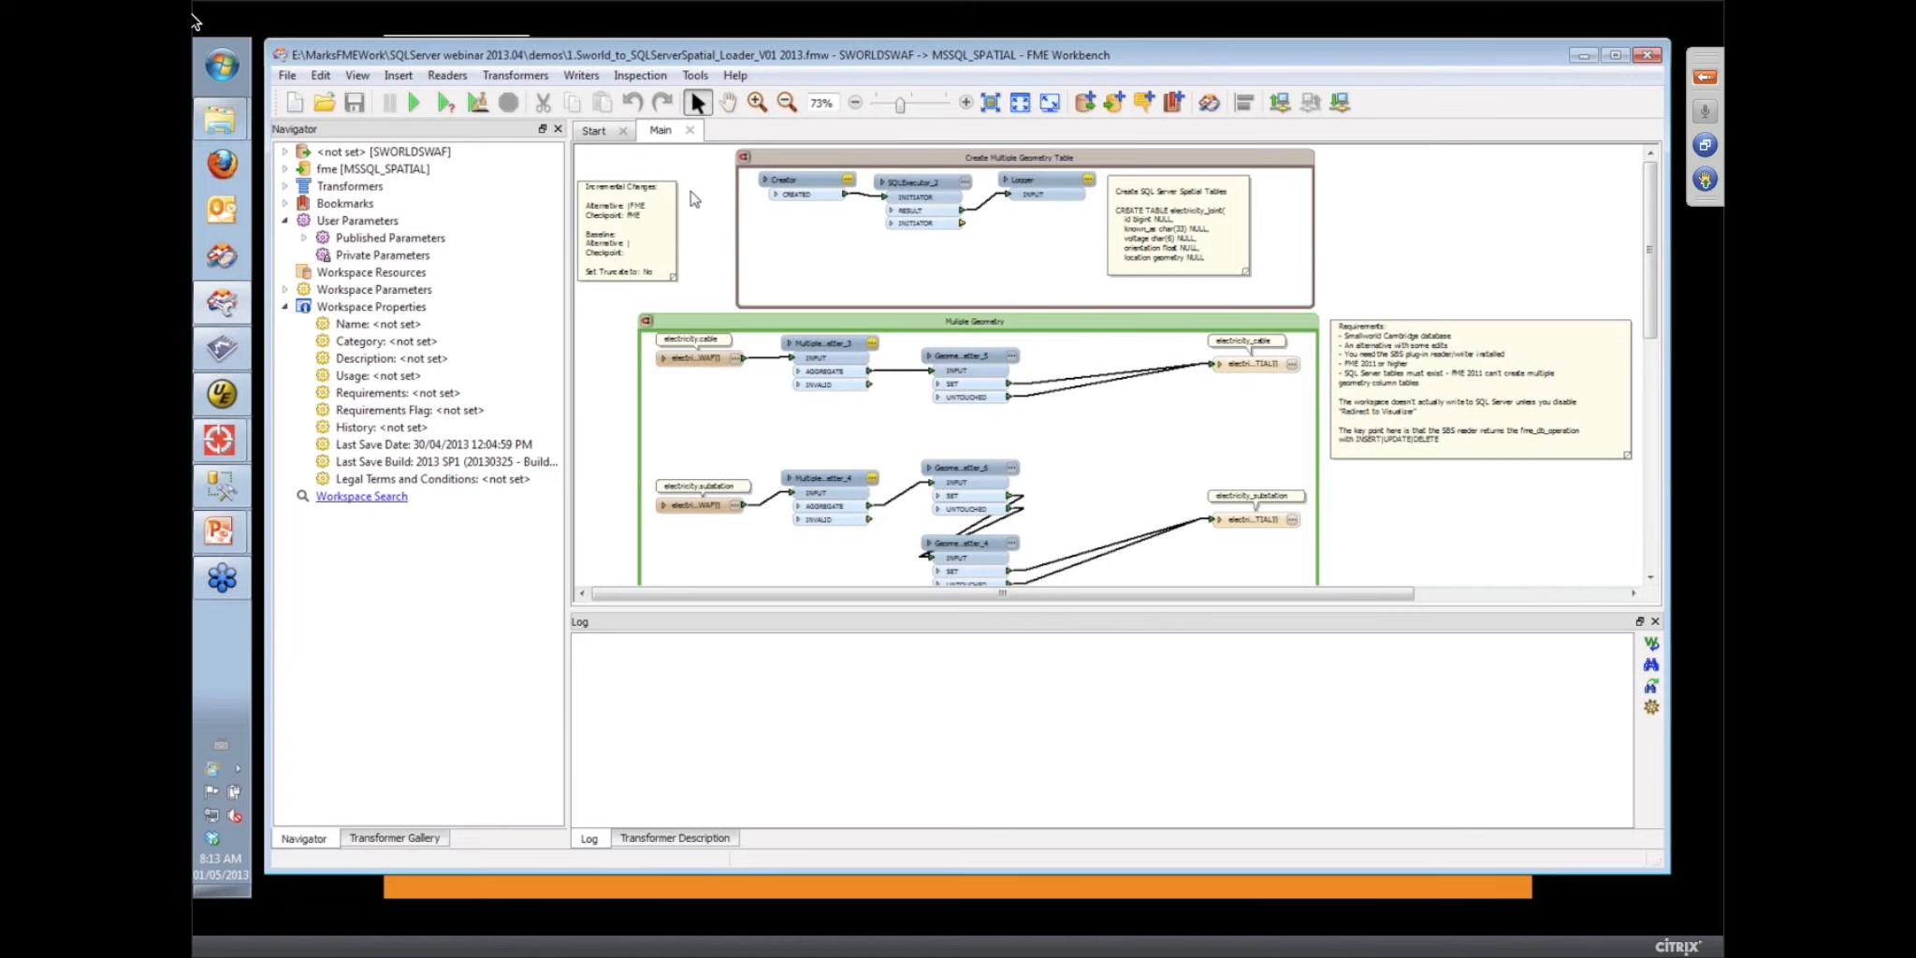
Switch to Smallworld Core and display the Electric Network location on the map, then minimize it to return to the workspace
{"action": "scroll", "coordinate": [713, 218], "scroll_direction": "up", "scroll_amount": 3}
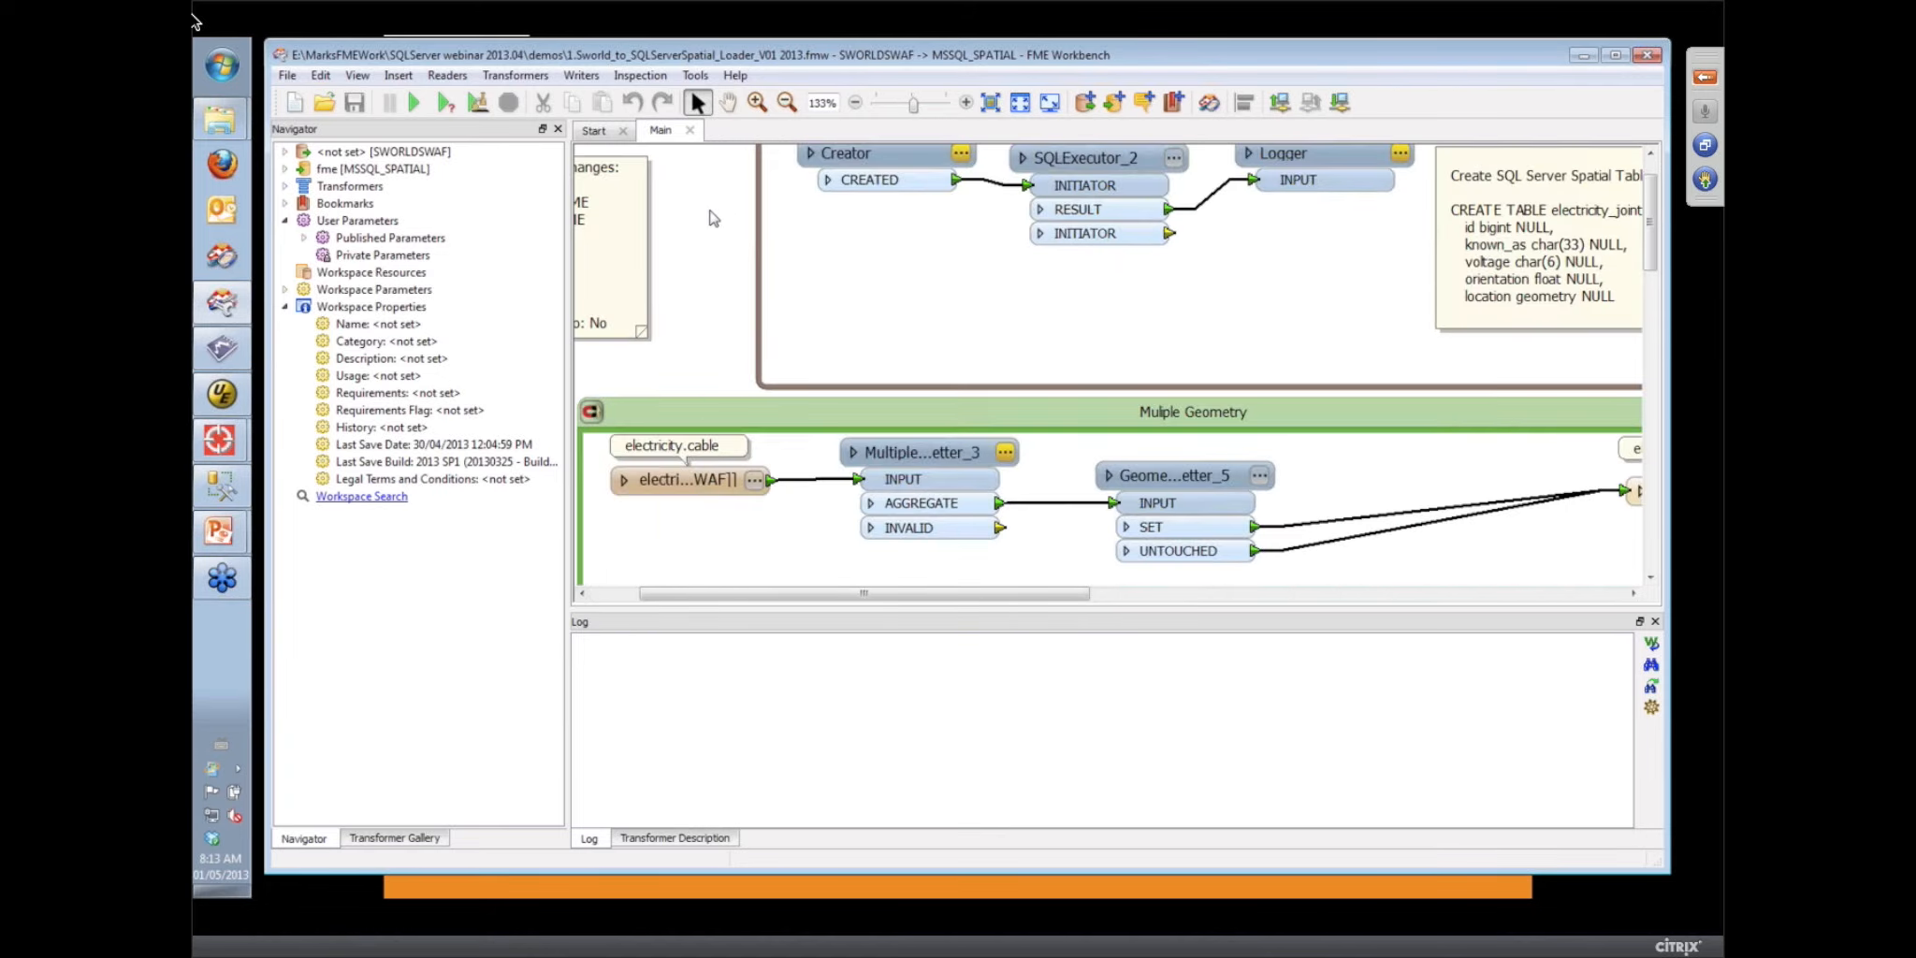
{"action": "scroll", "coordinate": [715, 211], "scroll_direction": "up", "scroll_amount": 1}
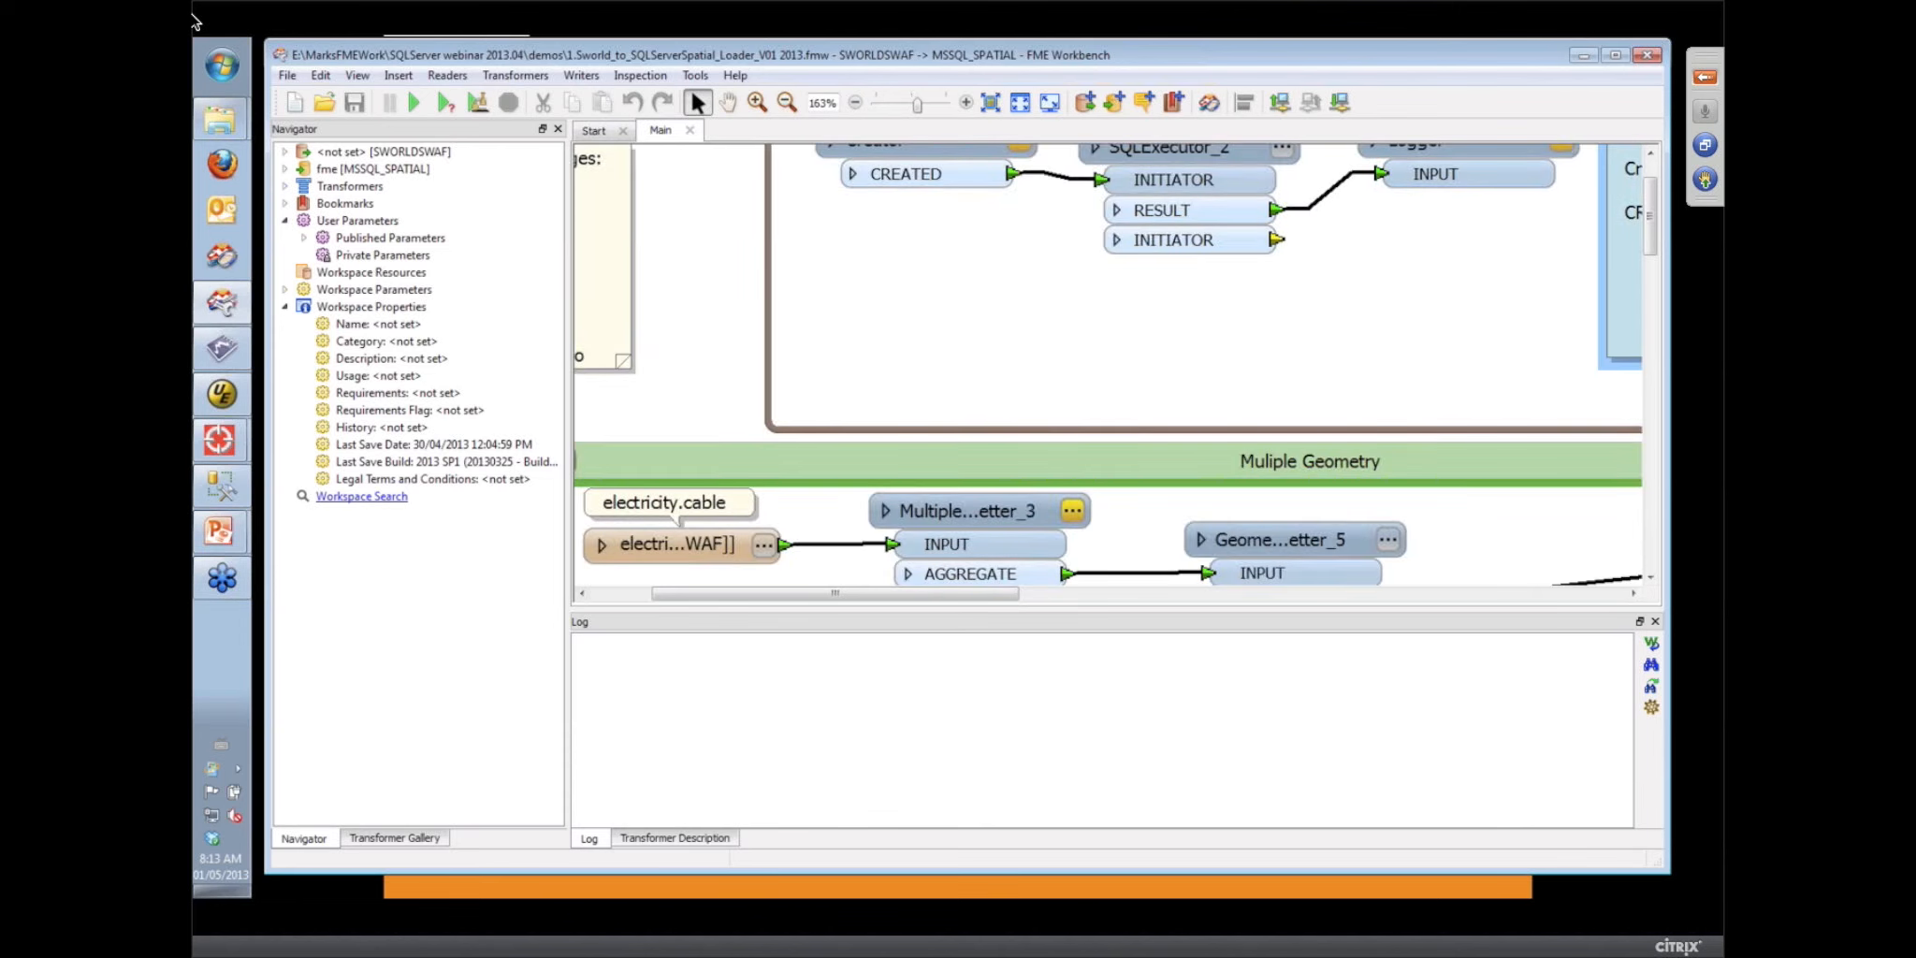
{"action": "left_click_drag", "start_coordinate": [1649, 202], "coordinate": [1648, 185]}
{"action": "mouse_move", "coordinate": [221, 441]}
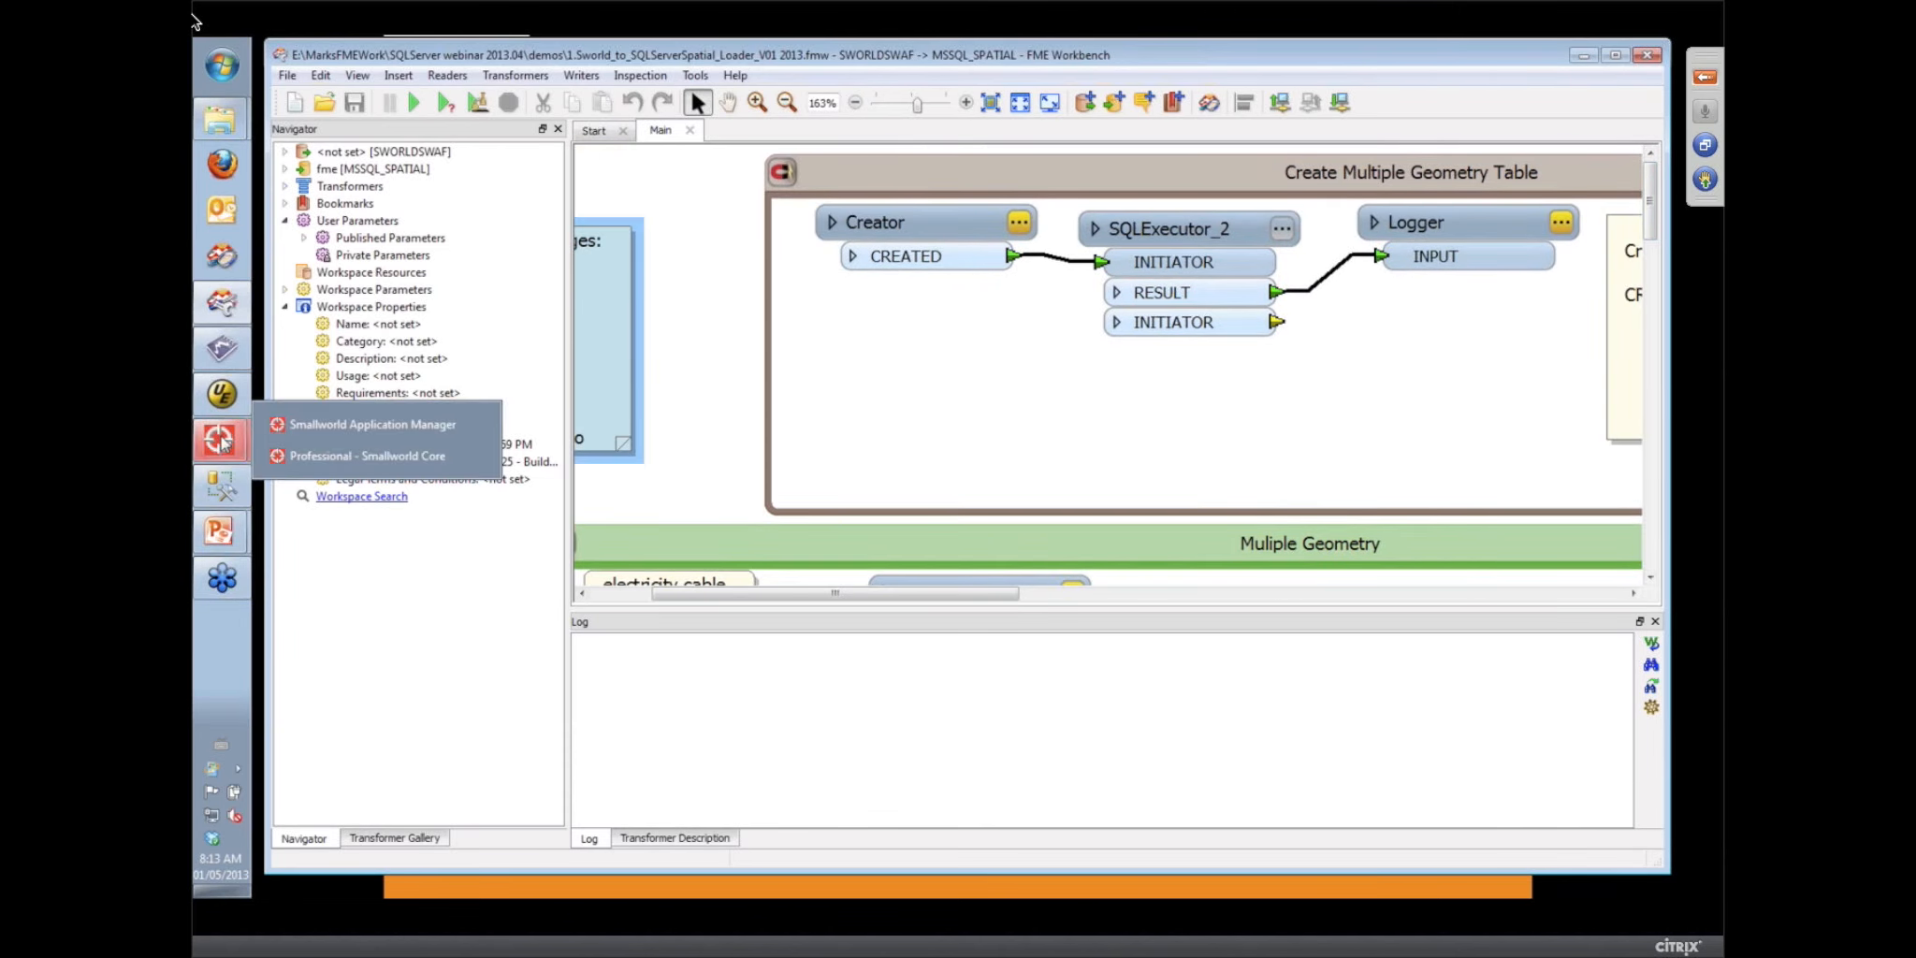
{"action": "left_click", "coordinate": [345, 462]}
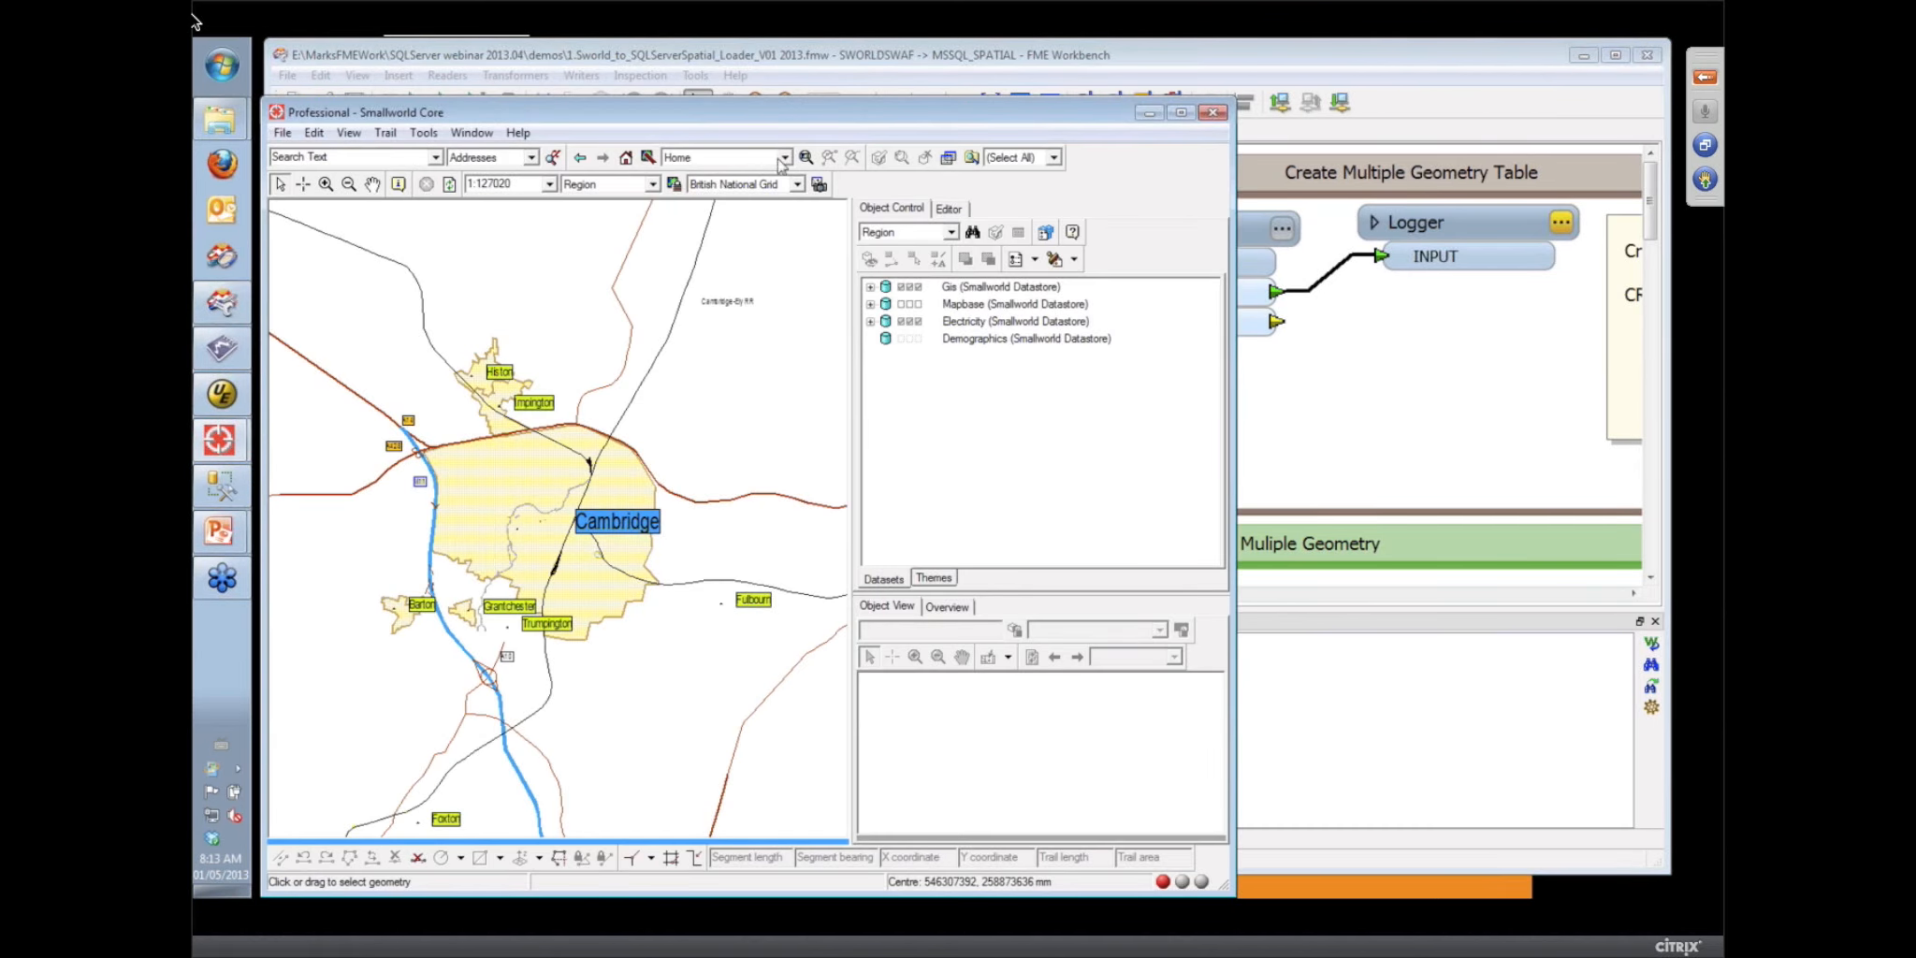
{"action": "left_click", "coordinate": [785, 159]}
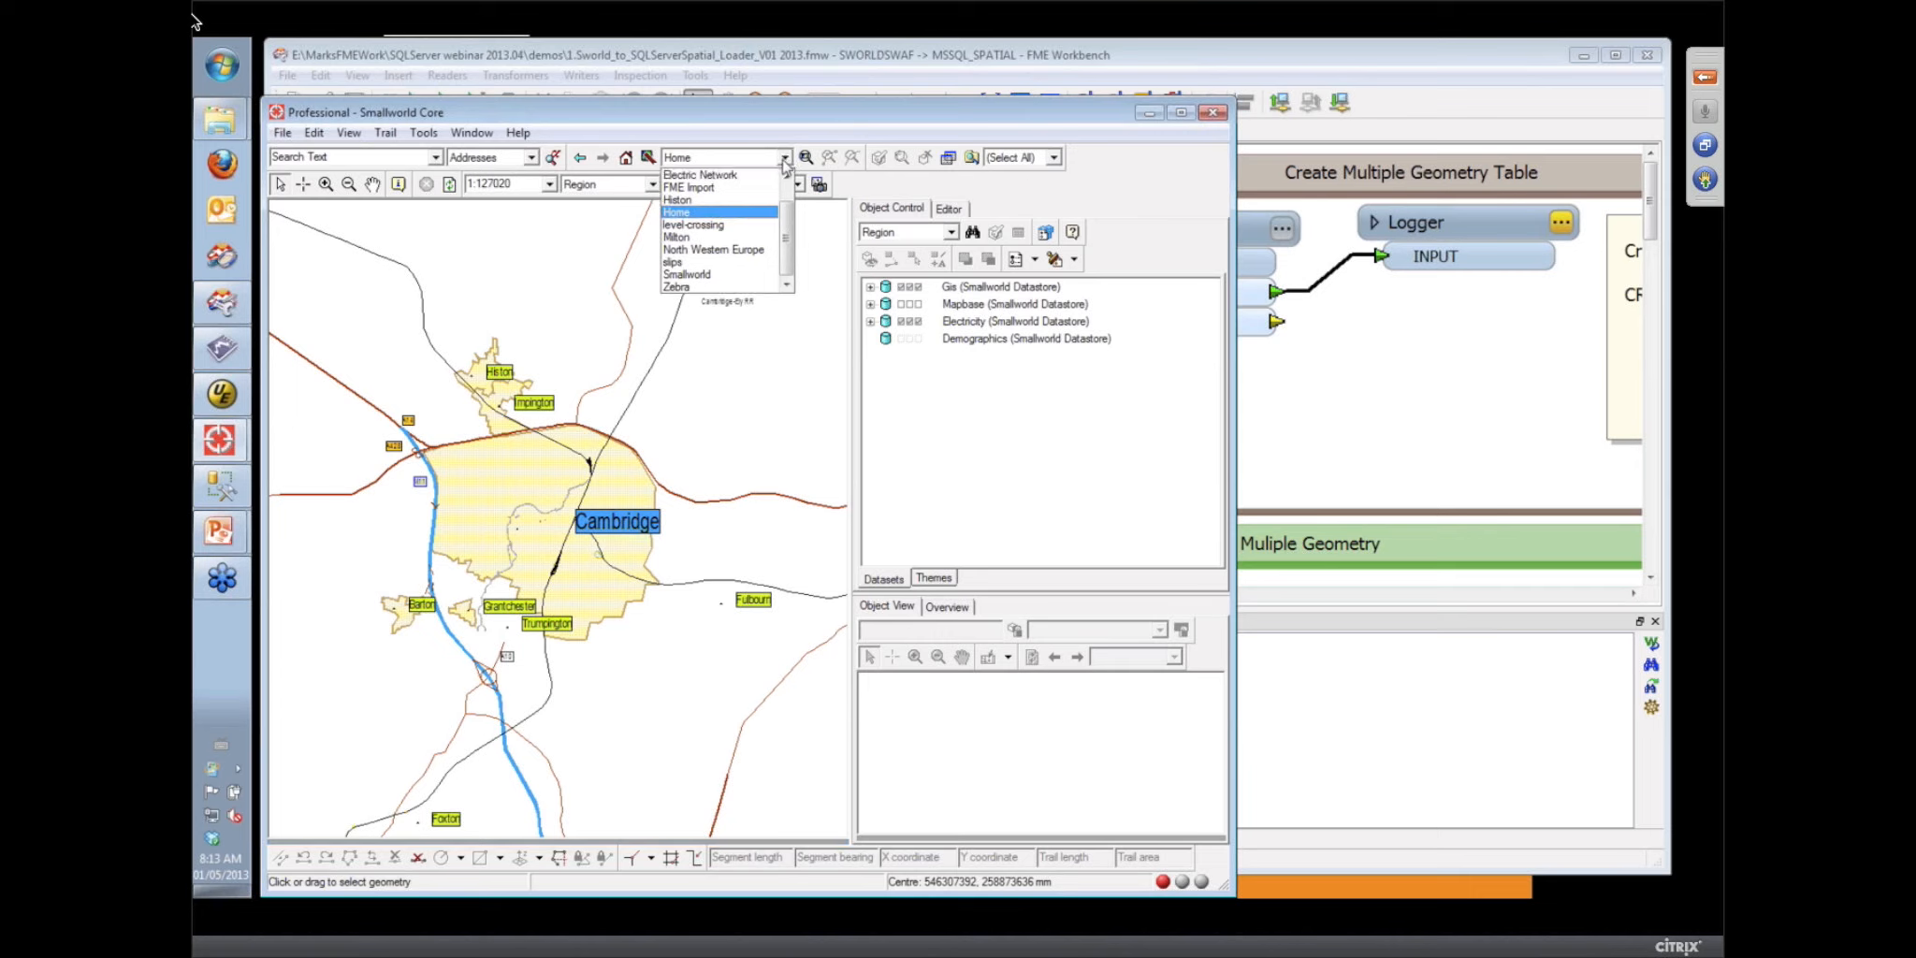
{"action": "left_click", "coordinate": [700, 175]}
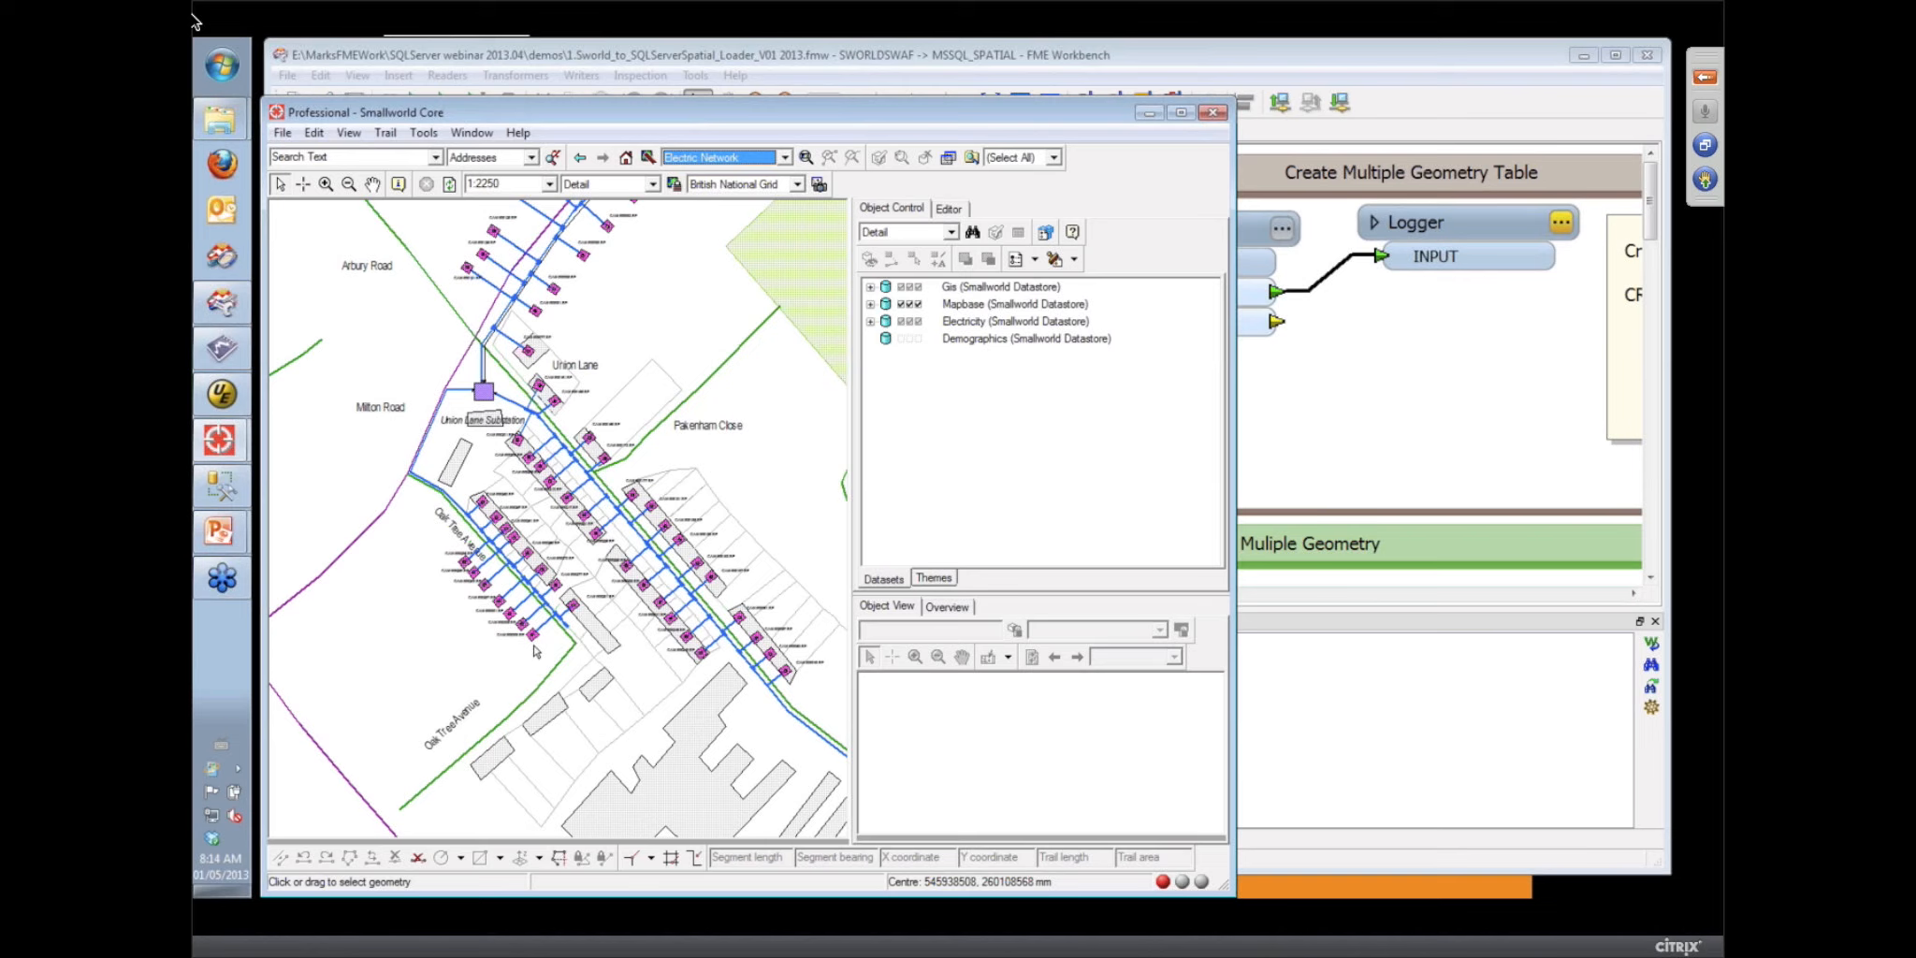
{"action": "left_click", "coordinate": [1151, 112]}
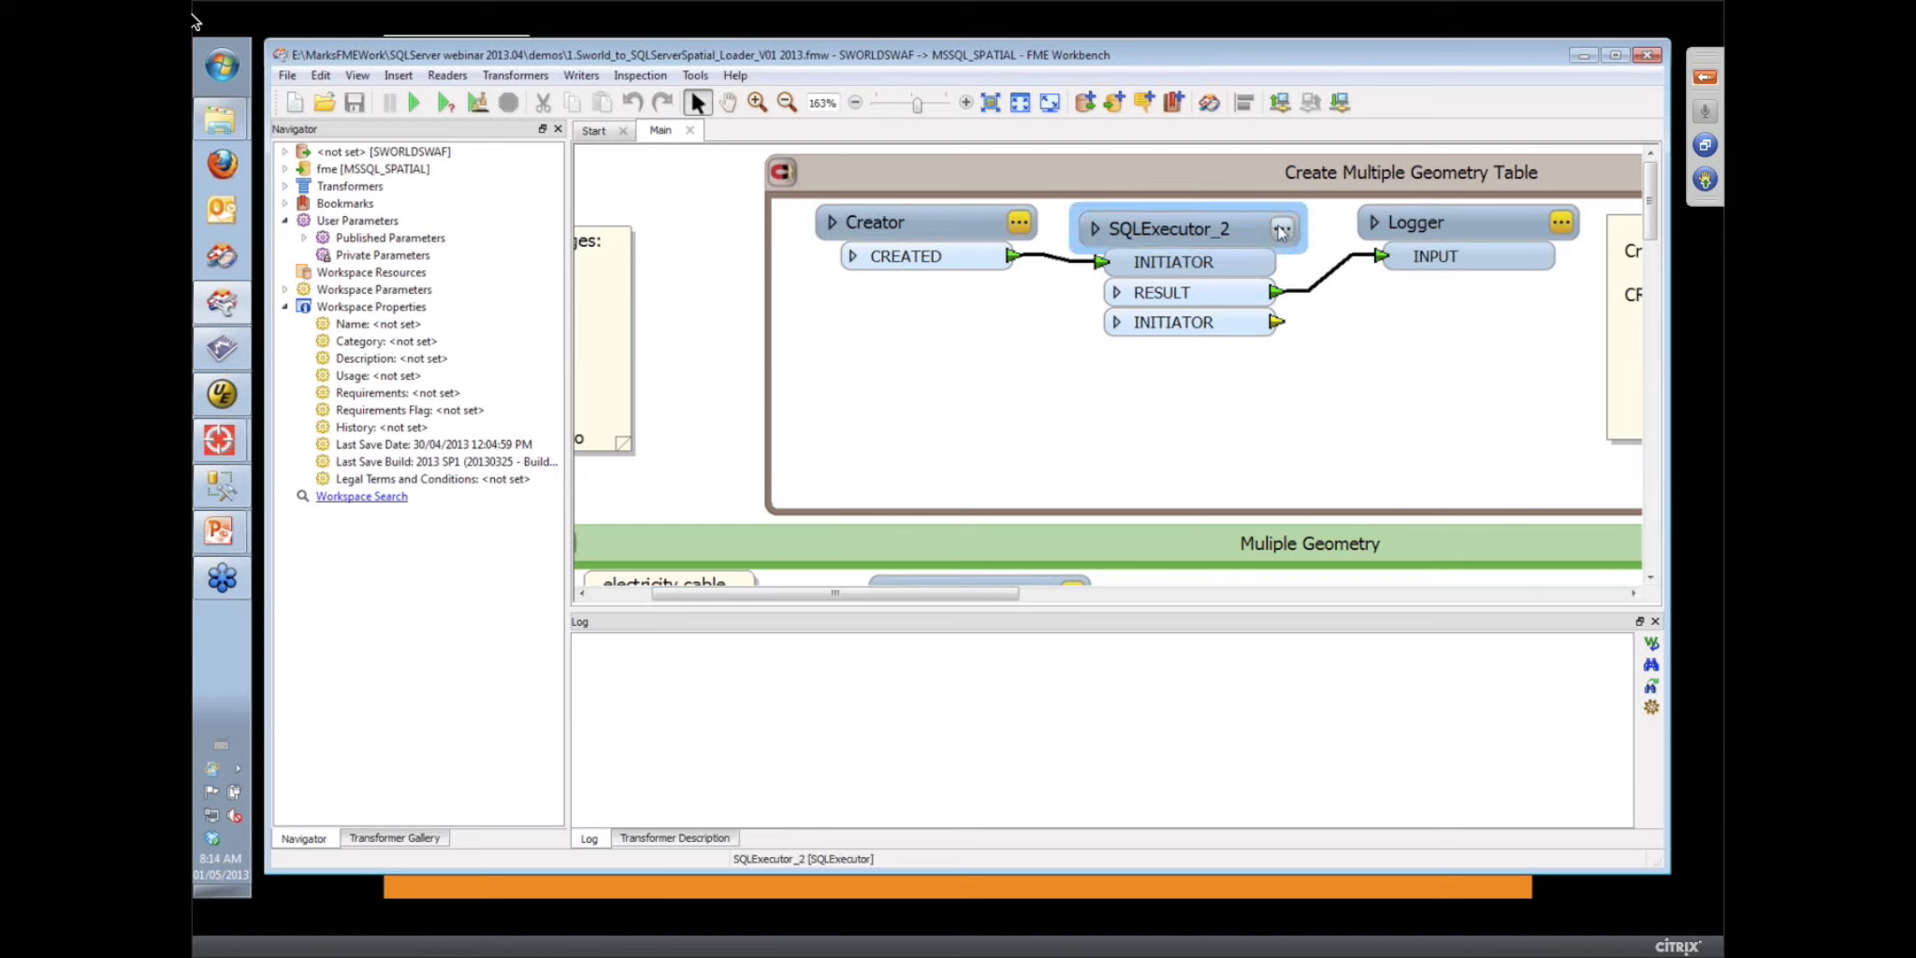
Open the SQL statement of the SQLExecutor_2 transformer and examine its table-creation code for the electricity tables
{"action": "mouse_move", "coordinate": [1282, 231]}
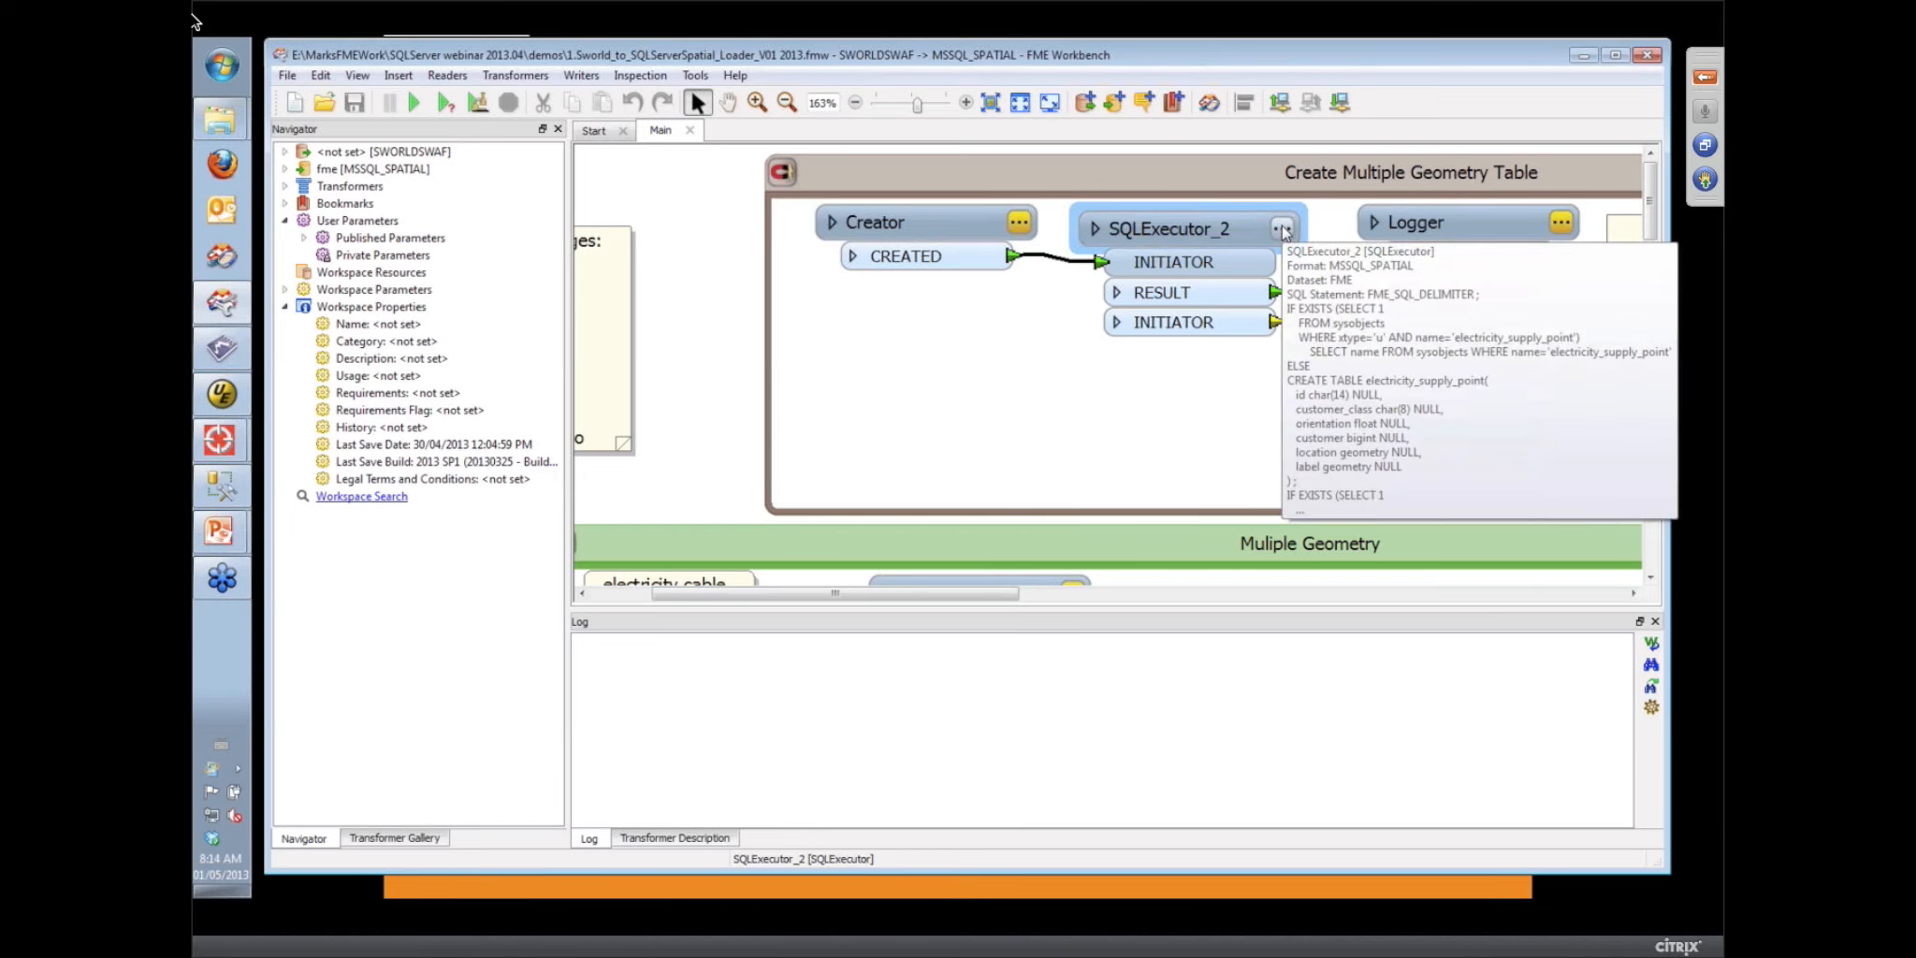
{"action": "left_click", "coordinate": [1282, 229]}
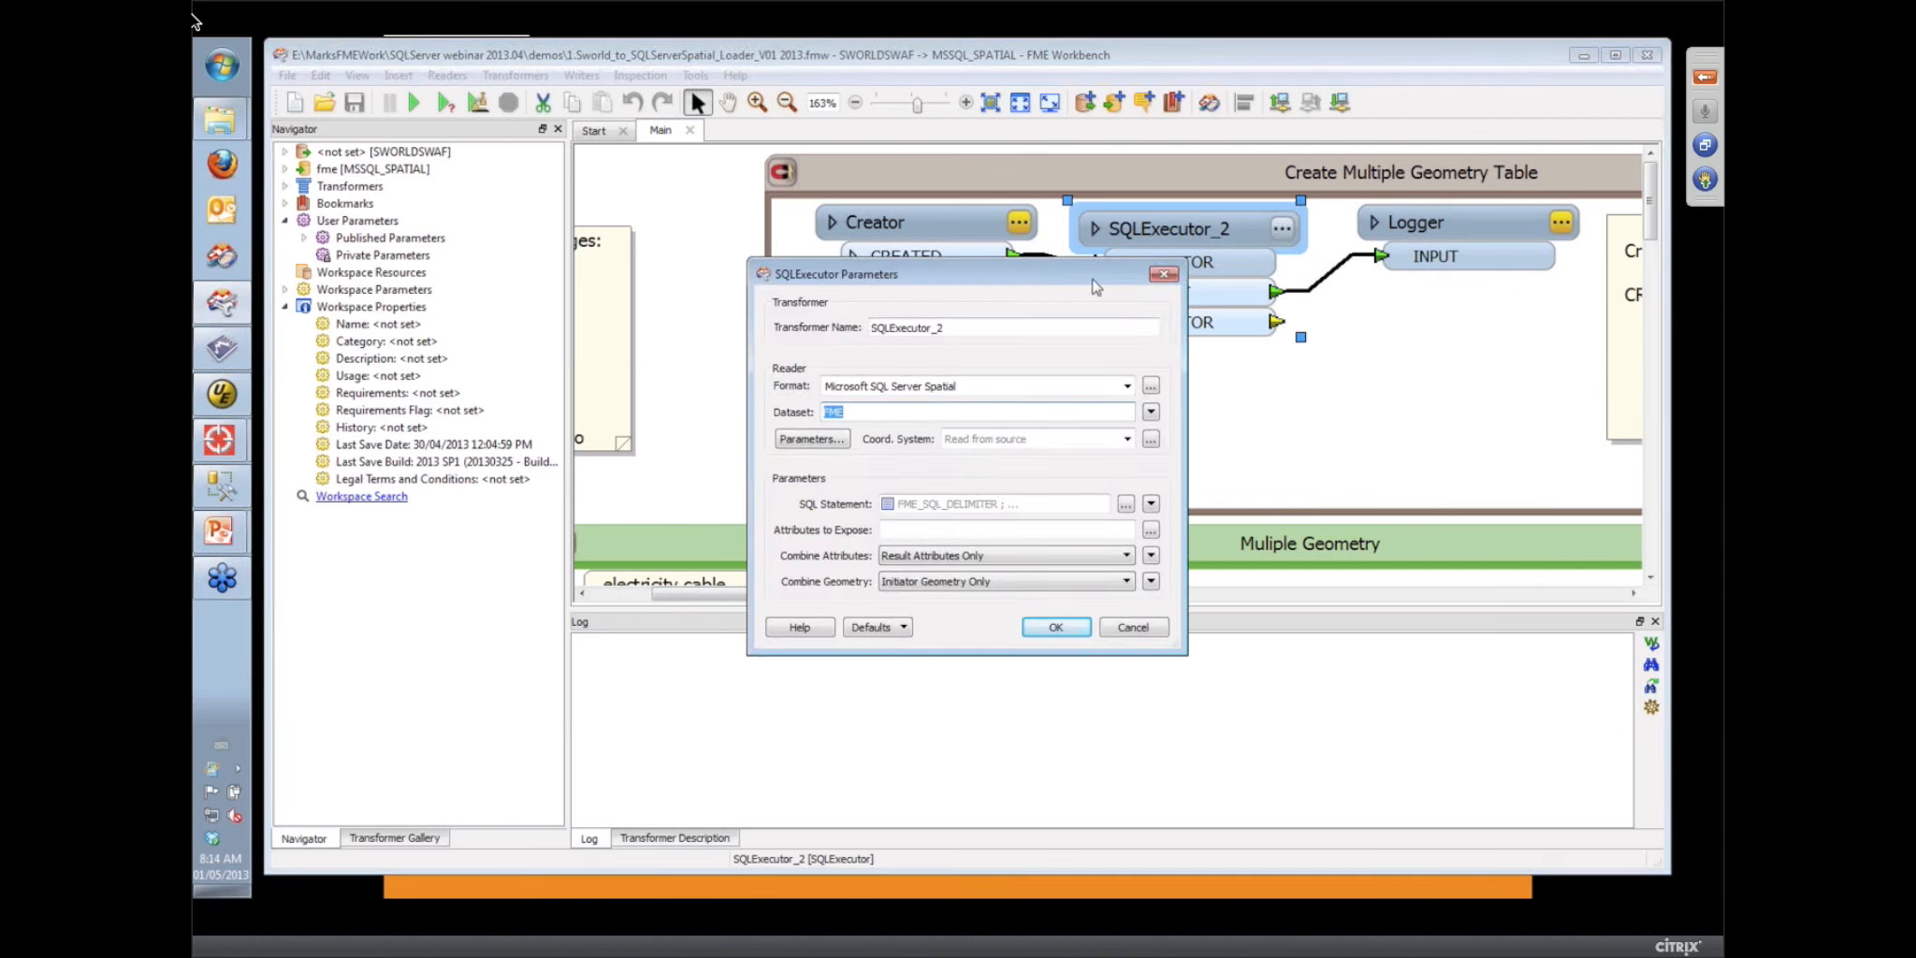
{"action": "left_click_drag", "start_coordinate": [1034, 281], "coordinate": [960, 178]}
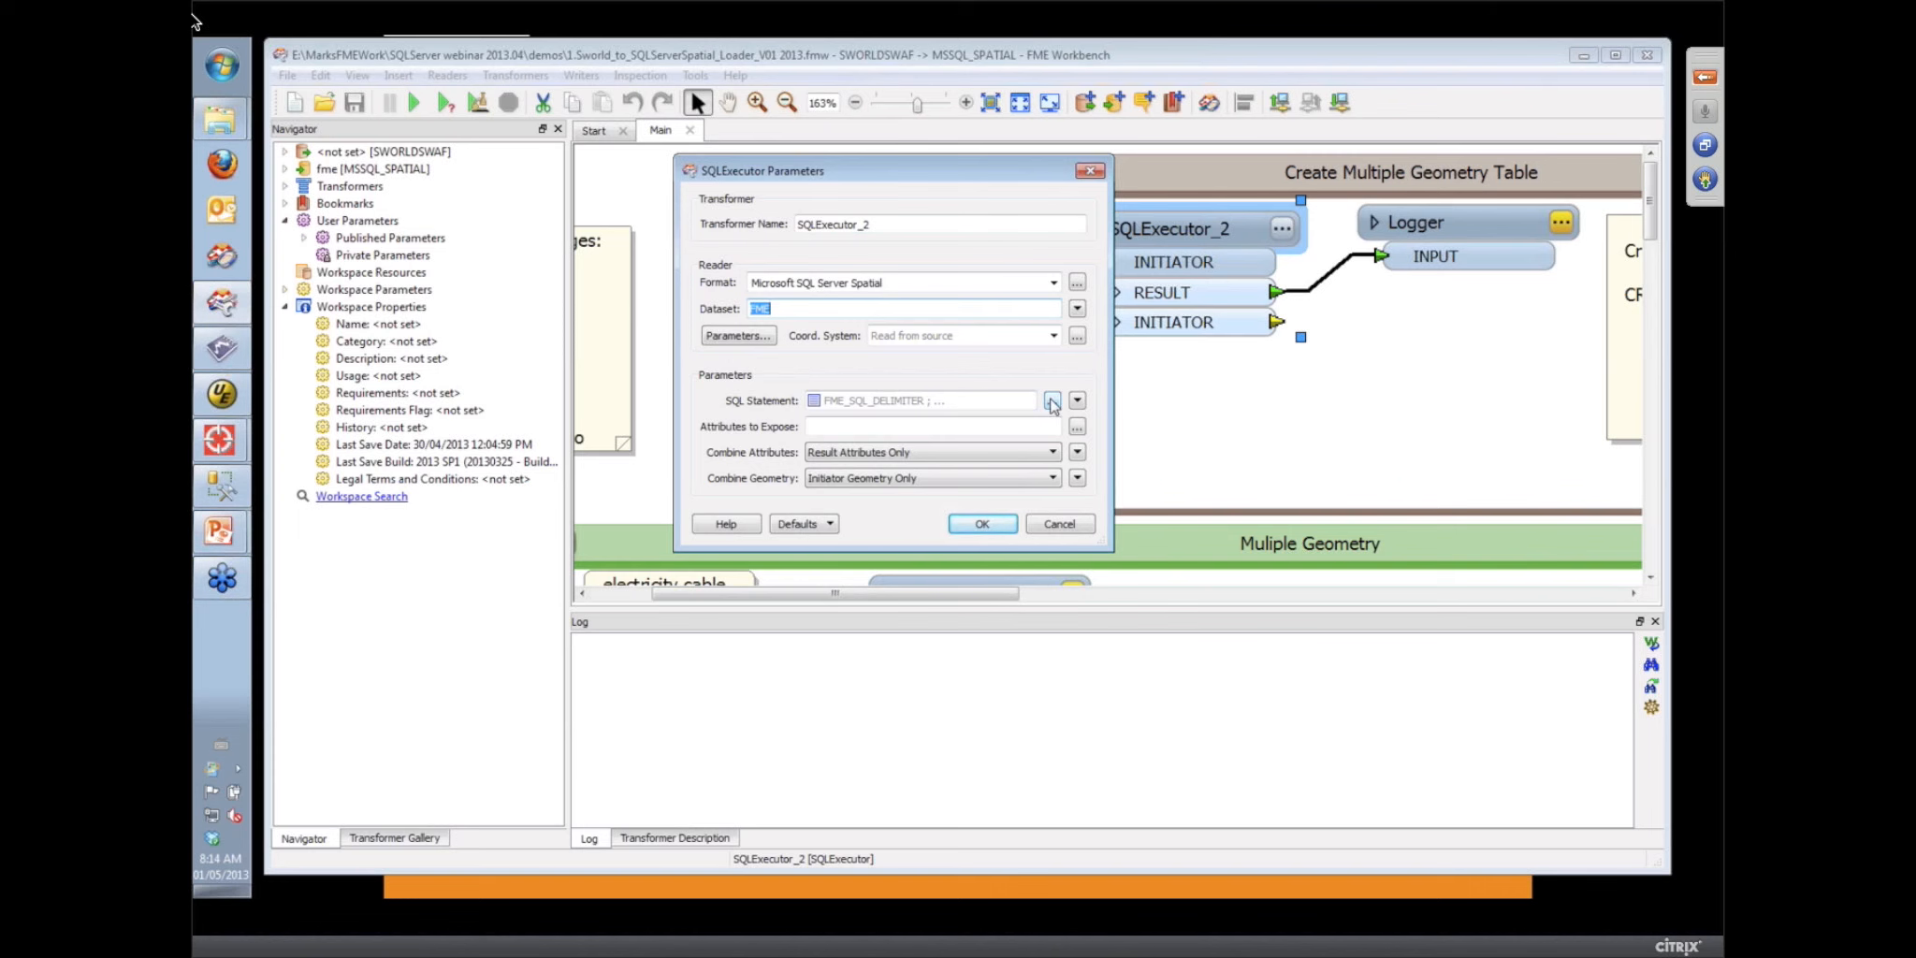
{"action": "left_click", "coordinate": [1053, 401]}
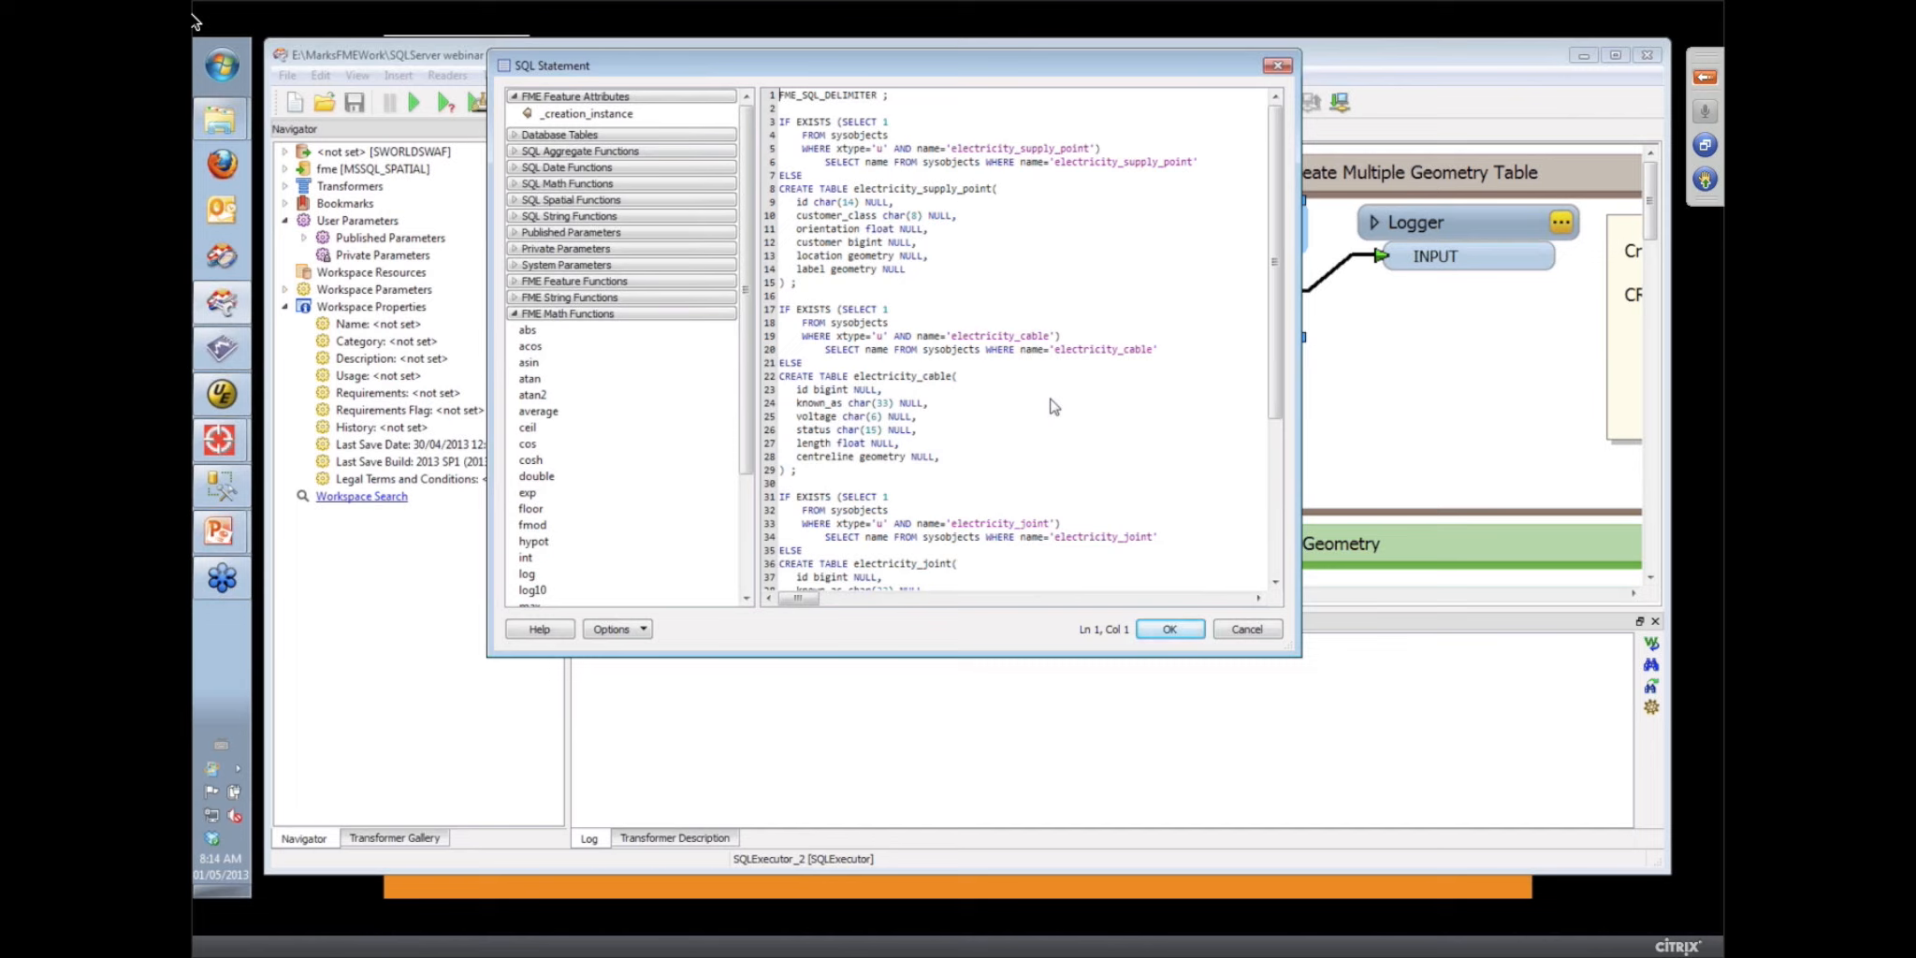
{"action": "left_click", "coordinate": [820, 253]}
Browse the SQL editor's database tables, the dbo.cambridge_road columns and the SQL aggregate and date functions, then cancel both transformer dialogs
{"action": "left_click", "coordinate": [515, 138]}
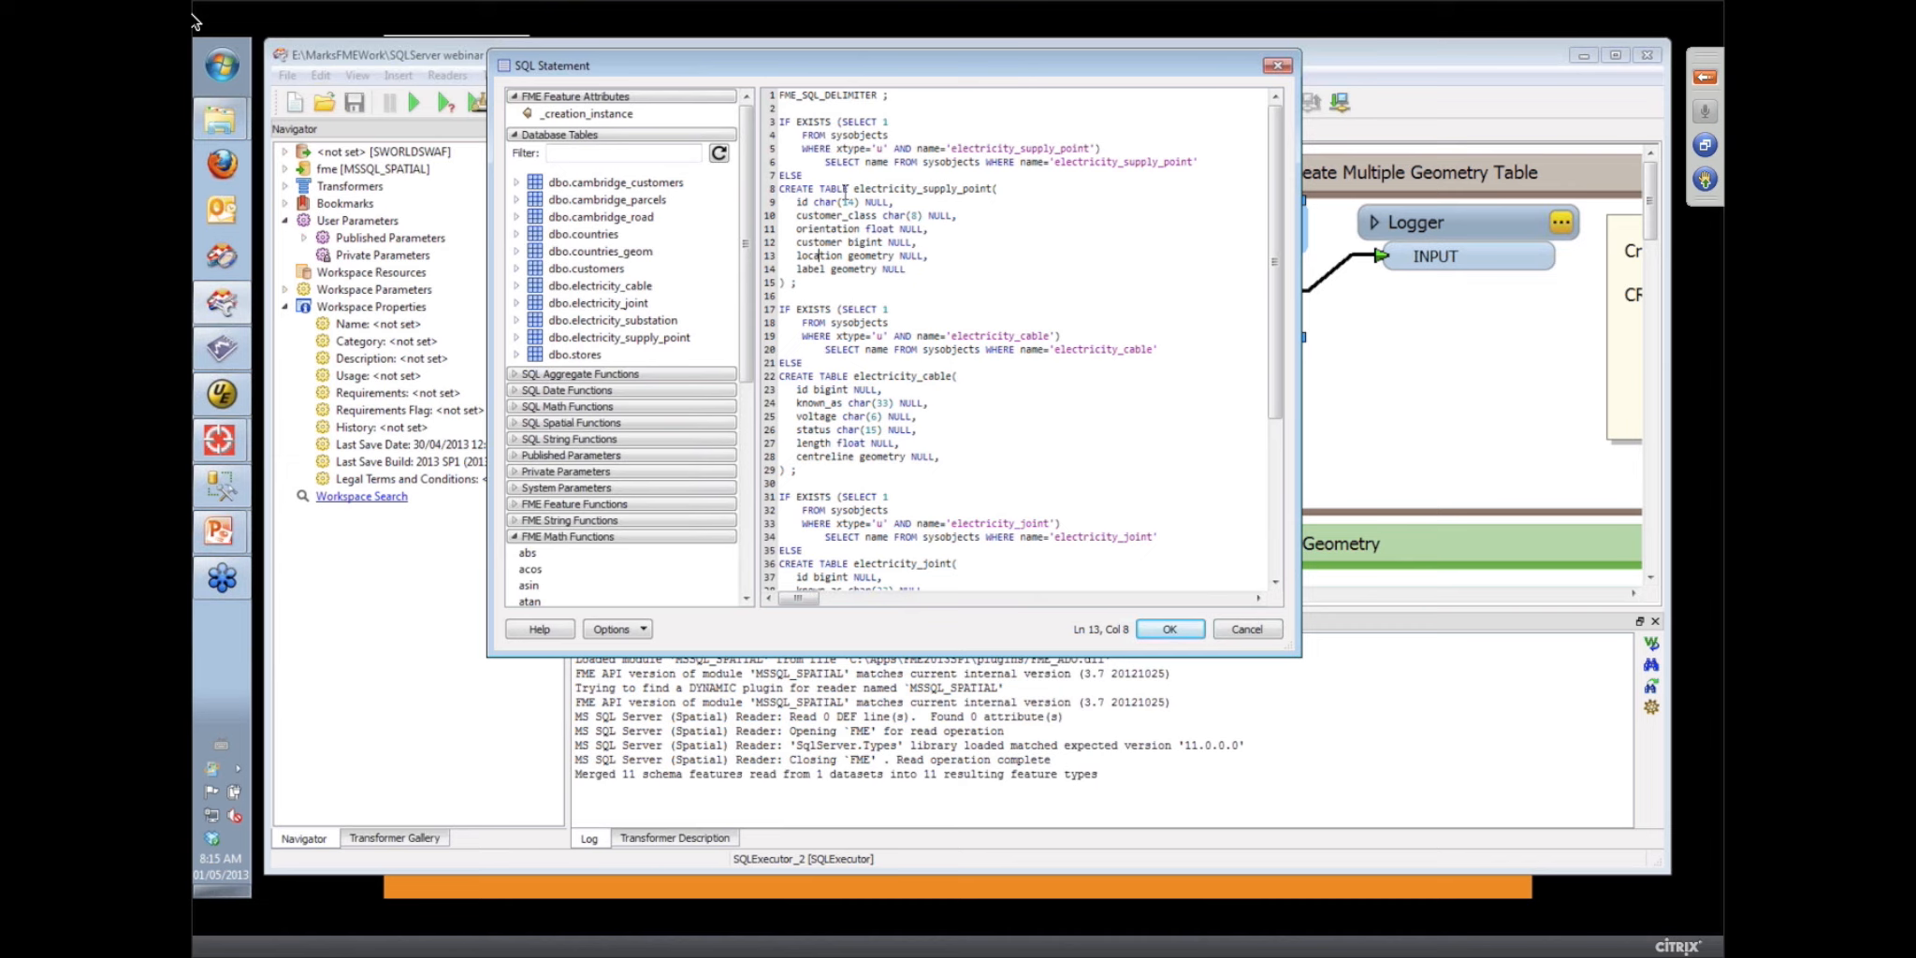
{"action": "left_click", "coordinate": [517, 218]}
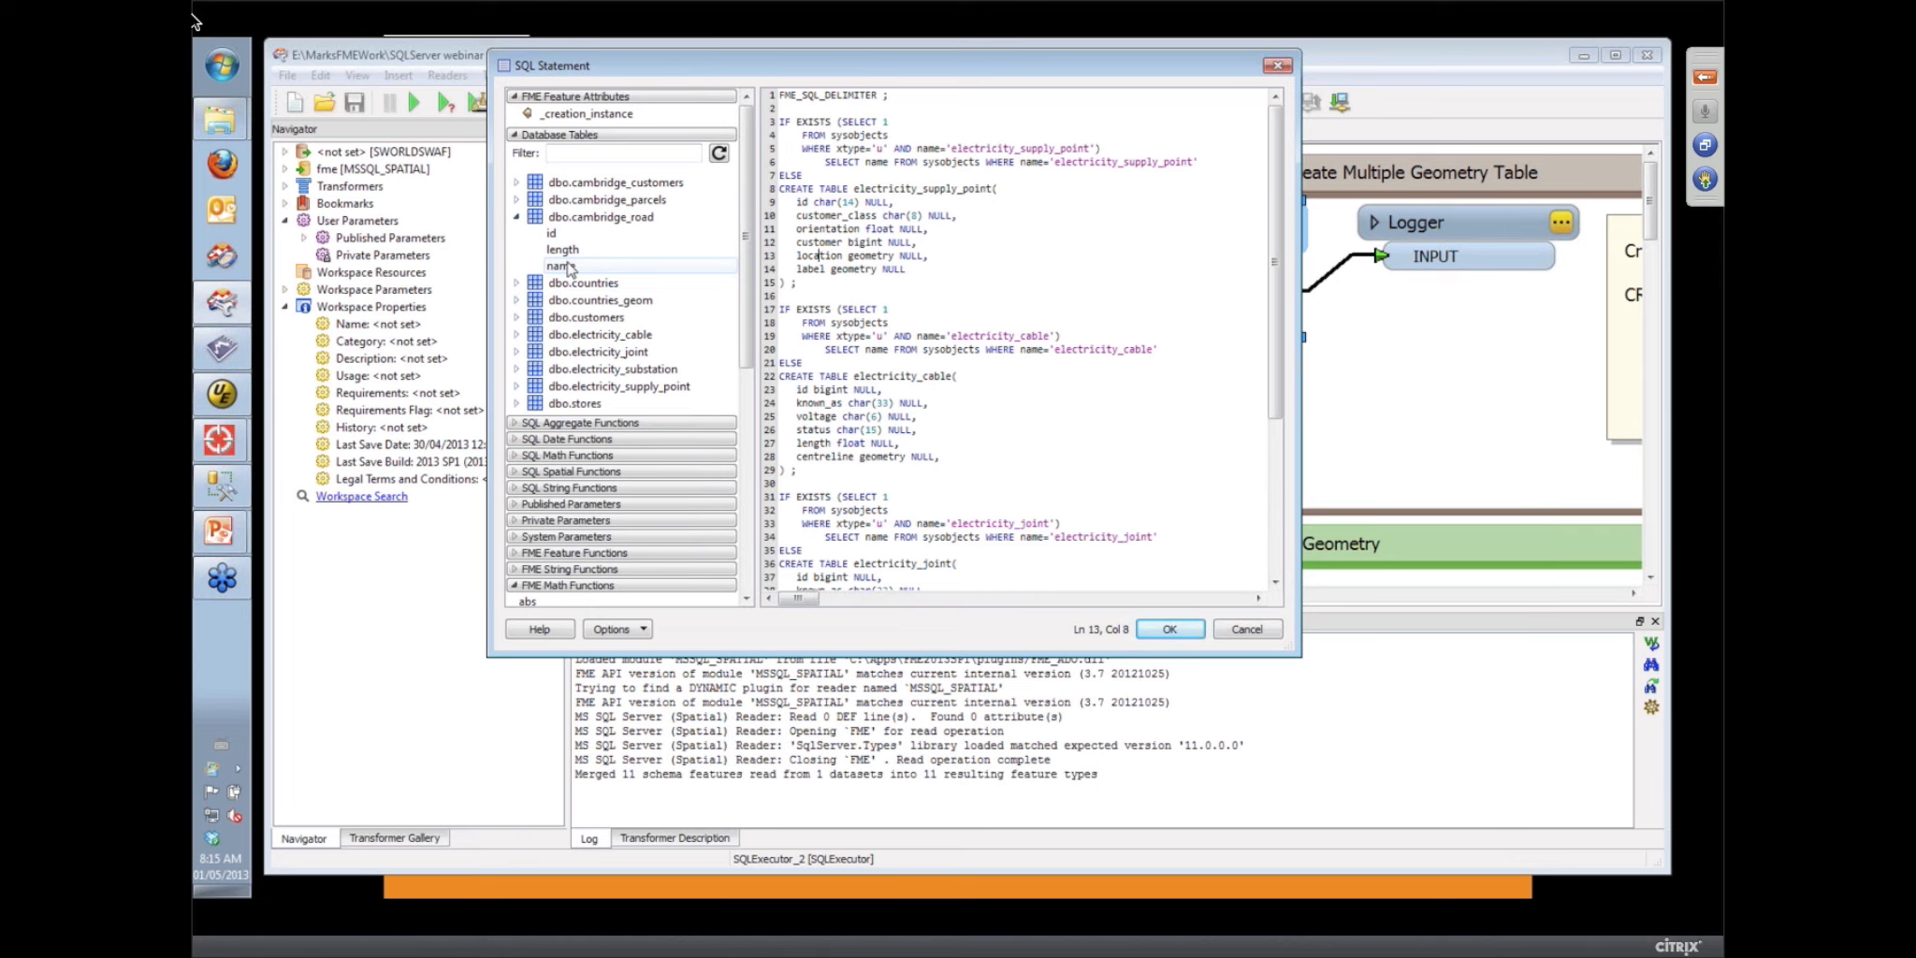
{"action": "left_click", "coordinate": [513, 423]}
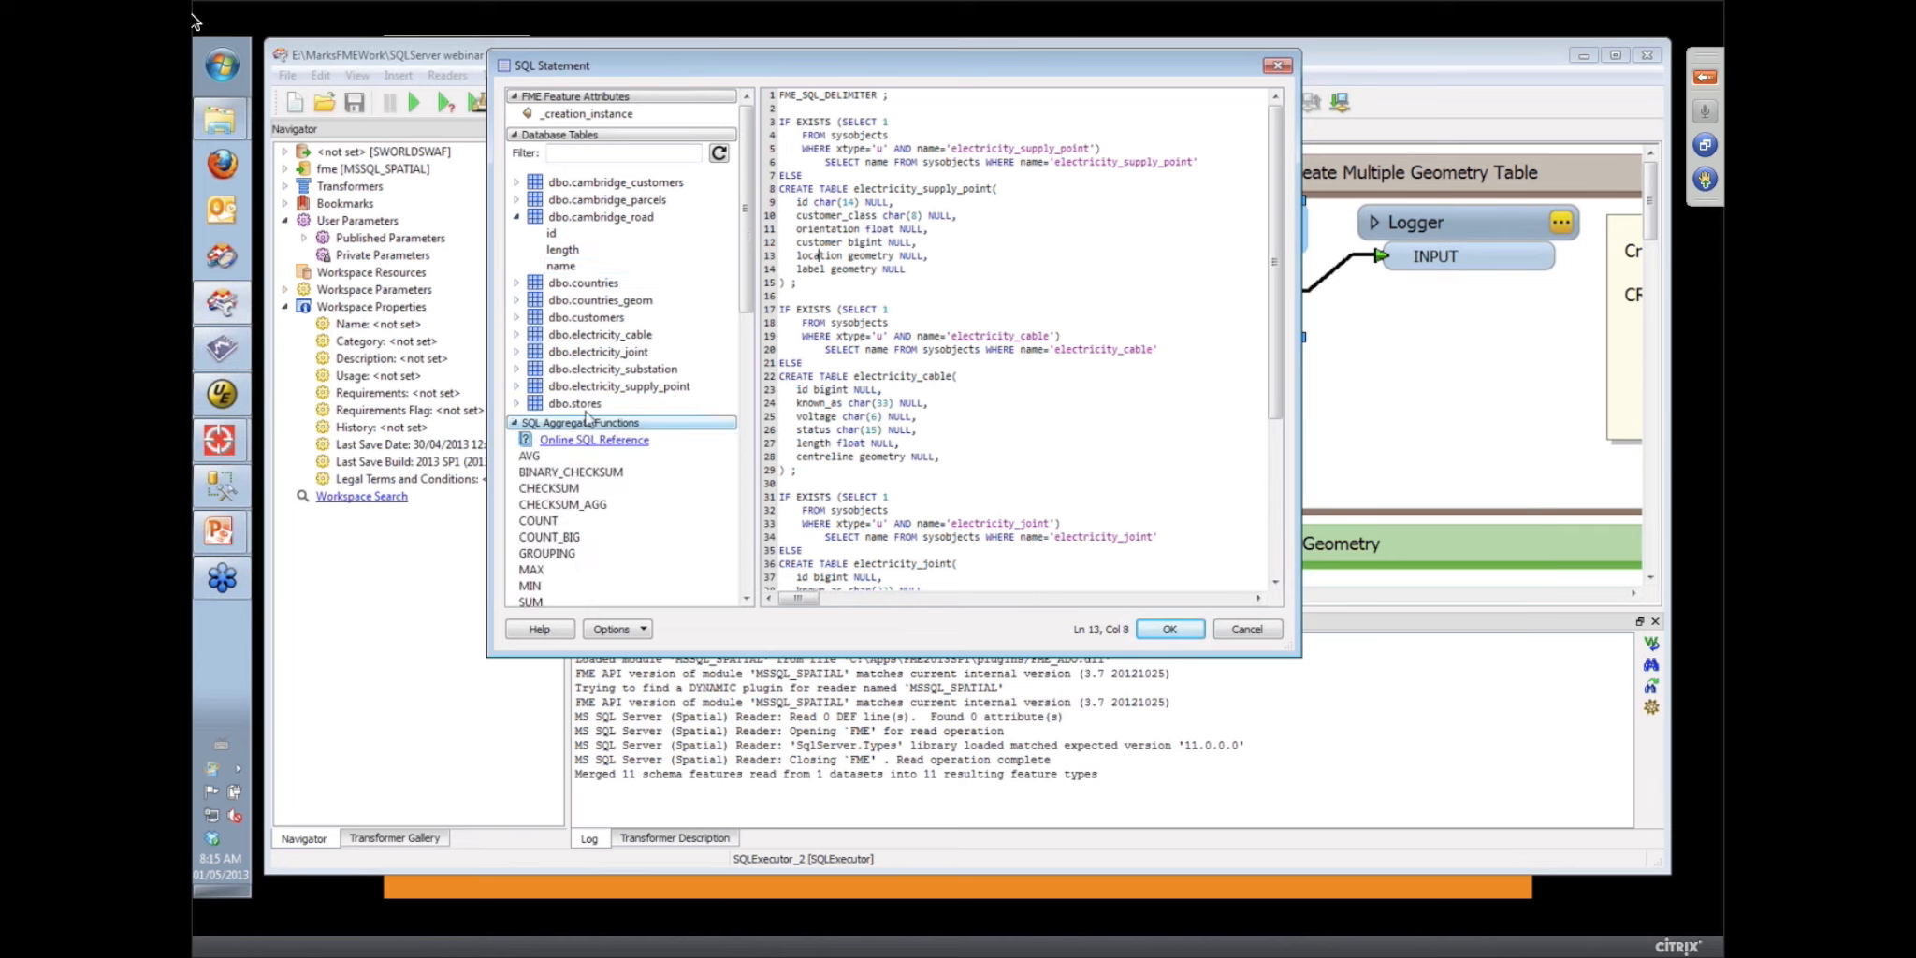
{"action": "left_click_drag", "start_coordinate": [753, 283], "coordinate": [748, 367]}
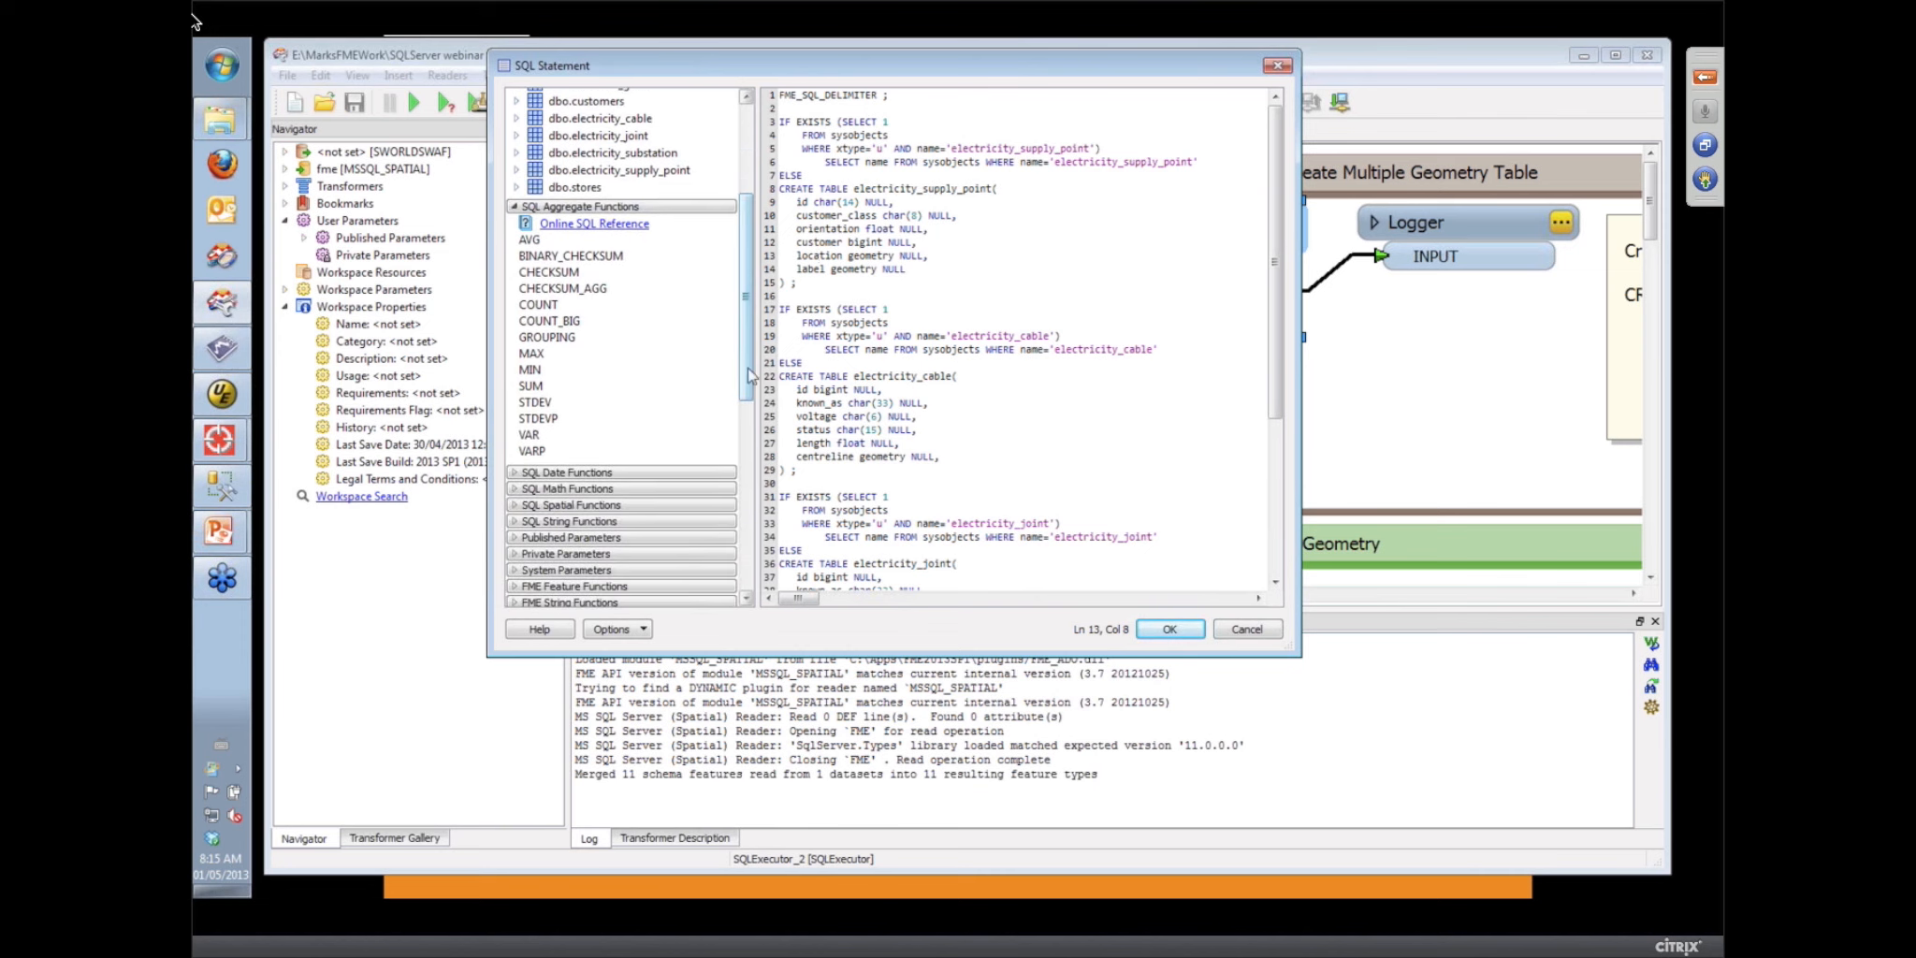
{"action": "left_click", "coordinate": [514, 473]}
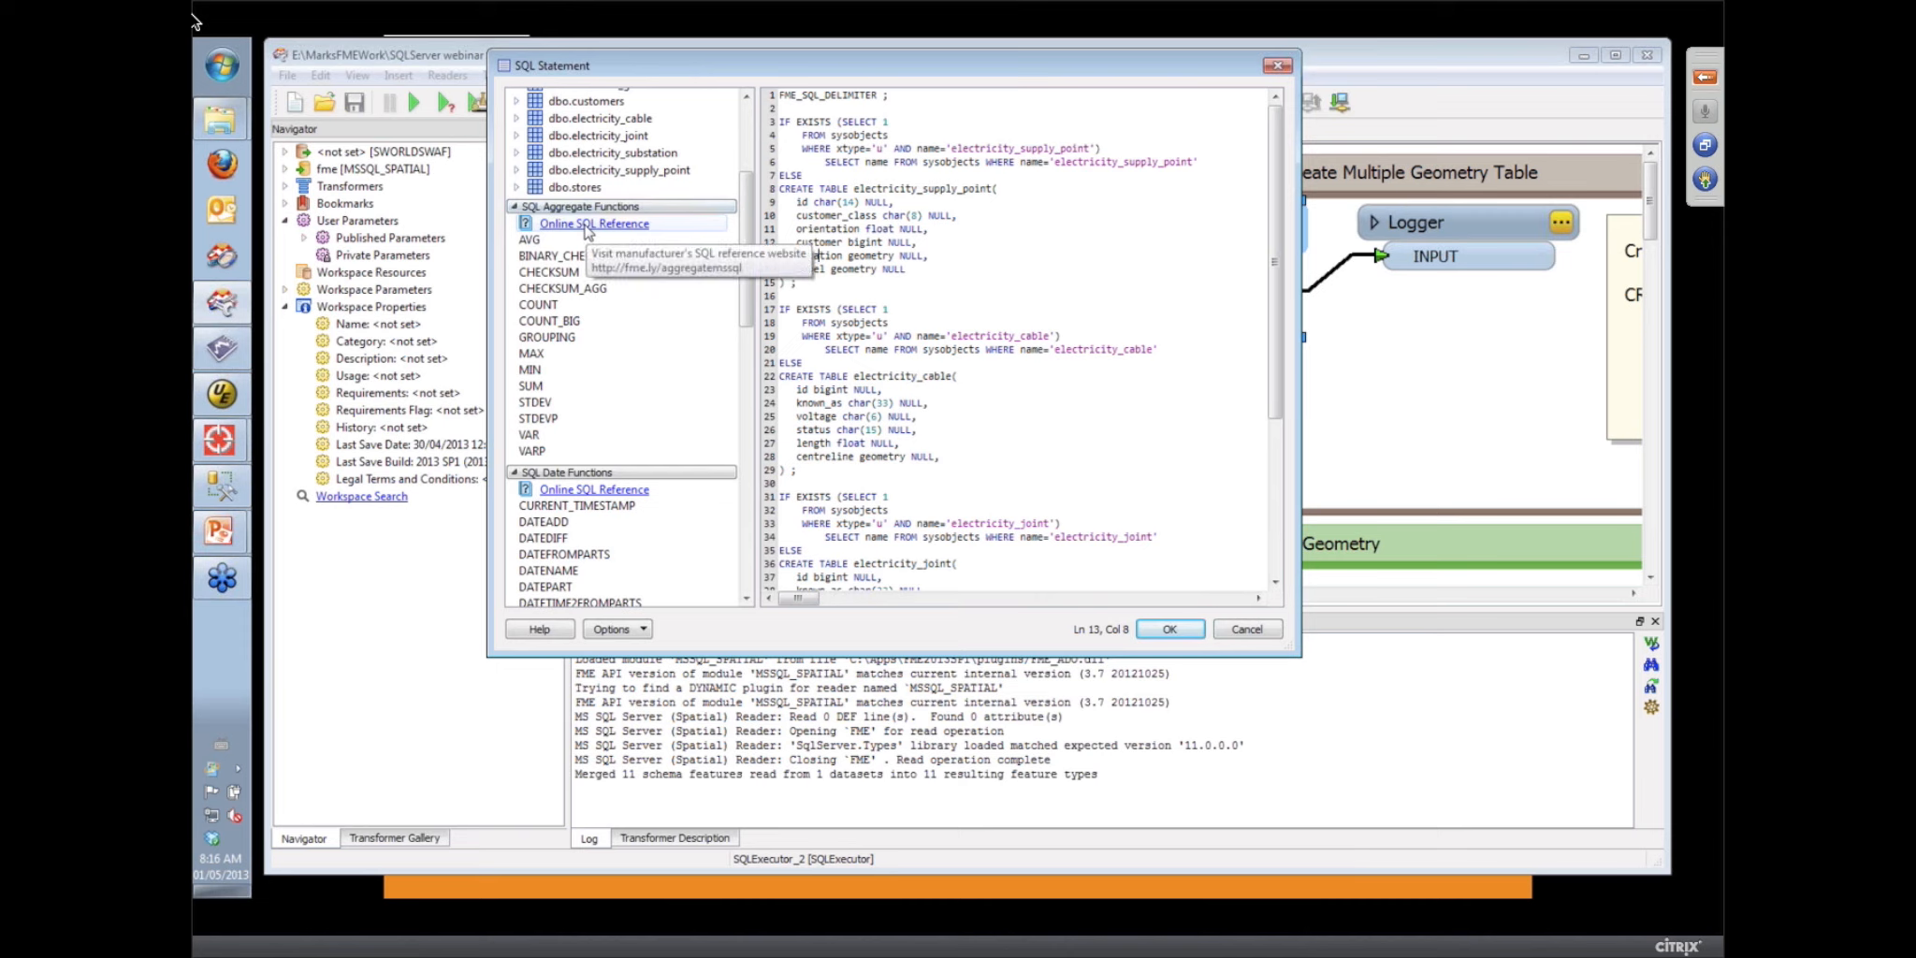
{"action": "left_click", "coordinate": [517, 207]}
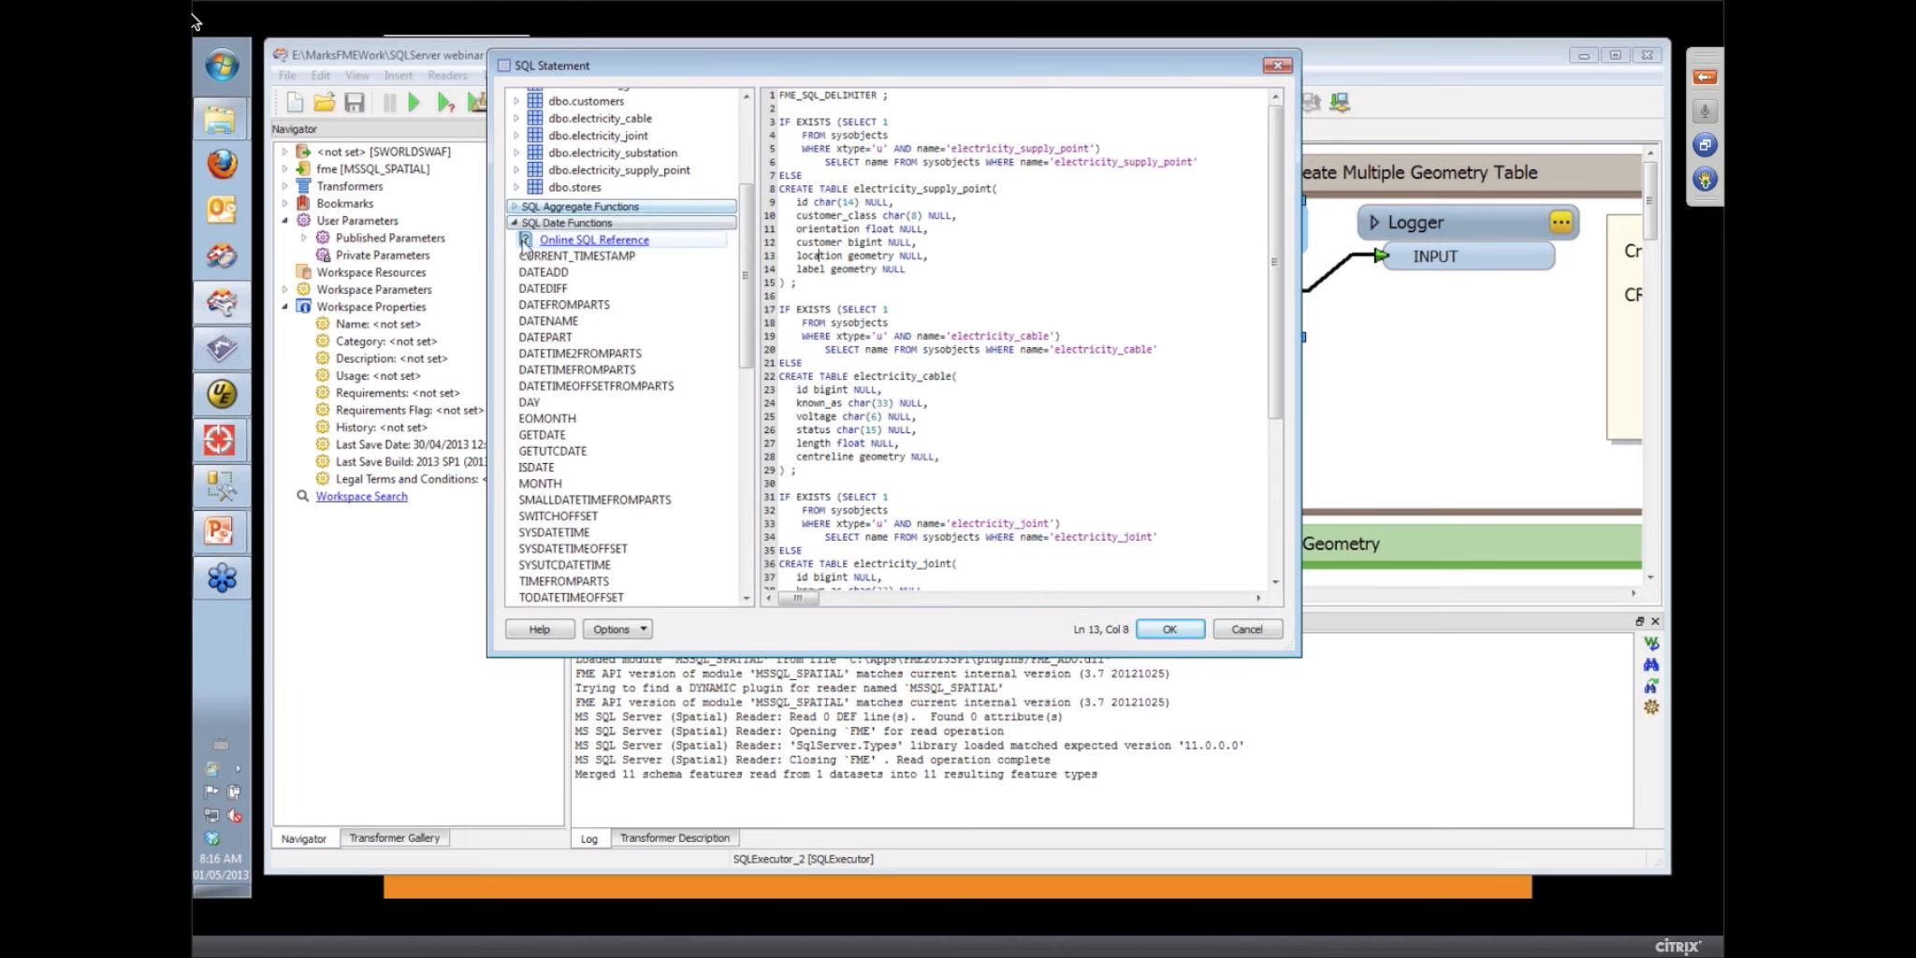
{"action": "left_click", "coordinate": [517, 224]}
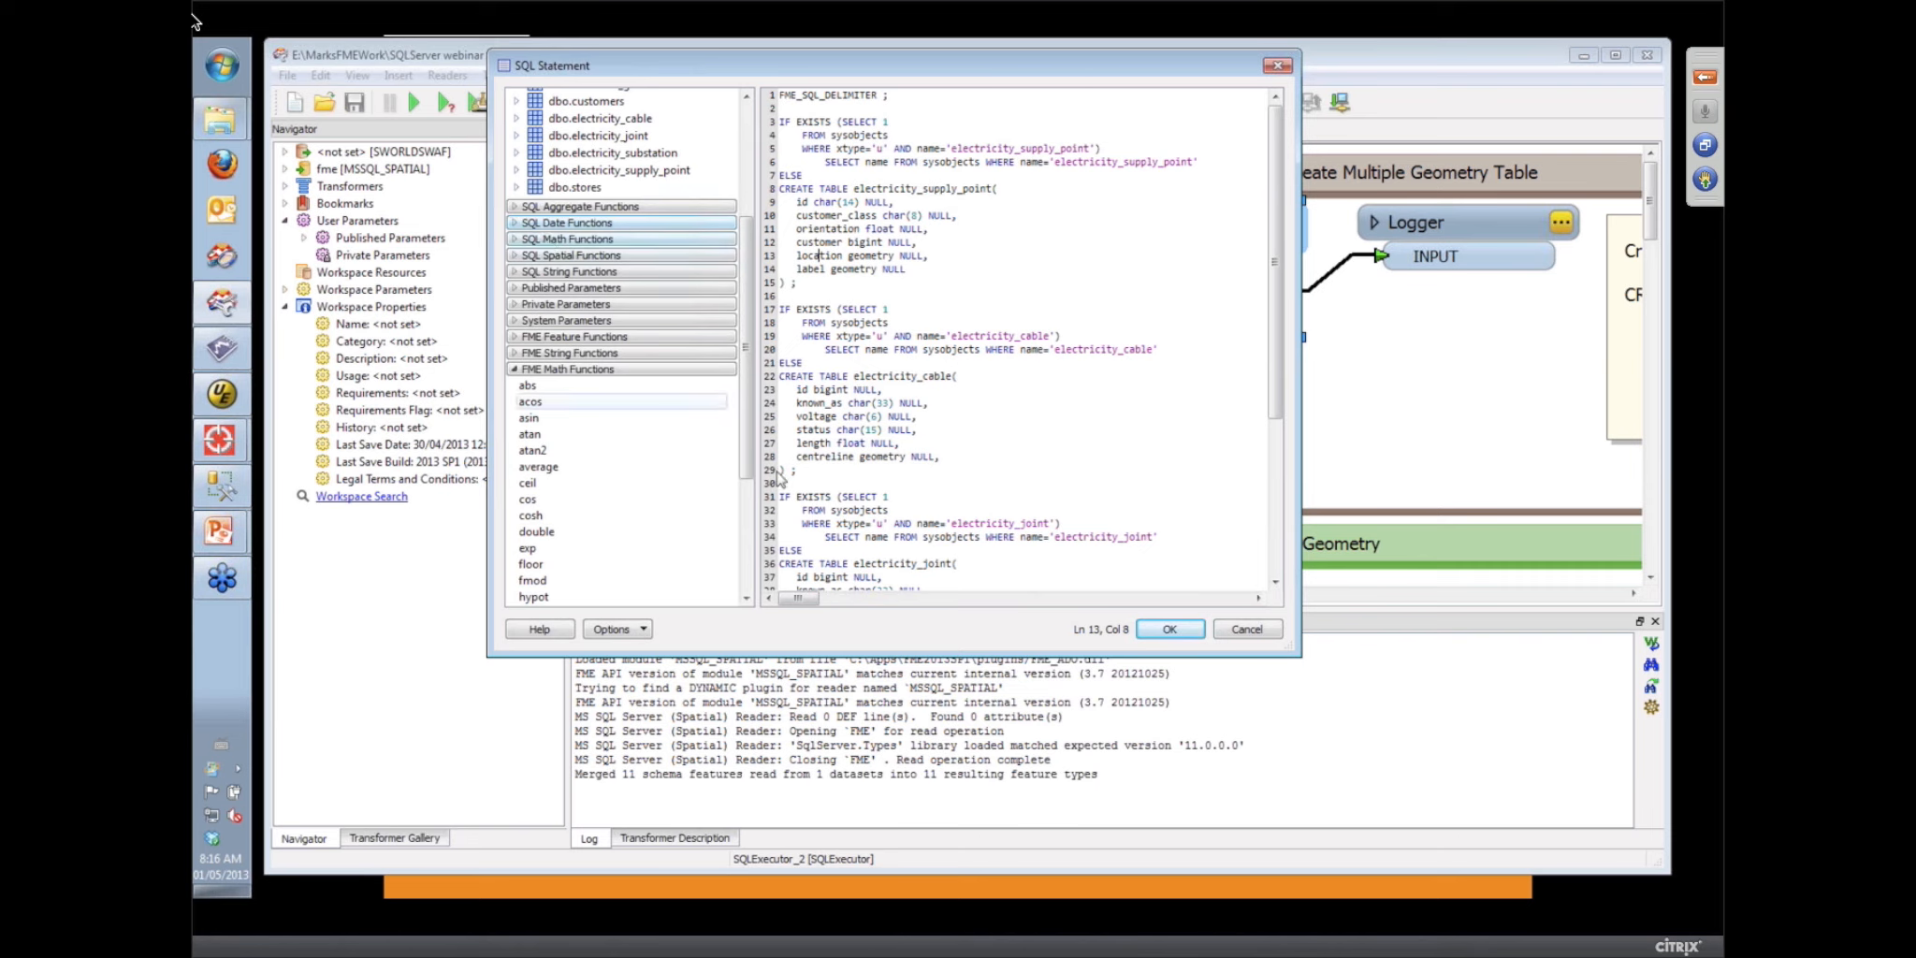
{"action": "left_click", "coordinate": [516, 370]}
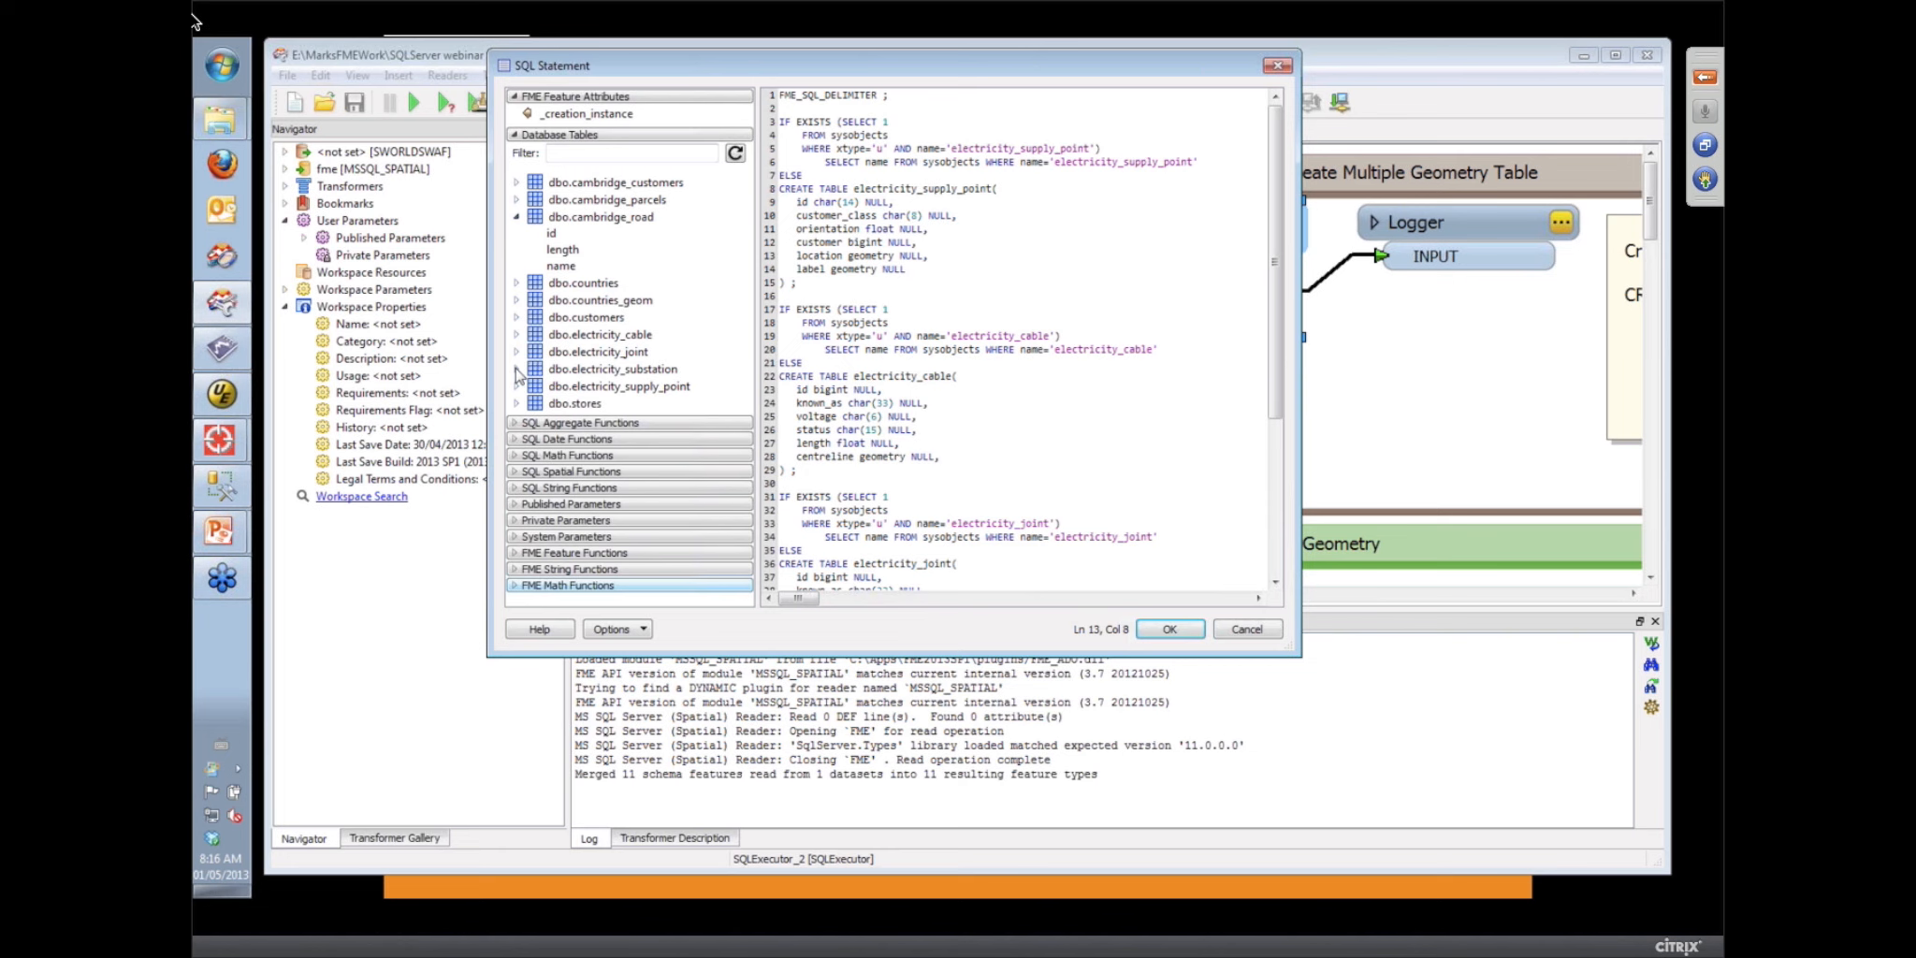
{"action": "left_click", "coordinate": [1247, 629]}
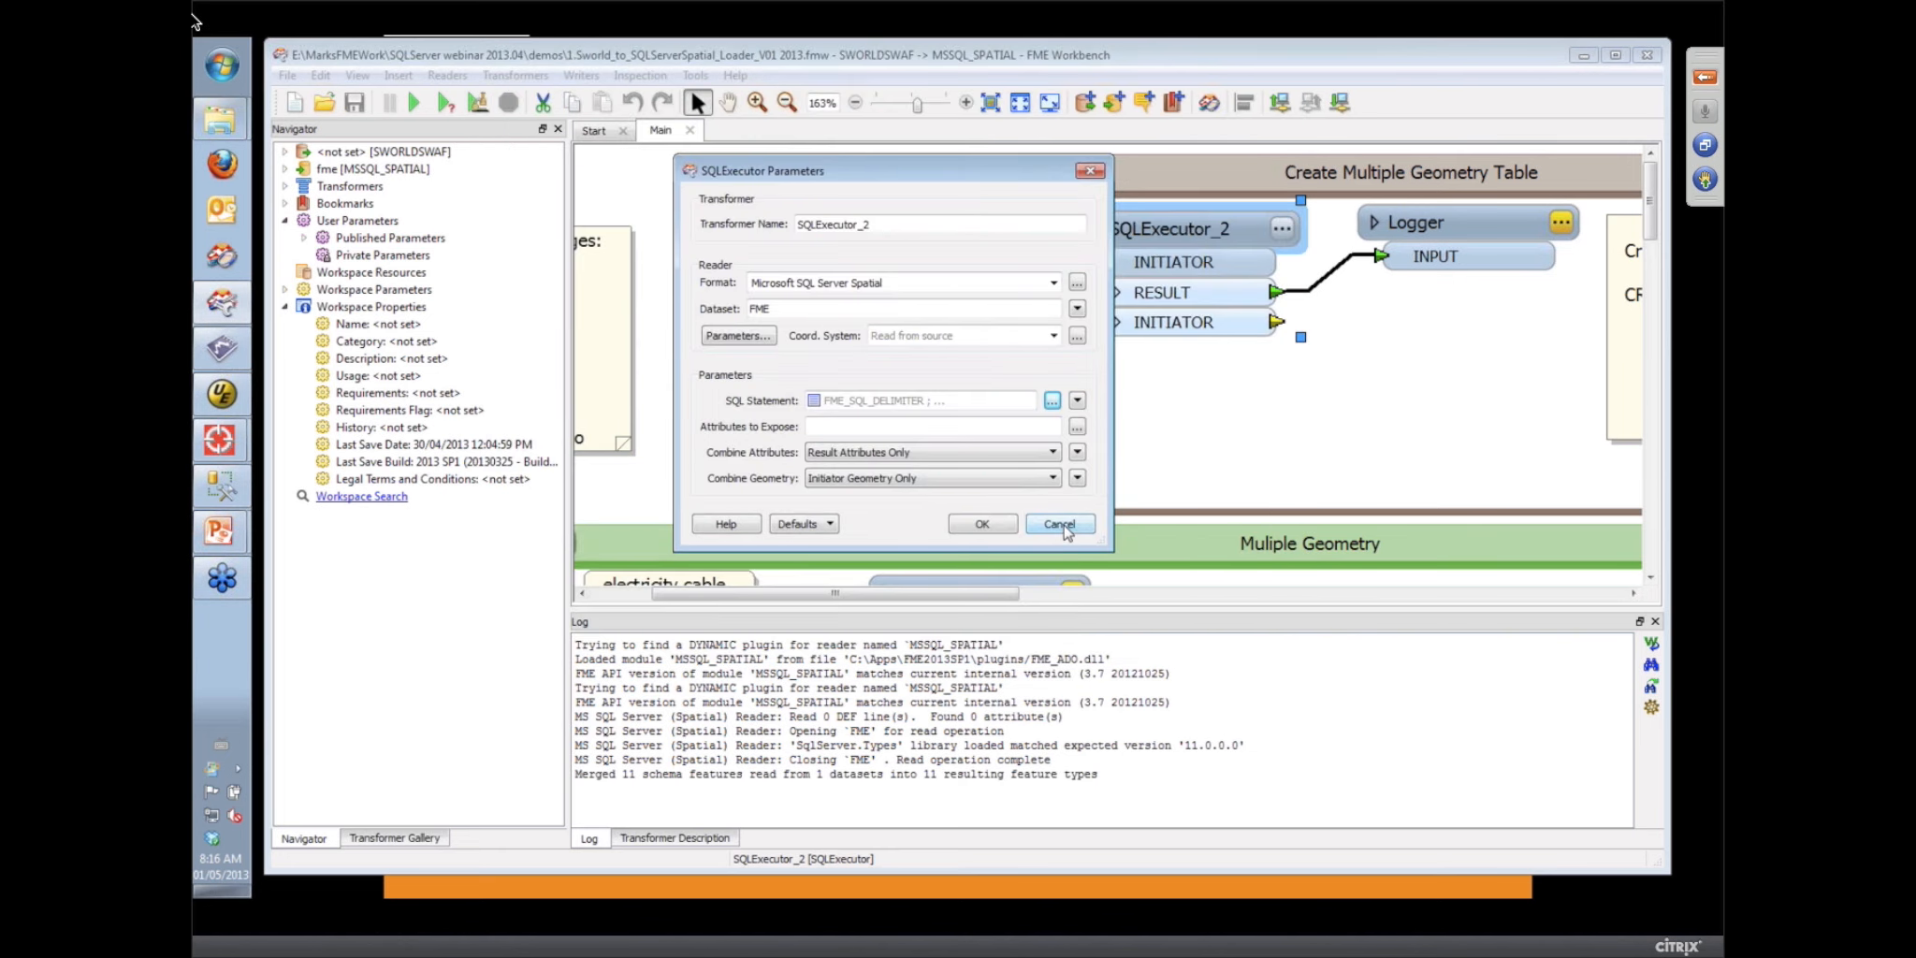
{"action": "left_click", "coordinate": [1061, 526]}
Search the available transformers for "sql" on the canvas and dismiss the list without adding one
{"action": "mouse_move", "coordinate": [915, 225]}
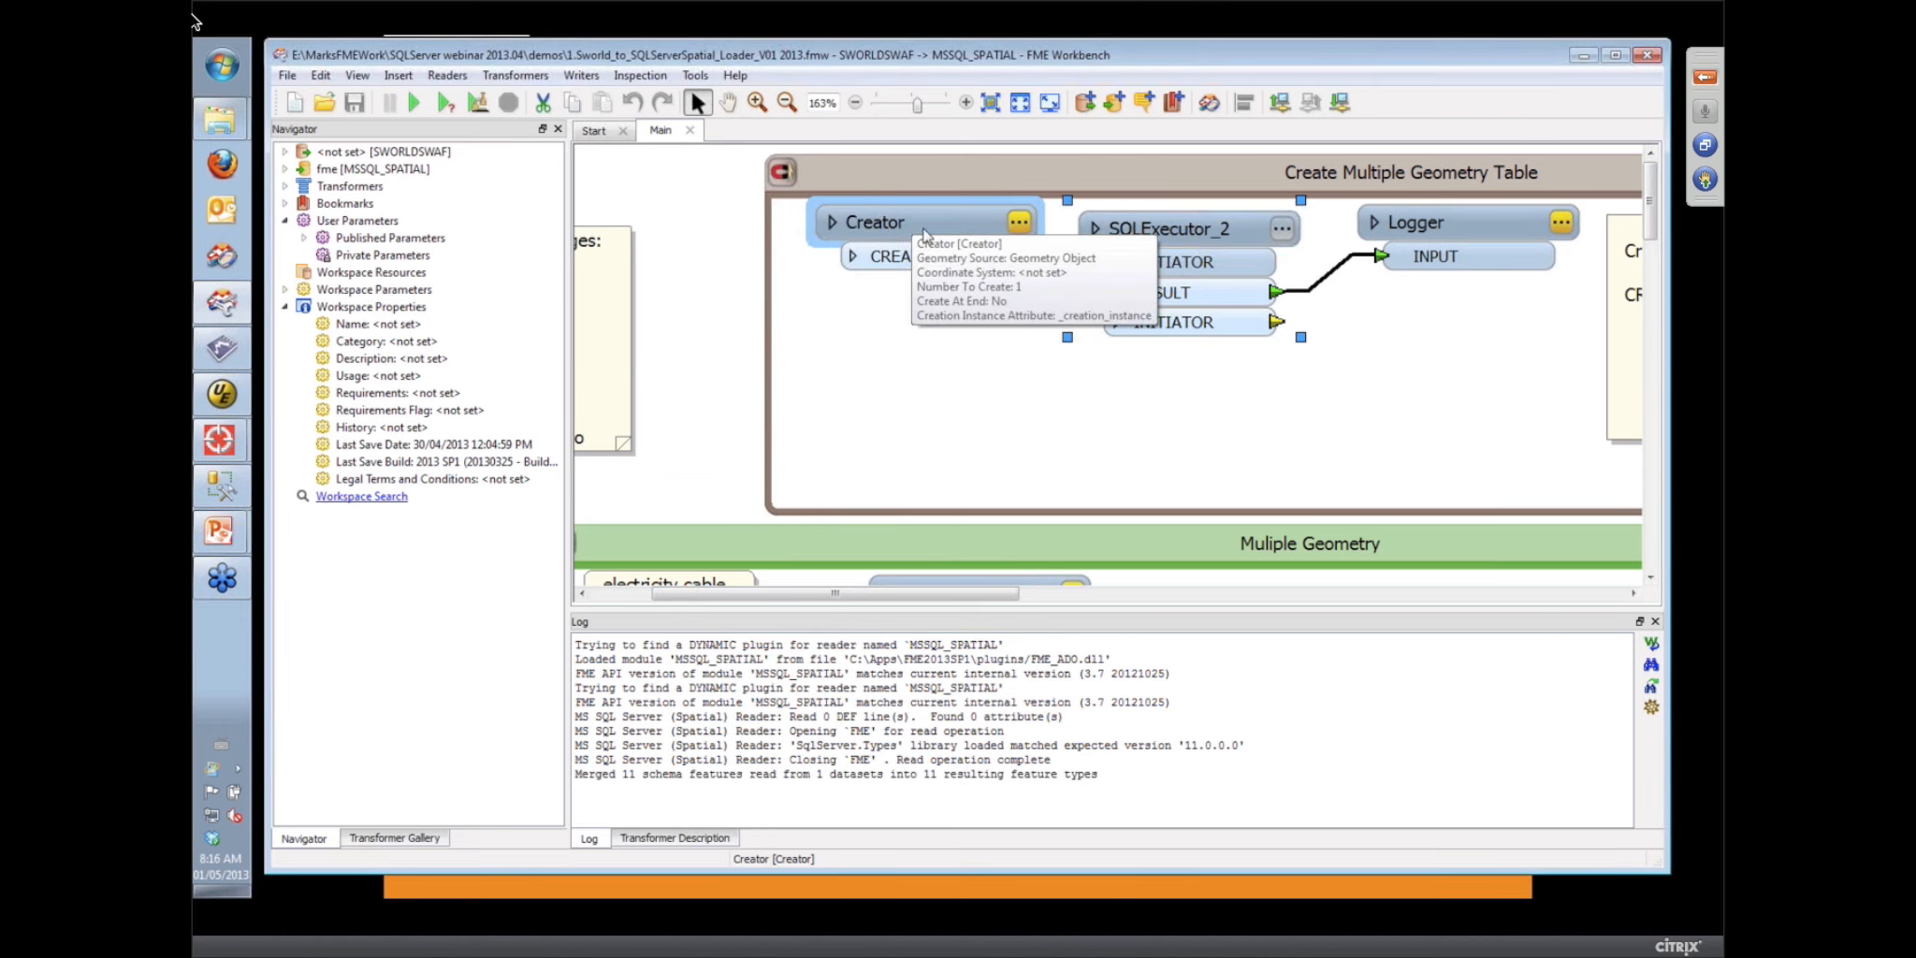
{"action": "left_click", "coordinate": [967, 360]}
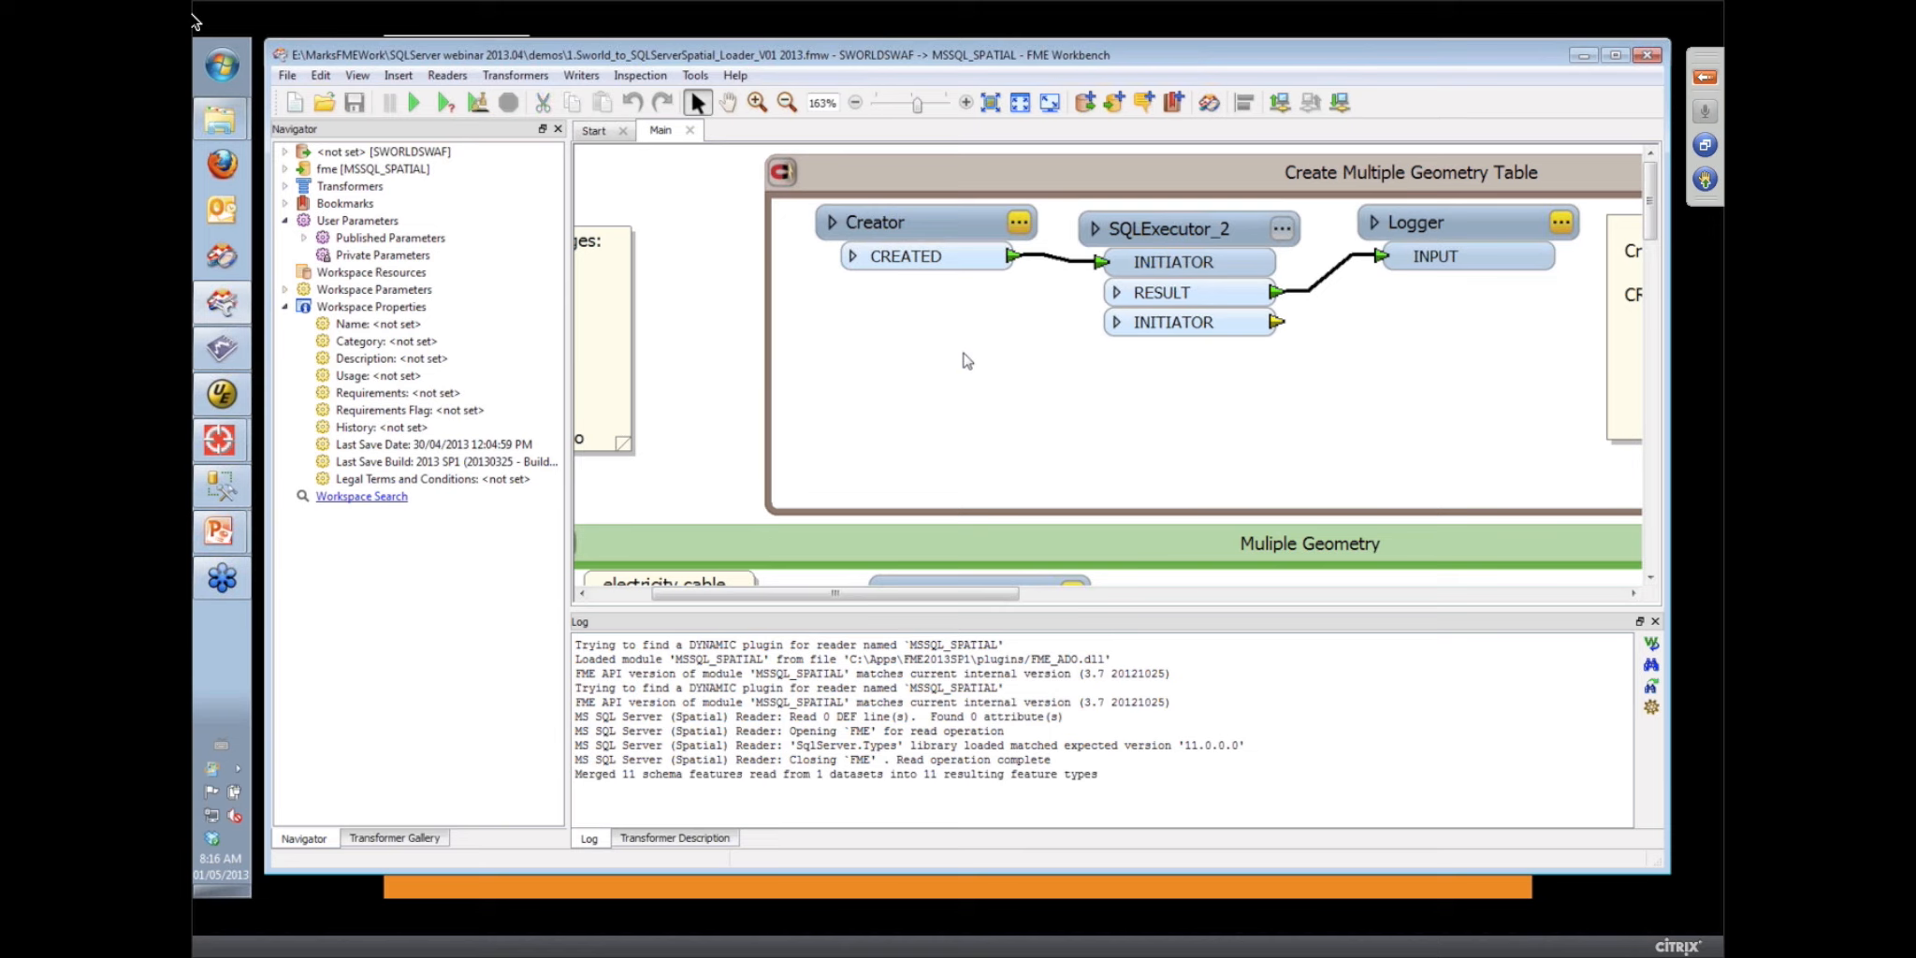
{"action": "type", "text": "sql"}
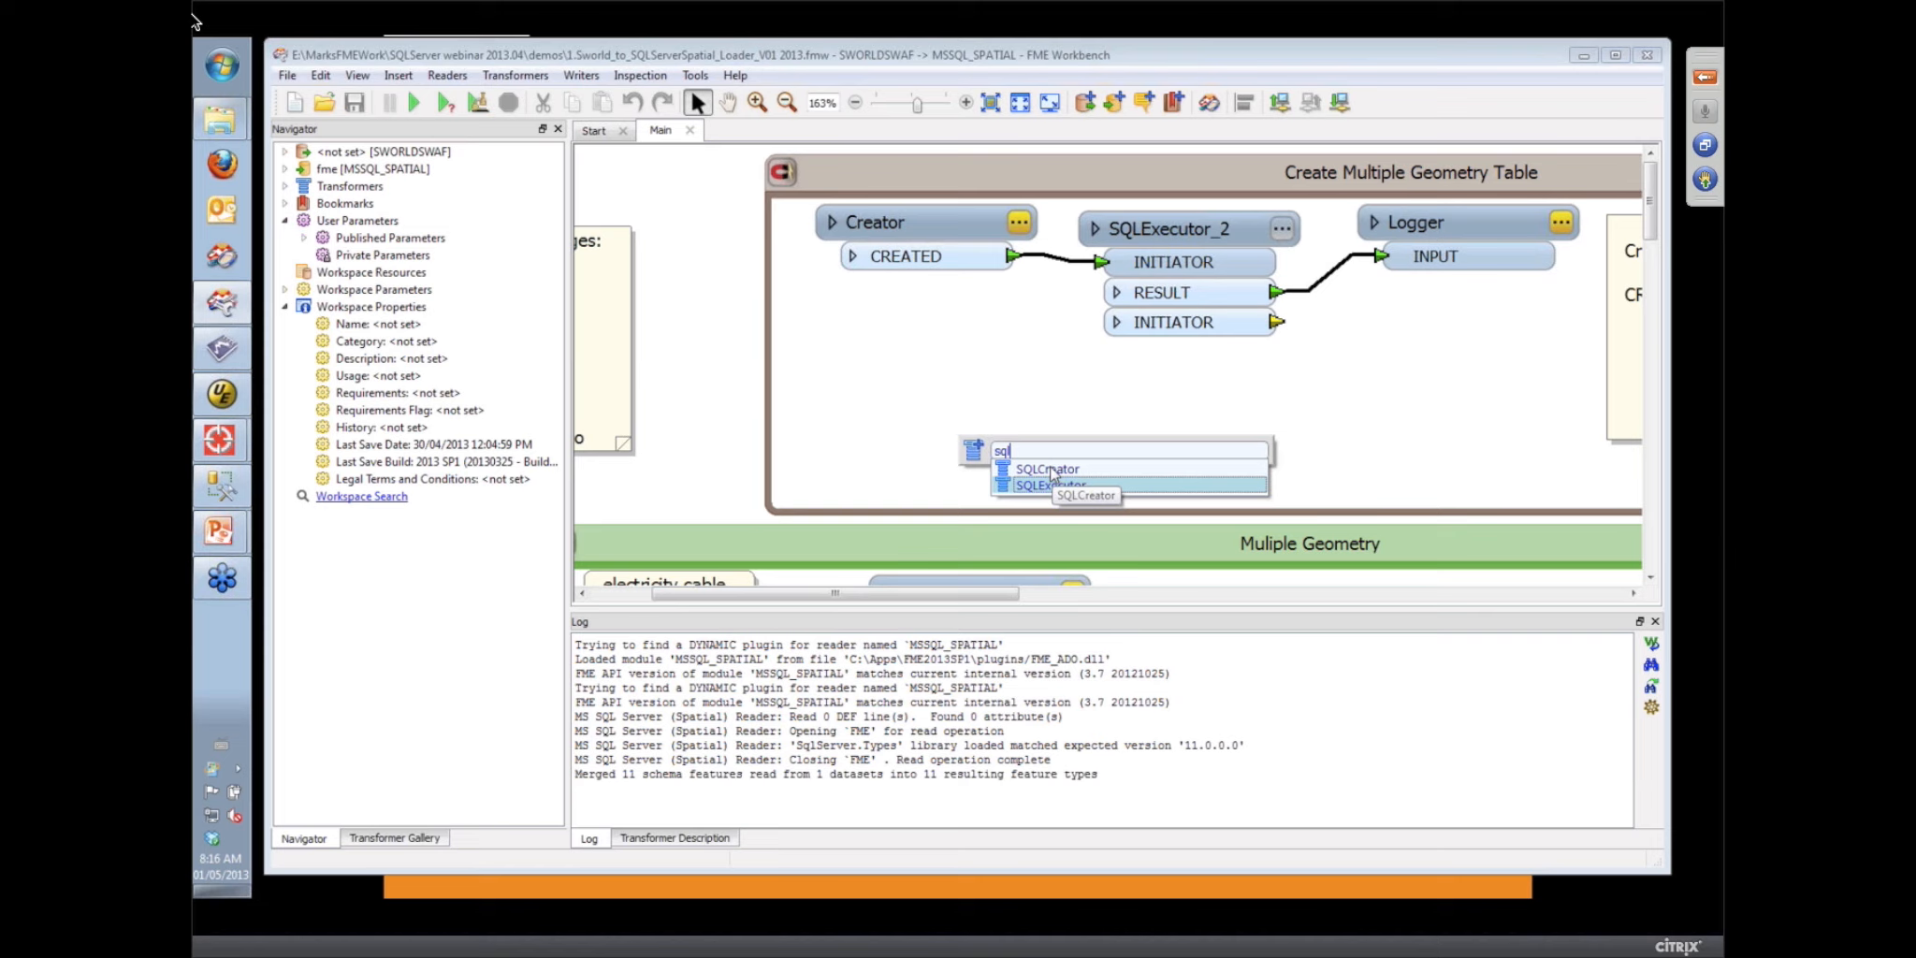
{"action": "left_click", "coordinate": [718, 333]}
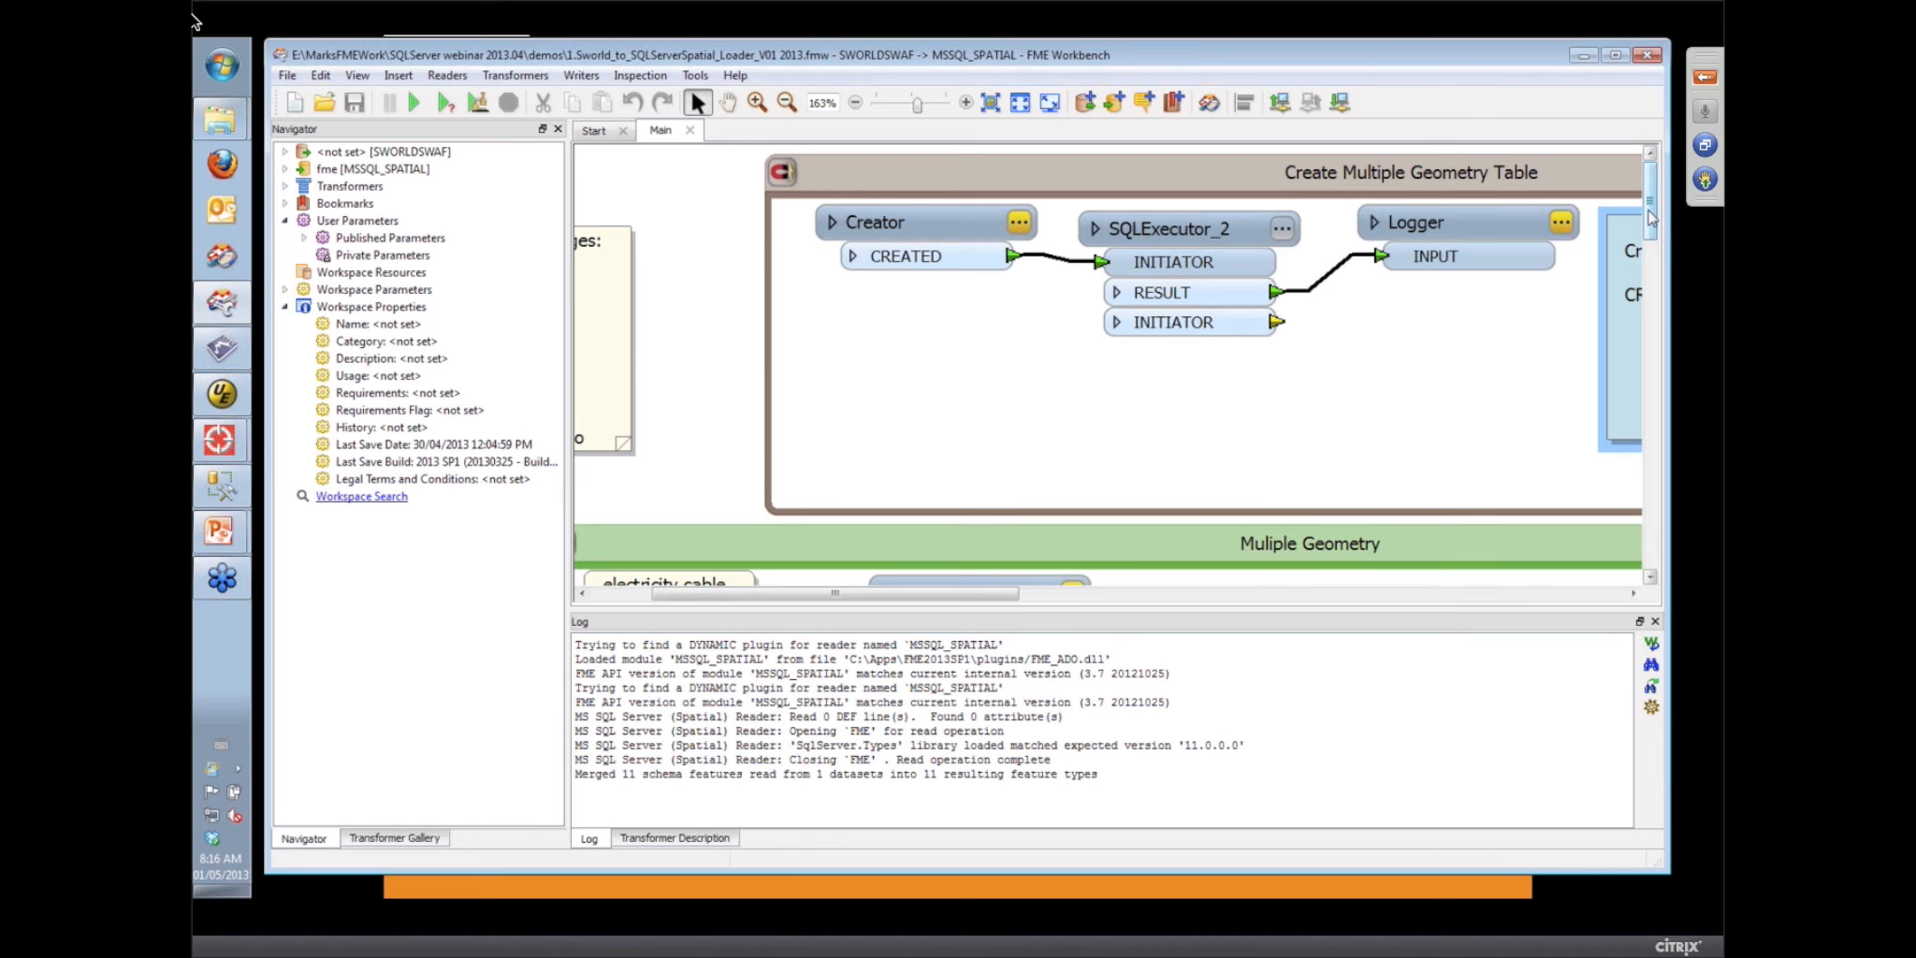
Show the electricity.substation data flow and expand the fme [MSSQL_SPATIAL] writer's parameters to review its spatial settings
{"action": "left_click_drag", "start_coordinate": [1651, 217], "coordinate": [1674, 344]}
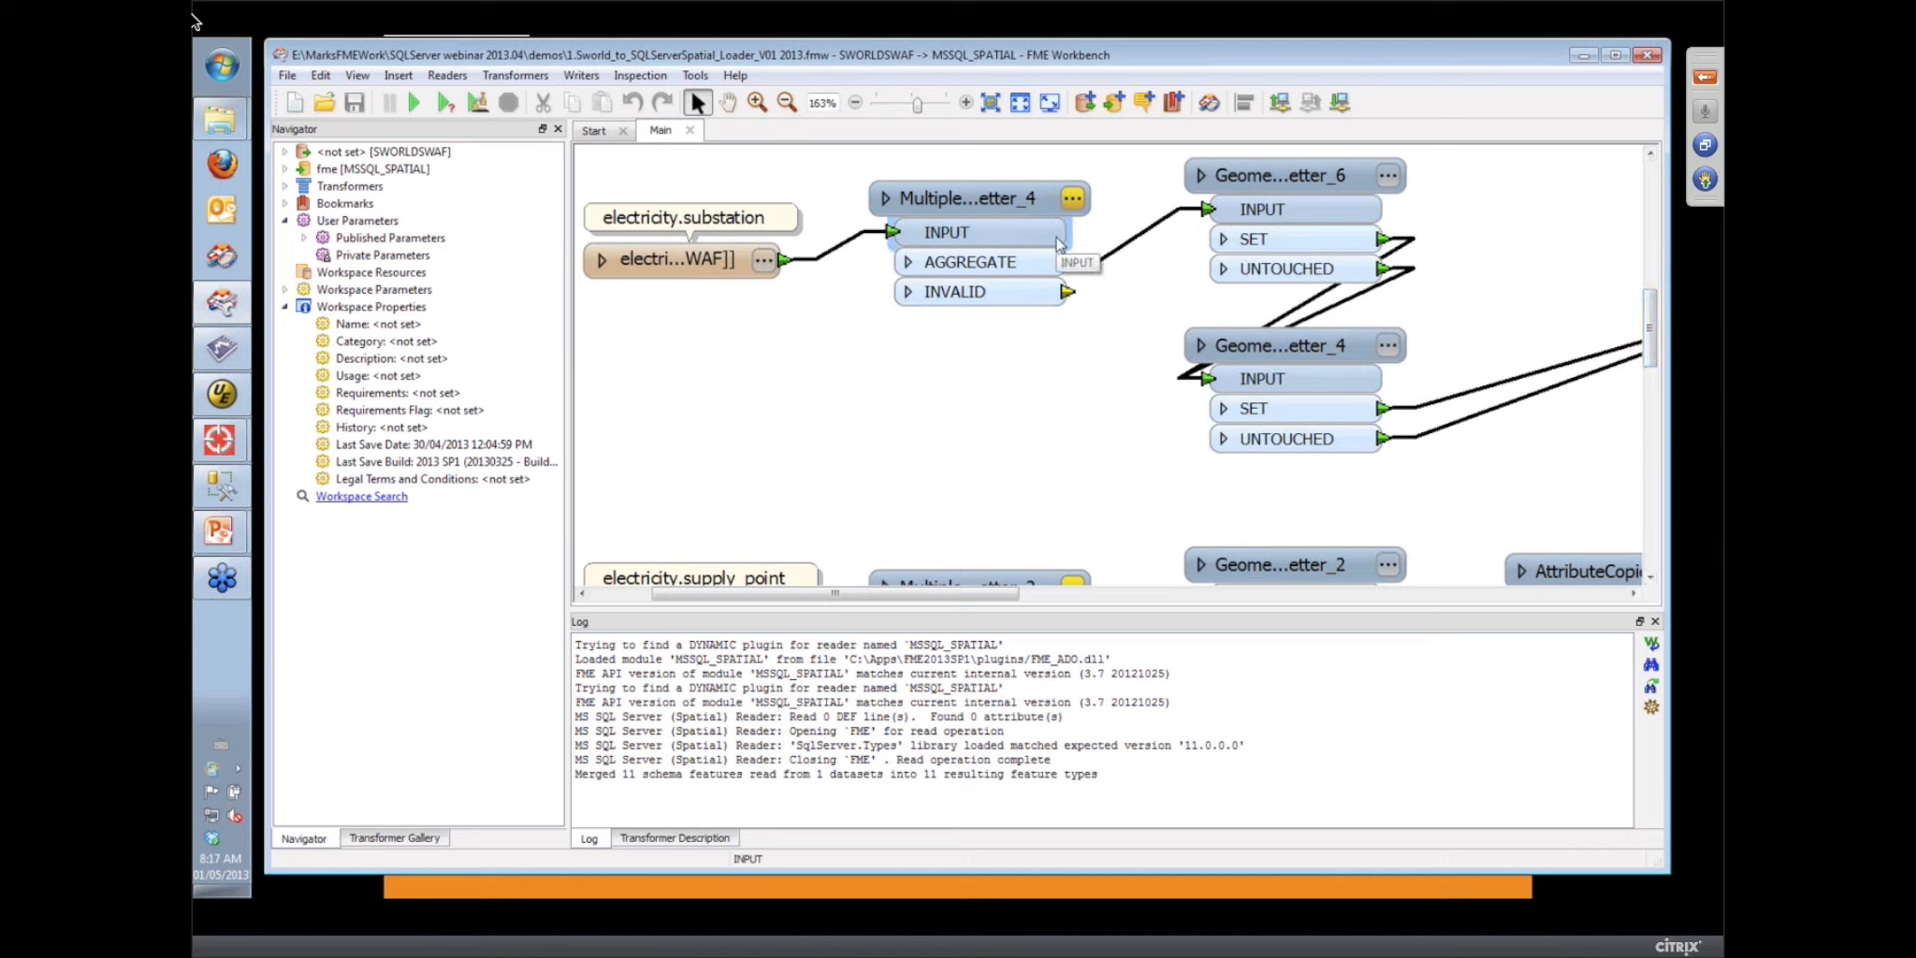
{"action": "left_click", "coordinate": [683, 262]}
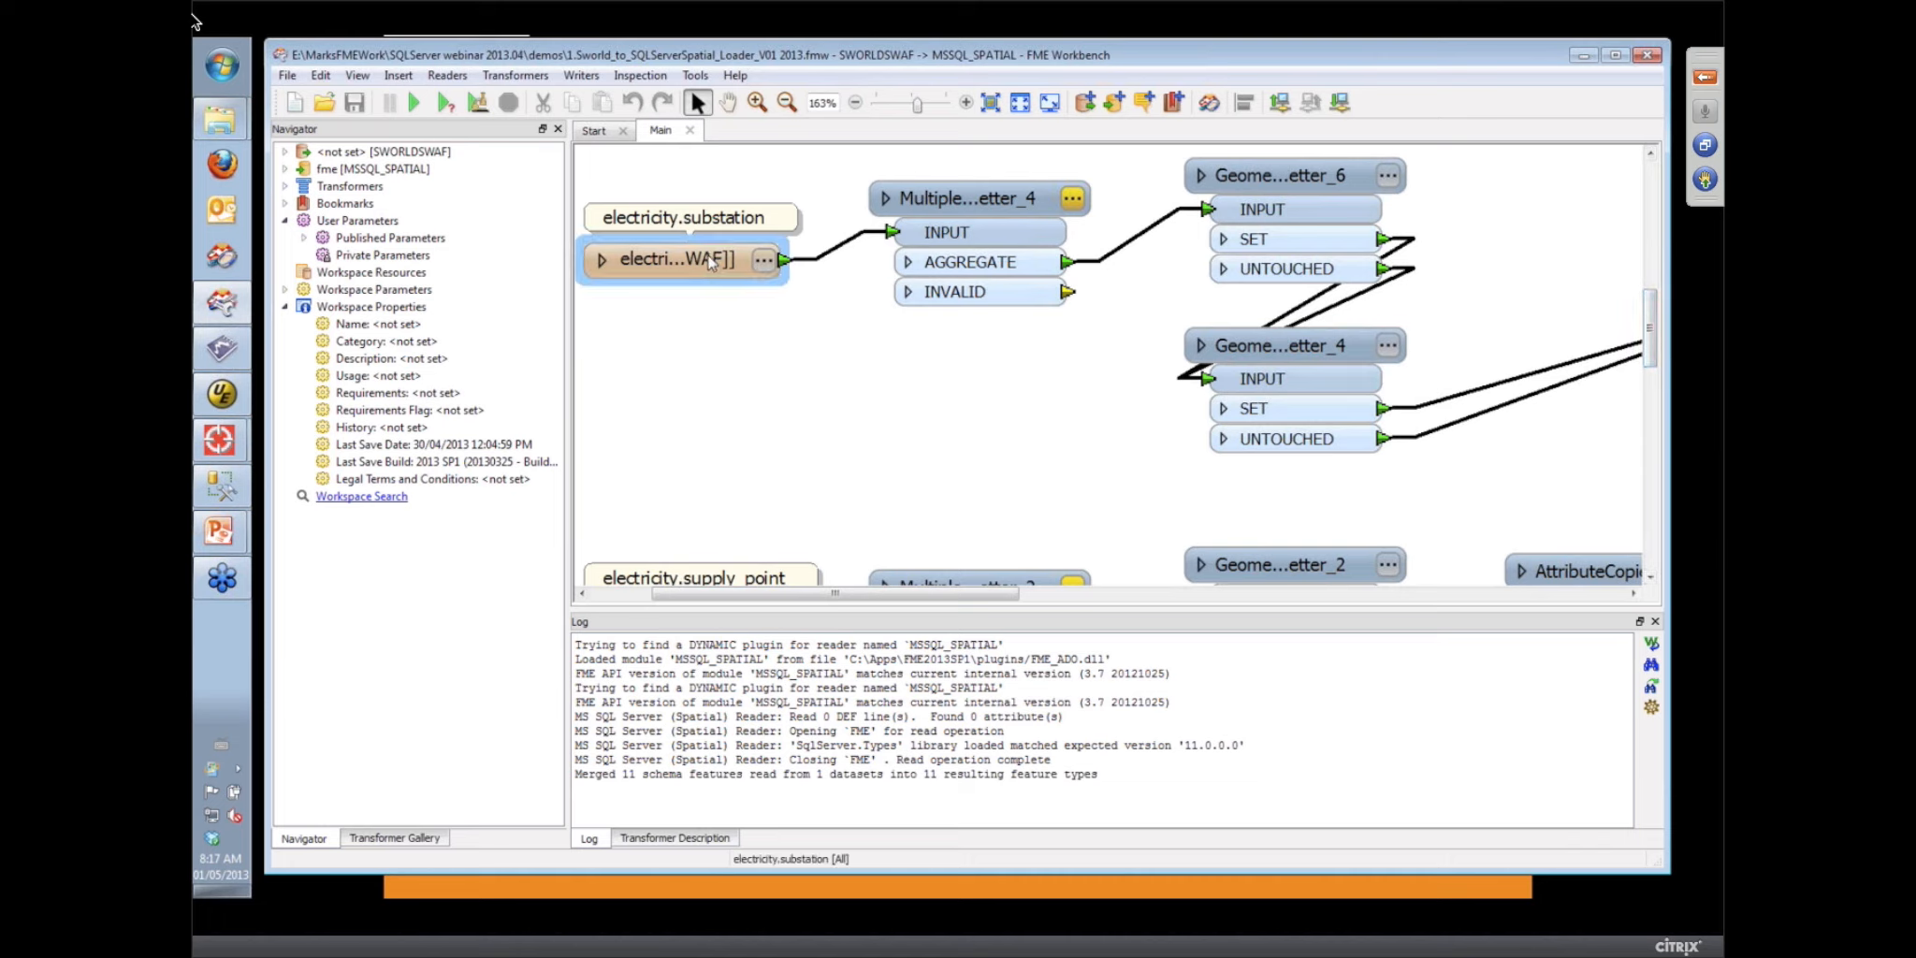
{"action": "left_click", "coordinate": [285, 169]}
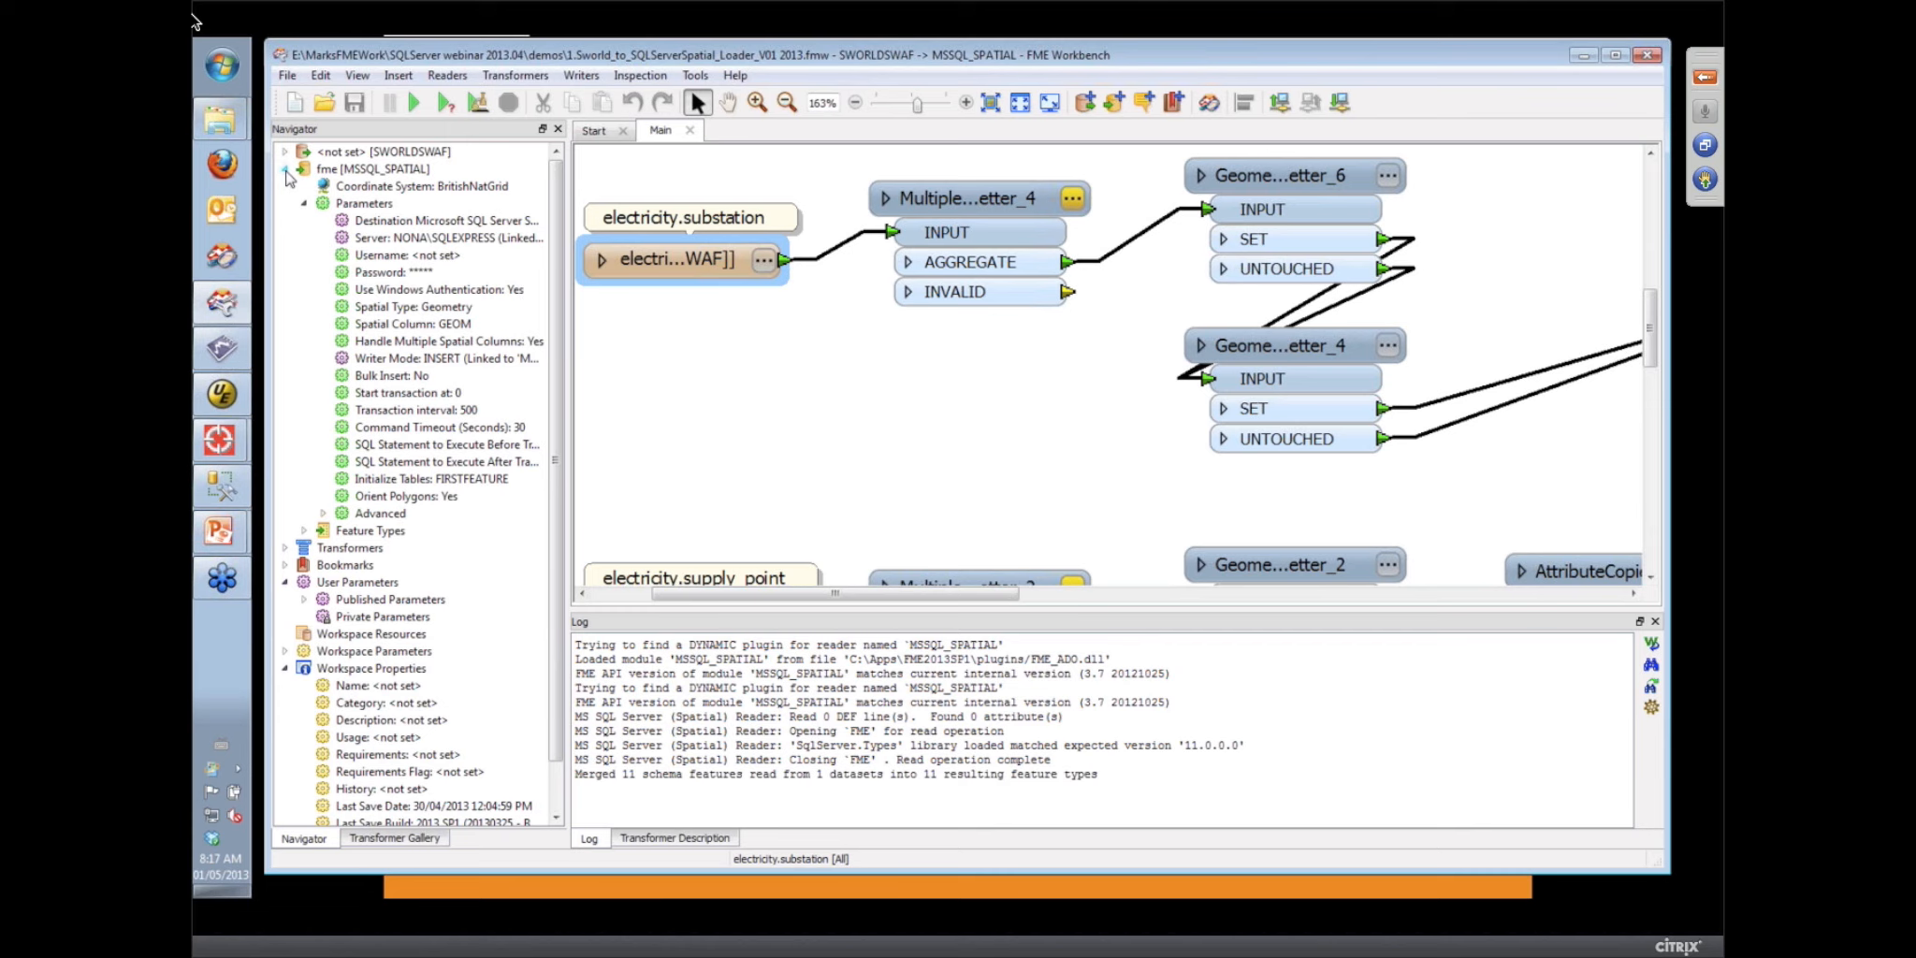
Review the parameters of MultipleGeometrySetter_4 in the substation flow and cancel its dialog
{"action": "left_click", "coordinate": [983, 192]}
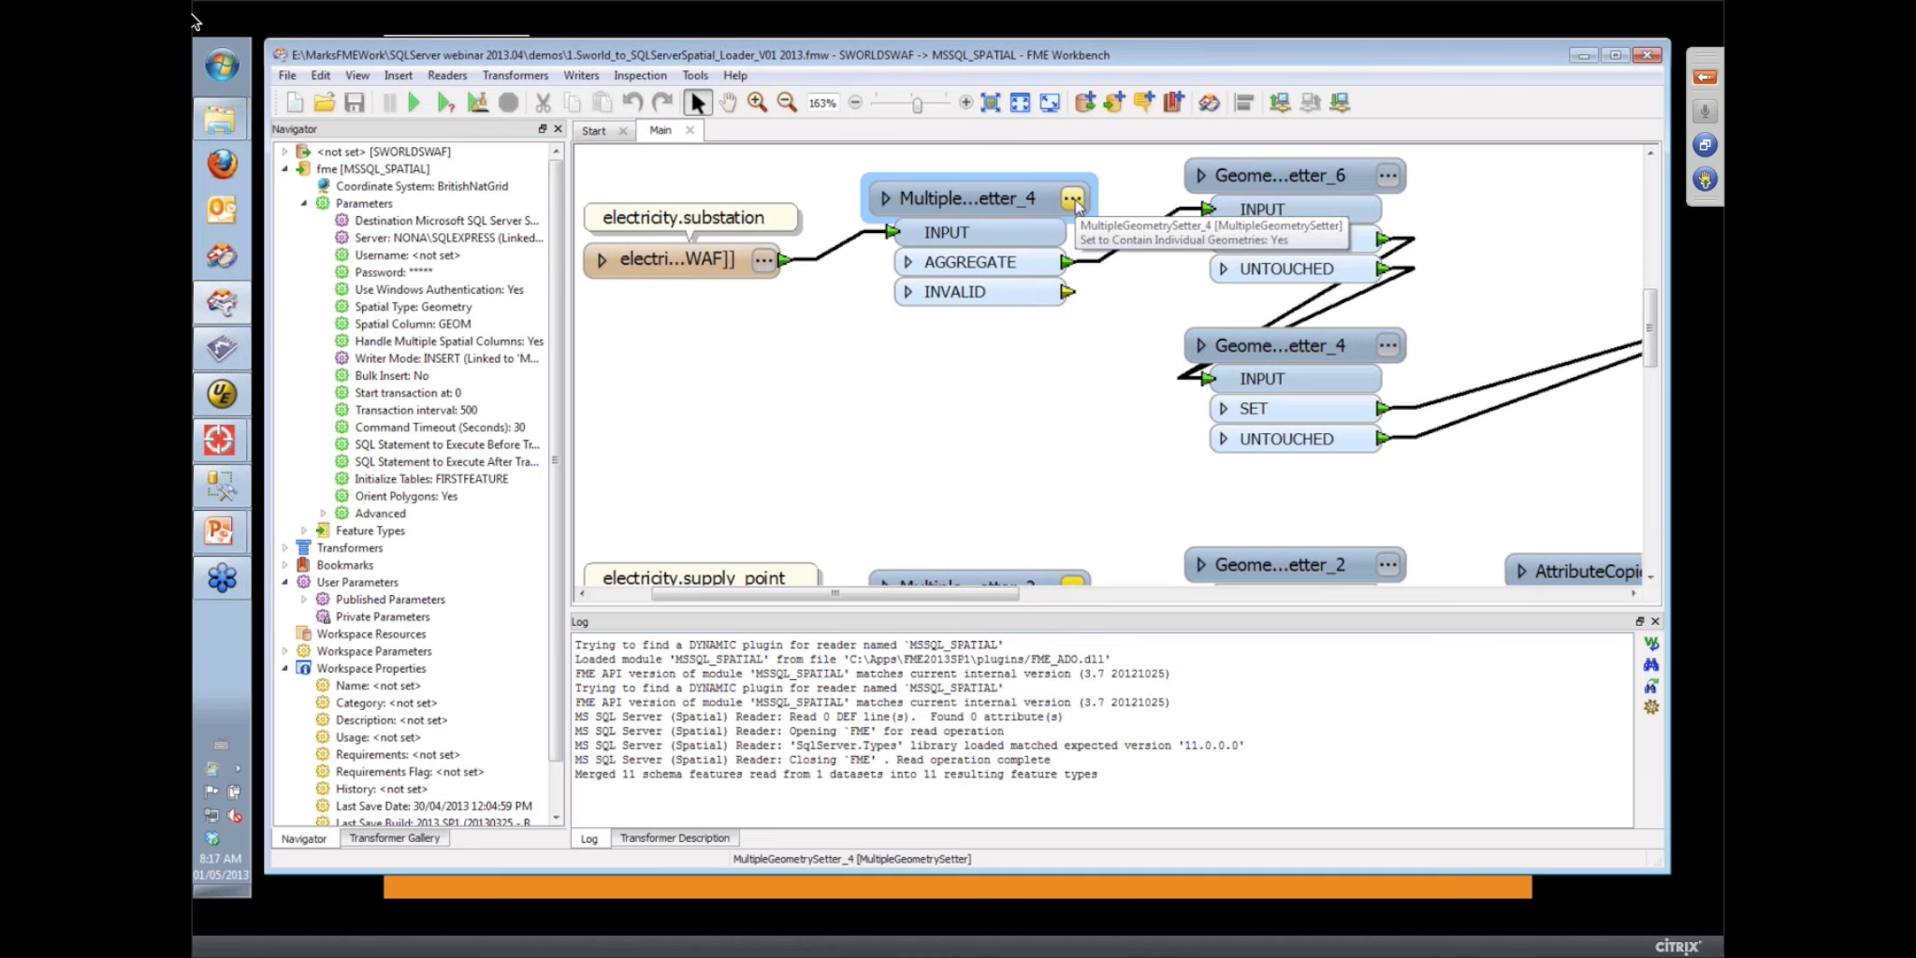
{"action": "left_click", "coordinate": [1074, 200]}
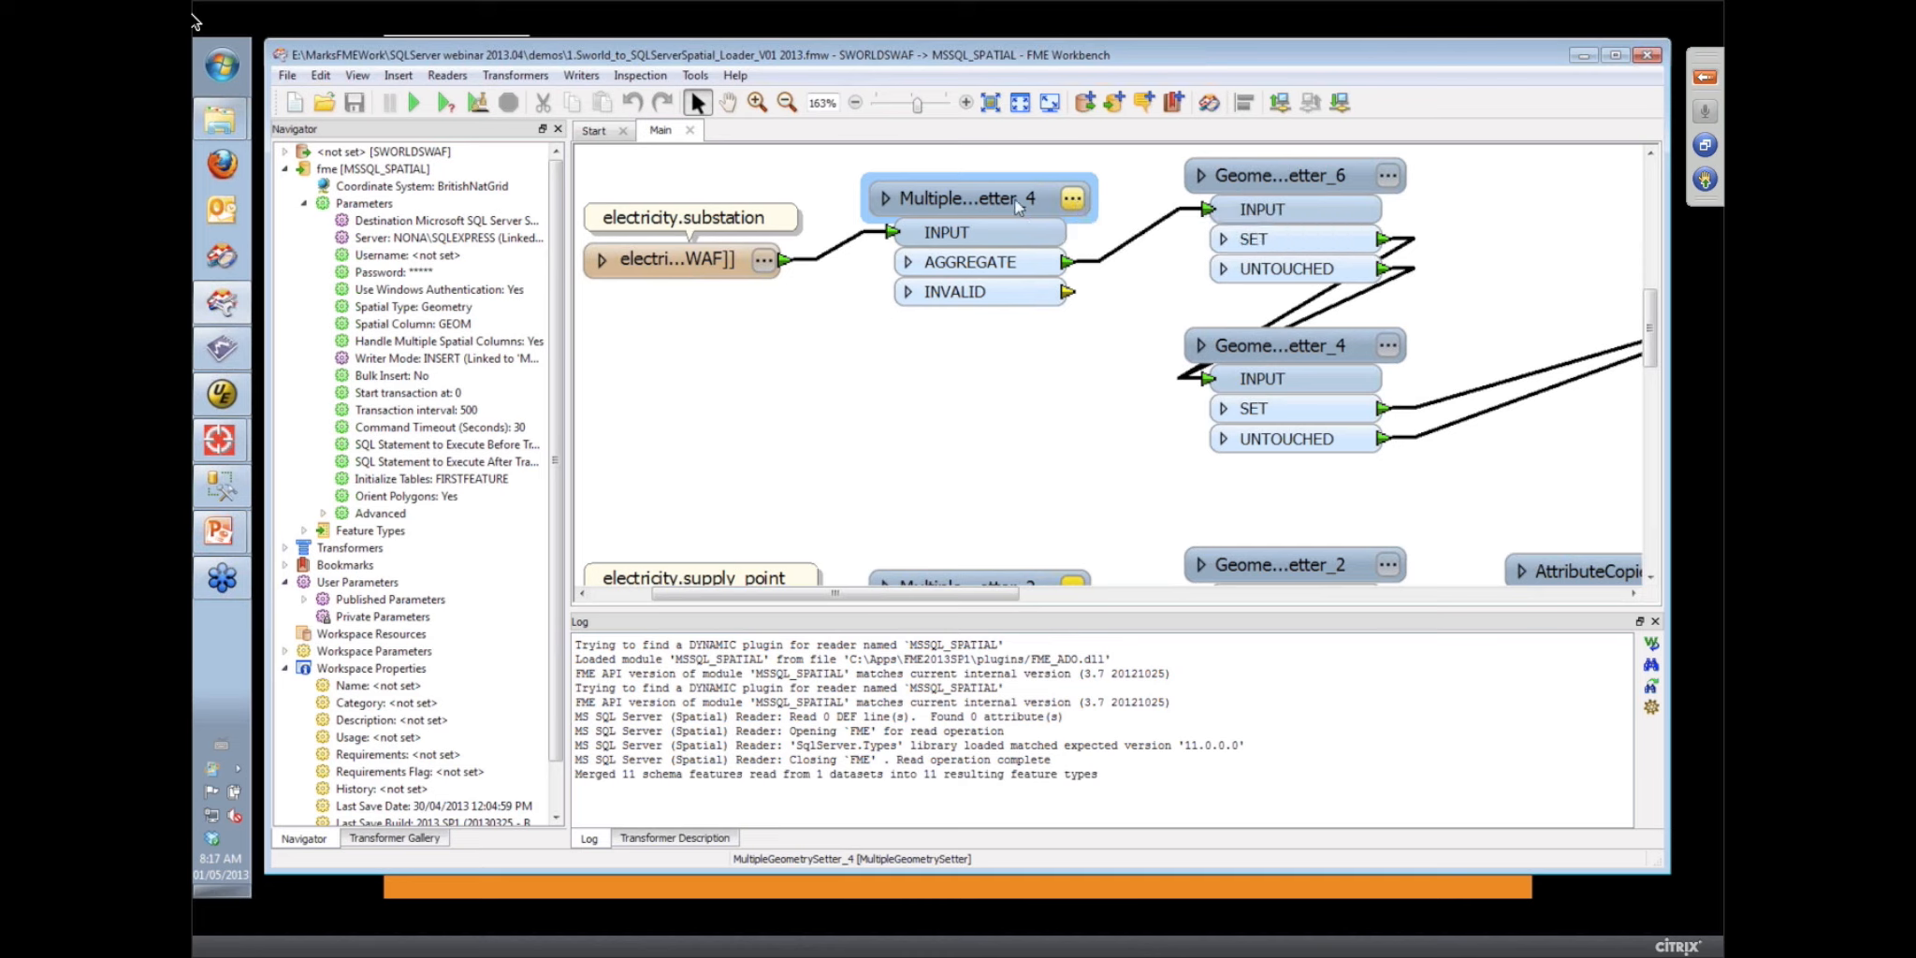
{"action": "left_click", "coordinate": [625, 262]}
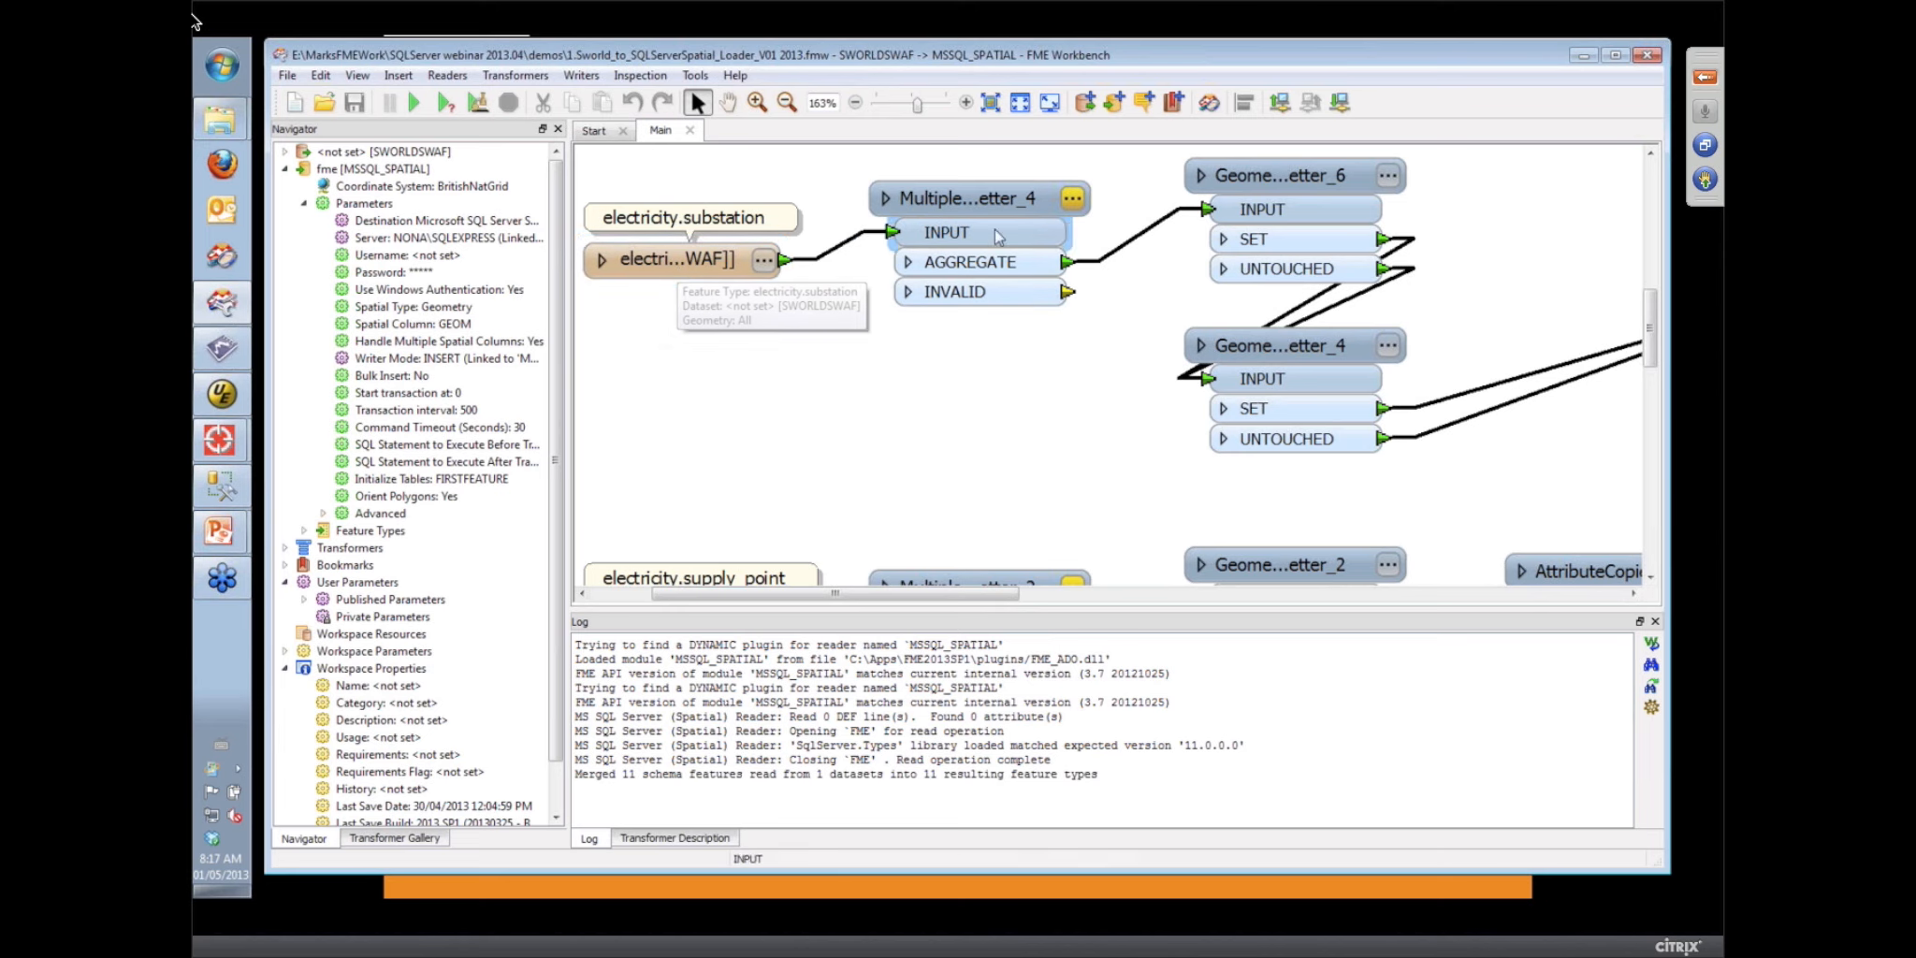
{"action": "left_click", "coordinate": [1071, 201]}
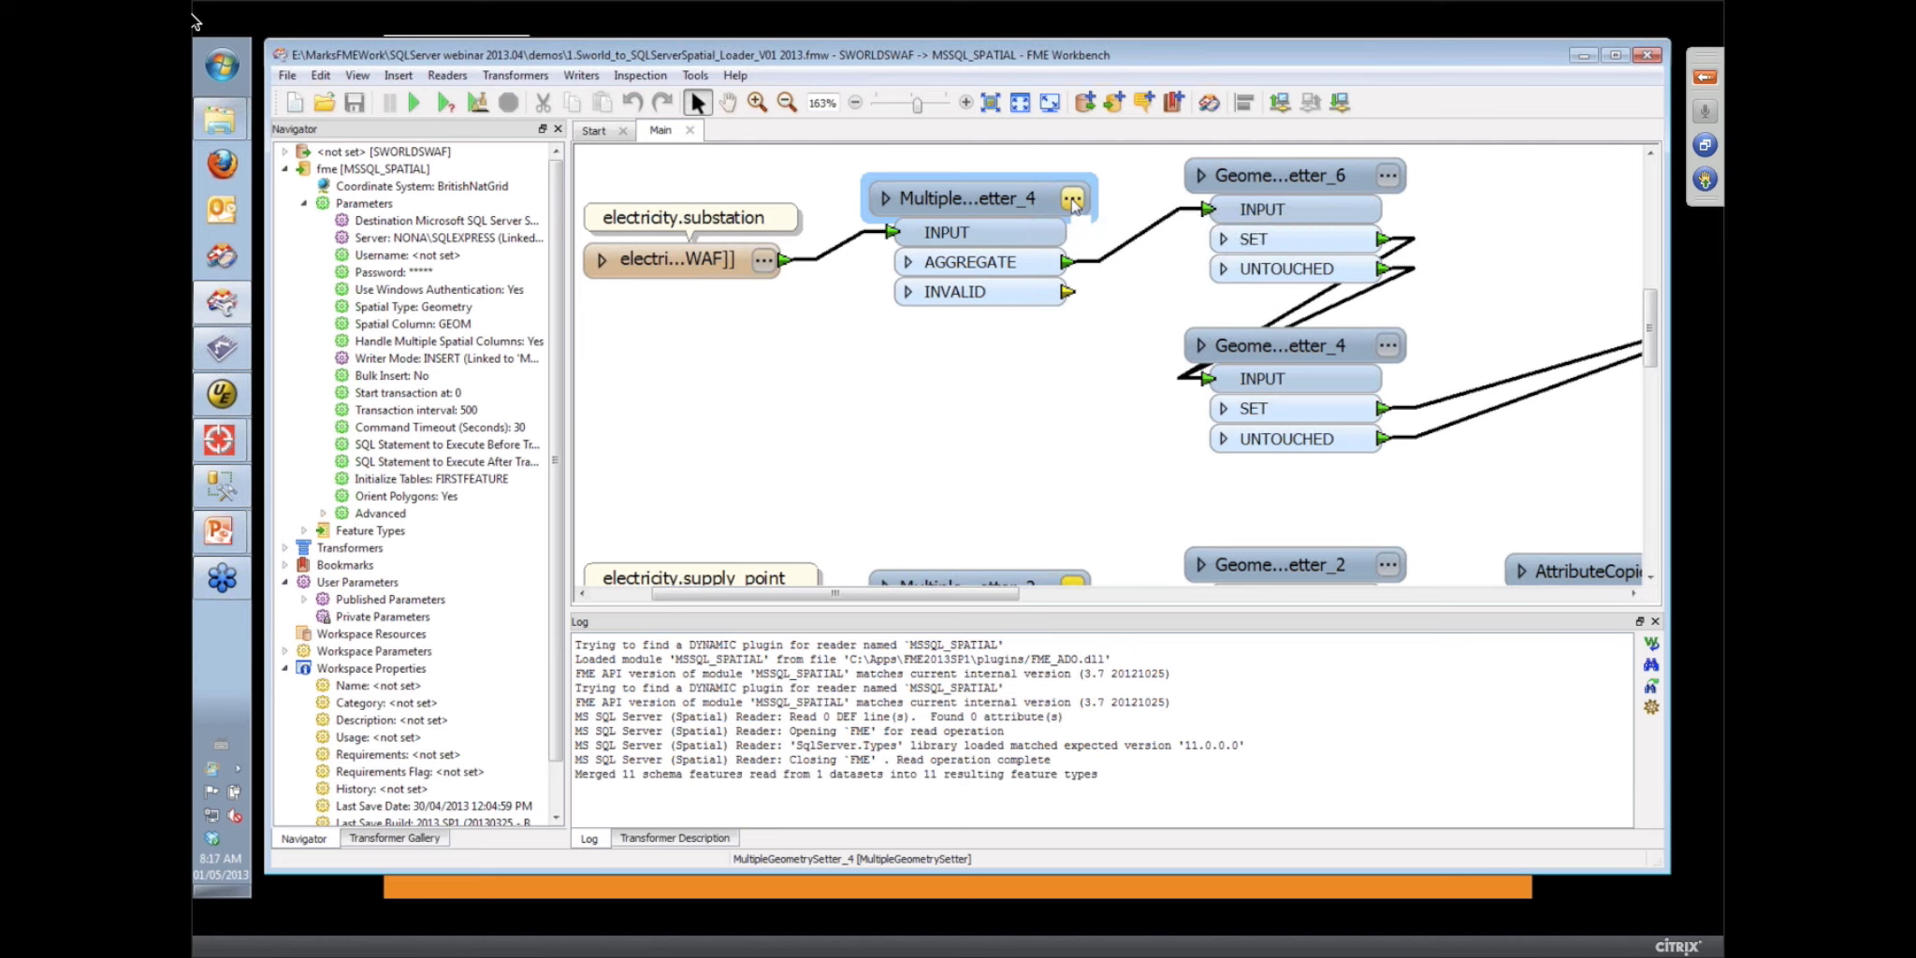
{"action": "left_click", "coordinate": [1073, 203]}
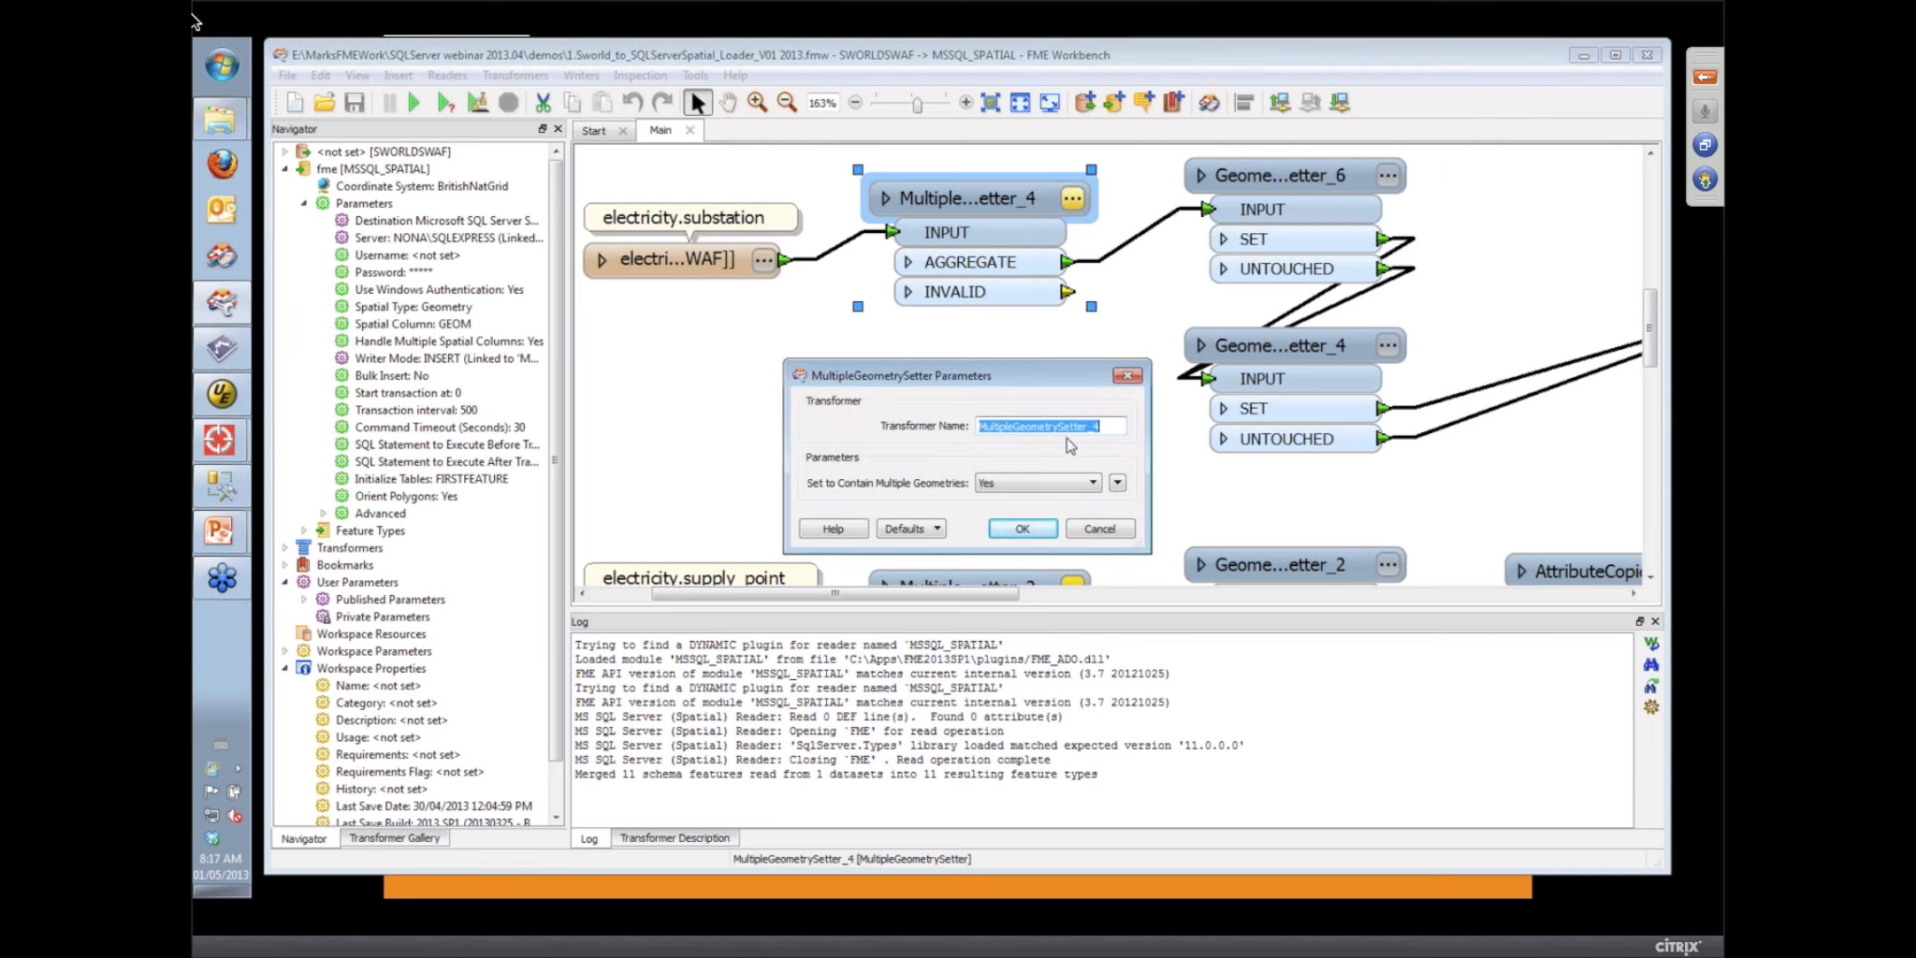
{"action": "left_click", "coordinate": [1090, 532]}
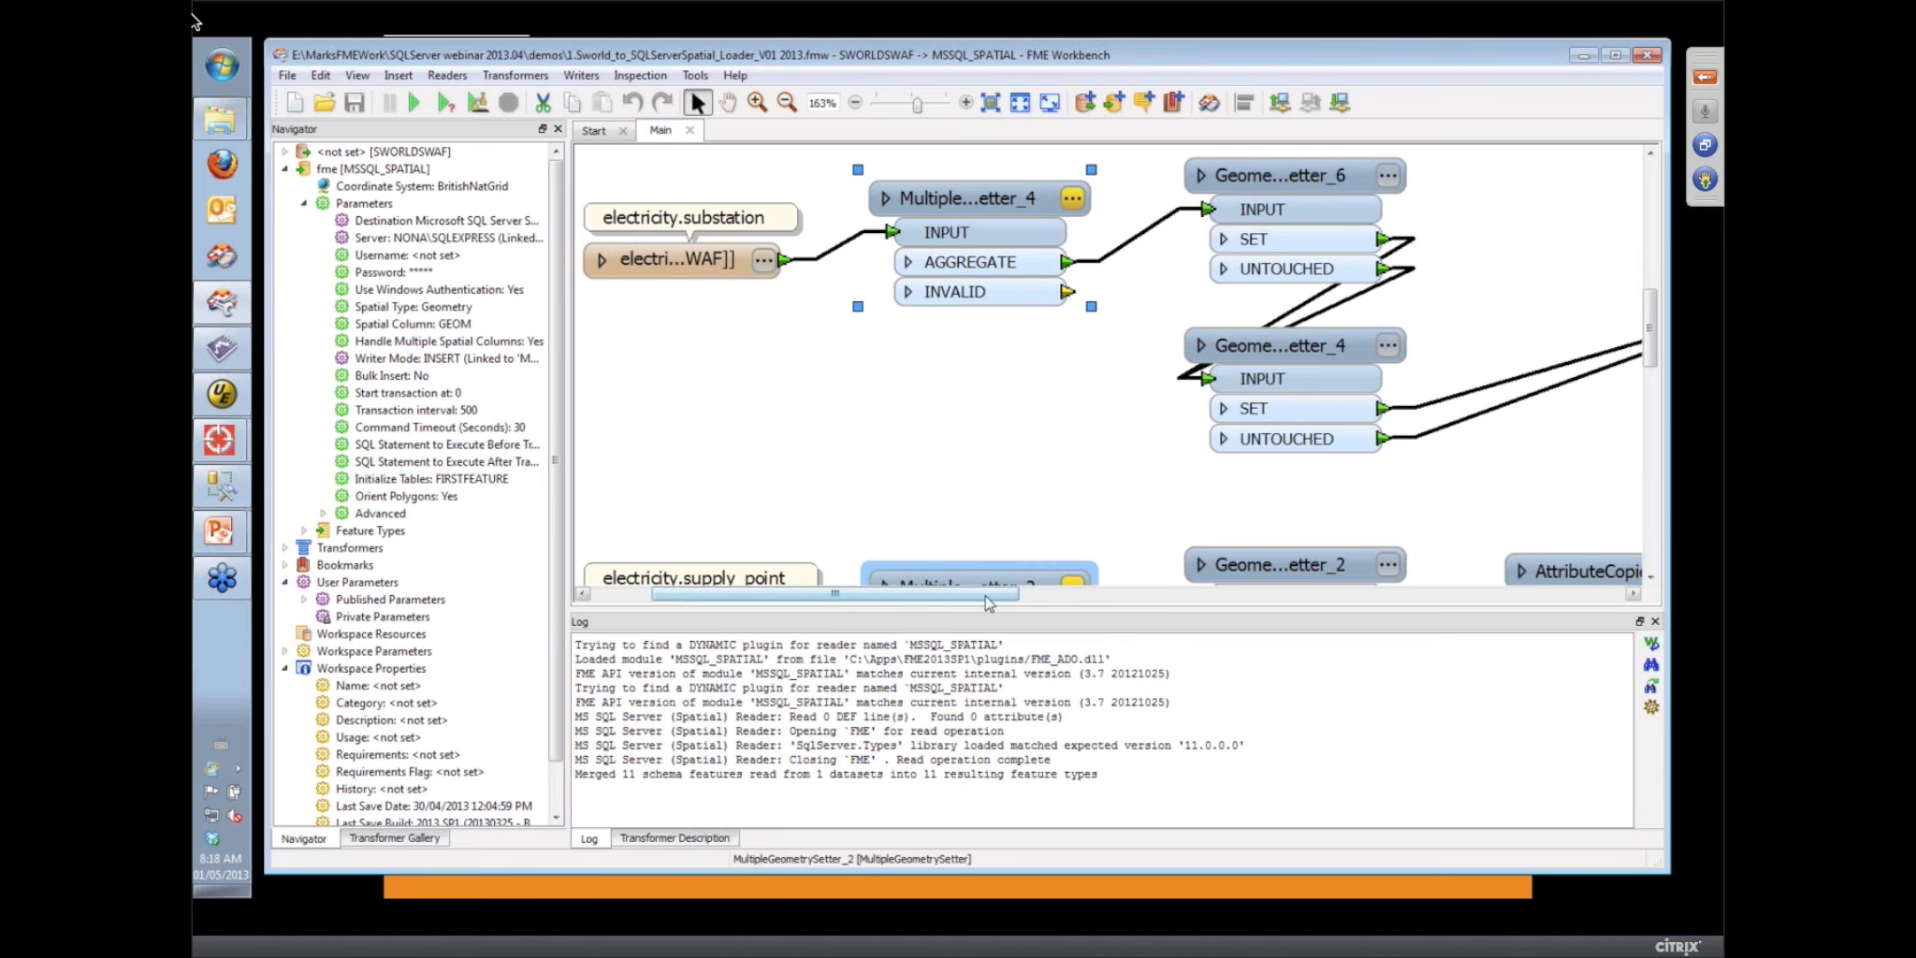
Review the geometry names set by GeometryPropertySetter_6 and GeometryPropertySetter_4 in the substation flow, cancelling both dialogs
{"action": "left_click_drag", "start_coordinate": [992, 596], "coordinate": [1070, 597]}
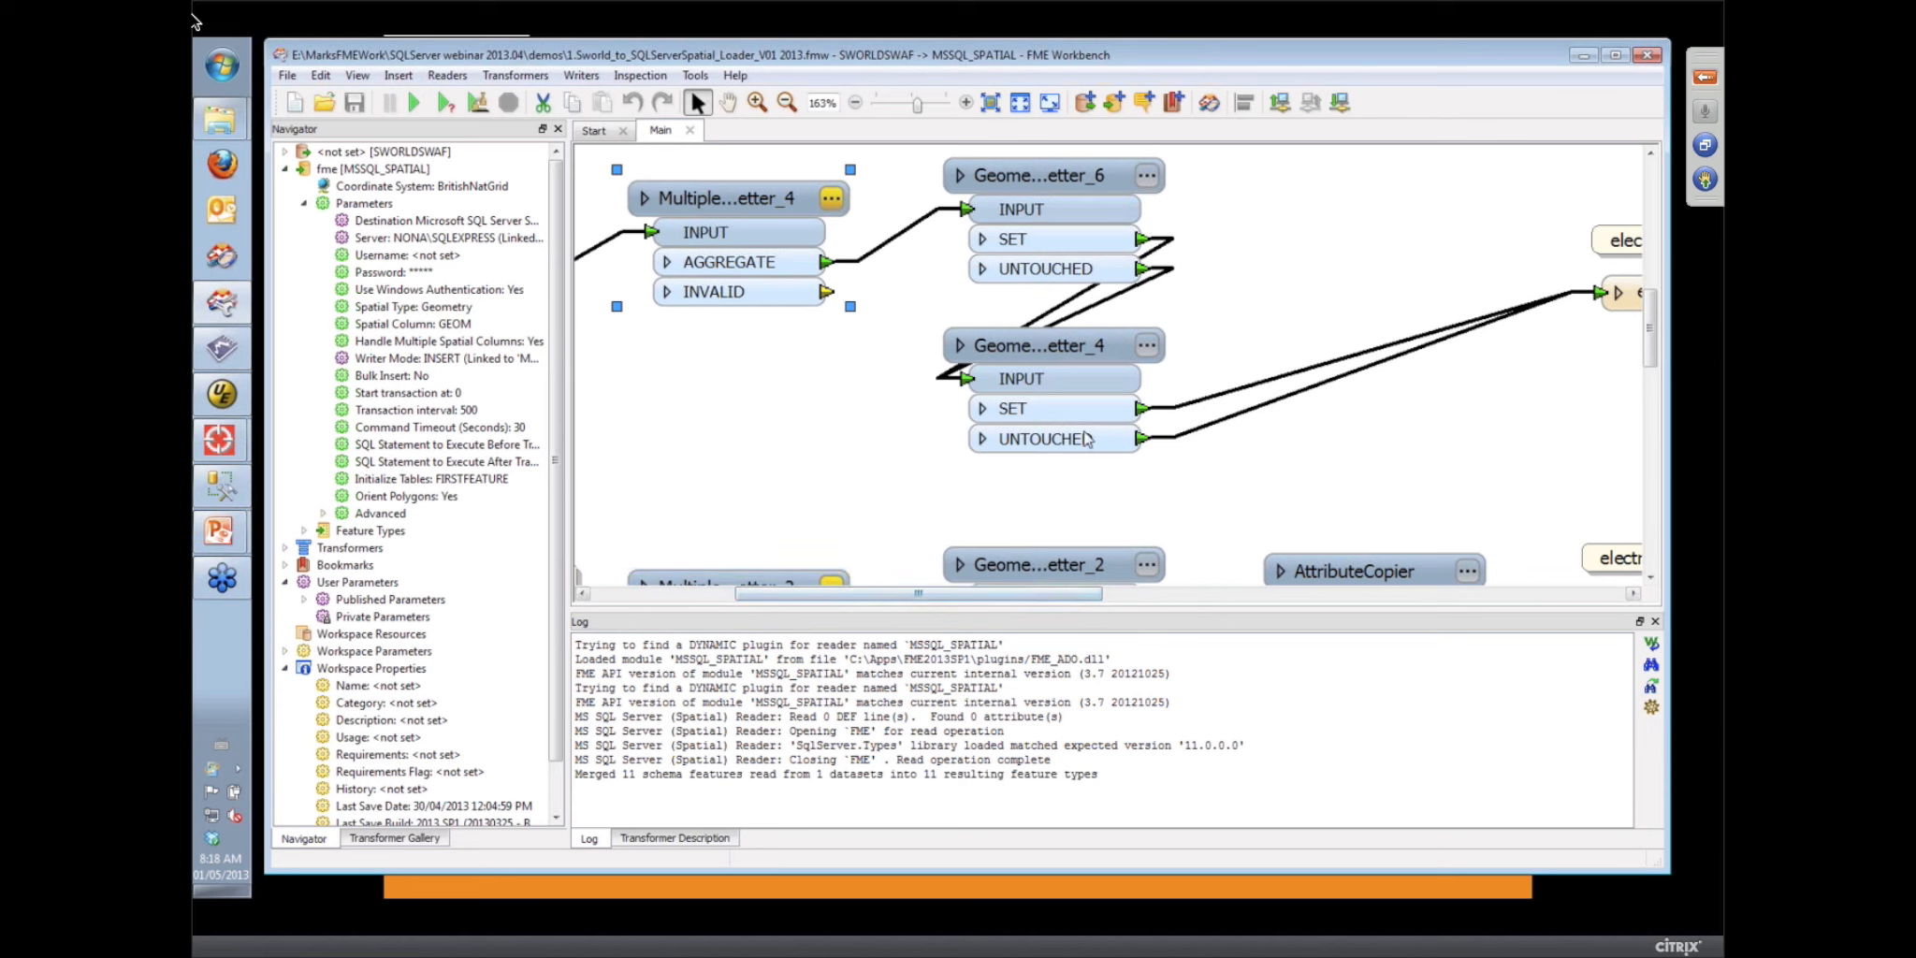
{"action": "mouse_move", "coordinate": [1149, 179]}
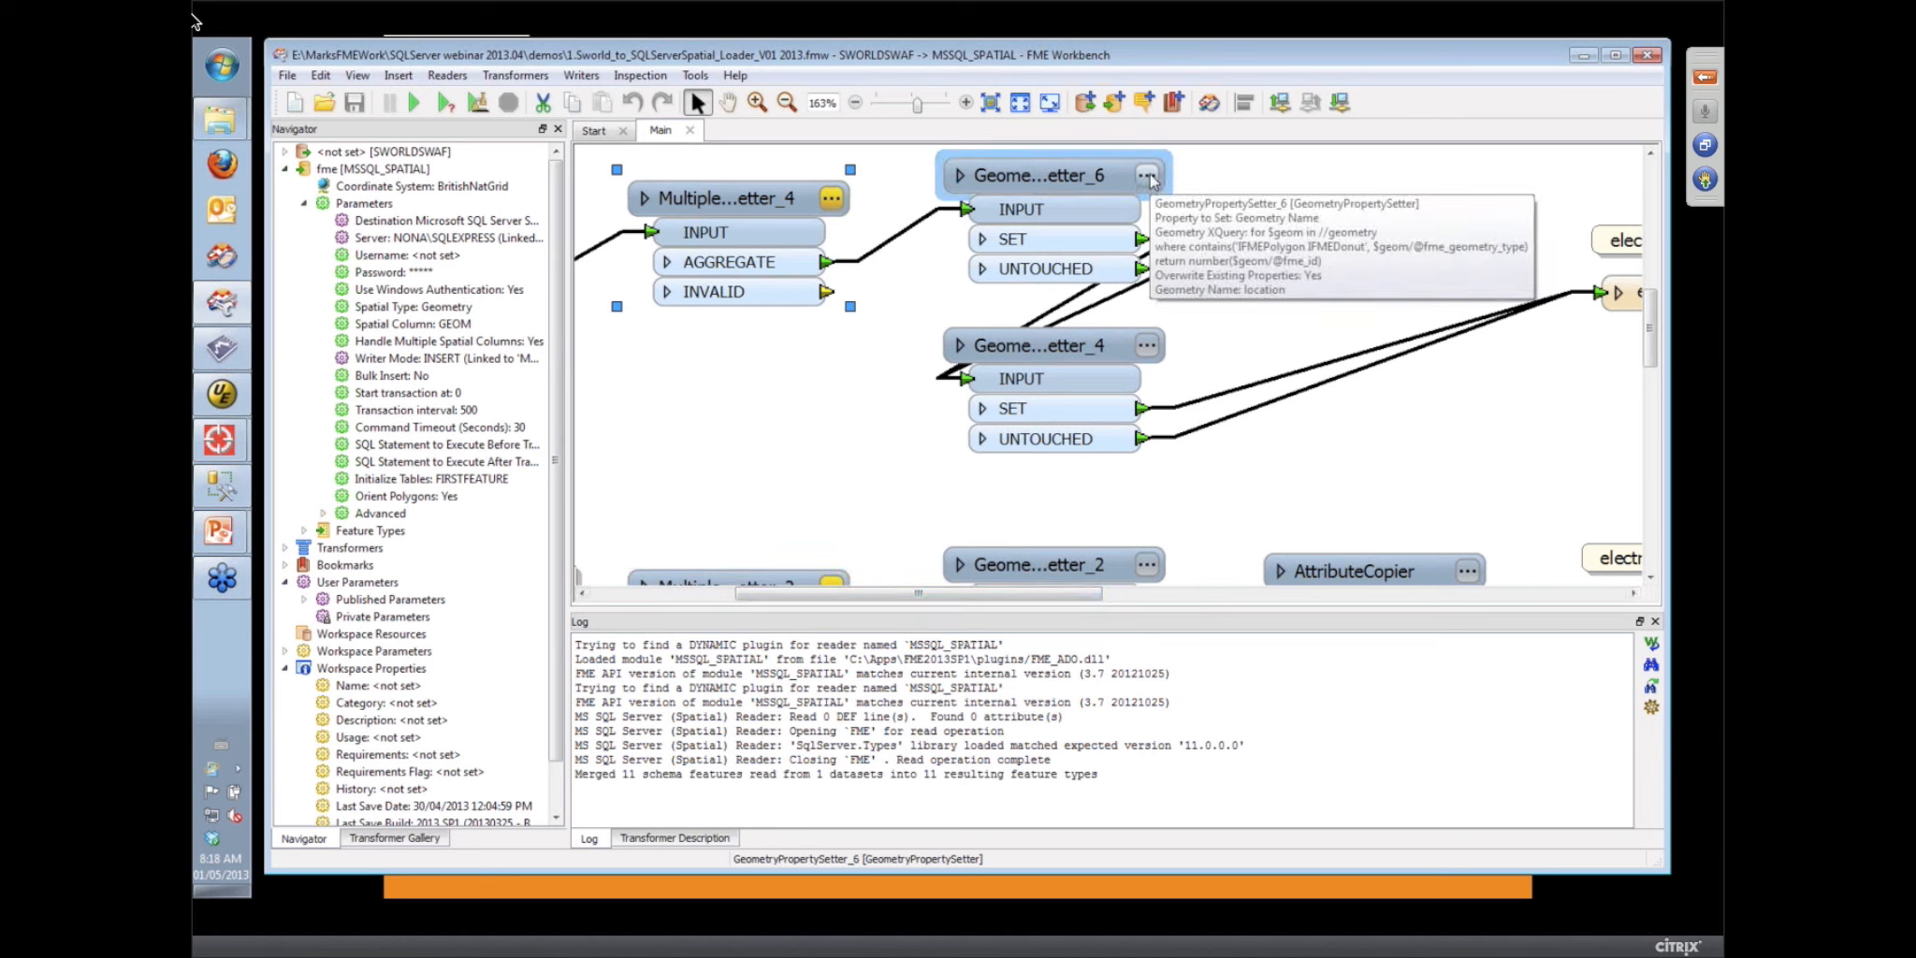
{"action": "left_click", "coordinate": [1149, 180]}
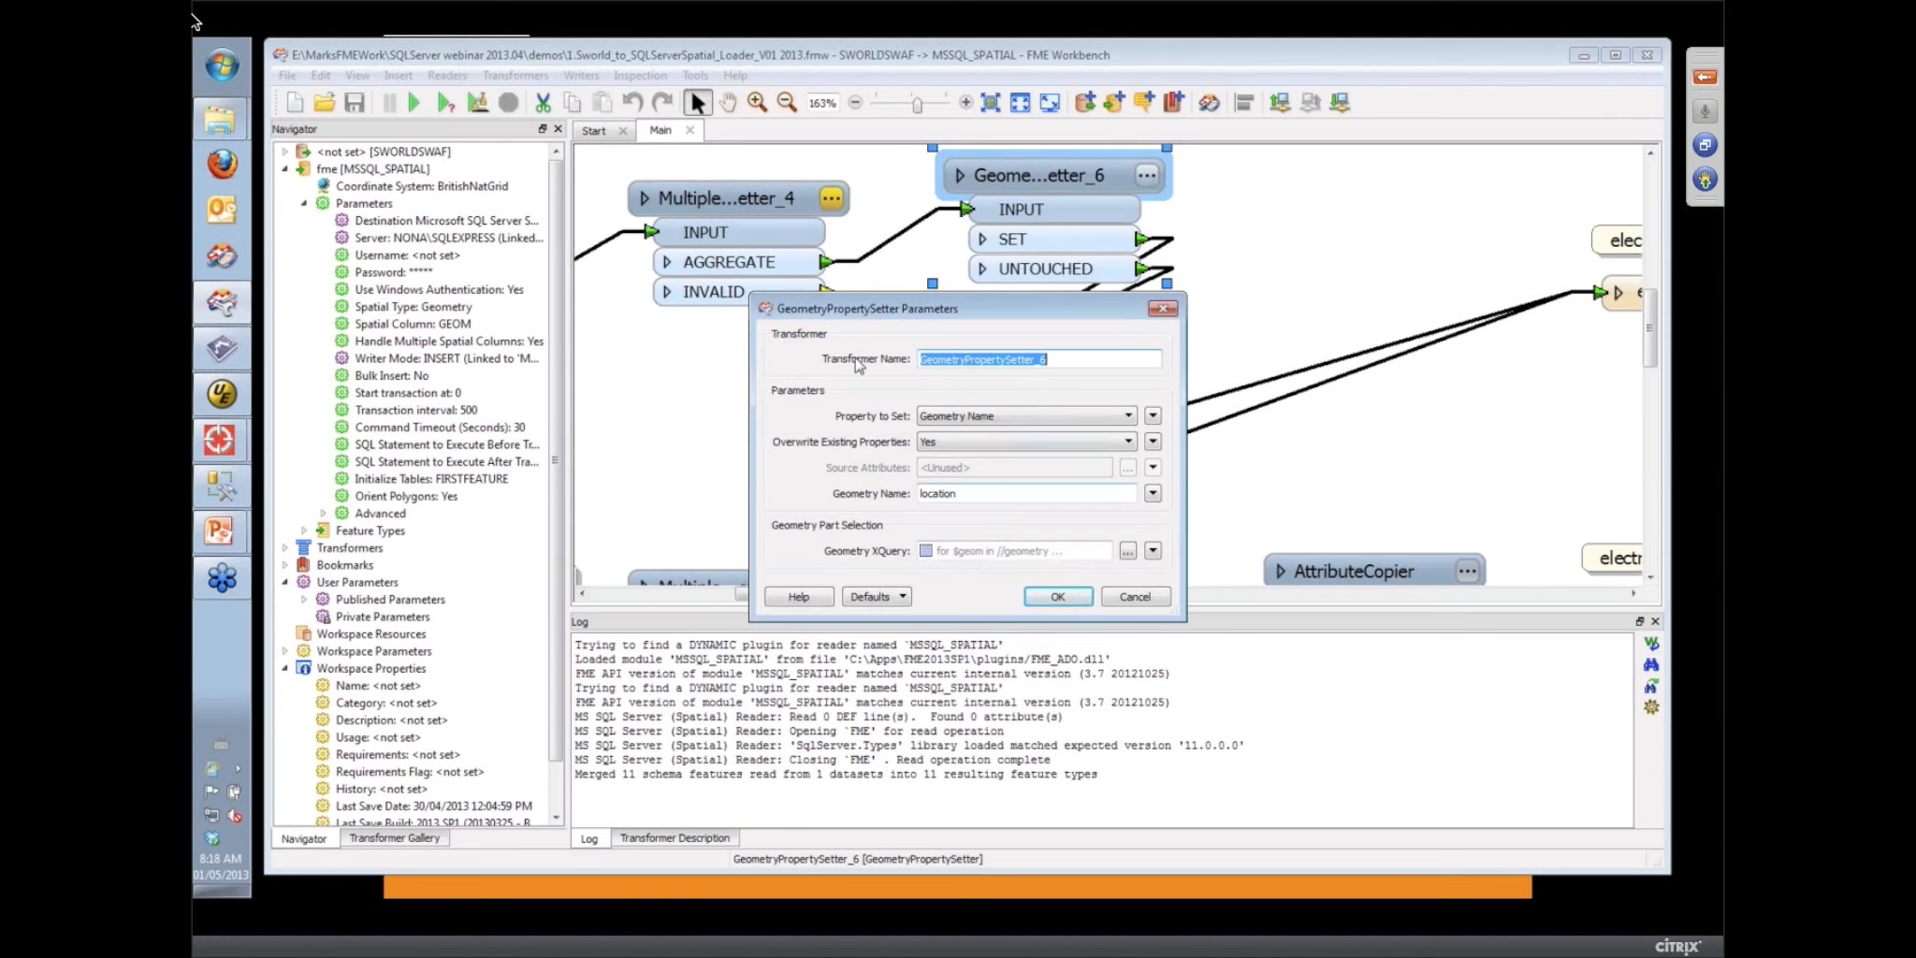
{"action": "double_click", "coordinate": [947, 494]}
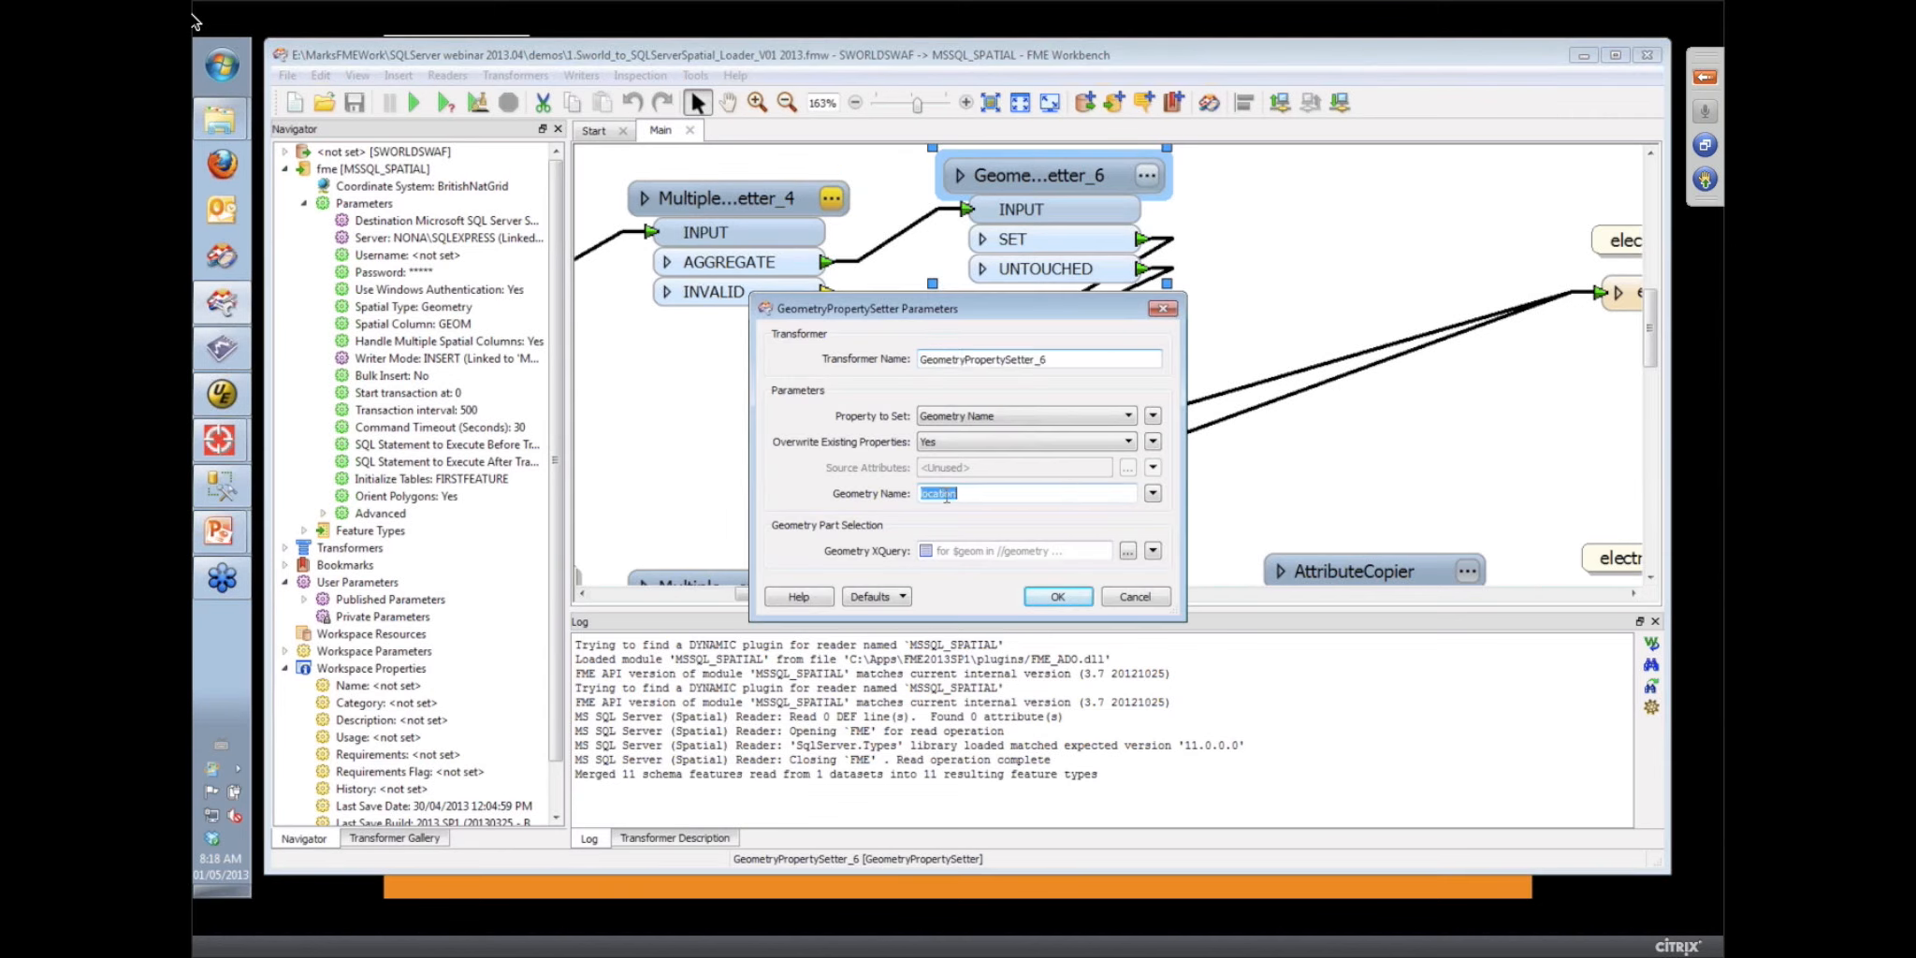
{"action": "left_click", "coordinate": [1002, 494]}
{"action": "left_click", "coordinate": [1135, 599]}
{"action": "left_click", "coordinate": [1137, 348]}
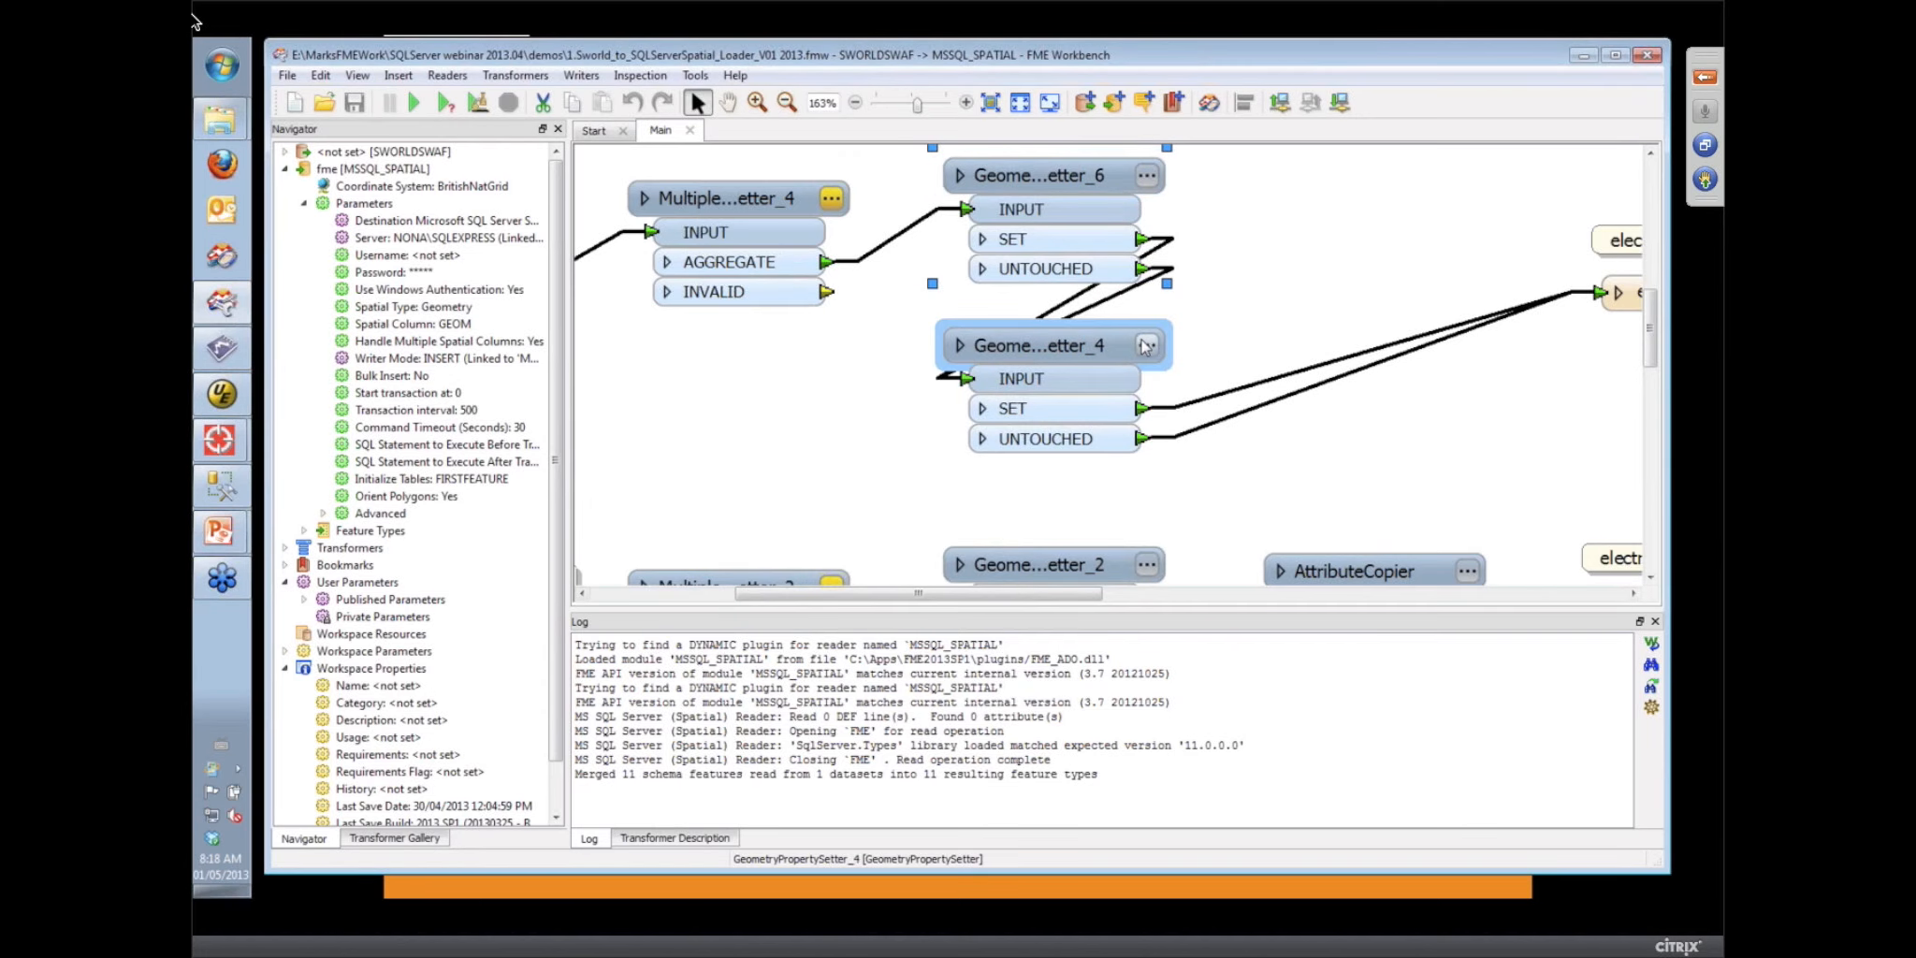
{"action": "left_click", "coordinate": [1148, 348]}
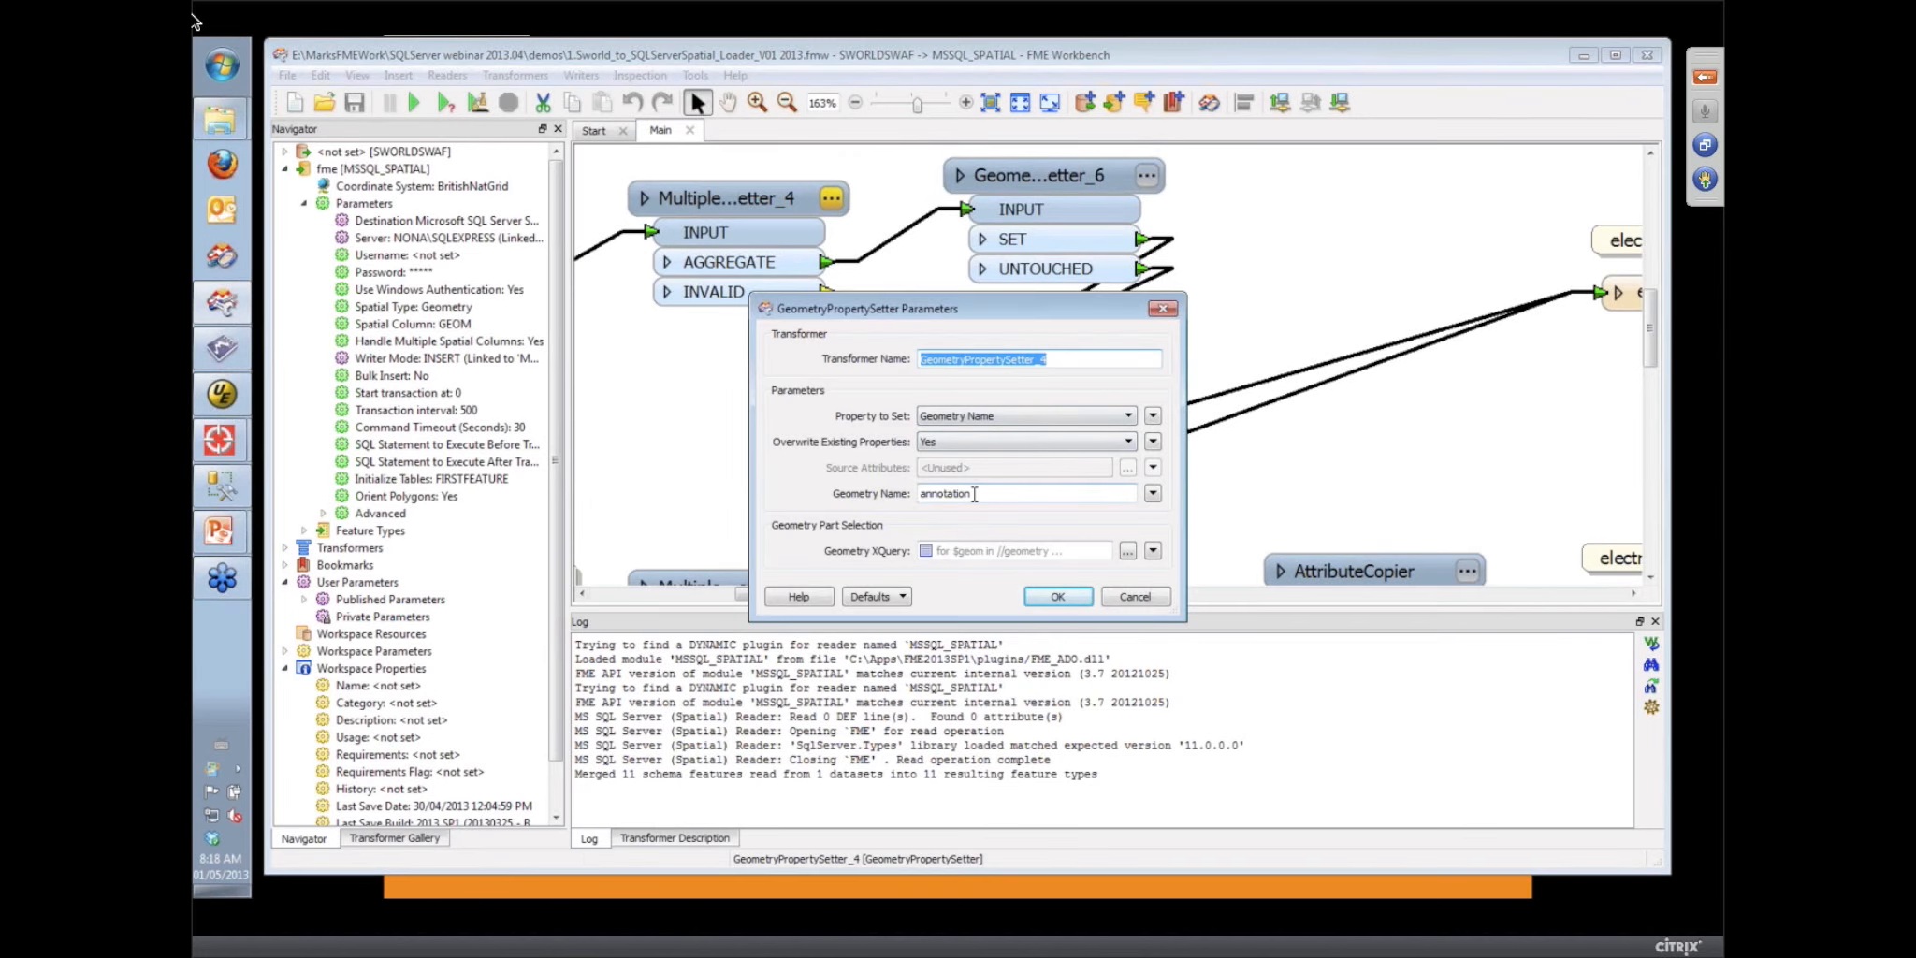
{"action": "left_click", "coordinate": [1147, 600]}
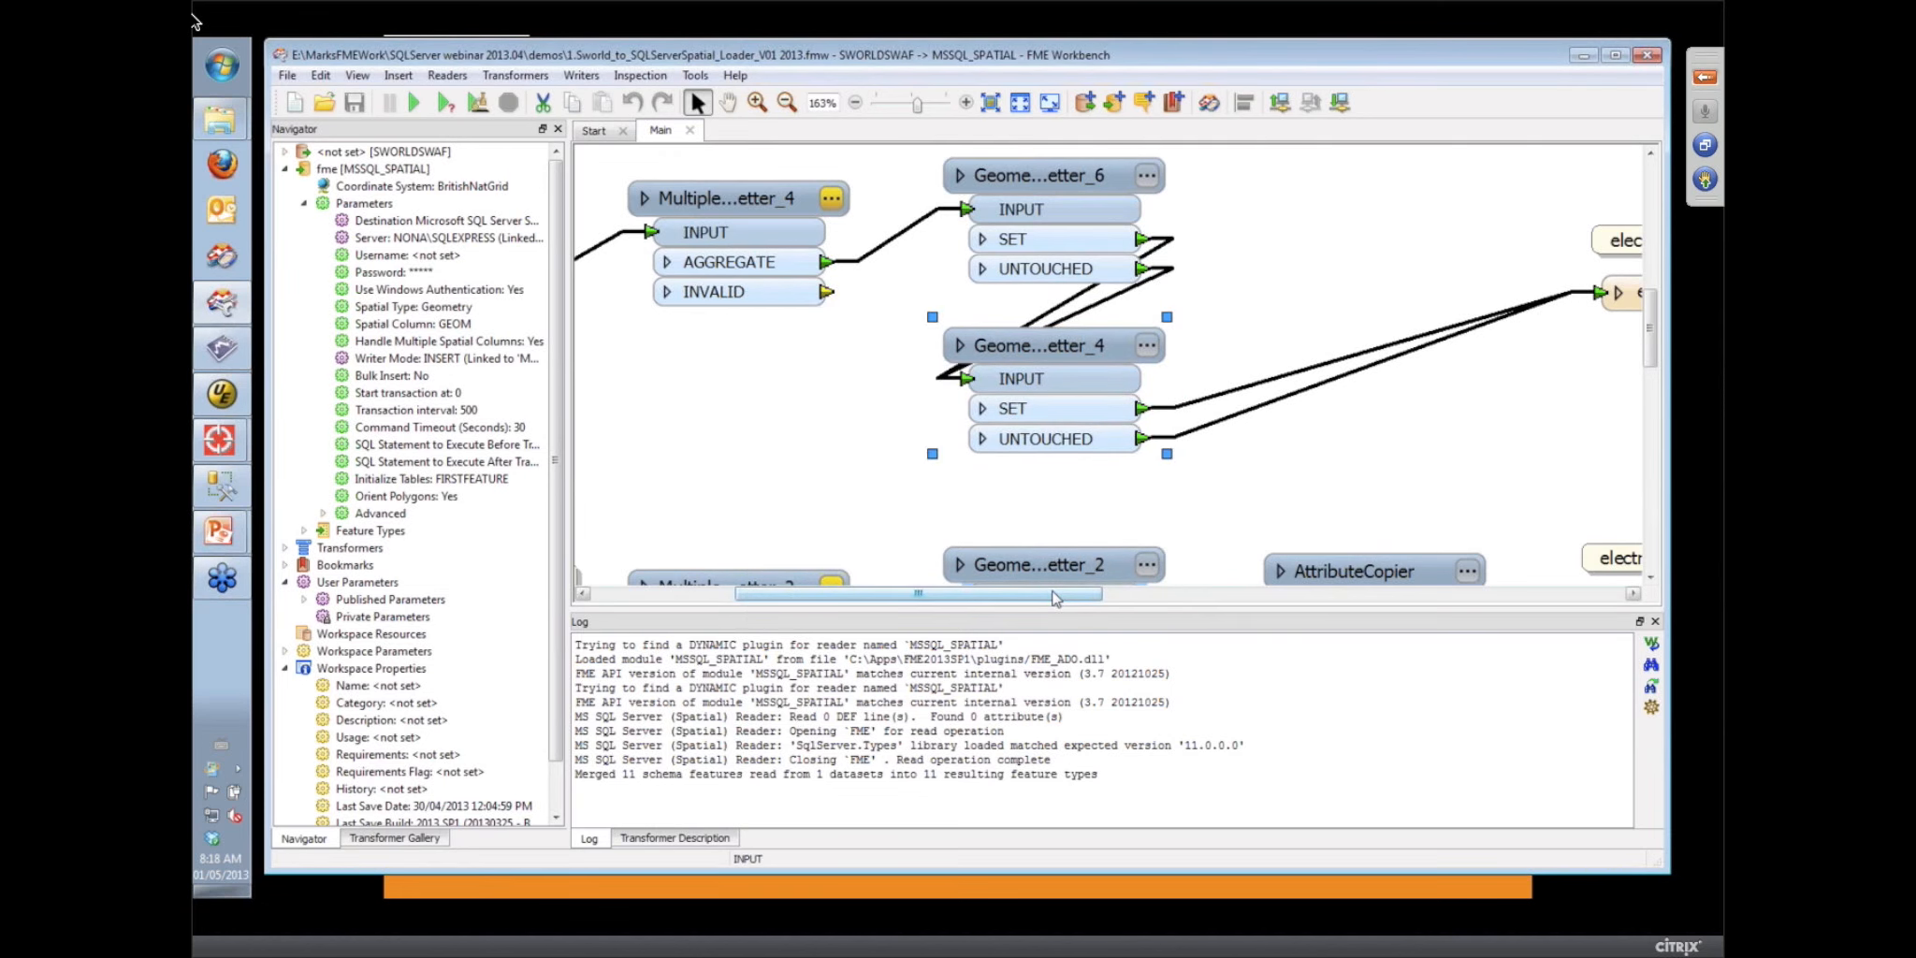
Show the electricity_substation writer feature type, expand its attributes to review them, and collapse it again
{"action": "left_click_drag", "start_coordinate": [1054, 600], "coordinate": [1206, 600]}
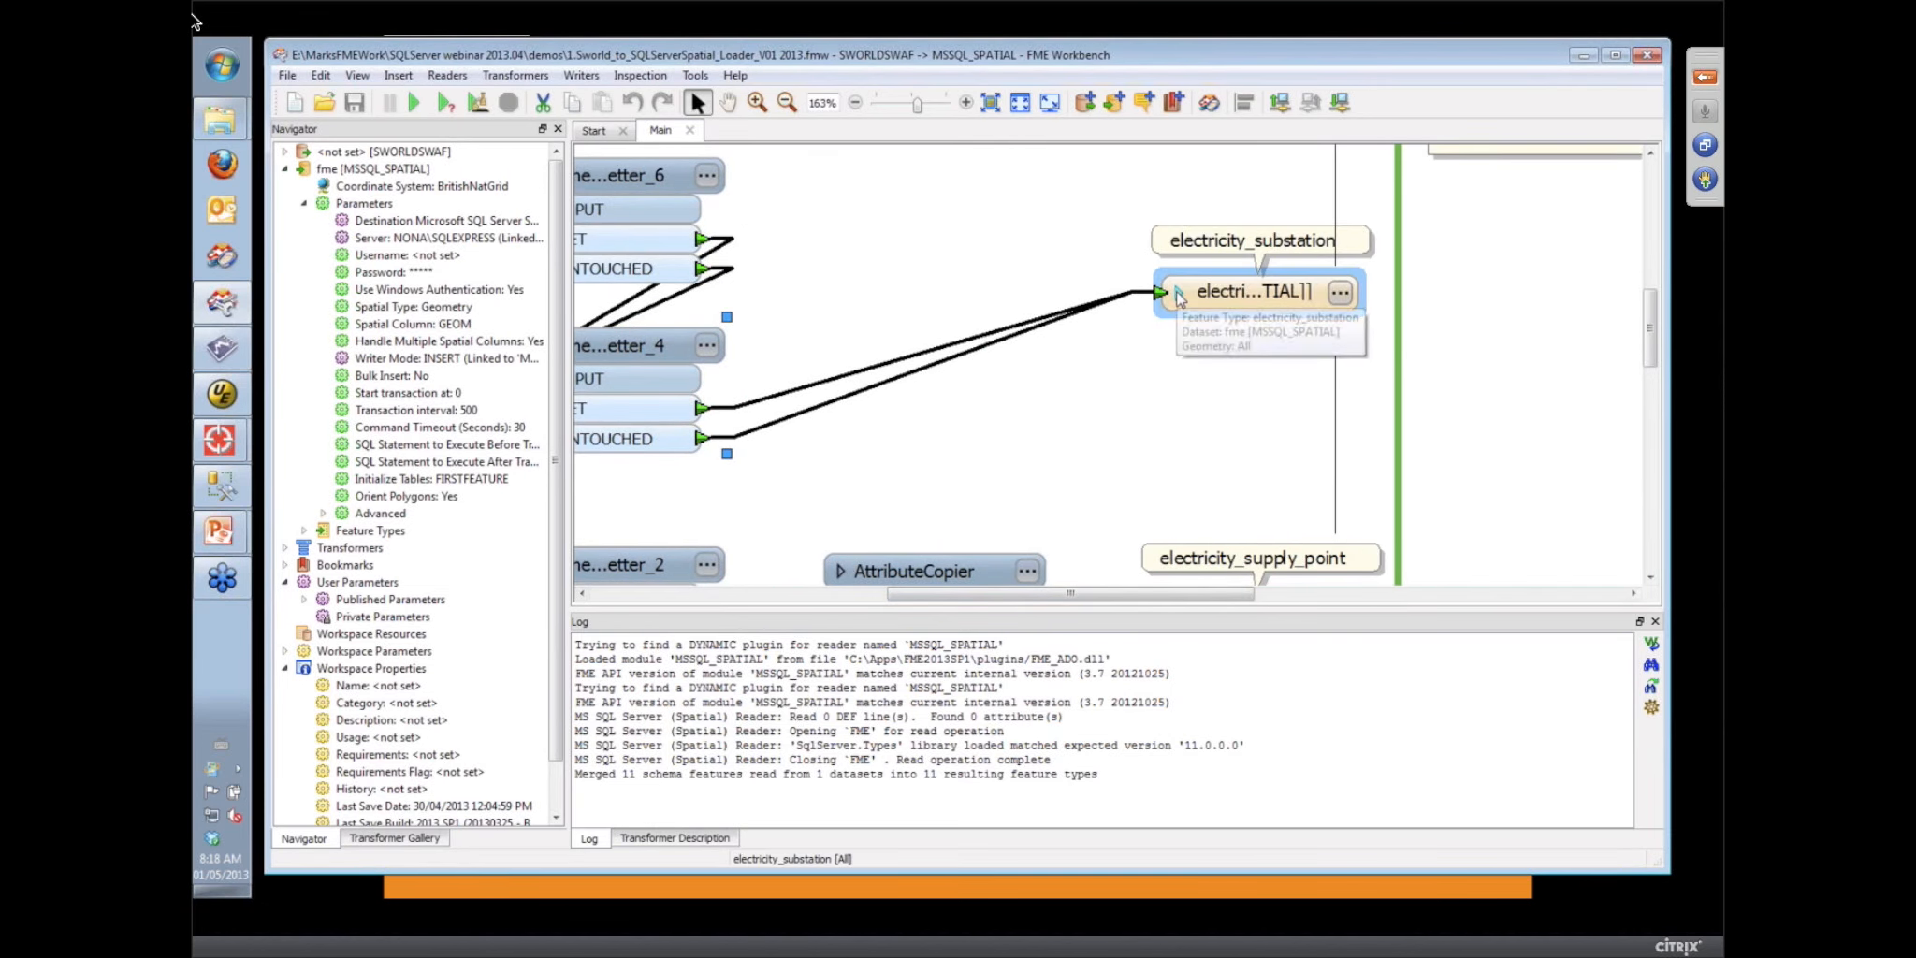
{"action": "left_click", "coordinate": [1178, 293]}
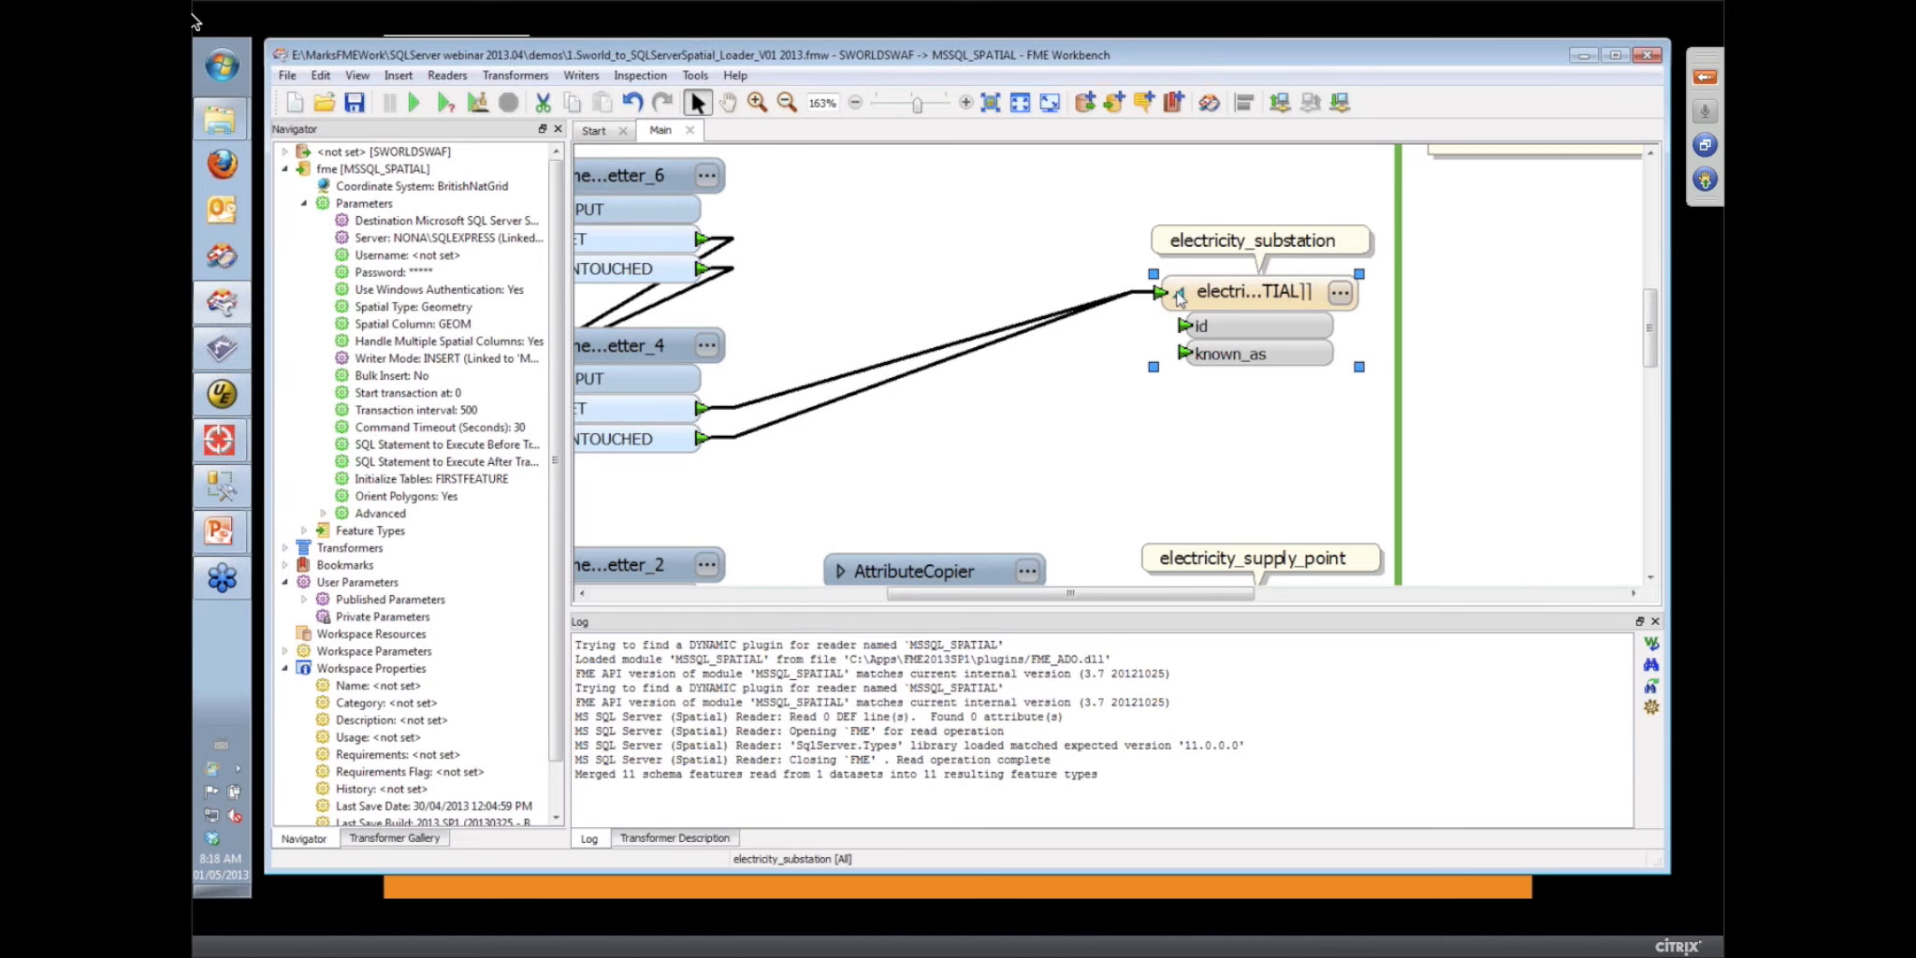
{"action": "left_click", "coordinate": [1178, 293]}
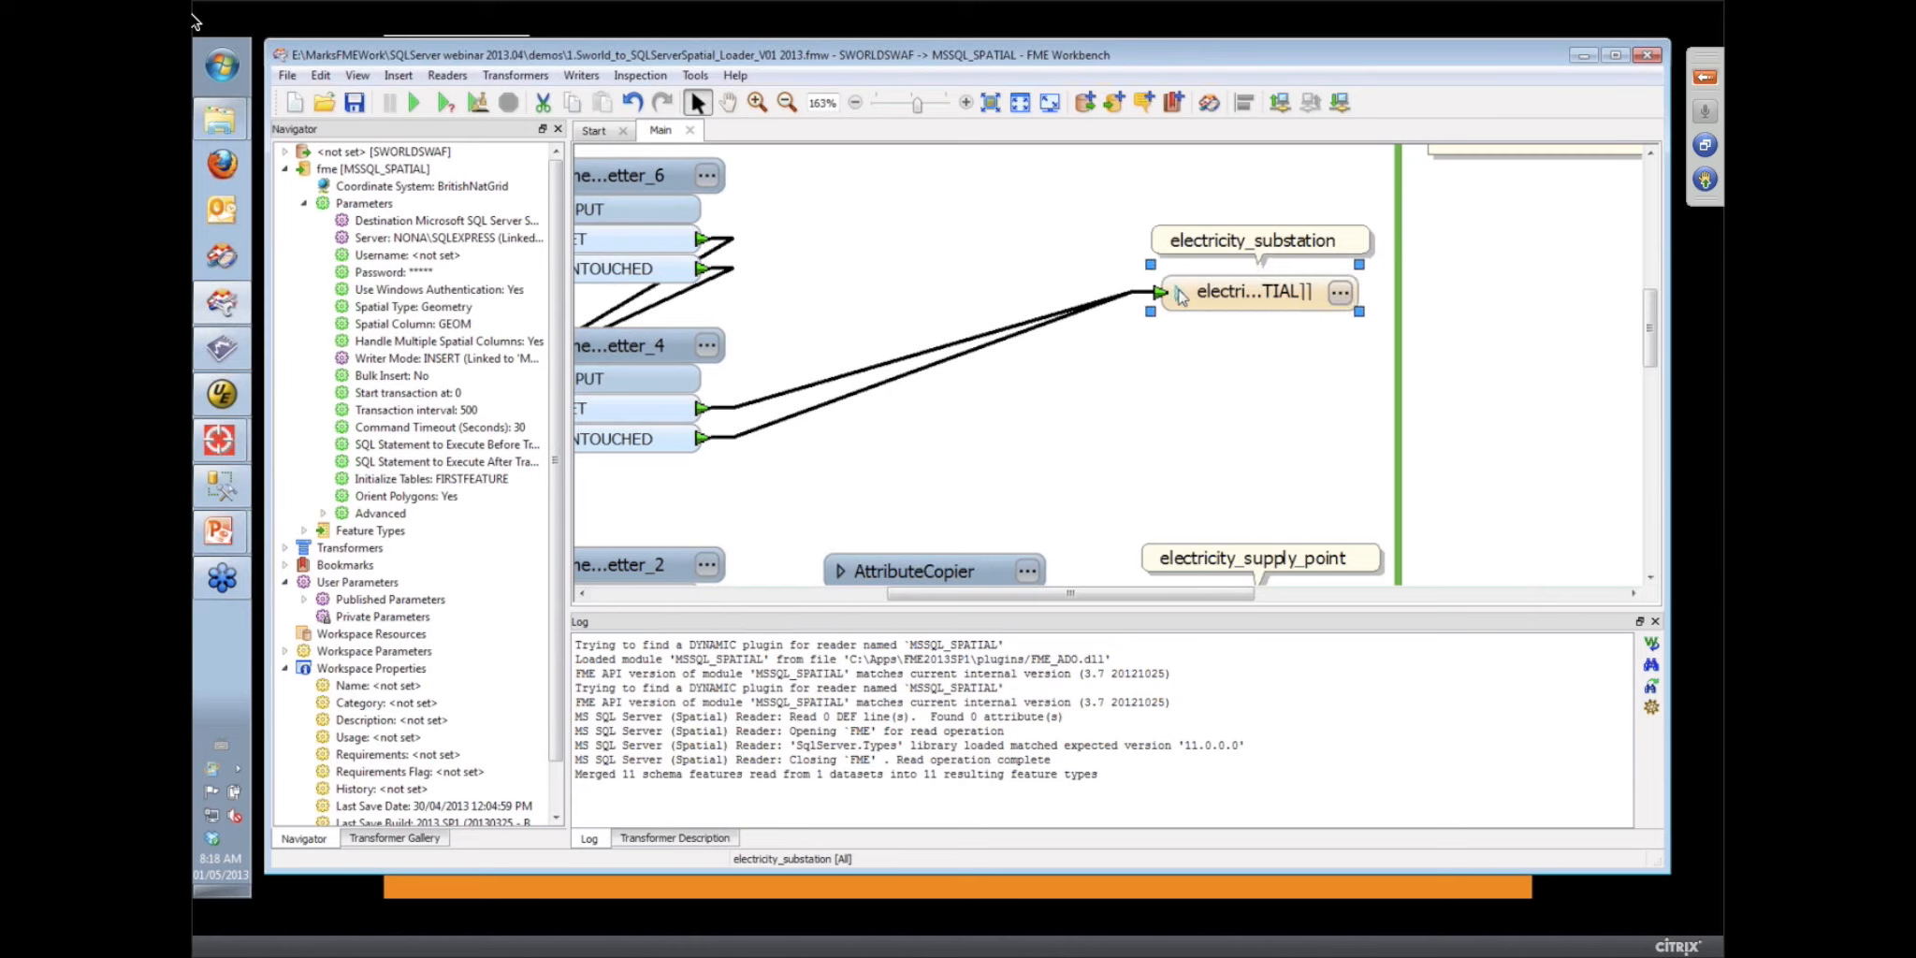
Switch to SQL Server Management Studio and expand the columns of the dbo.electricity_supply_point table in the FME database
{"action": "mouse_move", "coordinate": [234, 493]}
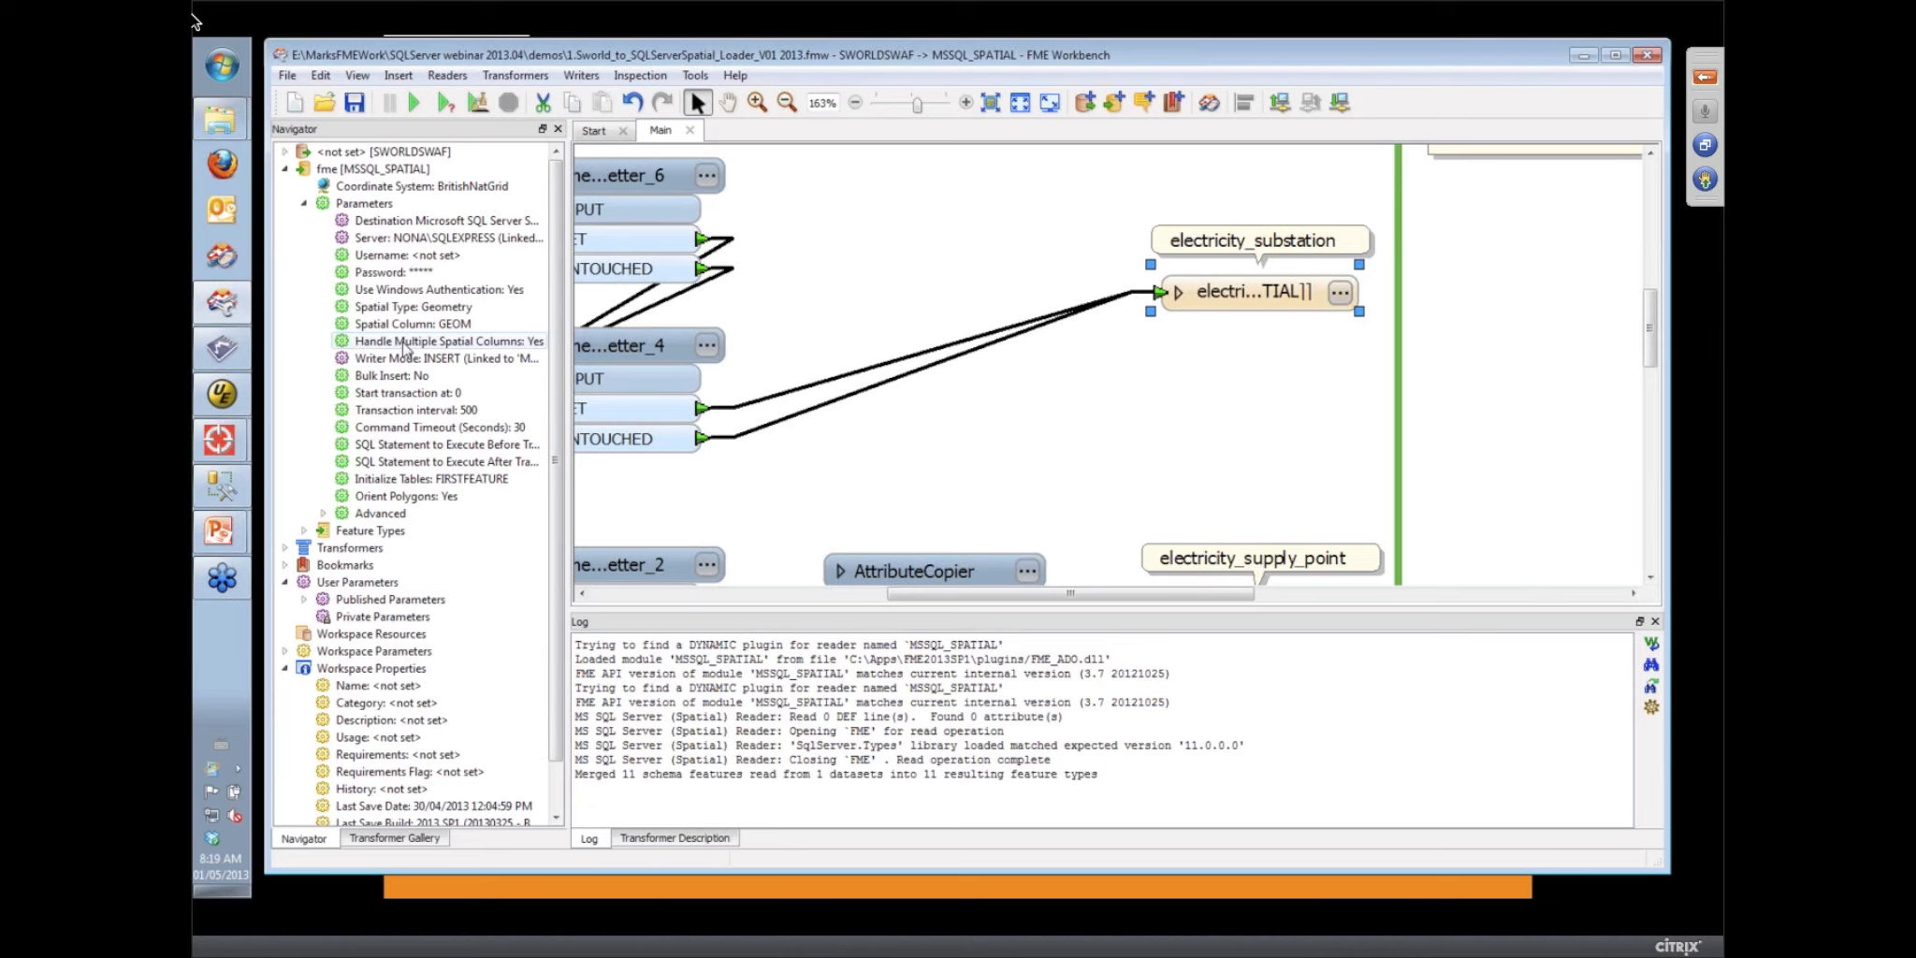
{"action": "left_click", "coordinate": [245, 486]}
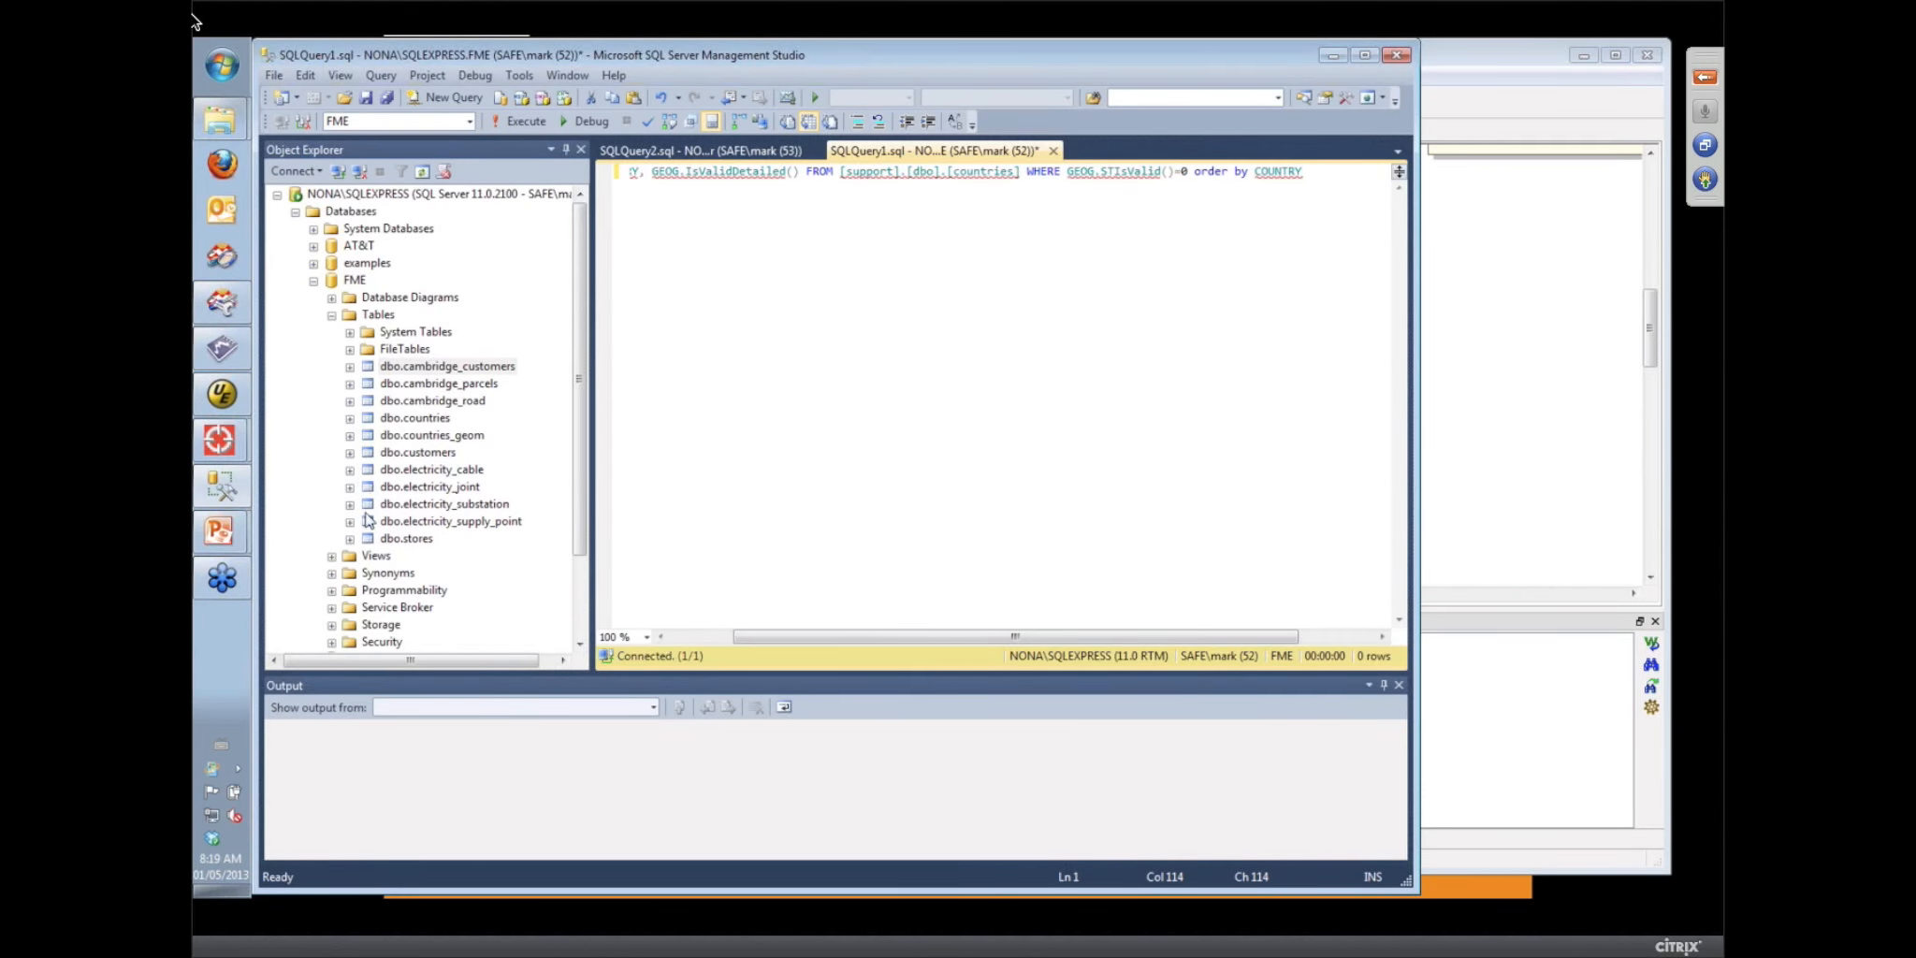
{"action": "left_click", "coordinate": [350, 522]}
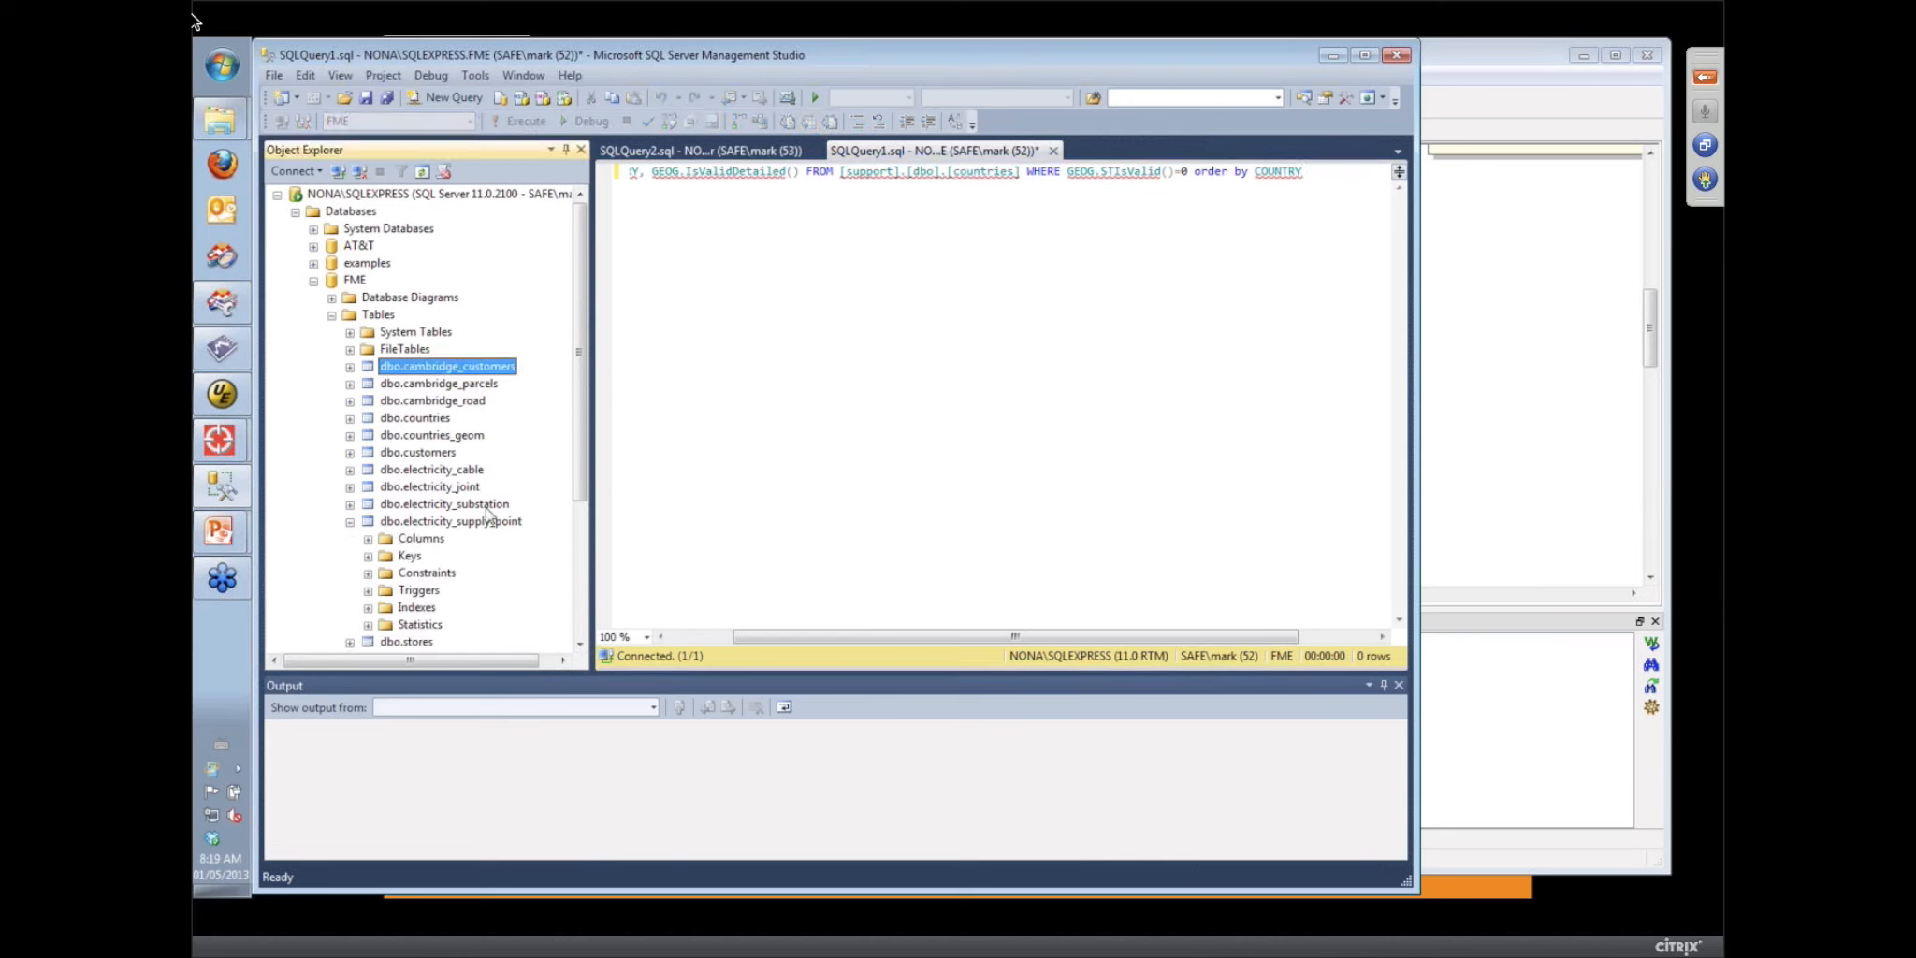
{"action": "left_click", "coordinate": [368, 539]}
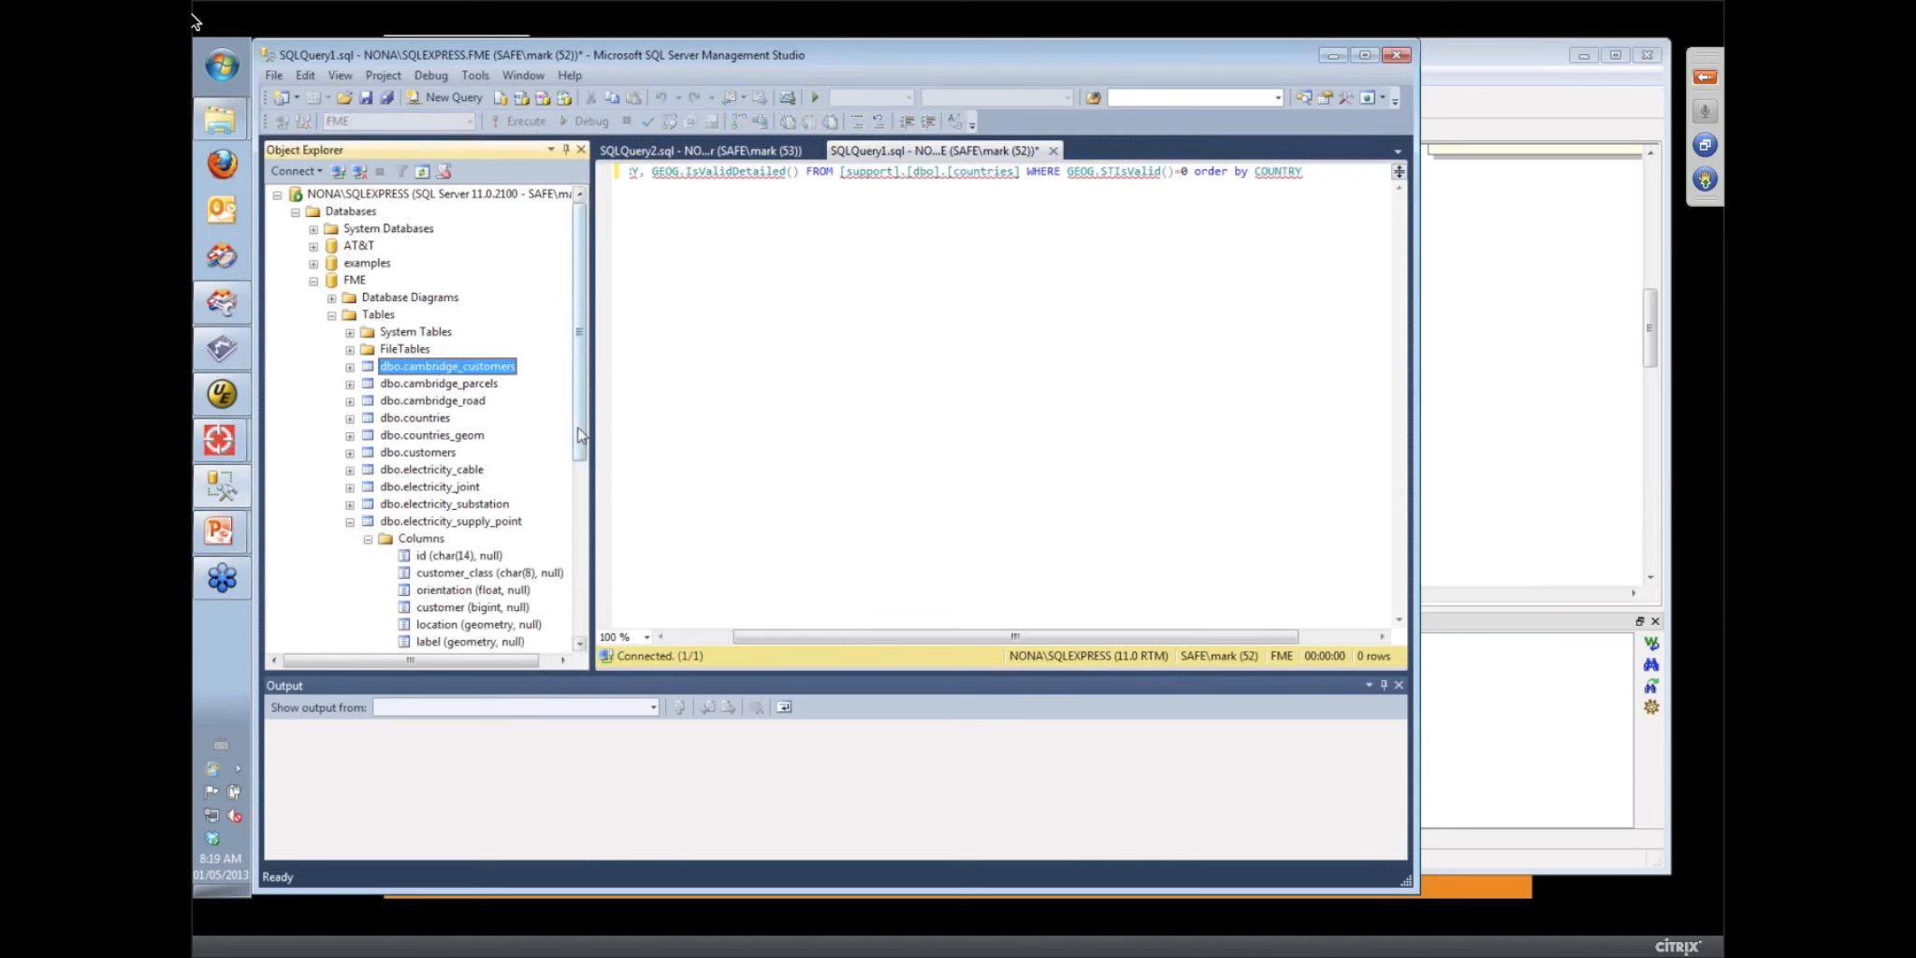
{"action": "left_click_drag", "start_coordinate": [578, 429], "coordinate": [578, 477]}
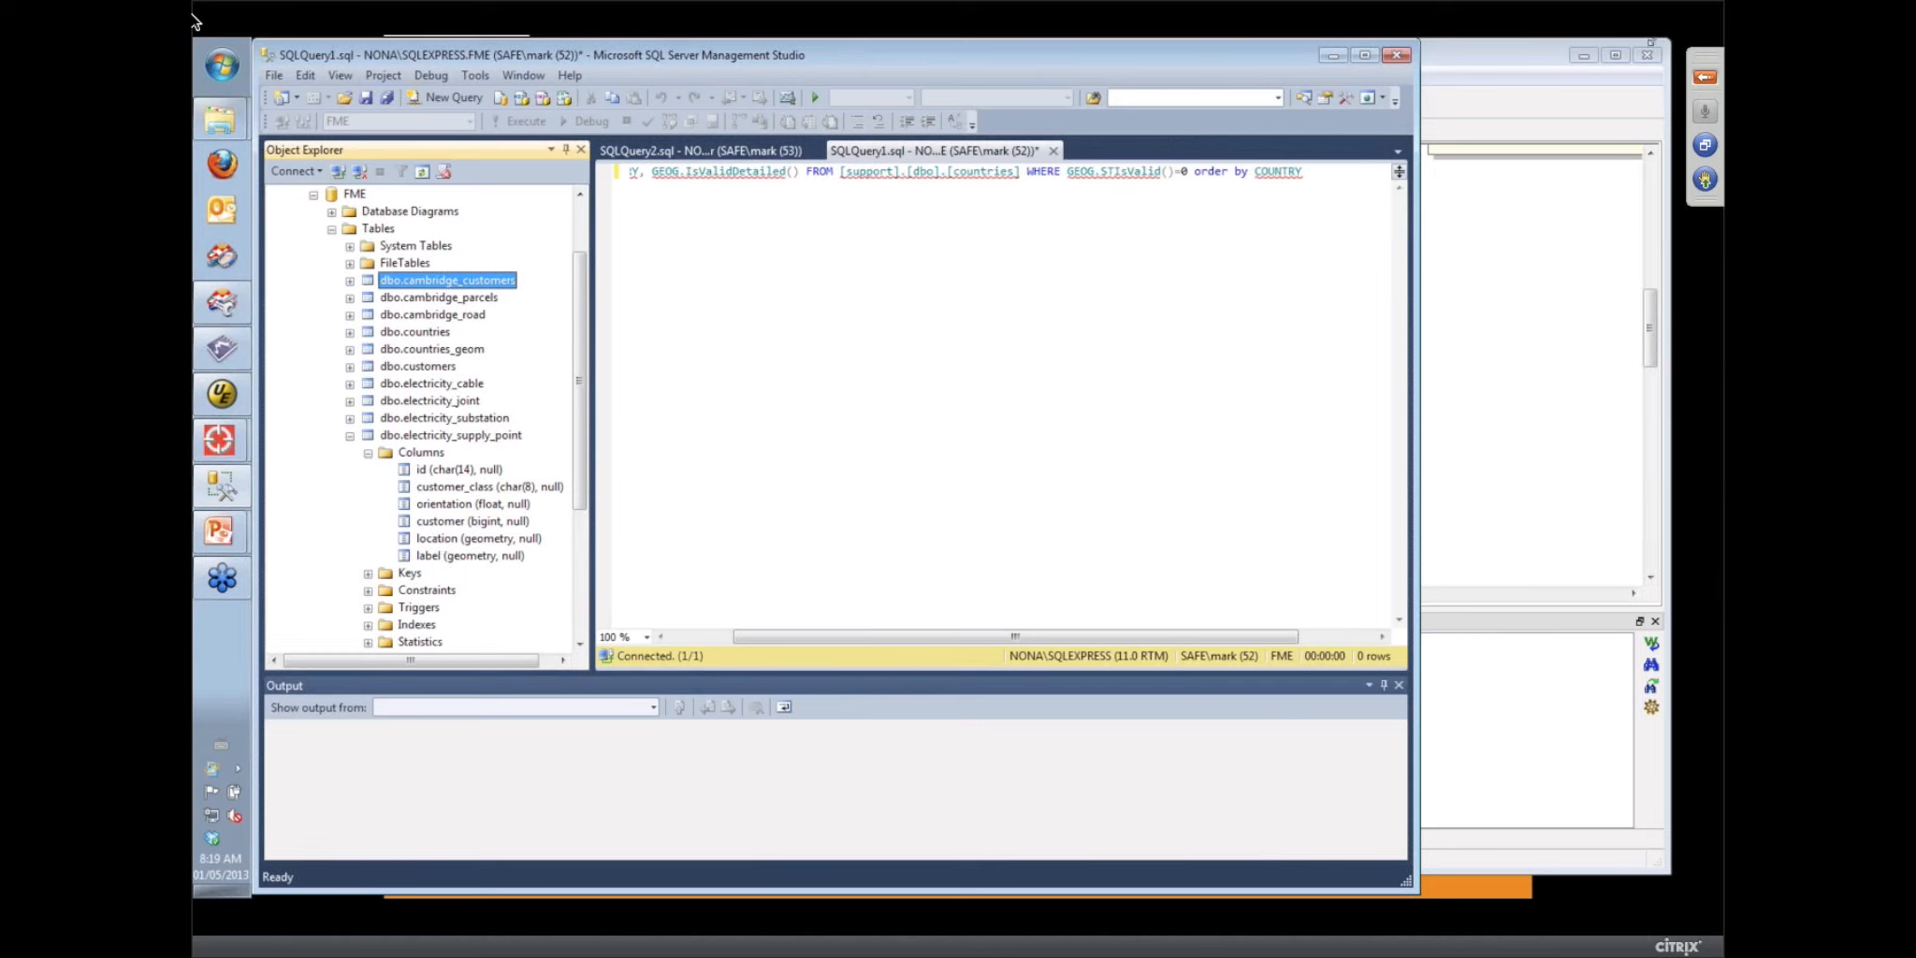
Return to FME Workbench and run the translation with parameter prompting, accepting the existing parameter values
{"action": "left_click", "coordinate": [1510, 66]}
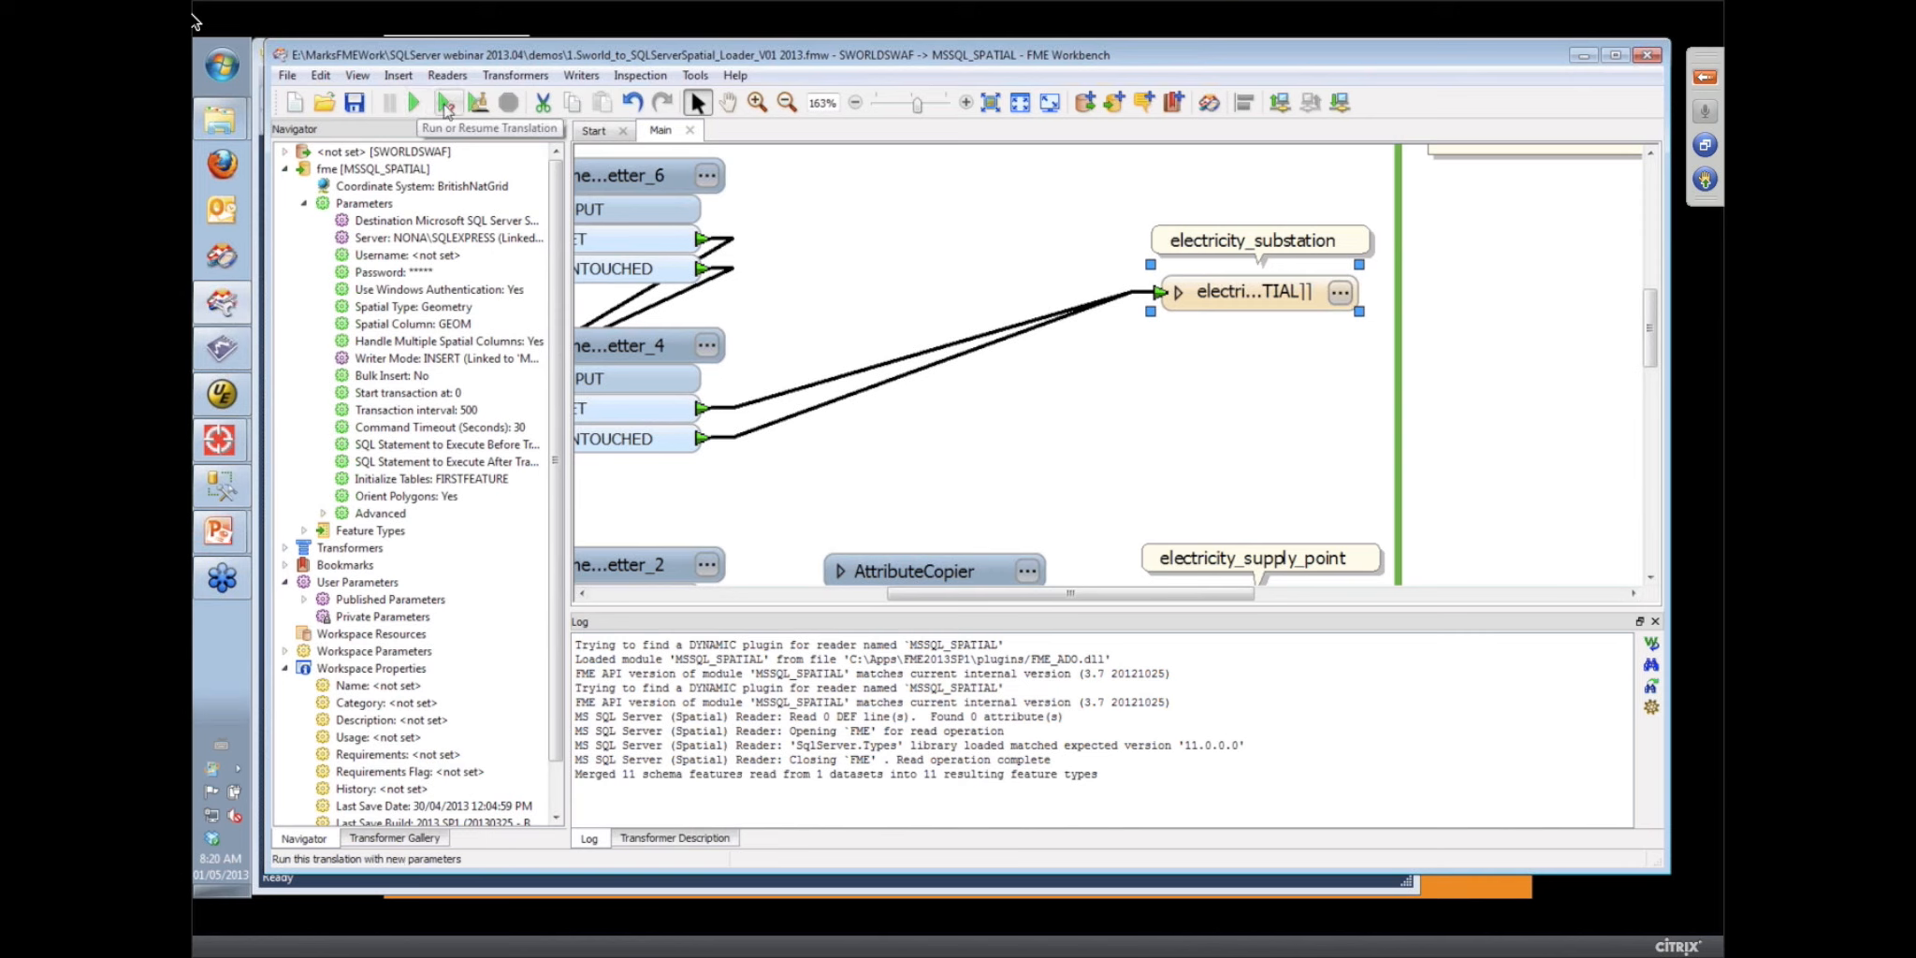
{"action": "left_click", "coordinate": [445, 105]}
{"action": "left_click", "coordinate": [1033, 612]}
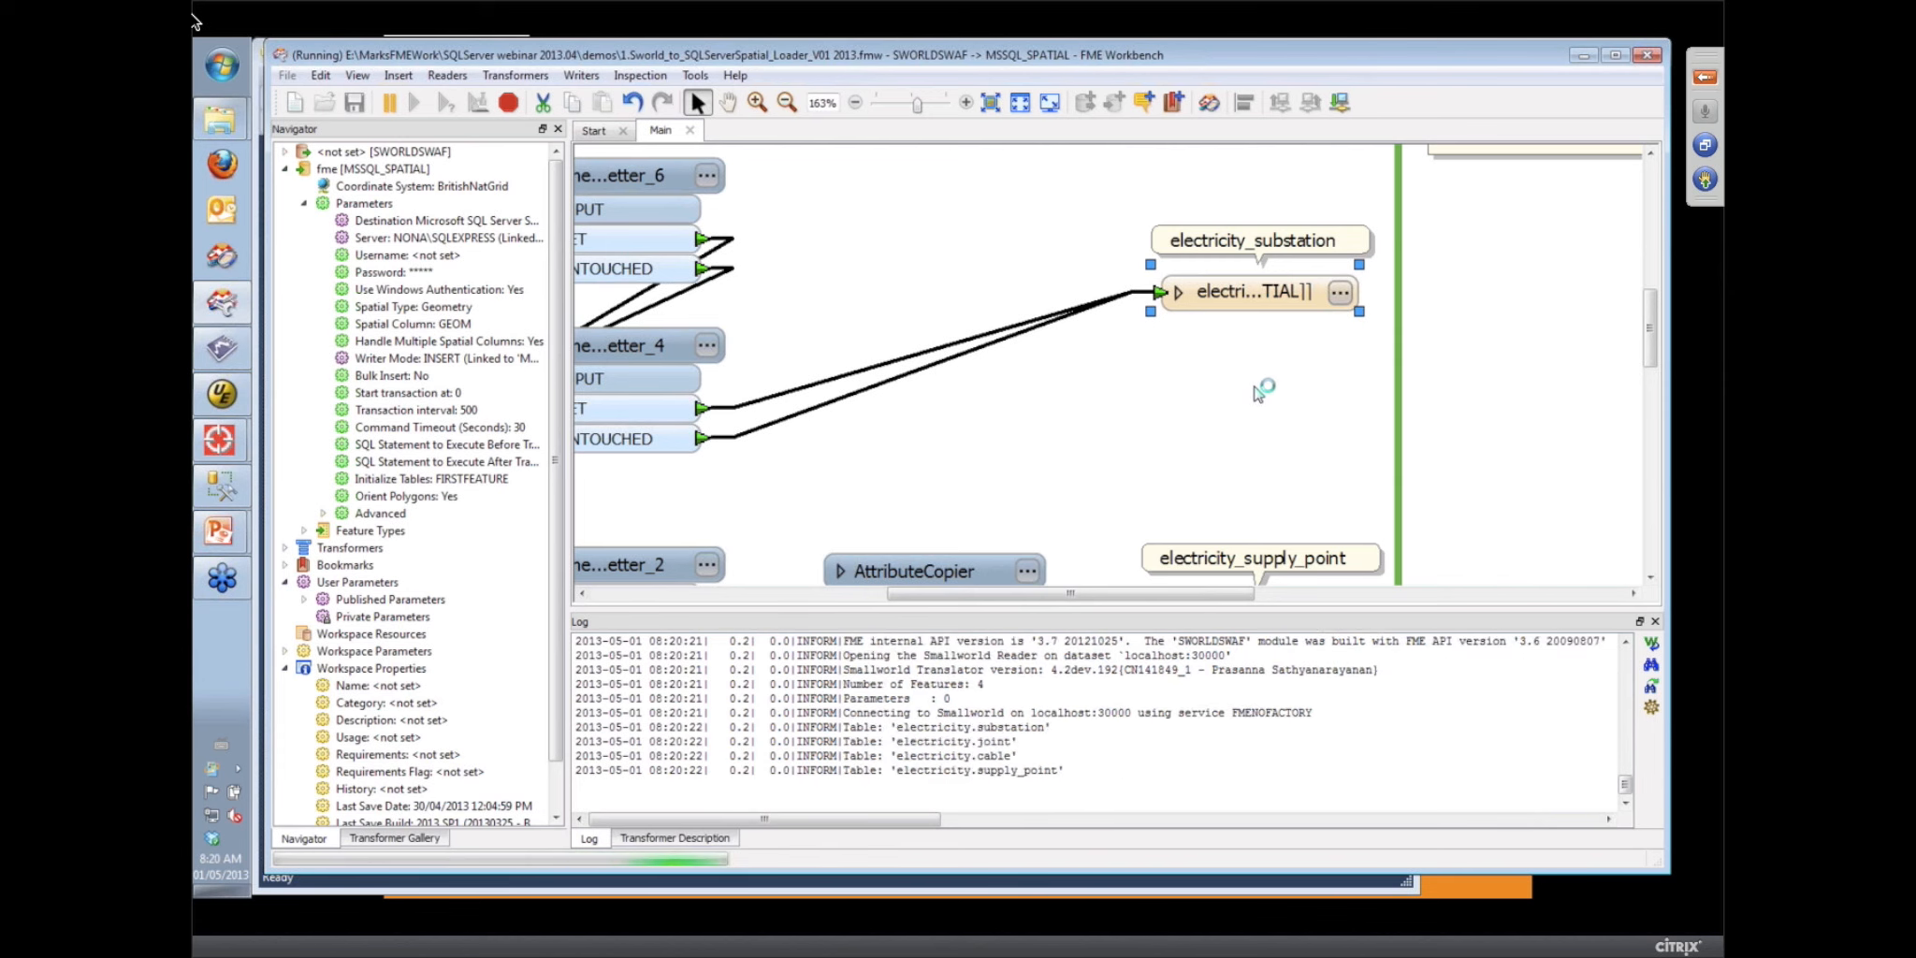
Review the electricity_substation feature type's format parameters and the translation's user parameters, cancelling both dialogs
{"action": "left_click", "coordinate": [1341, 293]}
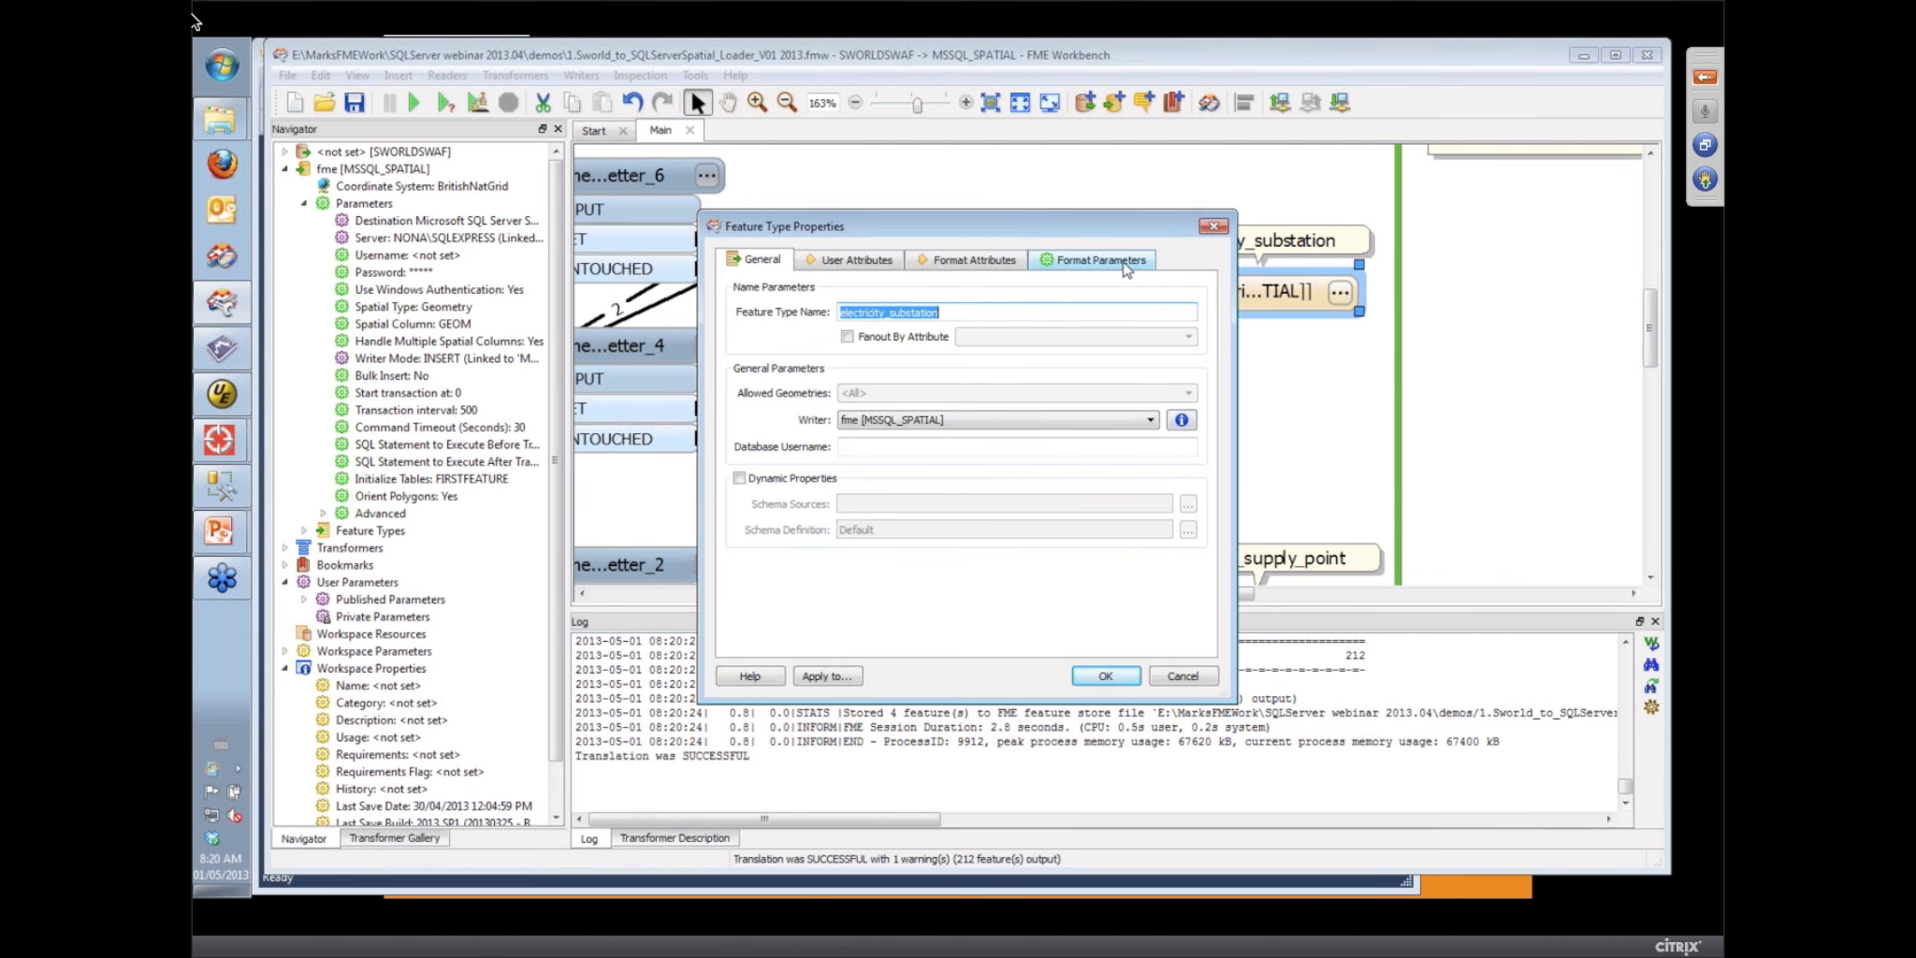
{"action": "left_click", "coordinate": [1099, 259]}
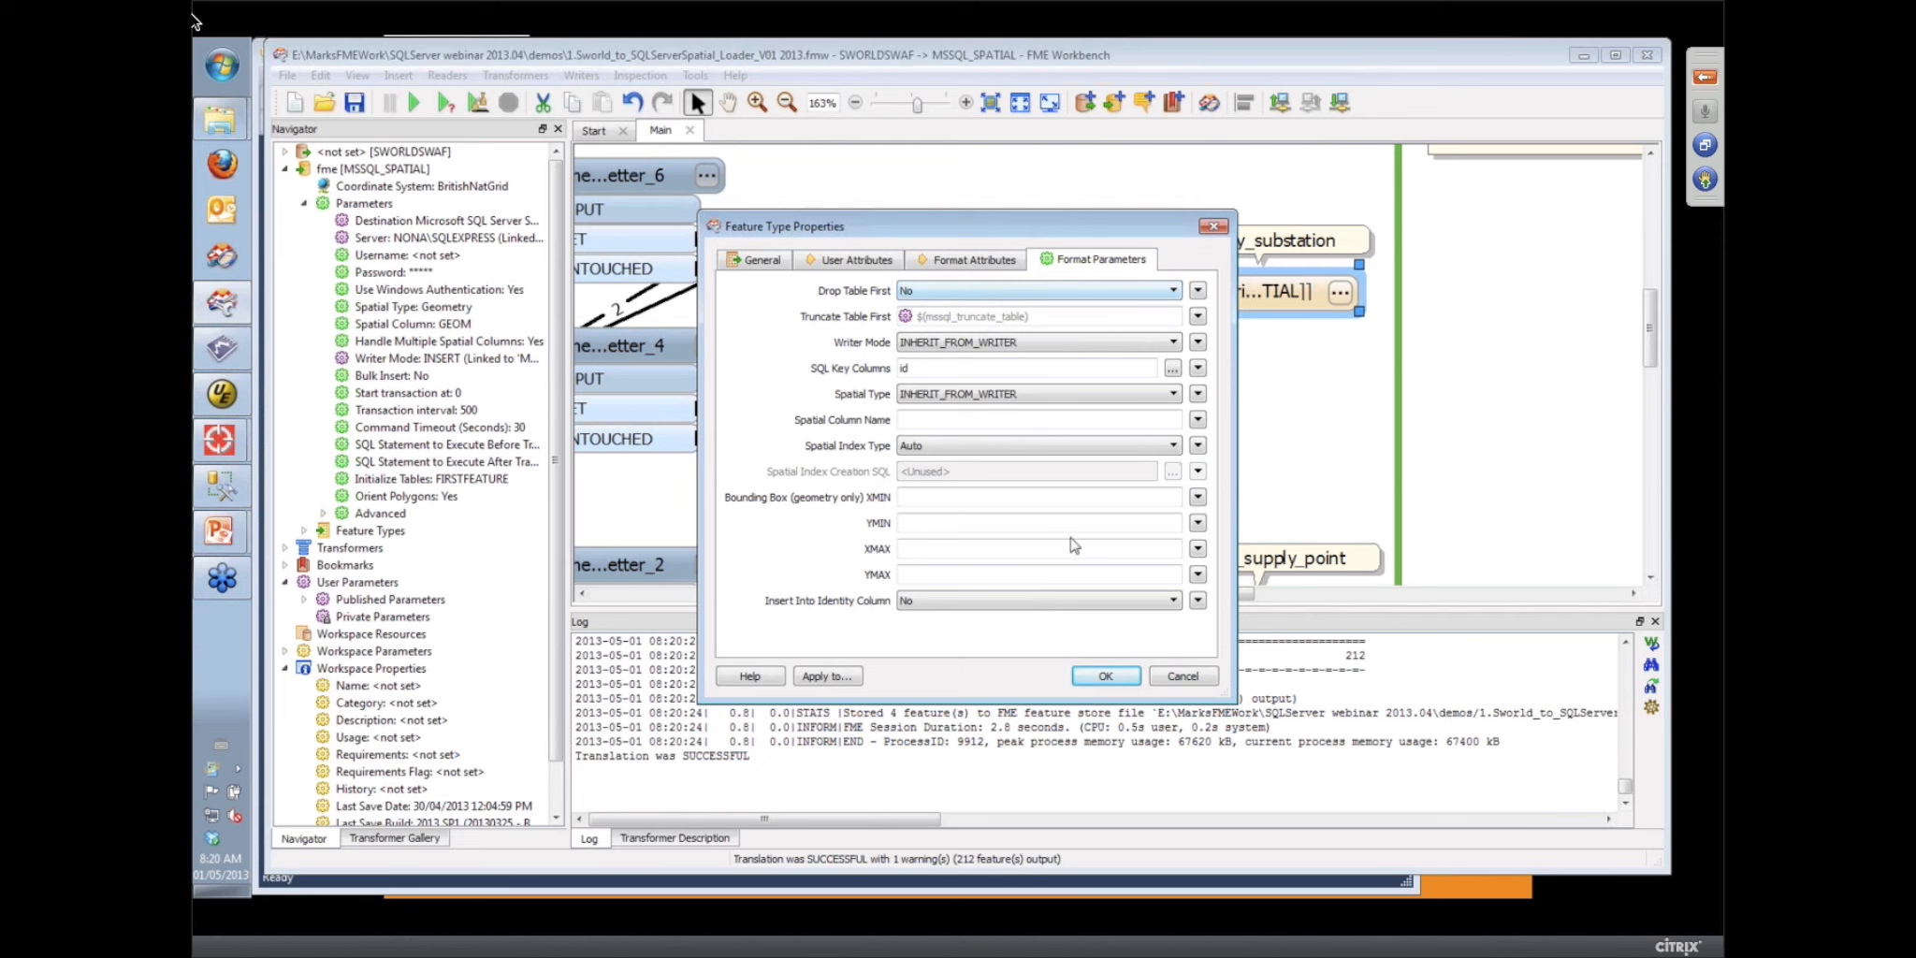
{"action": "left_click", "coordinate": [1180, 678]}
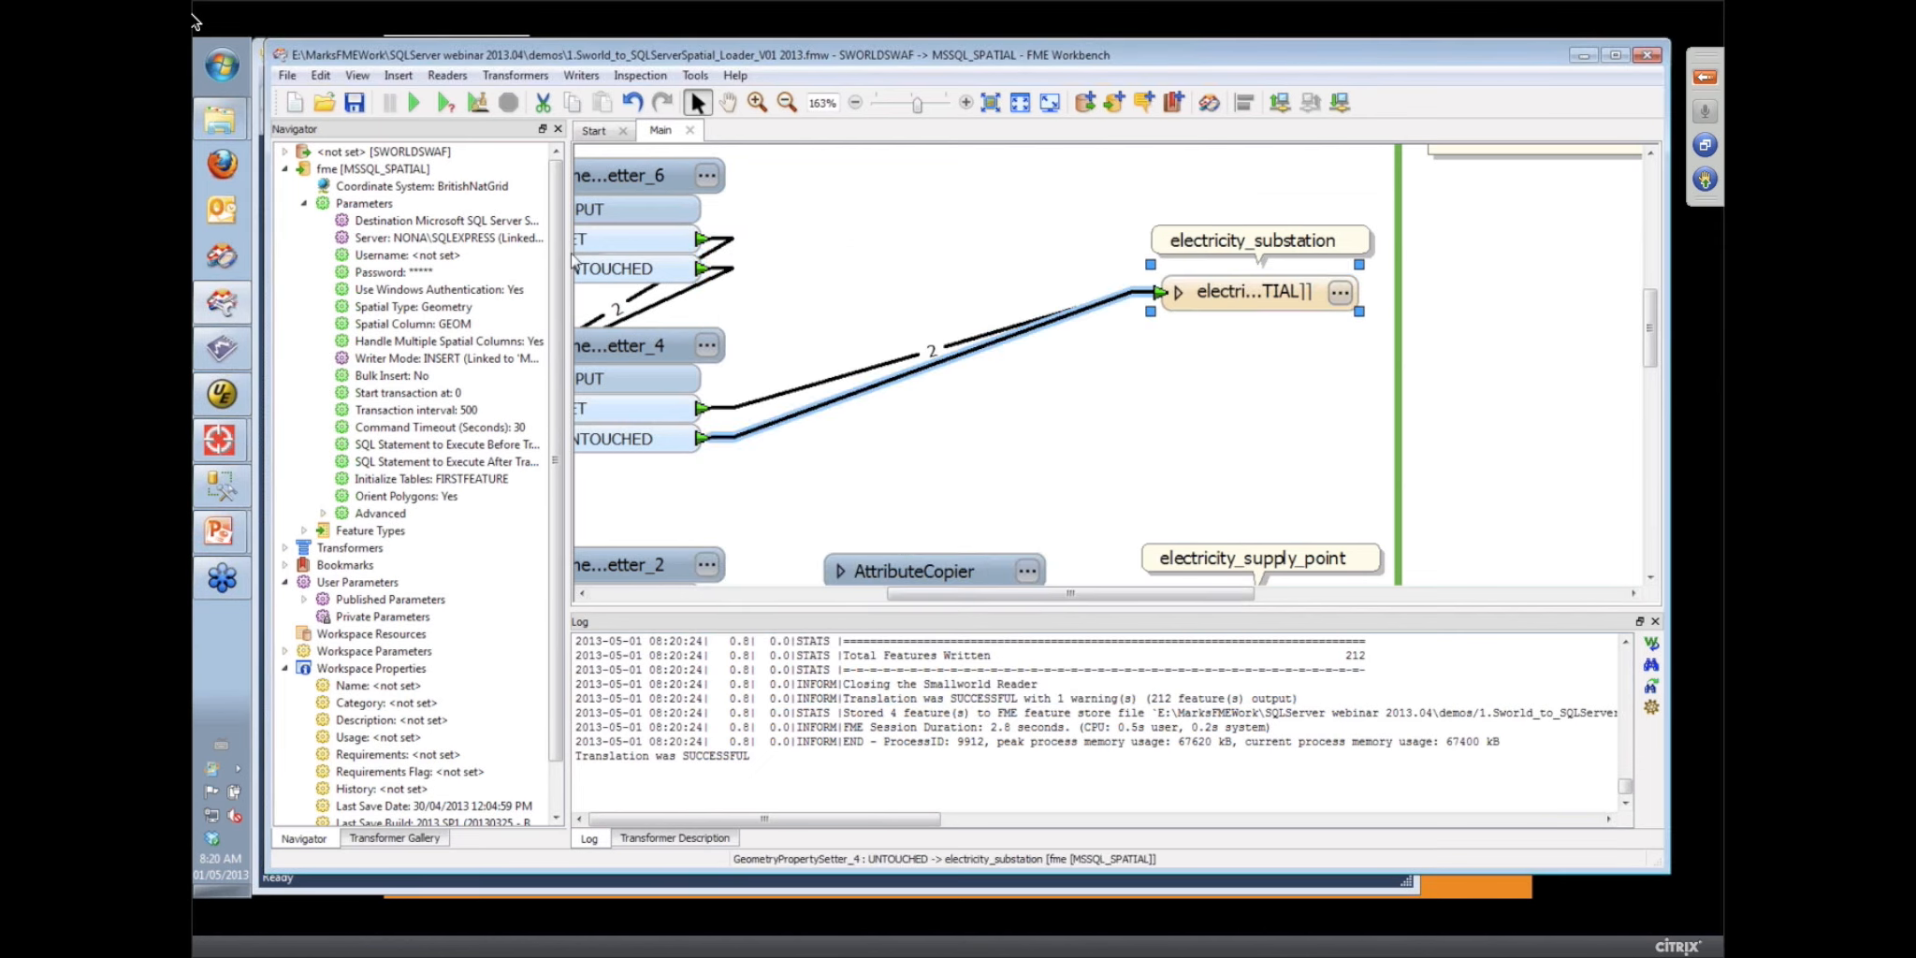
{"action": "left_click", "coordinate": [450, 103]}
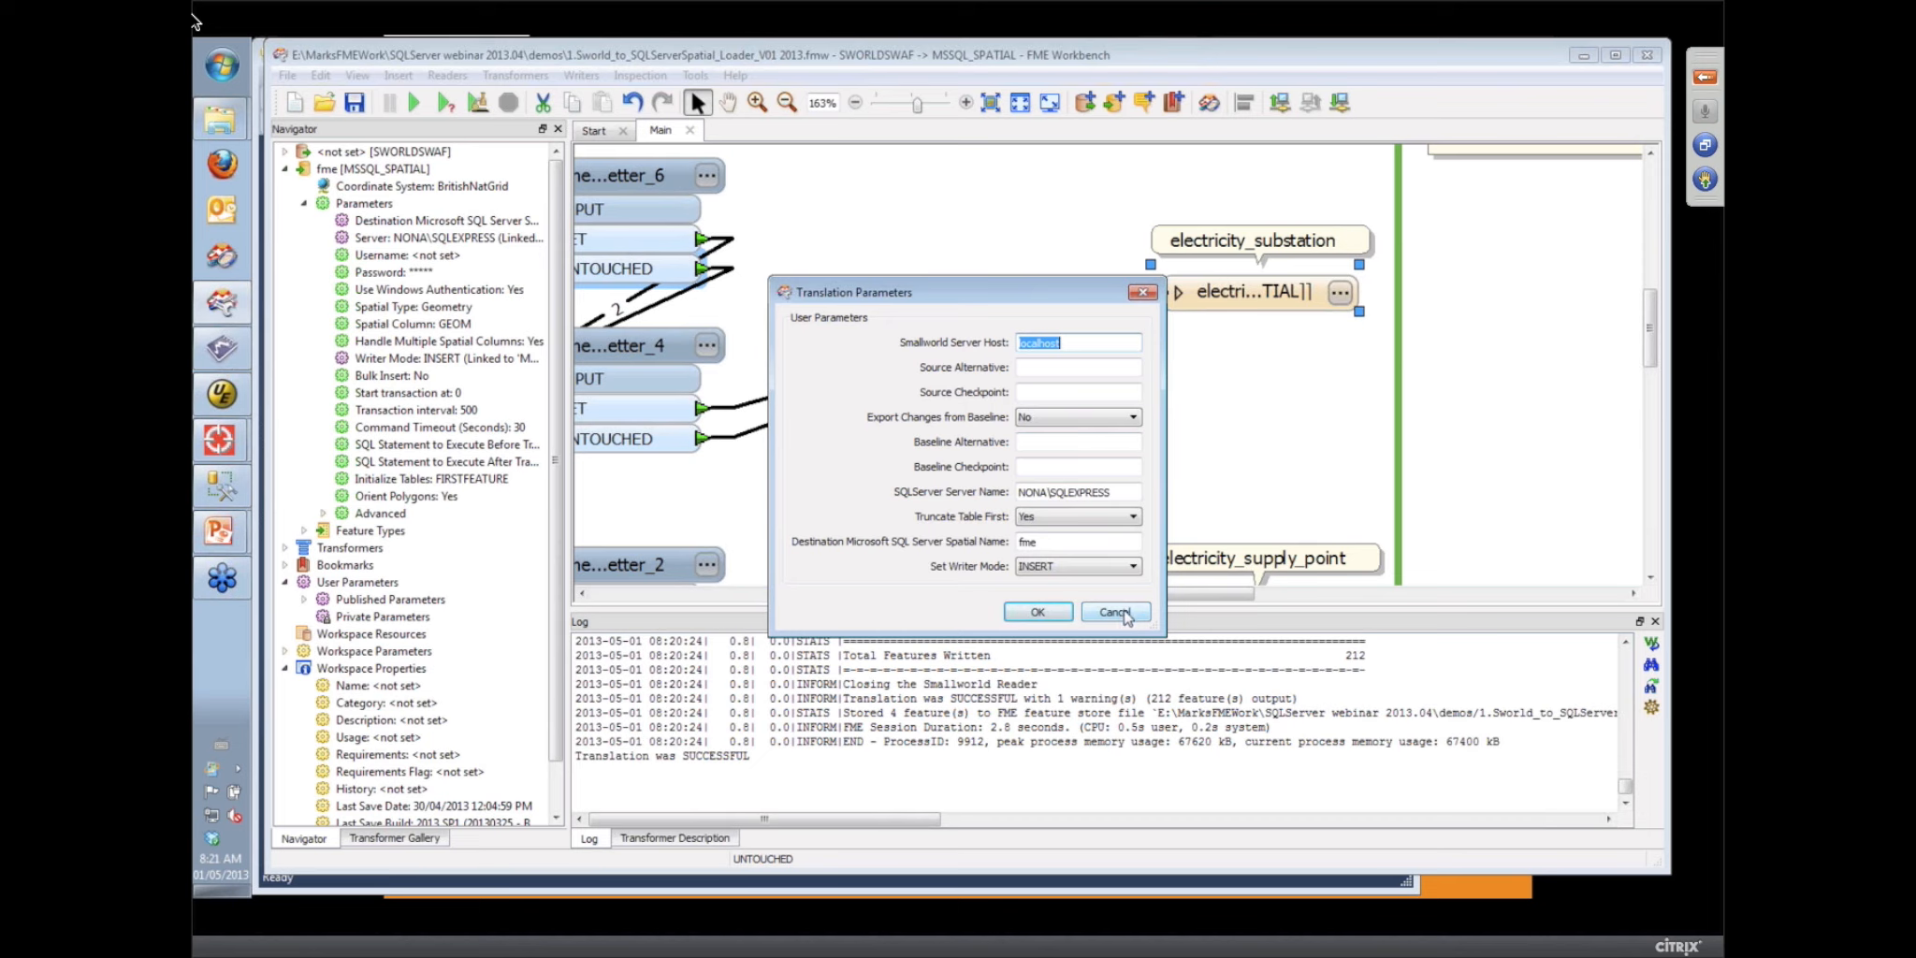
{"action": "left_click", "coordinate": [1115, 612]}
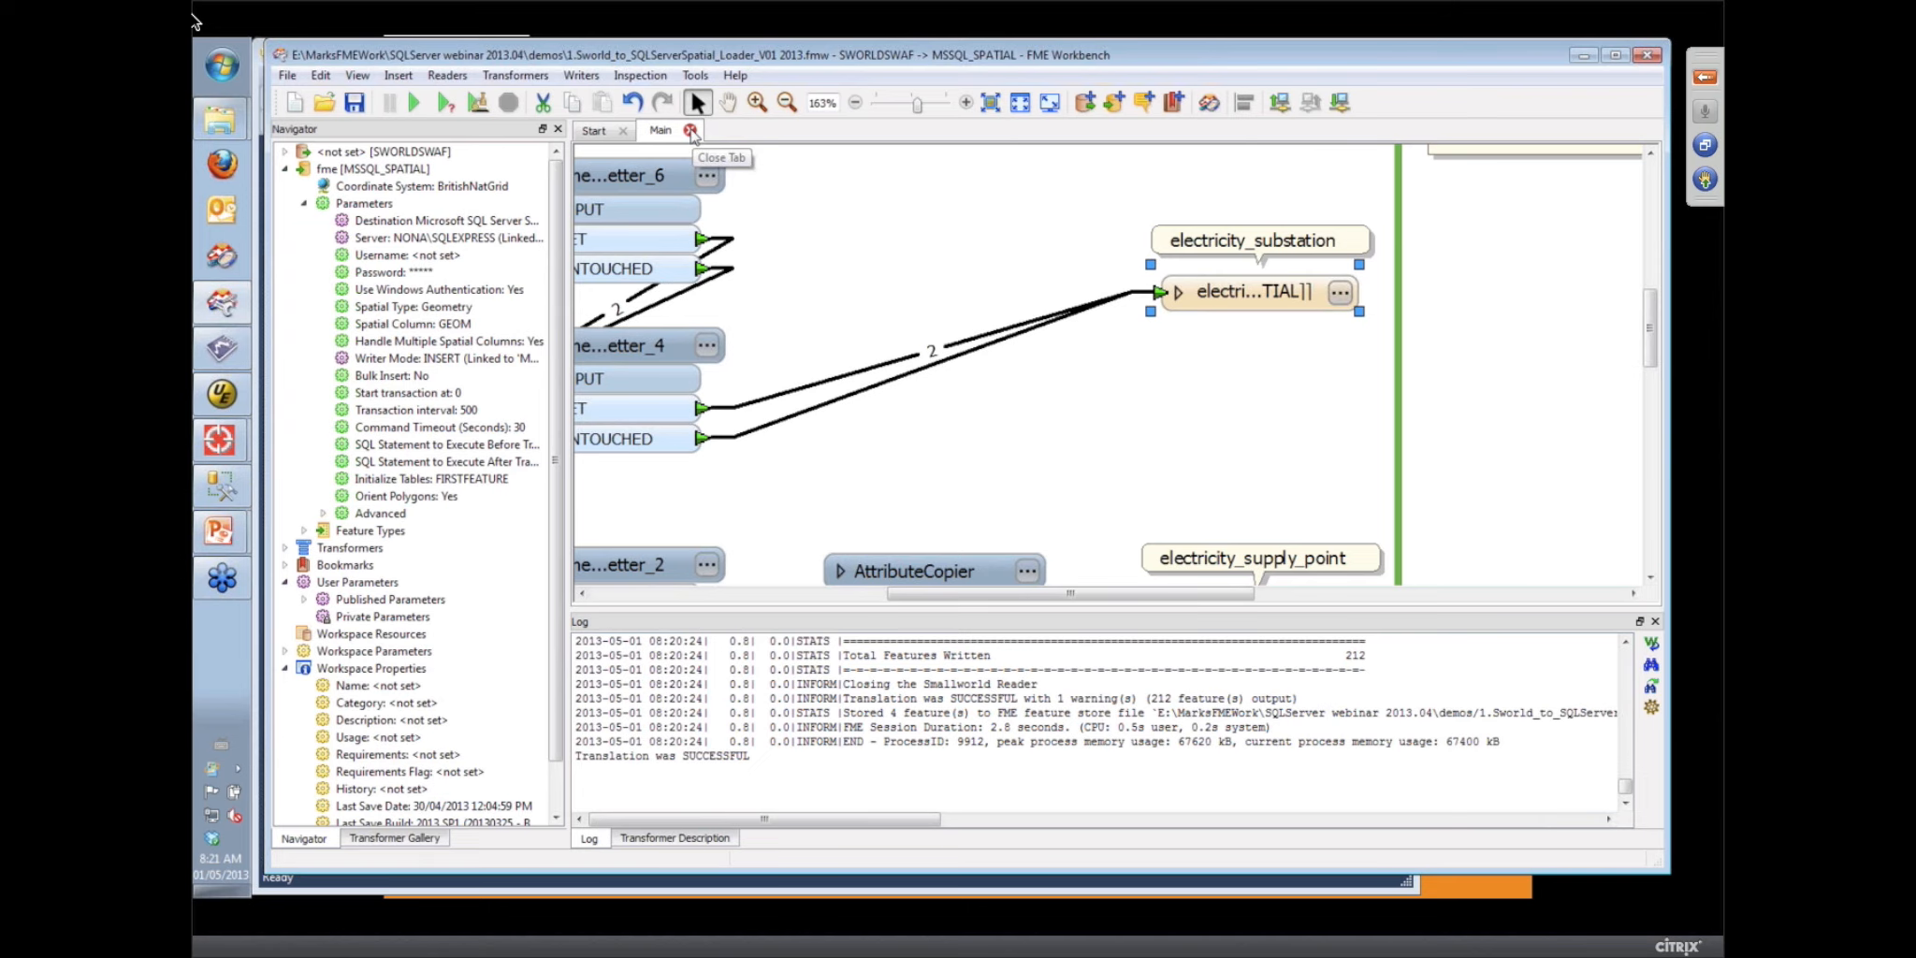
Close the current workspace without saving and open 1a.Sworld_to_SQLServerSpatial_Loader_V01 2013.fmw from the demos folder
{"action": "left_click", "coordinate": [691, 131]}
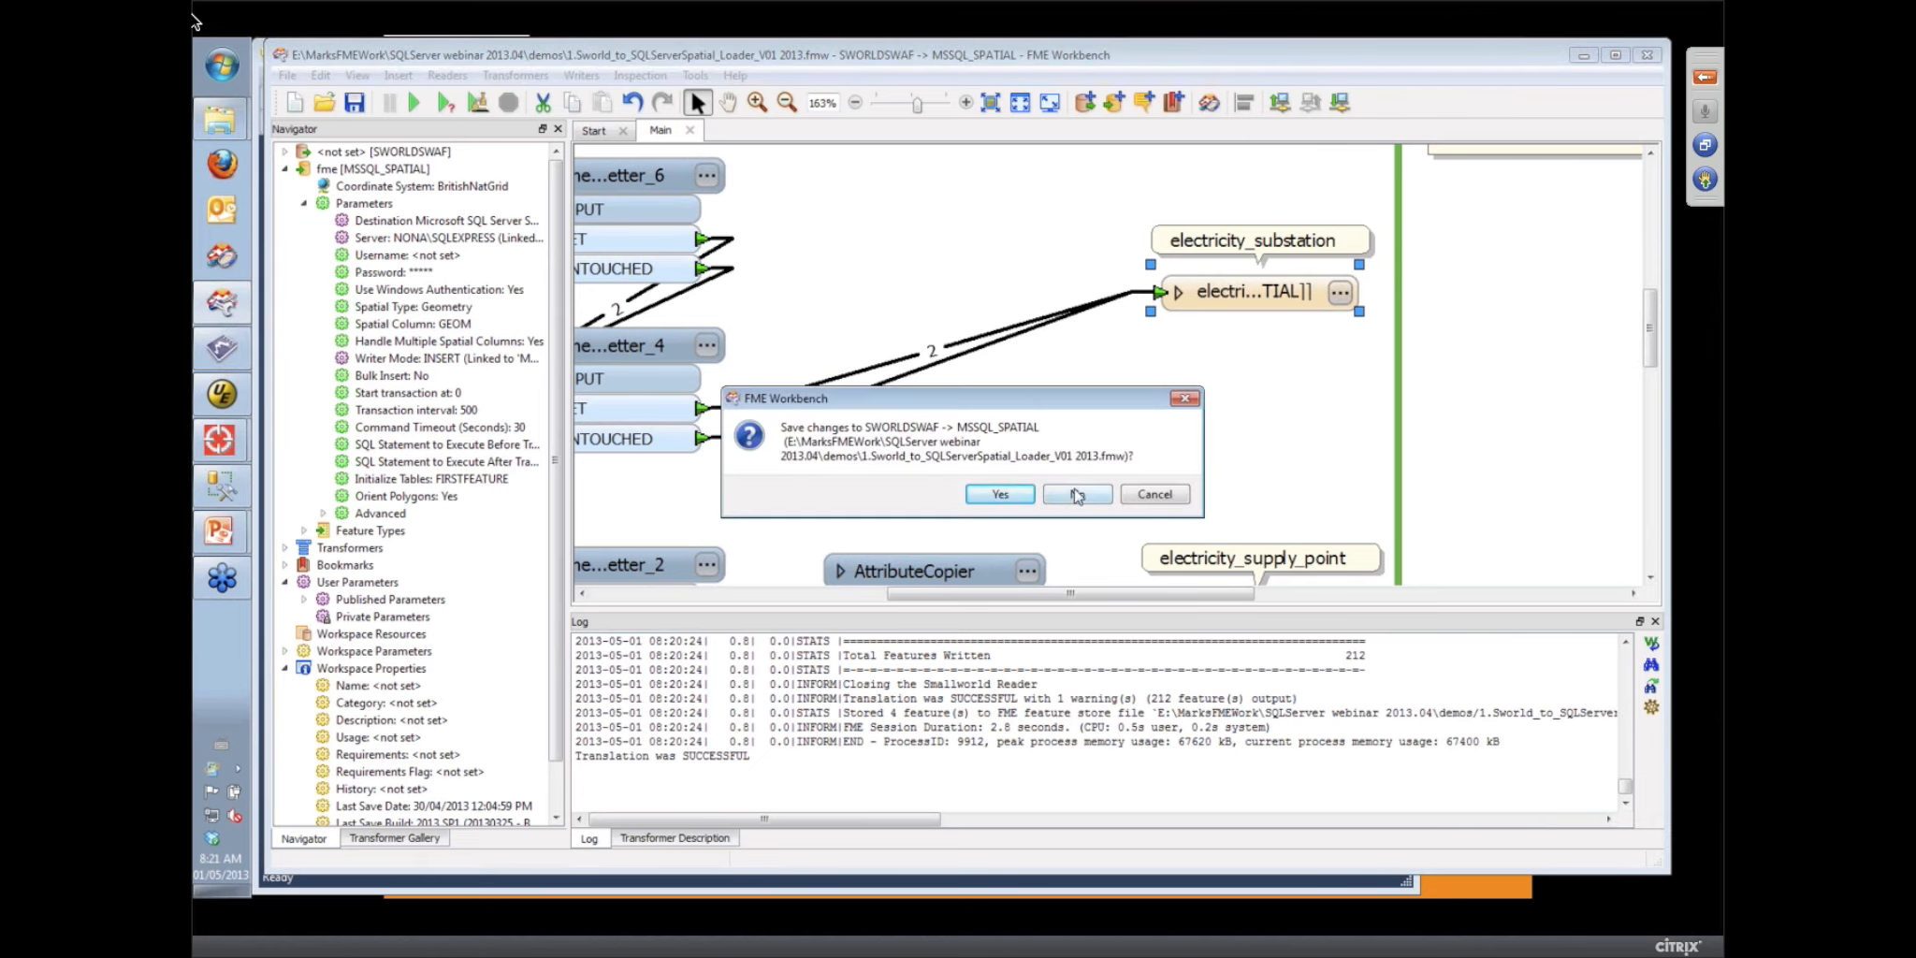
{"action": "left_click", "coordinate": [1077, 494]}
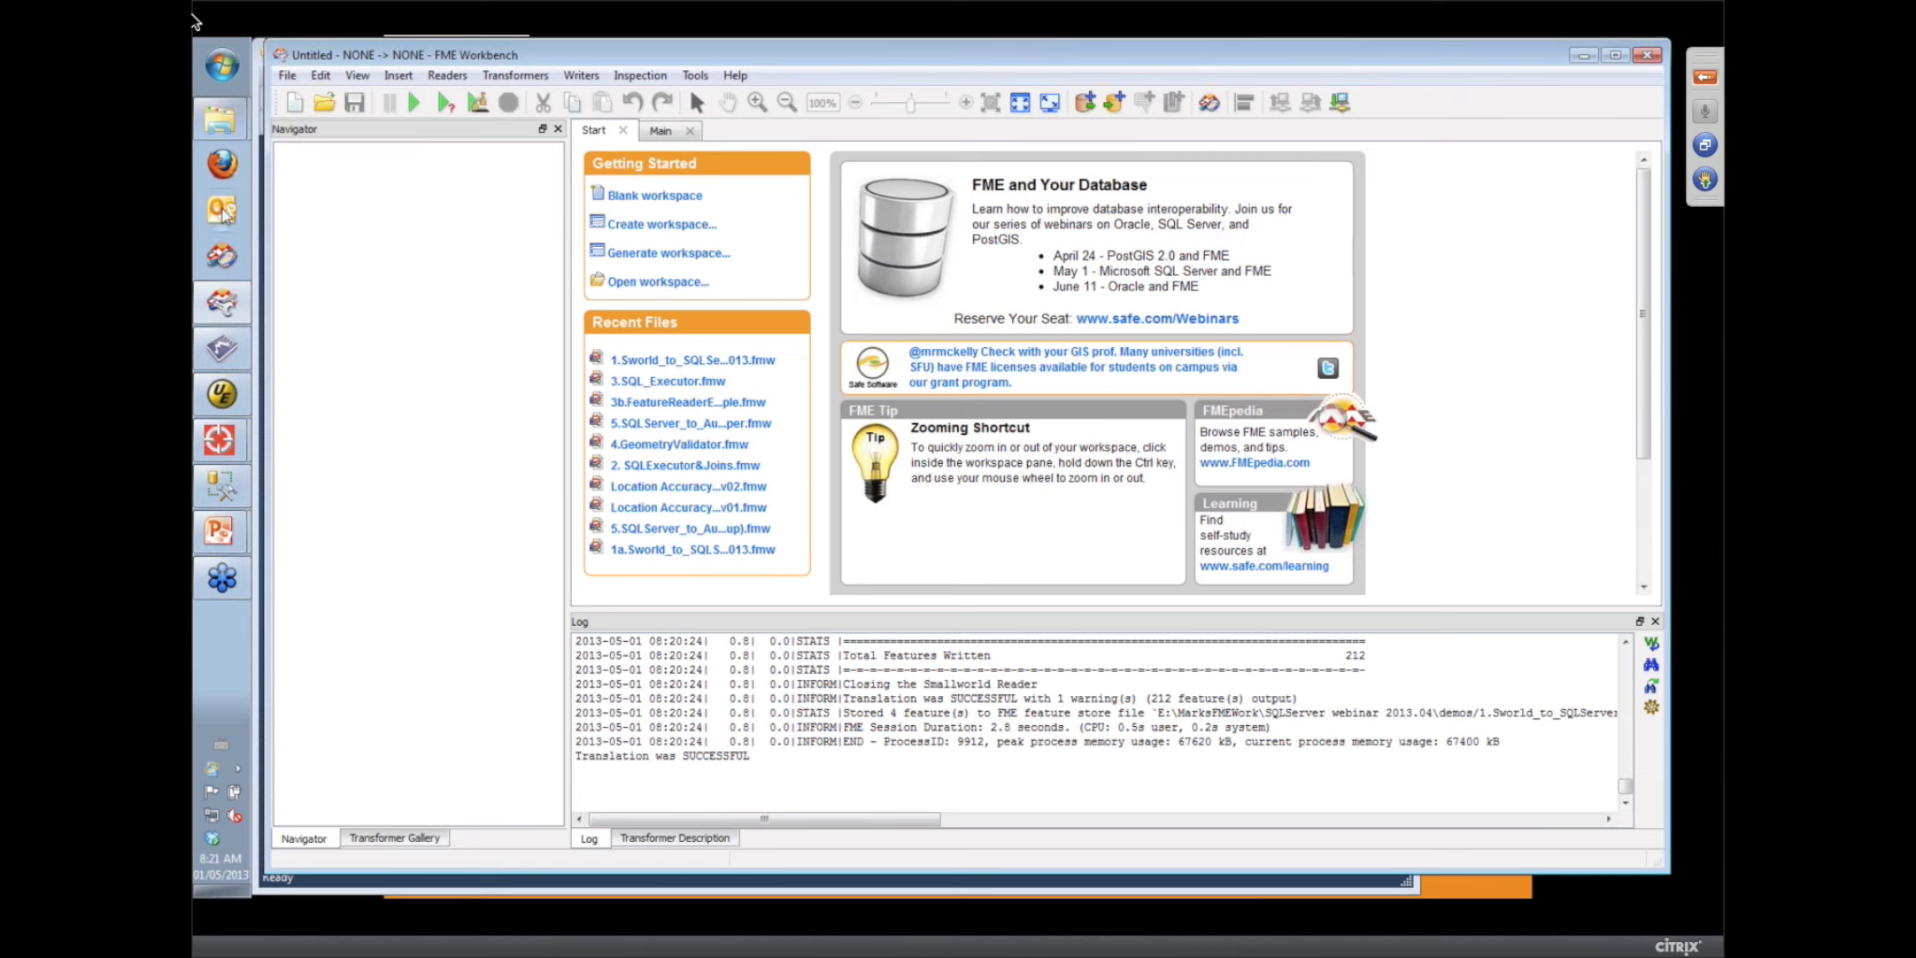
{"action": "left_click", "coordinate": [222, 118]}
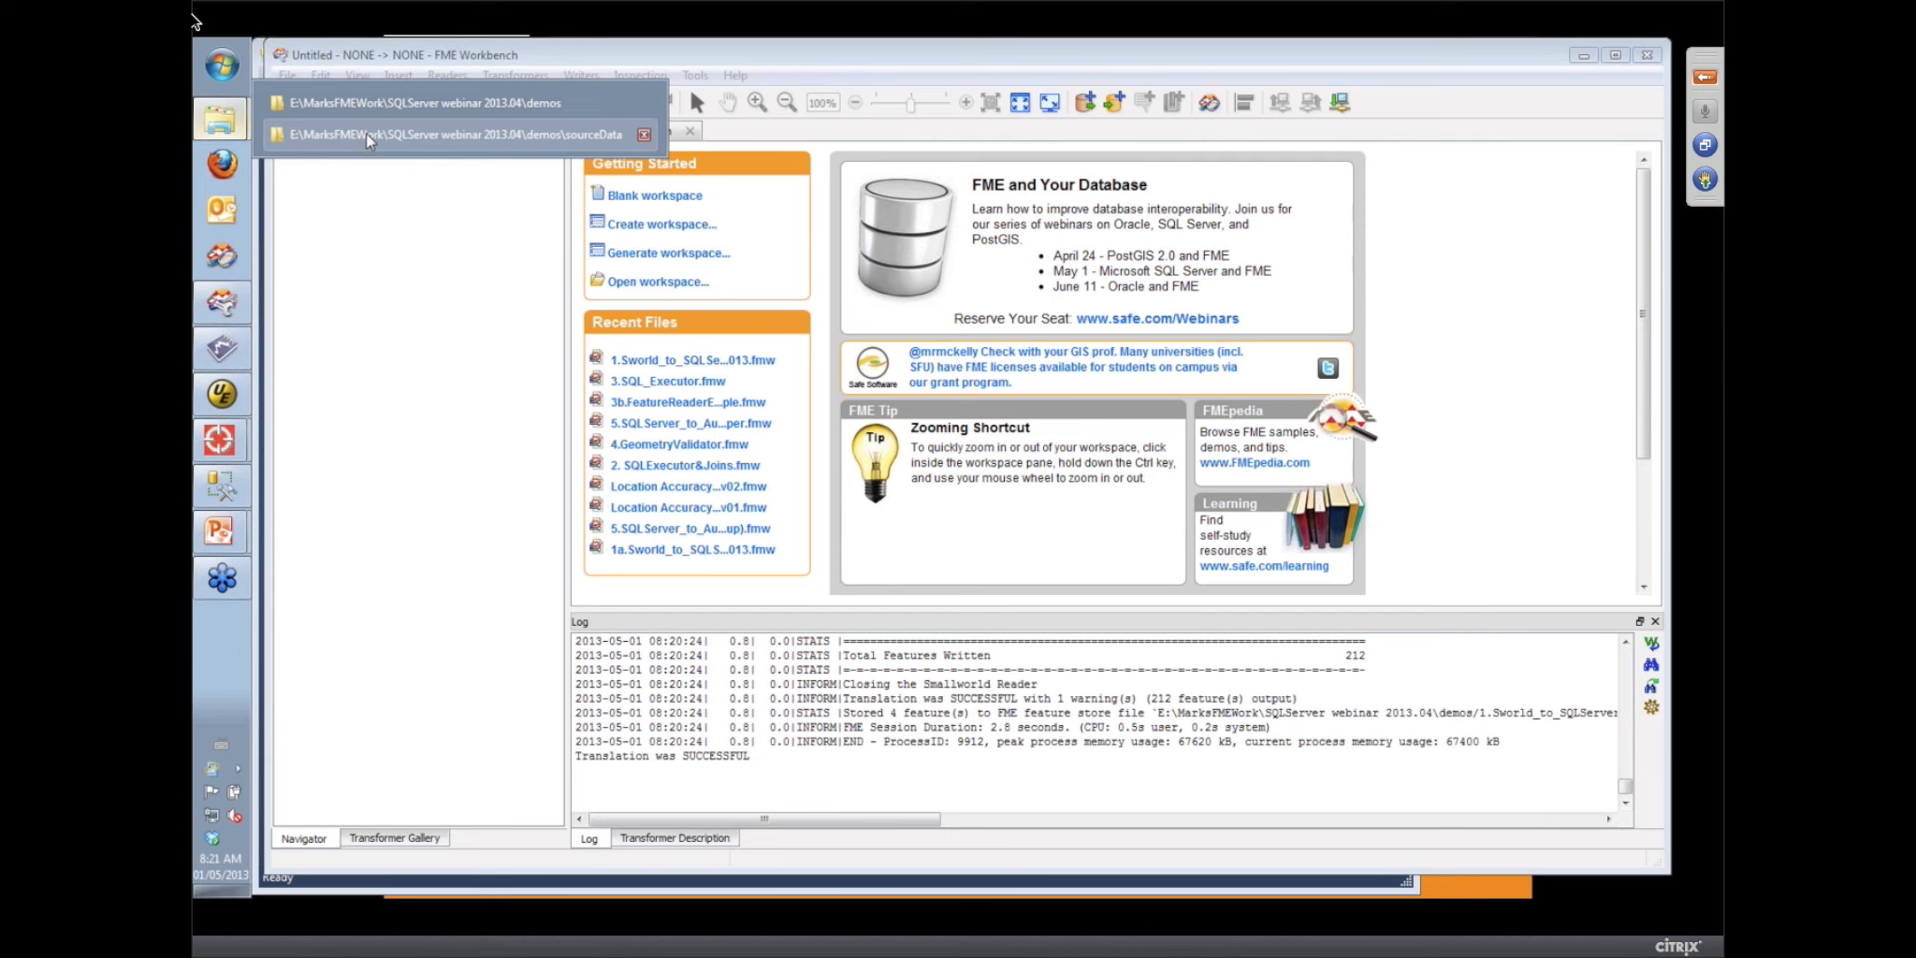
{"action": "left_click", "coordinate": [421, 103]}
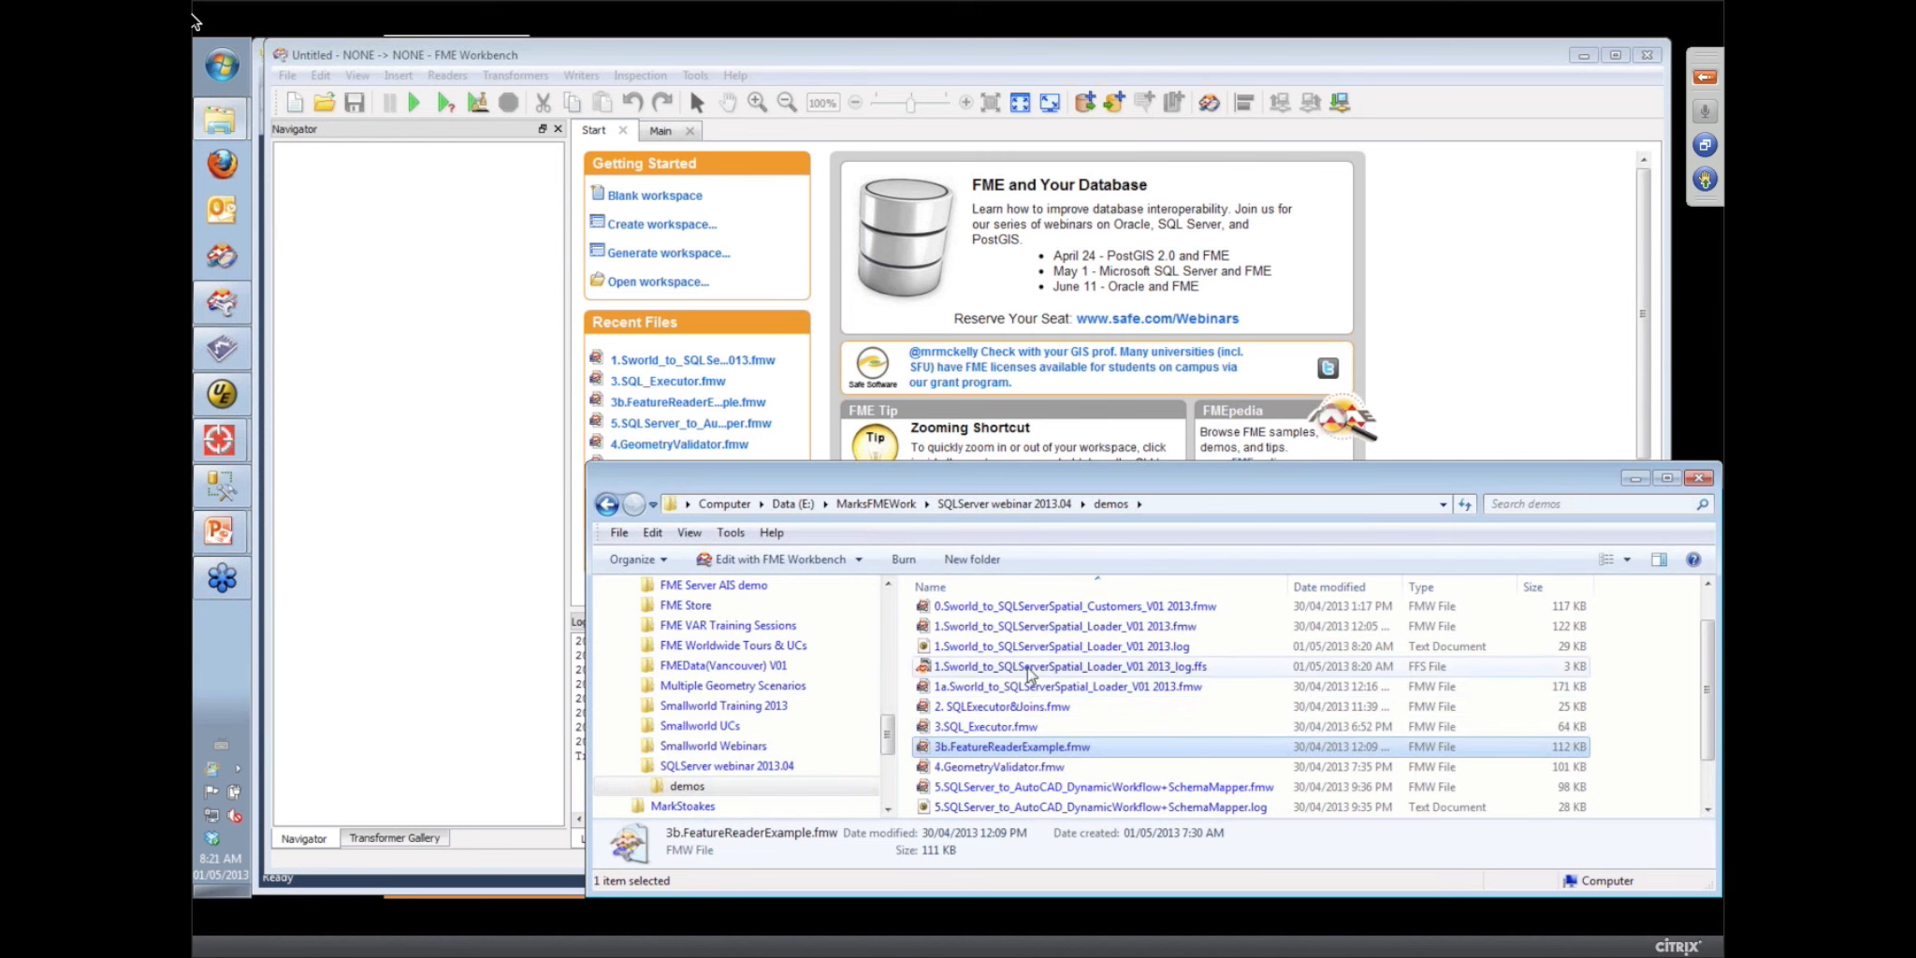
{"action": "double_click", "coordinate": [999, 694]}
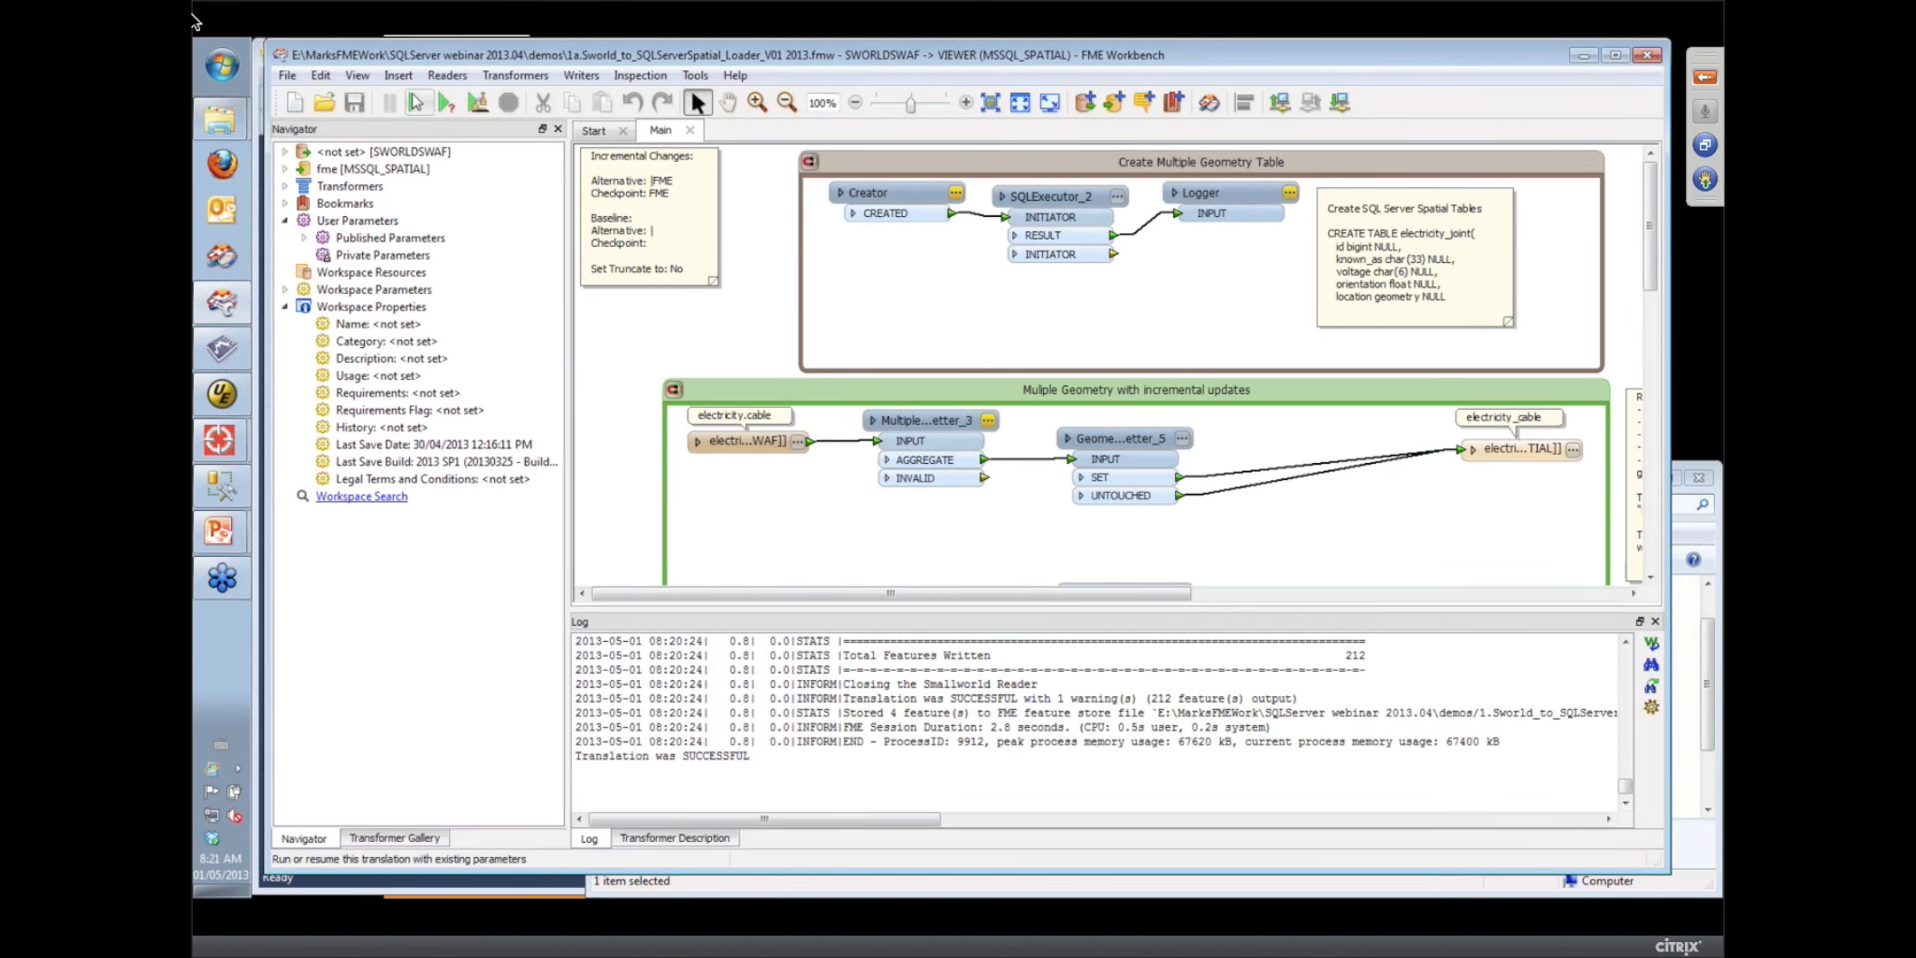
Review the translation parameters for incremental updates, including the source and baseline alternatives, and cancel the prompted run
{"action": "left_click", "coordinate": [444, 102]}
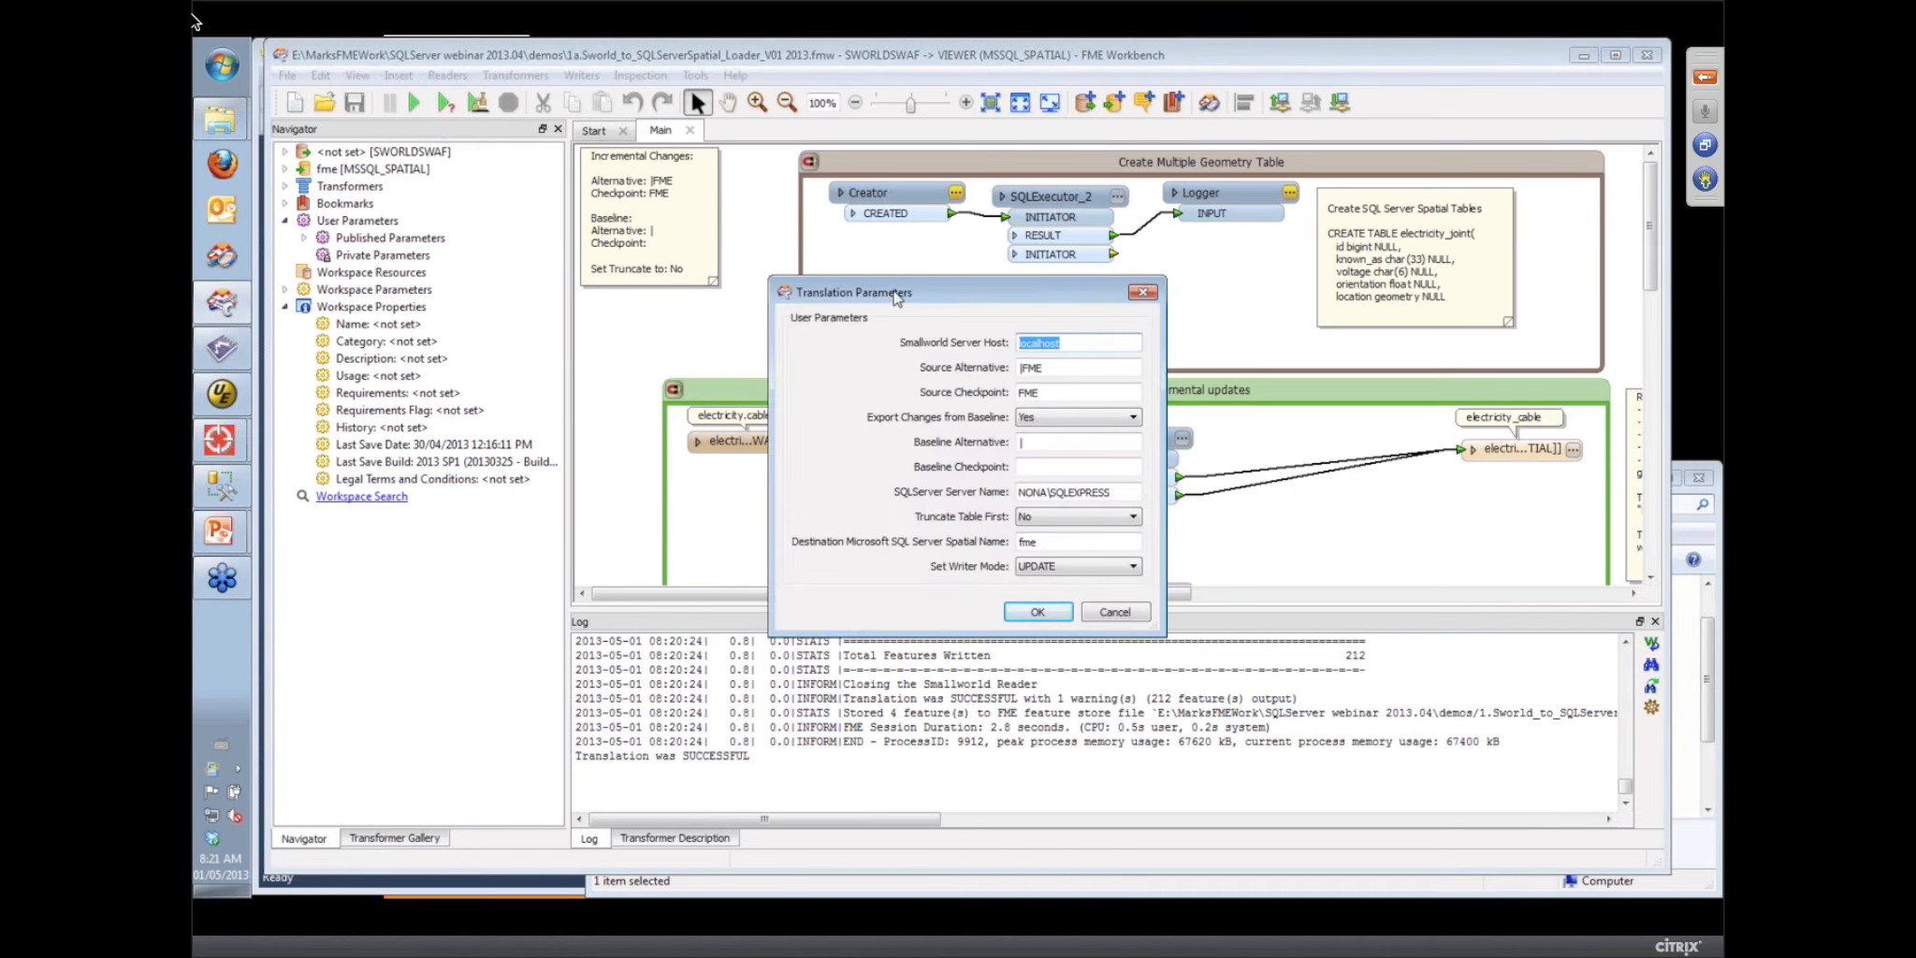
{"action": "left_click_drag", "start_coordinate": [894, 292], "coordinate": [742, 186]}
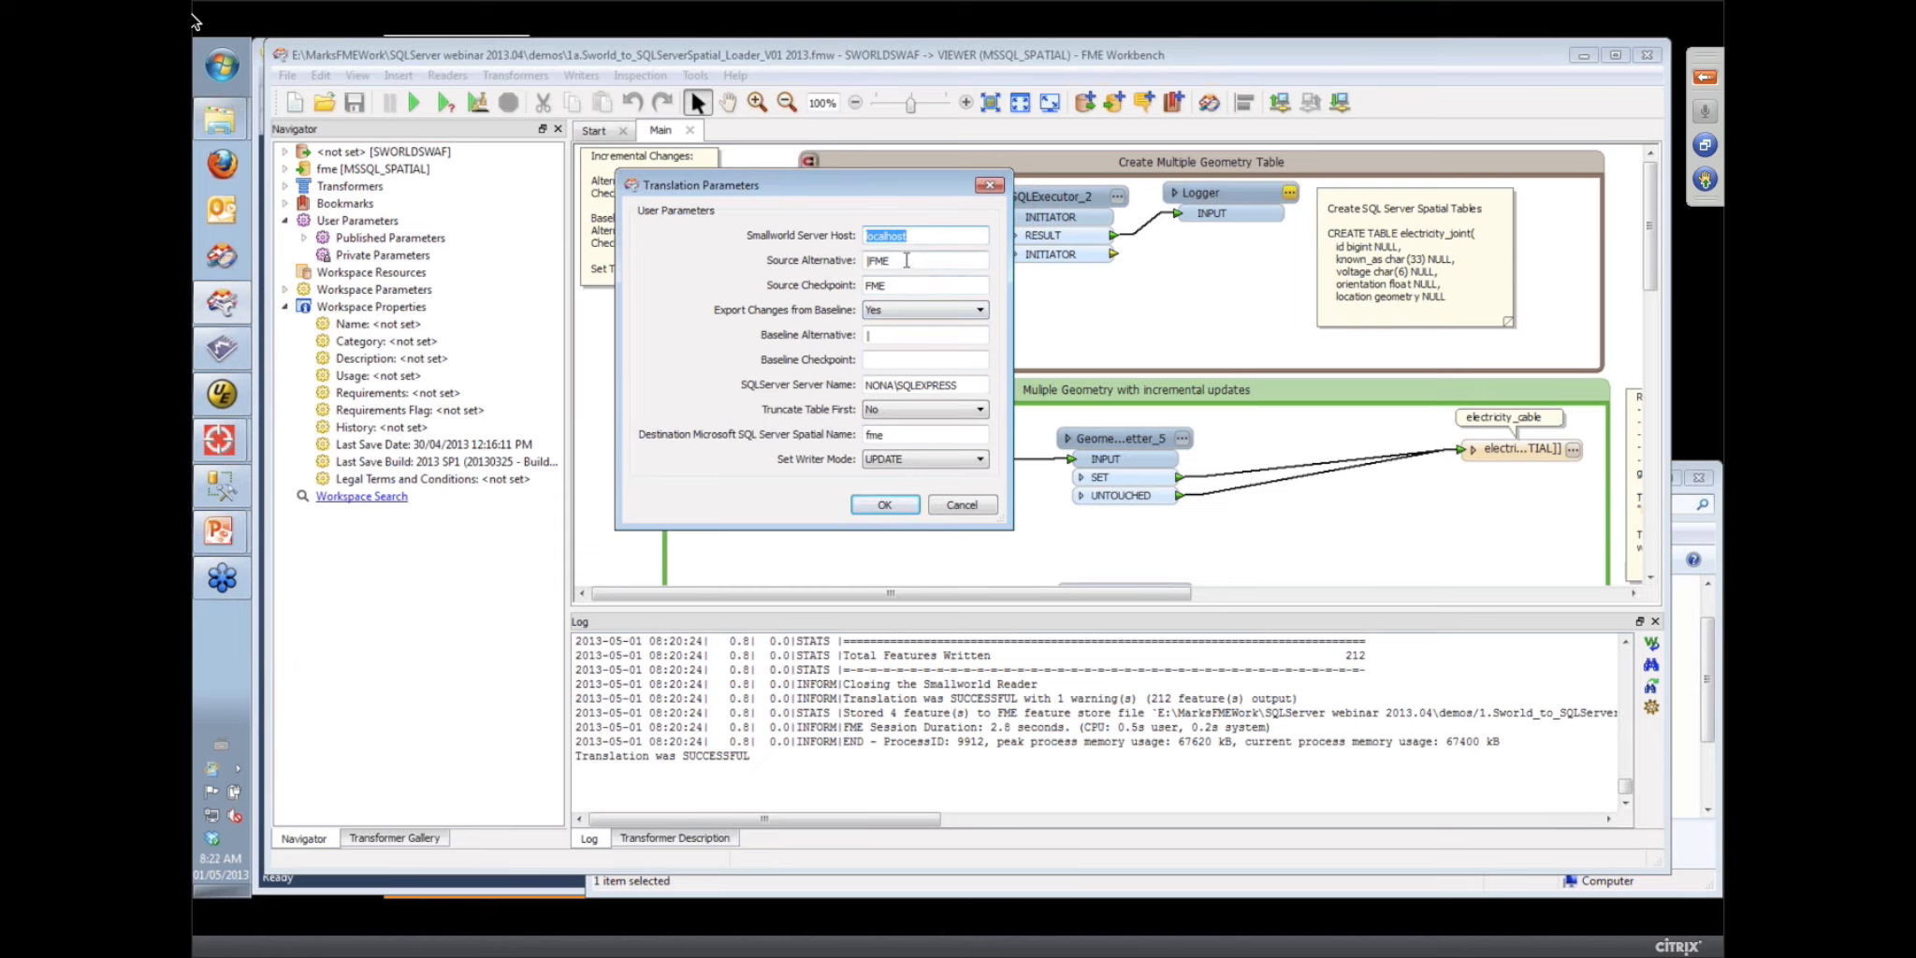
{"action": "key", "text": "Tab"}
{"action": "left_click", "coordinate": [887, 335]}
{"action": "left_click", "coordinate": [958, 510]}
{"action": "left_click", "coordinate": [958, 510]}
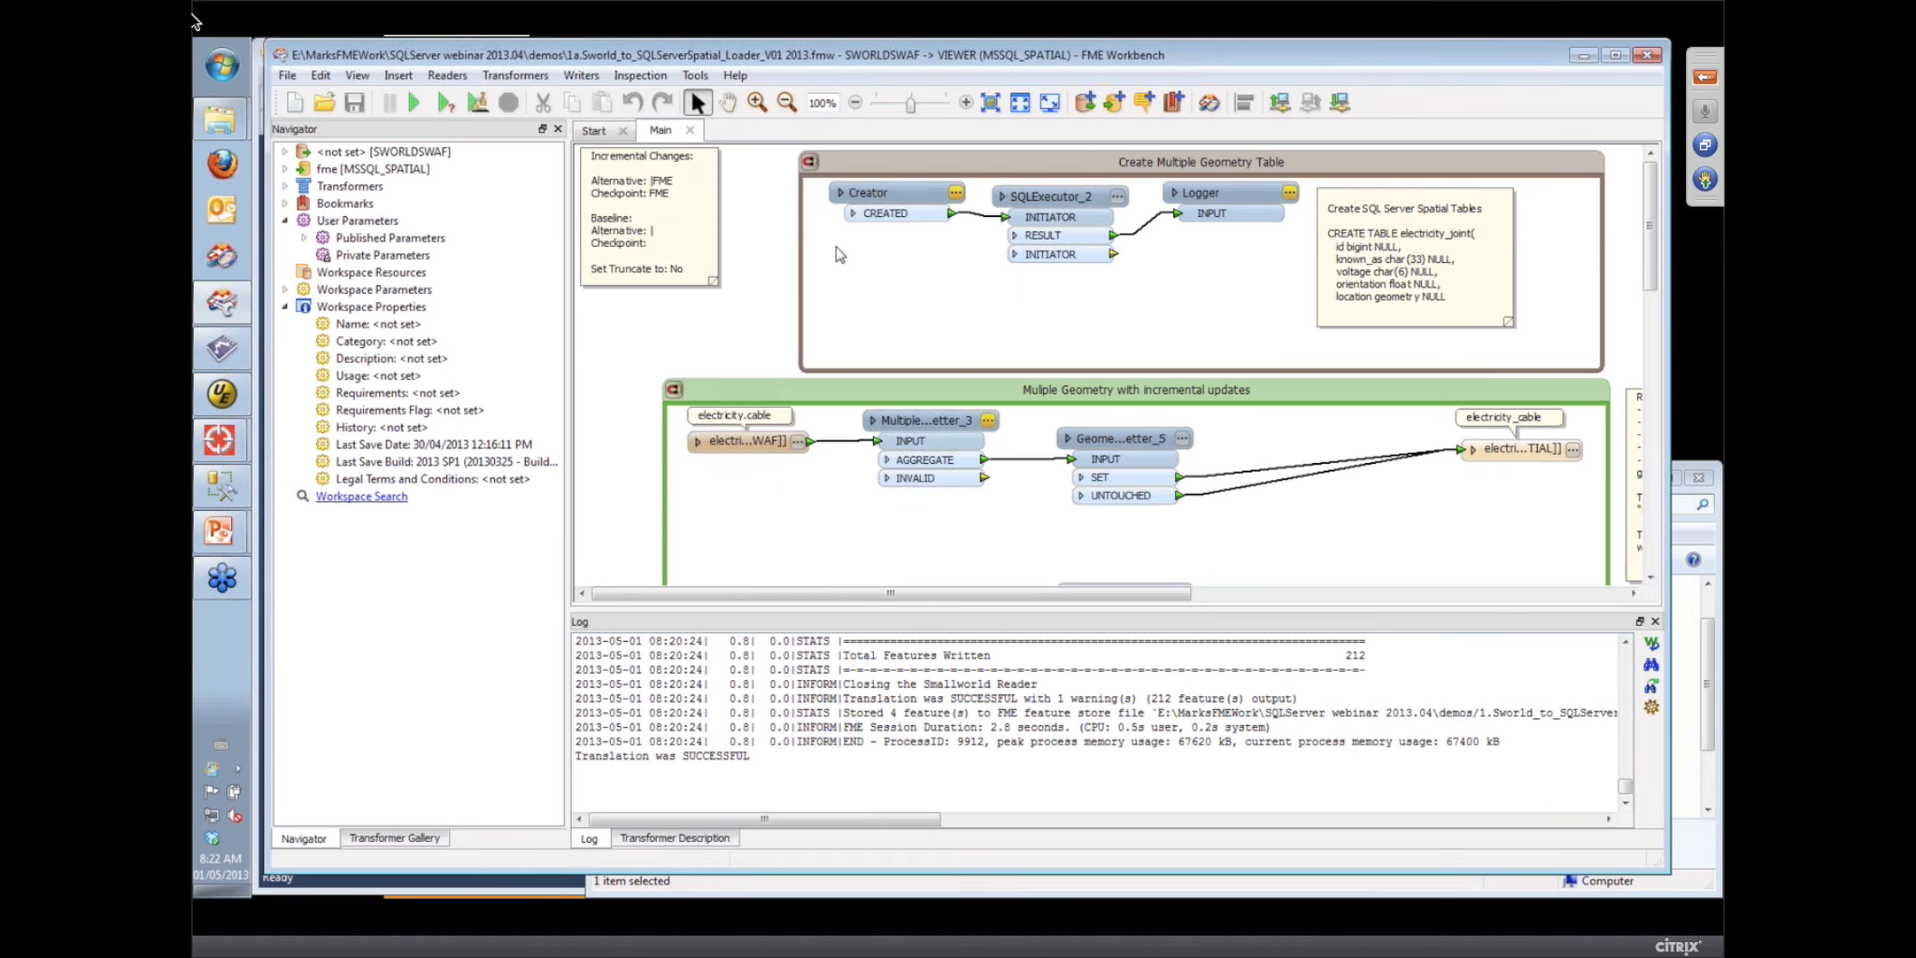
Run the workspace with output redirected to the inspection application and view the electricity_joint and electricity_supply_point tables
{"action": "left_click", "coordinate": [581, 79]}
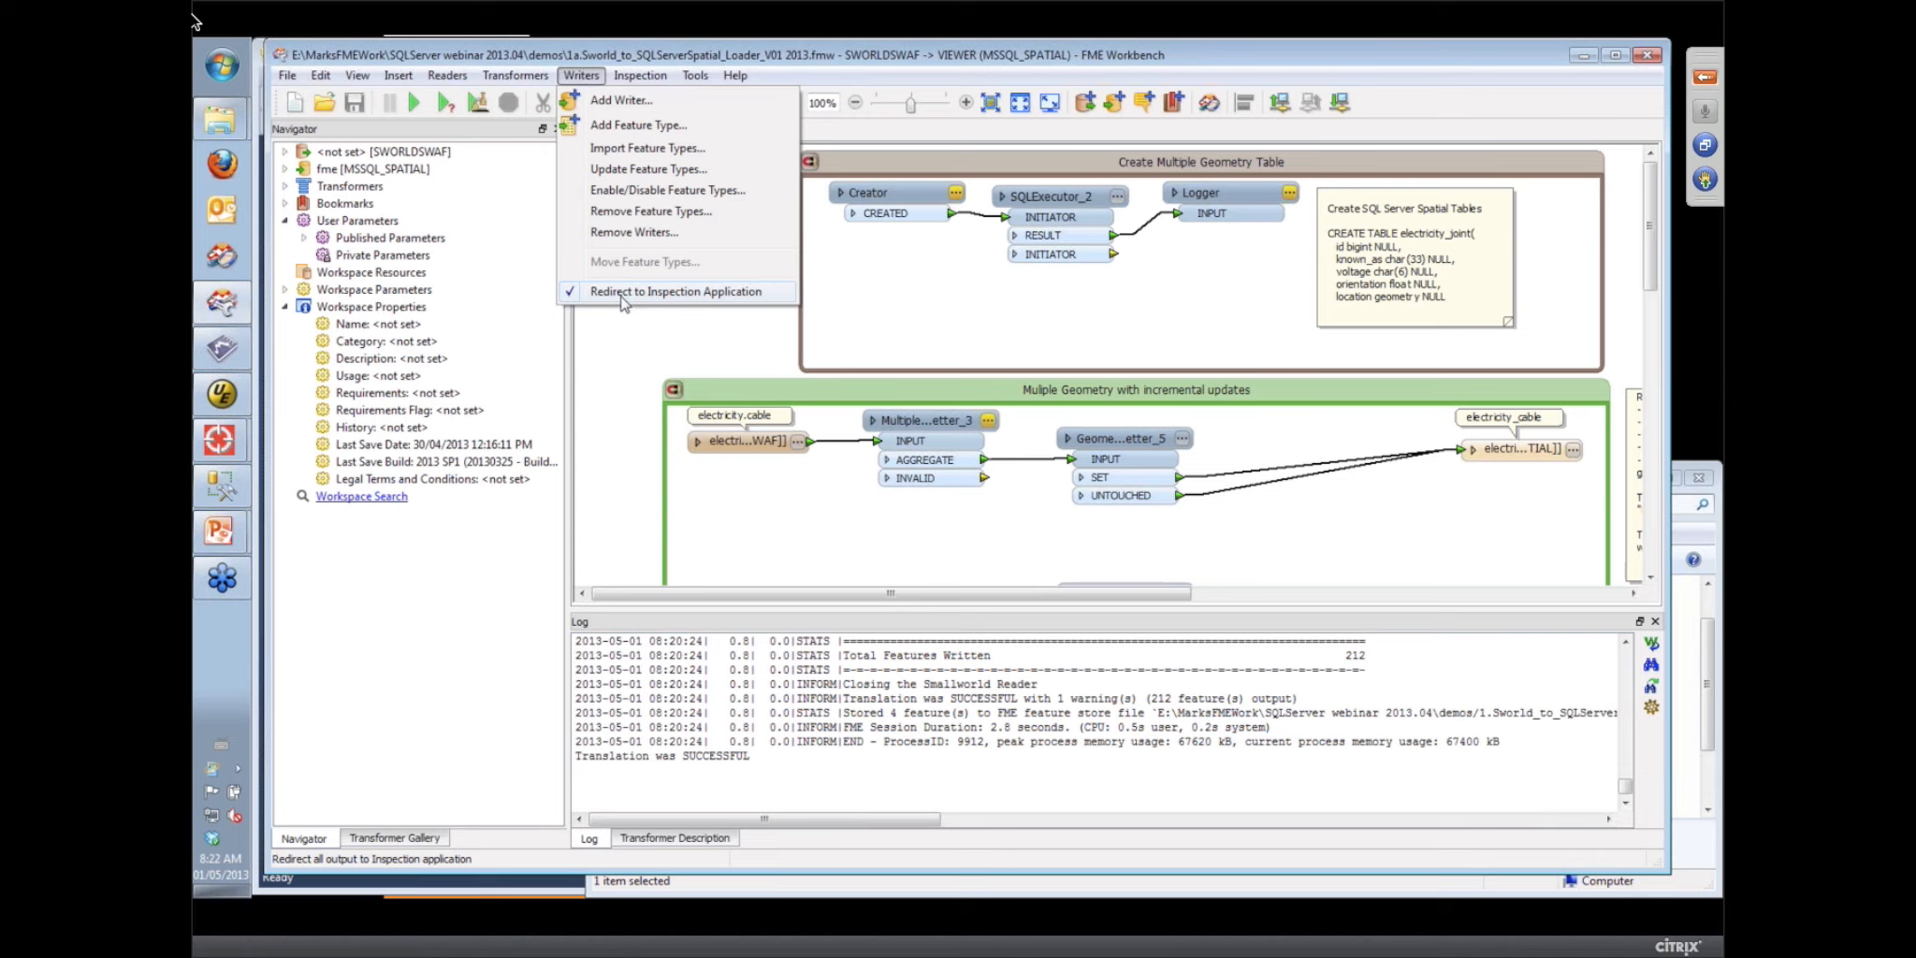
{"action": "left_click", "coordinate": [698, 54]}
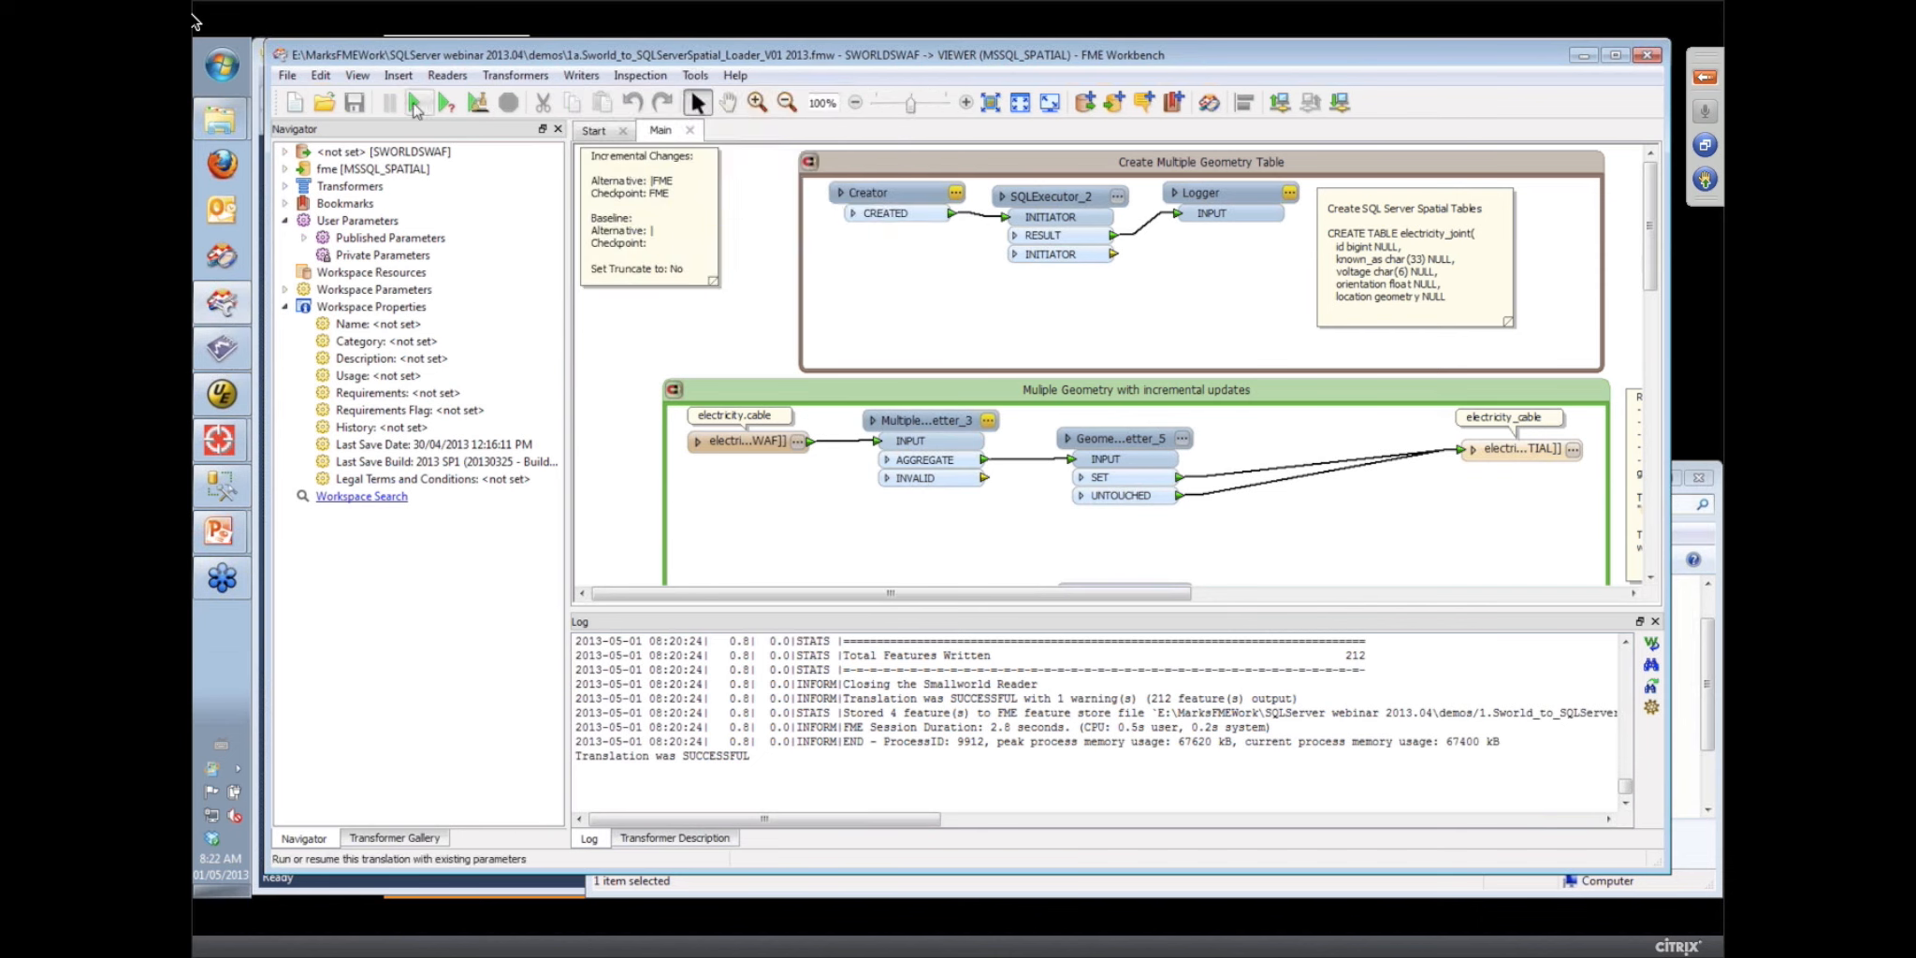
{"action": "left_click", "coordinate": [416, 105]}
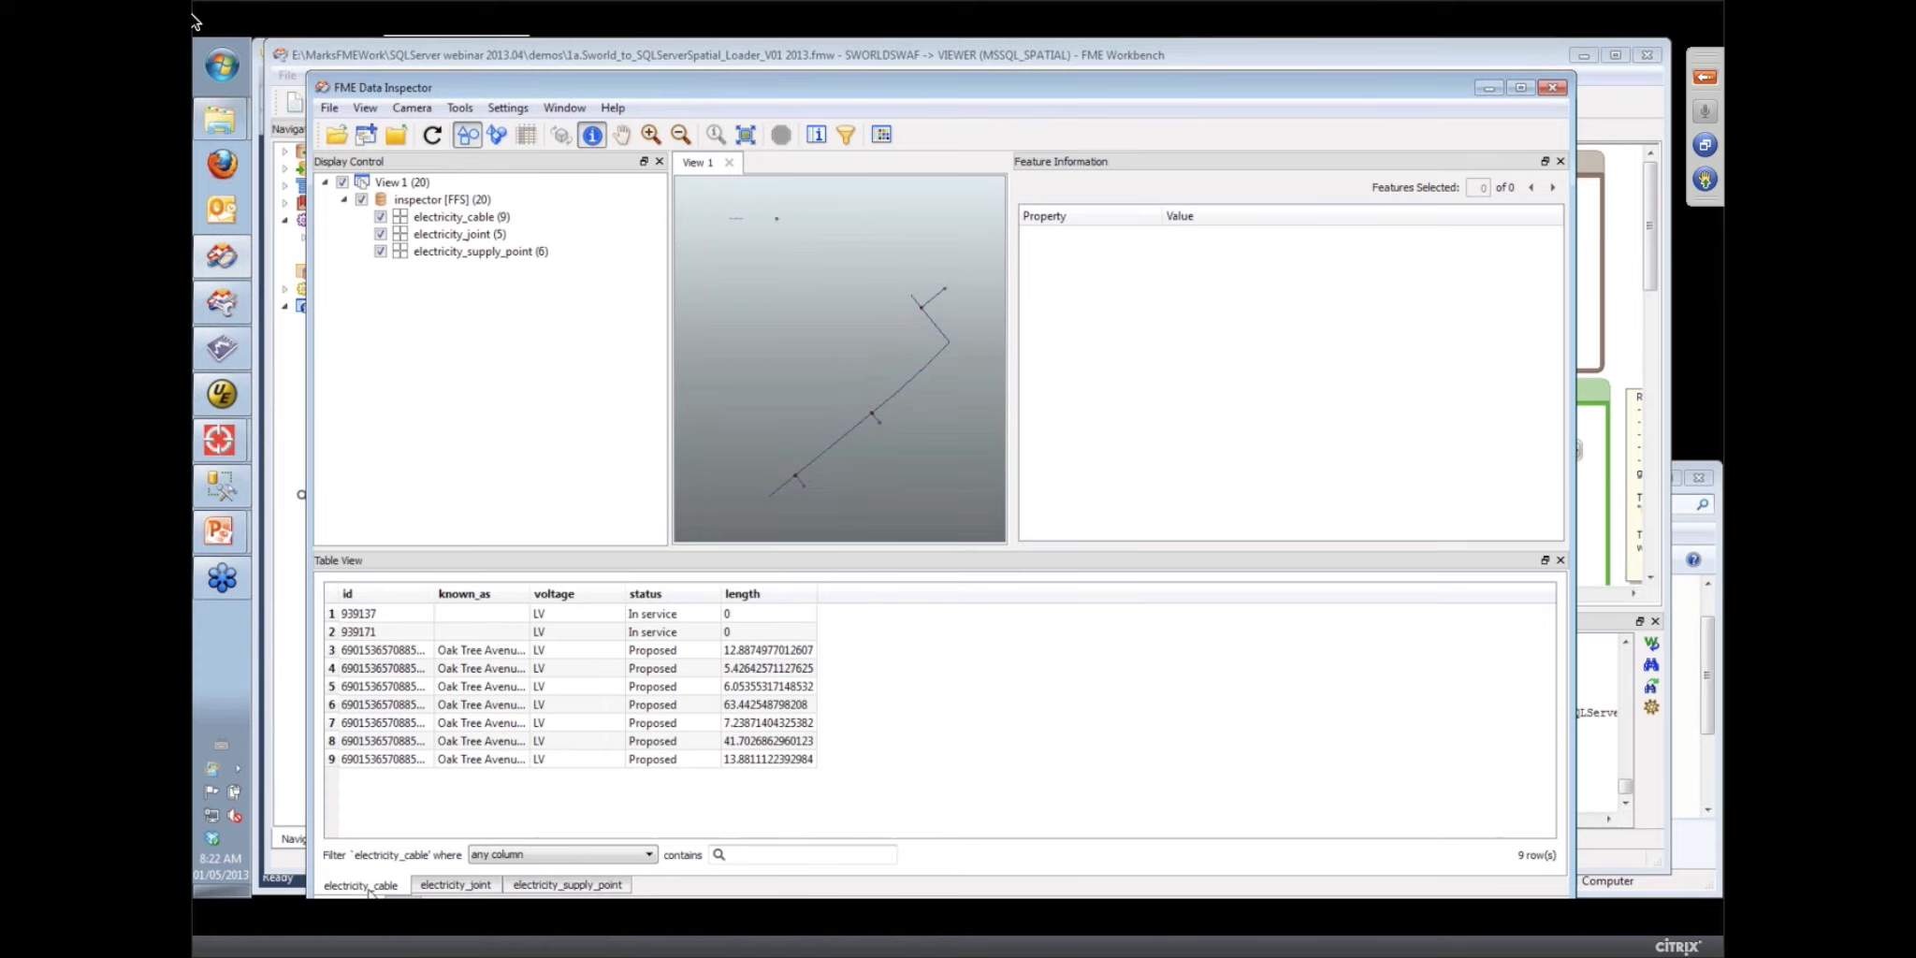
{"action": "left_click", "coordinate": [452, 887]}
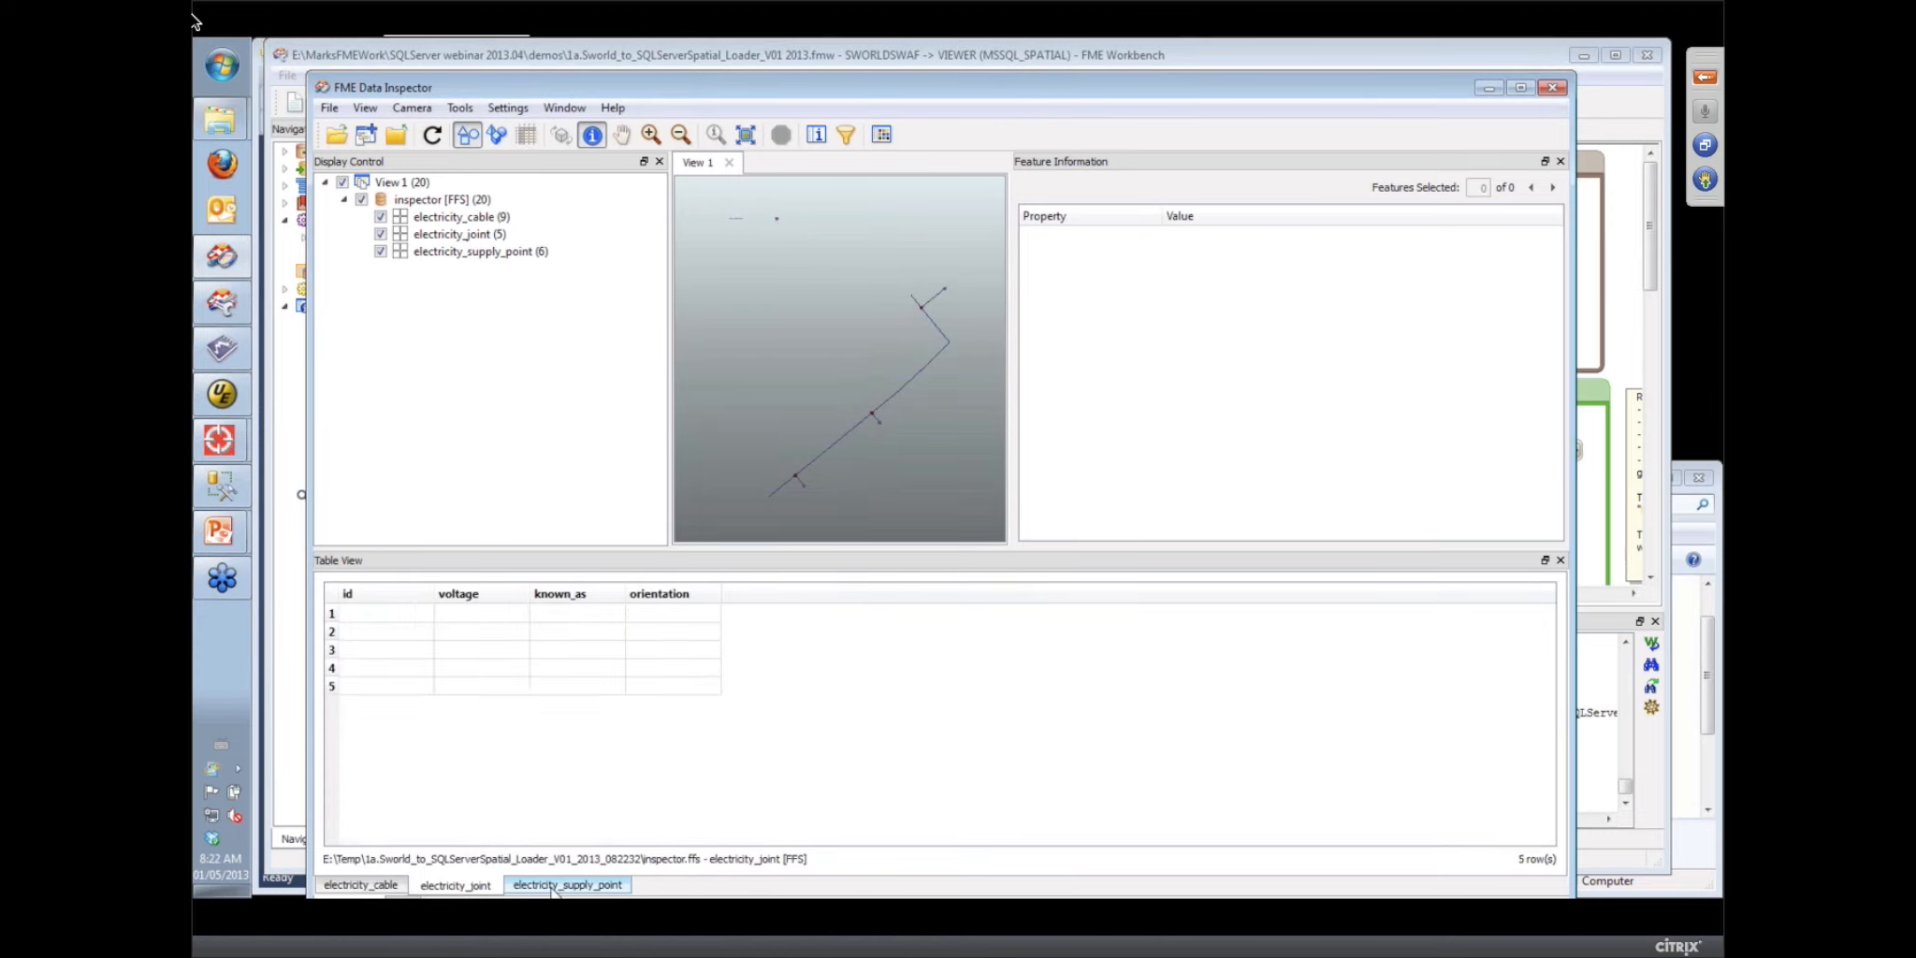
{"action": "left_click", "coordinate": [552, 886]}
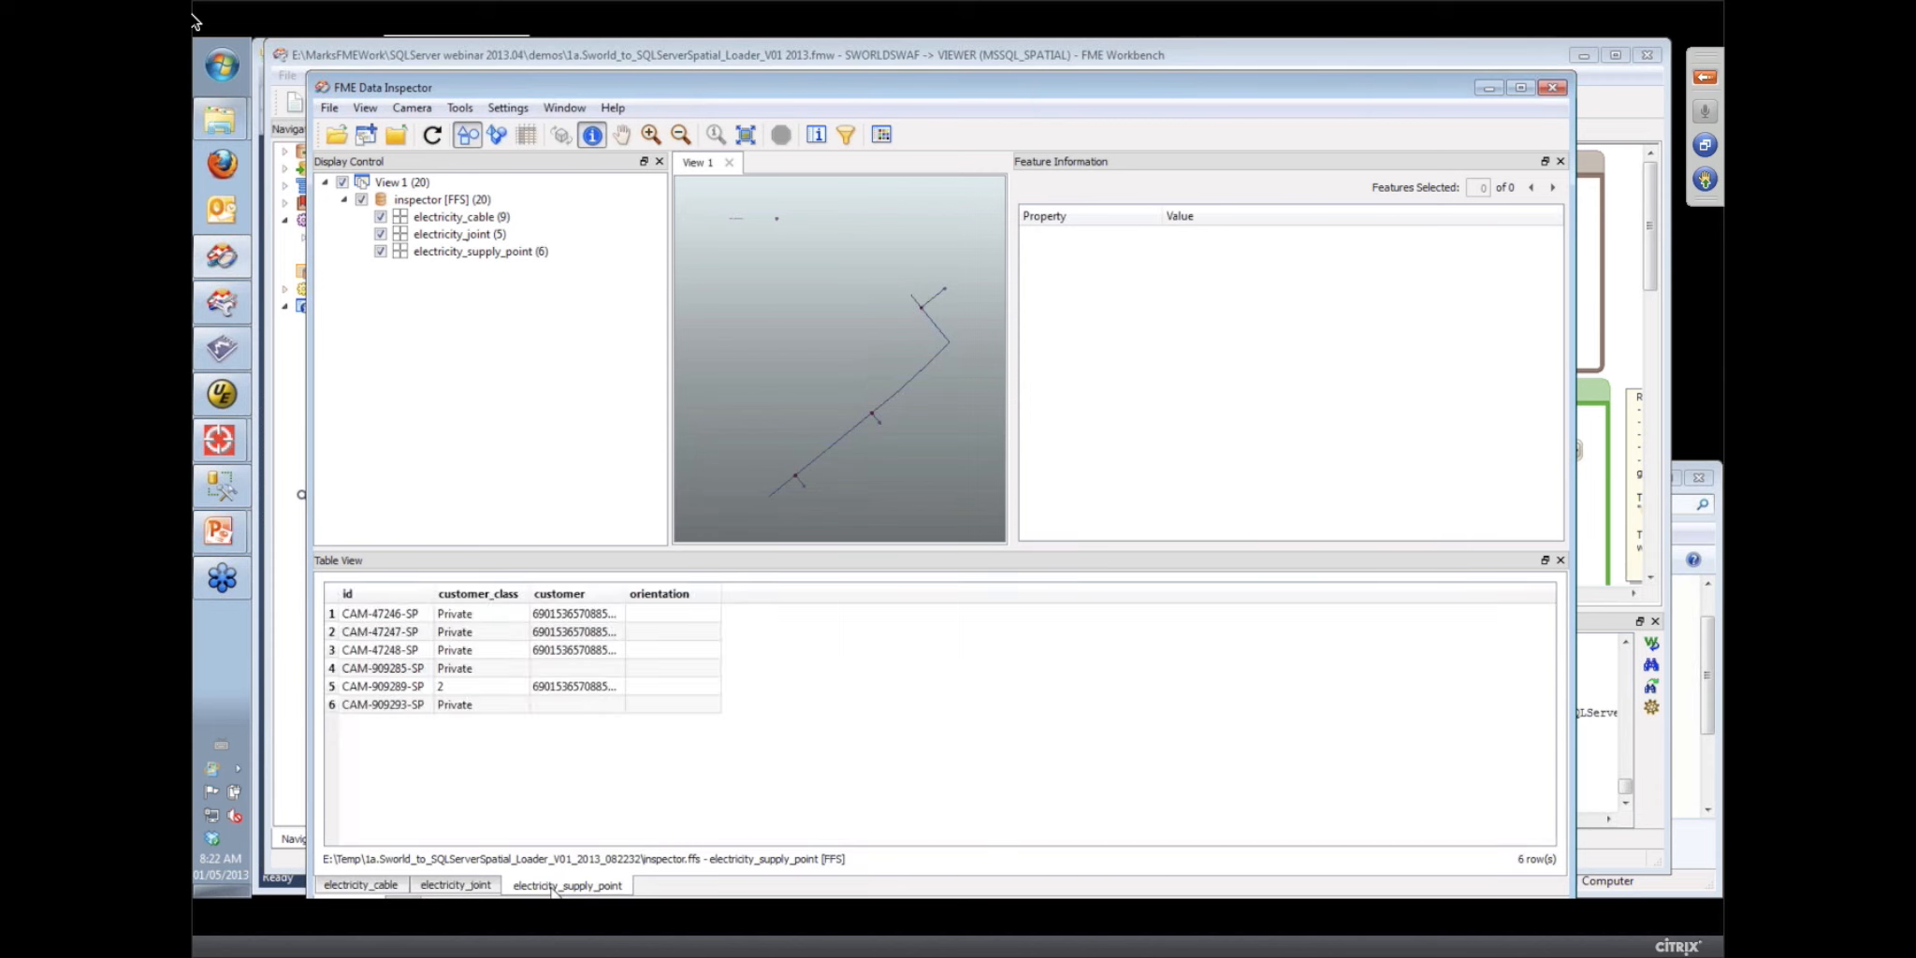
Compare the fme_db_operation attribute of several electricity_supply_point features, including CAM-47248-SP, CAM-909293-SP and CAM-47246-SP
{"action": "left_click", "coordinate": [804, 489]}
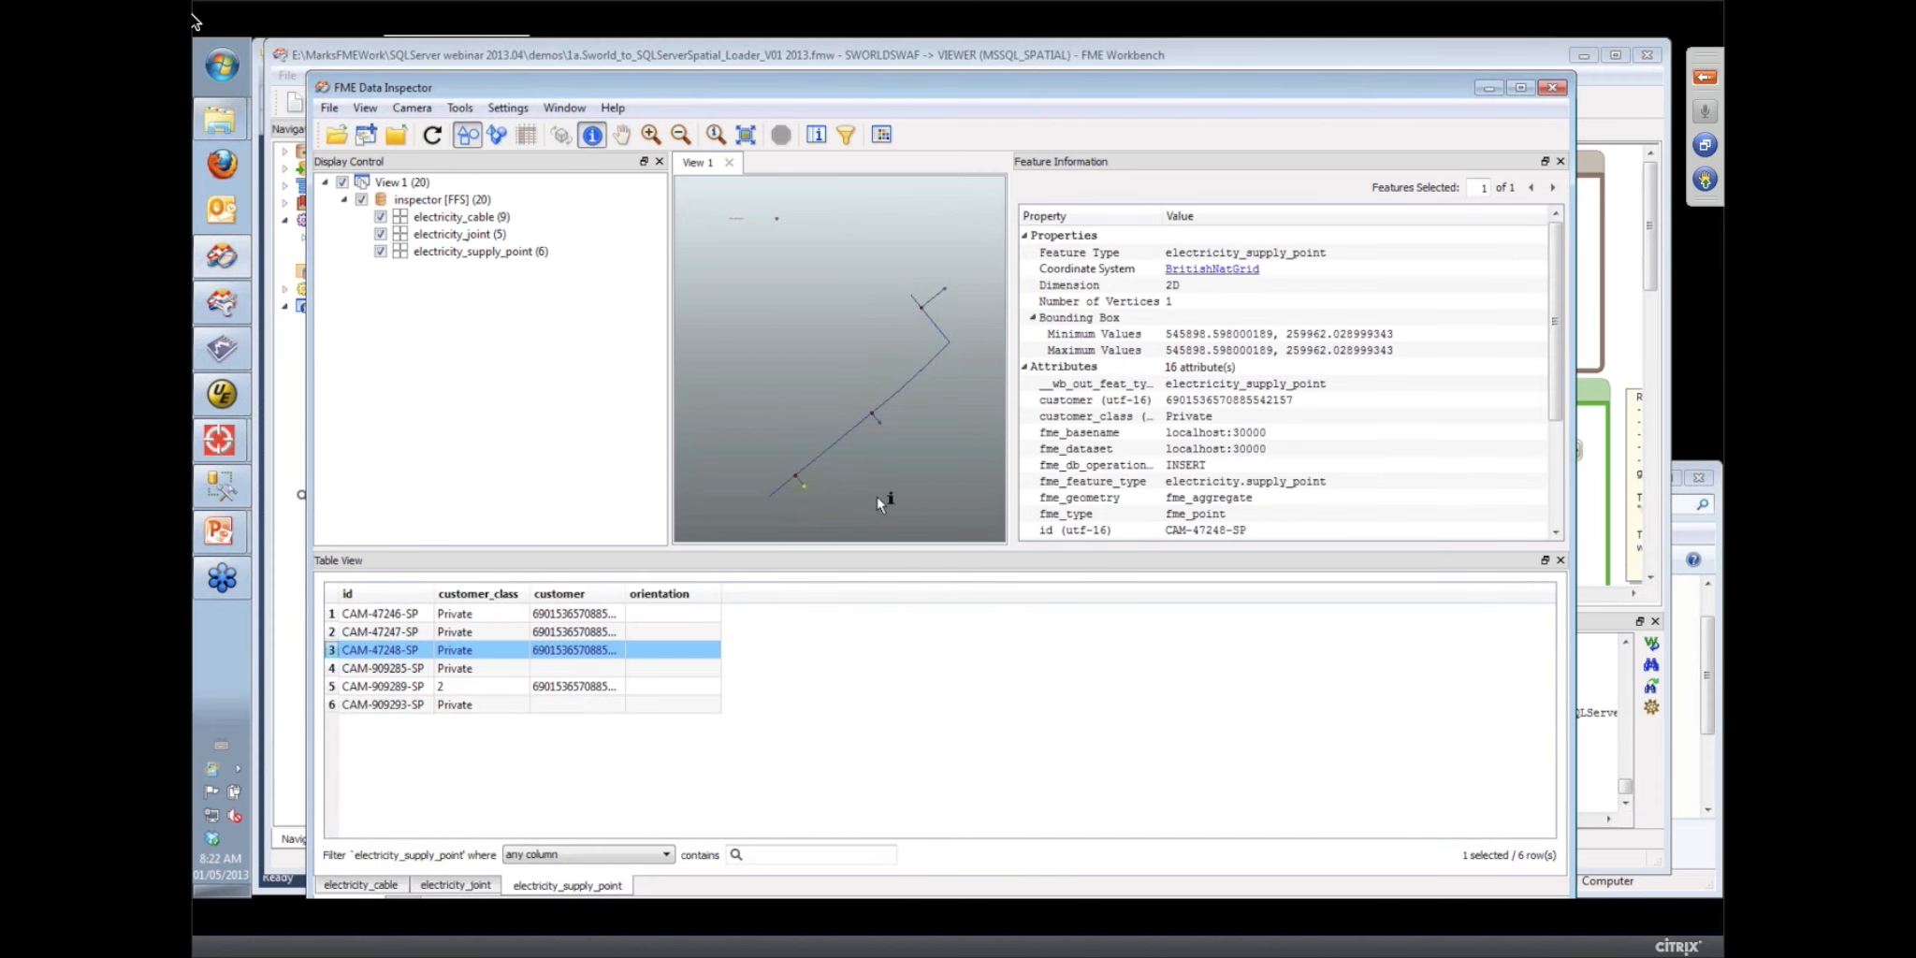
{"action": "left_click", "coordinate": [1076, 474]}
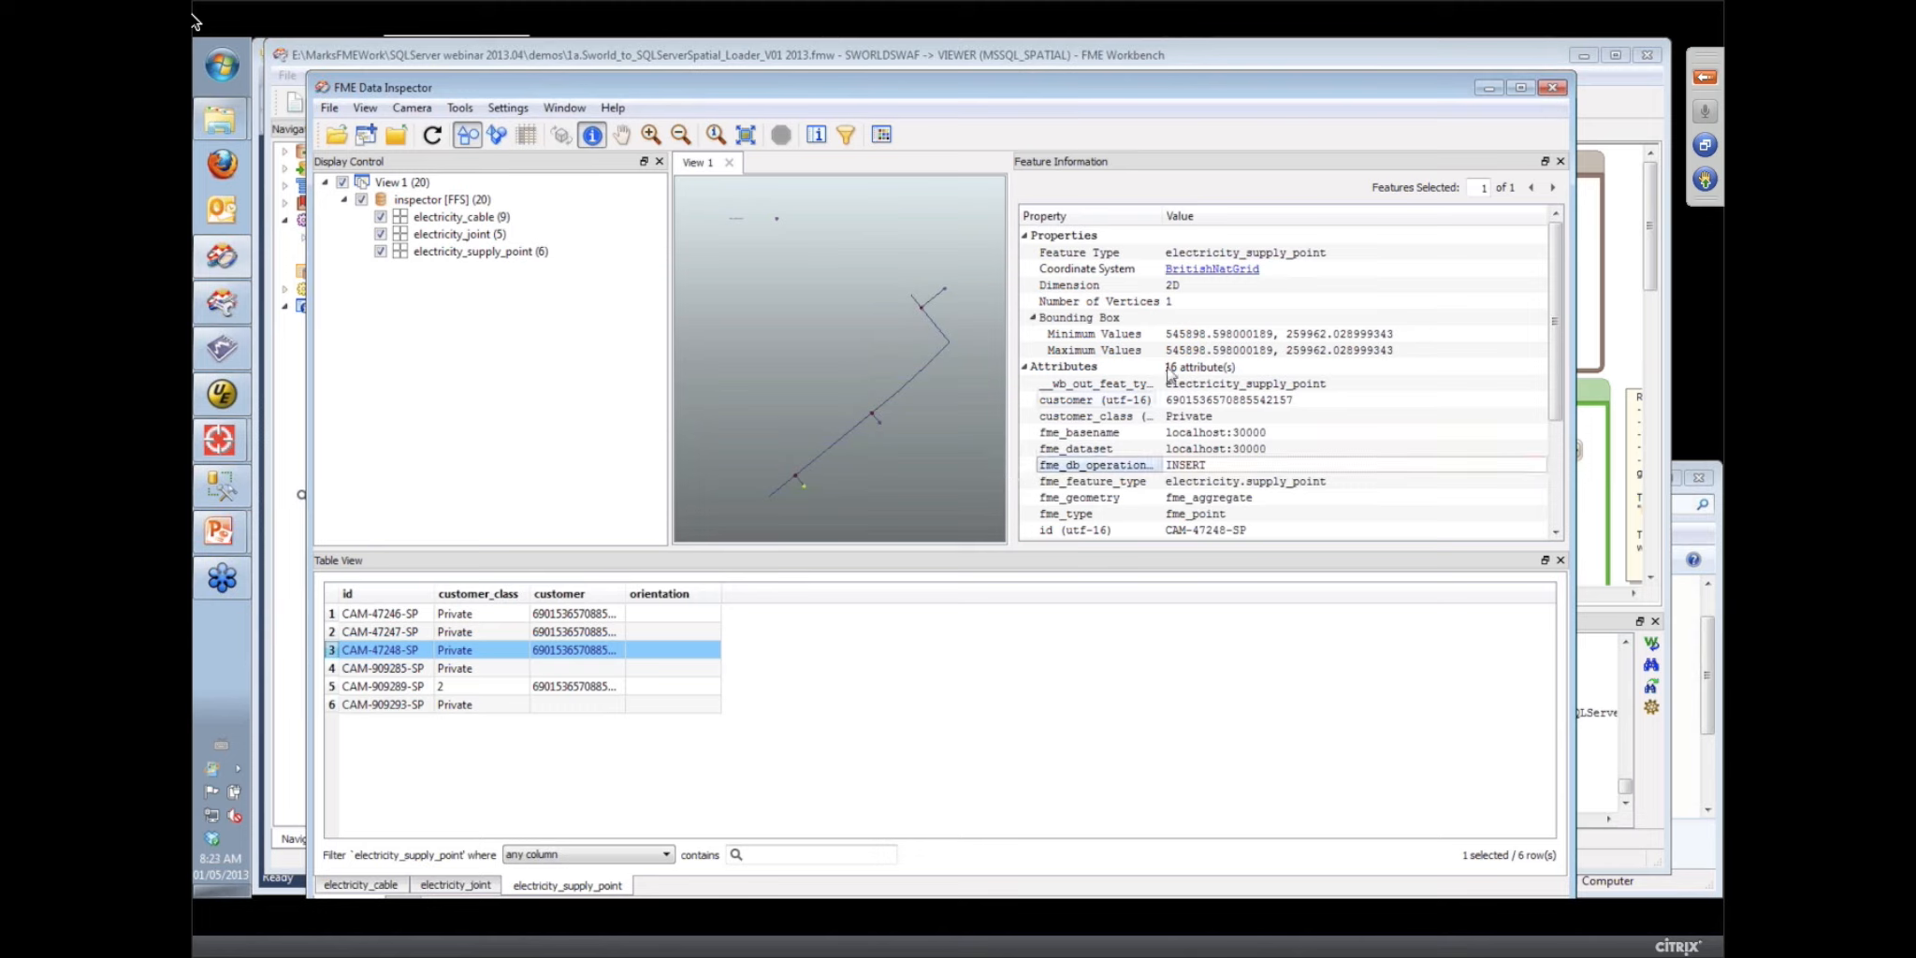
{"action": "left_click_drag", "start_coordinate": [1164, 216], "coordinate": [1192, 216]}
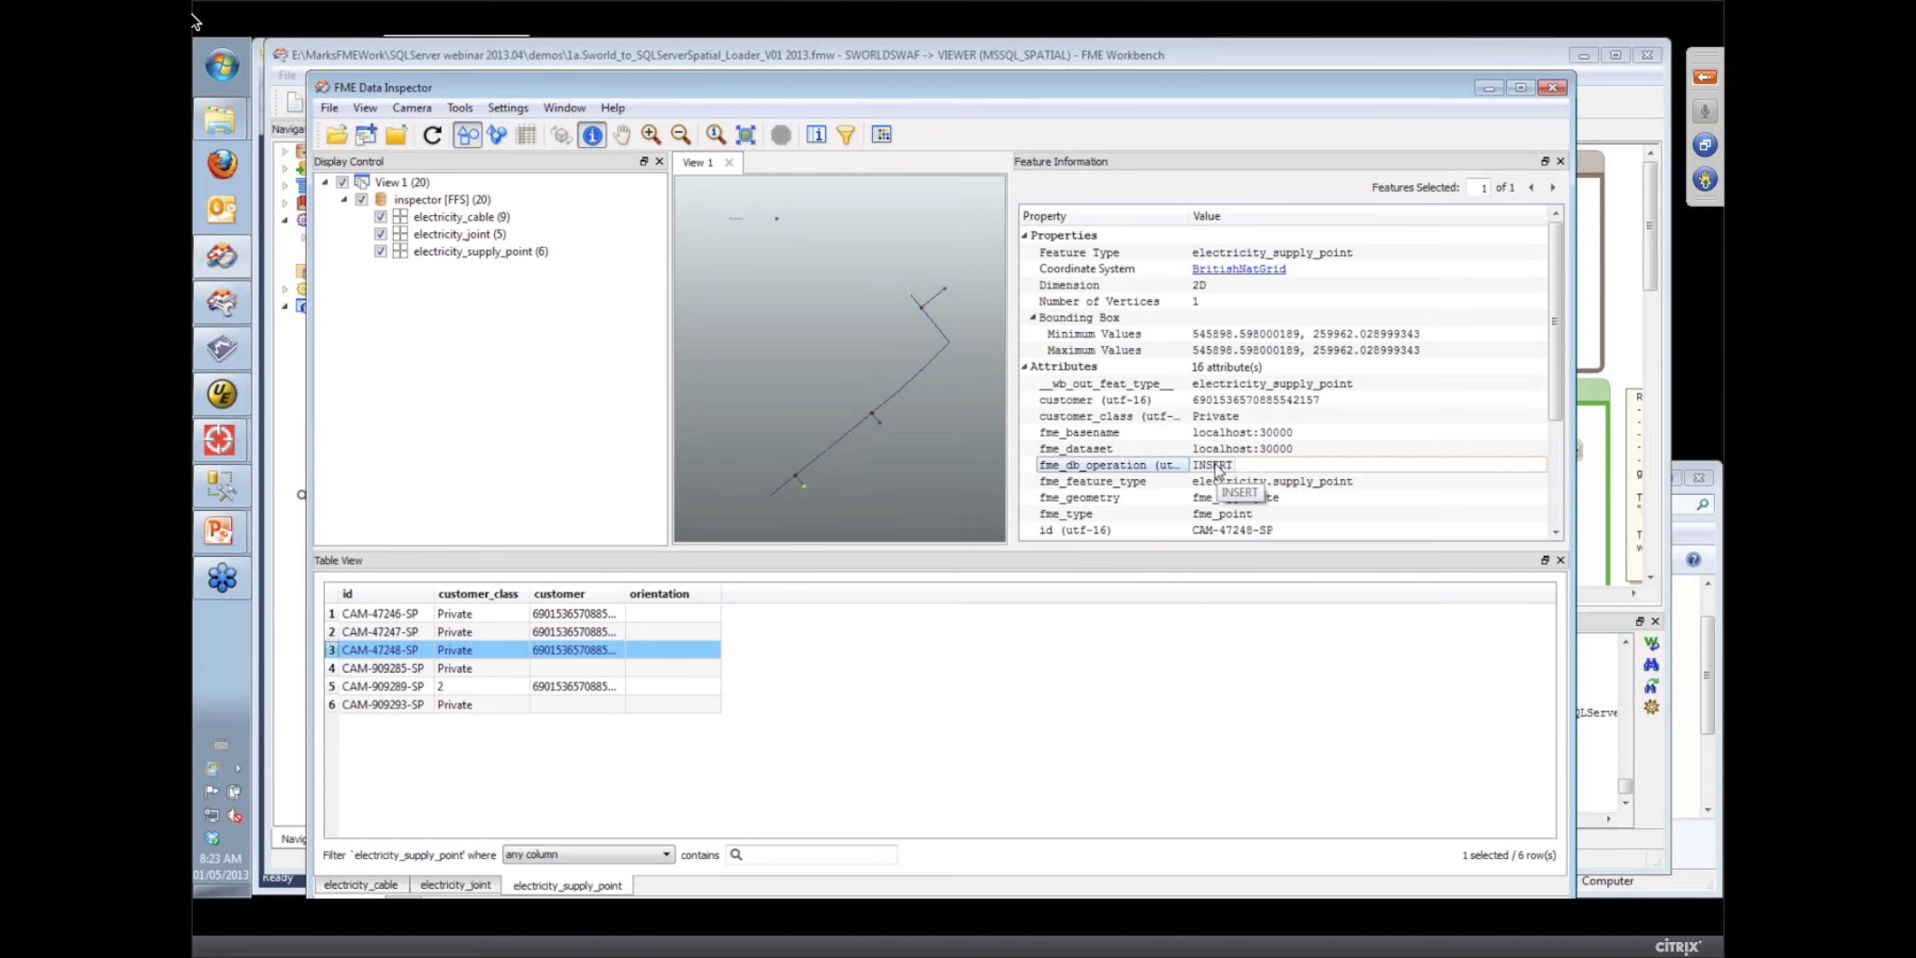
{"action": "left_click", "coordinate": [470, 713]}
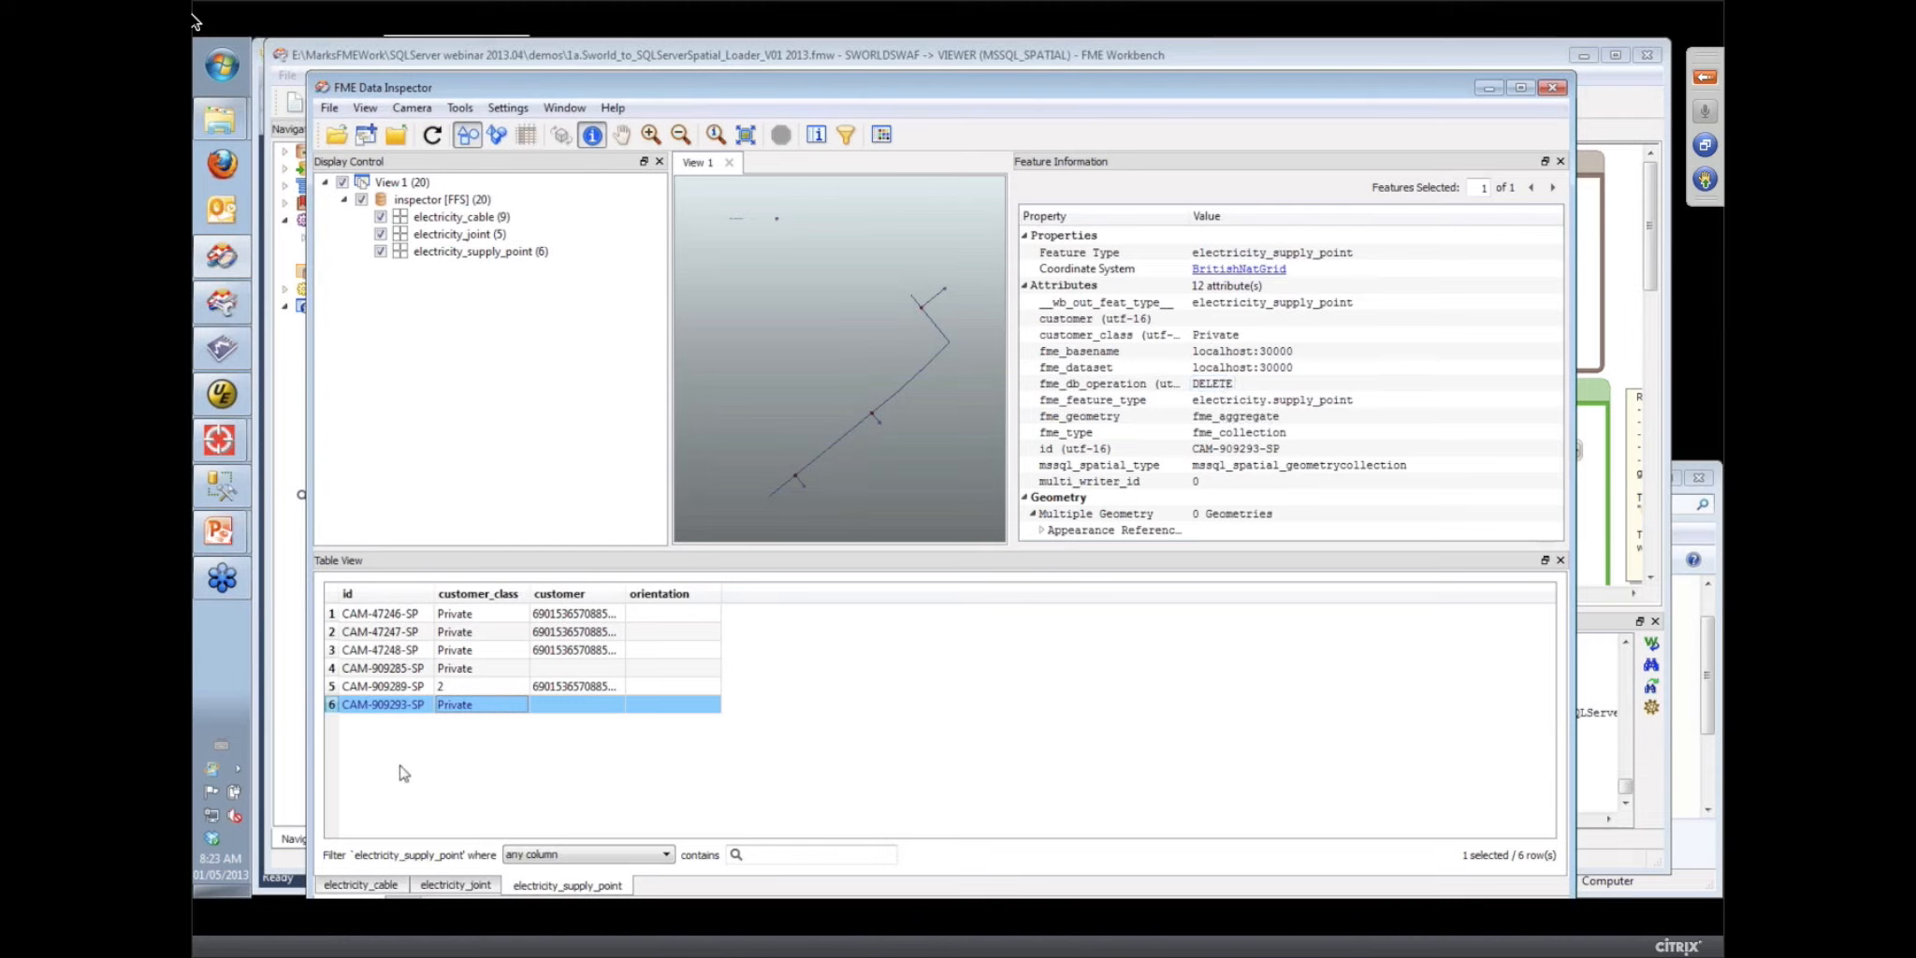
{"action": "left_click", "coordinate": [560, 652]}
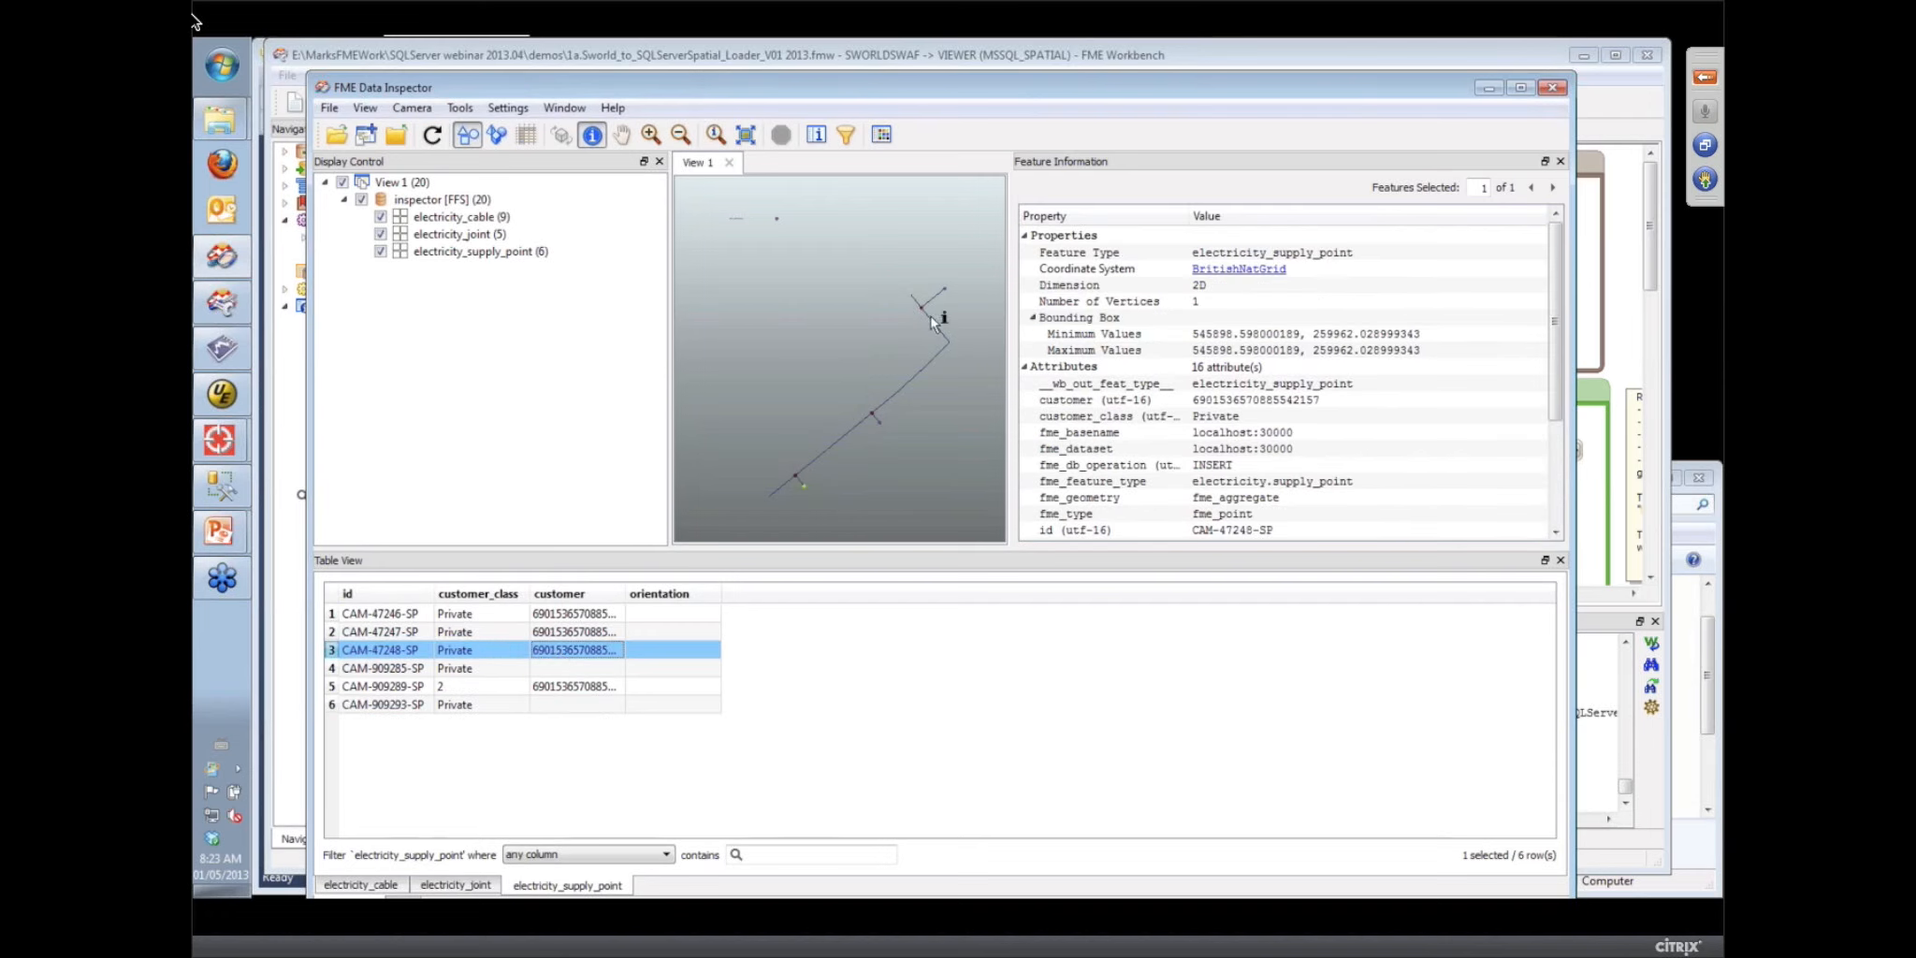
{"action": "left_click", "coordinate": [948, 285]}
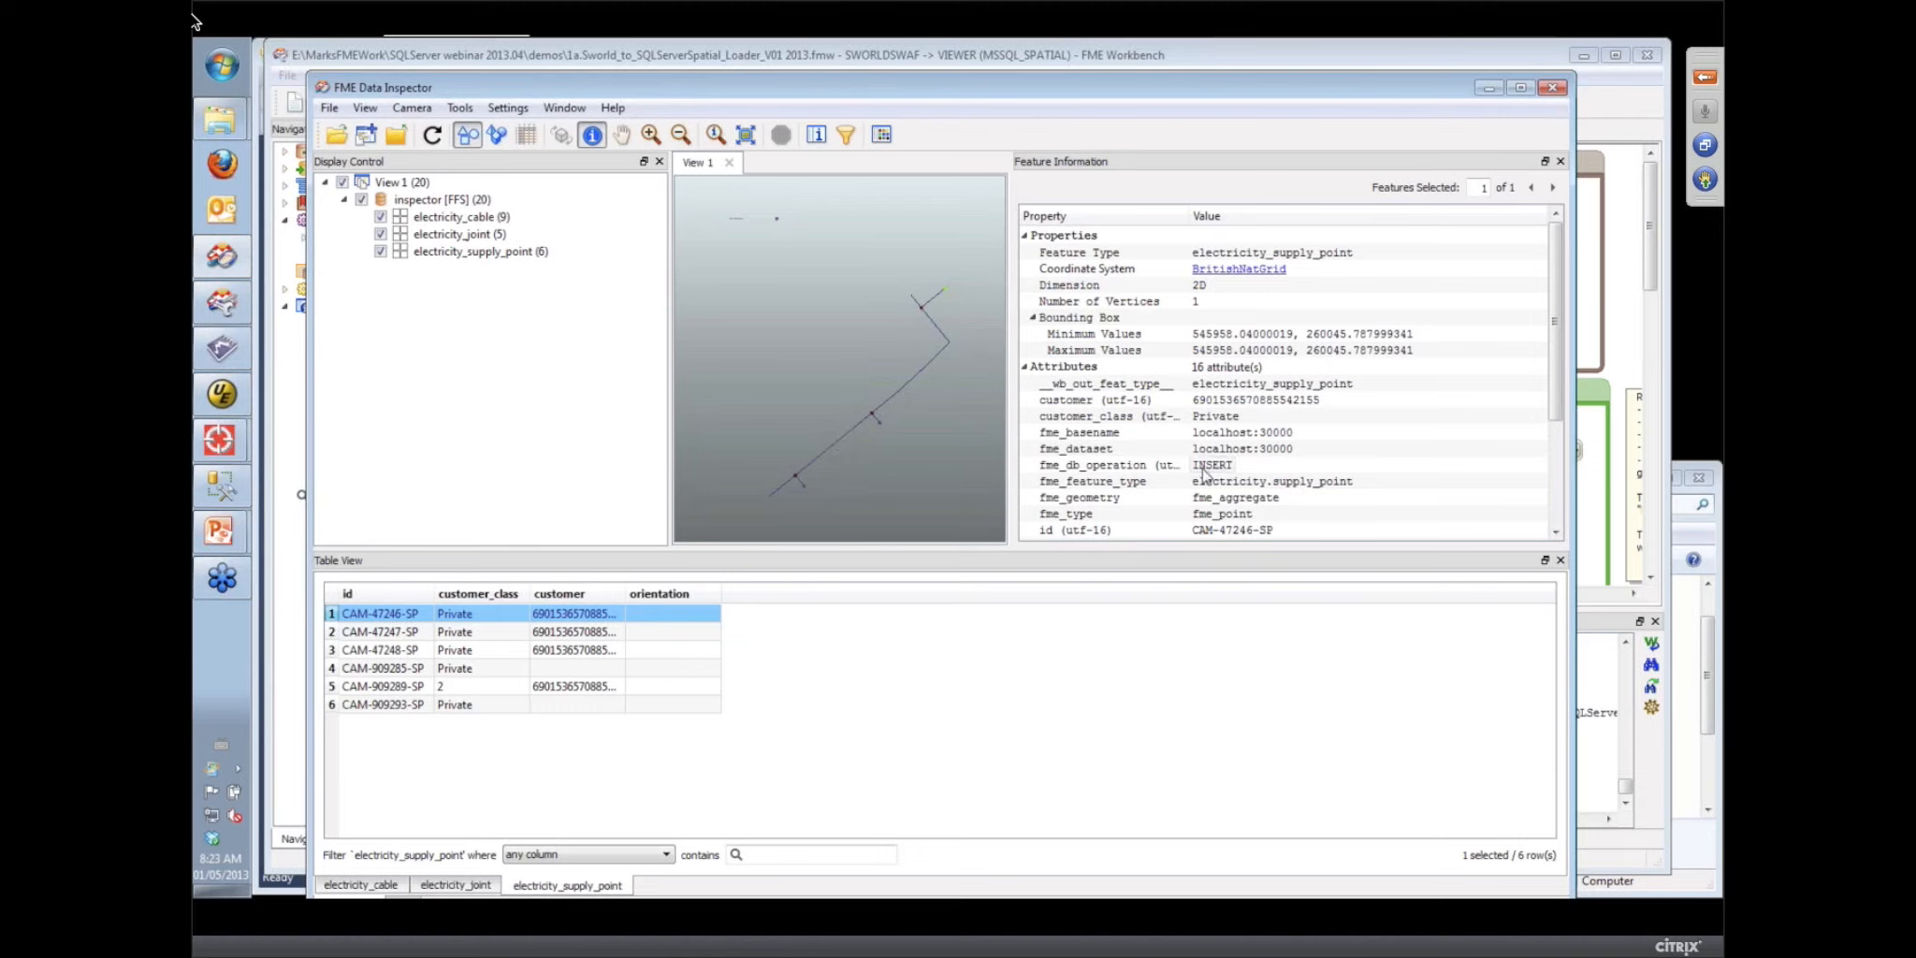
{"action": "left_click", "coordinate": [1204, 472]}
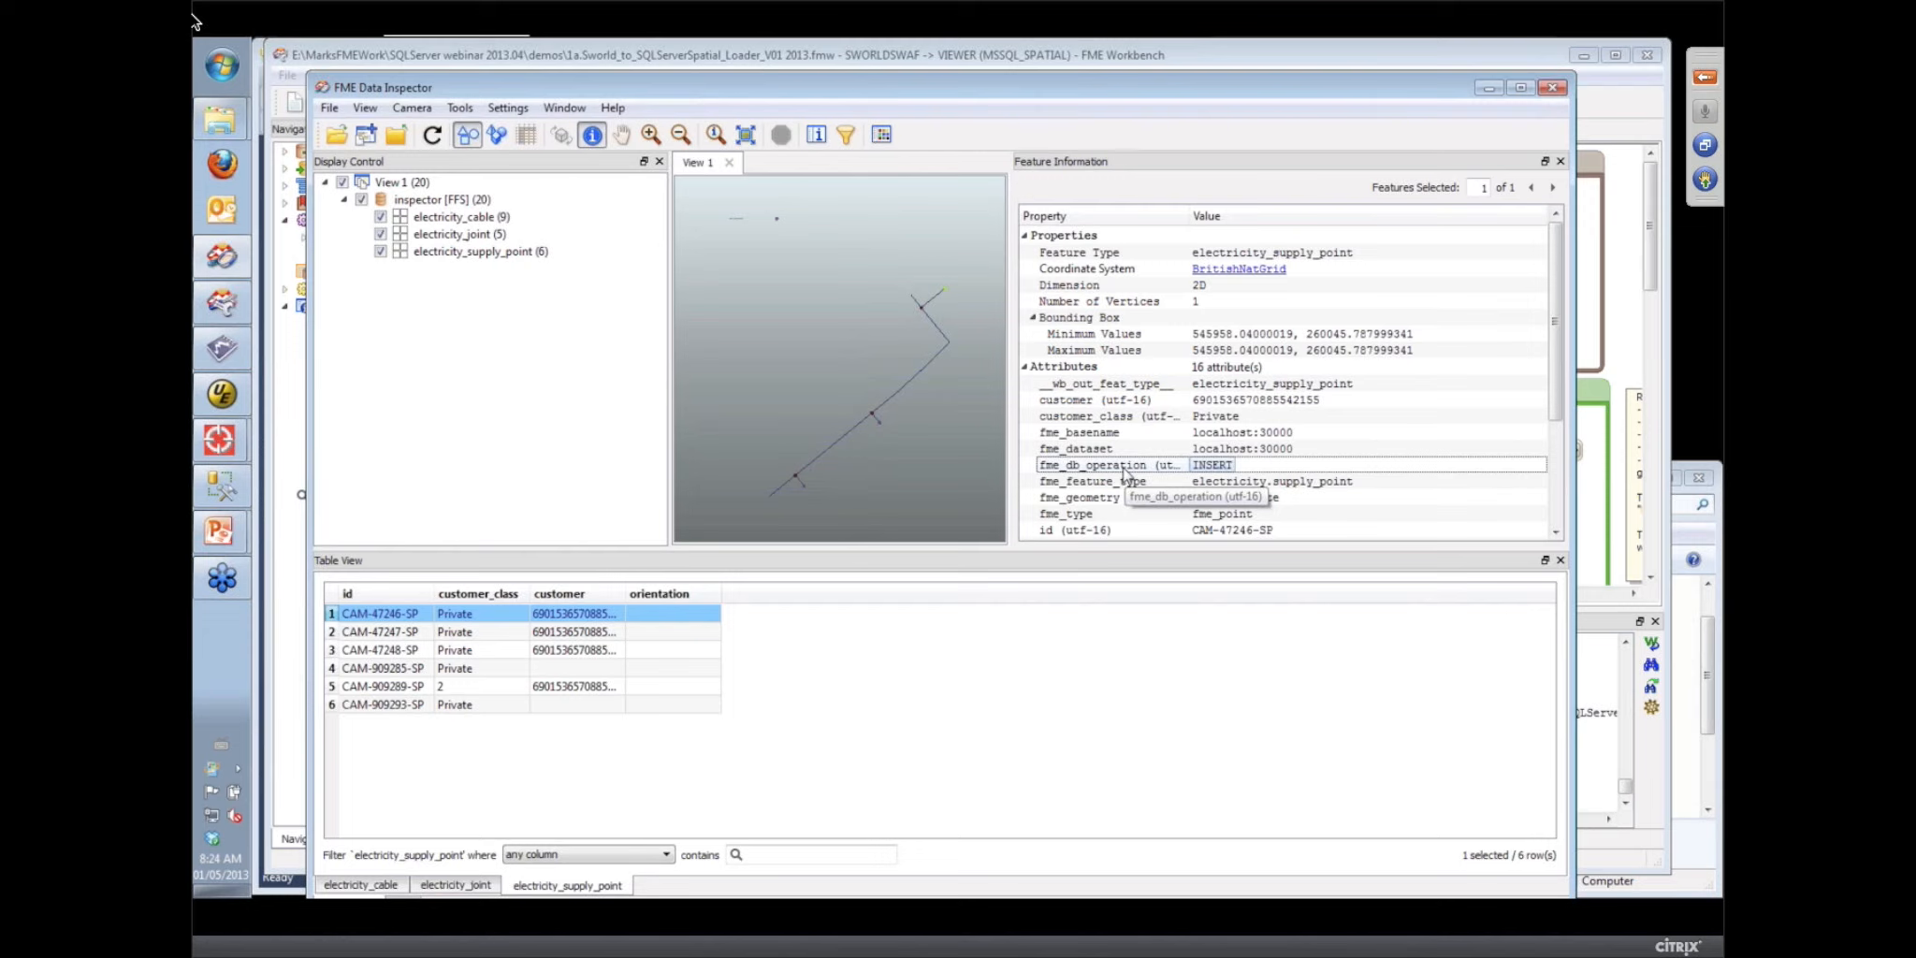
Switch to Smallworld Core to examine the source electricity network around Oak Tree Avenue, and return to the FME Workbench workspace
{"action": "left_click", "coordinate": [1231, 60]}
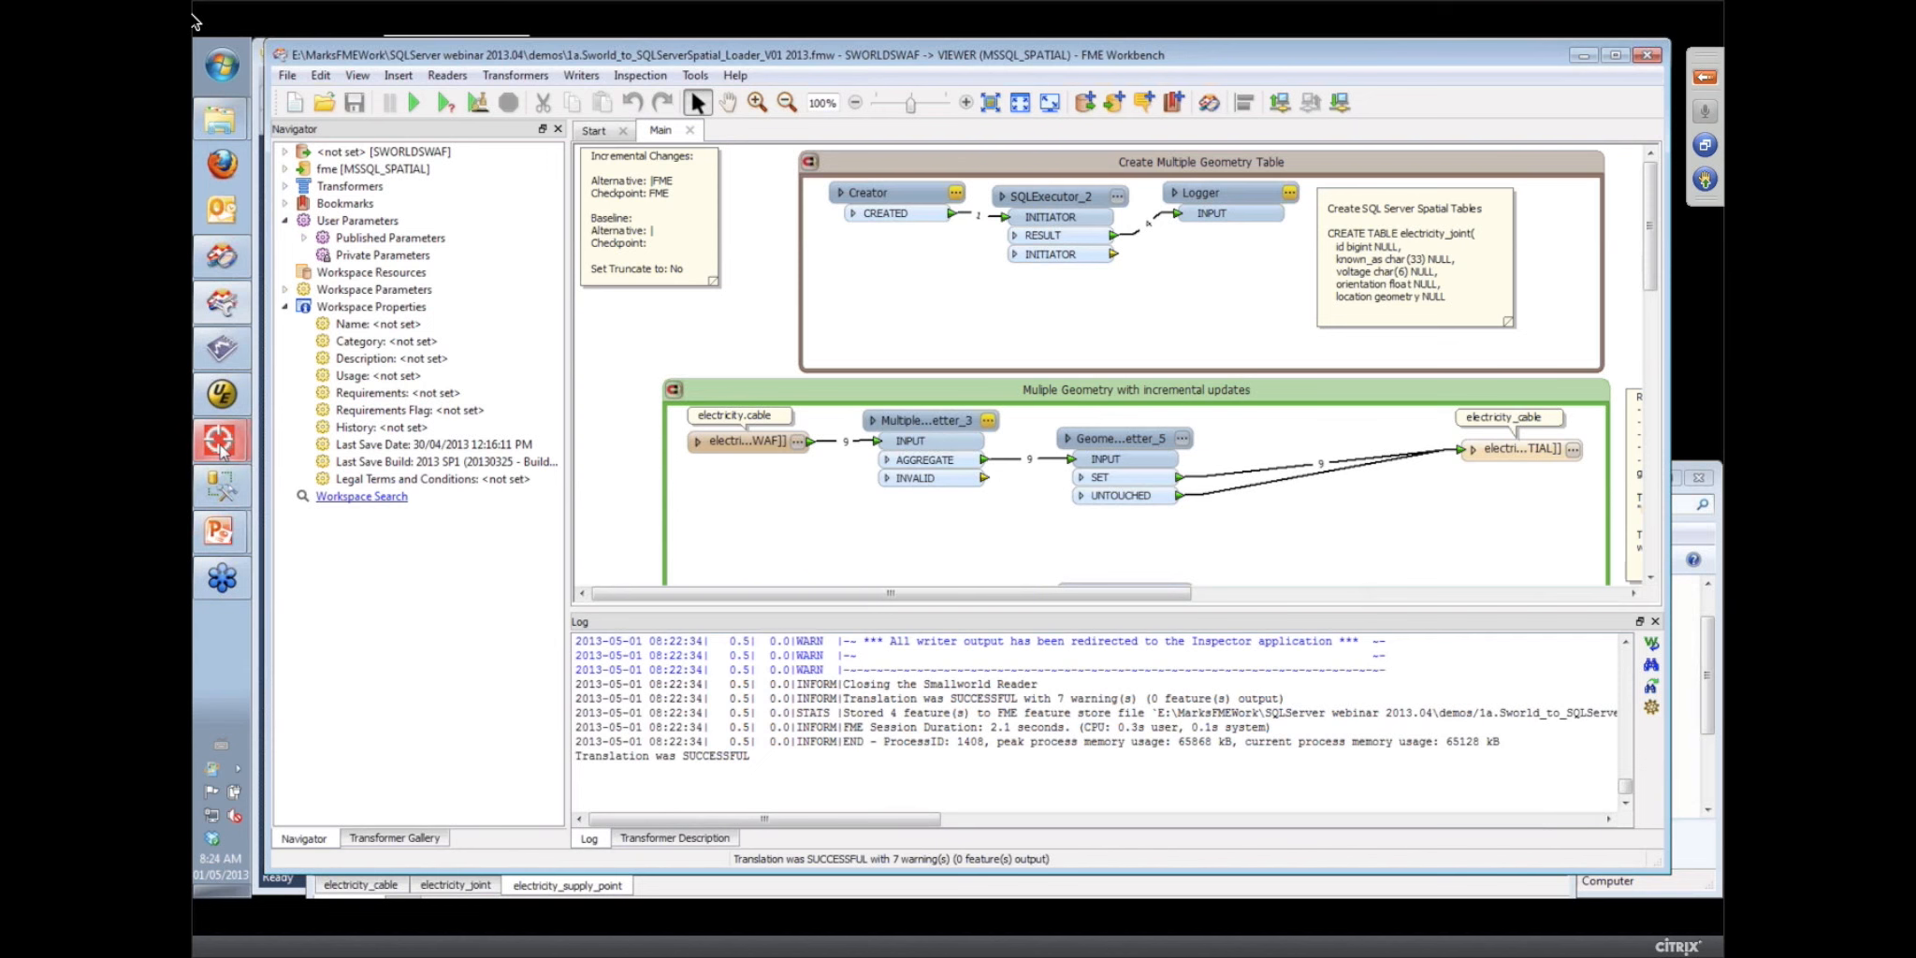
{"action": "mouse_move", "coordinate": [219, 448]}
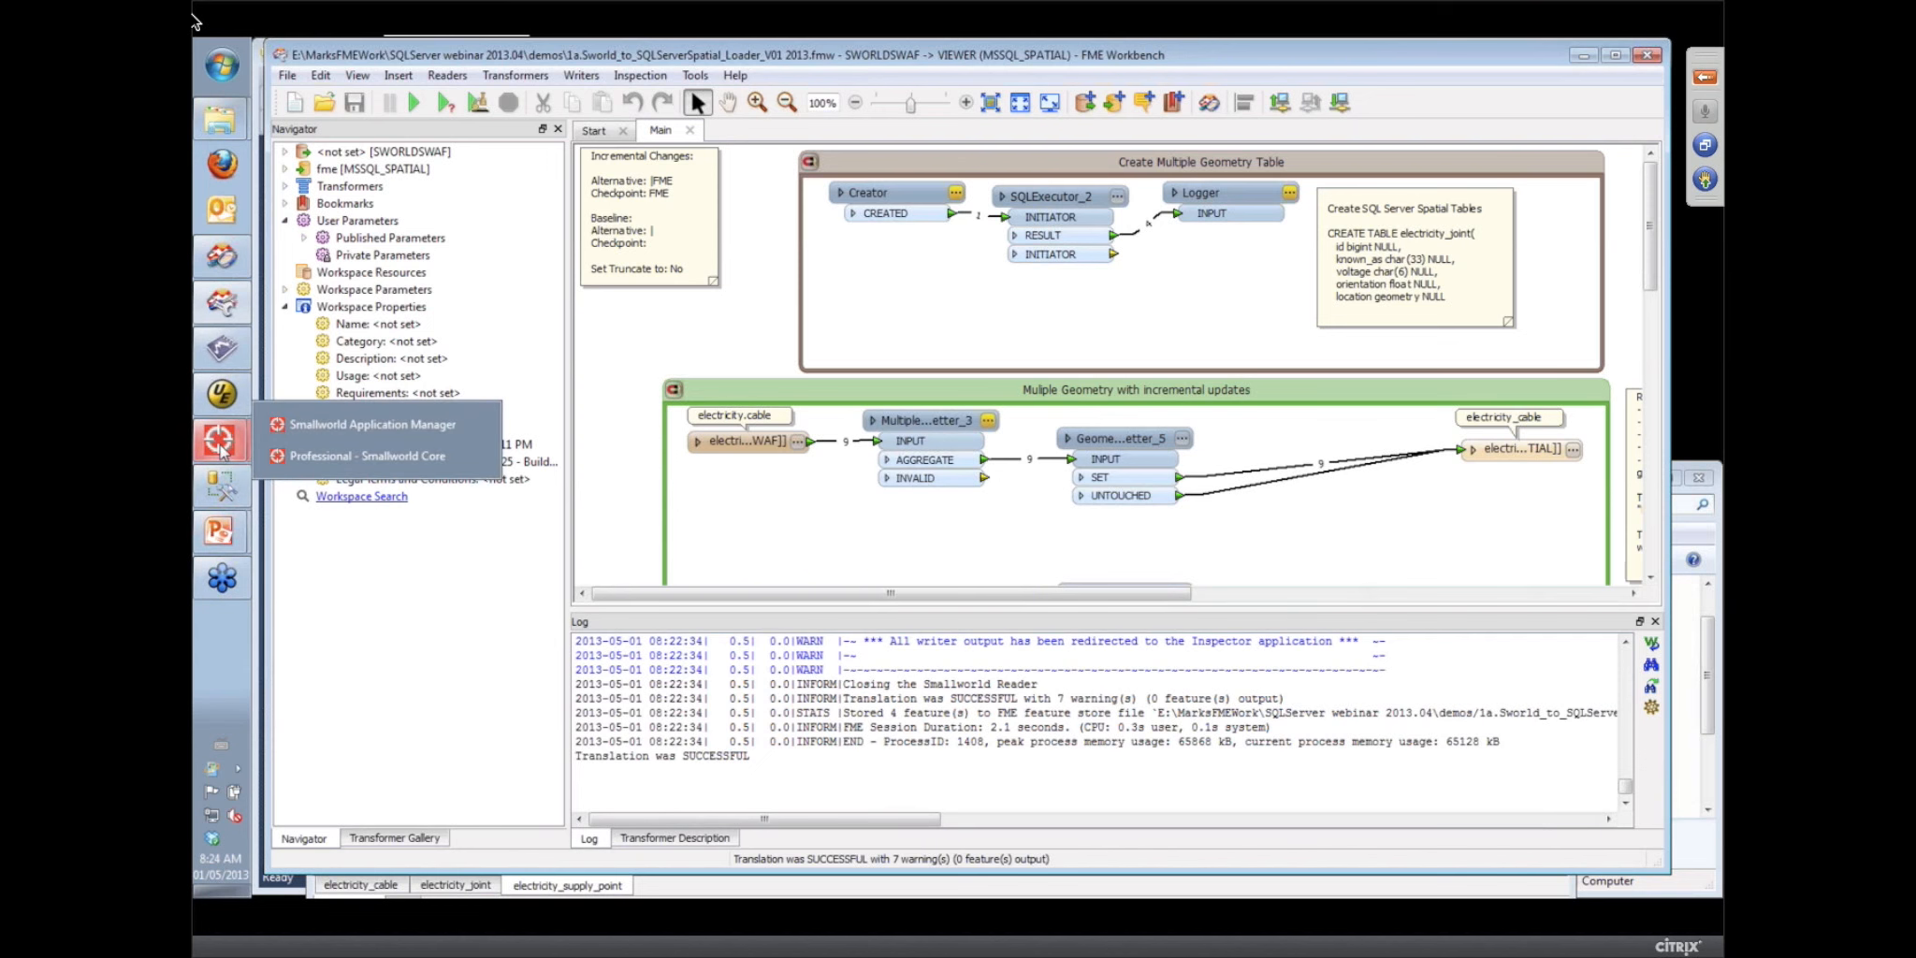
{"action": "left_click", "coordinate": [304, 458]}
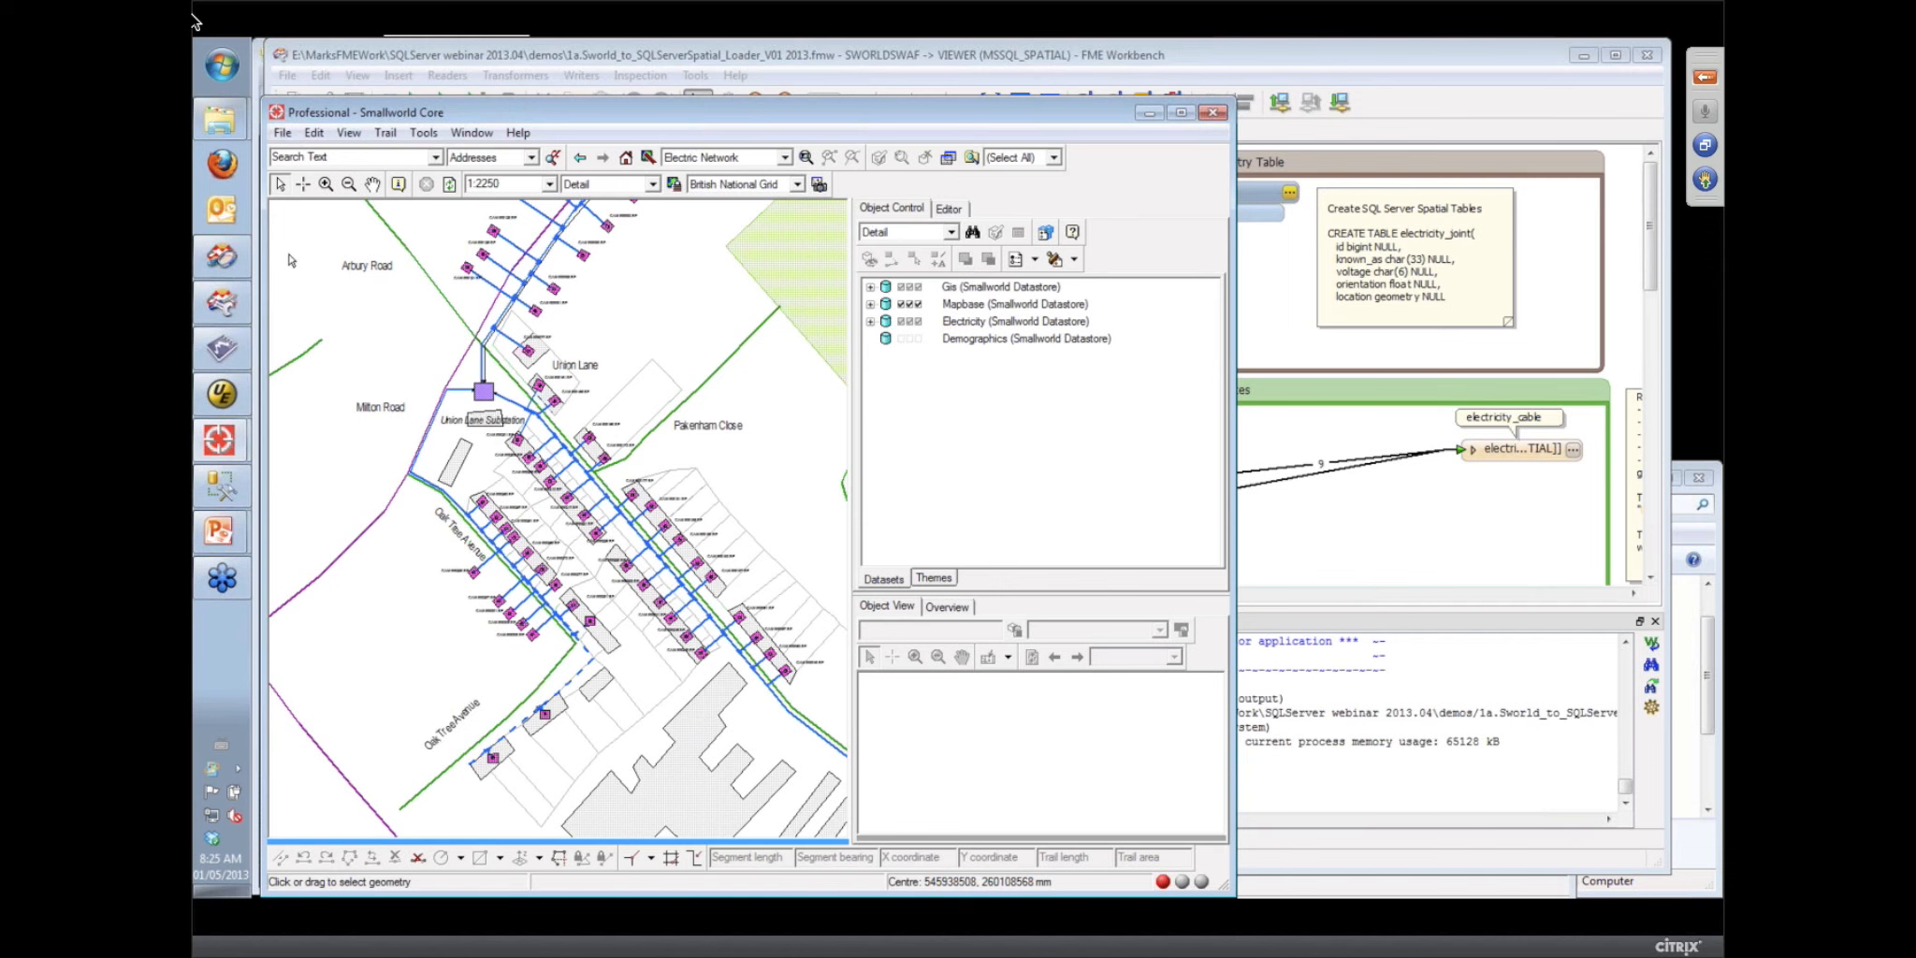
{"action": "left_click", "coordinate": [1150, 114]}
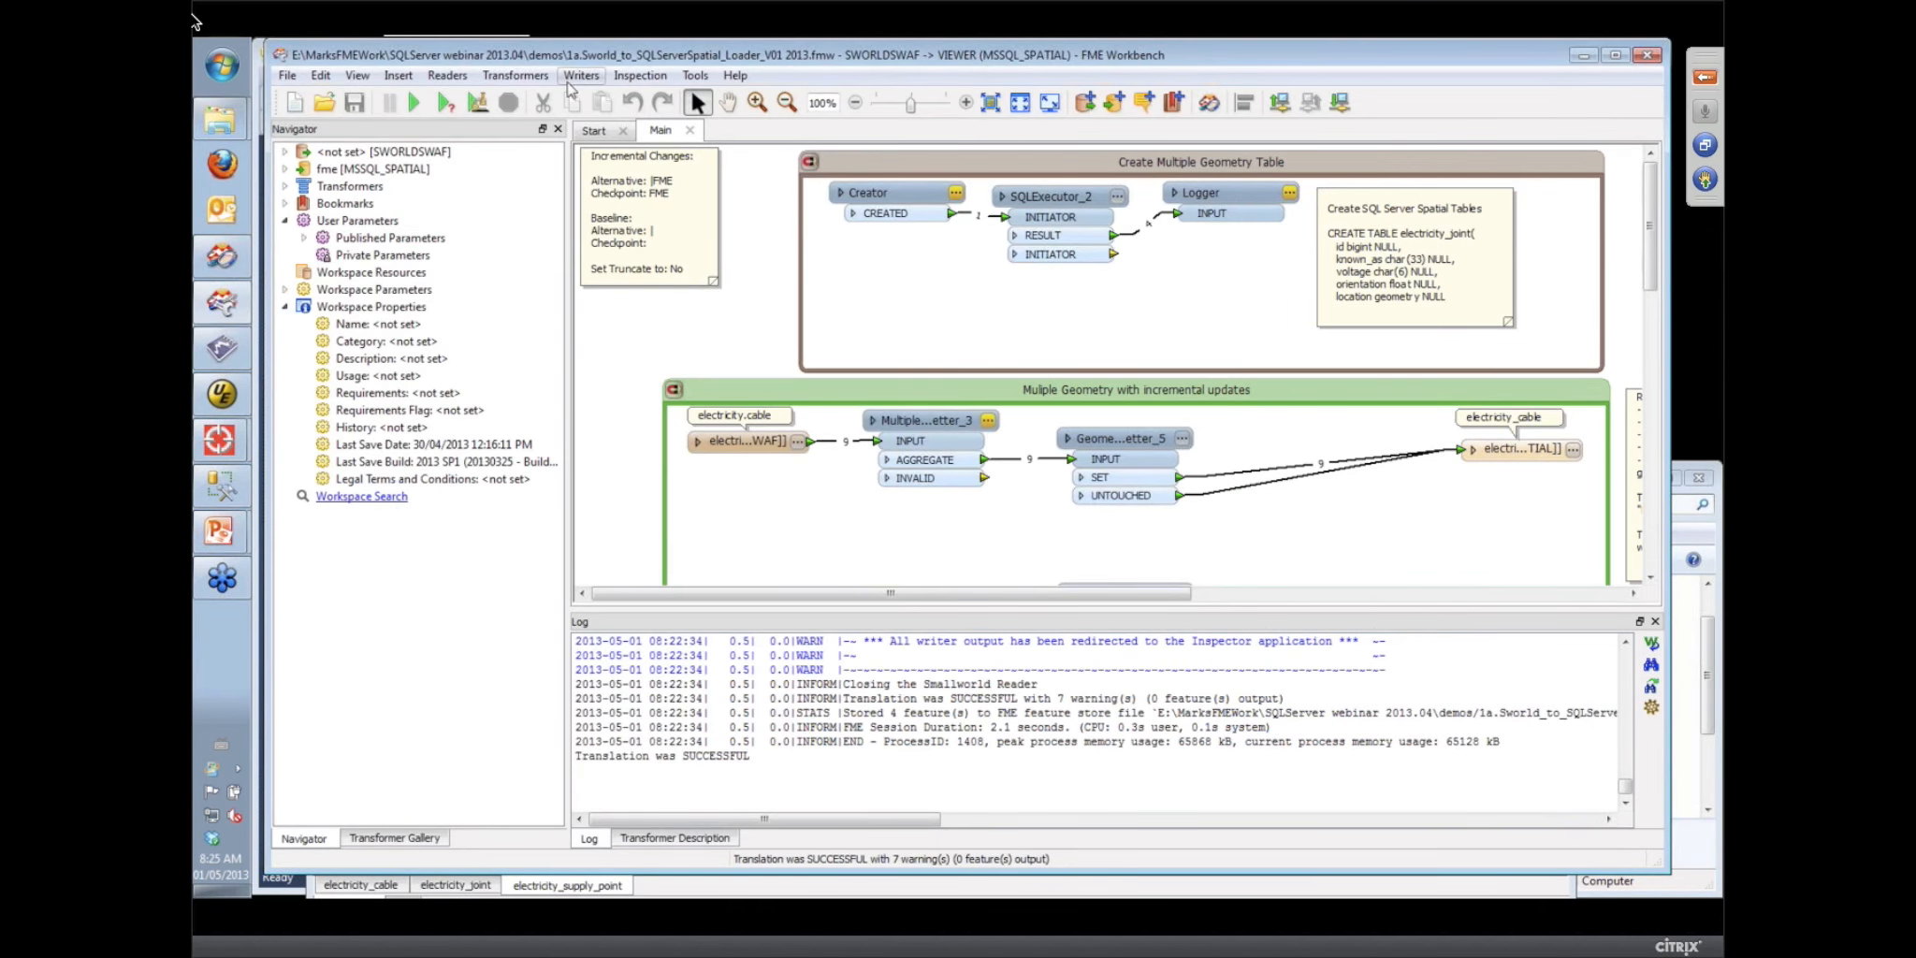
Turn off redirection of the writers' output to the inspection application and select the incremental changes annotation
{"action": "left_click", "coordinate": [581, 75]}
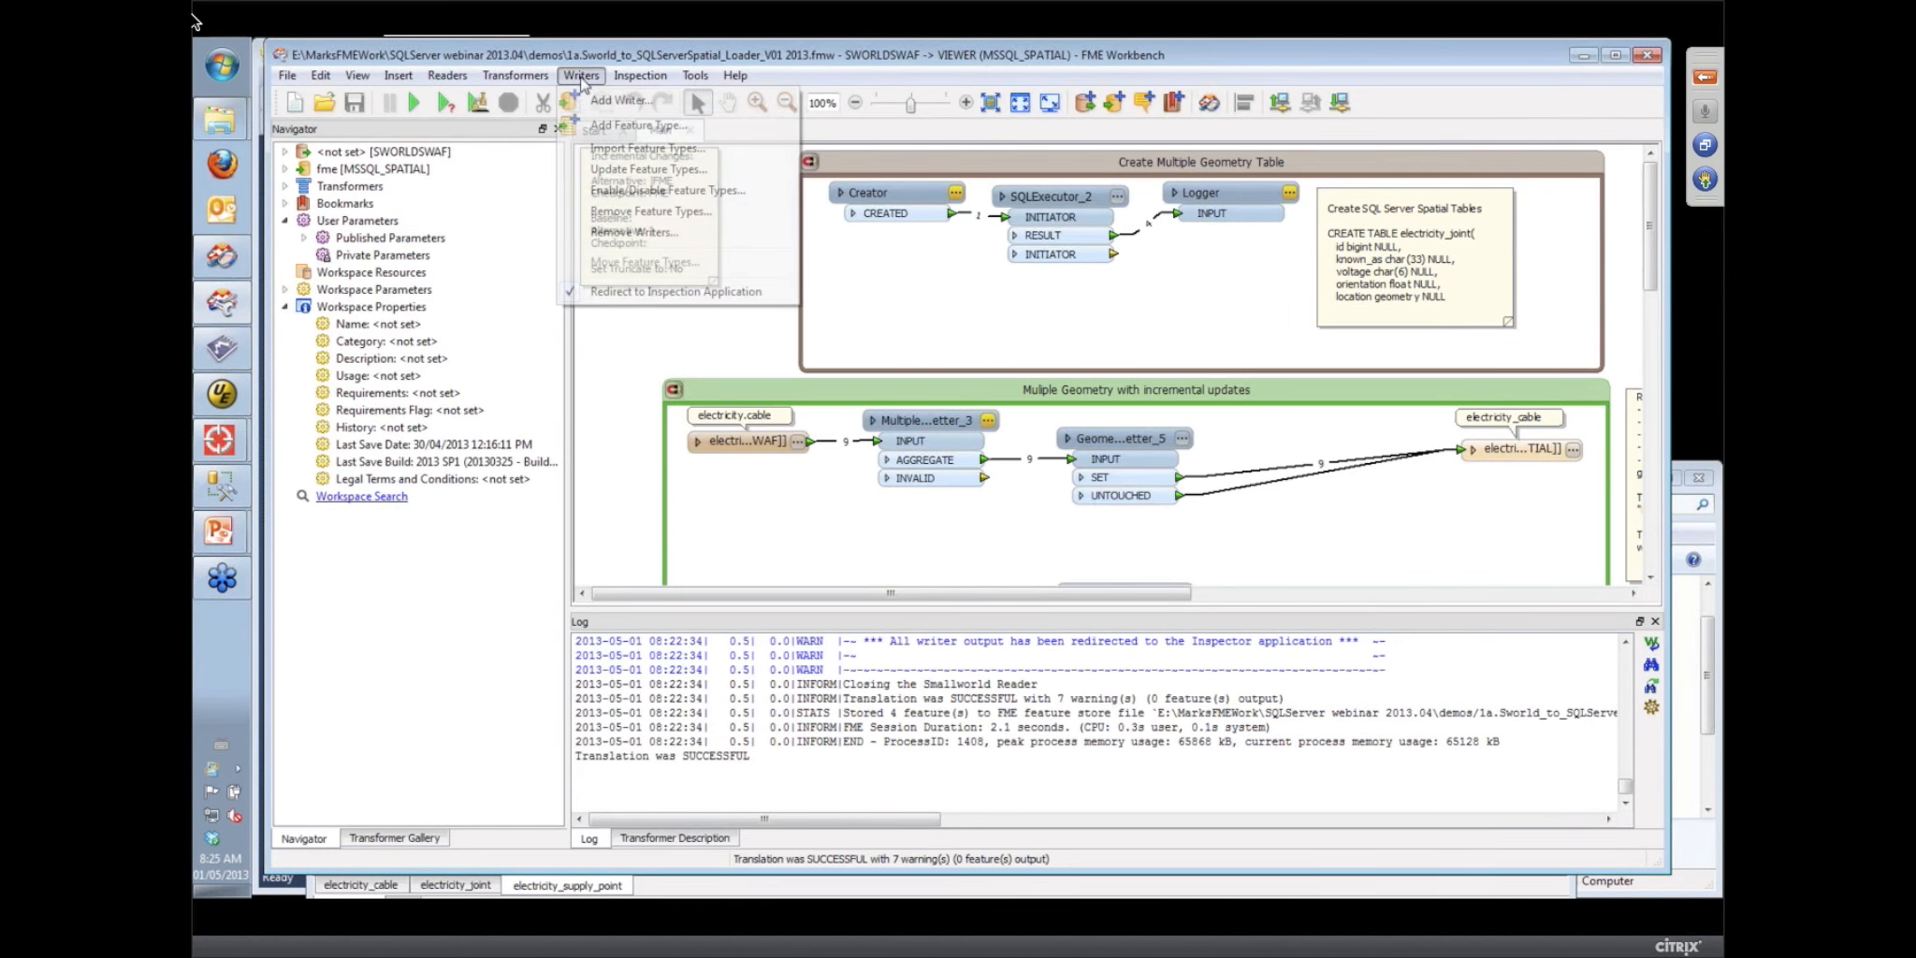
{"action": "left_click", "coordinate": [633, 296]}
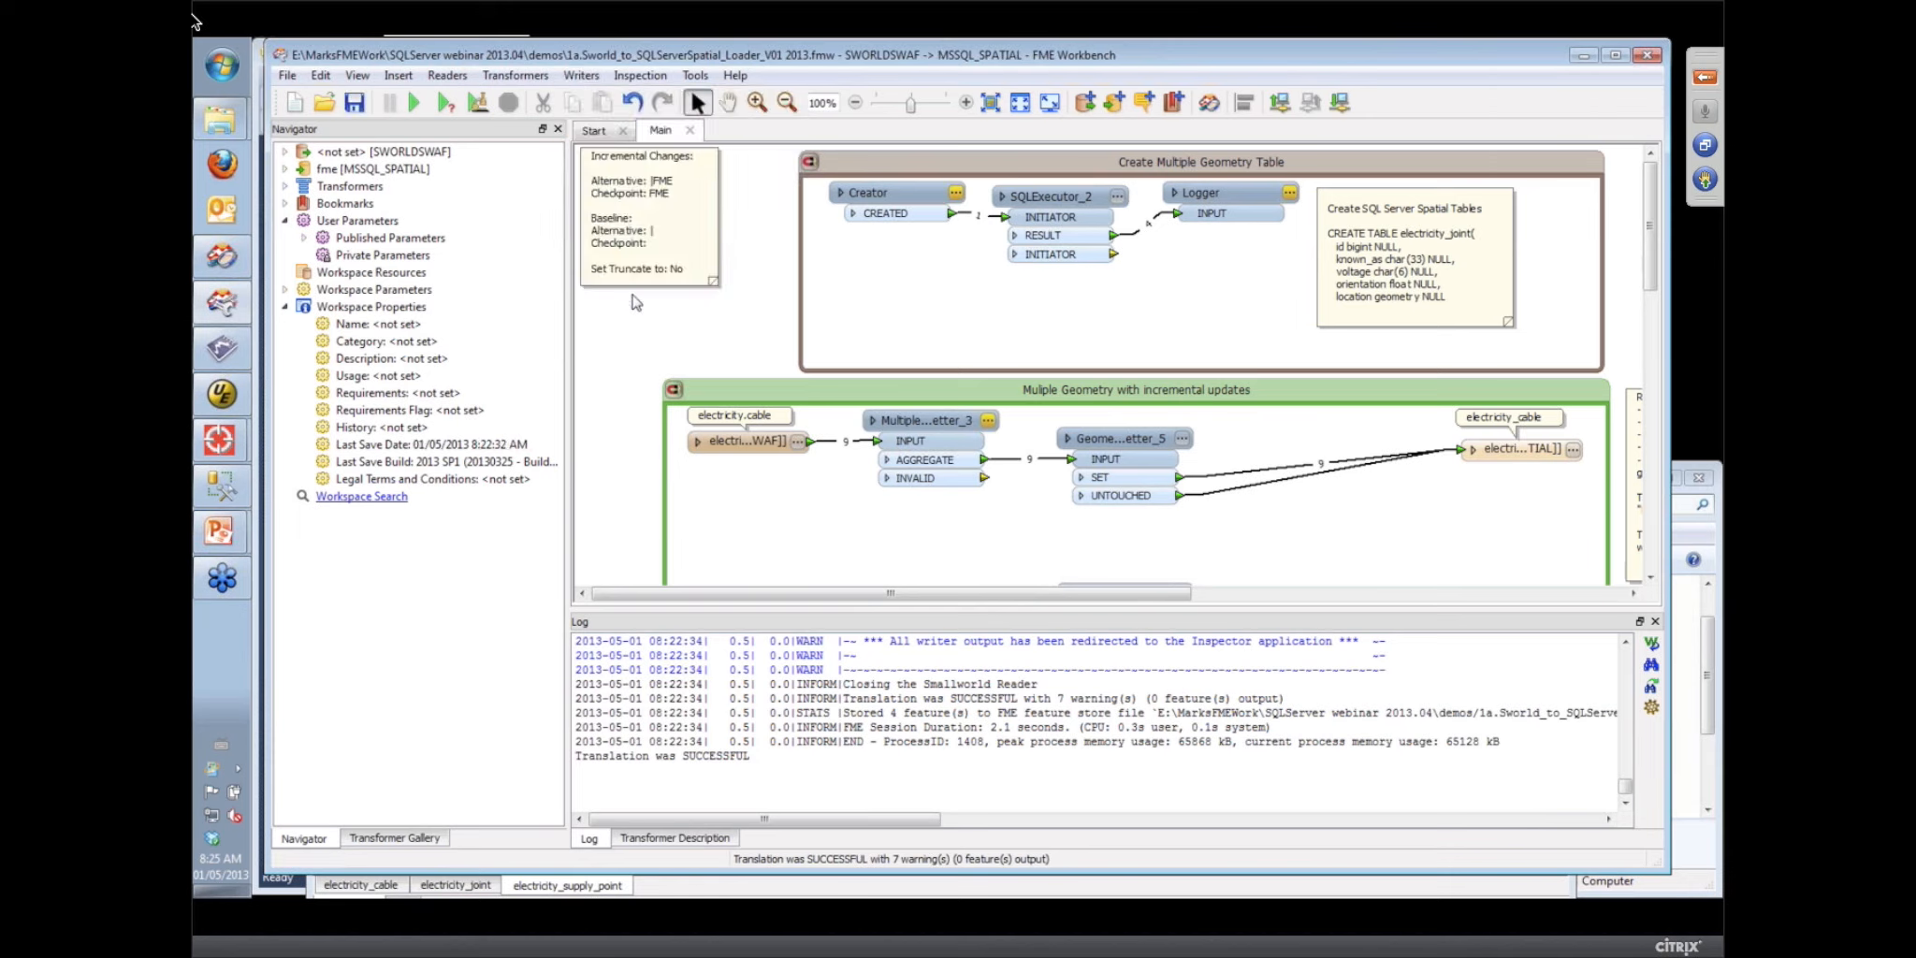
{"action": "left_click", "coordinate": [636, 279]}
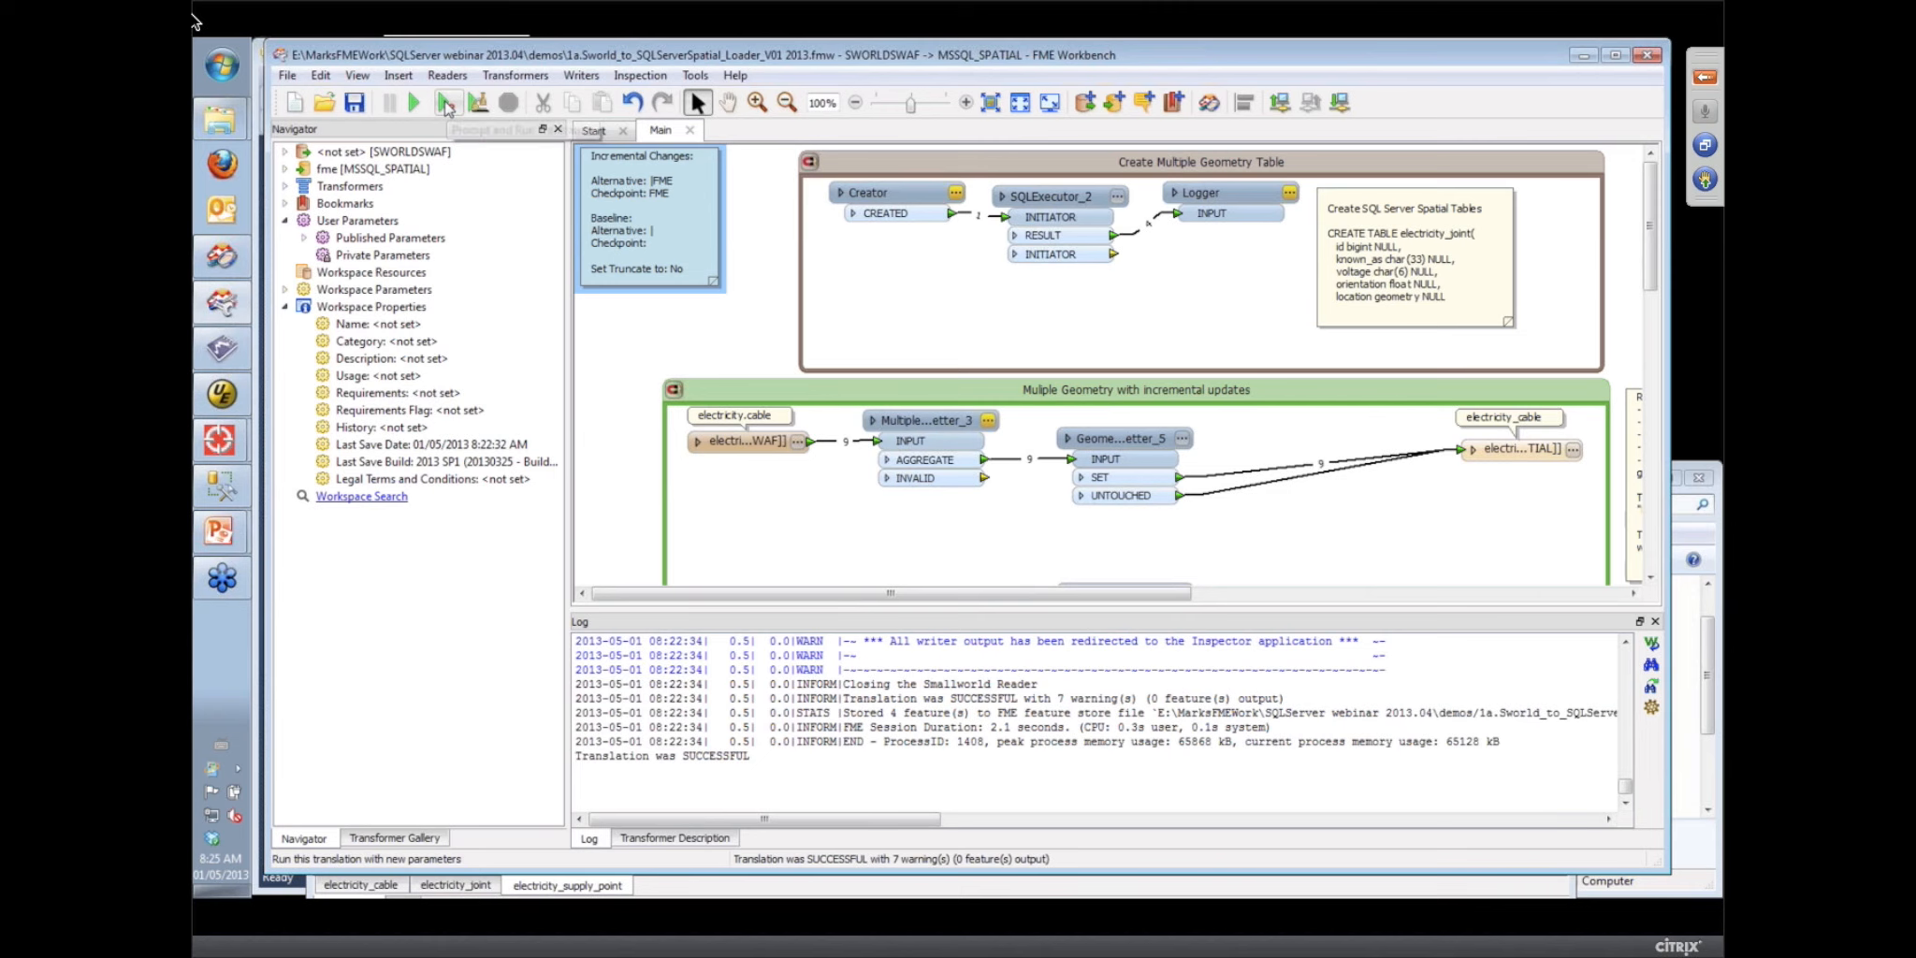
Switch to FME Data Inspector and set up a dataset to view in Microsoft SQL Server Spatial format
{"action": "left_click", "coordinate": [222, 260]}
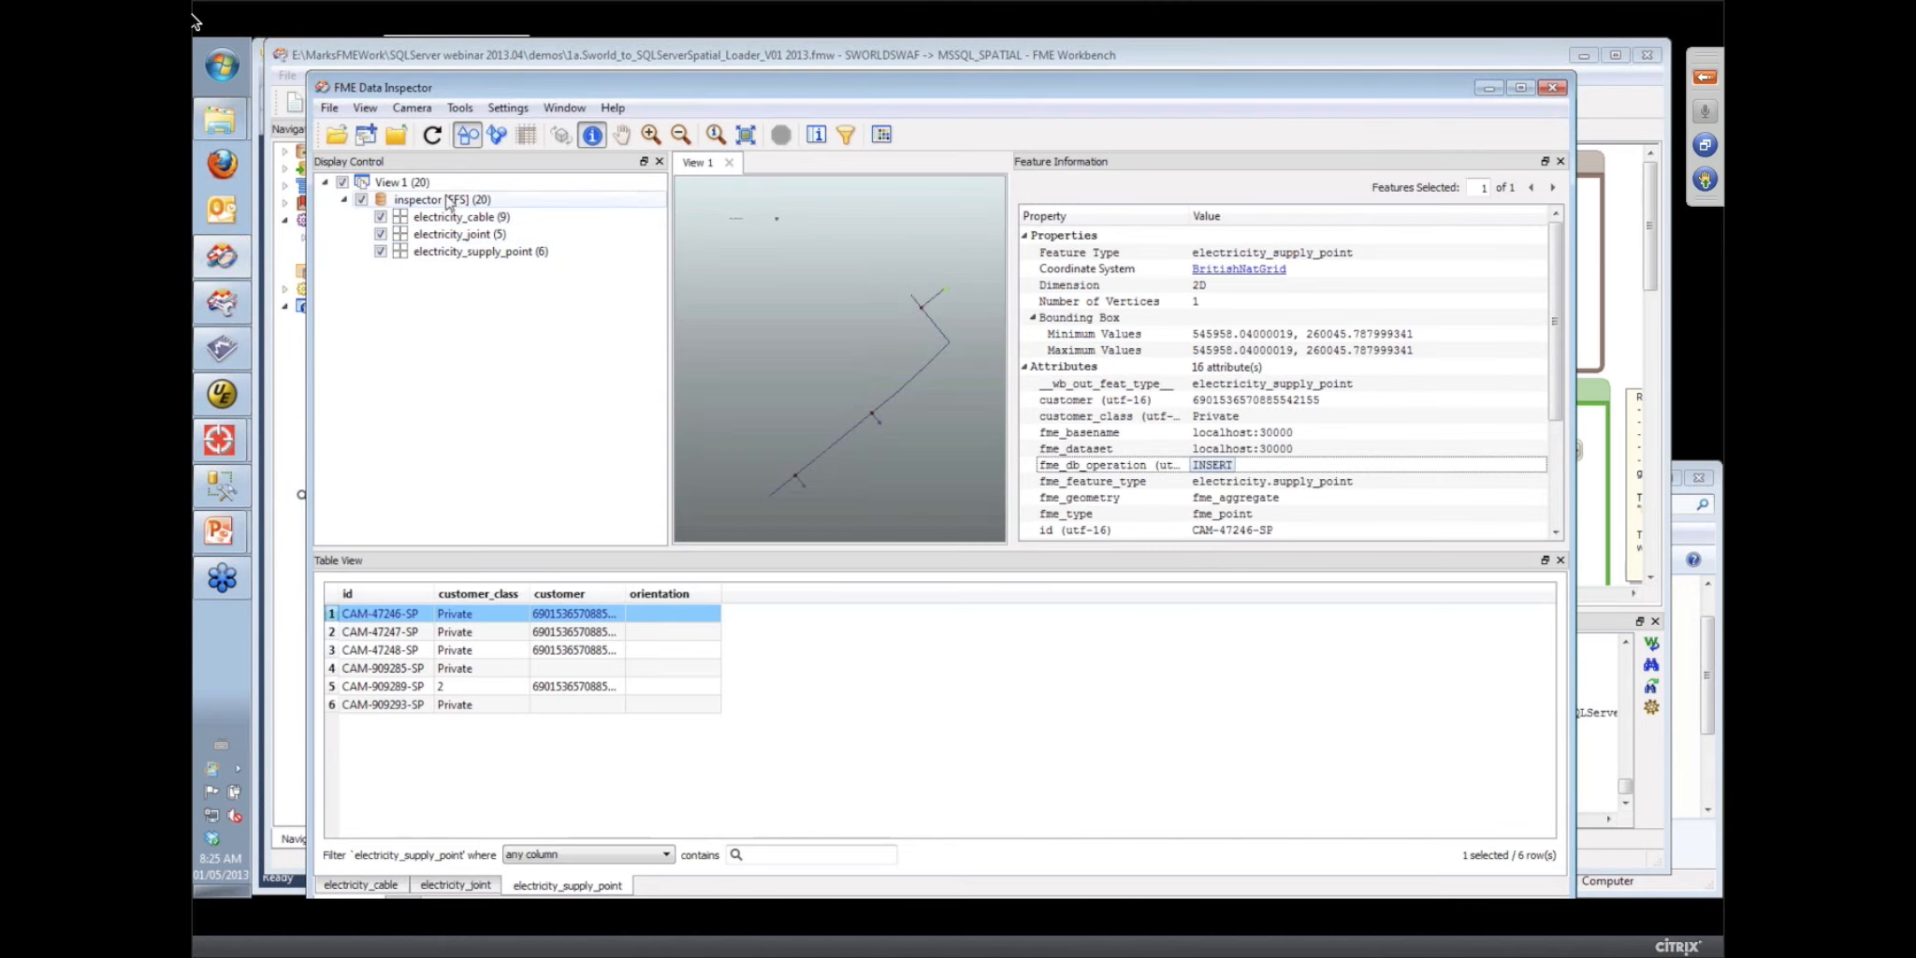
{"action": "left_click", "coordinate": [336, 134]}
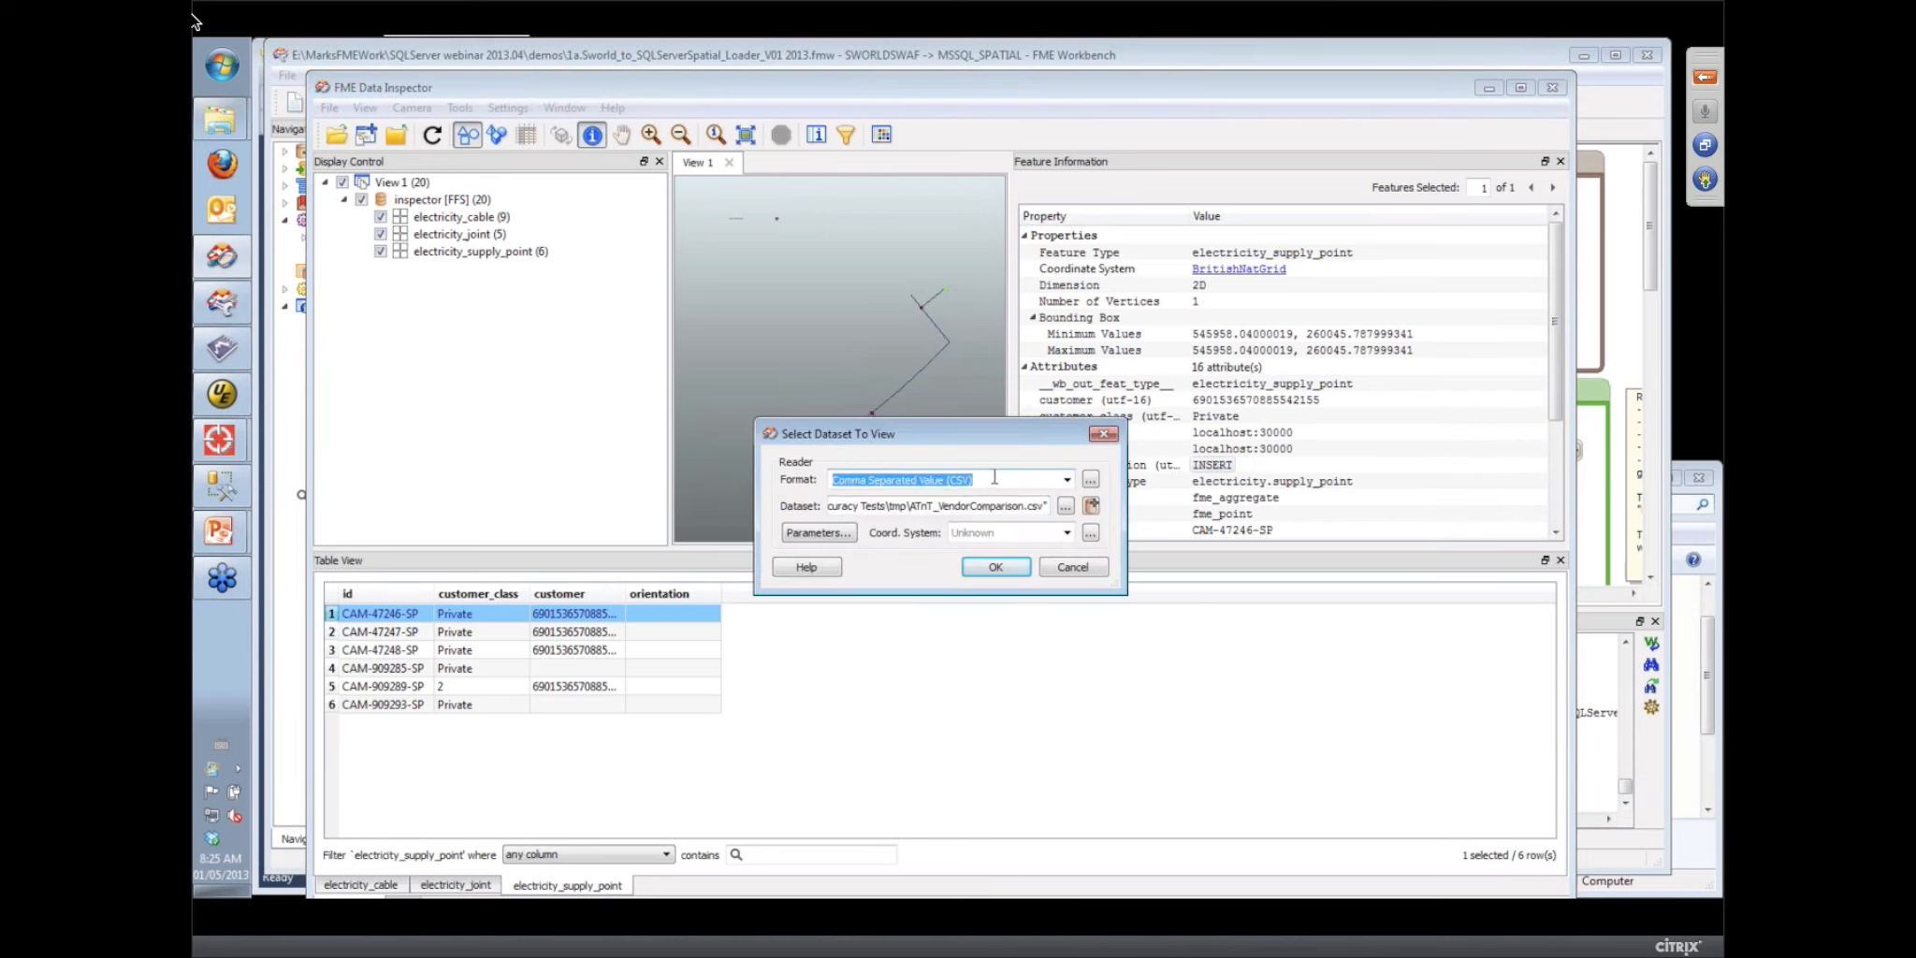
{"action": "type", "text": "sql"}
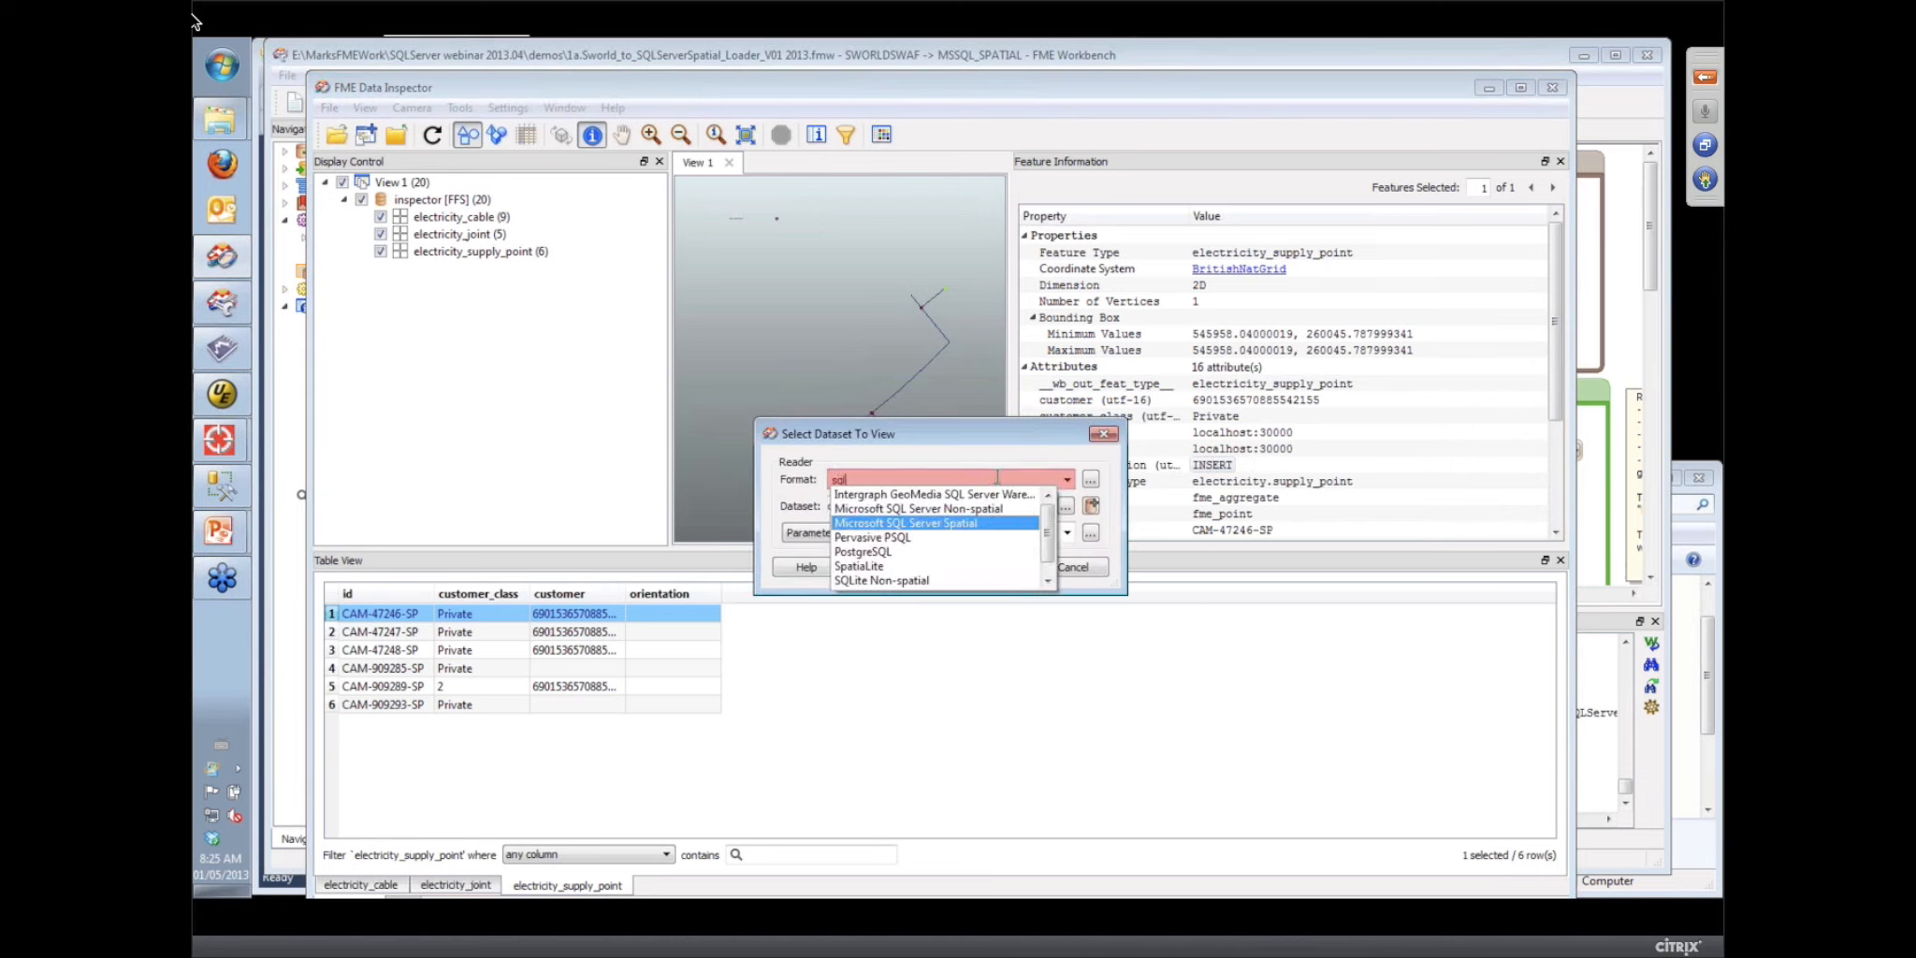
{"action": "left_click", "coordinate": [990, 524]}
{"action": "double_click", "coordinate": [861, 507]}
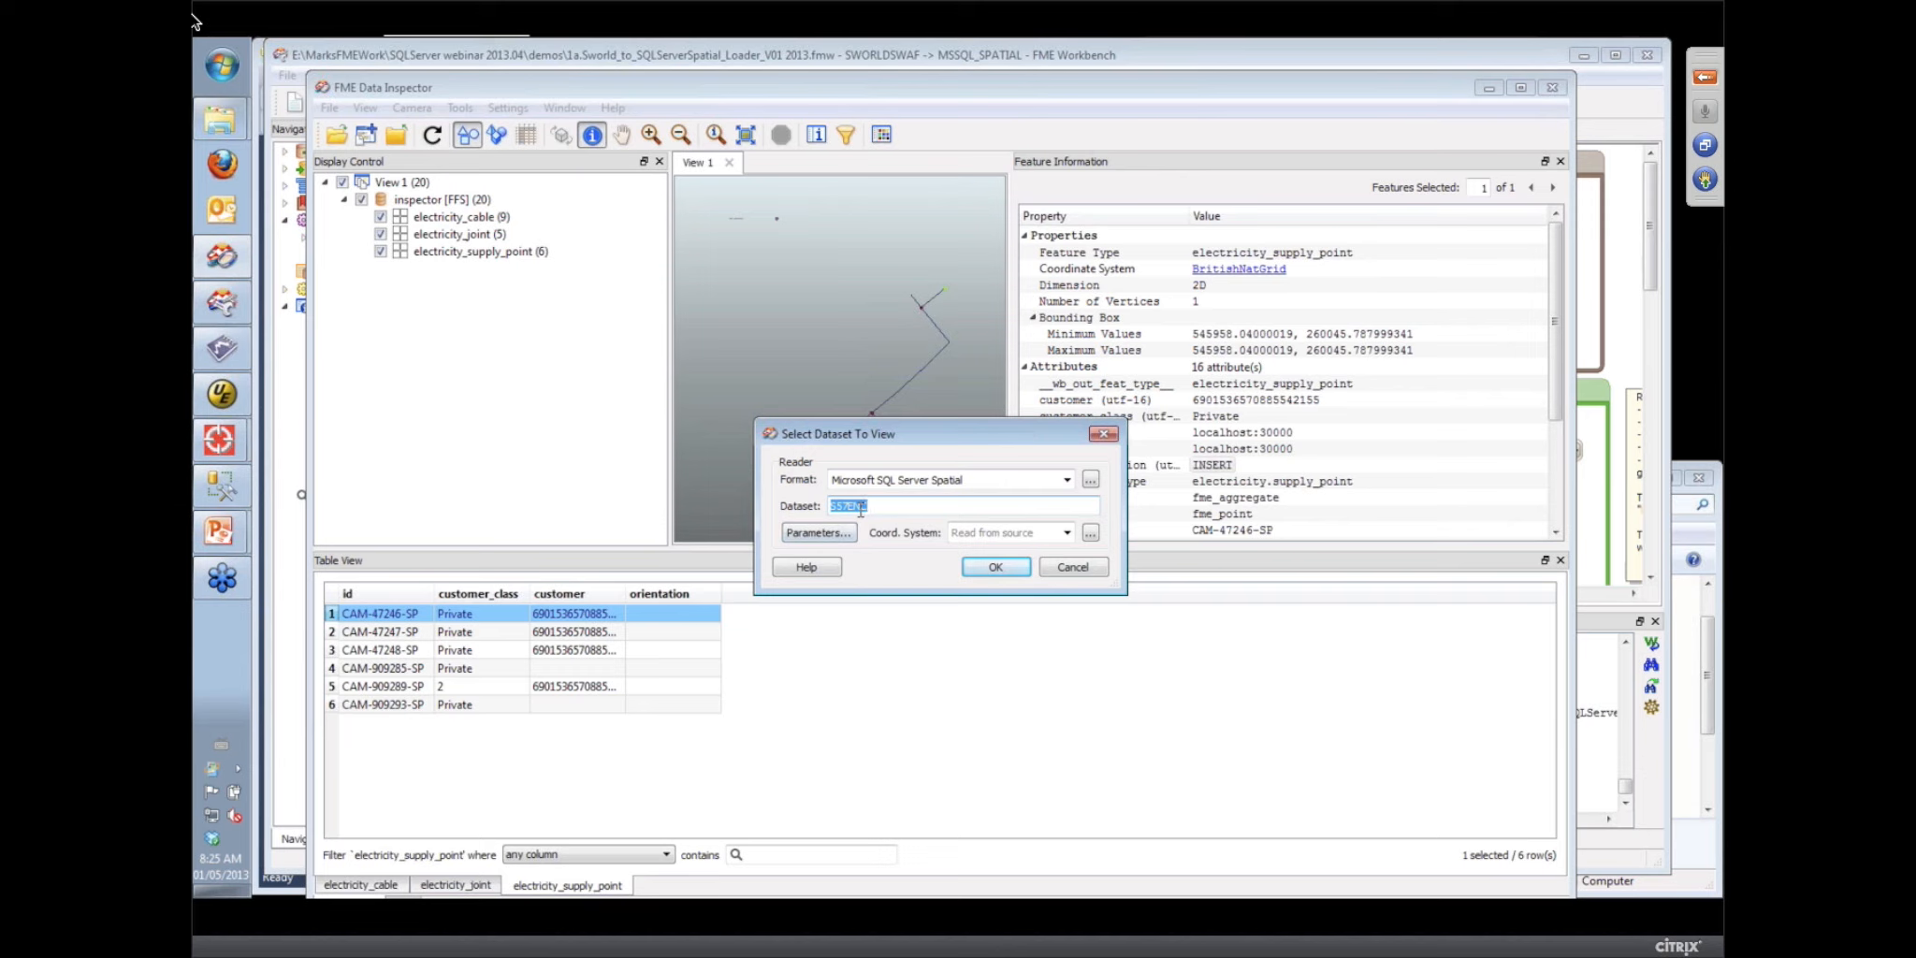
In the reader parameters, choose the dbo.electricity_cable, dbo.electricity_joint, dbo.electricity_substation and dbo.electricity_supply_point tables
{"action": "left_click", "coordinate": [839, 536]}
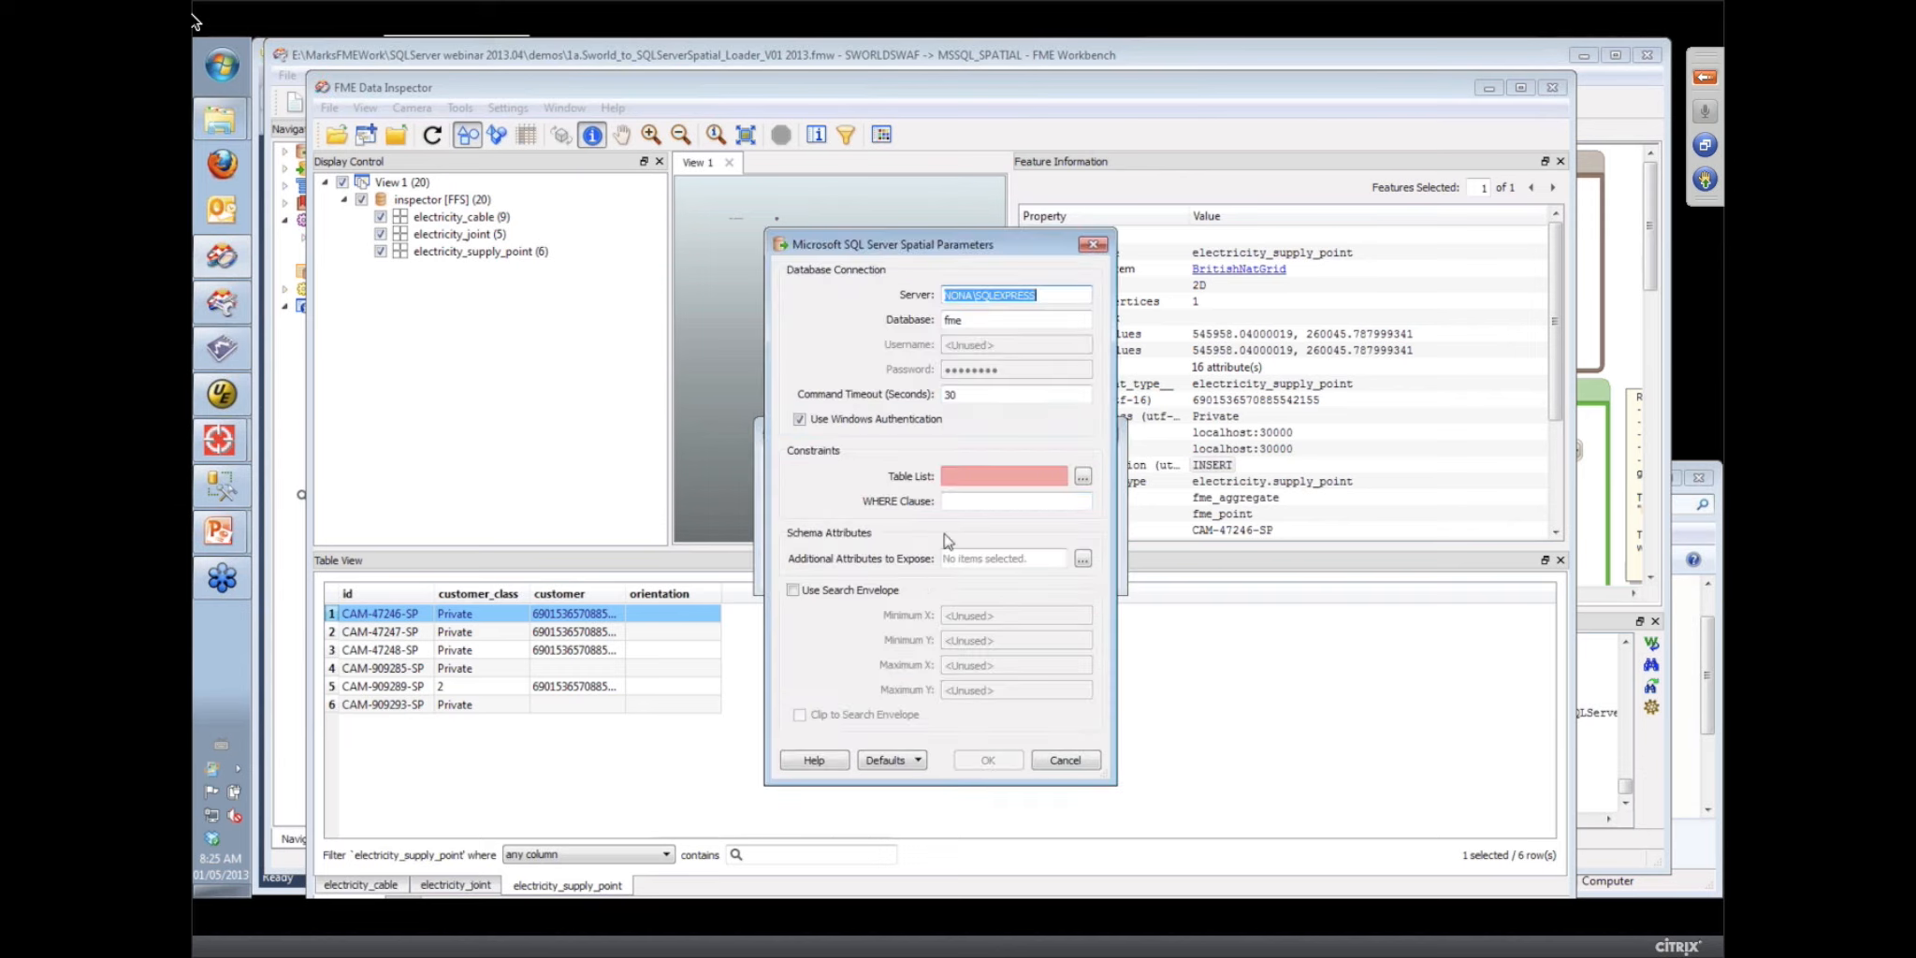
{"action": "left_click", "coordinate": [1083, 477]}
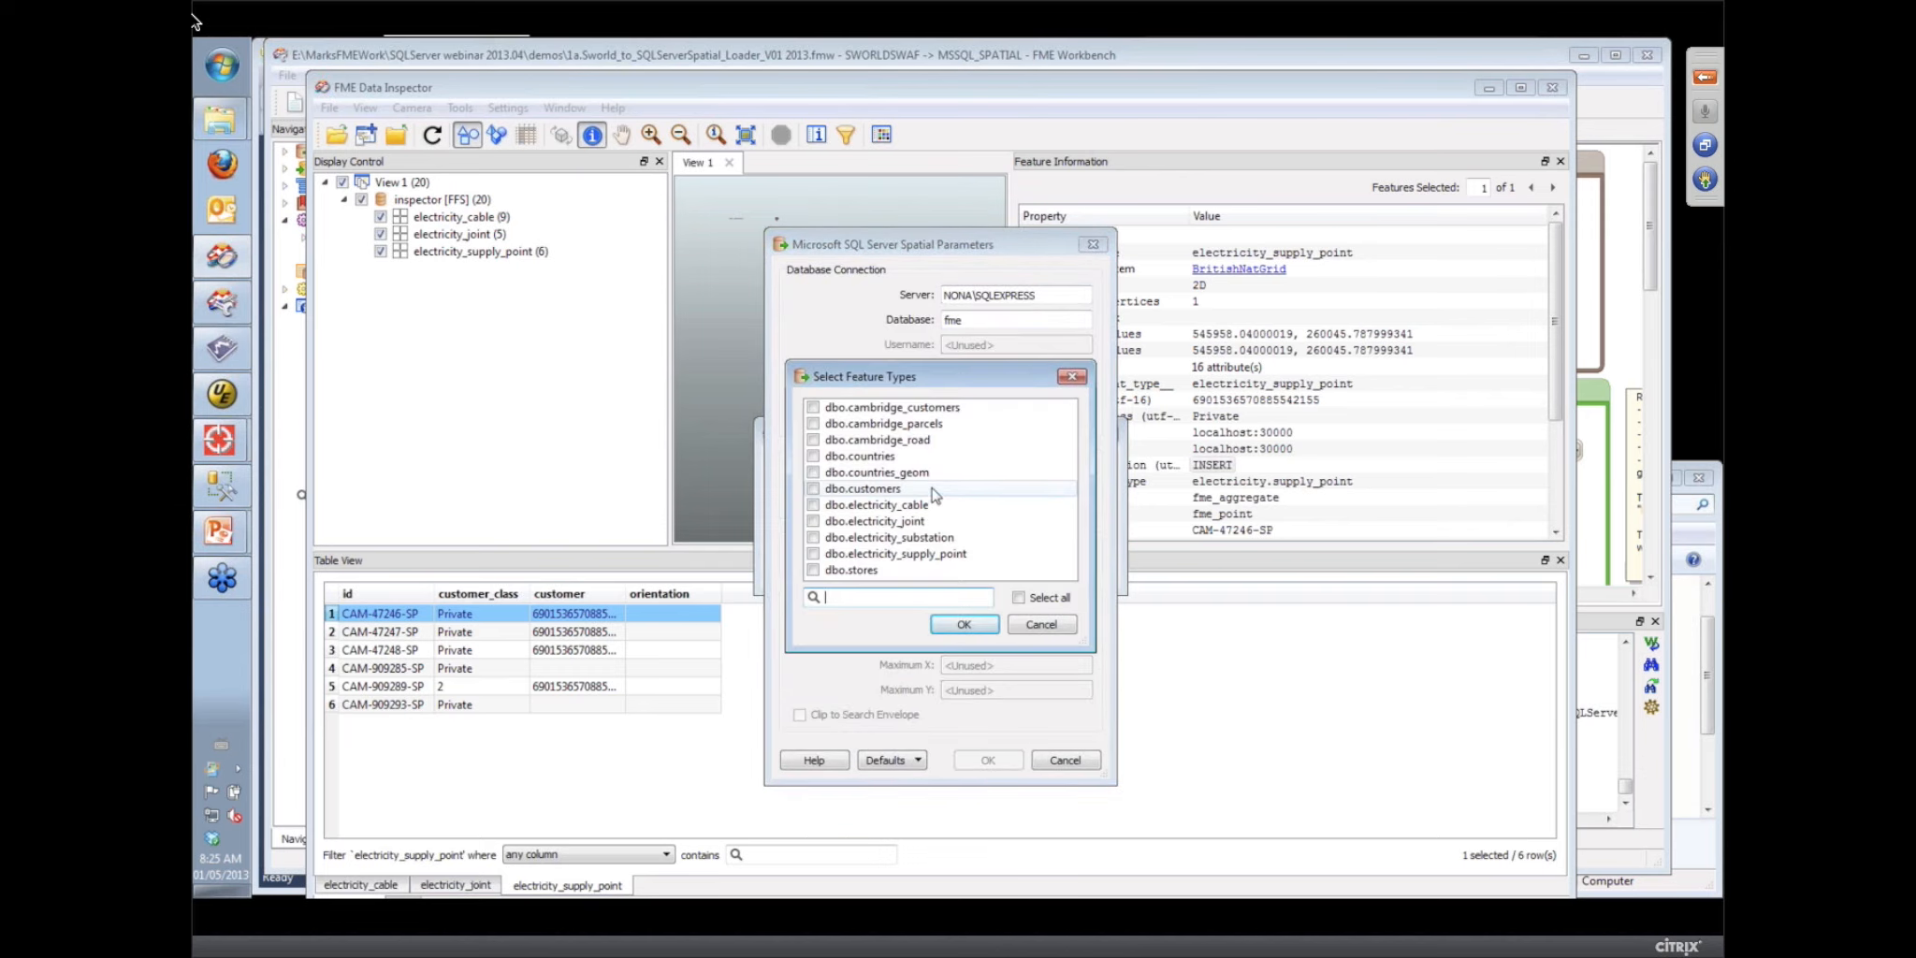
{"action": "left_click", "coordinate": [814, 506]}
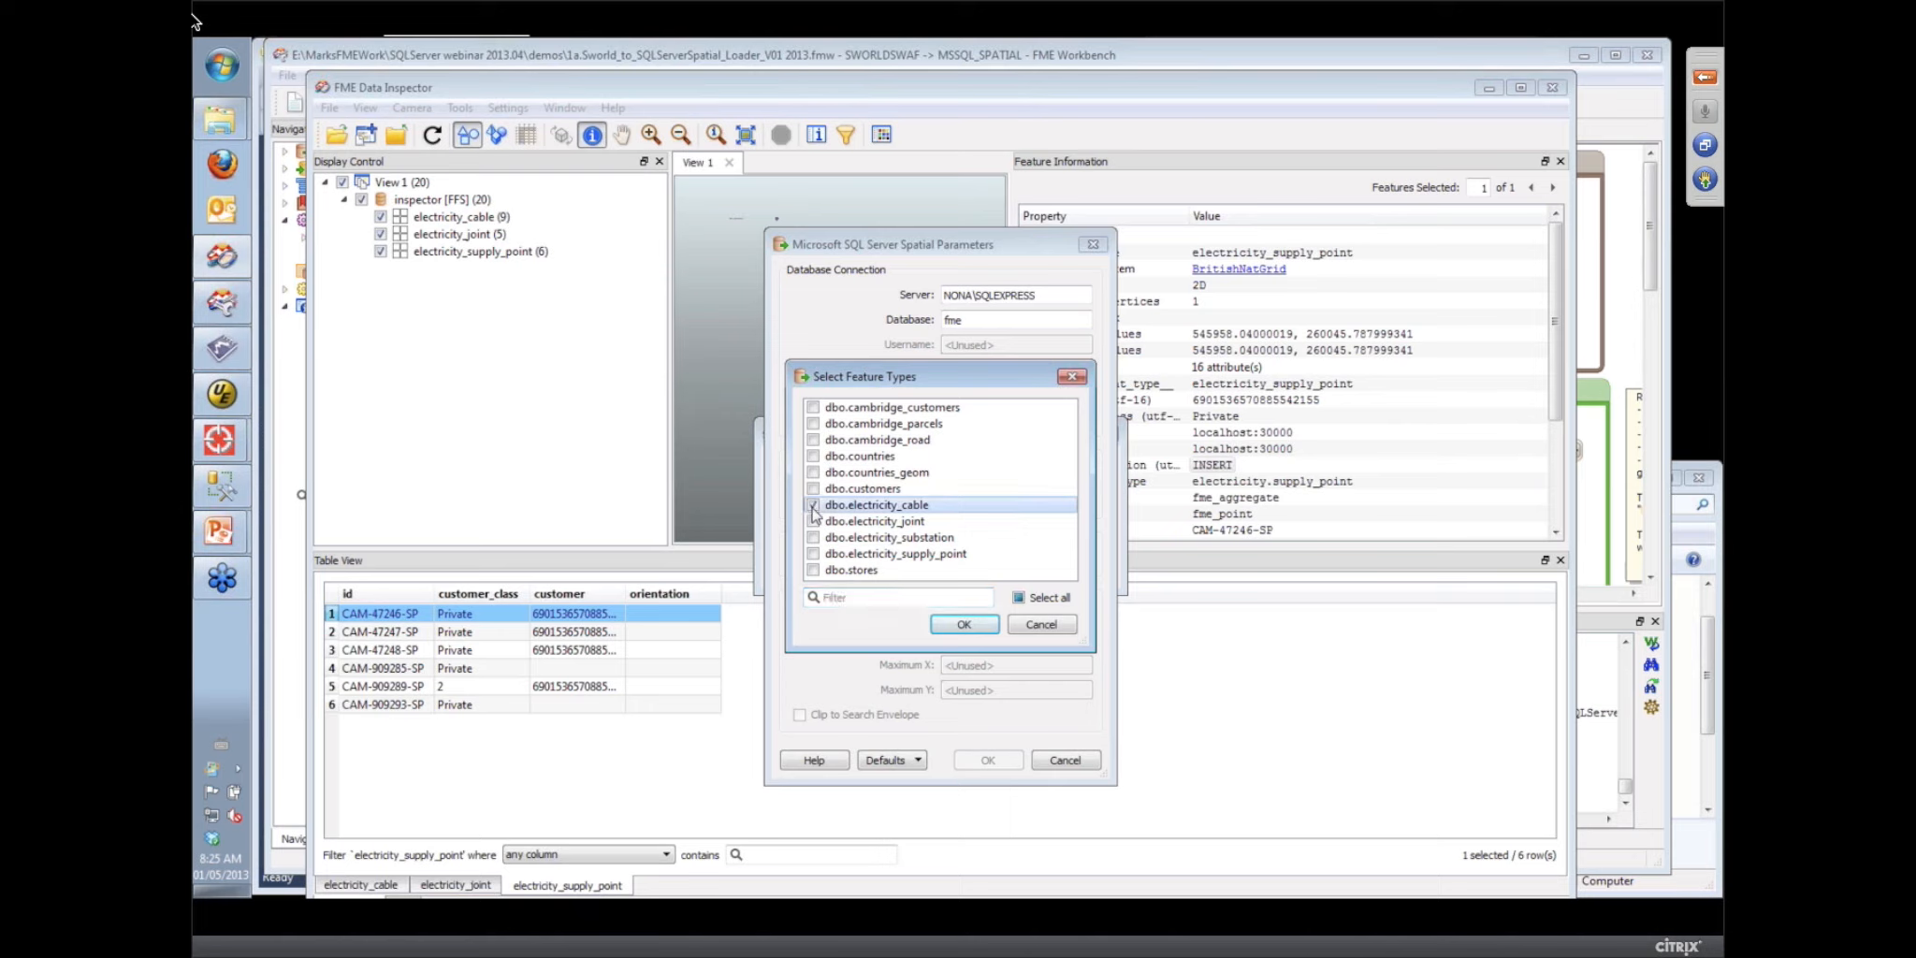
{"action": "left_click", "coordinate": [813, 521]}
{"action": "left_click", "coordinate": [813, 537]}
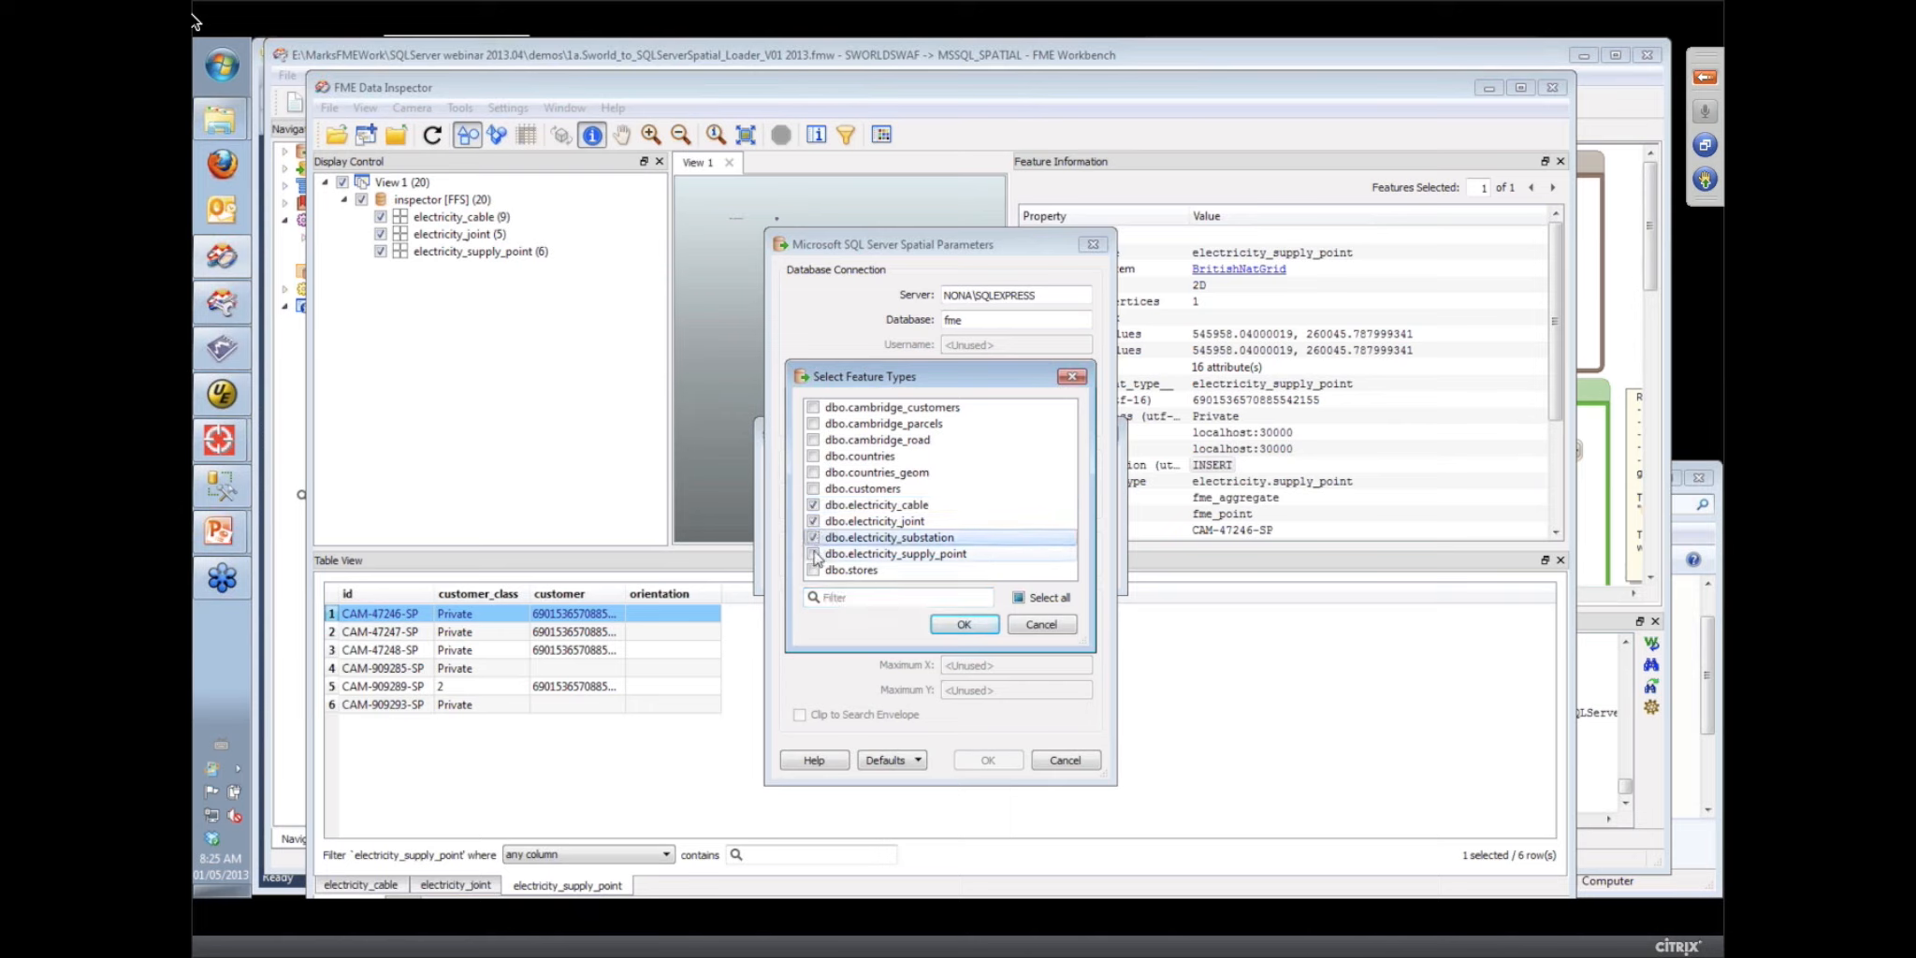
{"action": "left_click", "coordinate": [813, 553]}
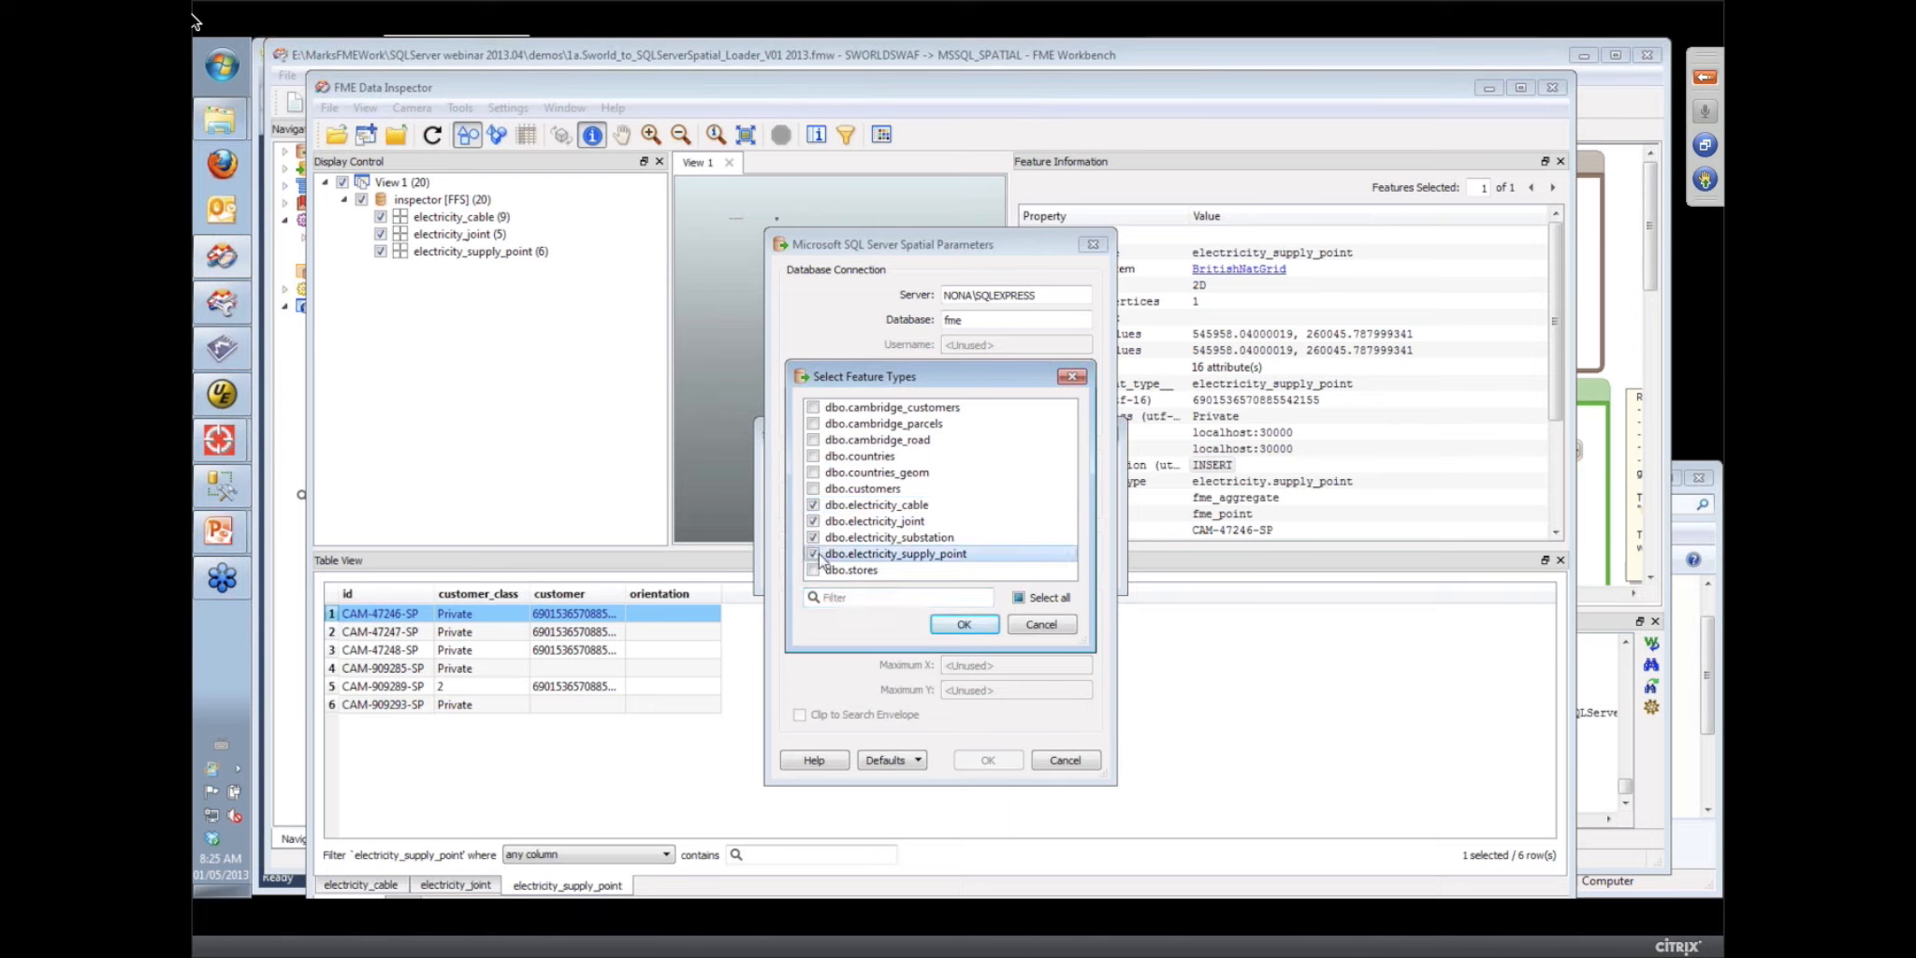
{"action": "left_click", "coordinate": [987, 628]}
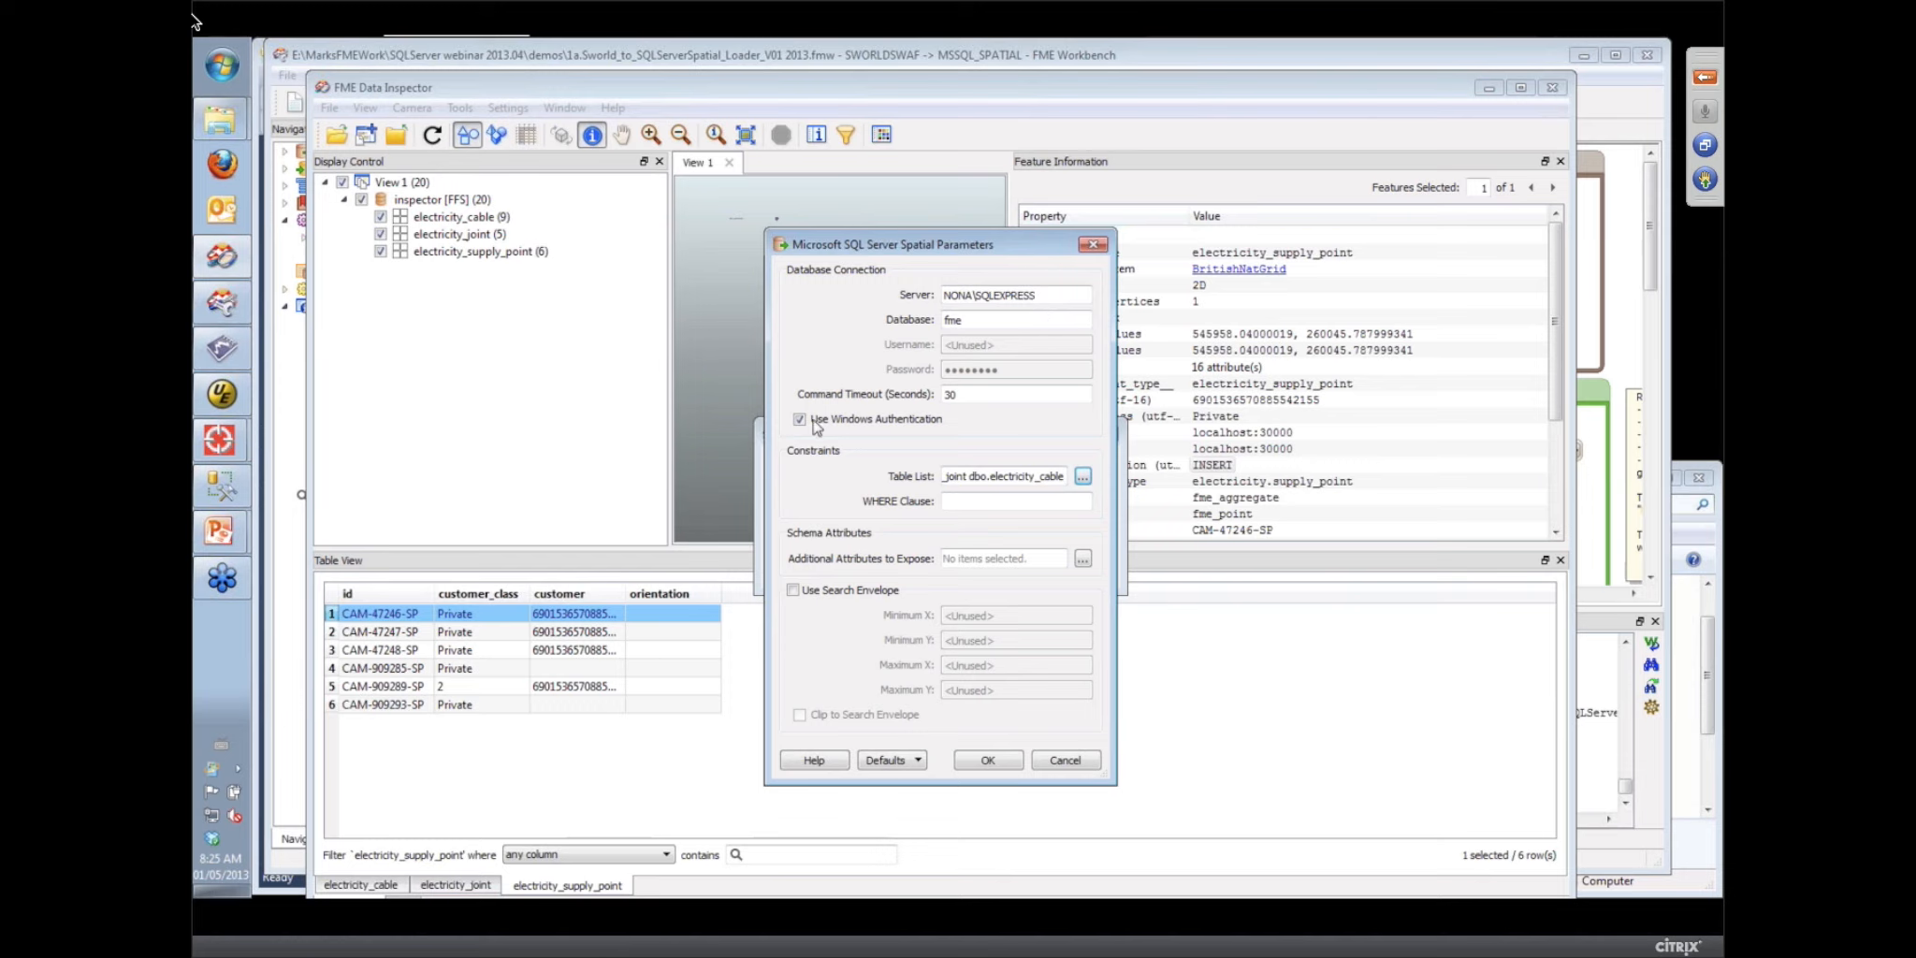
Load the fme database tables using Windows authentication and examine the southern end of the cable network in the new view
{"action": "left_click", "coordinate": [799, 420]}
{"action": "left_click", "coordinate": [799, 421]}
{"action": "left_click", "coordinate": [989, 760]}
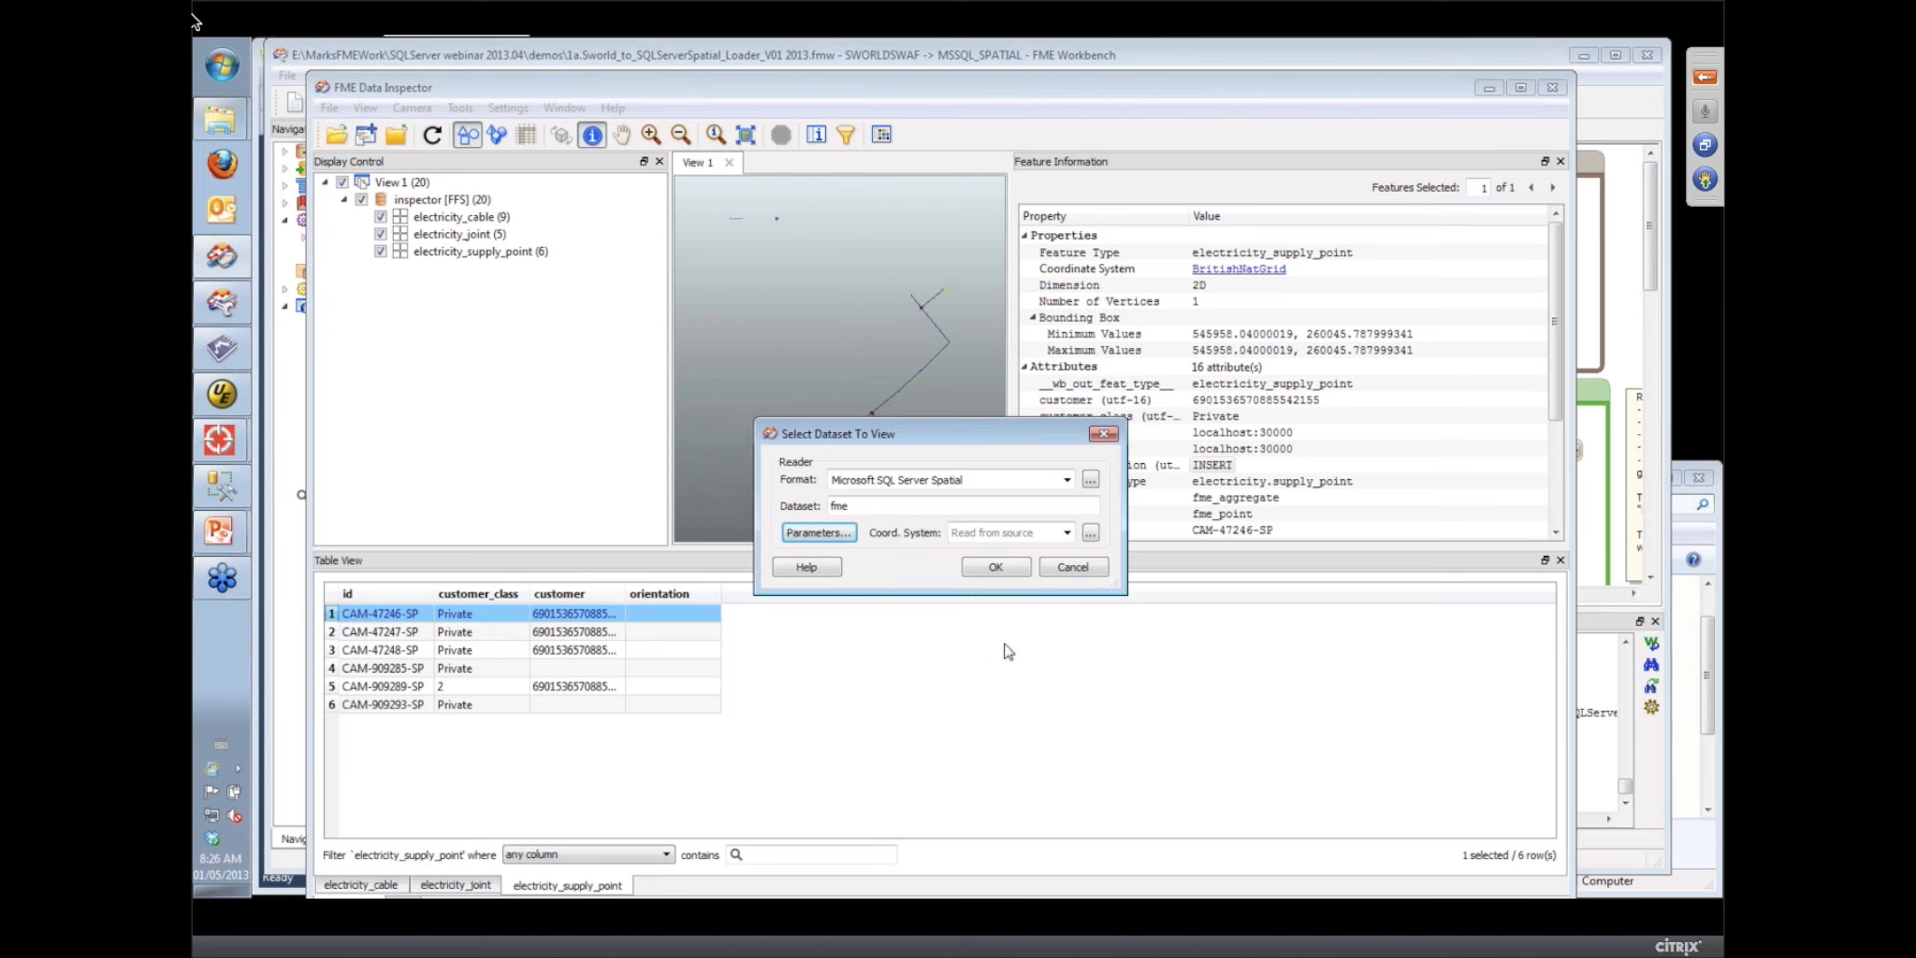
{"action": "left_click", "coordinate": [996, 568]}
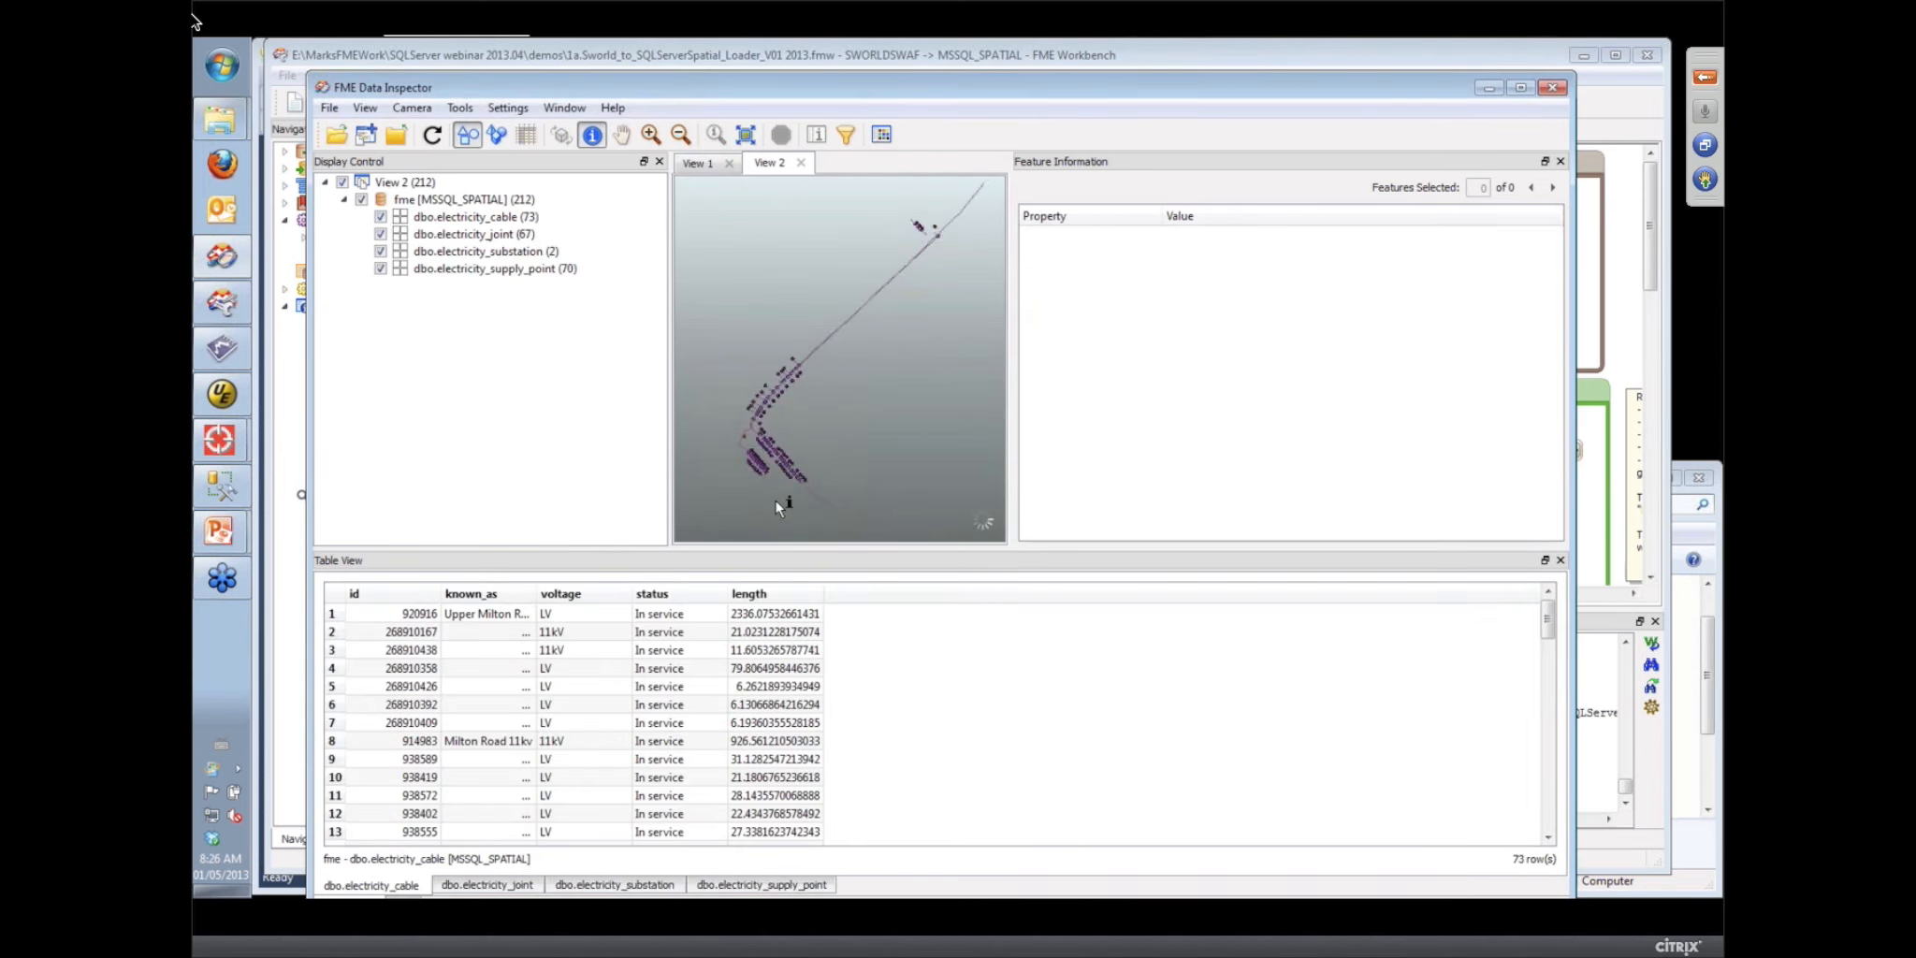
{"action": "scroll", "coordinate": [776, 499], "scroll_direction": "up", "scroll_amount": 4}
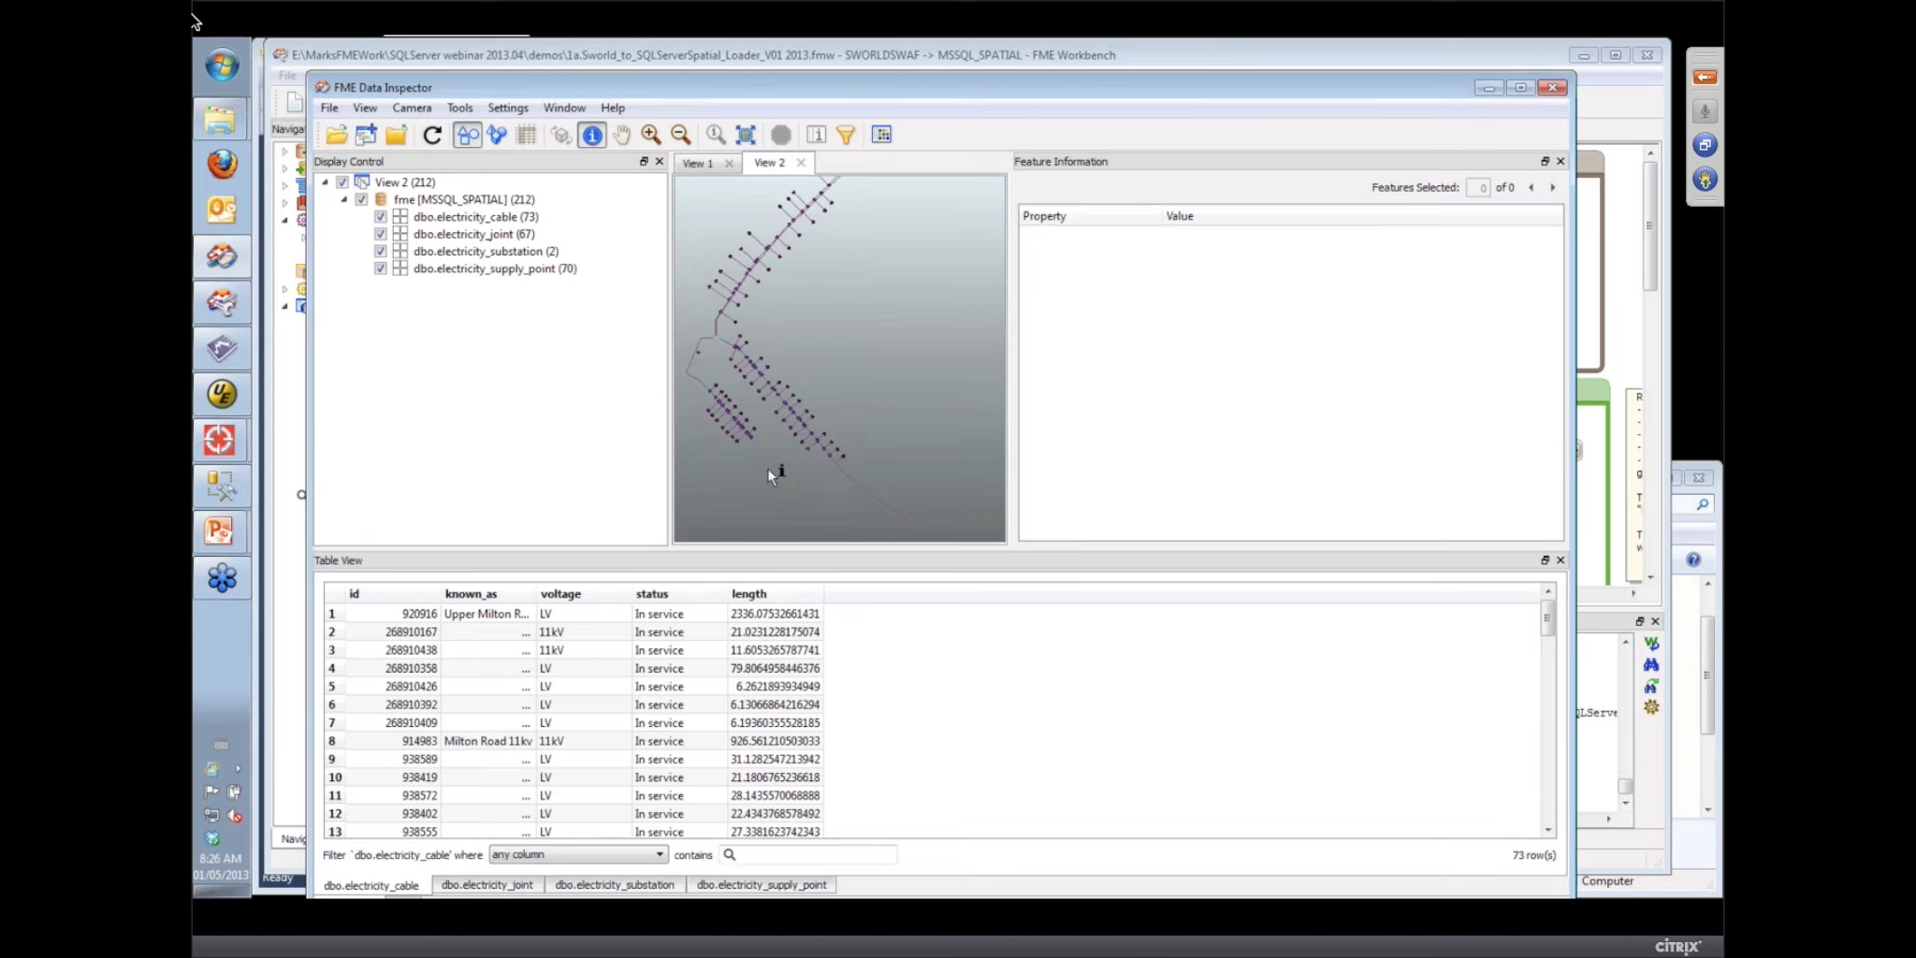
{"action": "left_click", "coordinate": [621, 134]}
{"action": "left_click_drag", "start_coordinate": [772, 342], "coordinate": [861, 276]}
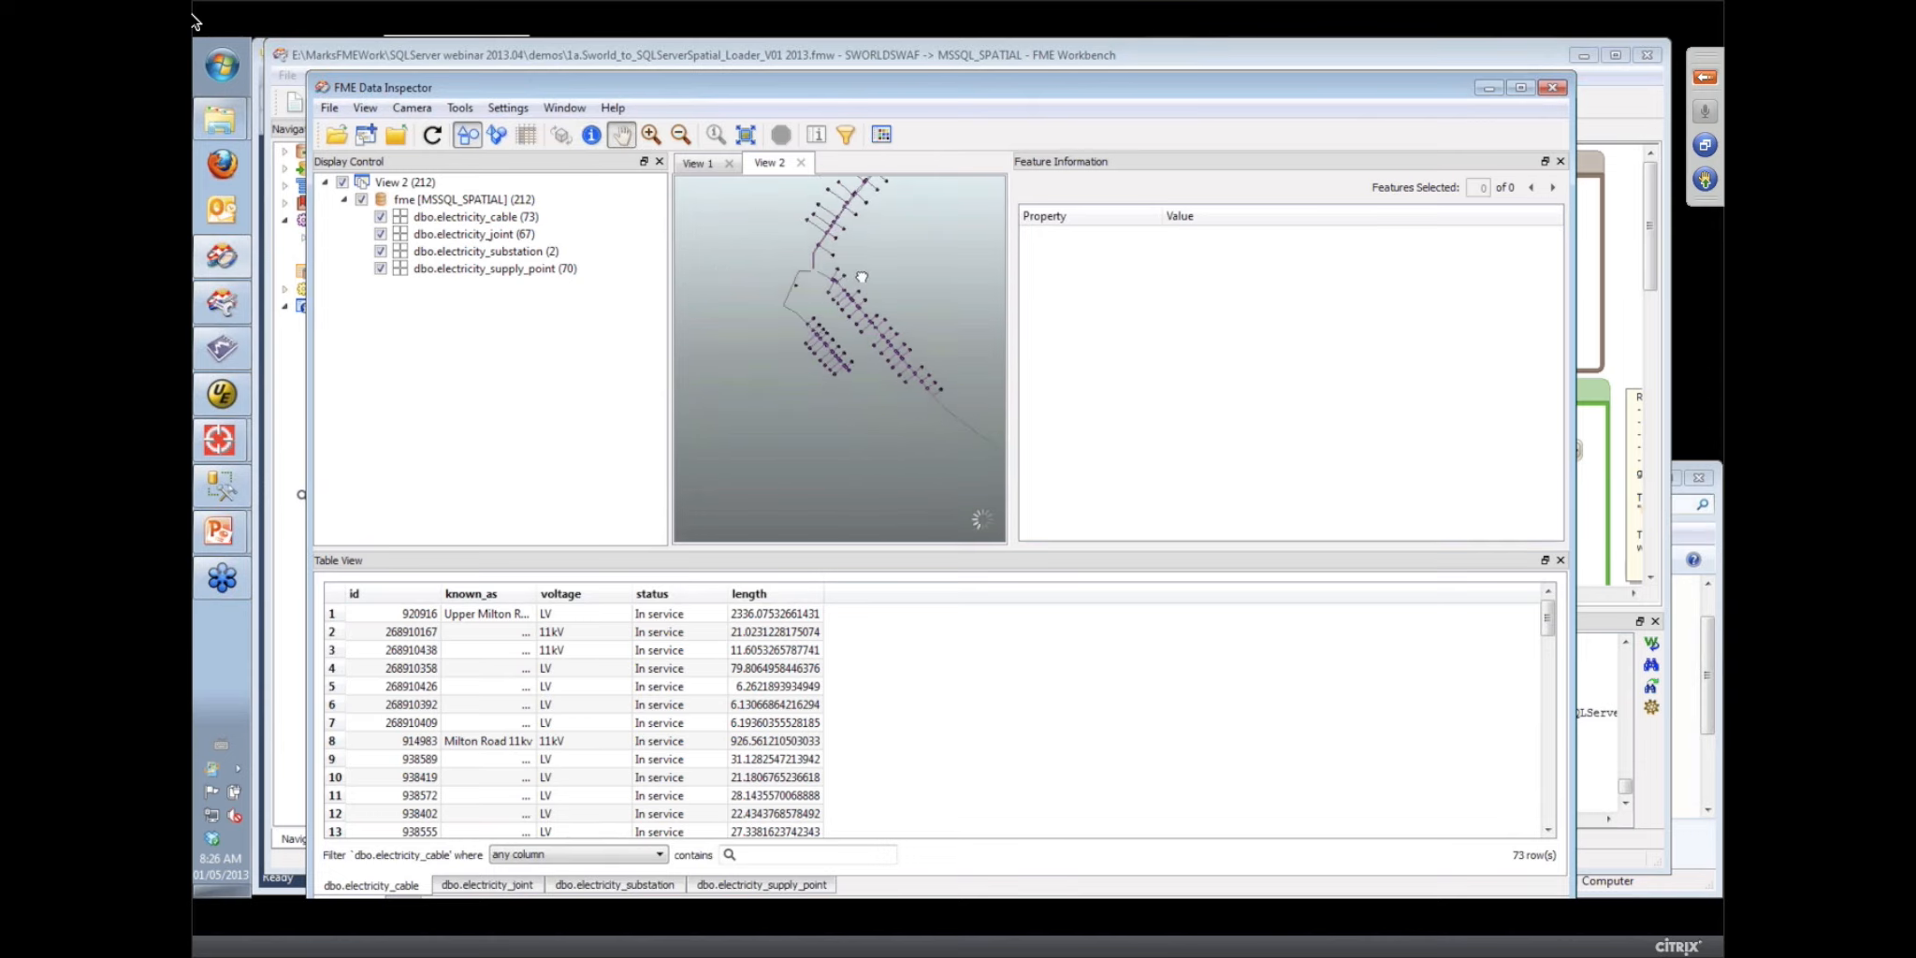
{"action": "scroll", "coordinate": [835, 405], "scroll_direction": "up", "scroll_amount": 3}
{"action": "scroll", "coordinate": [837, 405], "scroll_direction": "up", "scroll_amount": 2}
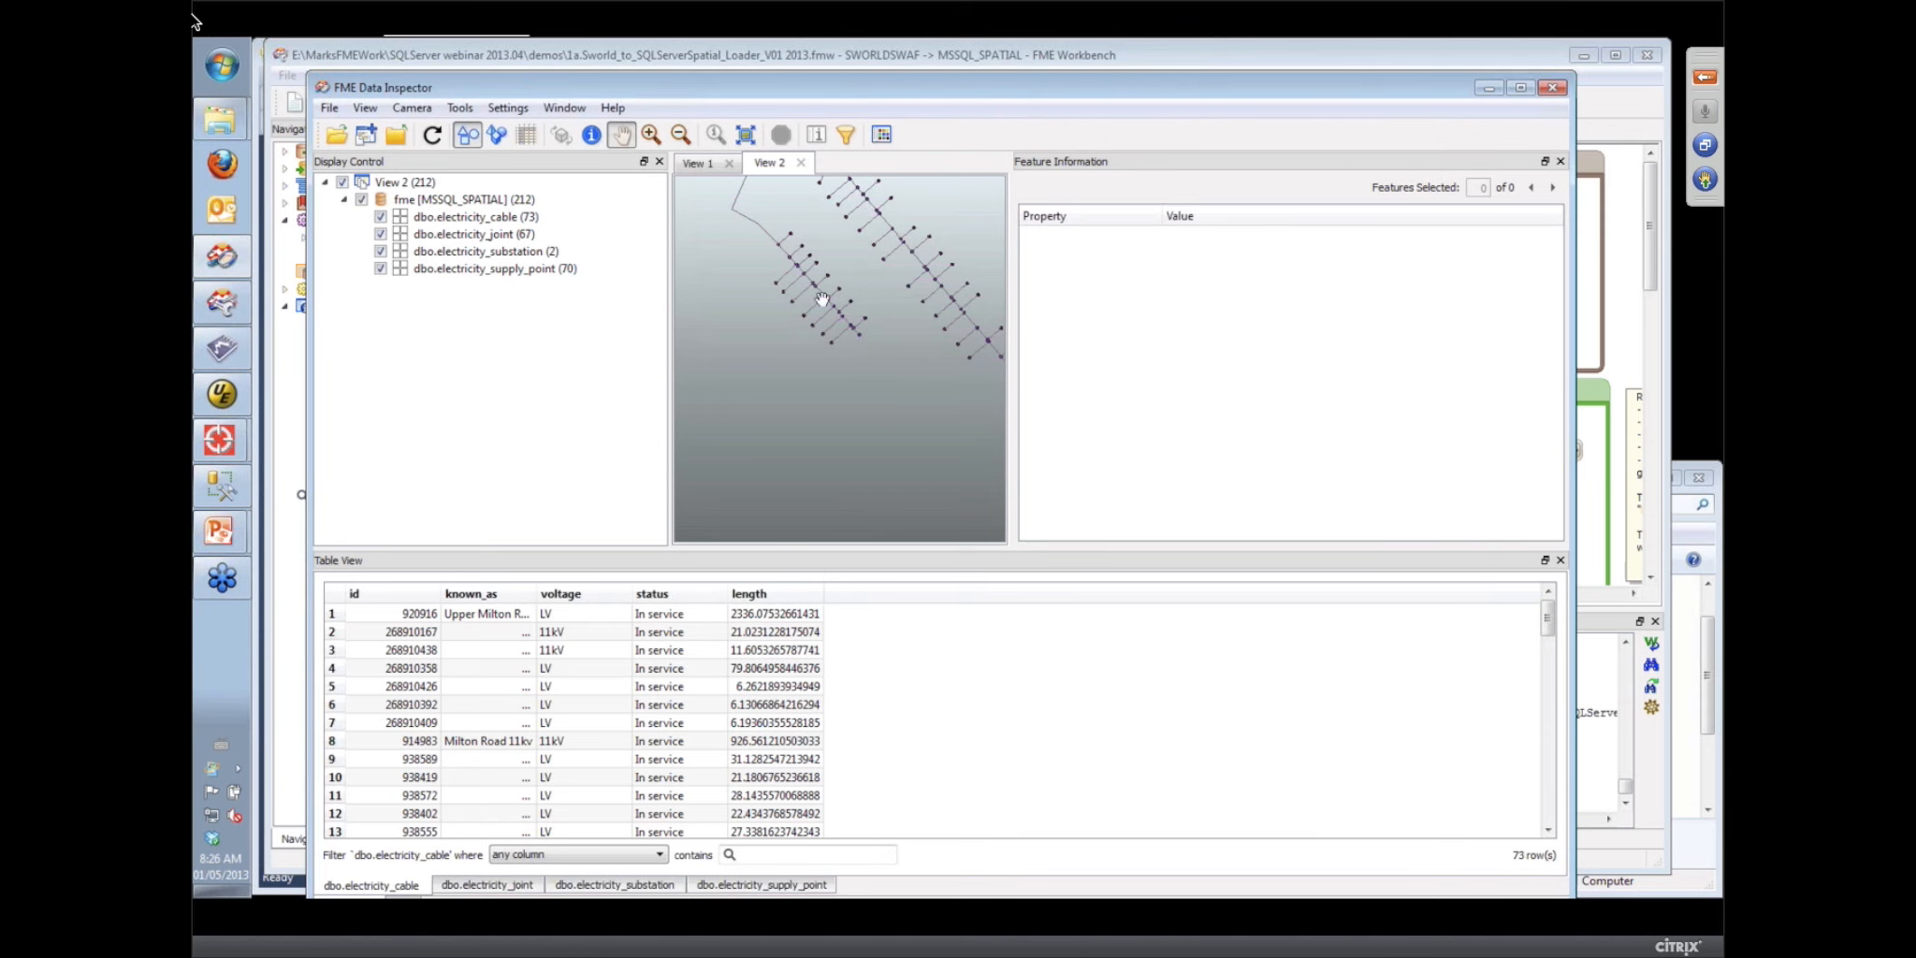
Switch to FME Workbench, run the workspace to write the incremental changes to SQL Server, and review the supply point data flow
{"action": "left_click", "coordinate": [995, 56]}
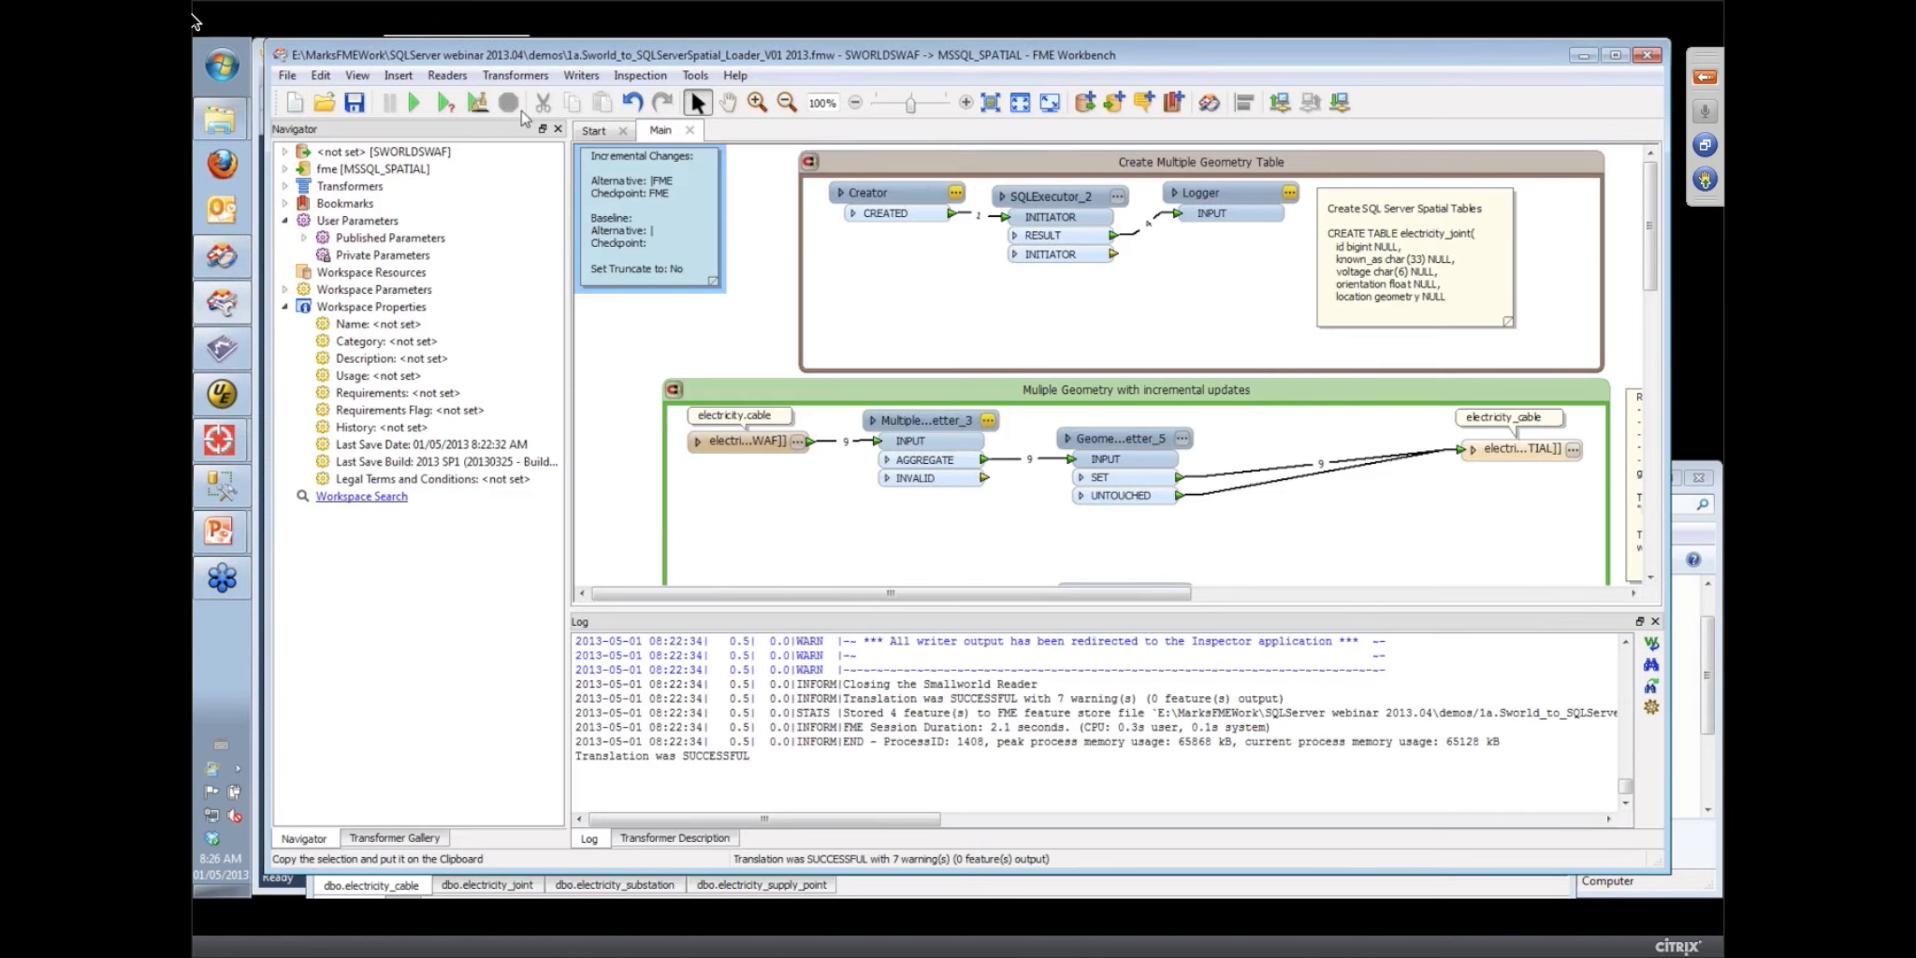
{"action": "left_click", "coordinate": [414, 102]}
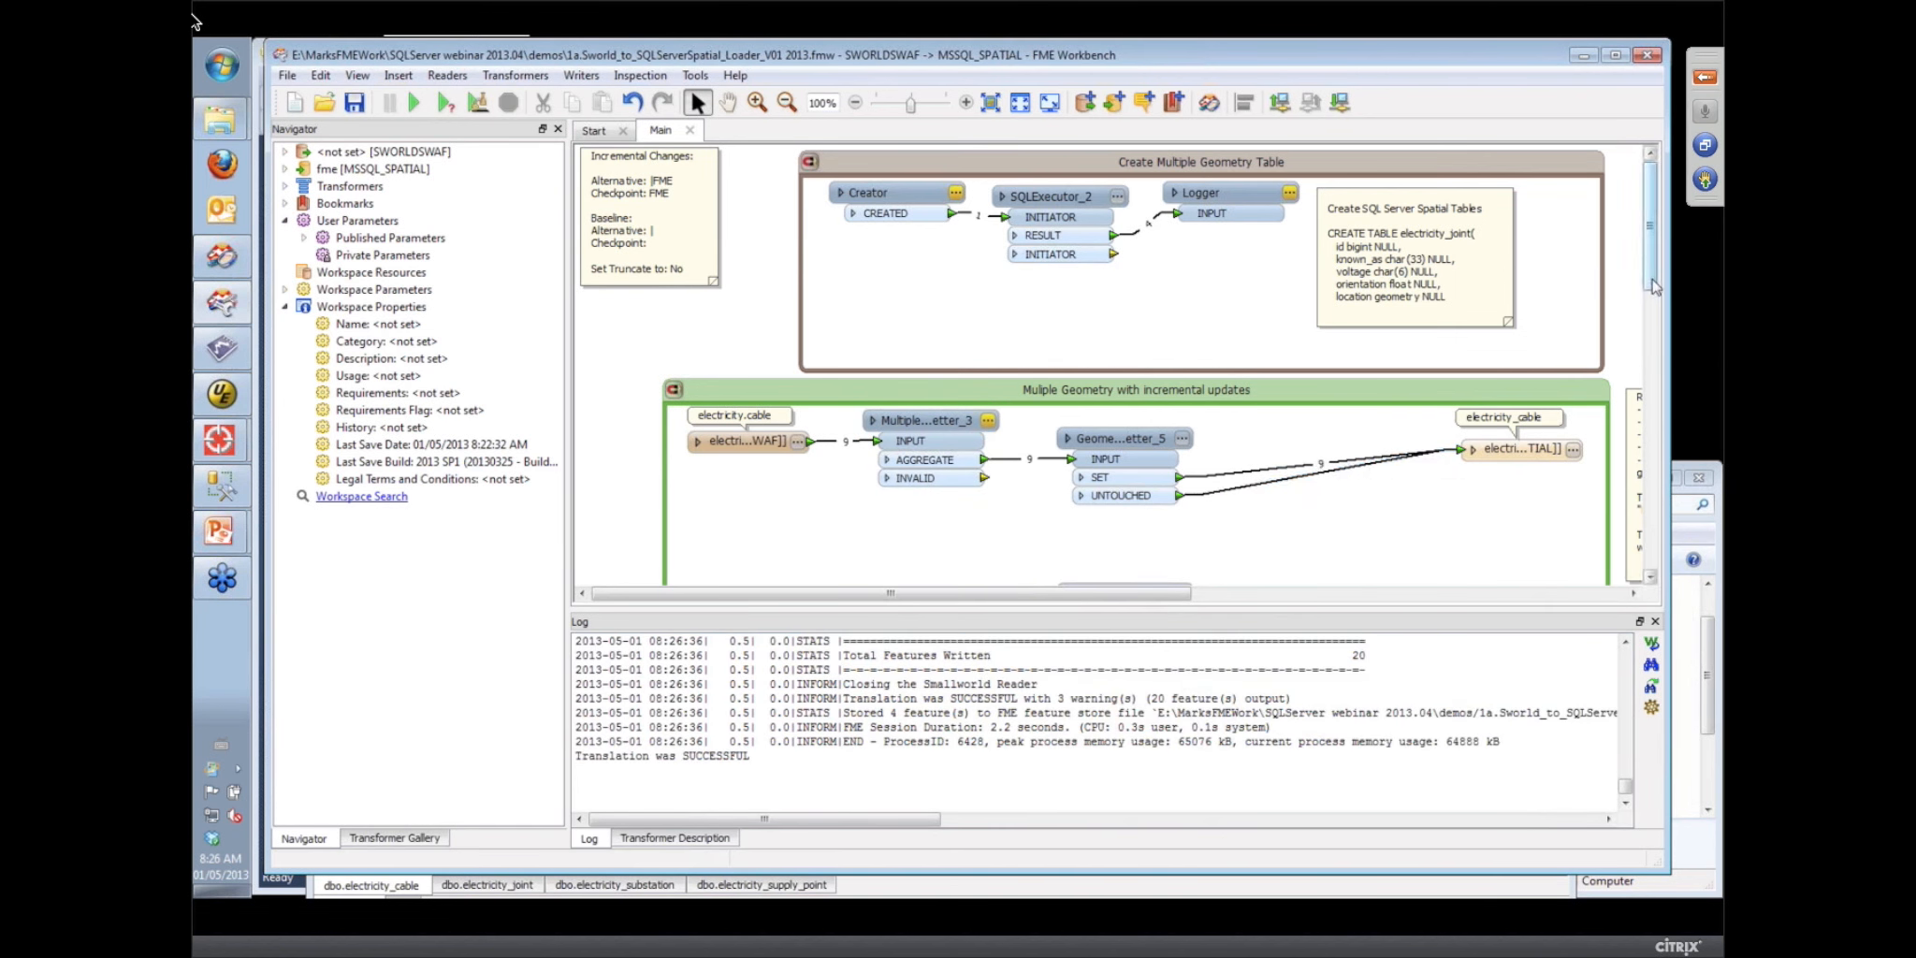
{"action": "left_click_drag", "start_coordinate": [1652, 285], "coordinate": [1661, 423]}
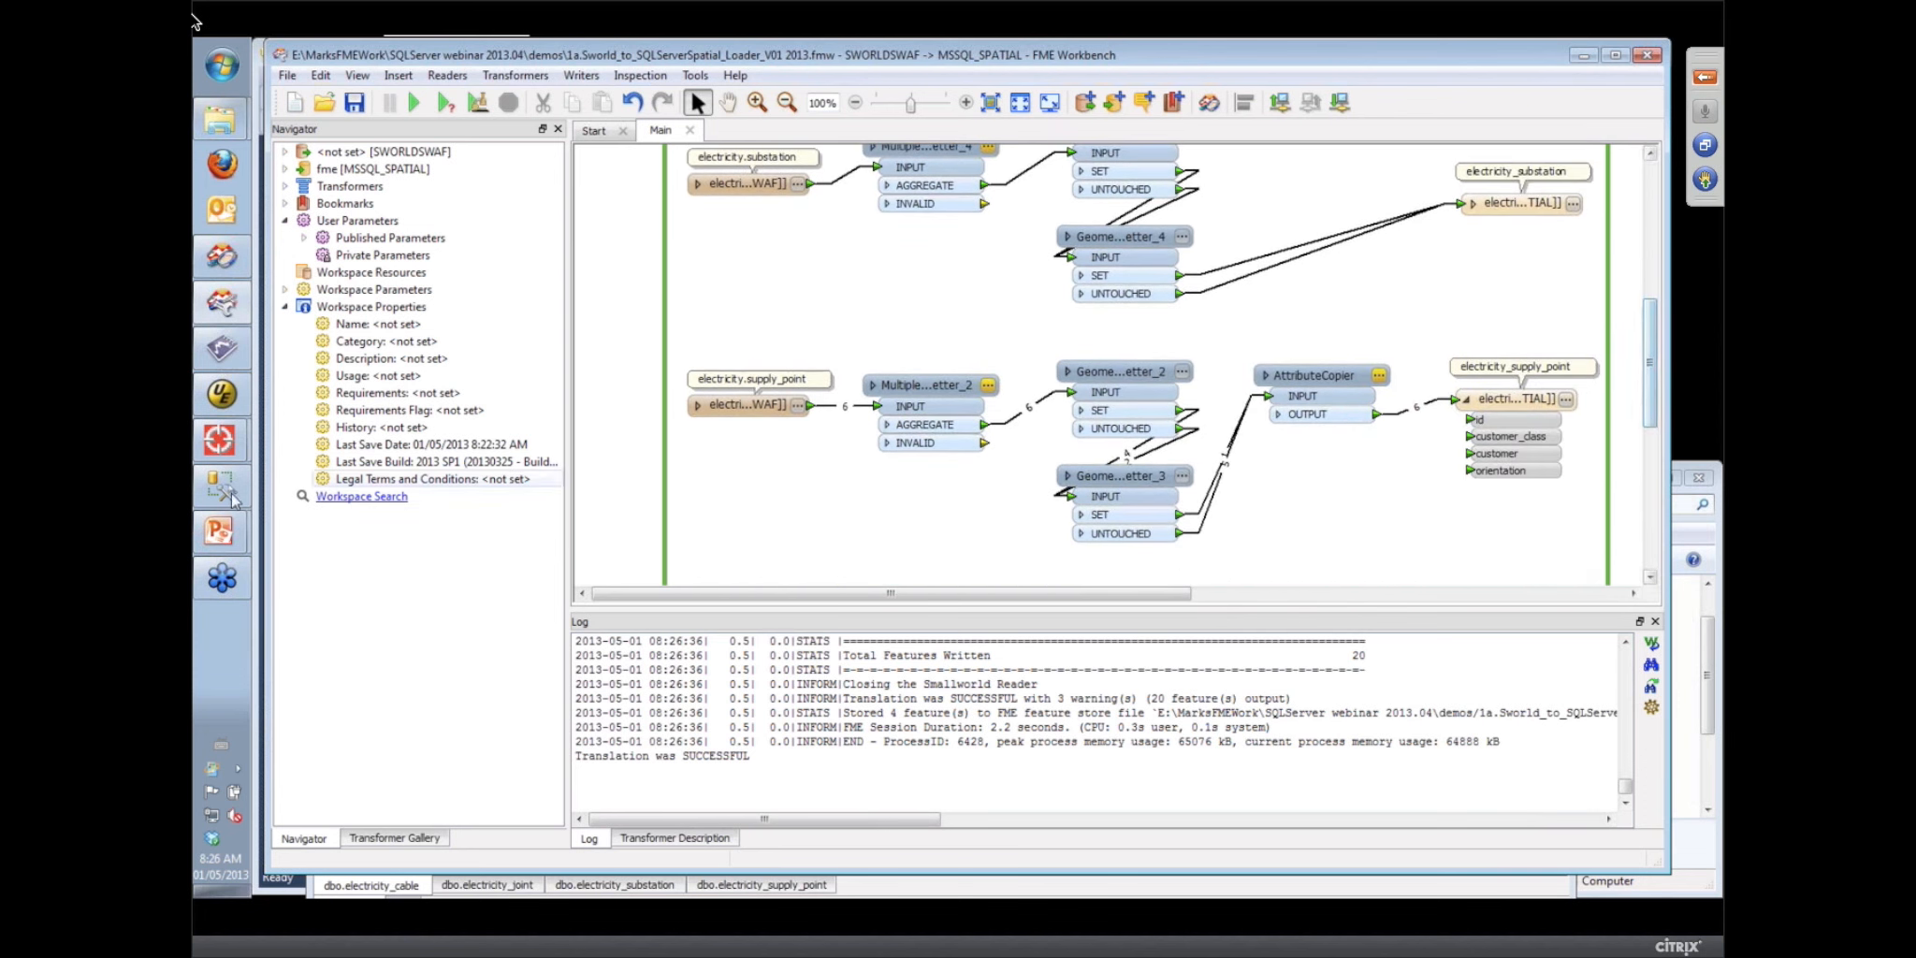
Switch to FME Data Inspector and refresh the view of the SQL Server electricity tables
{"action": "mouse_move", "coordinate": [222, 537]}
{"action": "mouse_move", "coordinate": [247, 263]}
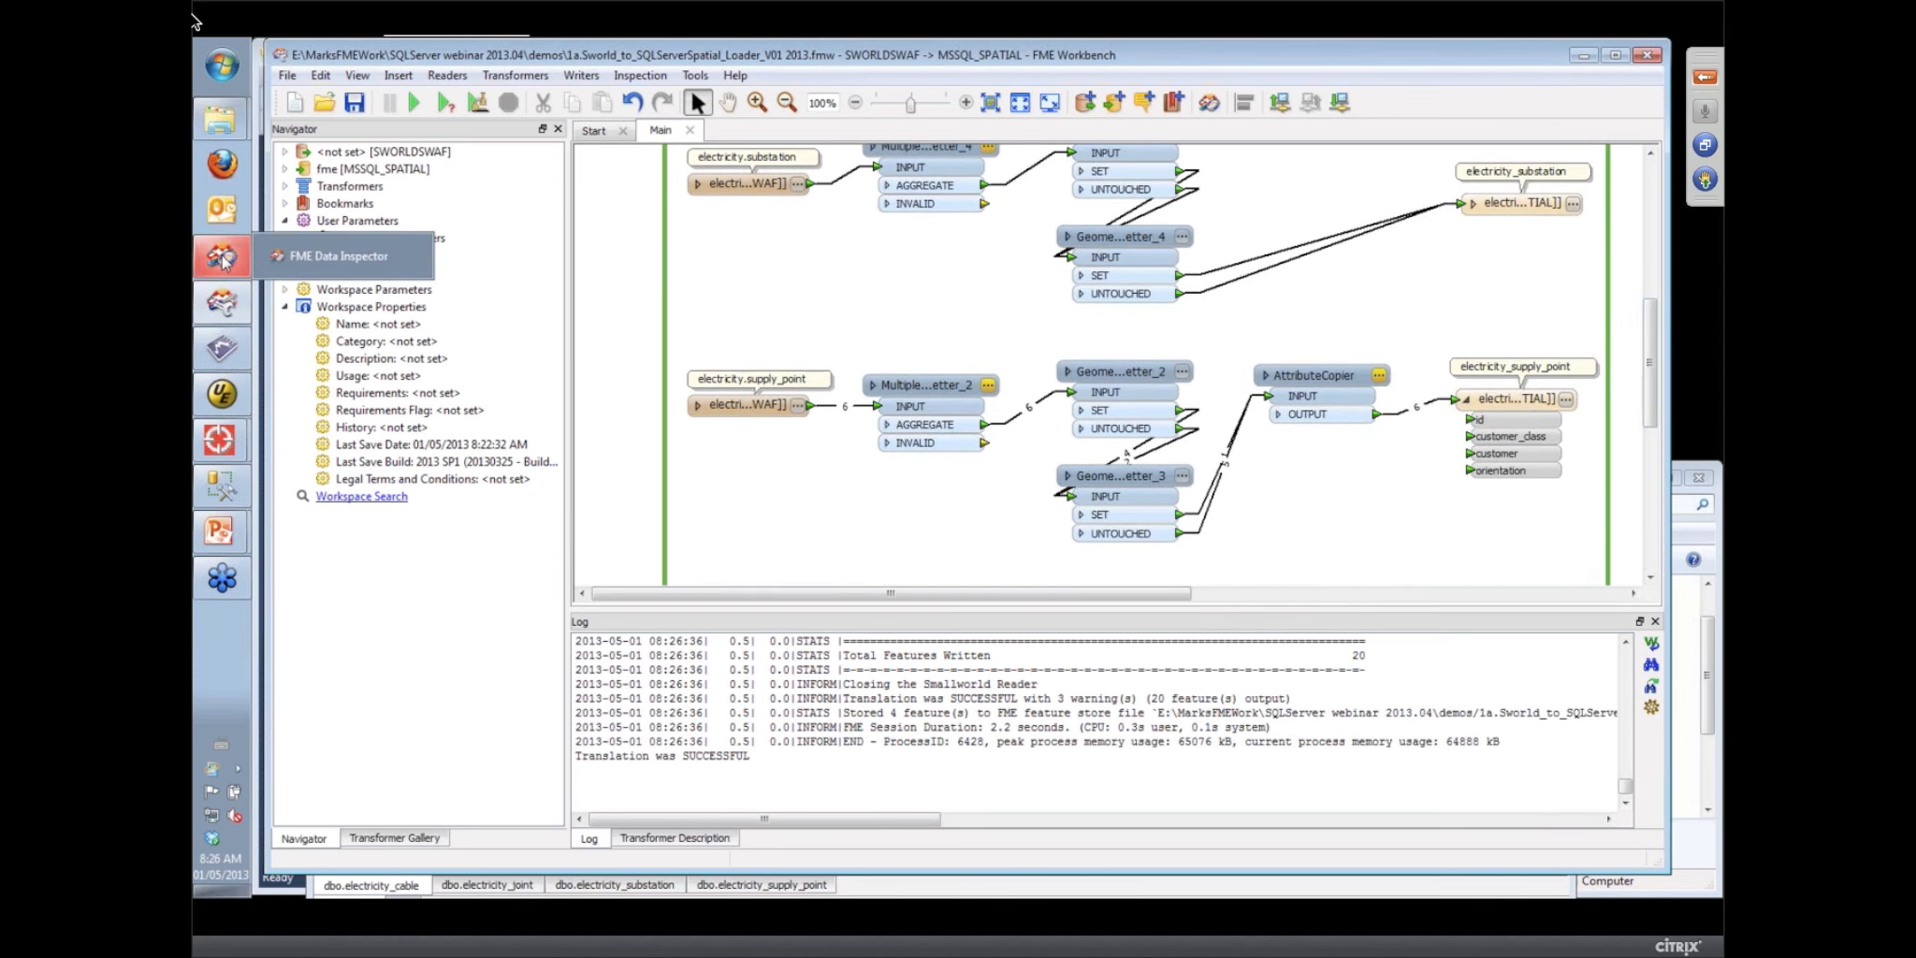
{"action": "left_click", "coordinate": [339, 255]}
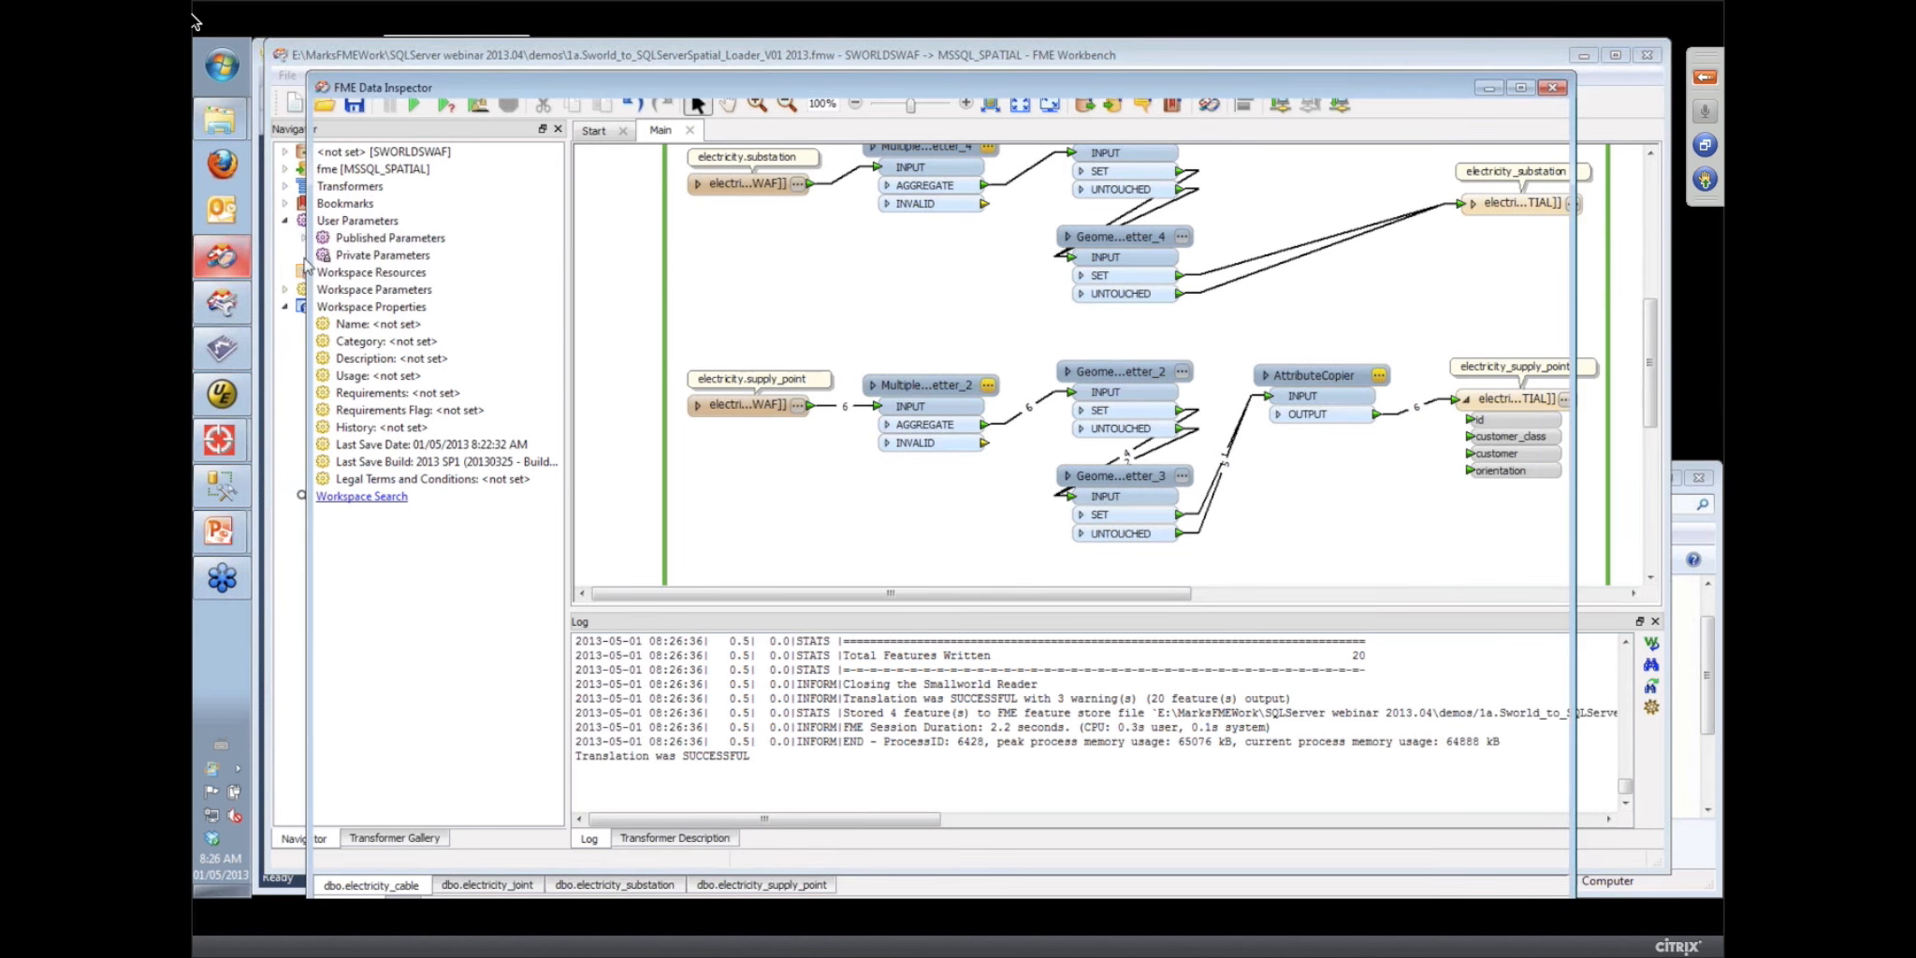
{"action": "left_click", "coordinate": [433, 137]}
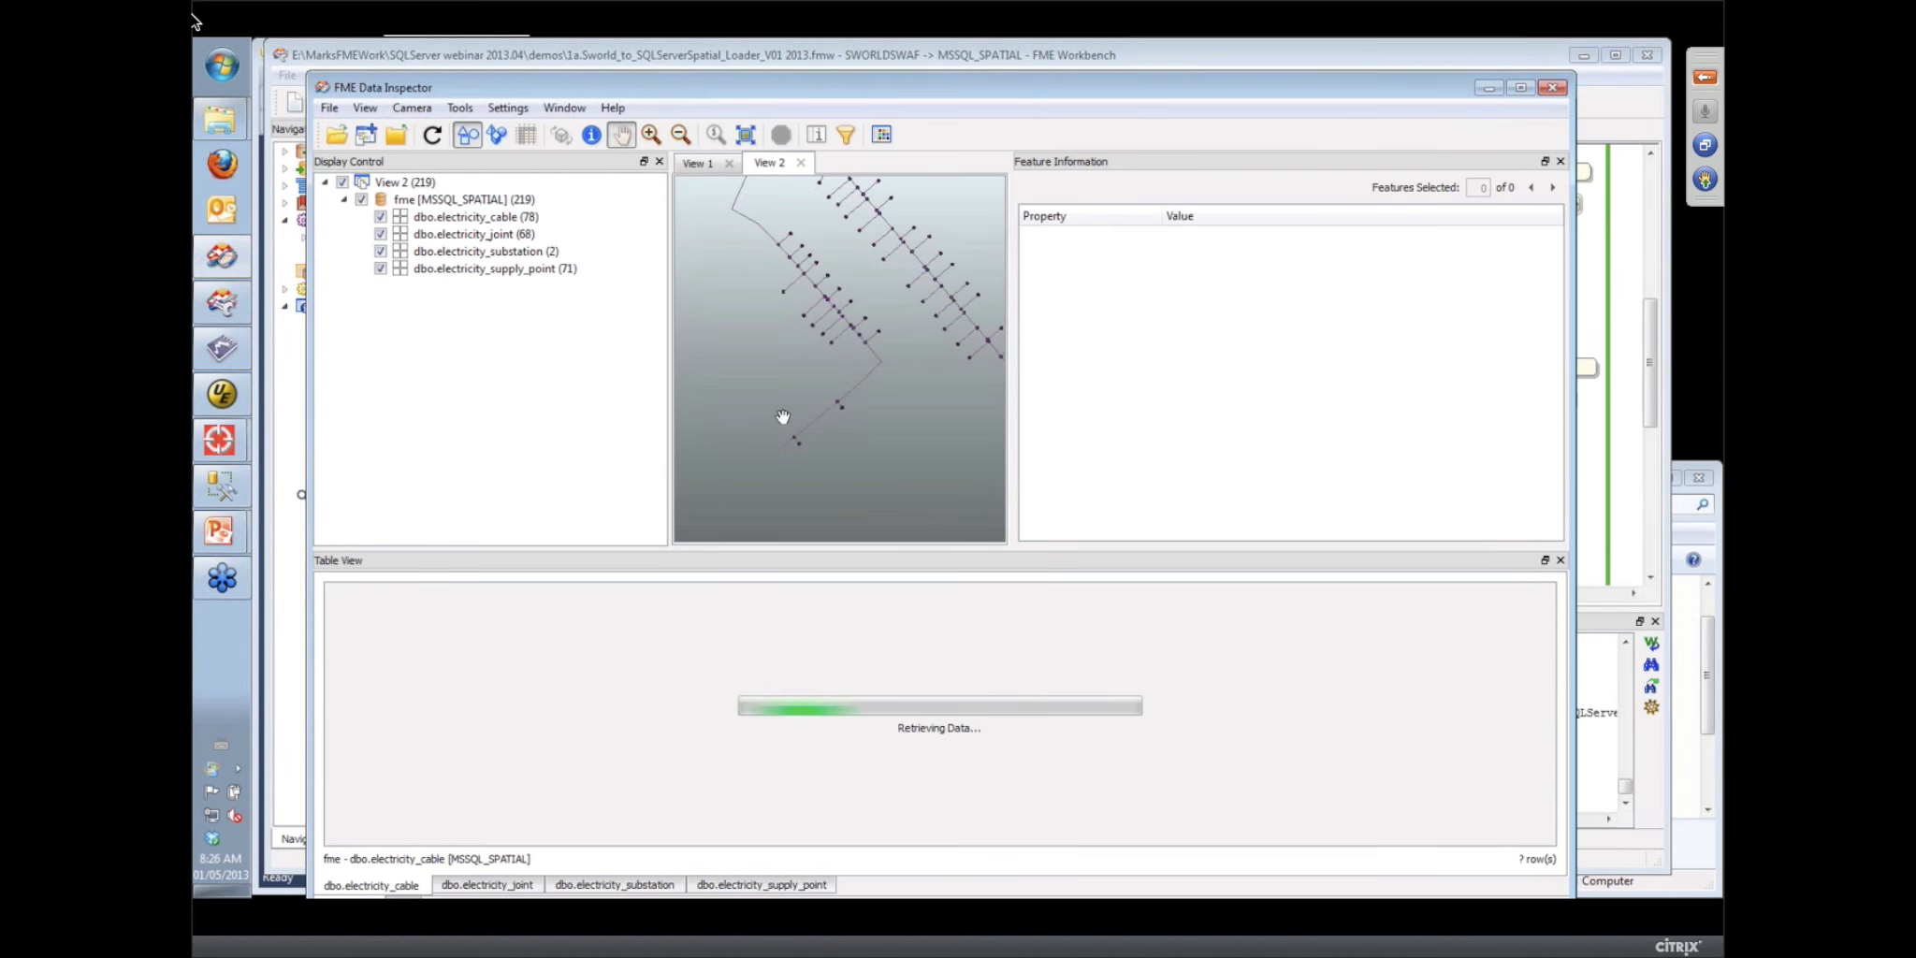
Query the supply point at the southern end of the network, and review the electricity_joint and electricity_substation table rows
{"action": "left_click", "coordinate": [591, 135]}
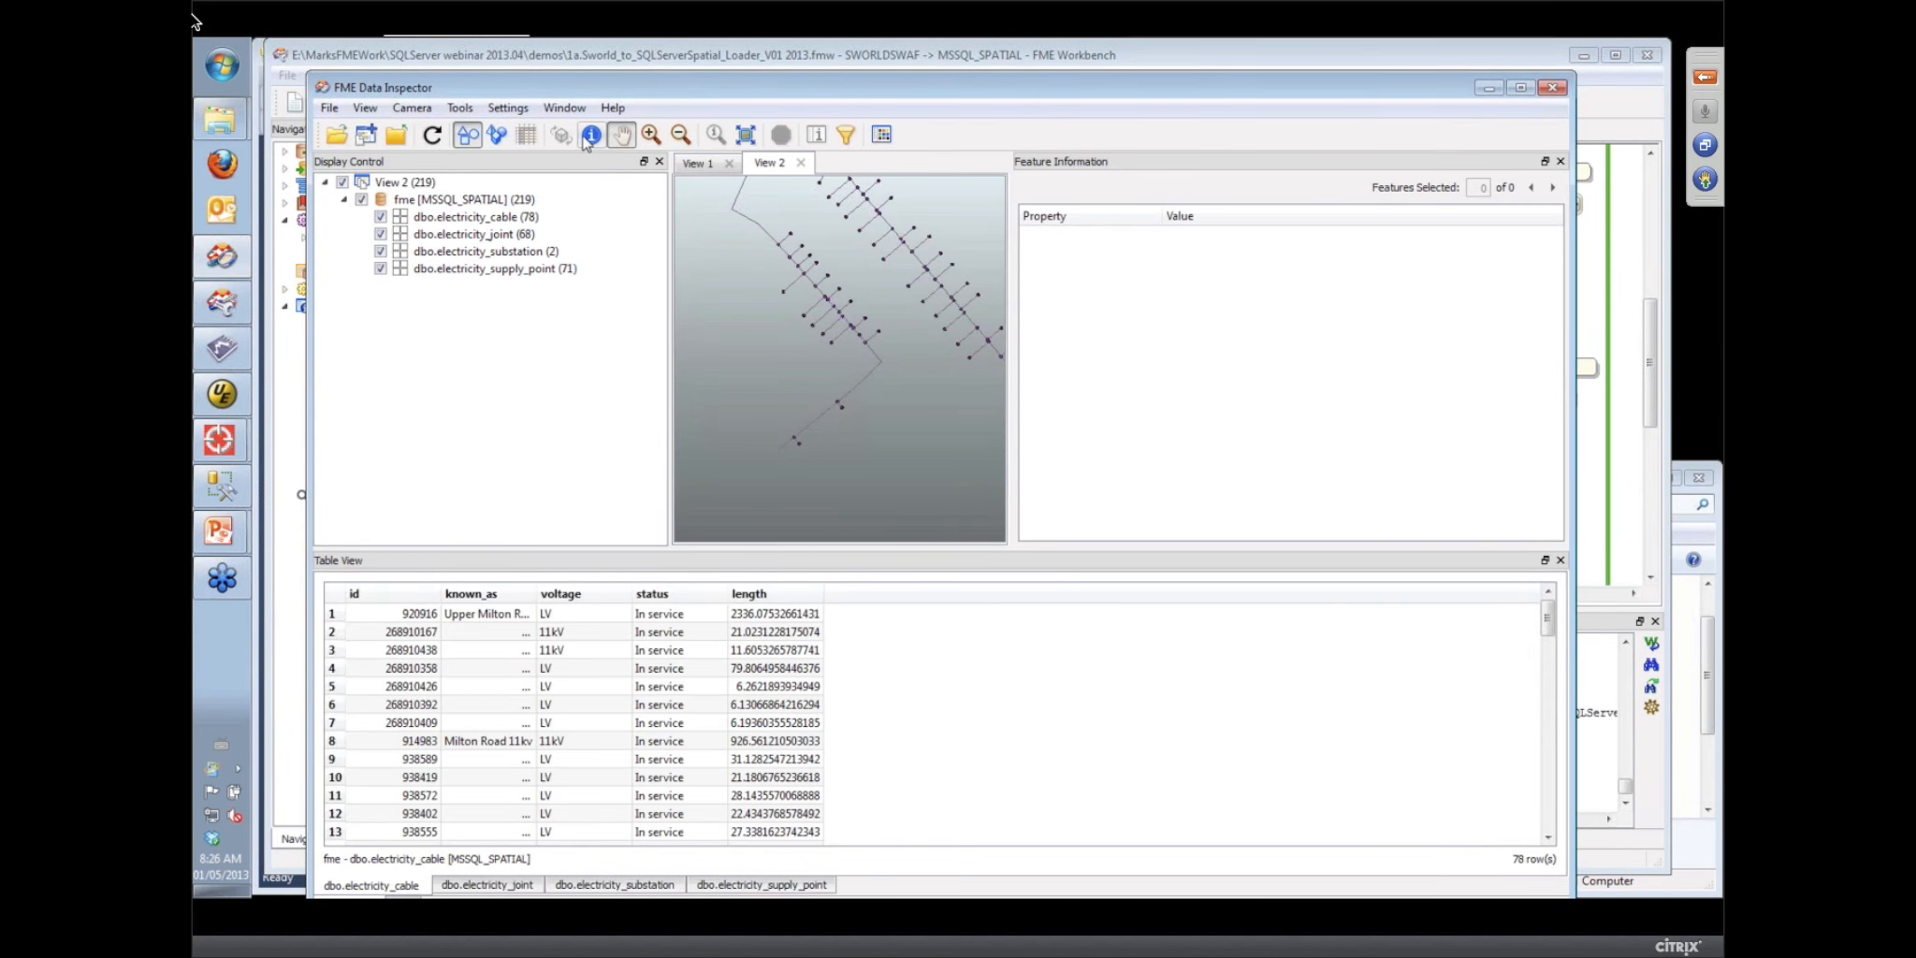
{"action": "left_click", "coordinate": [848, 413]}
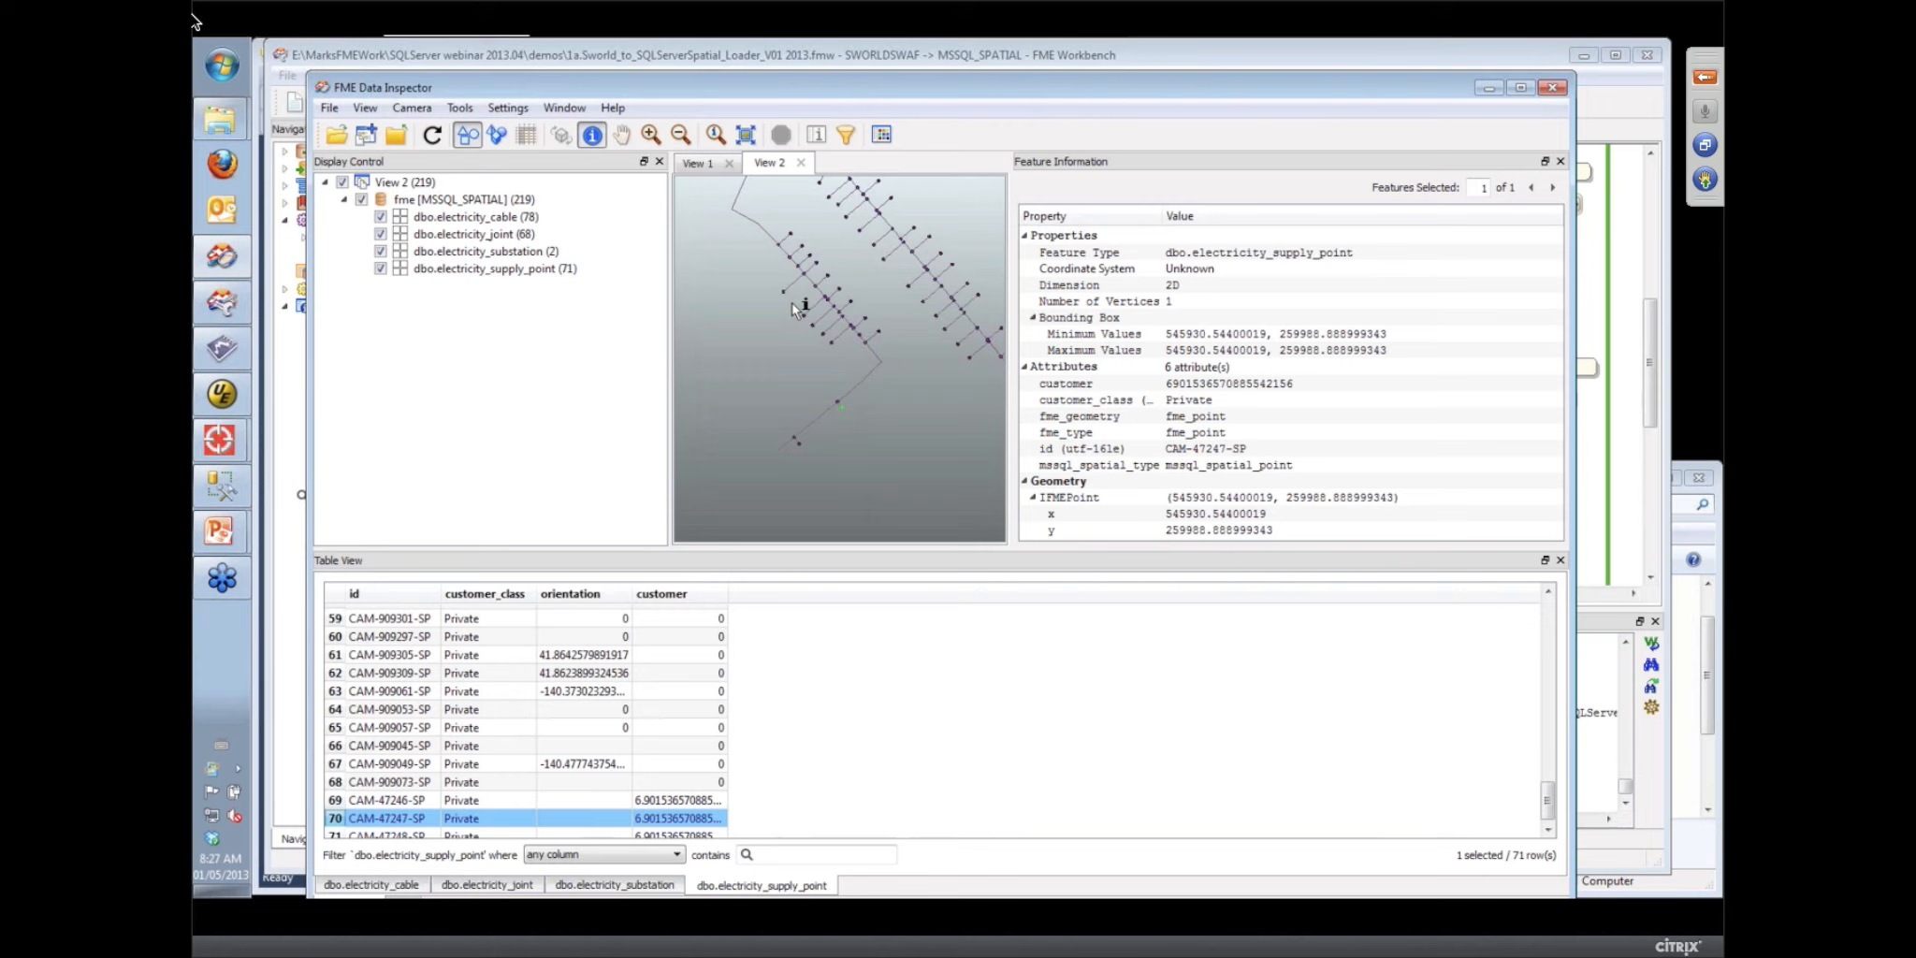
{"action": "left_click", "coordinate": [362, 885]}
{"action": "left_click", "coordinate": [478, 886]}
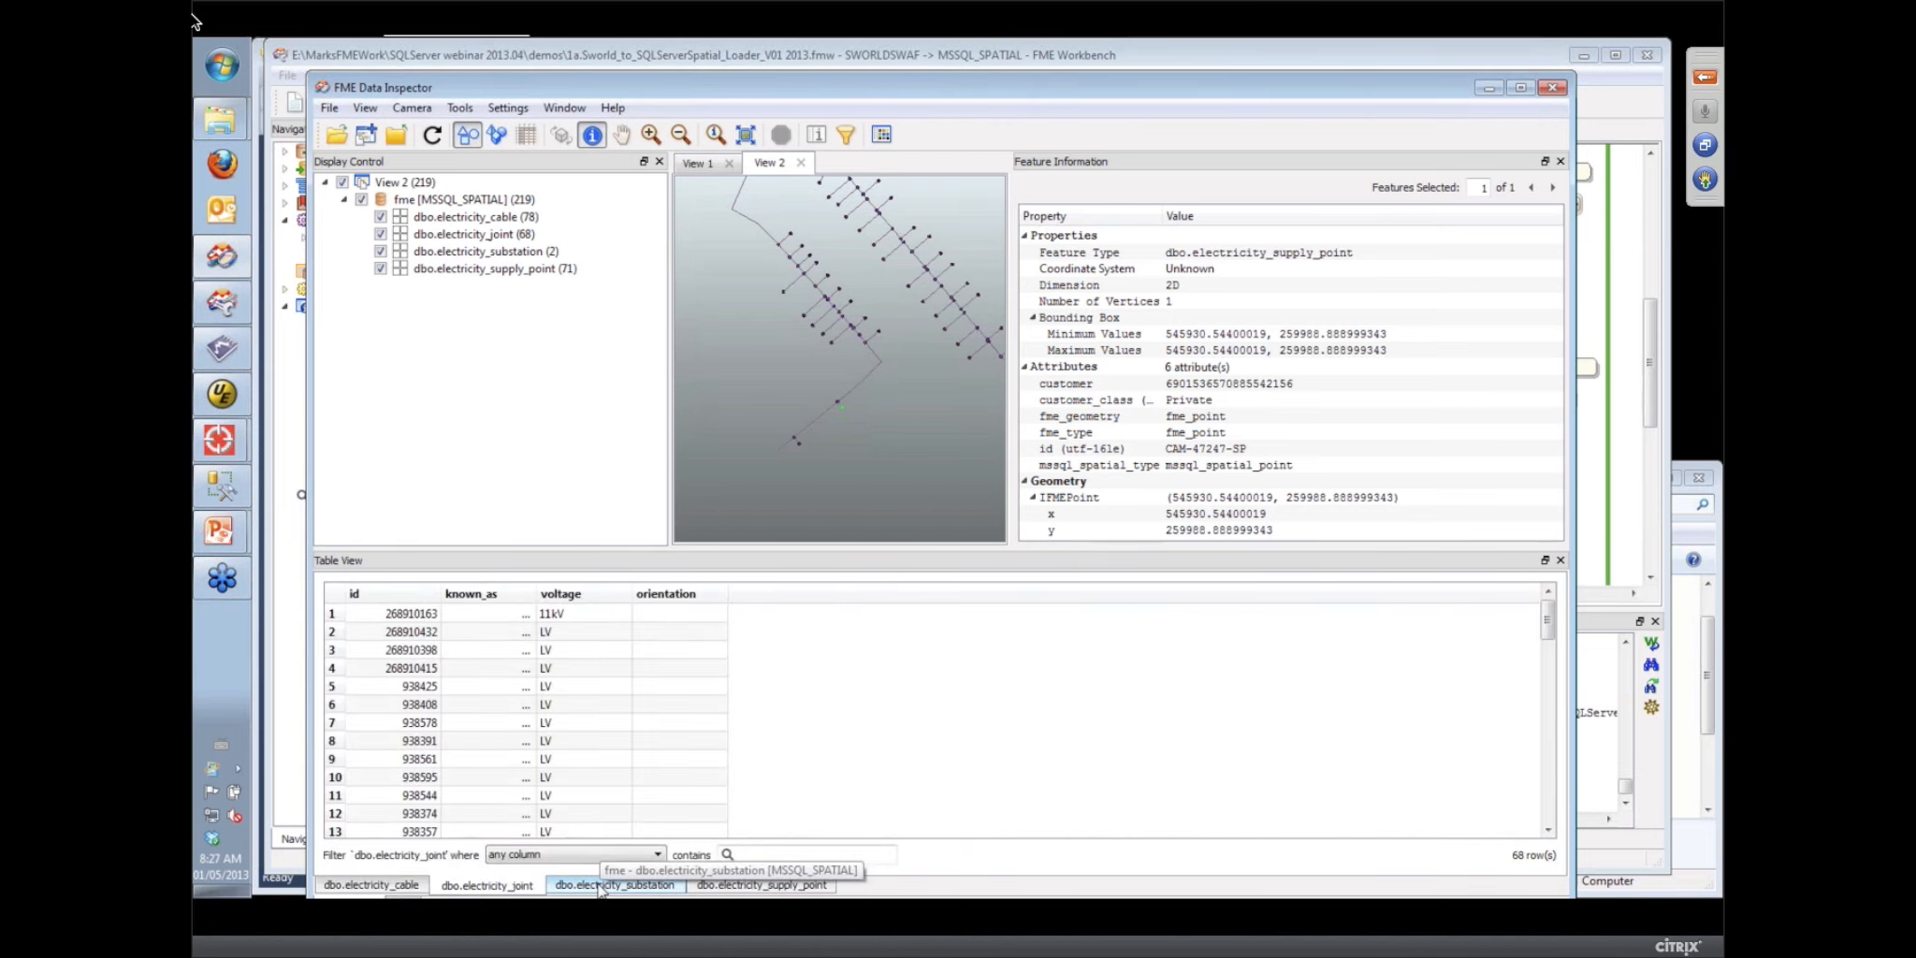
{"action": "double_click", "coordinate": [538, 593]}
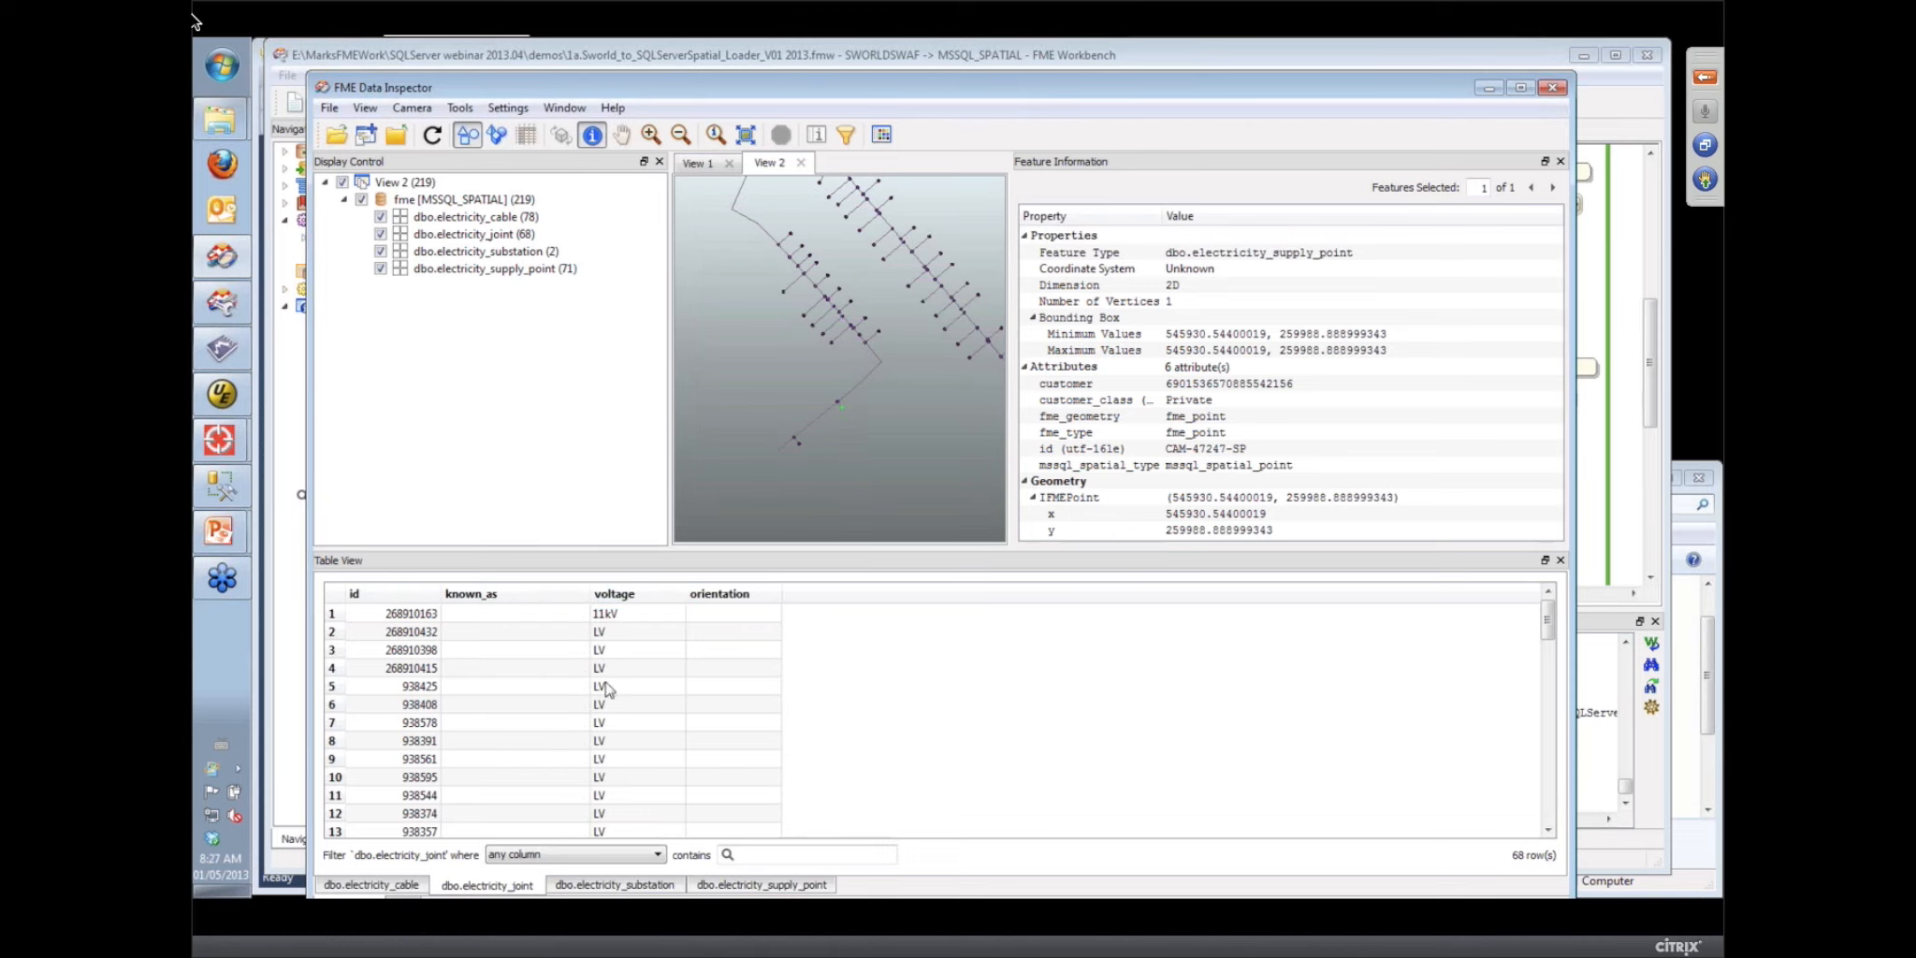
{"action": "left_click", "coordinate": [635, 885]}
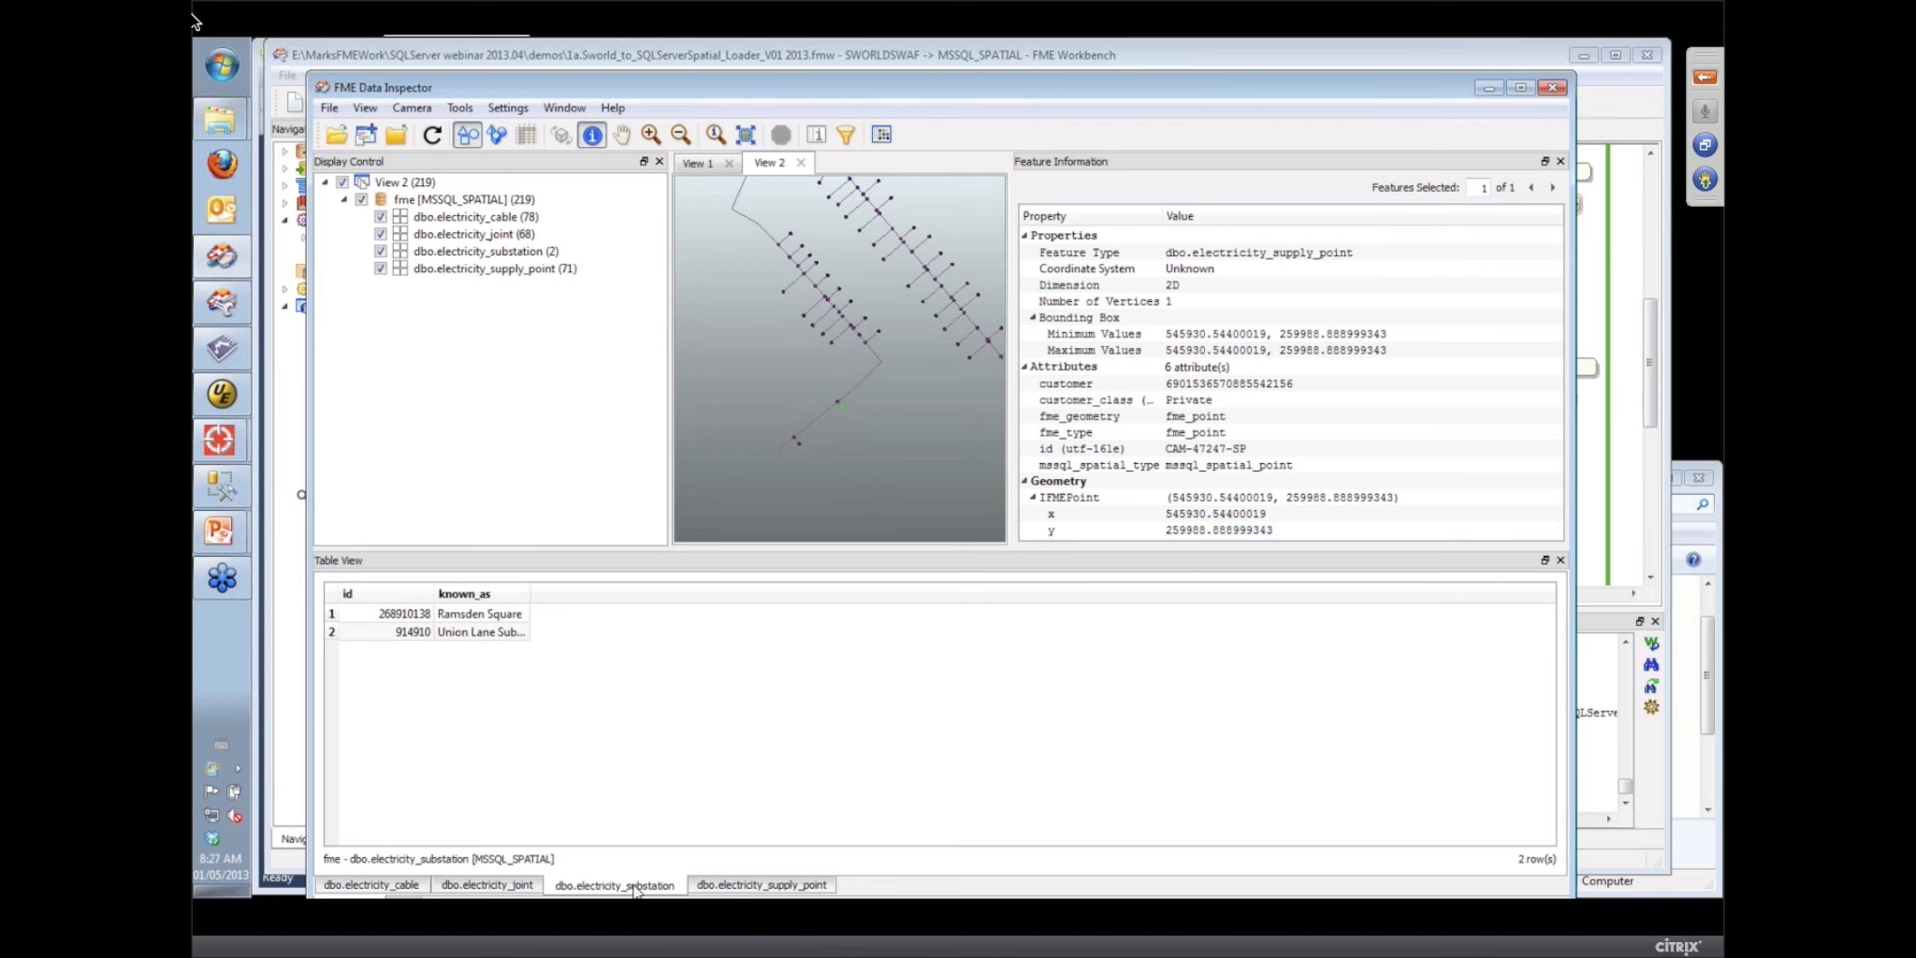
Show the electricity_cable table, sort it by voltage, and widen the known_as and length columns to read them
{"action": "left_click", "coordinate": [391, 887]}
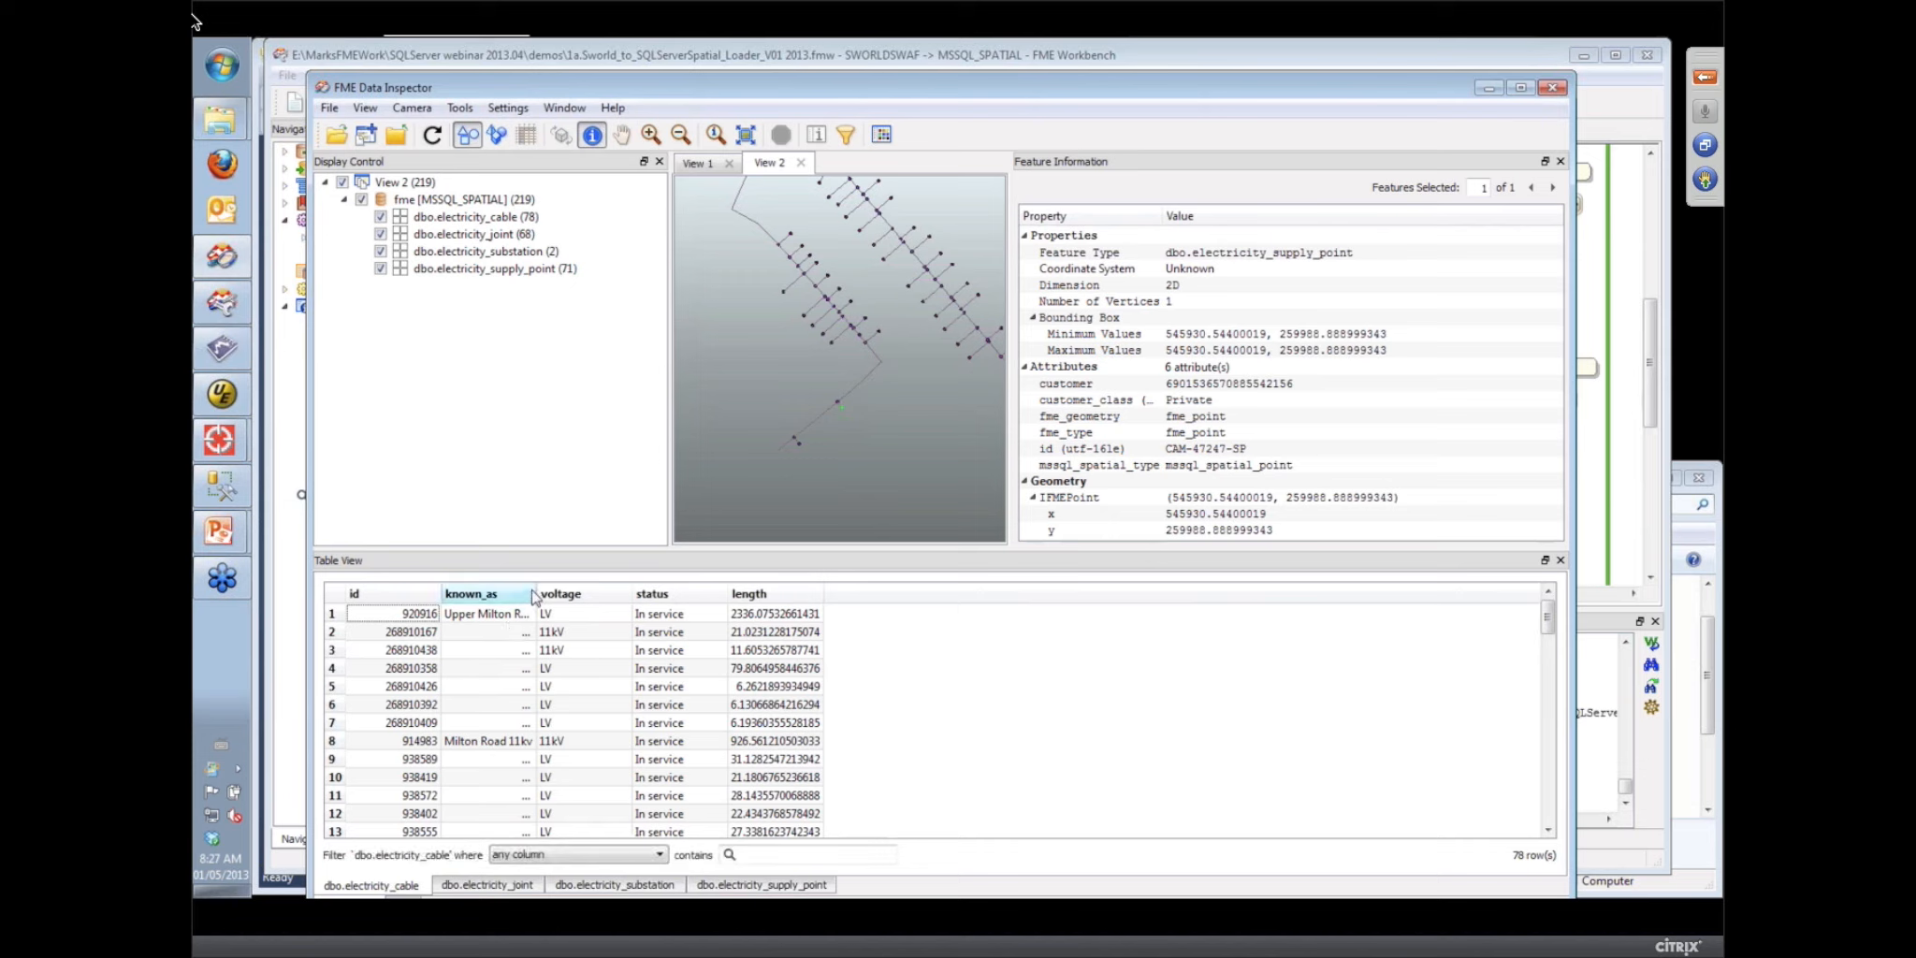
{"action": "left_click_drag", "start_coordinate": [538, 588], "coordinate": [613, 589]}
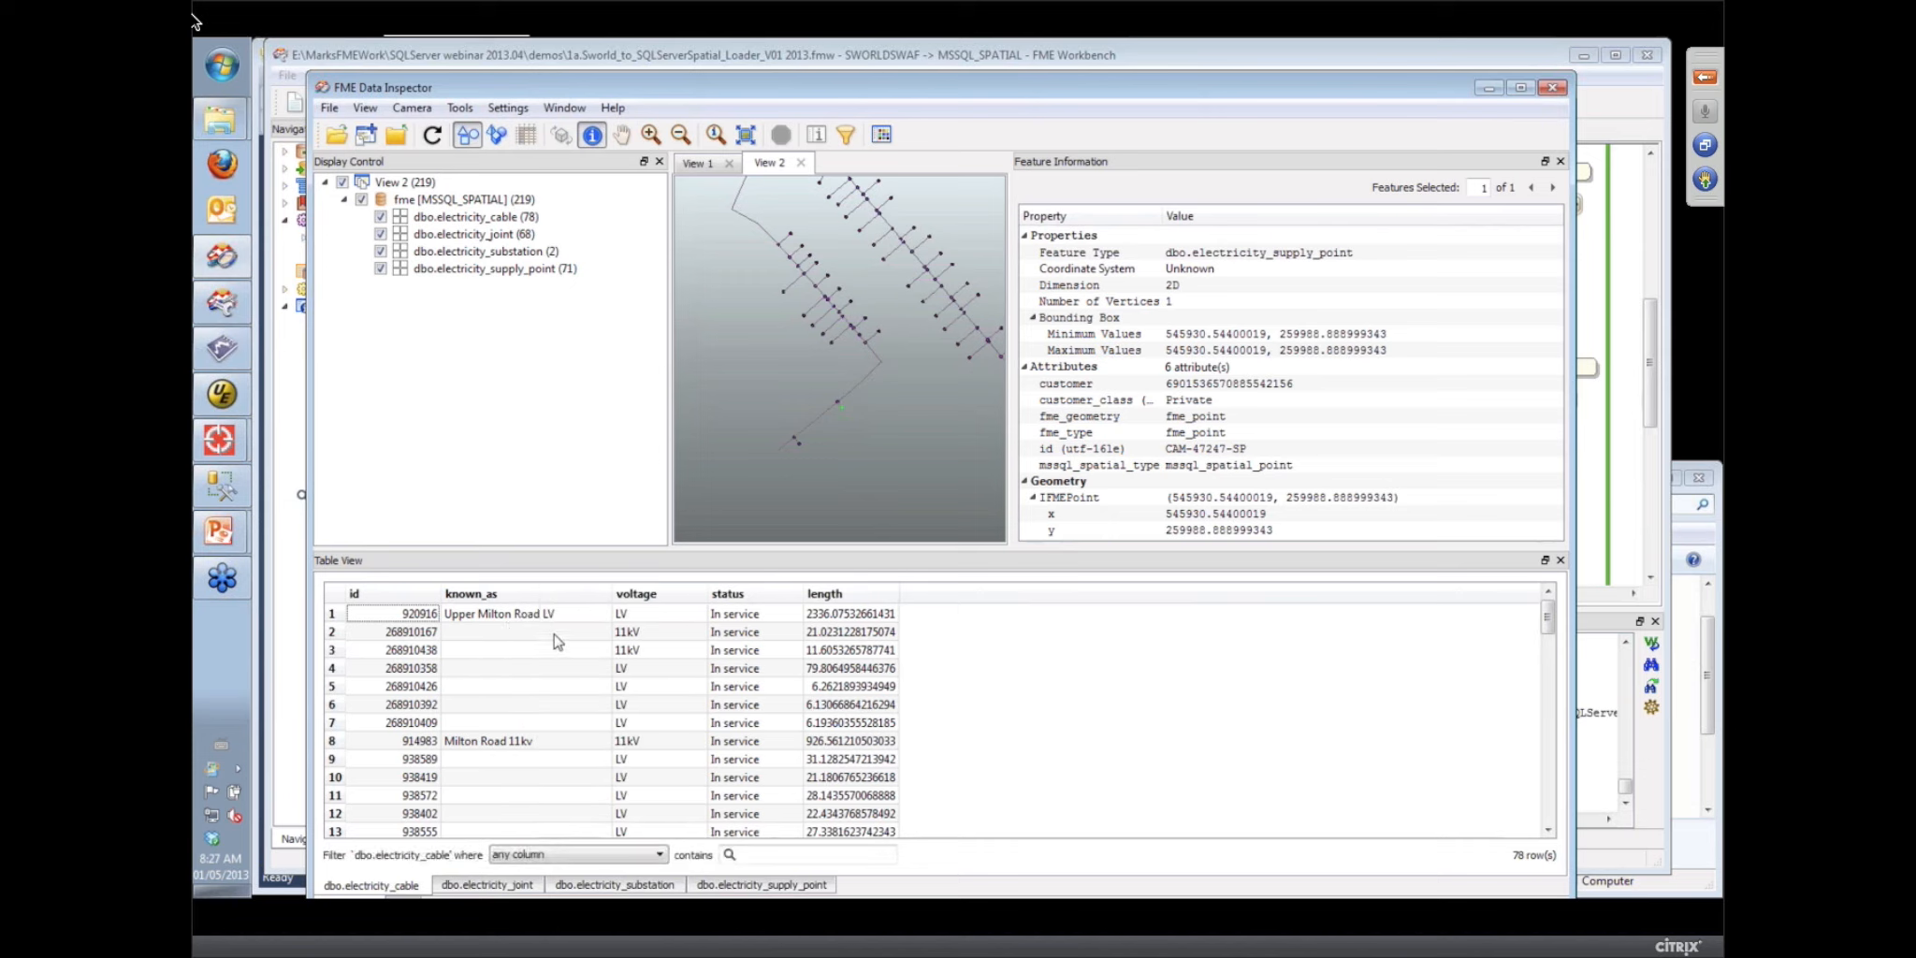
{"action": "left_click", "coordinate": [668, 597]}
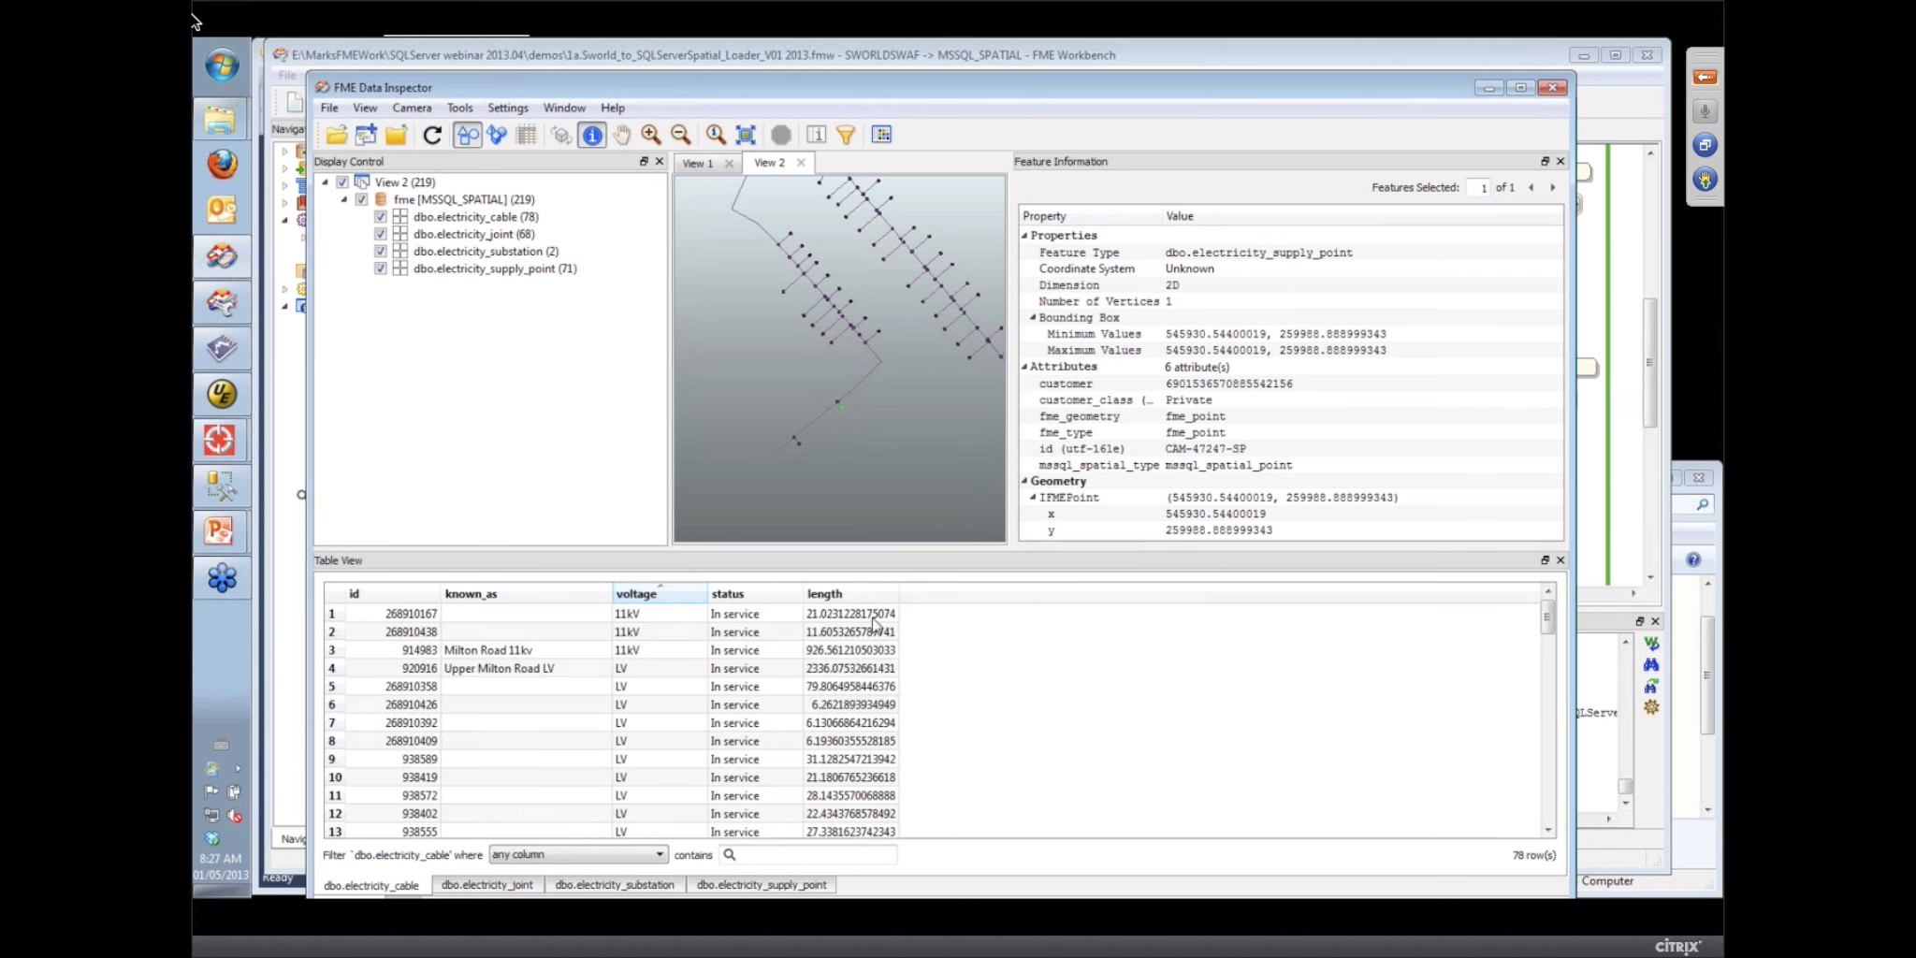
{"action": "left_click_drag", "start_coordinate": [898, 604], "coordinate": [936, 604]}
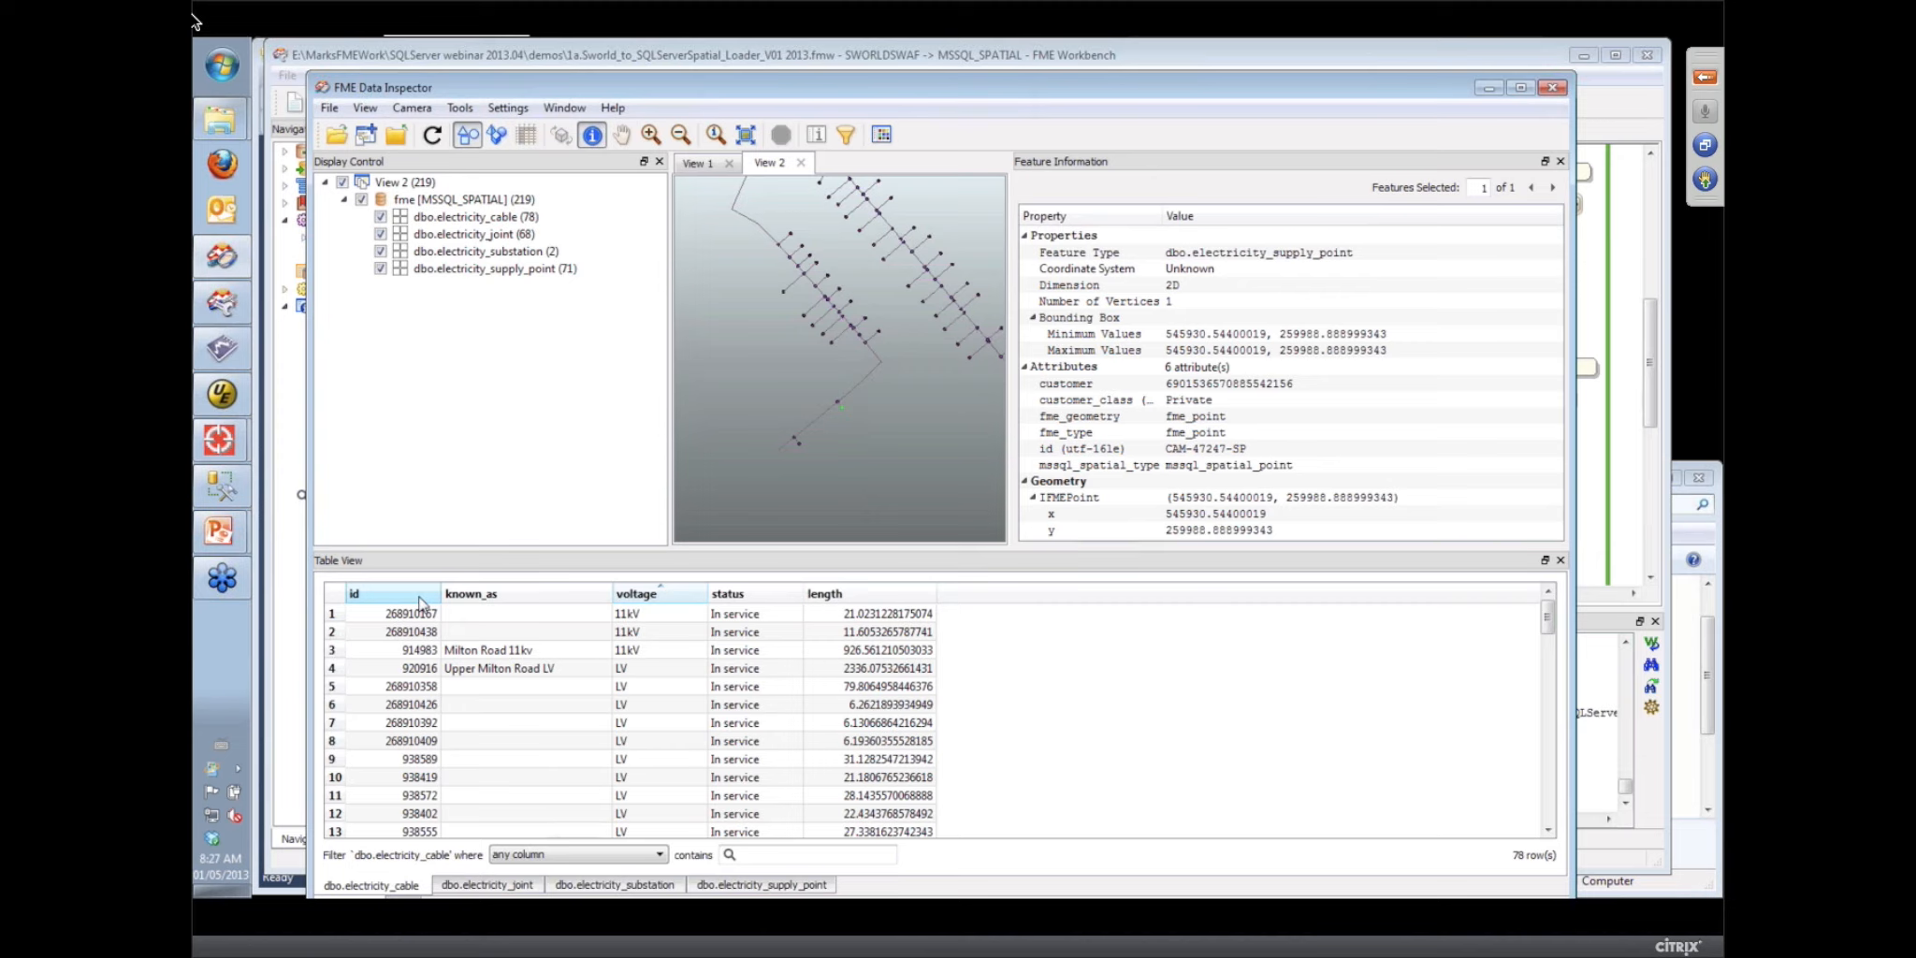
Switch to FME Workbench, review which inspection application the Workbench options use, and leave the FME Options unchanged
{"action": "left_click", "coordinate": [720, 68]}
{"action": "left_click", "coordinate": [695, 77]}
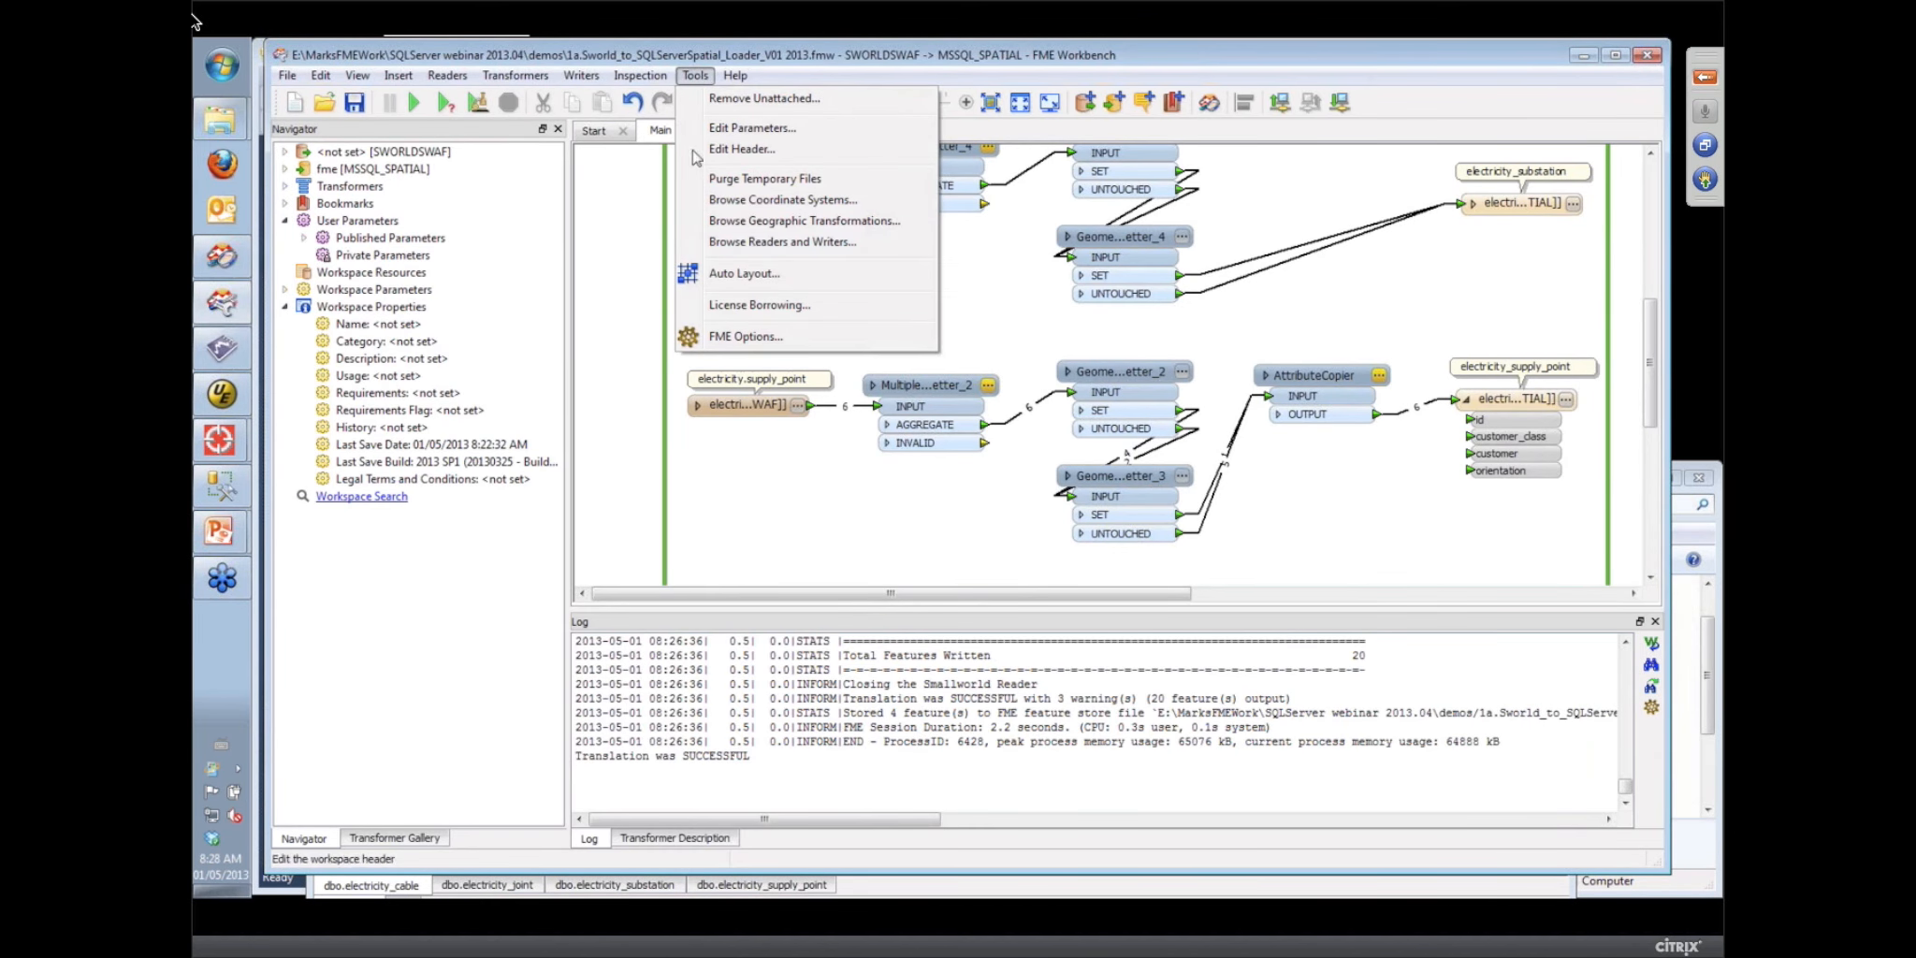
{"action": "left_click", "coordinate": [722, 341]}
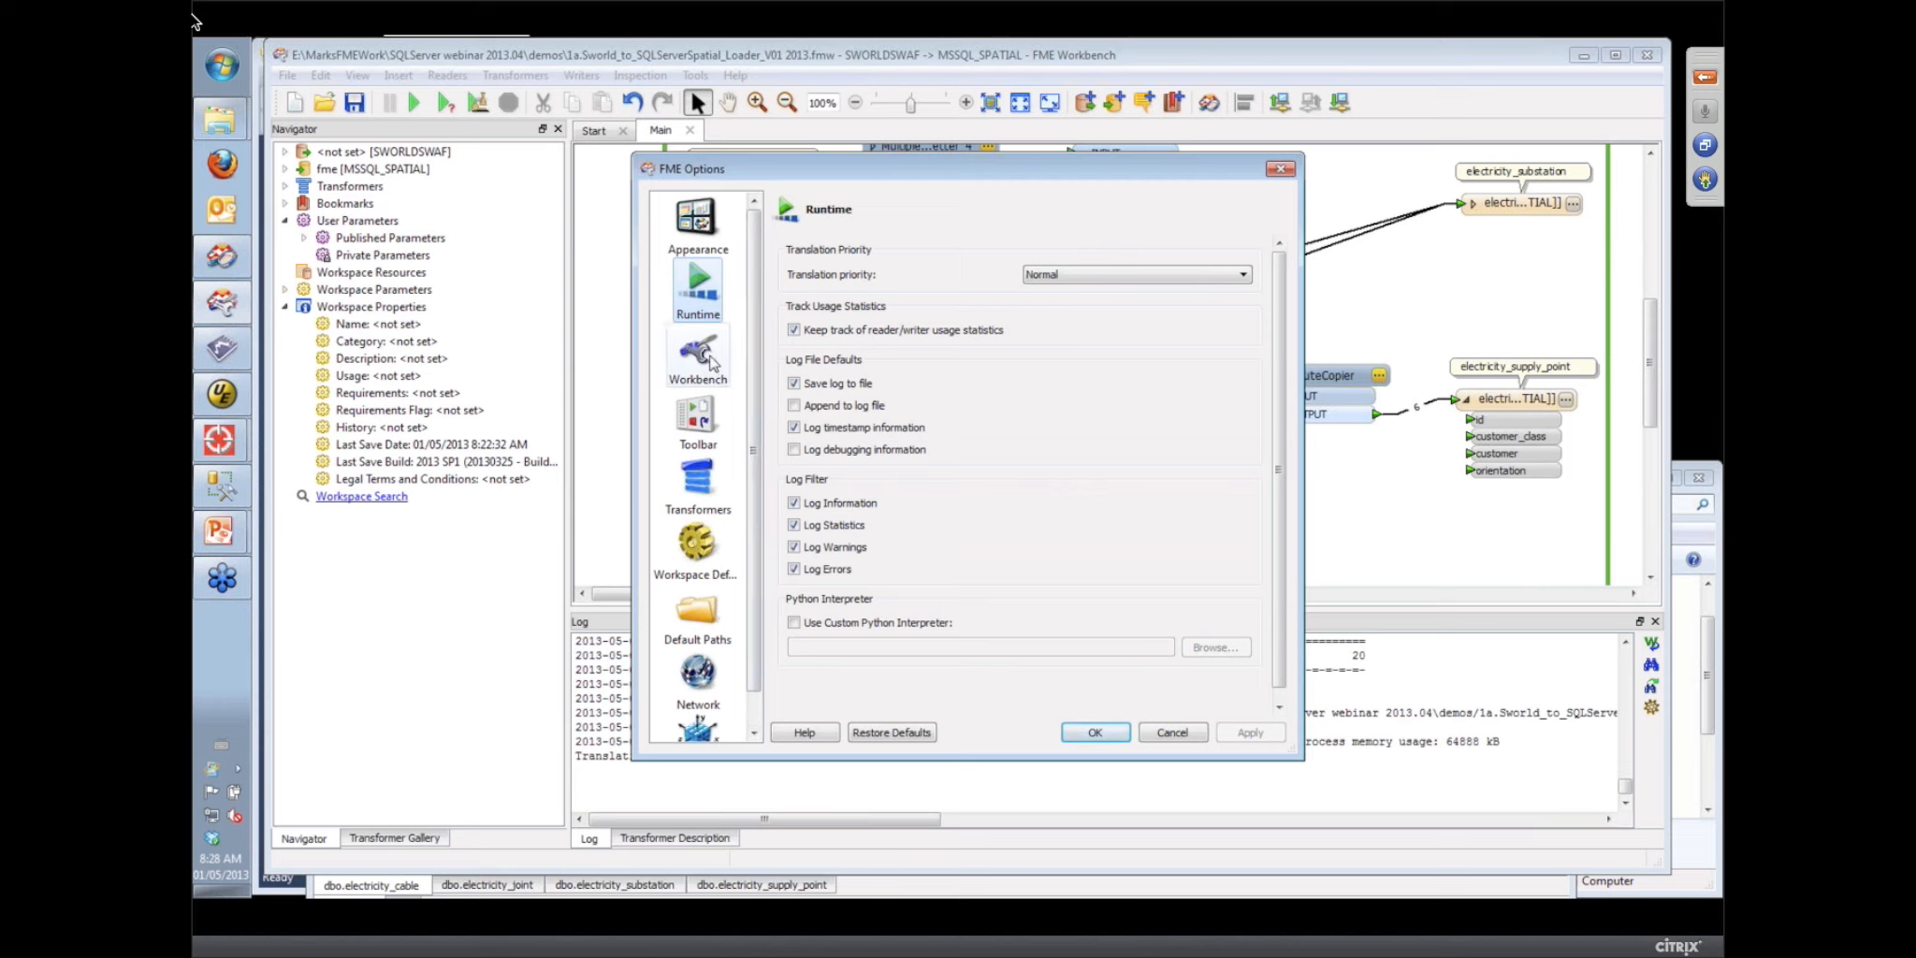
{"action": "left_click", "coordinate": [710, 360]}
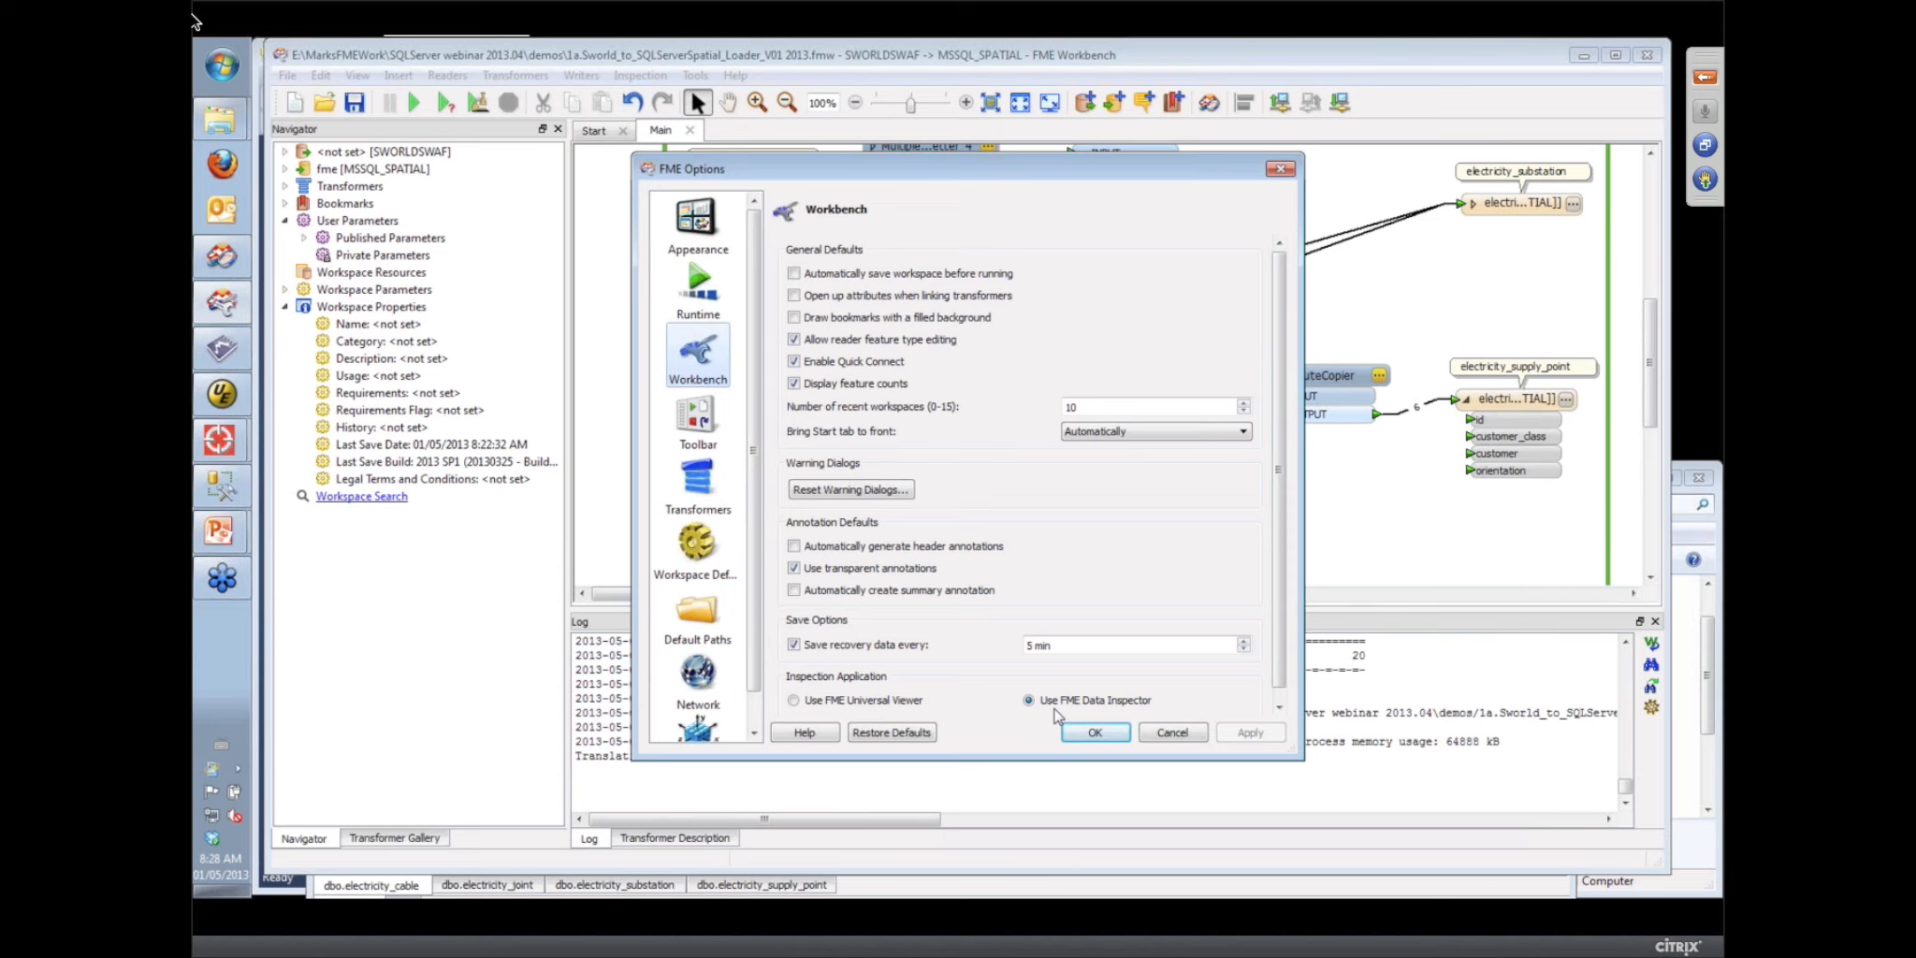
{"action": "left_click", "coordinate": [1172, 737]}
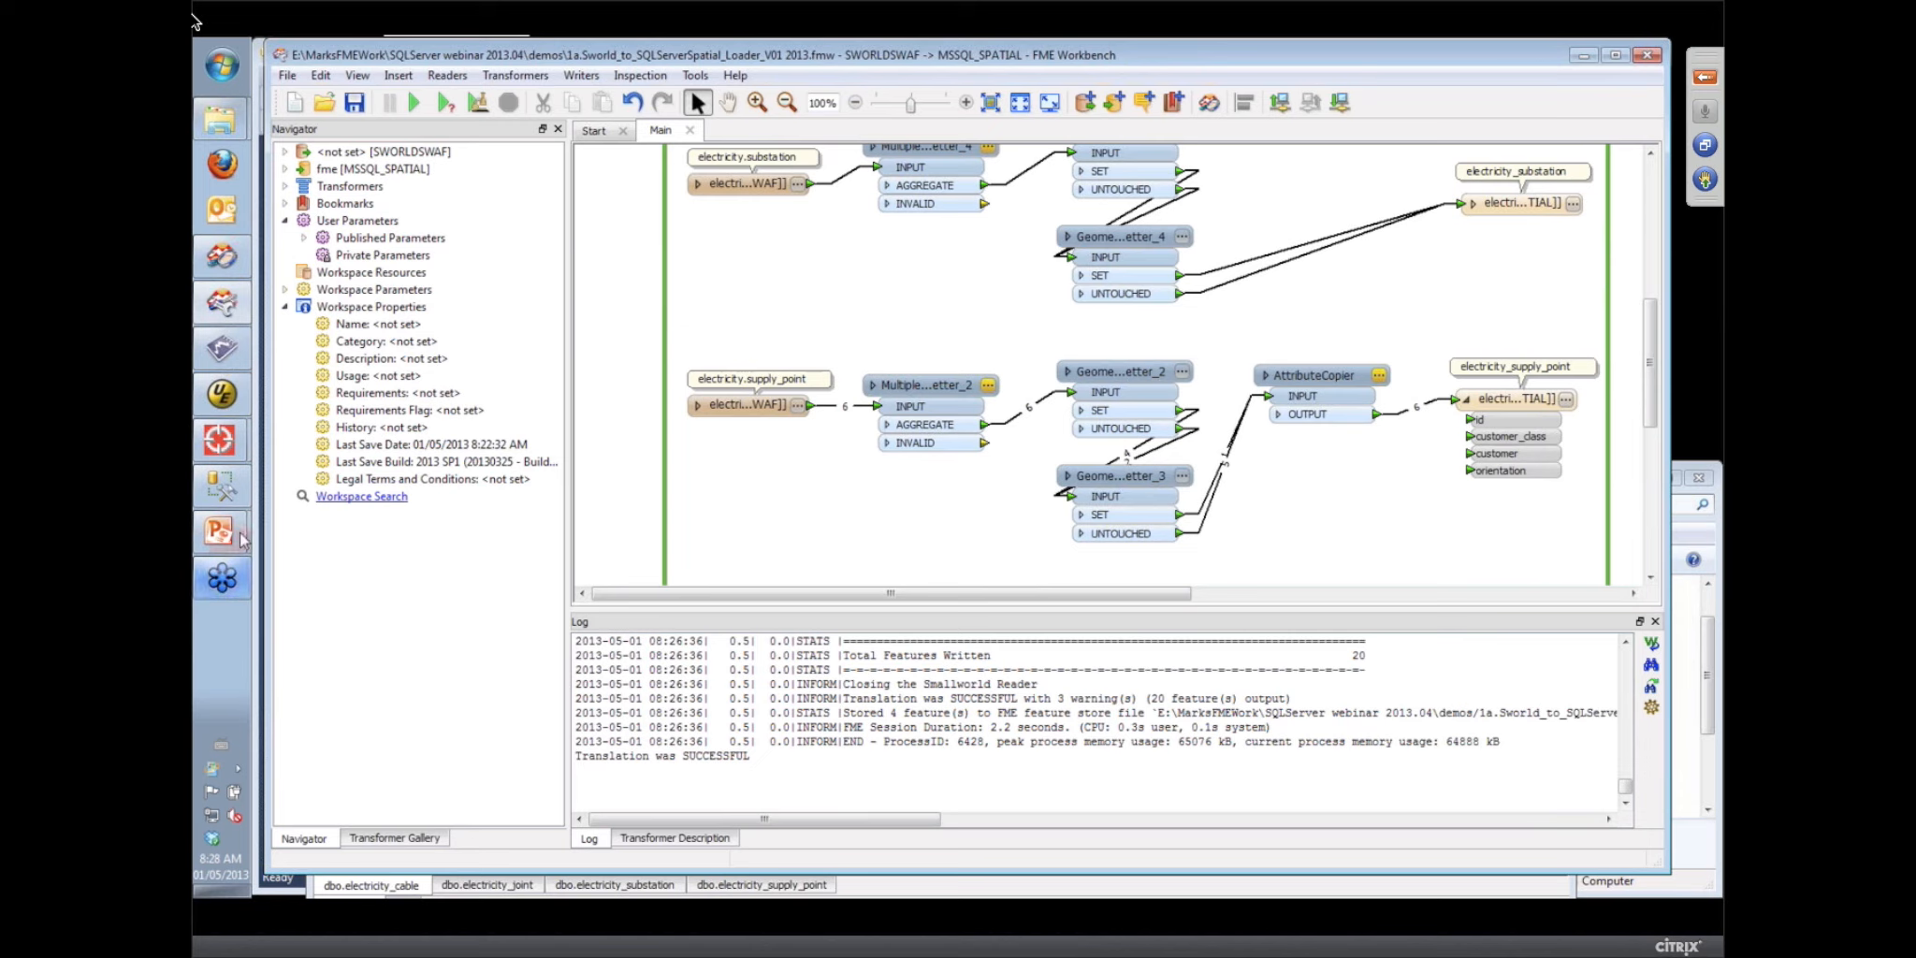
{"action": "left_click", "coordinate": [690, 130]}
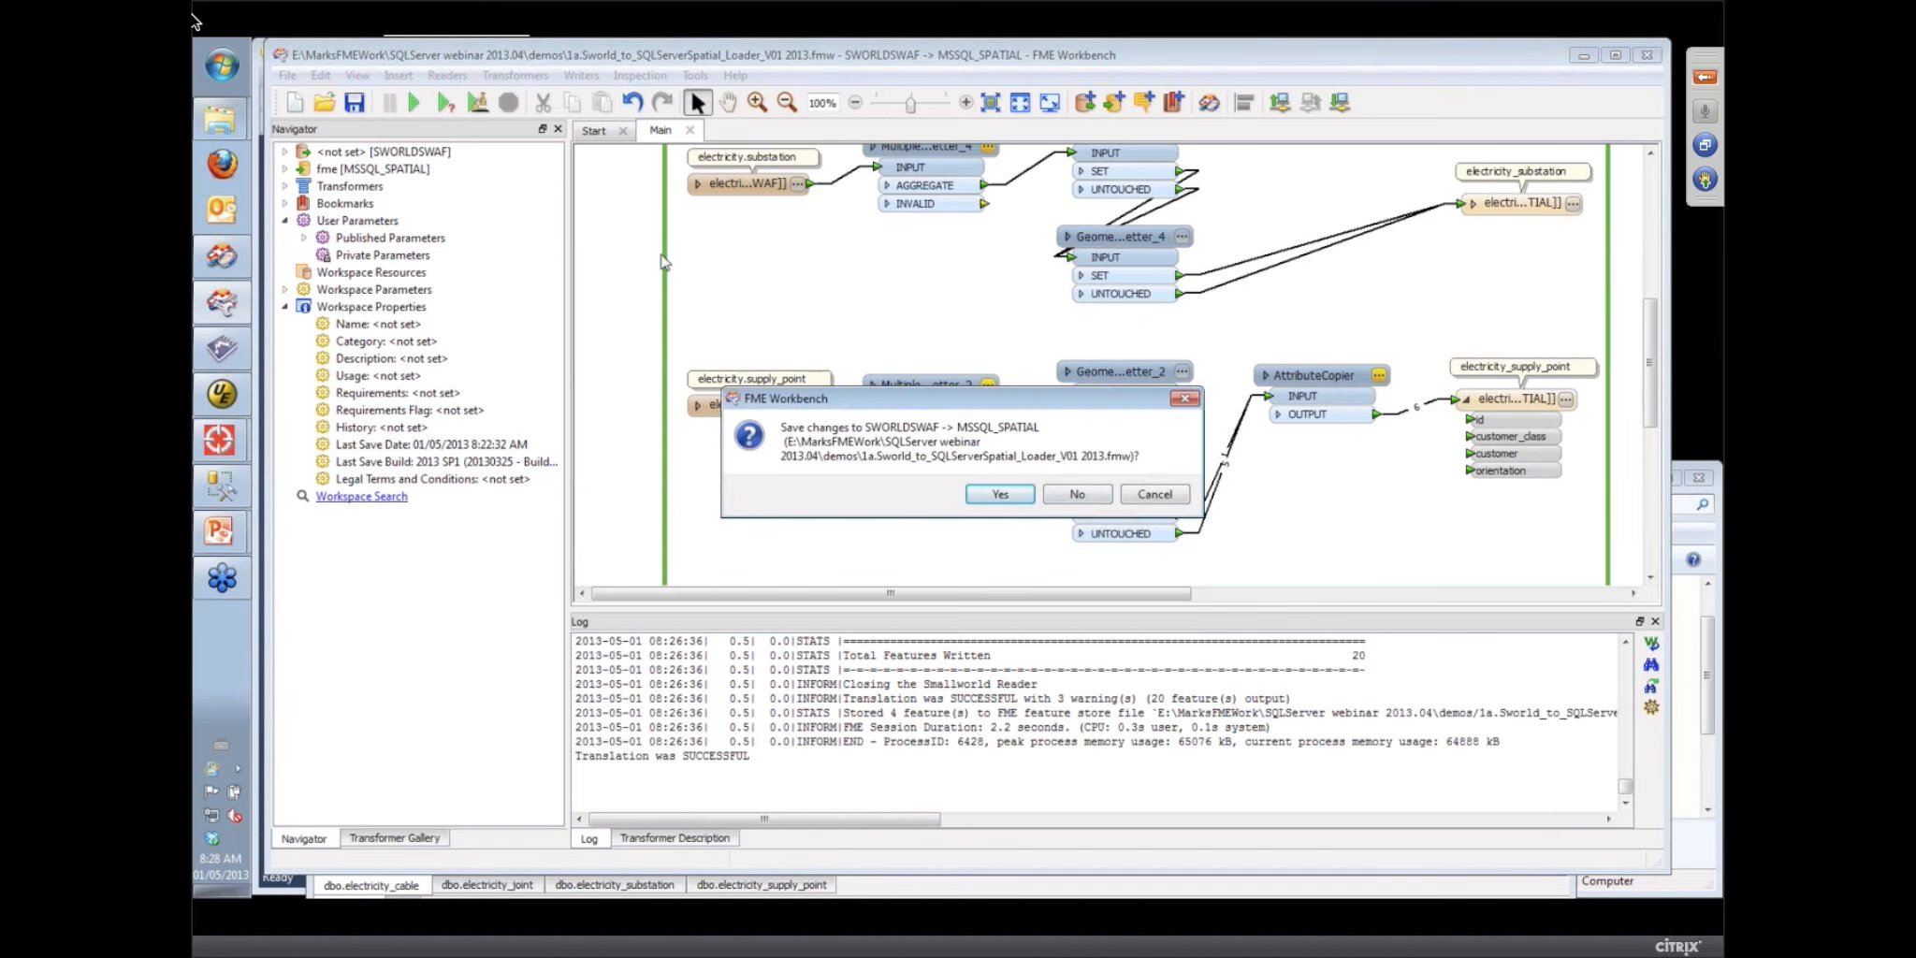
{"action": "left_click", "coordinate": [1154, 494]}
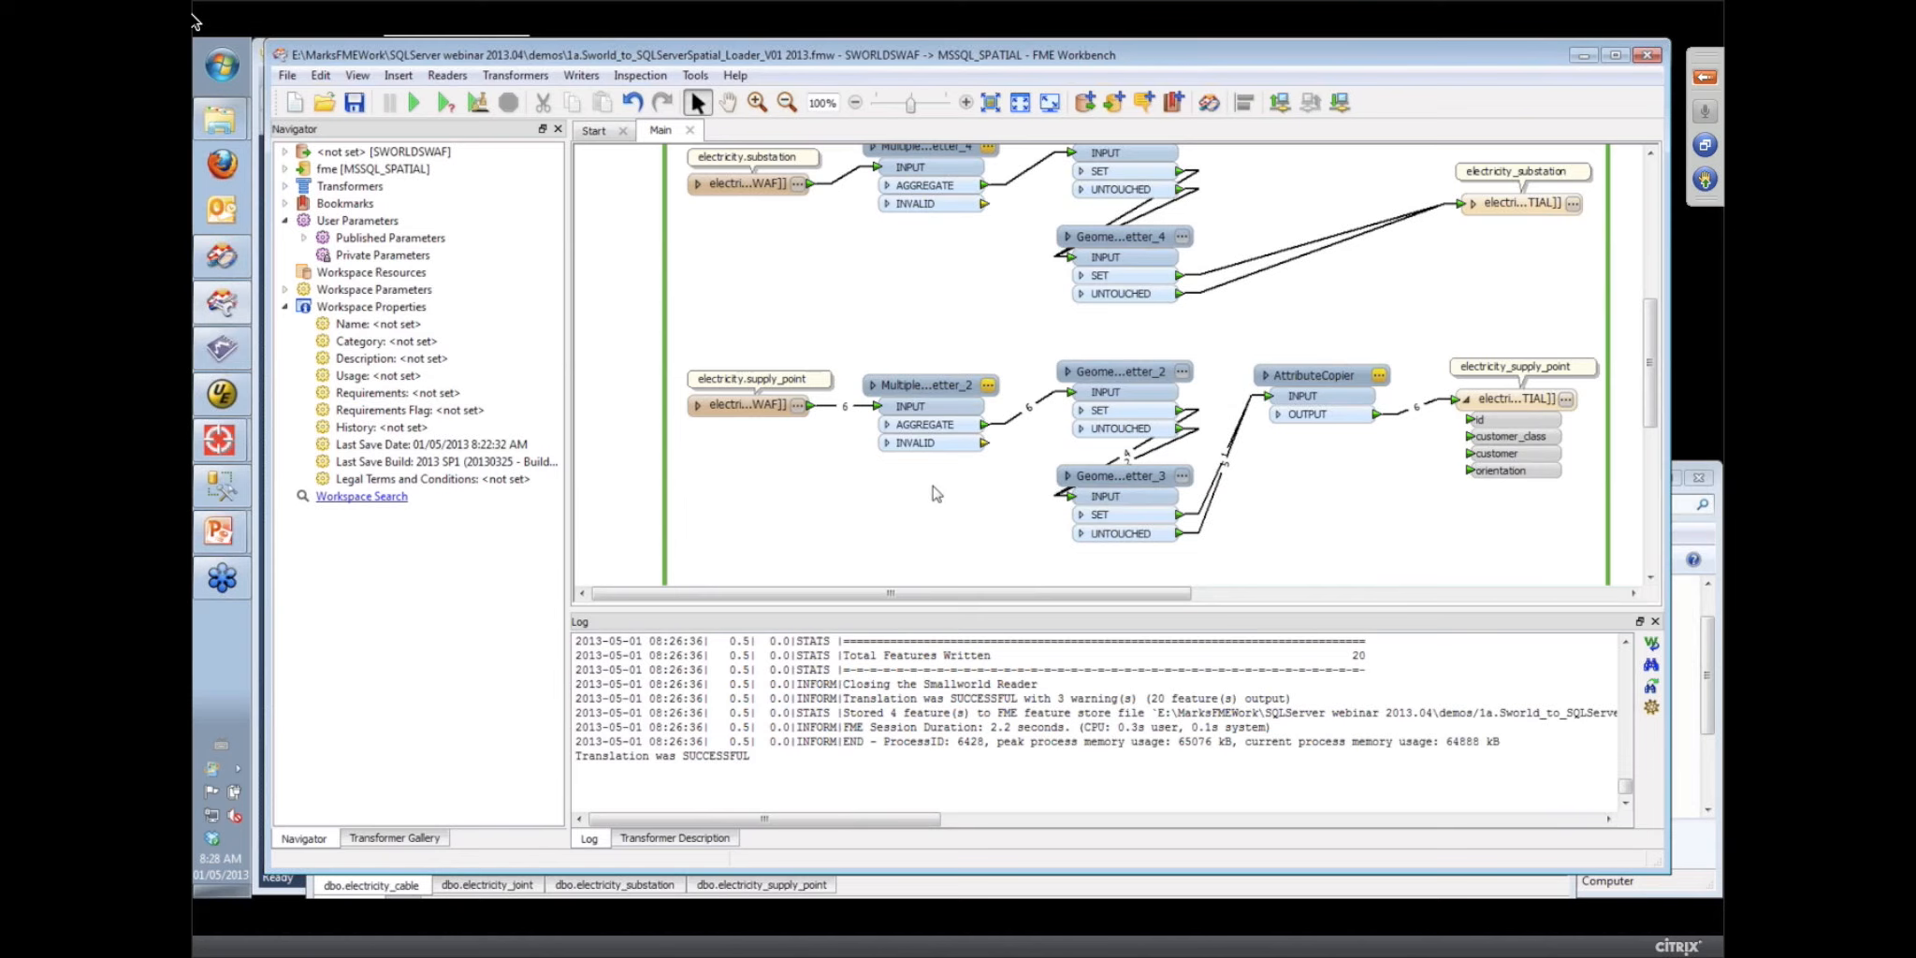
{"action": "left_click", "coordinate": [426, 838]}
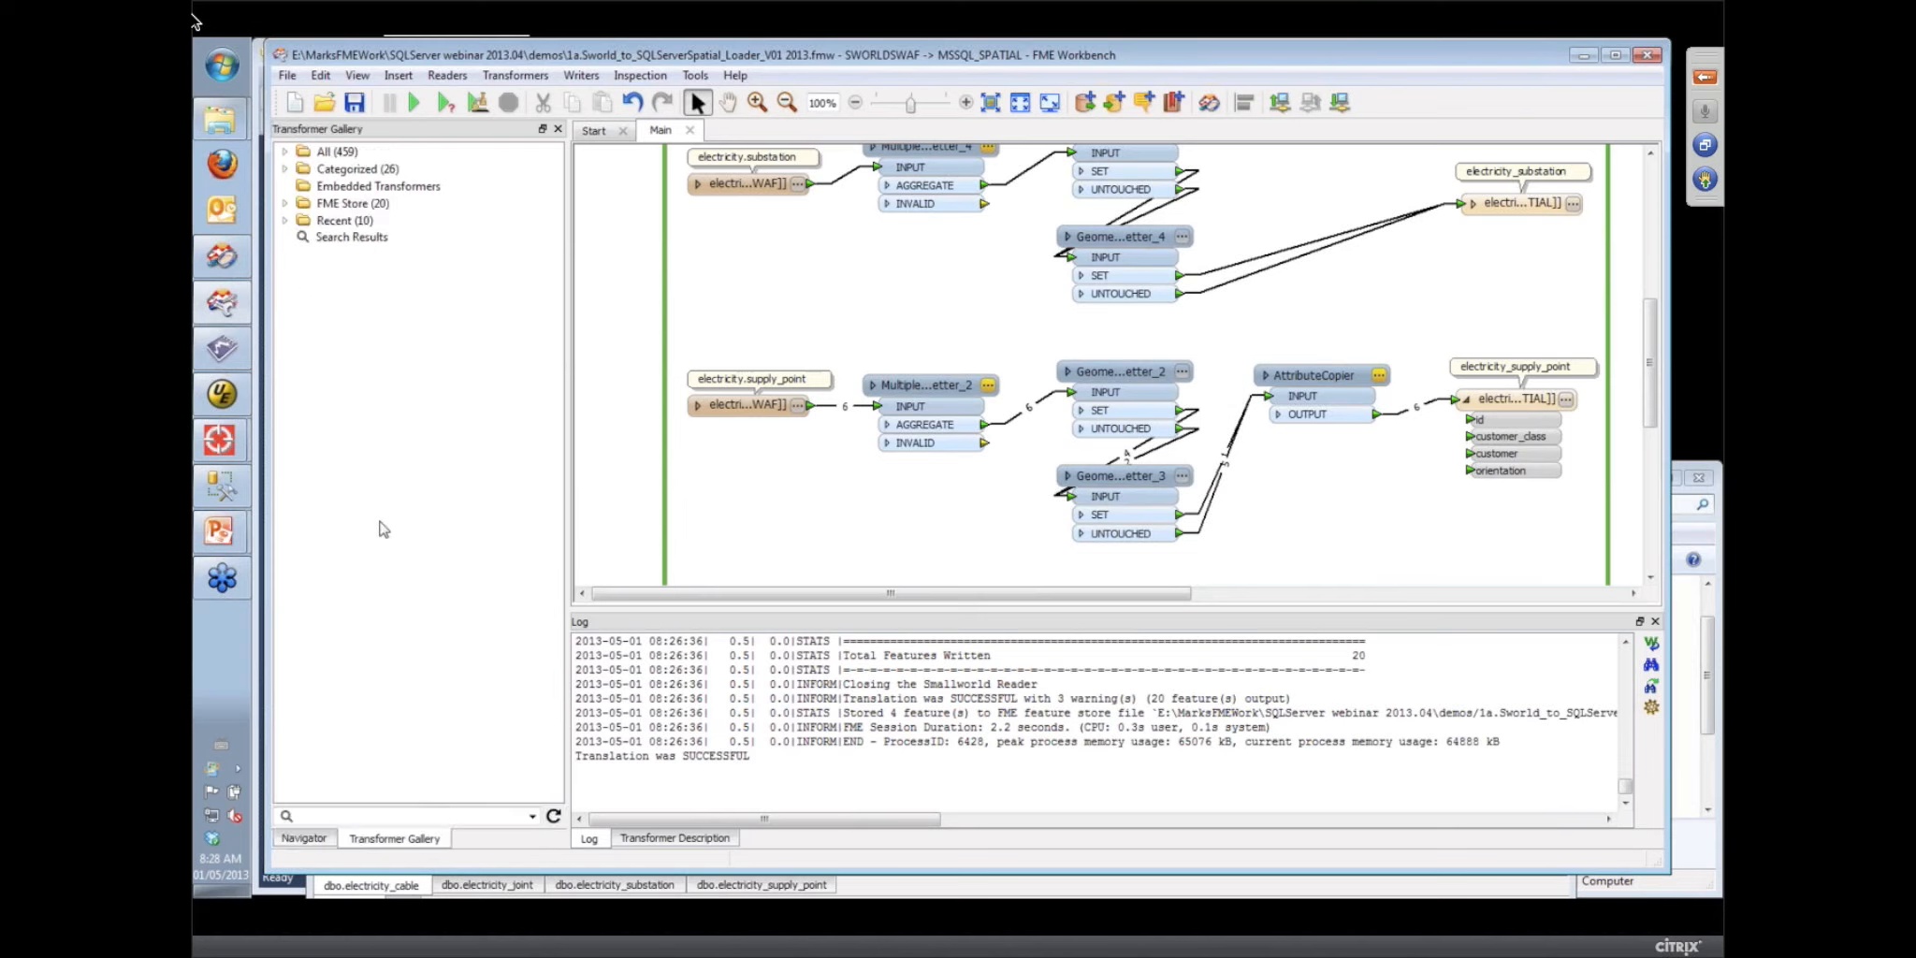
Expand the fme [MSSQL_SPATIAL] writer's parameters, and review the SQL key columns setting of the electricity_supply_point writer feature type
{"action": "left_click", "coordinate": [293, 840]}
{"action": "left_click", "coordinate": [285, 170]}
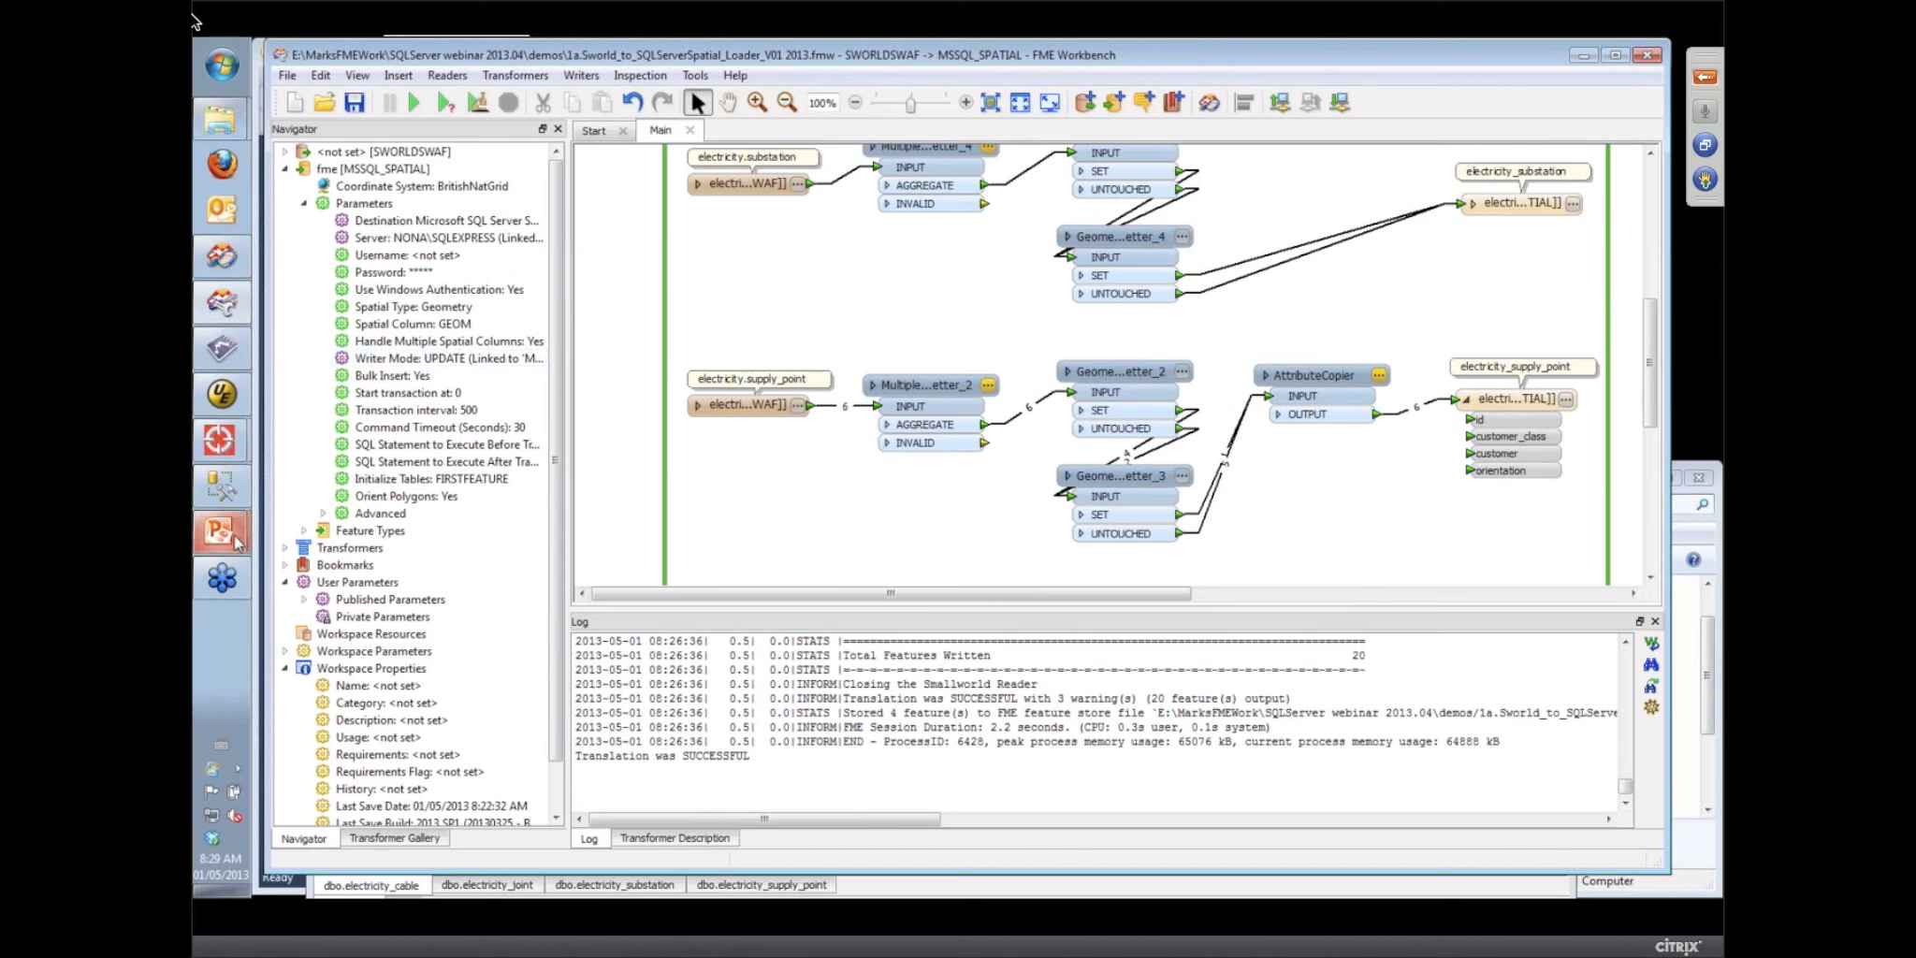
{"action": "mouse_move", "coordinate": [237, 542]}
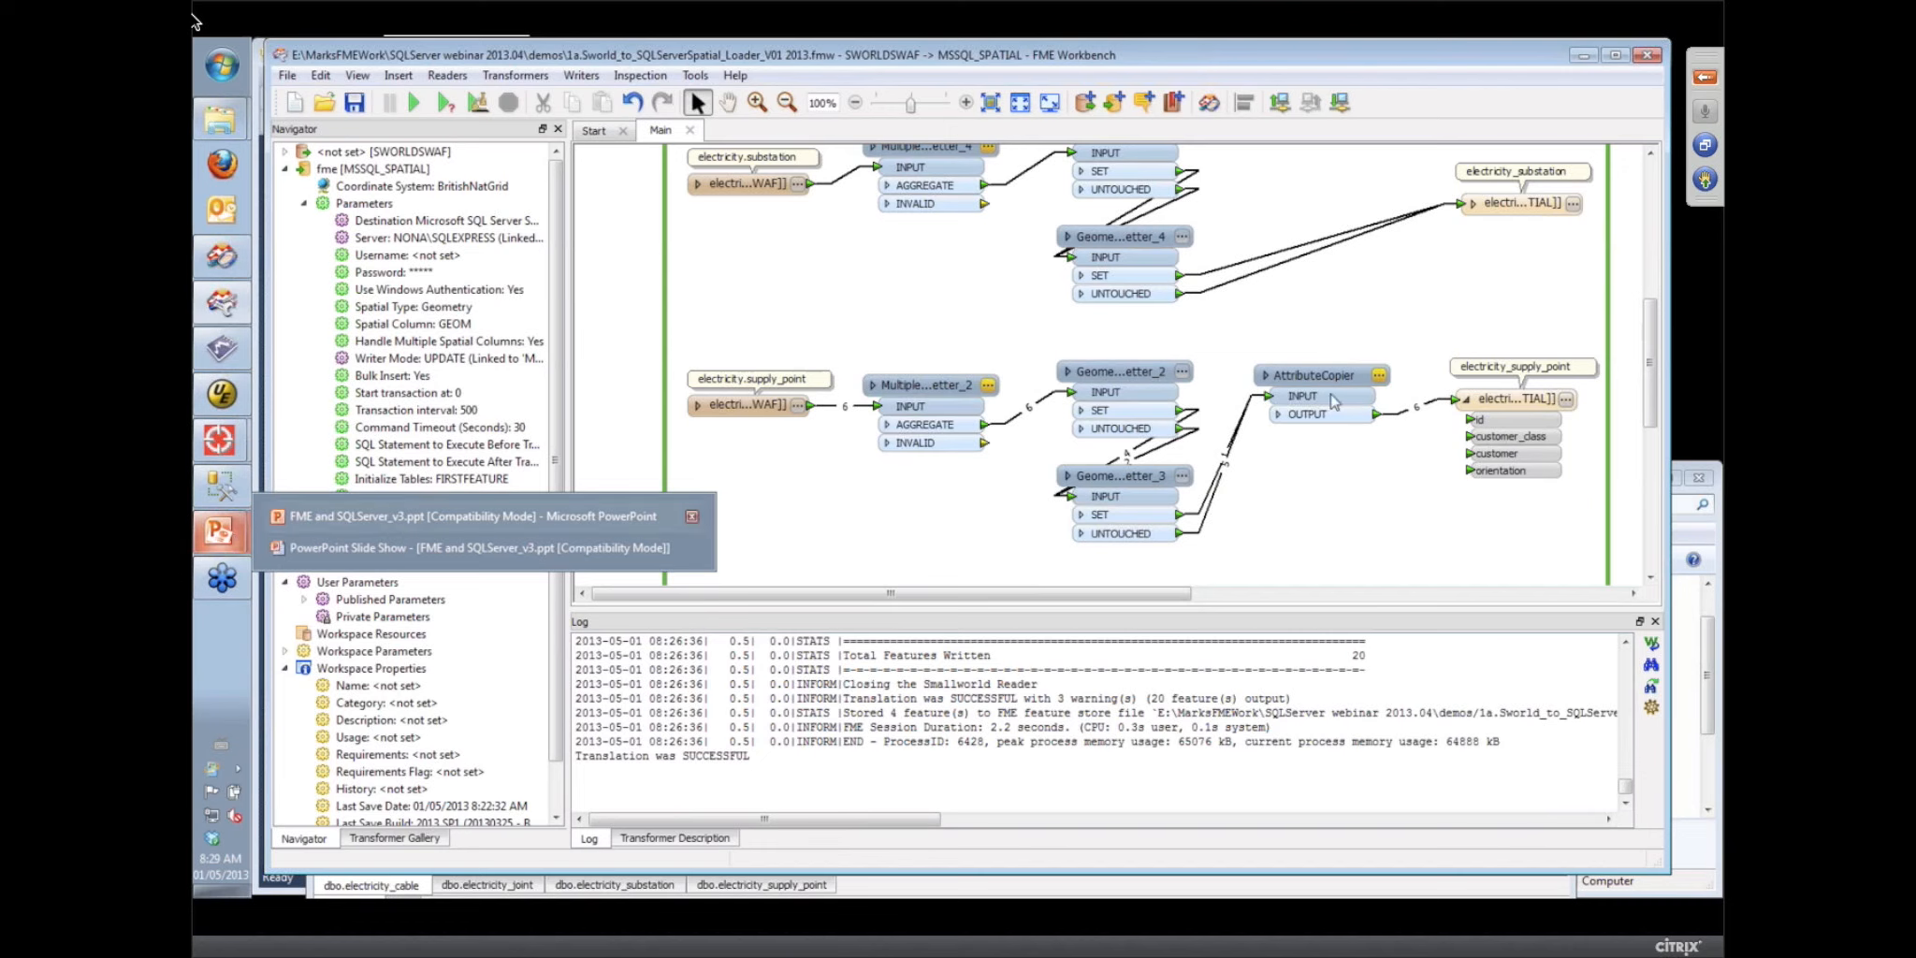
{"action": "left_click", "coordinate": [1567, 401]}
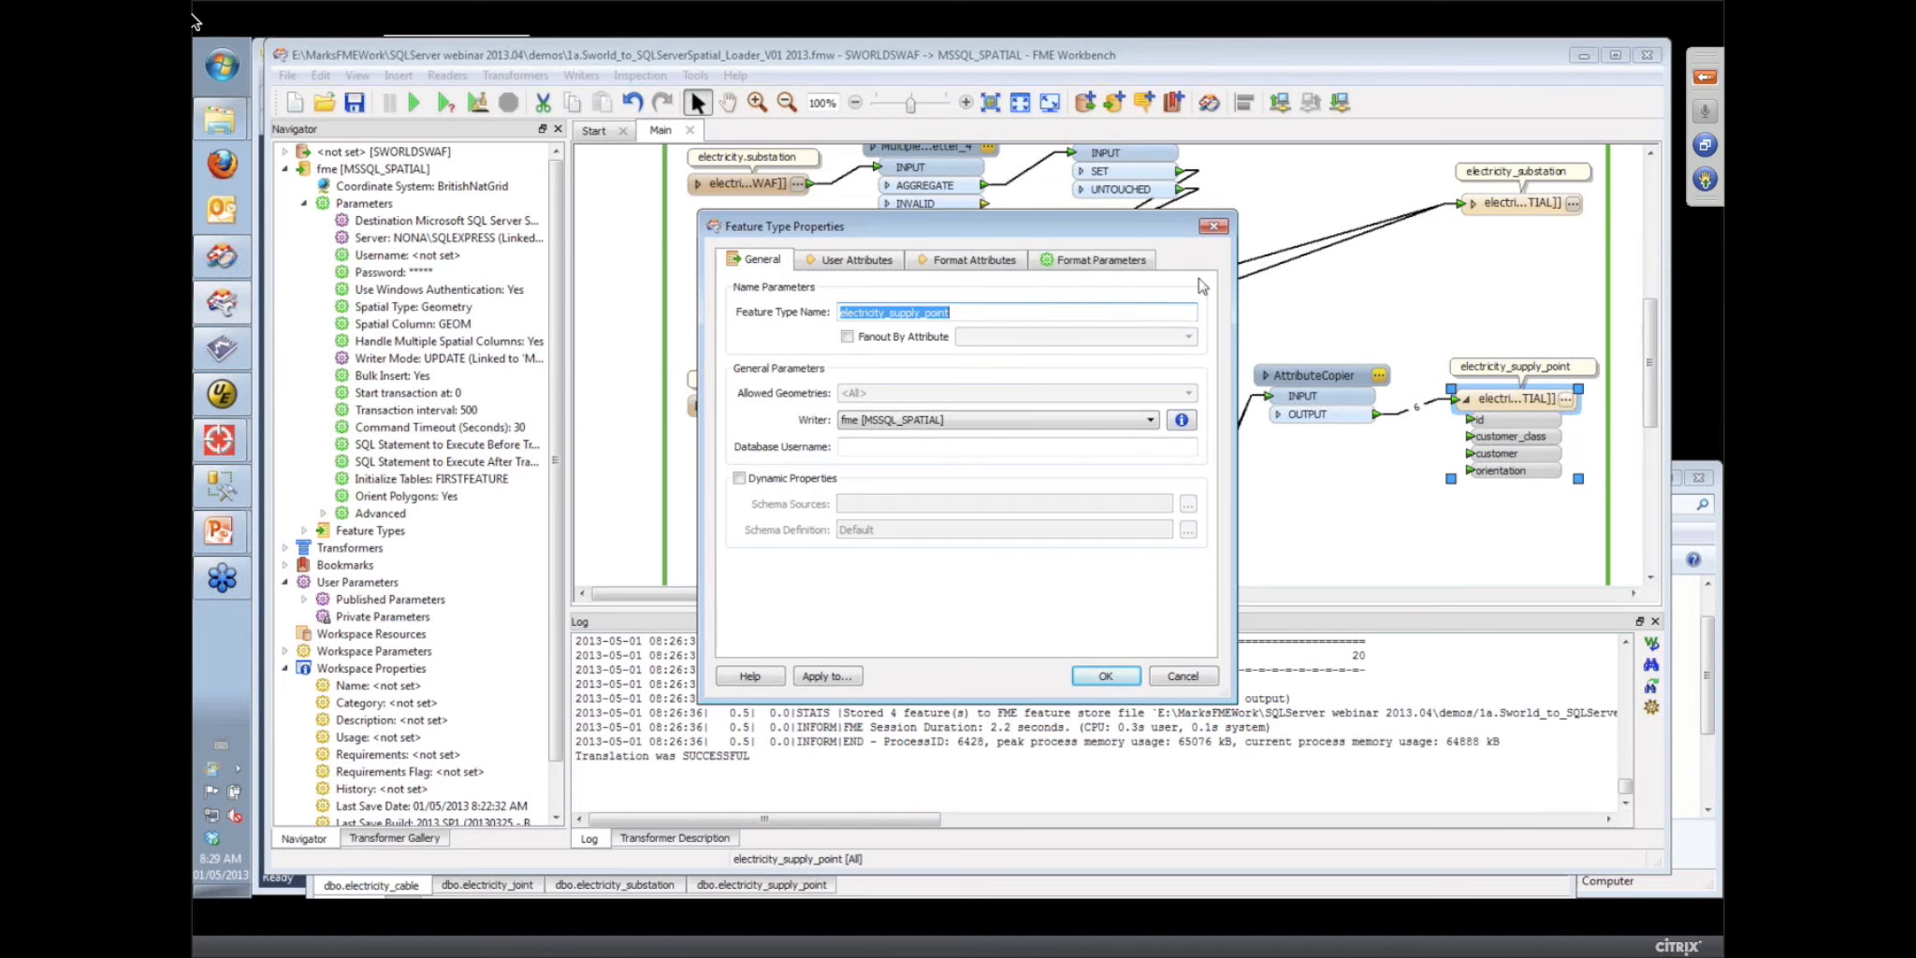
{"action": "left_click", "coordinate": [1122, 263]}
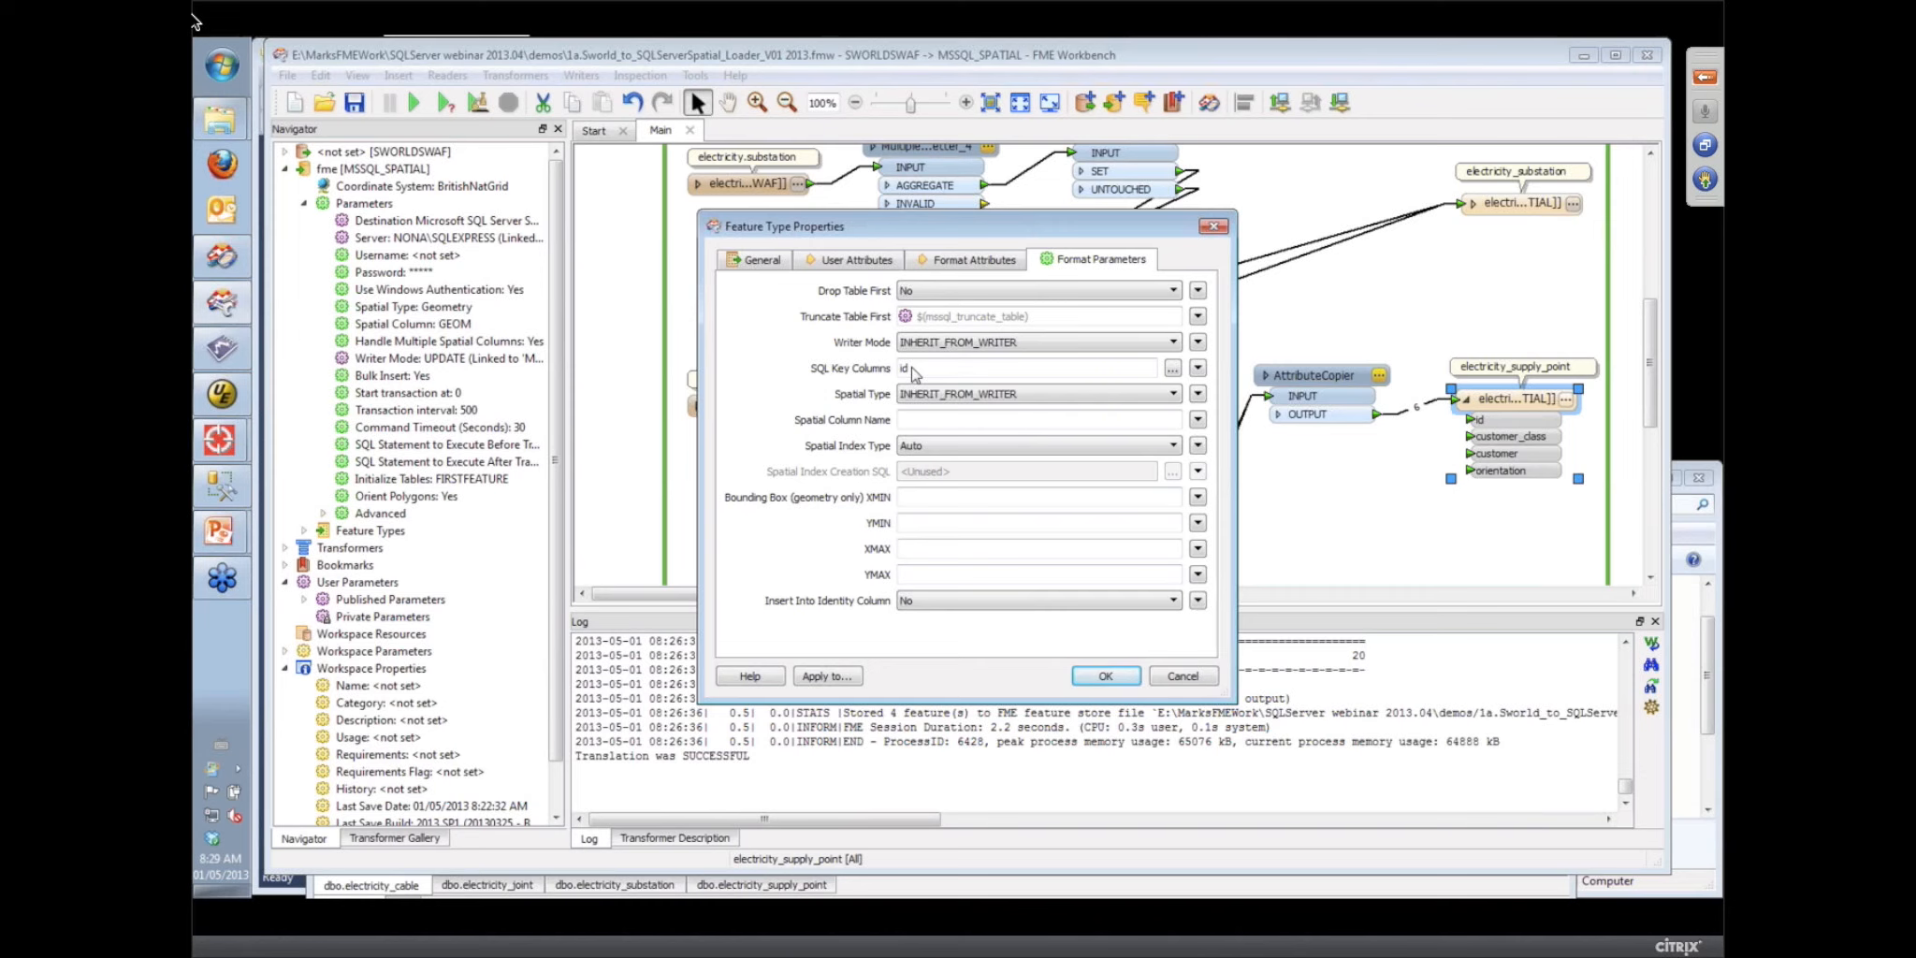
{"action": "left_click", "coordinate": [1177, 678]}
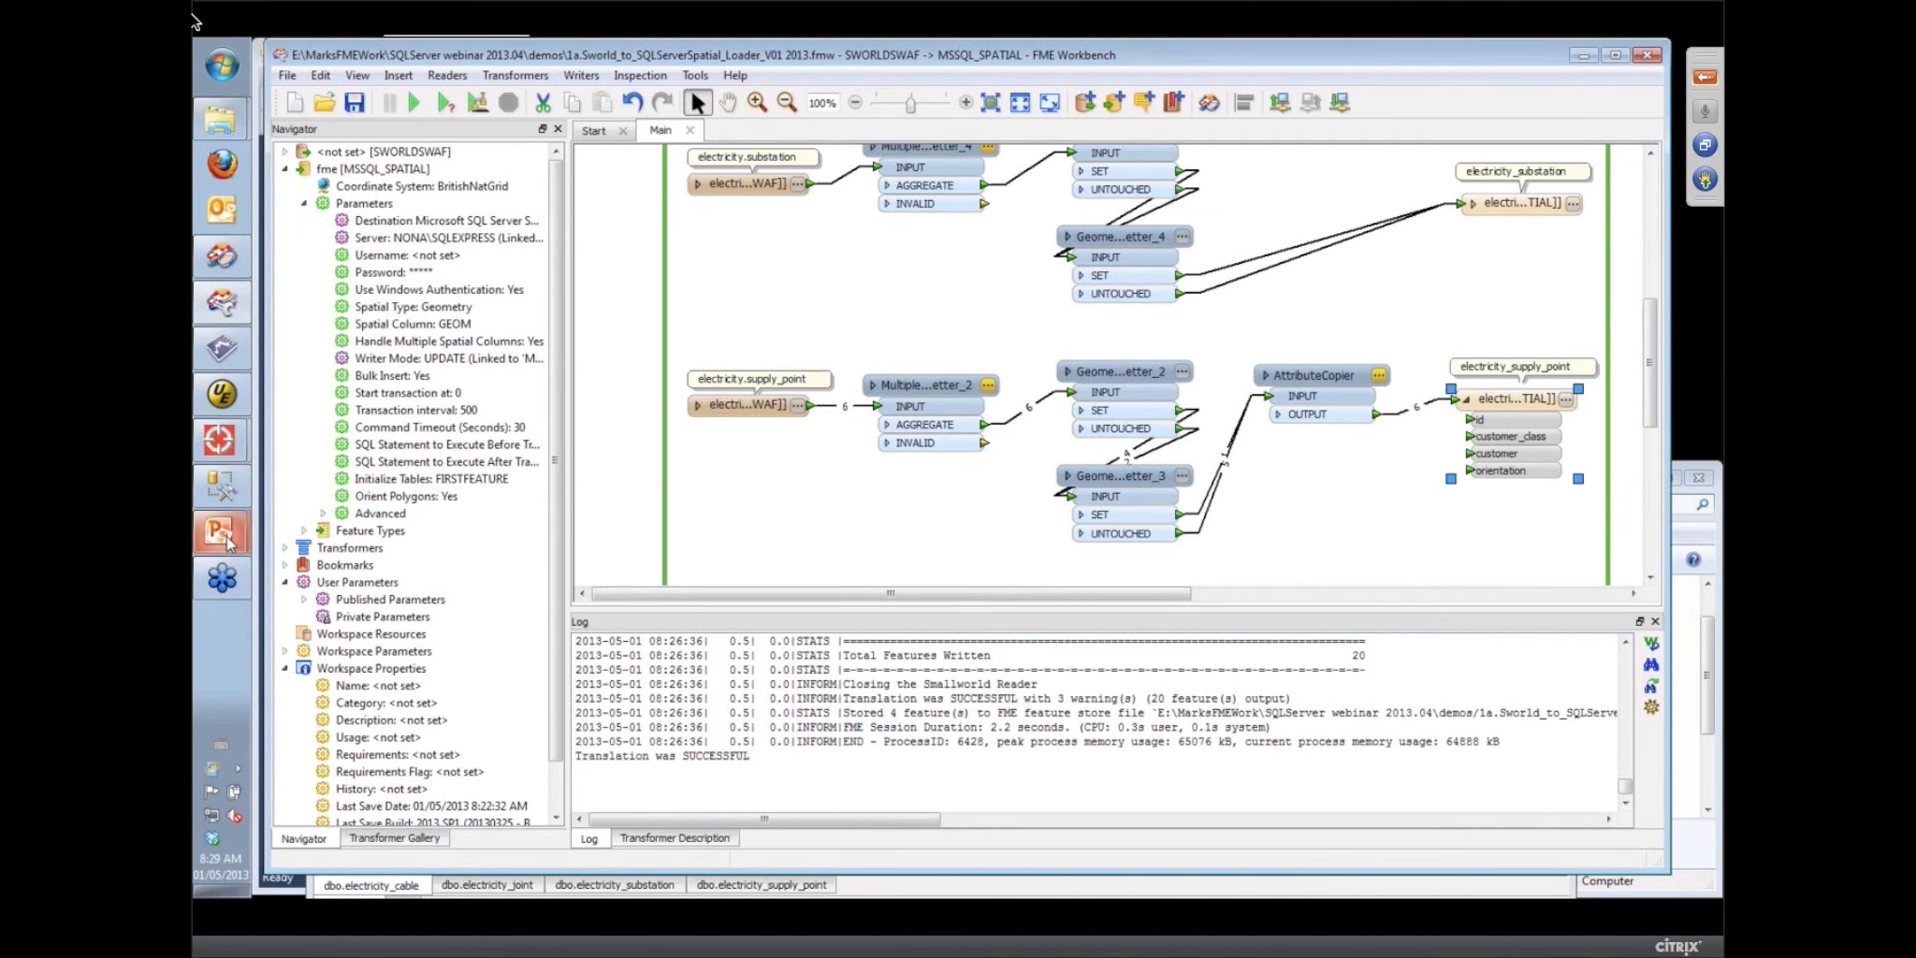
Switch to the PowerPoint slide show to review the Writing Data slide, and return to FME Workbench
{"action": "left_click", "coordinate": [375, 545]}
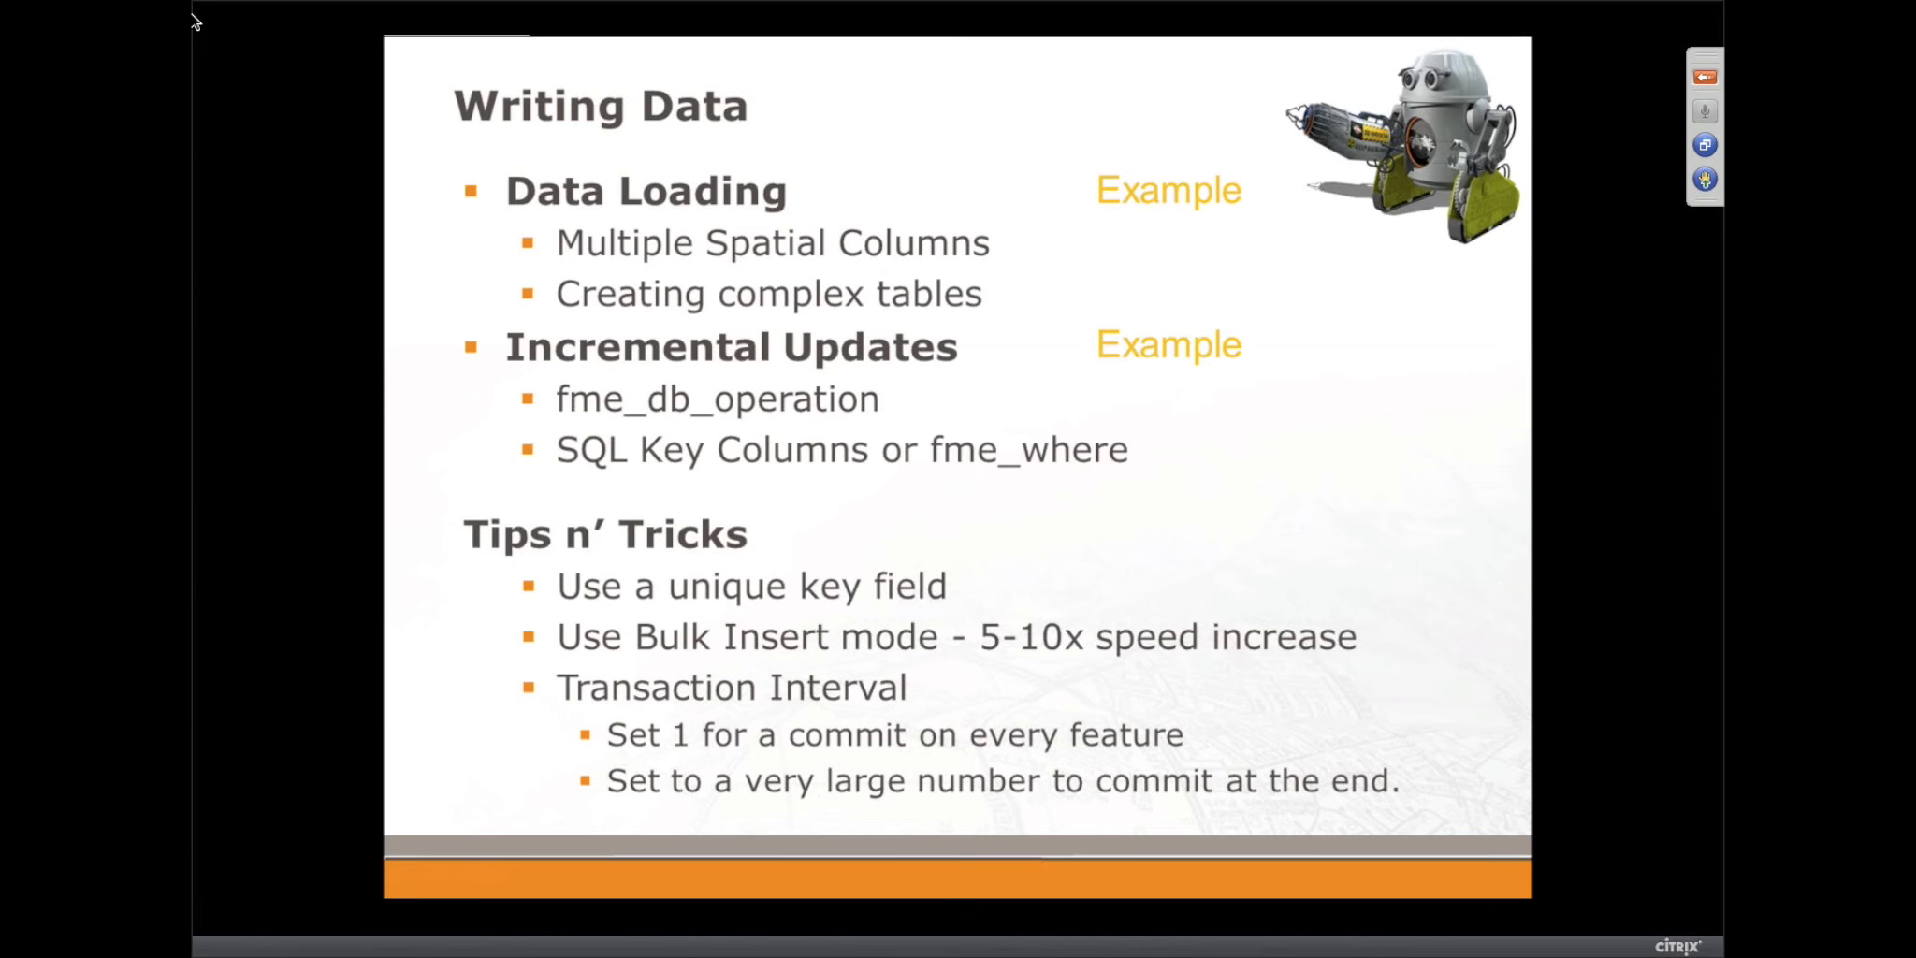
{"action": "key", "text": "alt+Tab"}
{"action": "key", "text": "alt+Tab"}
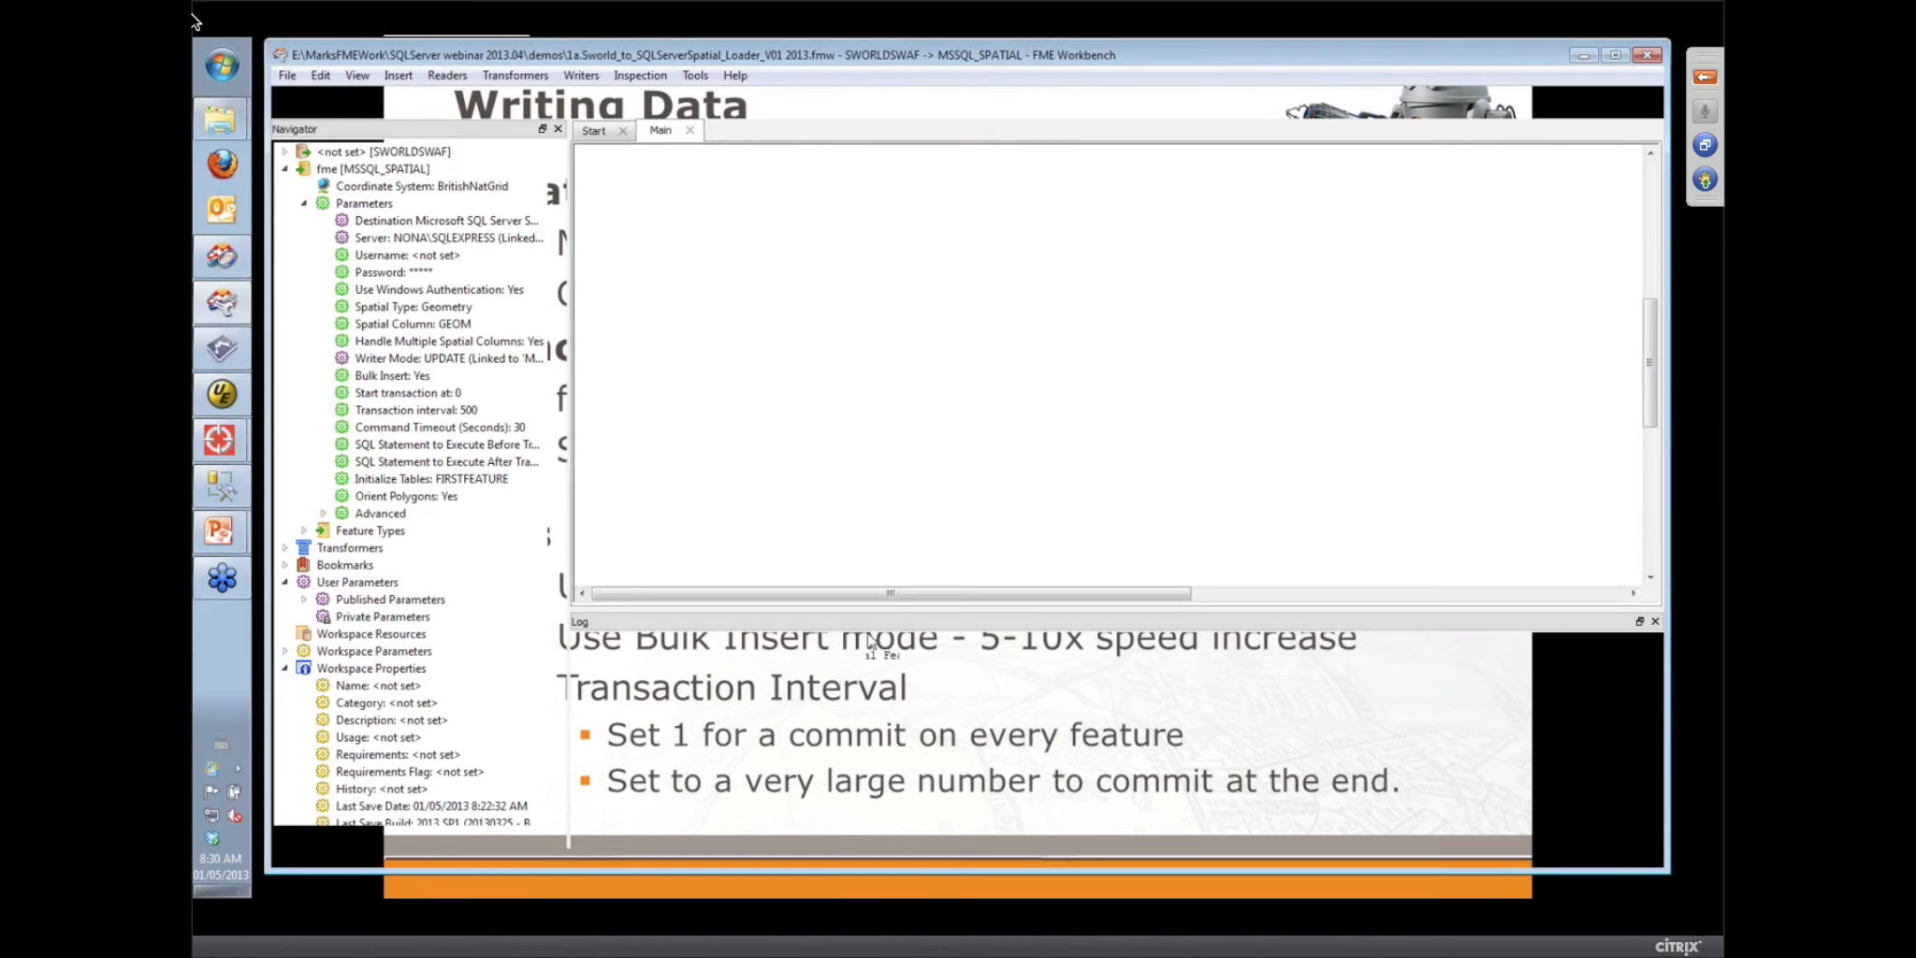
Examine the index options available for the id attribute of the electricity_supply_point writer feature type, and leave its properties unchanged
{"action": "left_click", "coordinate": [1565, 401]}
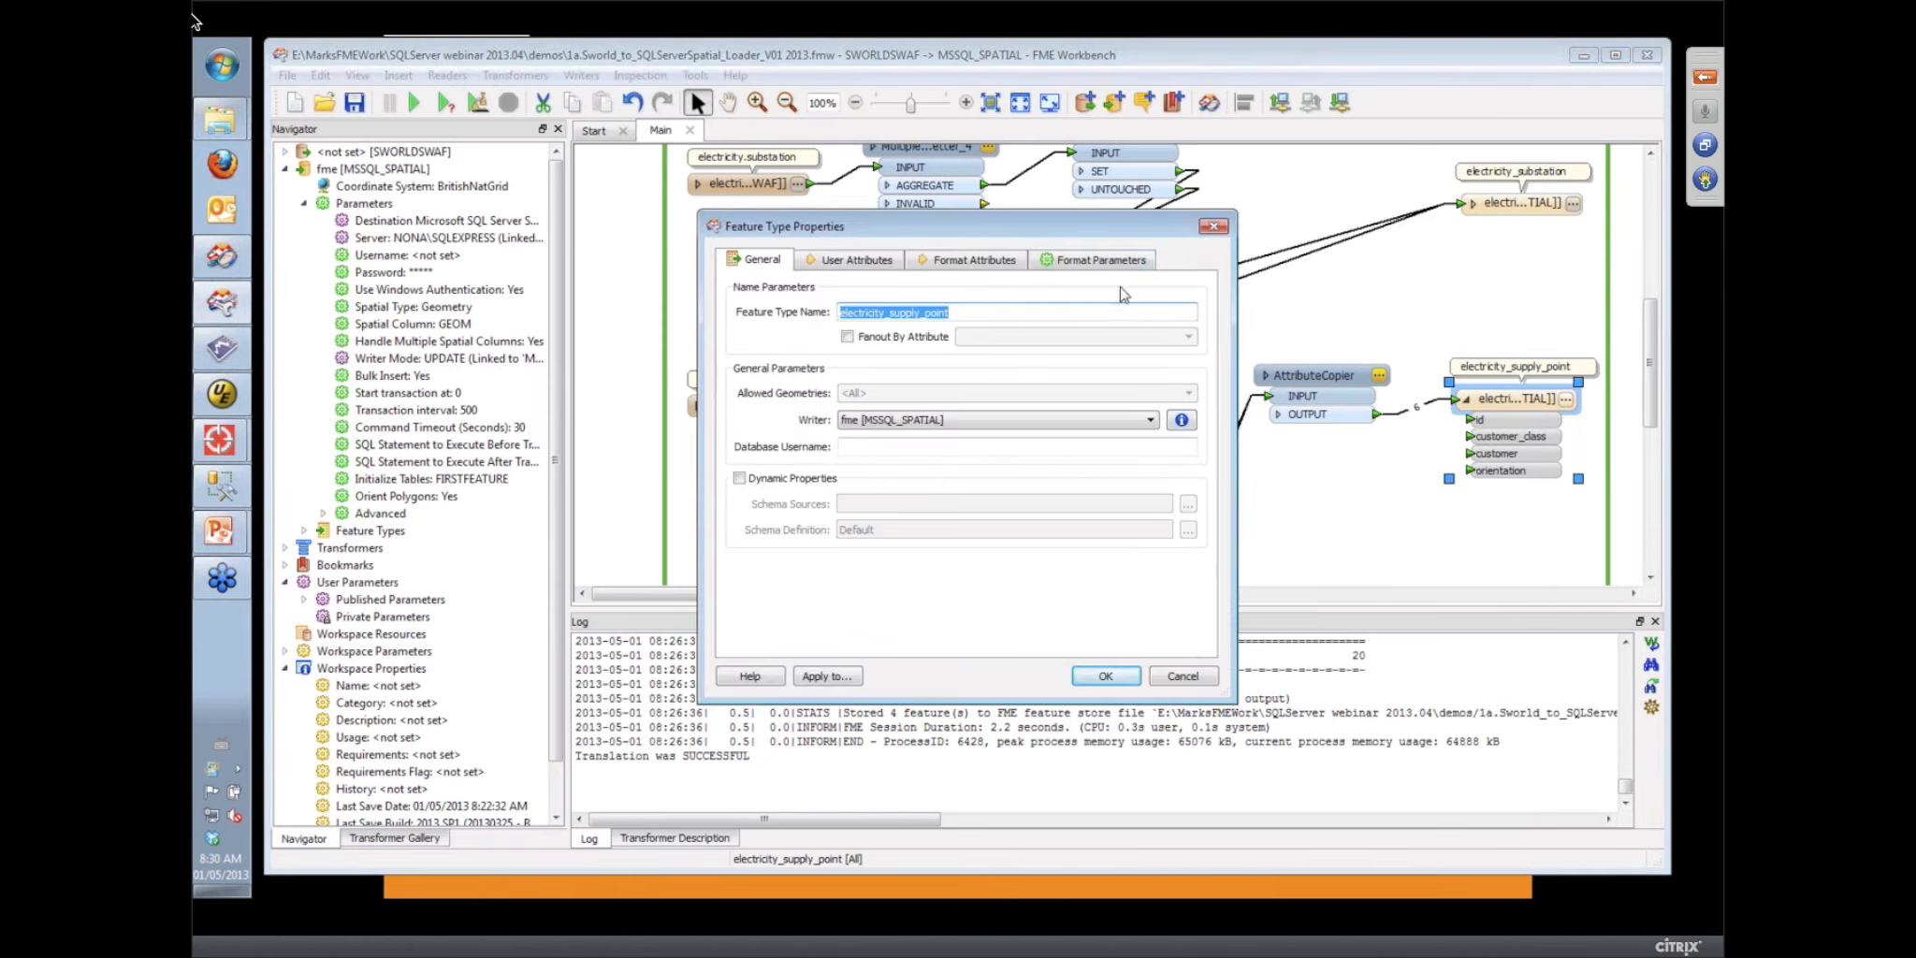
{"action": "left_click", "coordinate": [859, 265]}
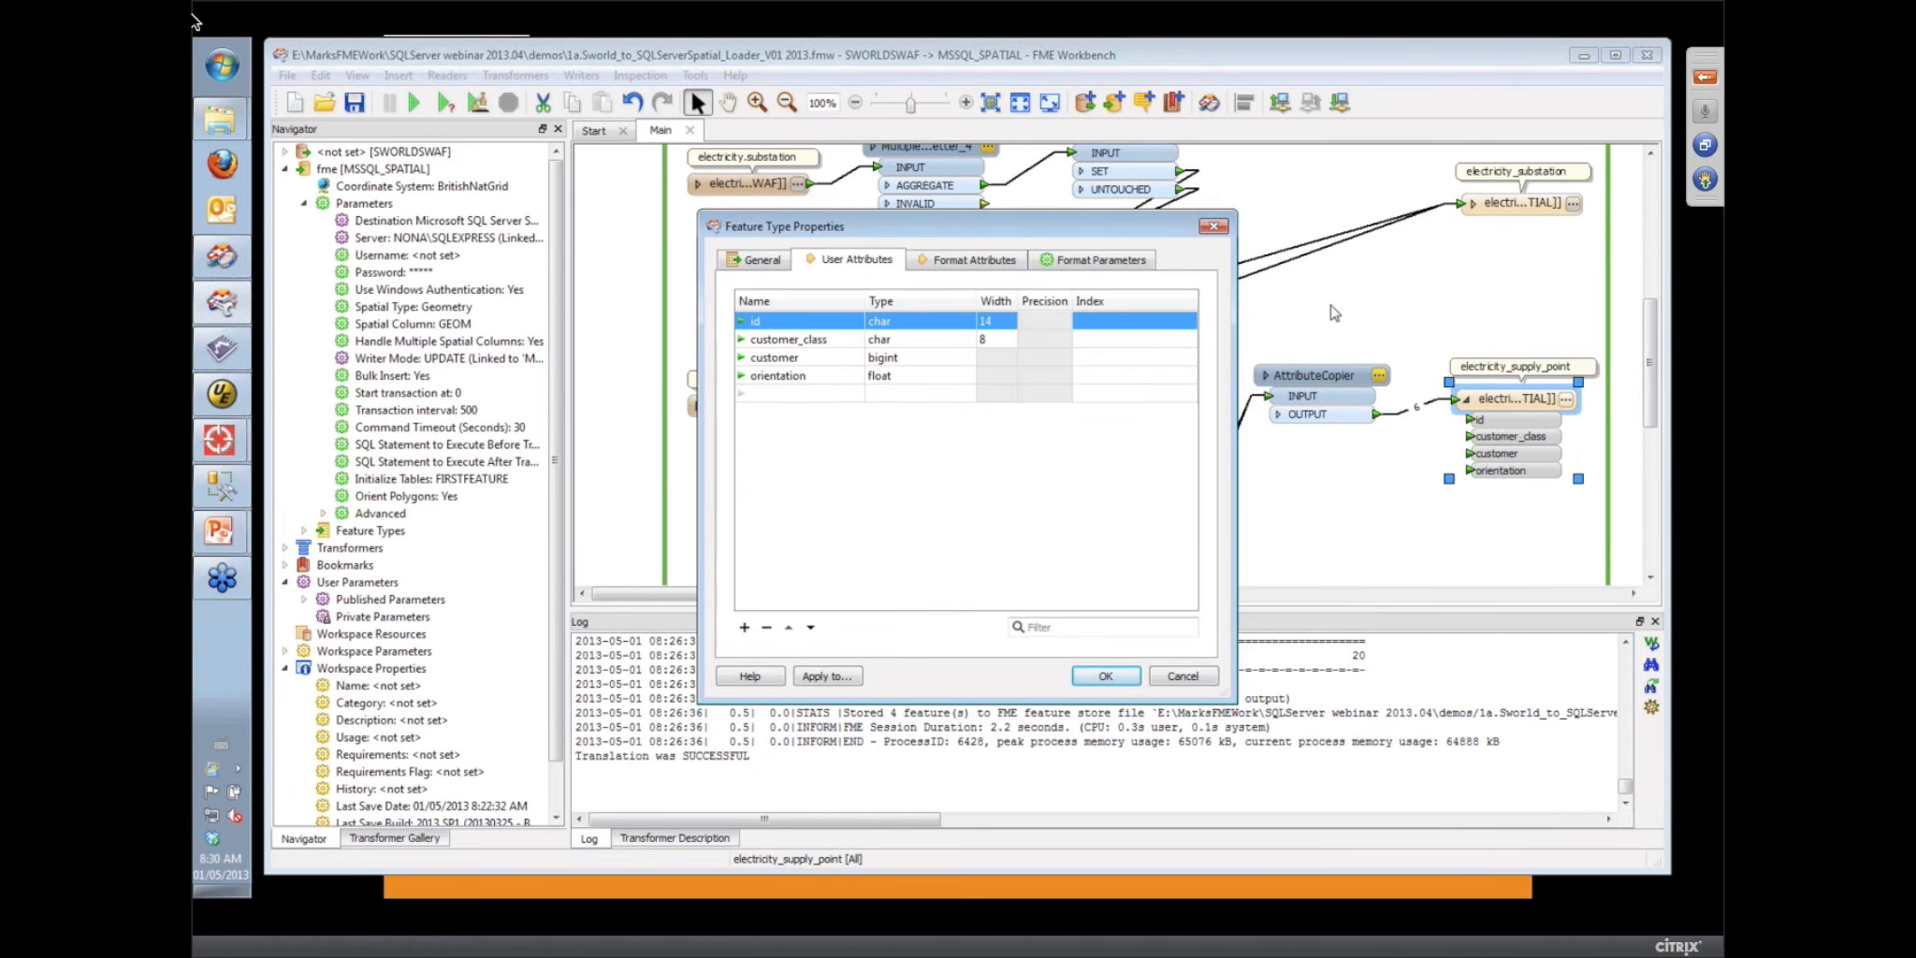
{"action": "left_click", "coordinate": [1151, 323]}
{"action": "left_click", "coordinate": [1151, 323]}
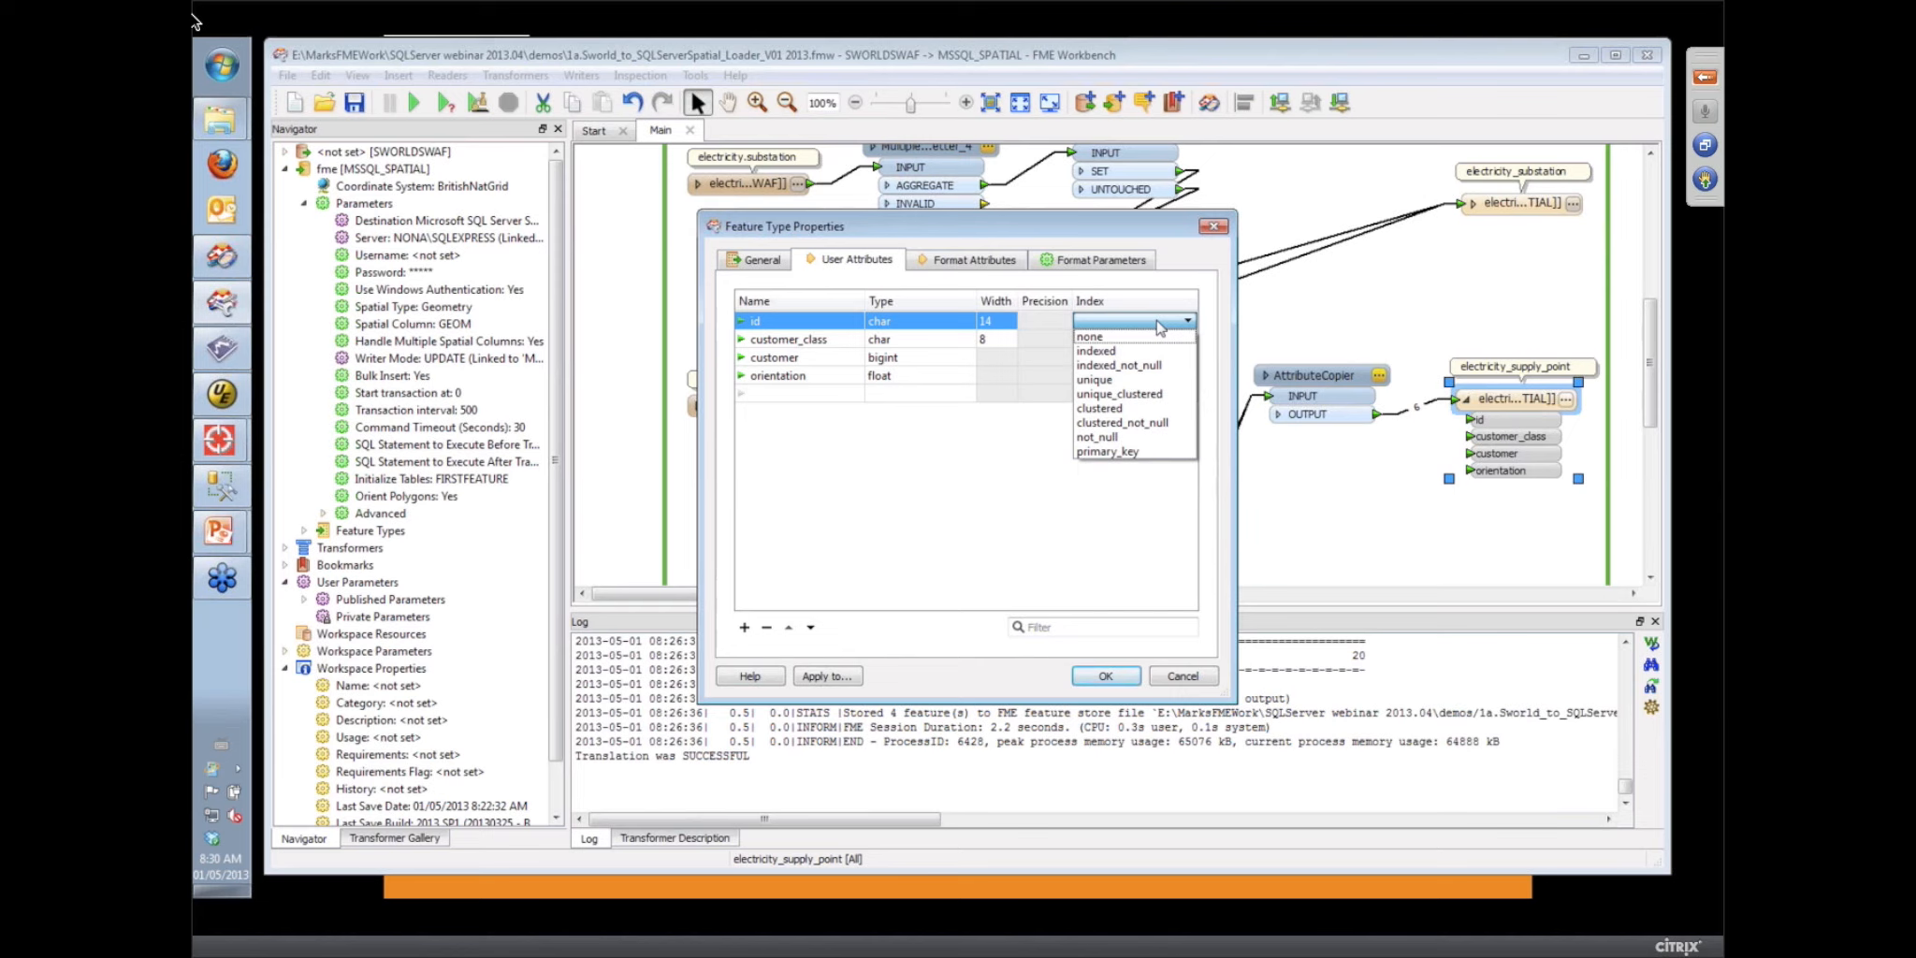
{"action": "left_click", "coordinate": [1224, 323]}
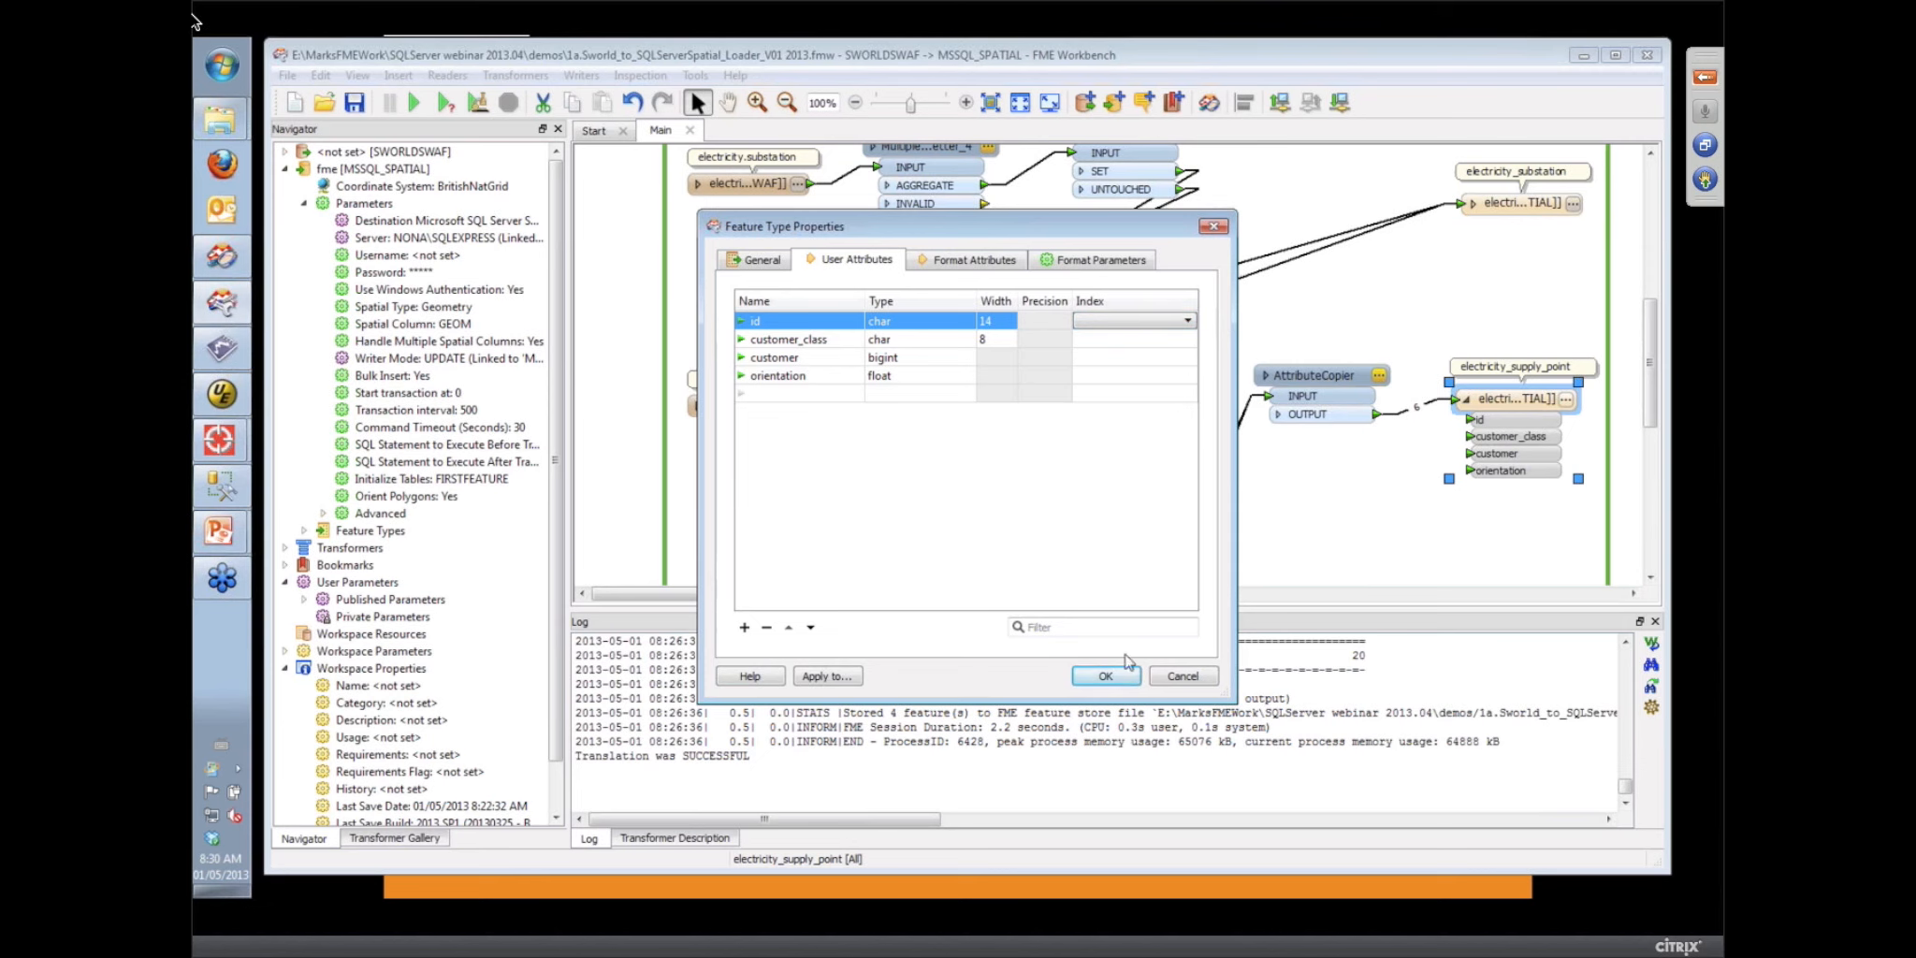
{"action": "left_click", "coordinate": [1181, 682]}
{"action": "left_click", "coordinate": [1181, 678]}
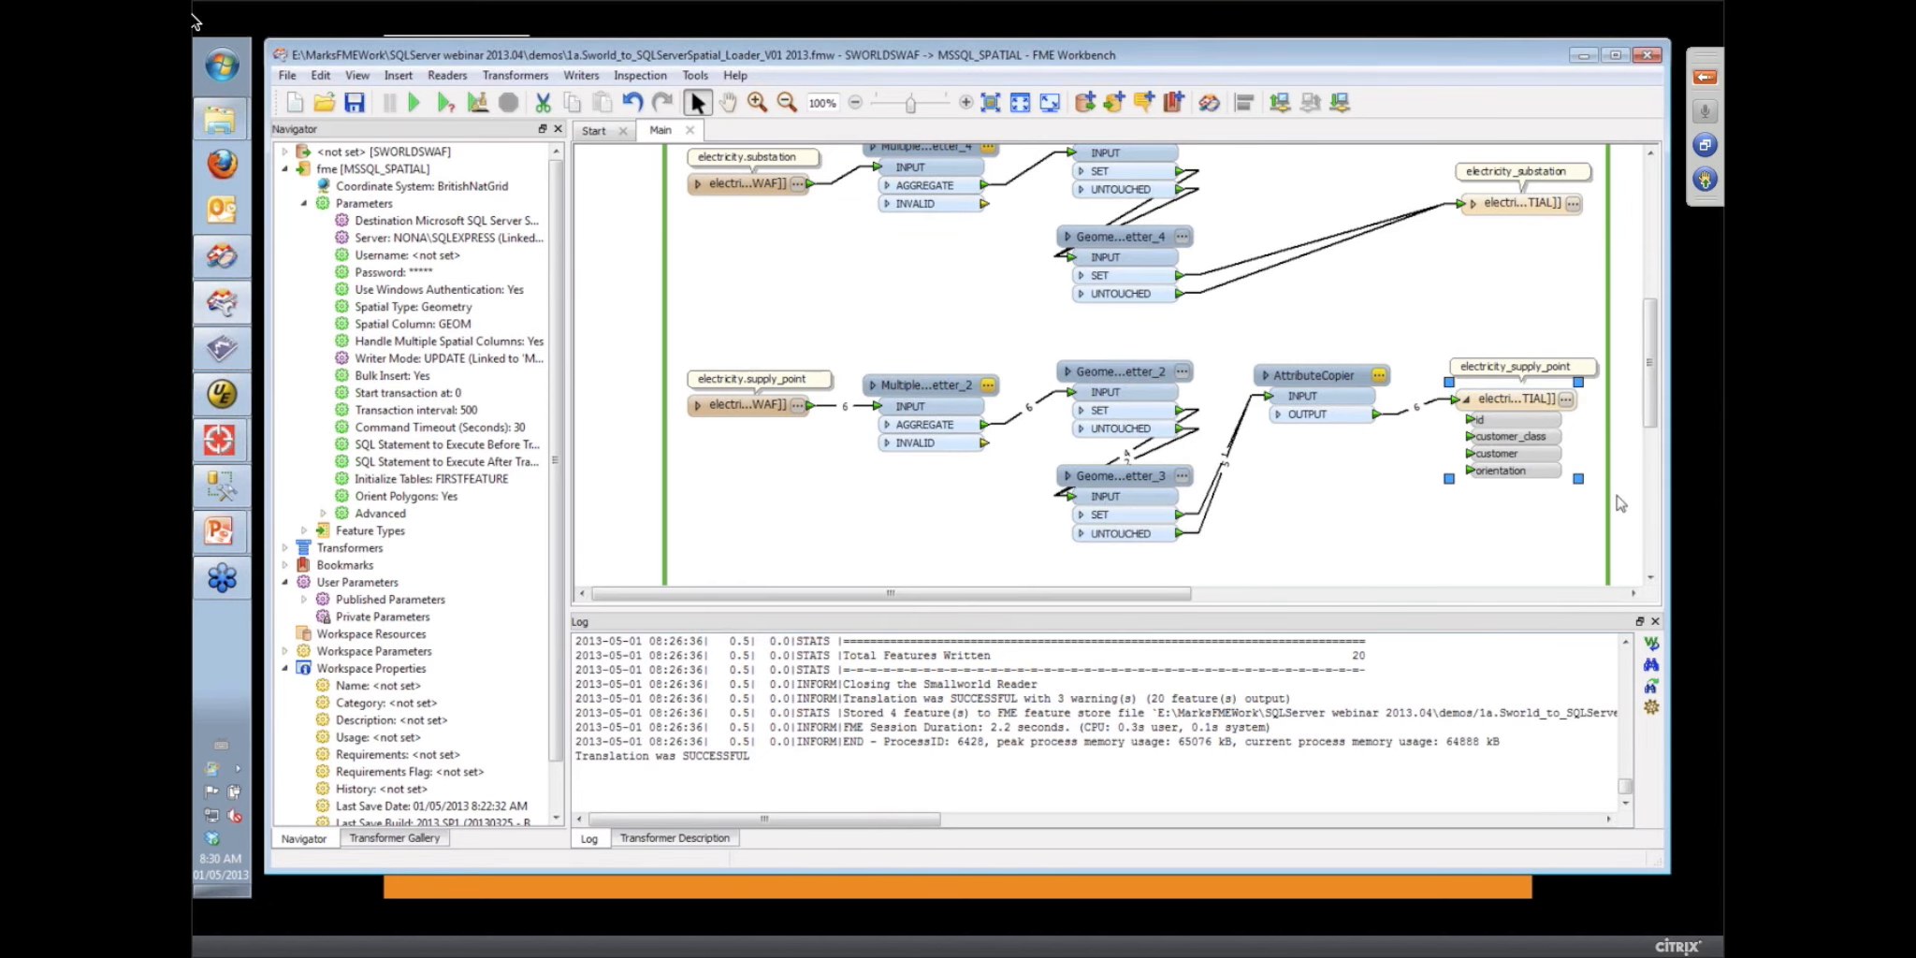
Locate the Bulk Insert parameter of the fme [MSSQL_SPATIAL] writer, and switch back to the PowerPoint slide show
{"action": "left_click_drag", "start_coordinate": [1649, 400], "coordinate": [1649, 332]}
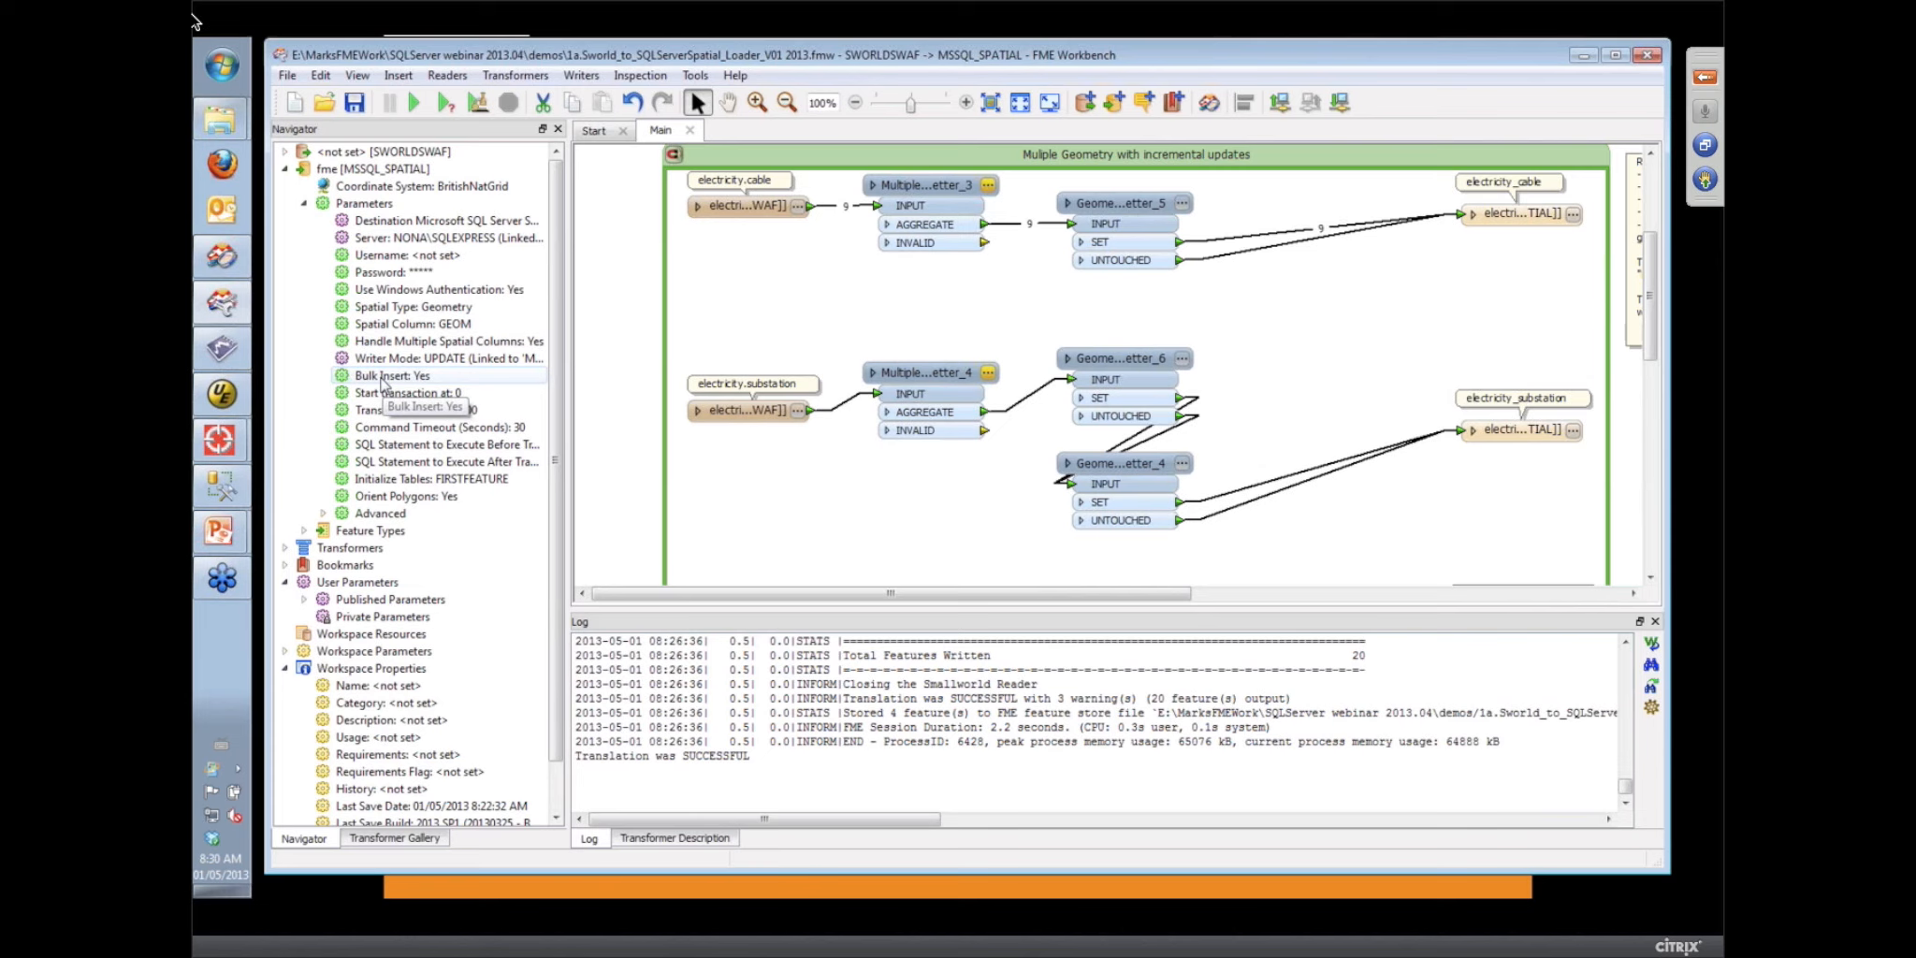
{"action": "left_click", "coordinate": [383, 380]}
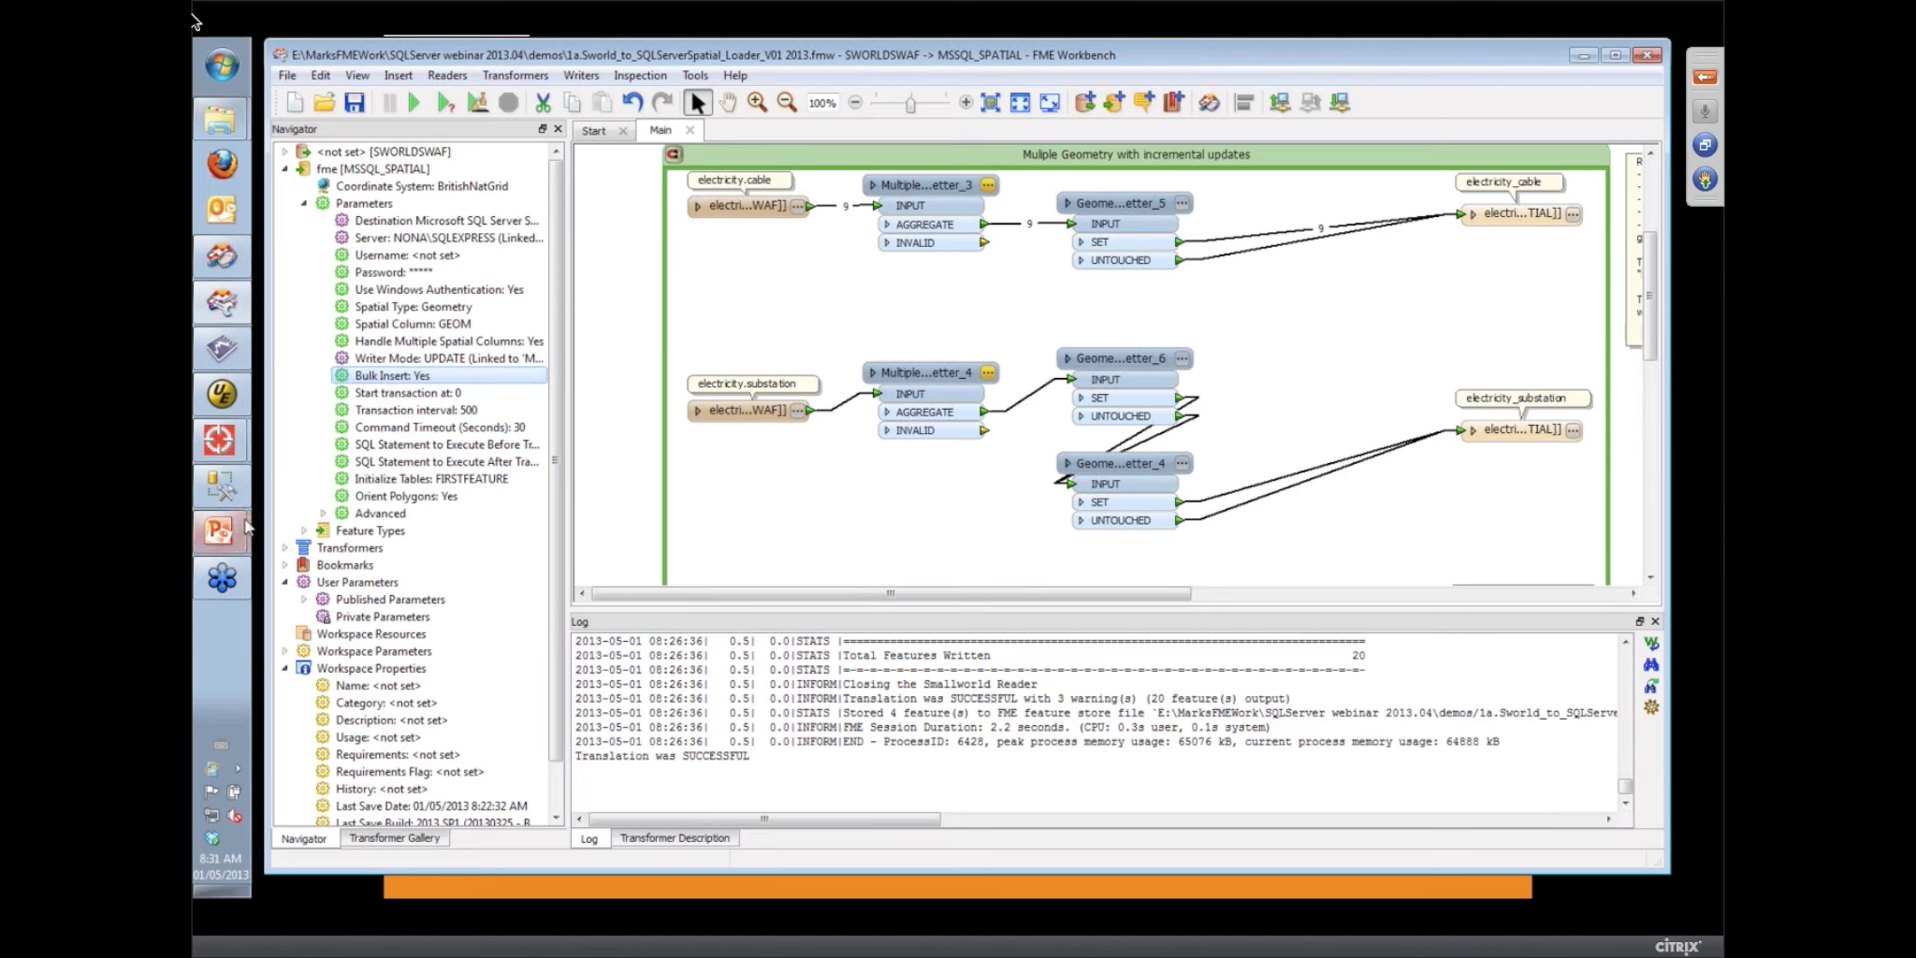
{"action": "mouse_move", "coordinate": [221, 533]}
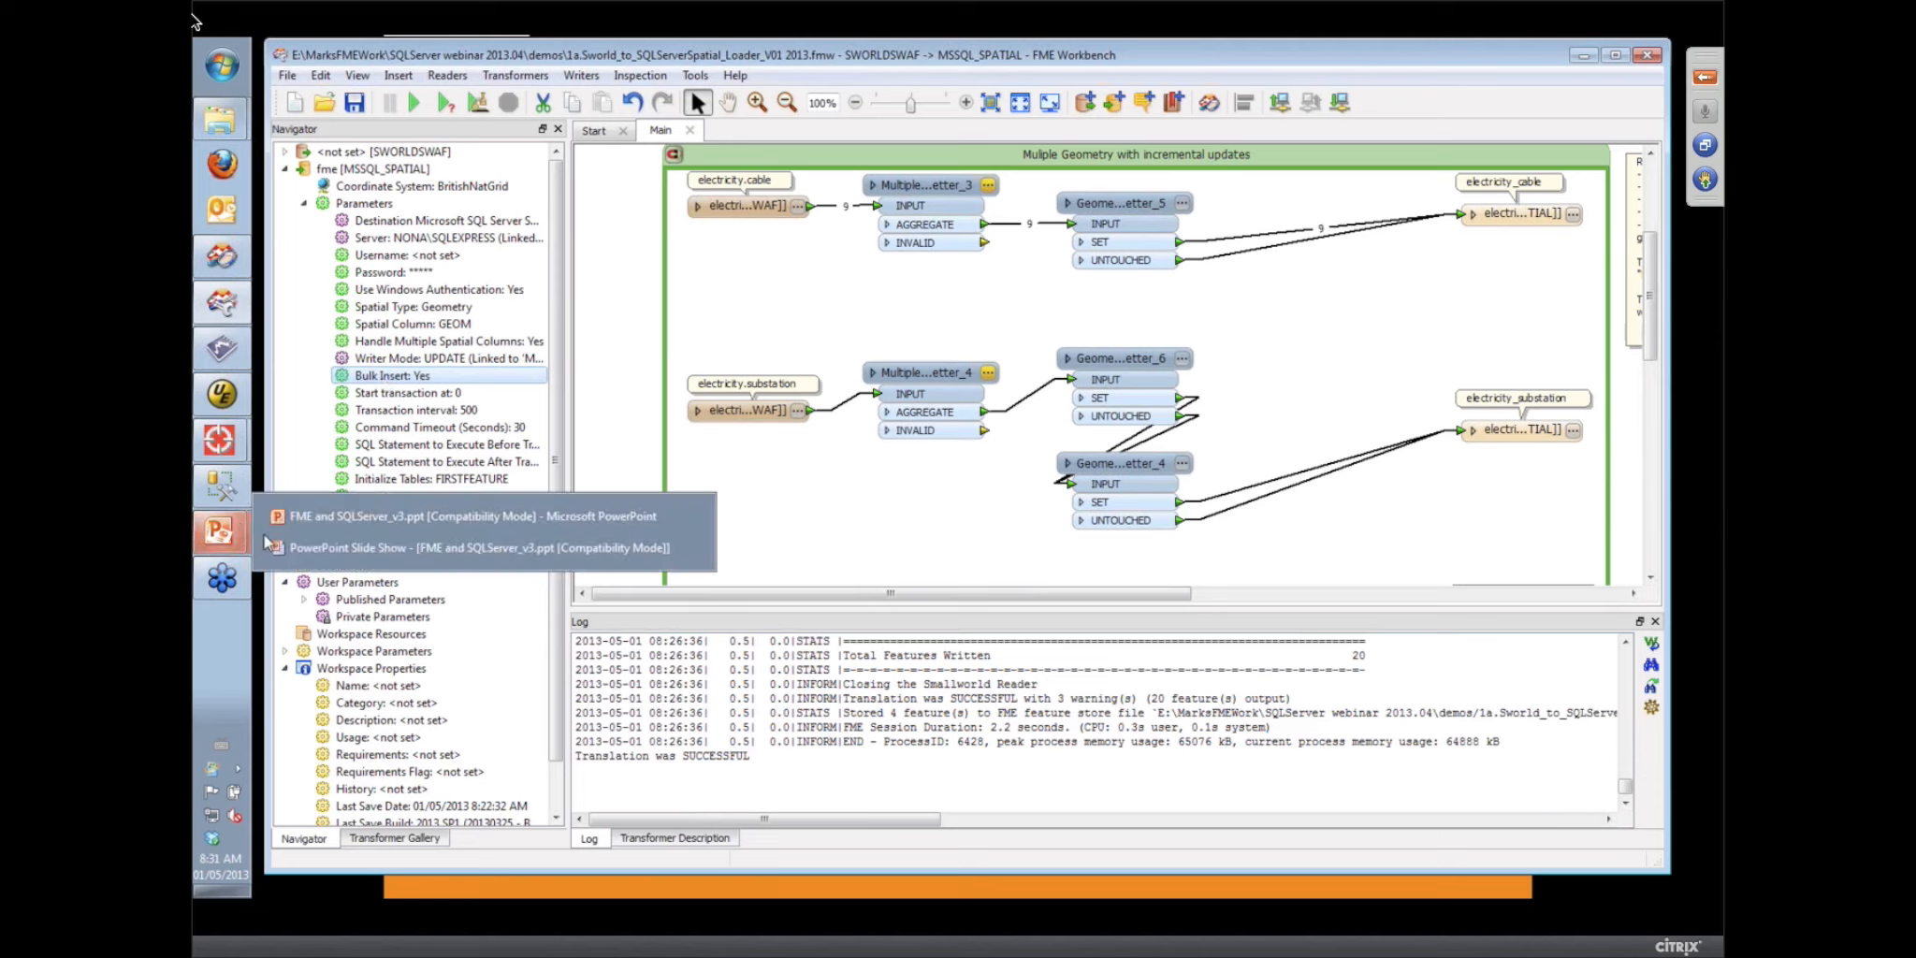
{"action": "left_click", "coordinate": [324, 547]}
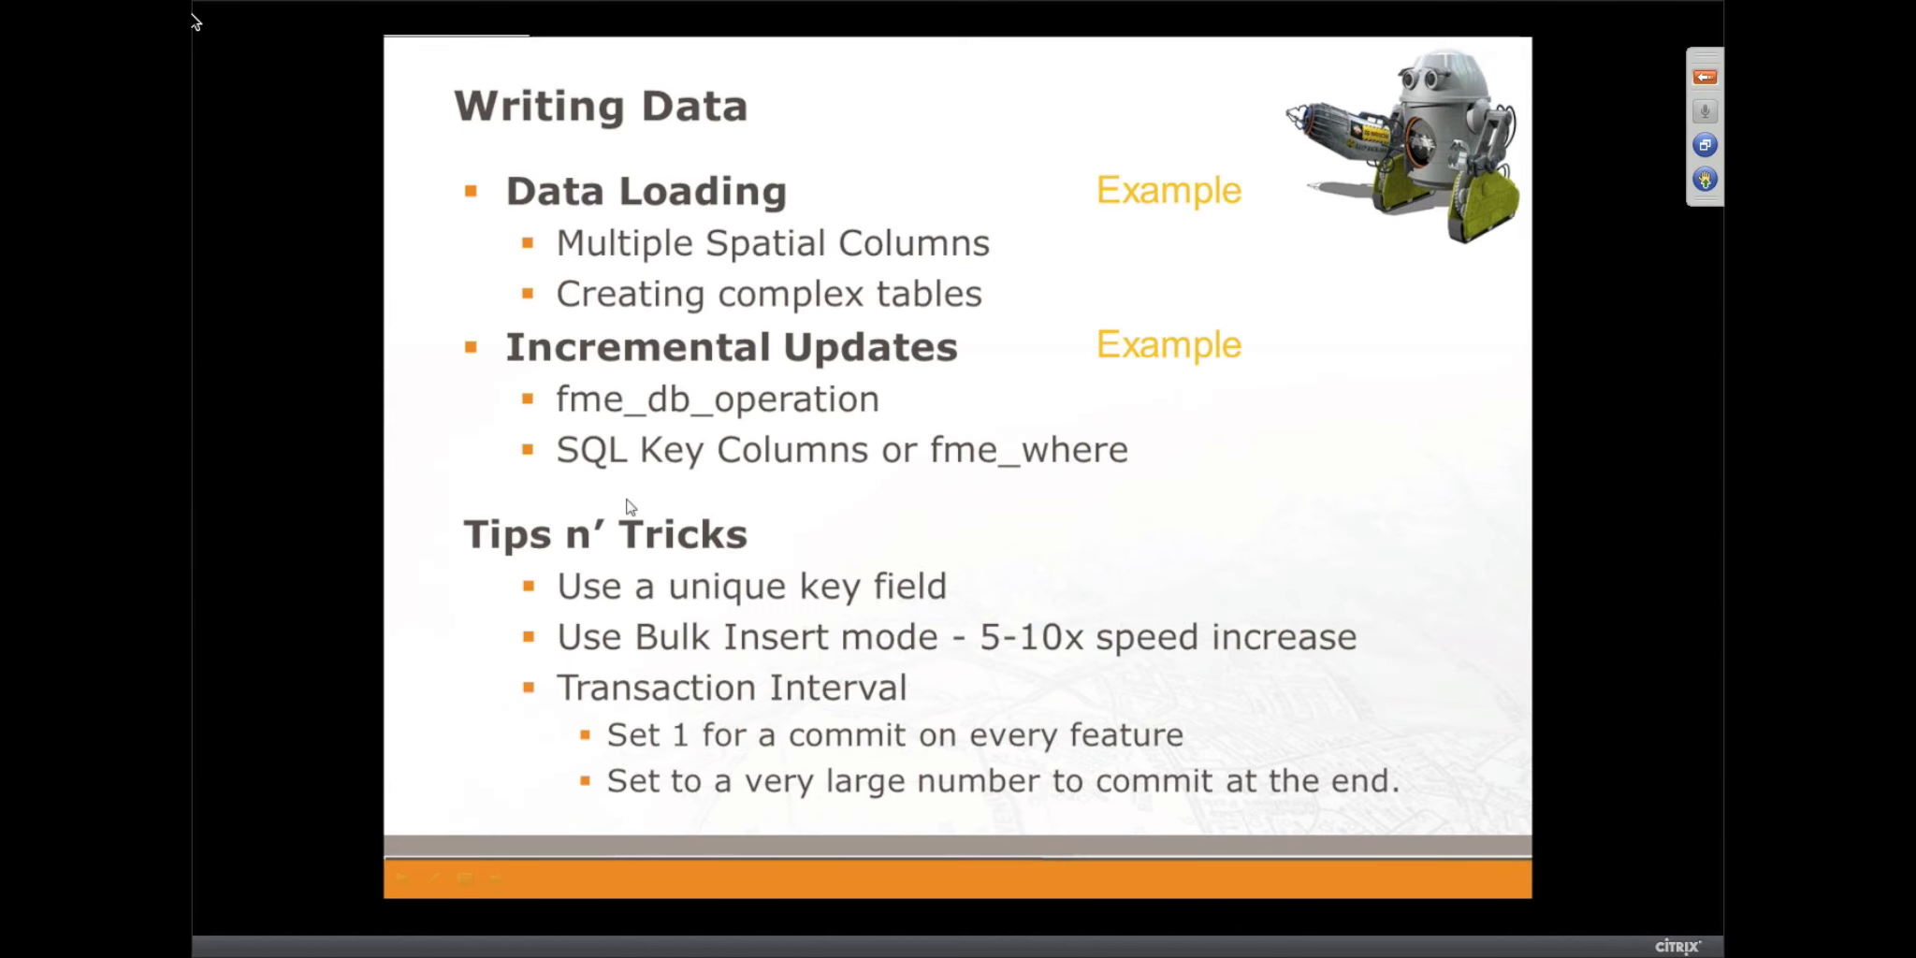
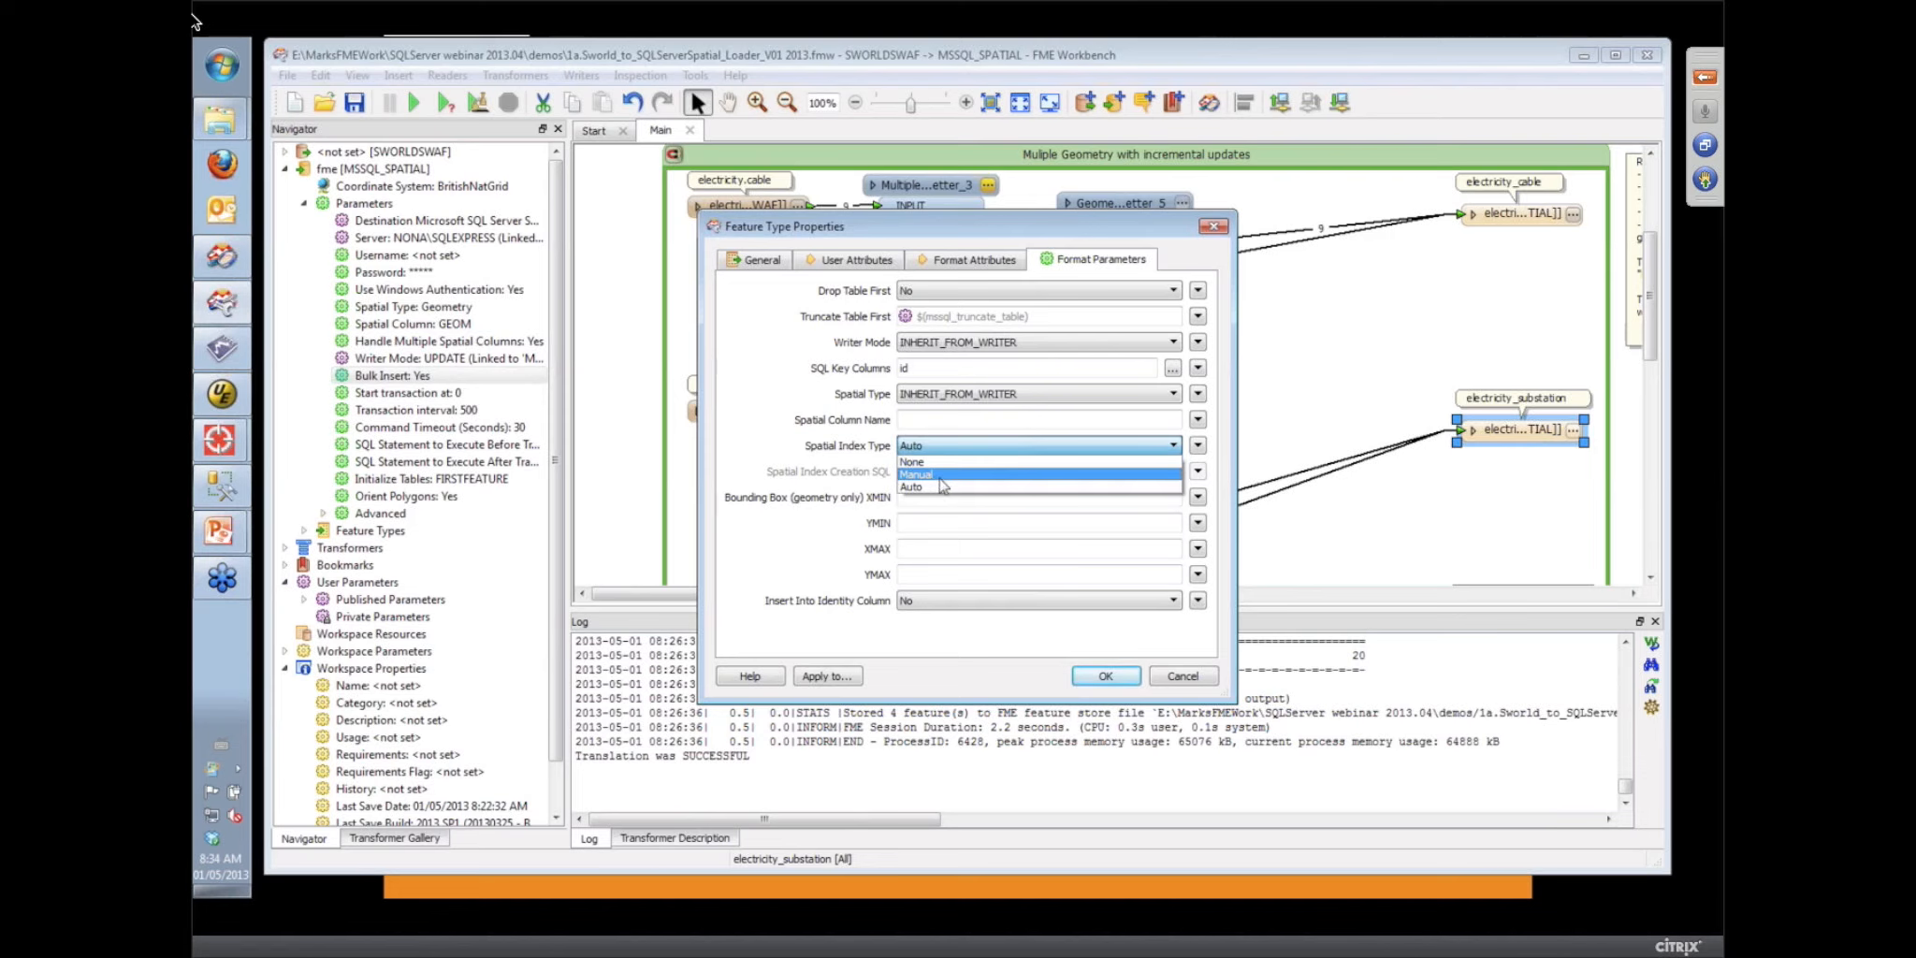
Compare the Manual, None and Auto spatial index types for the electricity_substation writer feature type, and discard the changes to its properties
{"action": "left_click", "coordinate": [941, 475]}
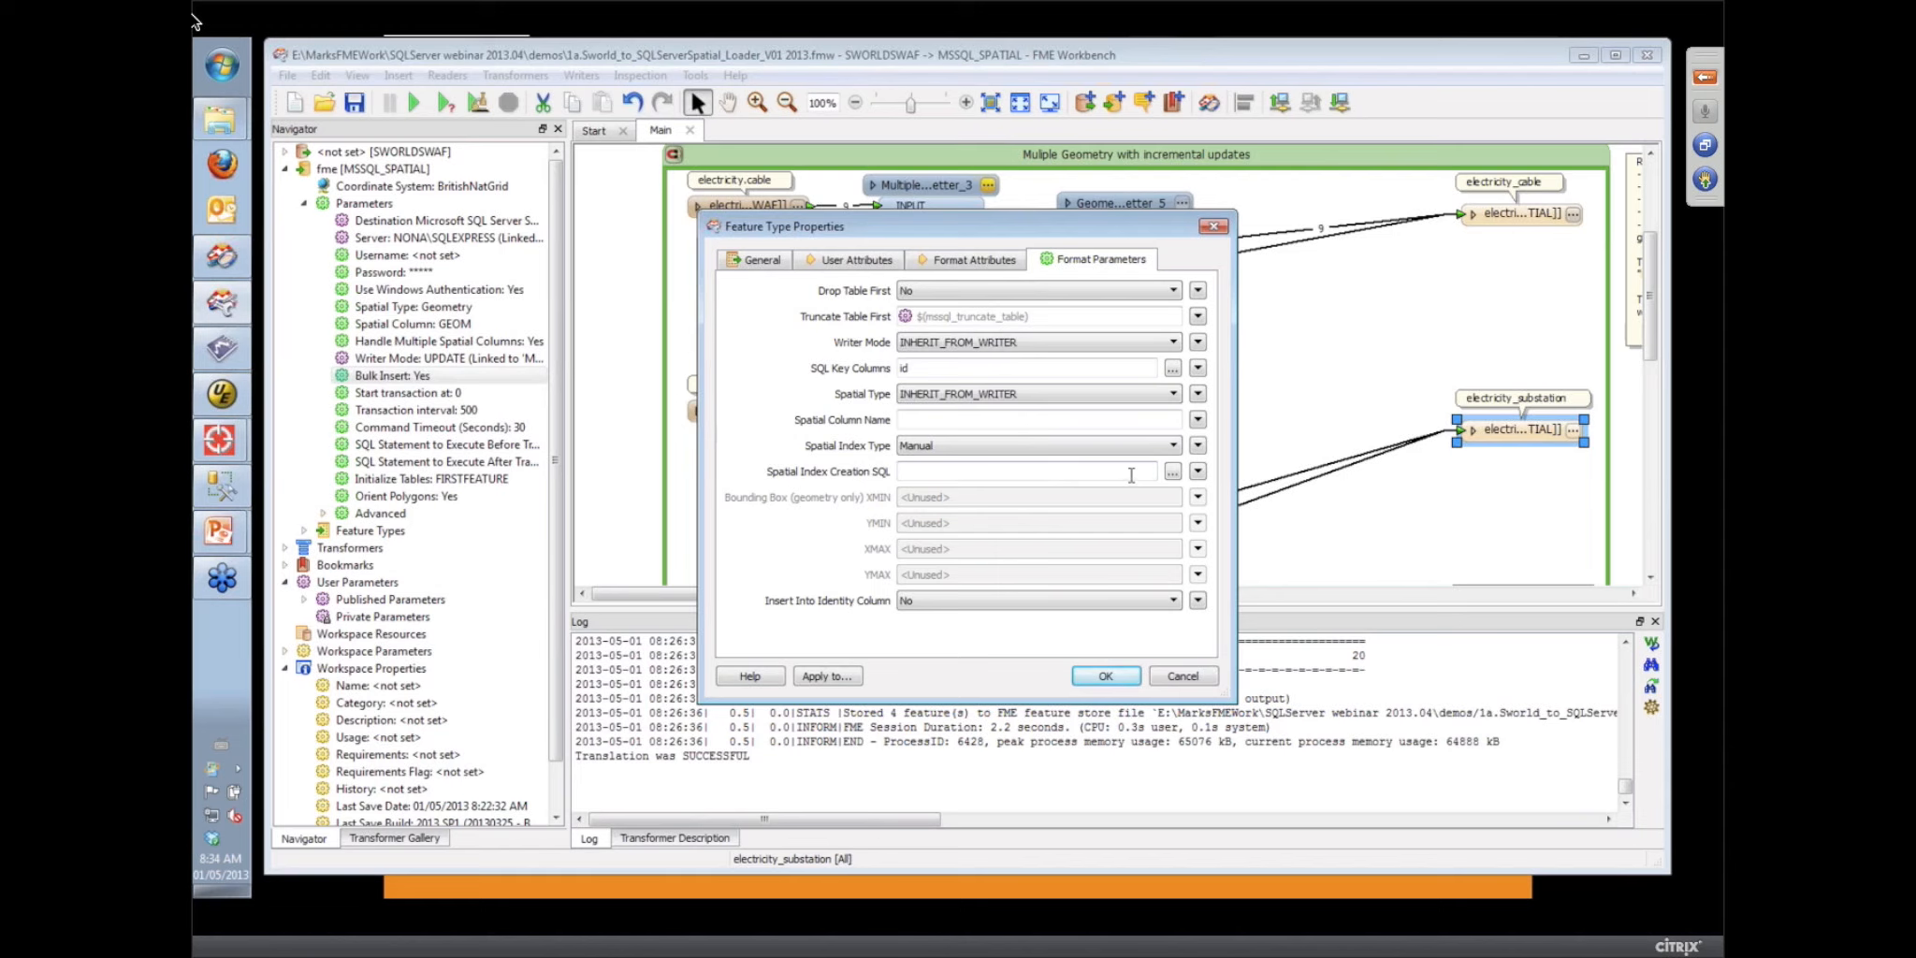
{"action": "left_click", "coordinate": [1046, 447]}
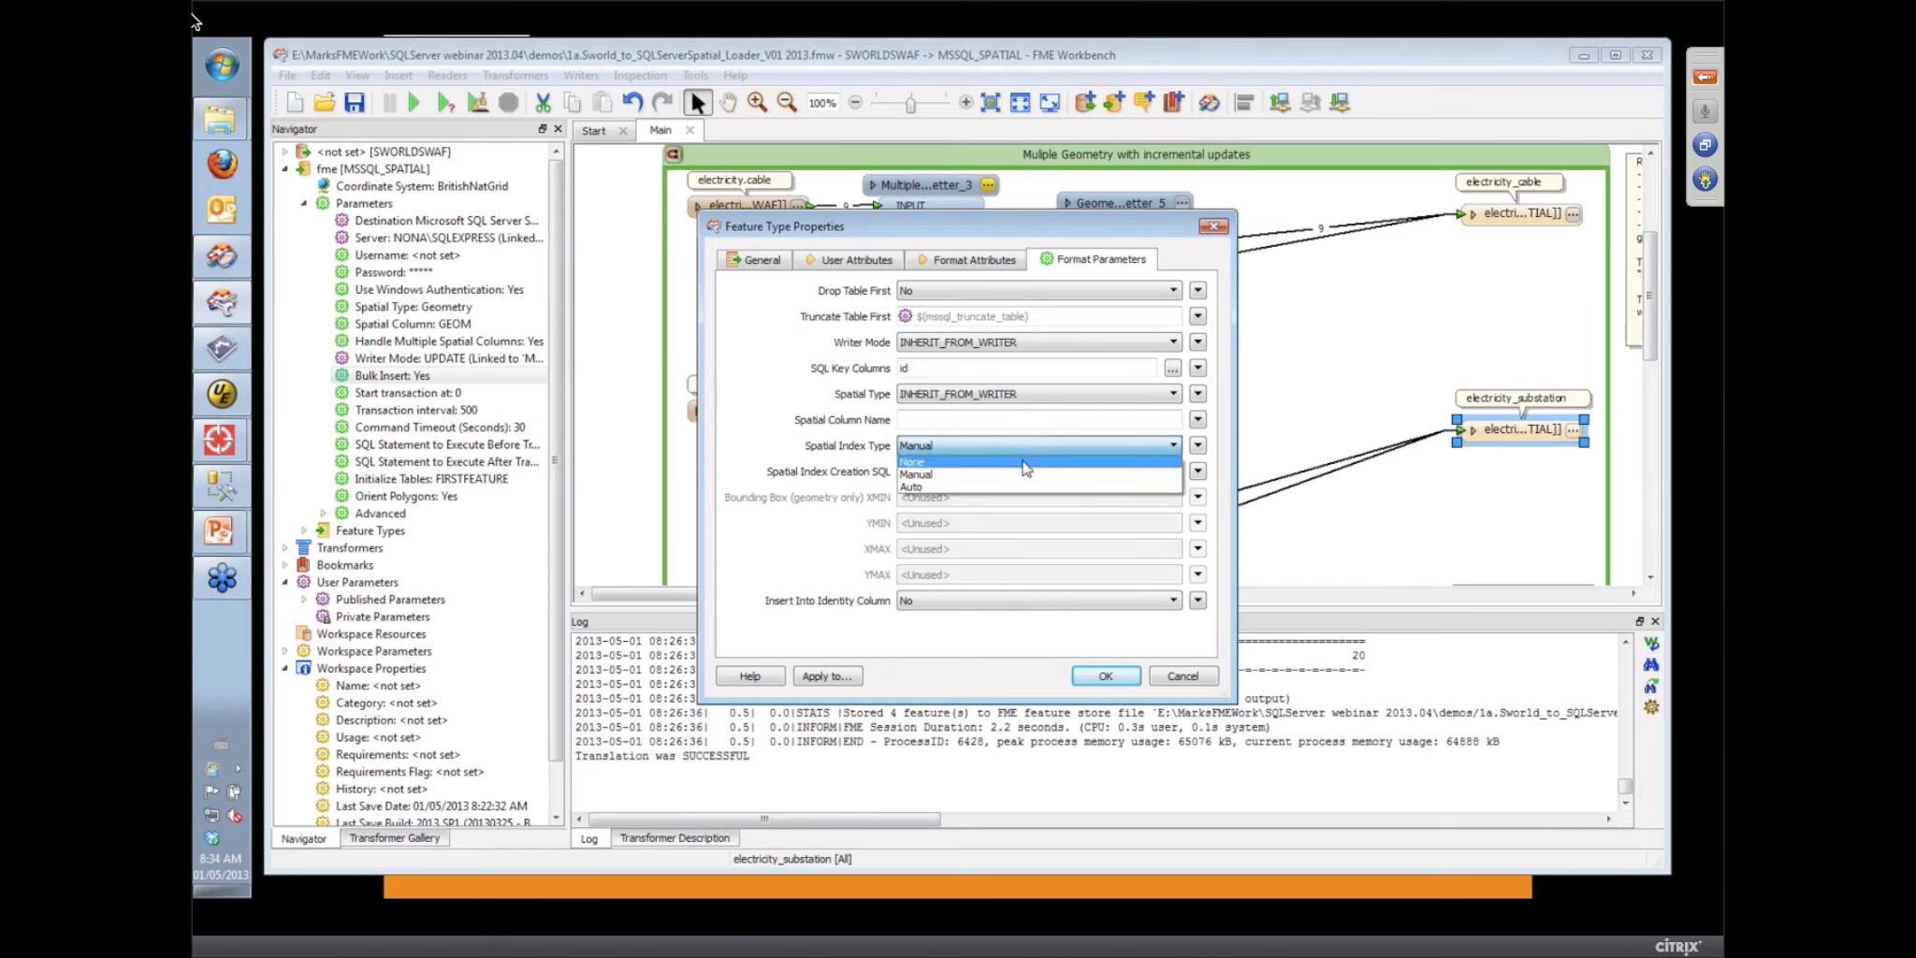
{"action": "left_click", "coordinate": [1024, 462]}
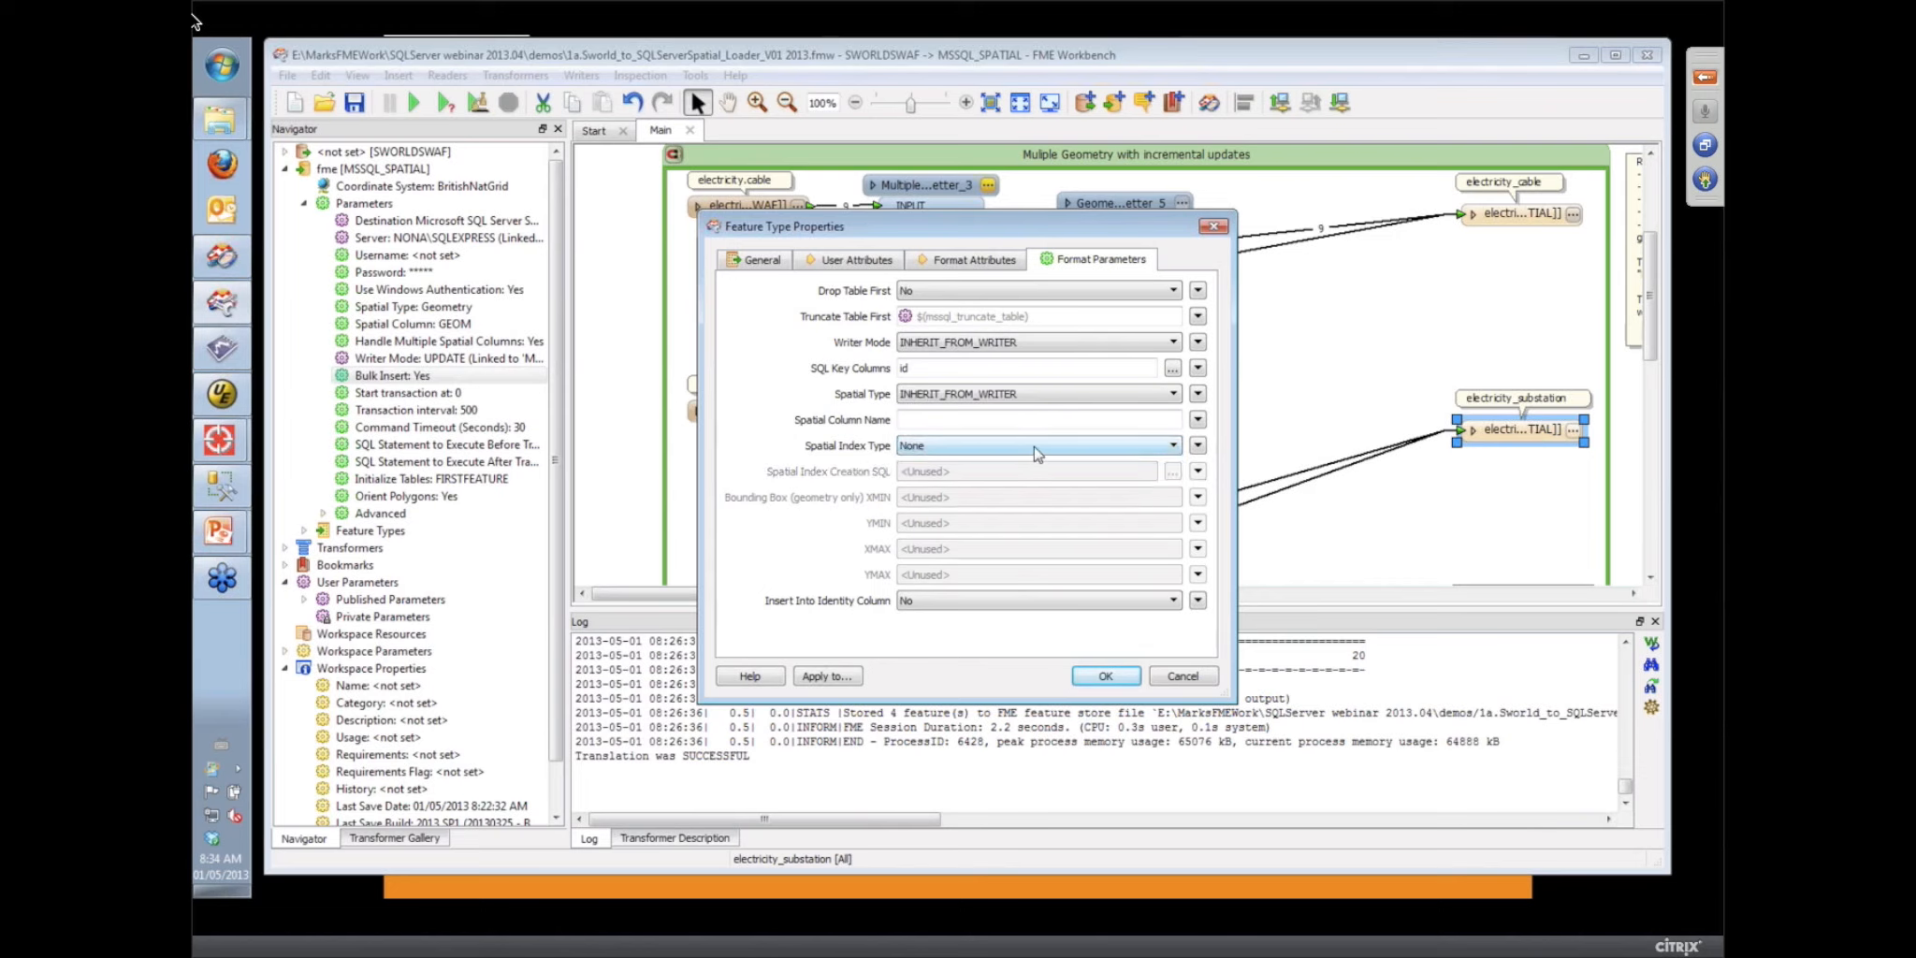
{"action": "left_click", "coordinate": [1035, 447]}
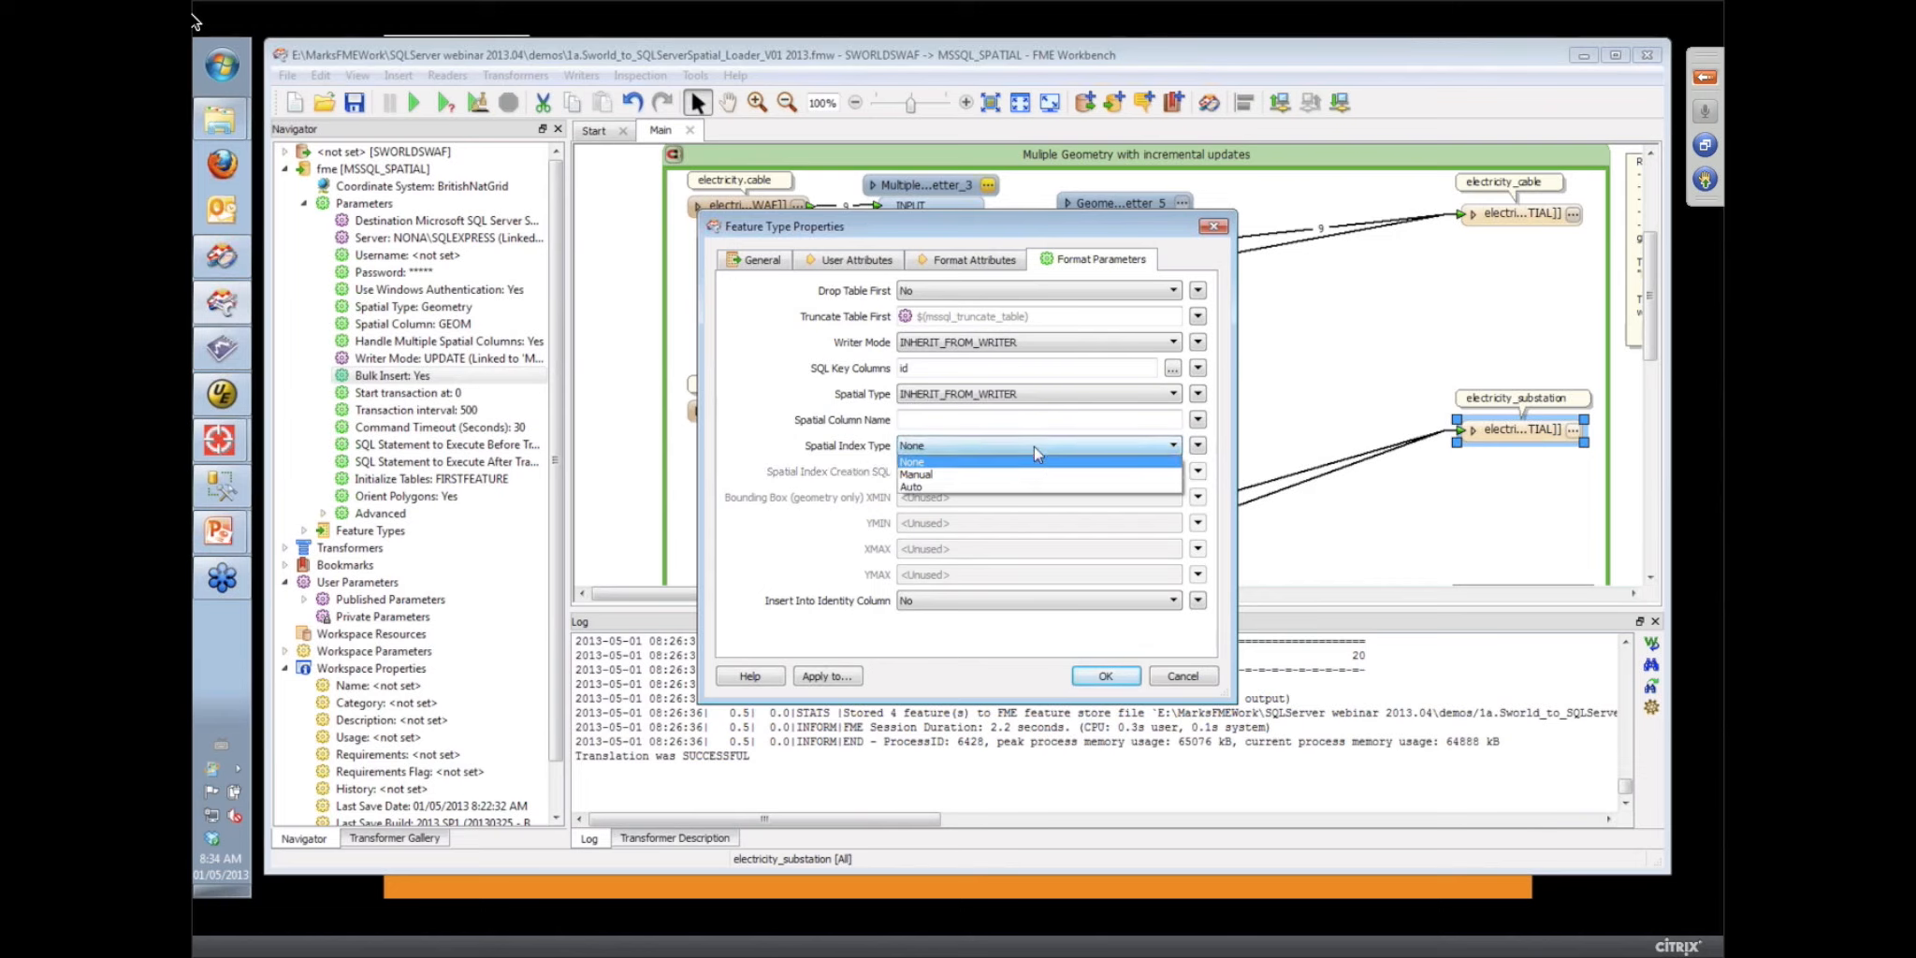
{"action": "left_click", "coordinate": [1007, 489]}
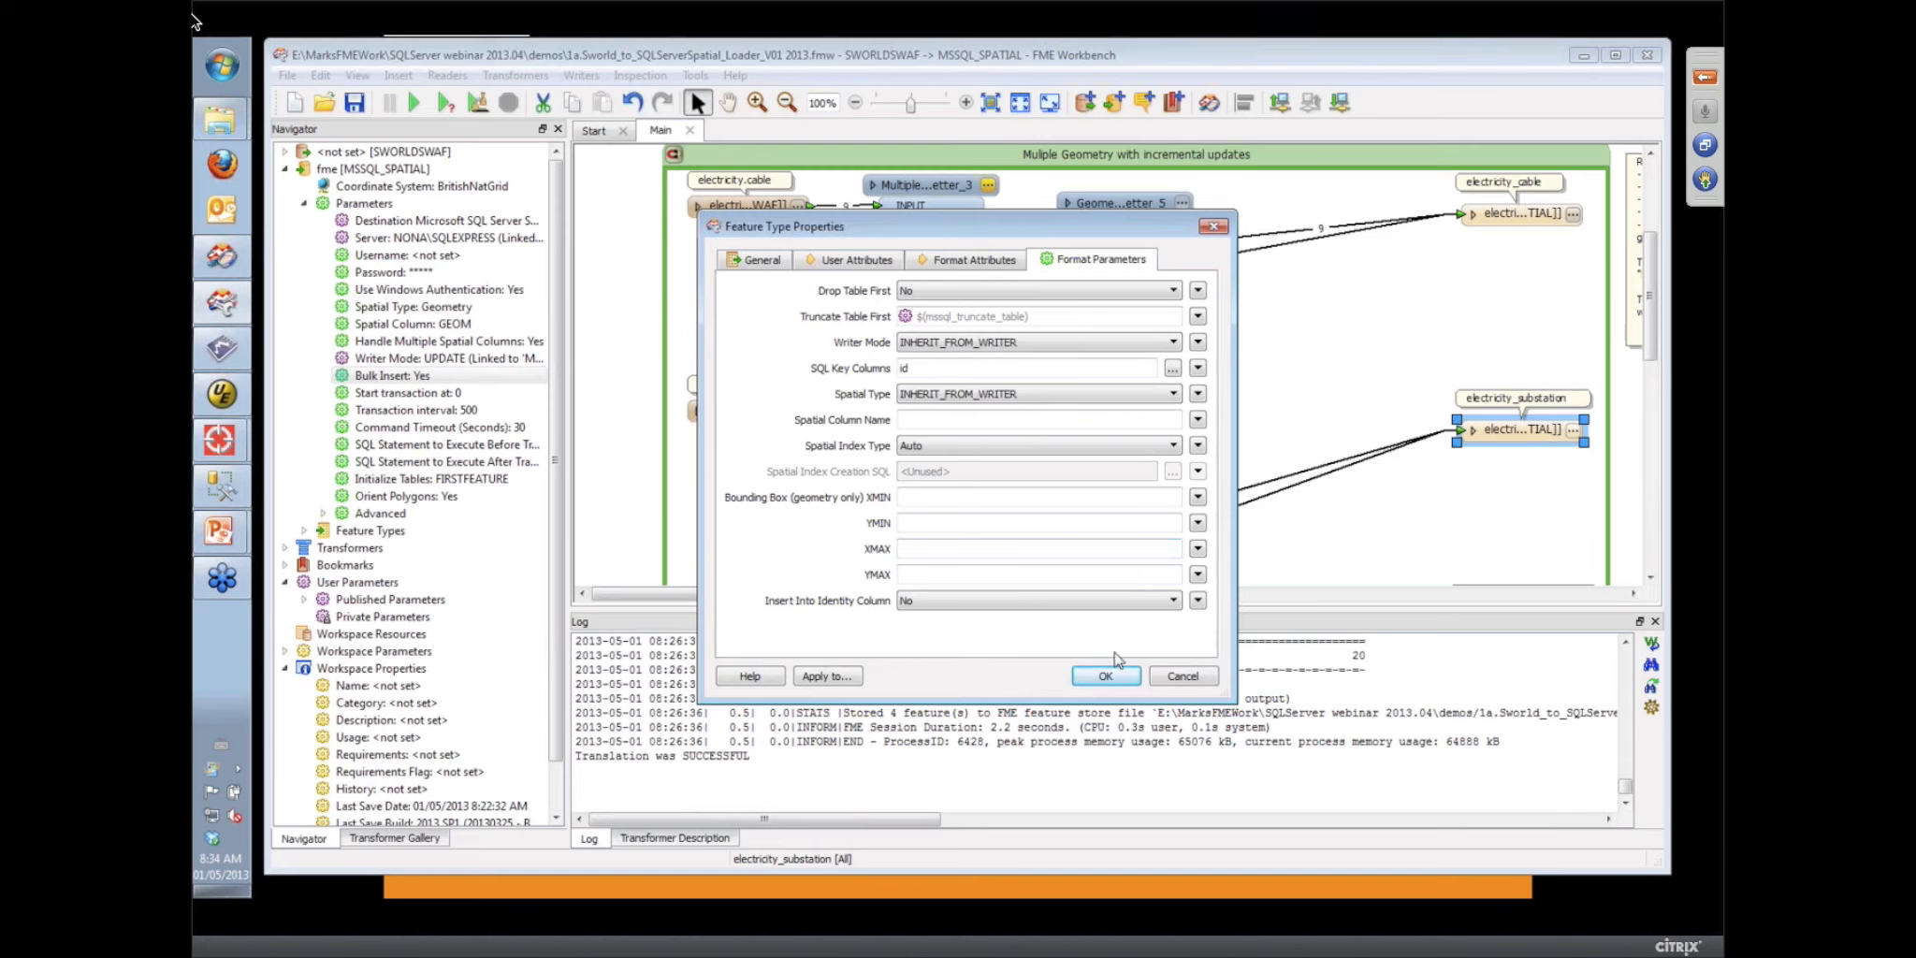
{"action": "left_click", "coordinate": [1180, 681]}
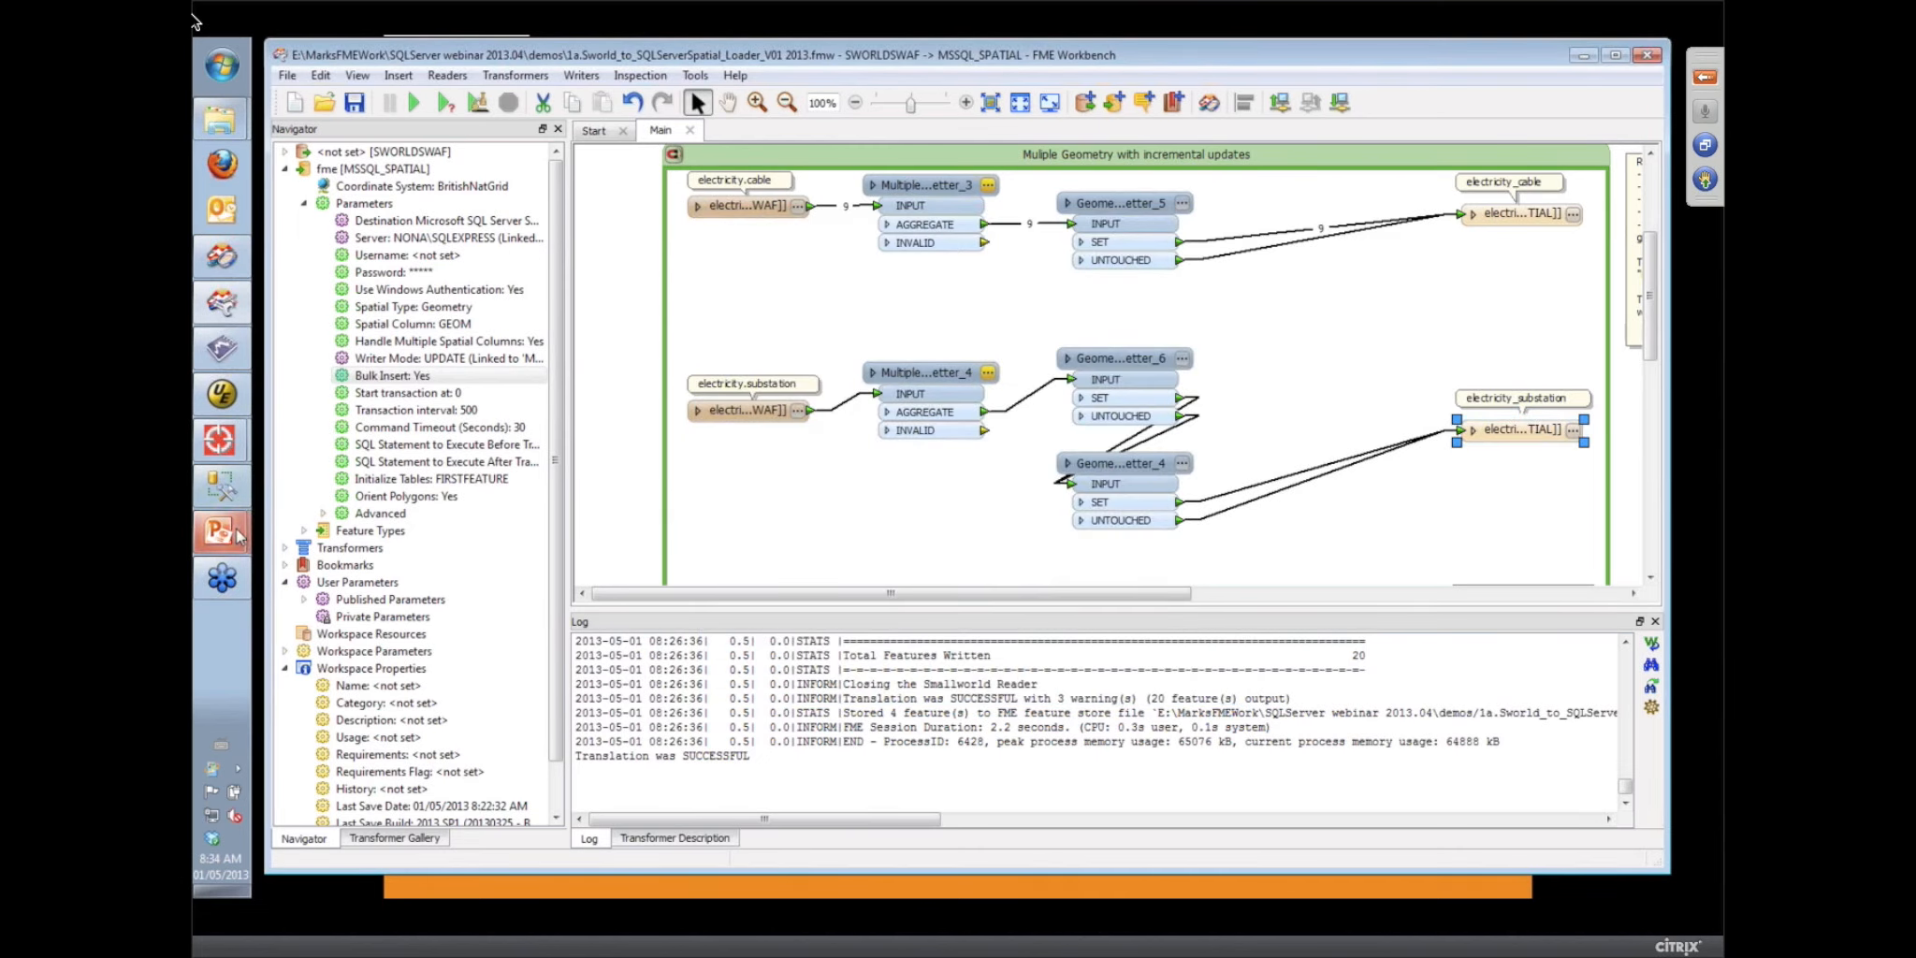
Switch to the PowerPoint slide show to review the Database Transformers slide, and return to FME Workbench
{"action": "mouse_move", "coordinate": [219, 530]}
{"action": "left_click", "coordinate": [487, 550]}
{"action": "key", "text": "Right"}
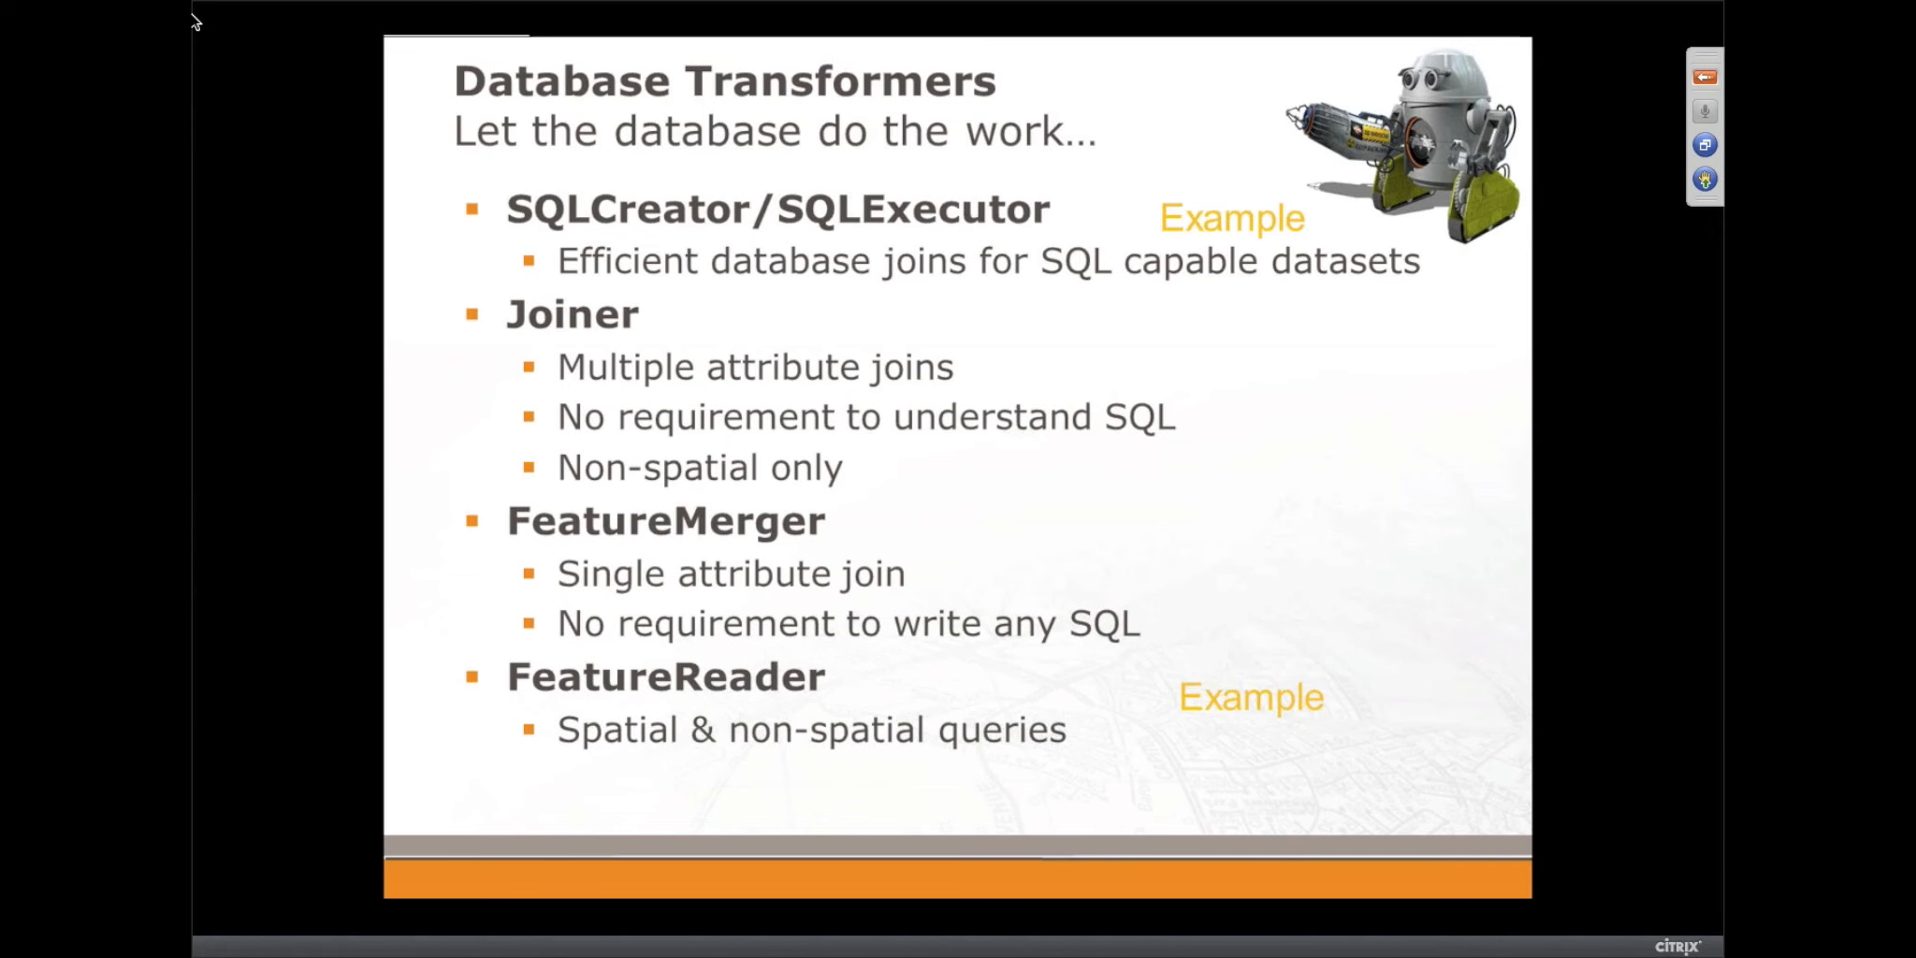
{"action": "key", "text": "alt+Tab"}
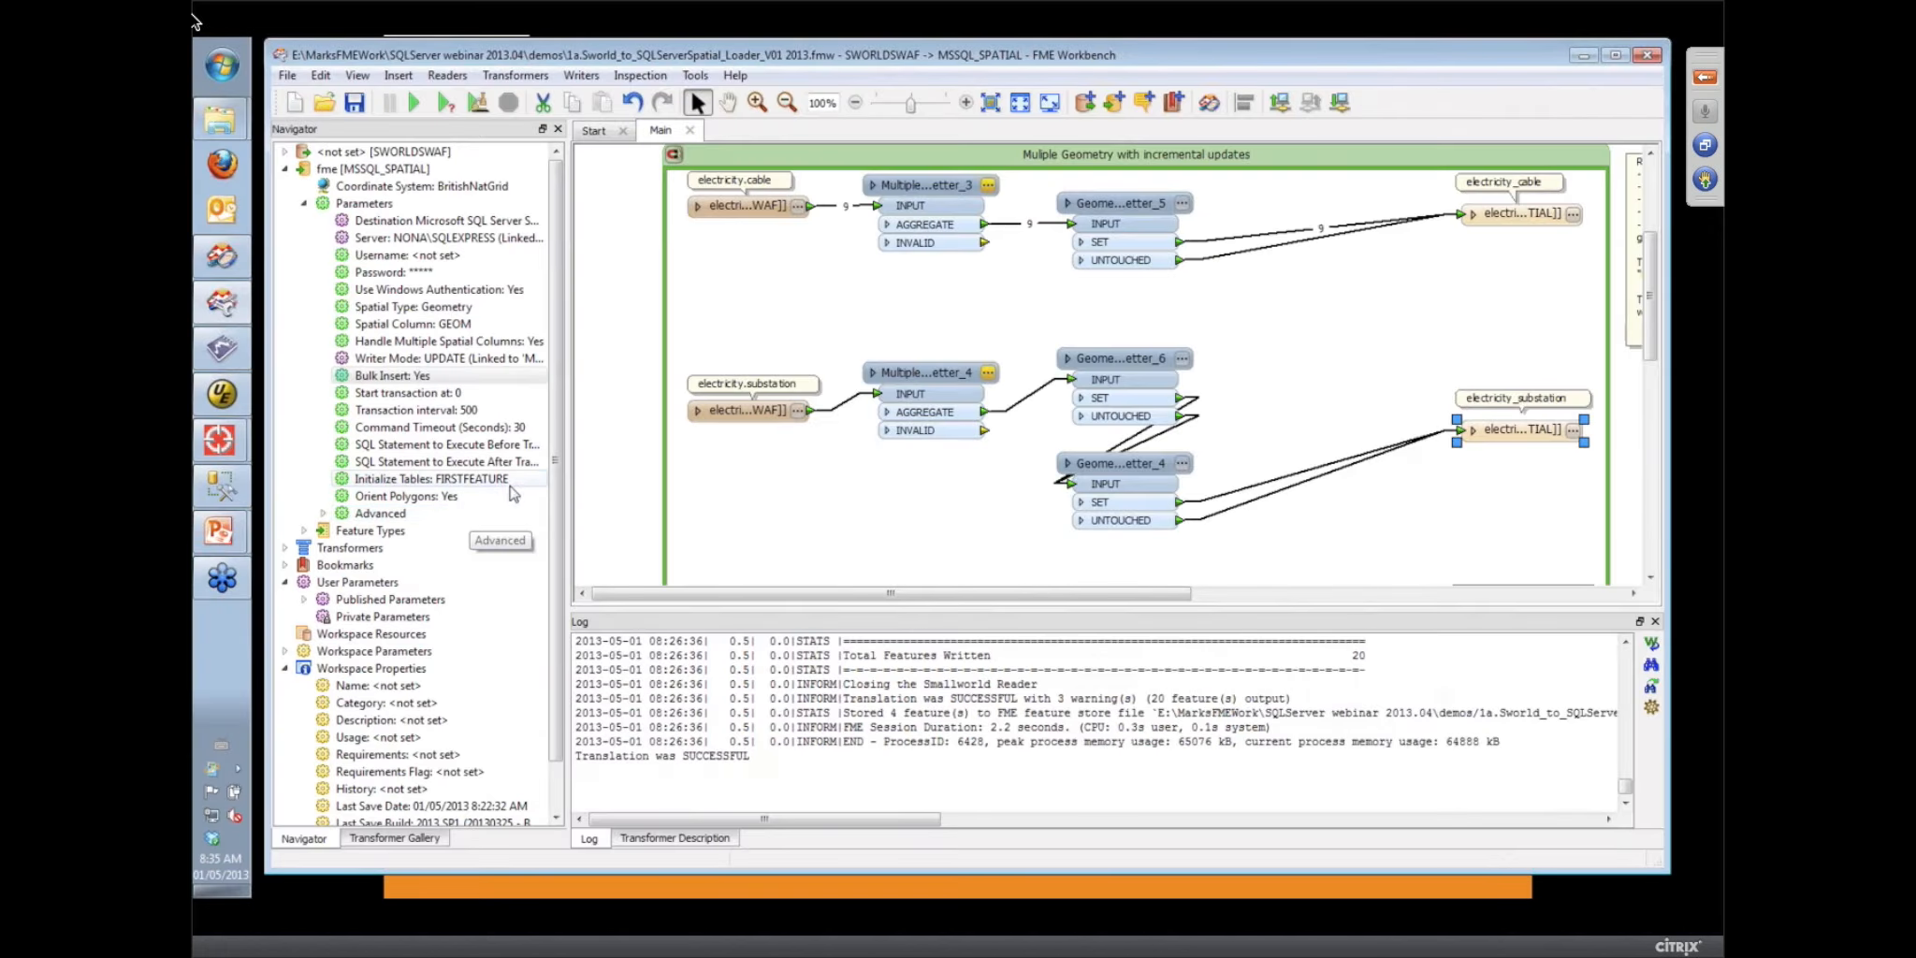
Close the Smallworld loader workspace without saving its changes, and open the recent workspace 2. SQLExecutor&Joins.fmw
{"action": "left_click", "coordinate": [692, 131]}
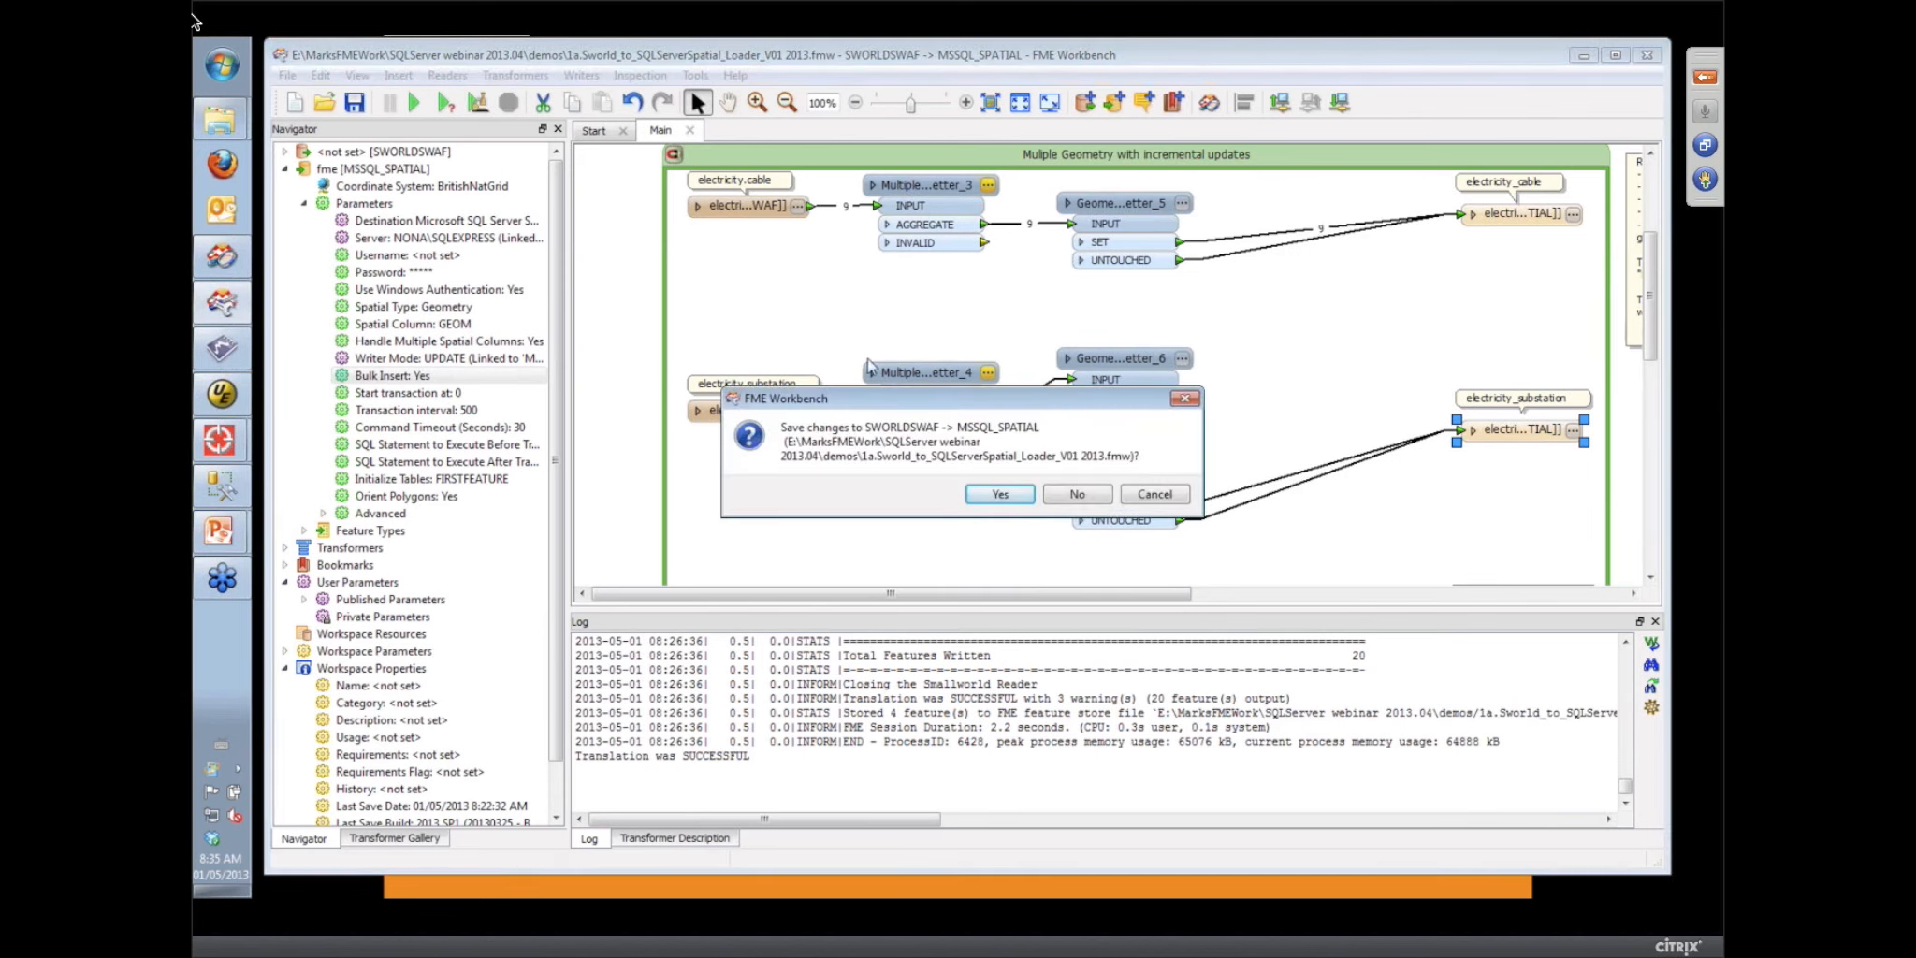
{"action": "left_click", "coordinate": [1076, 496]}
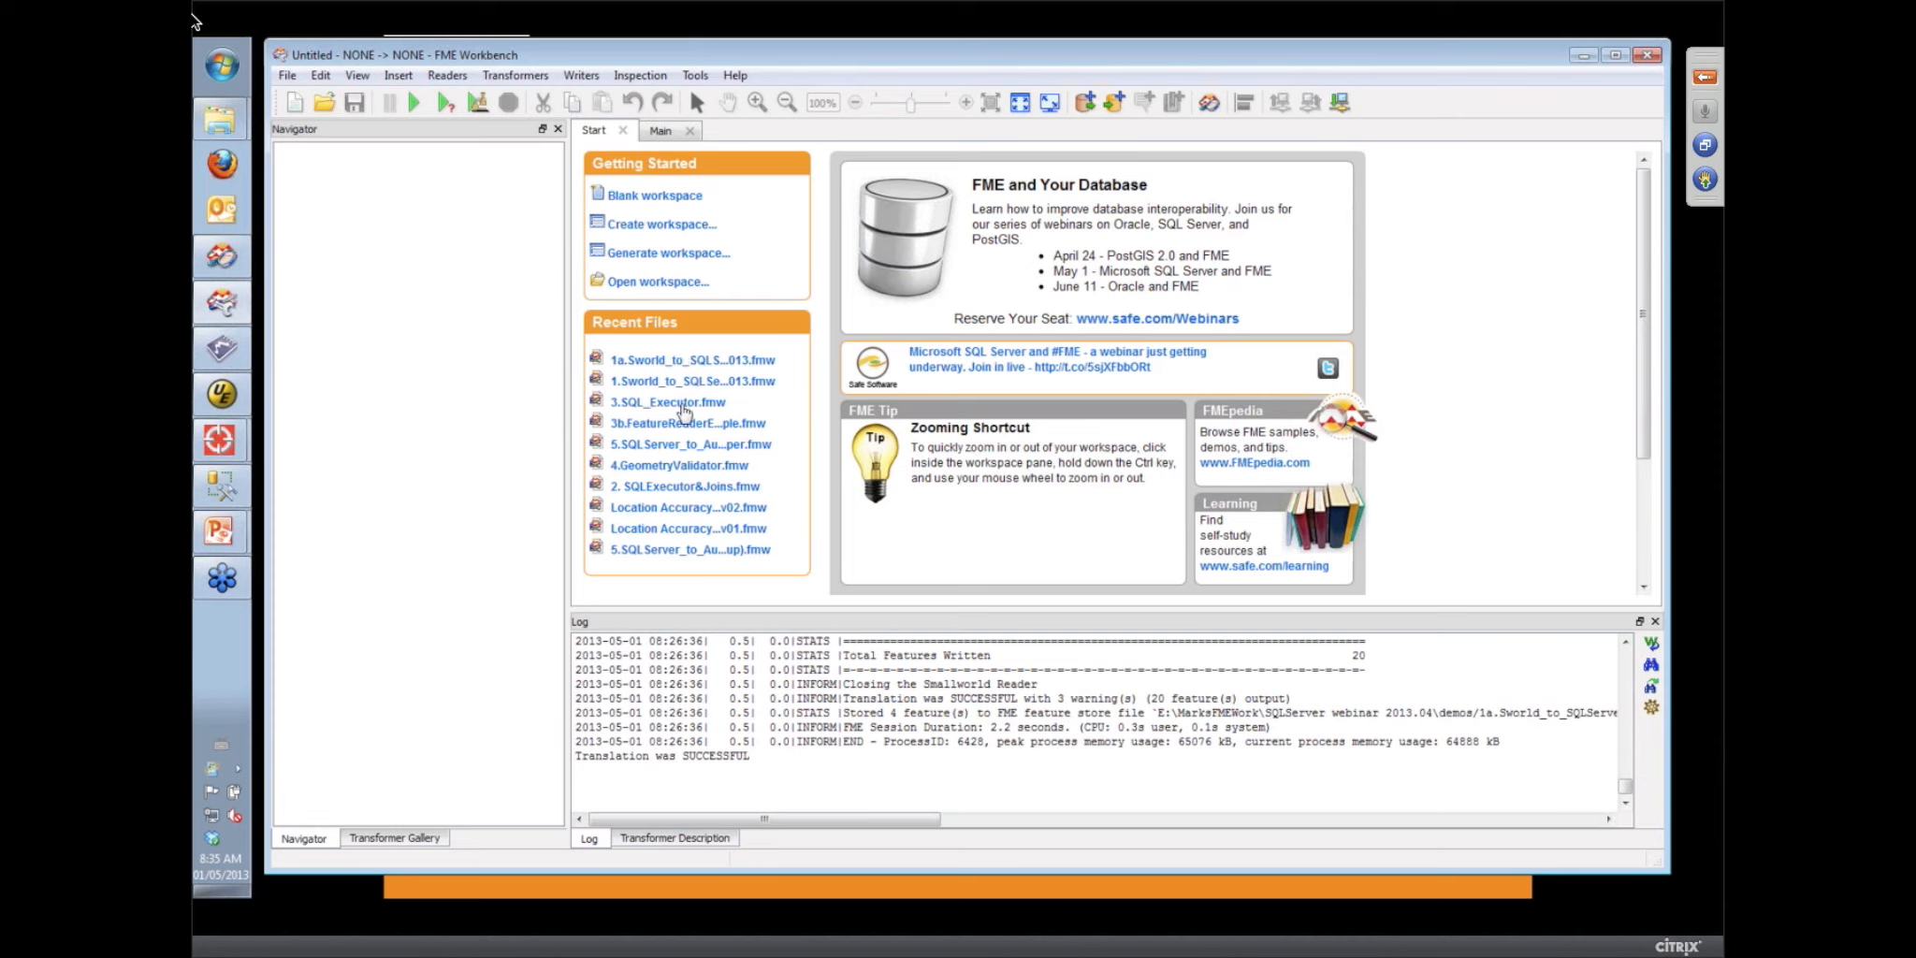
{"action": "left_click", "coordinate": [683, 487]}
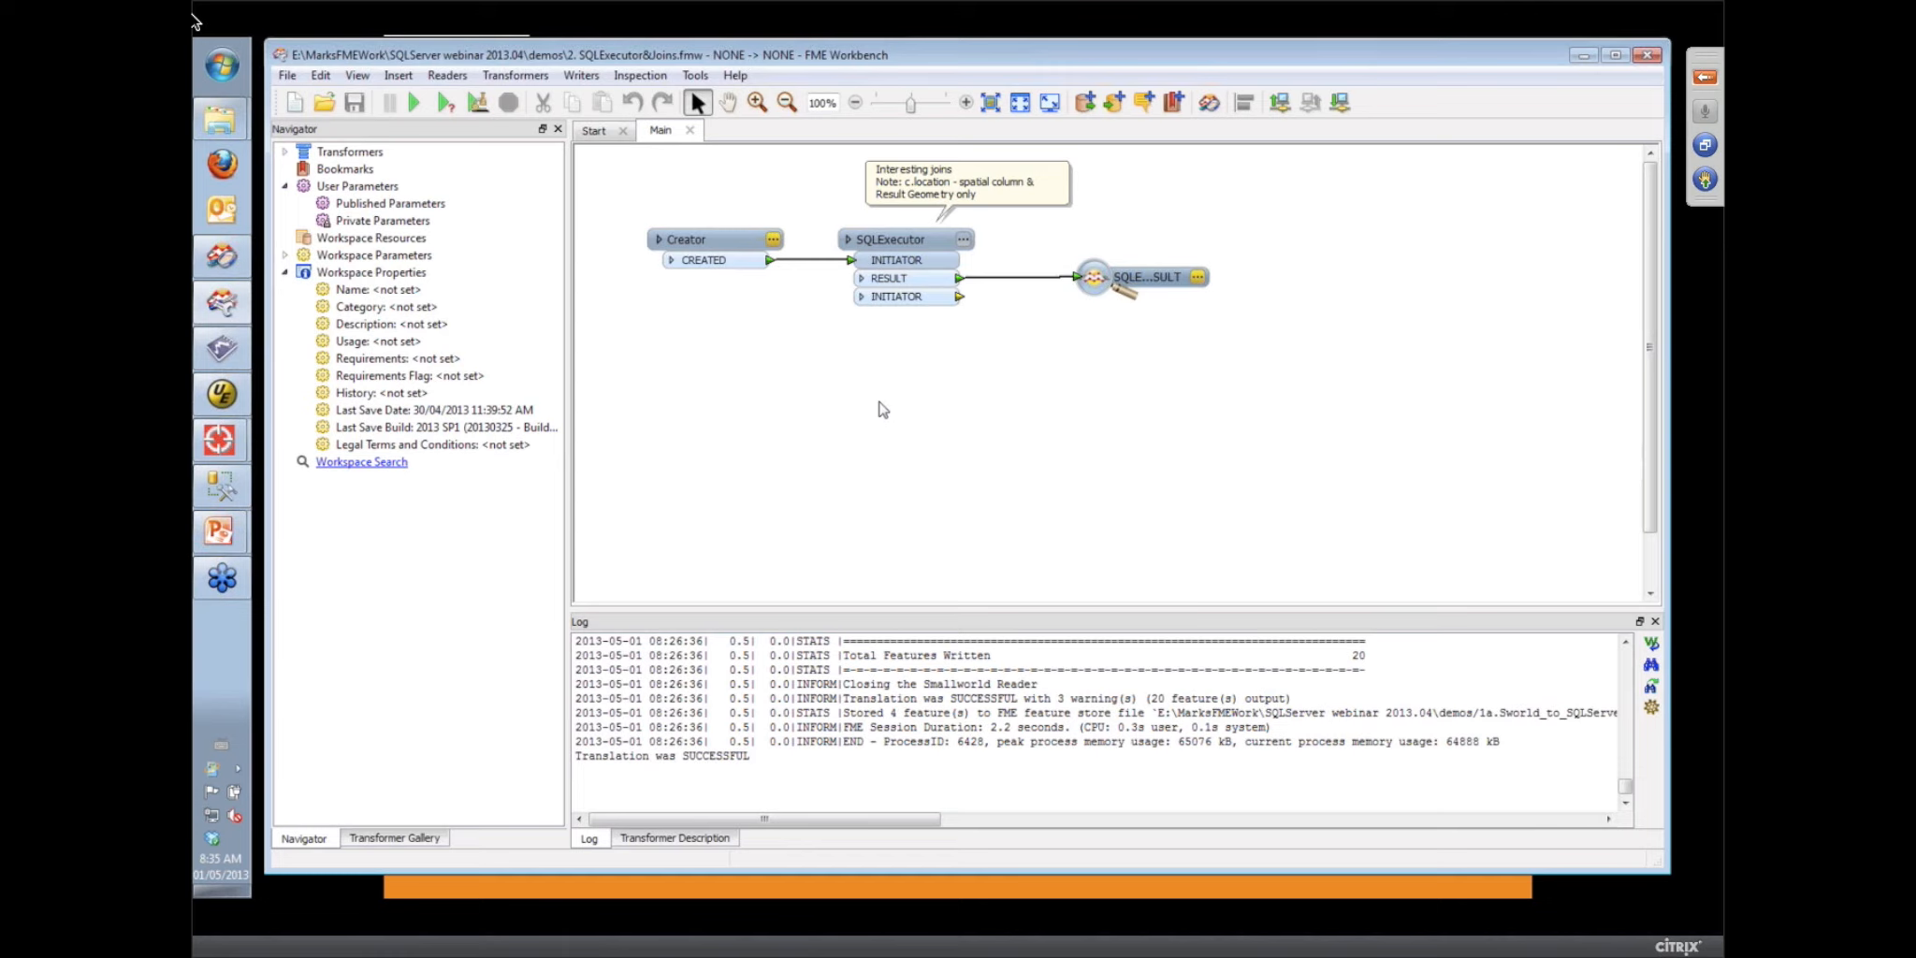
Review the SQLExecutor's reader parameters and the SQL statement joining dbo.cambridge_customers with dbo.electricity_supply_point
{"action": "left_click", "coordinate": [963, 240]}
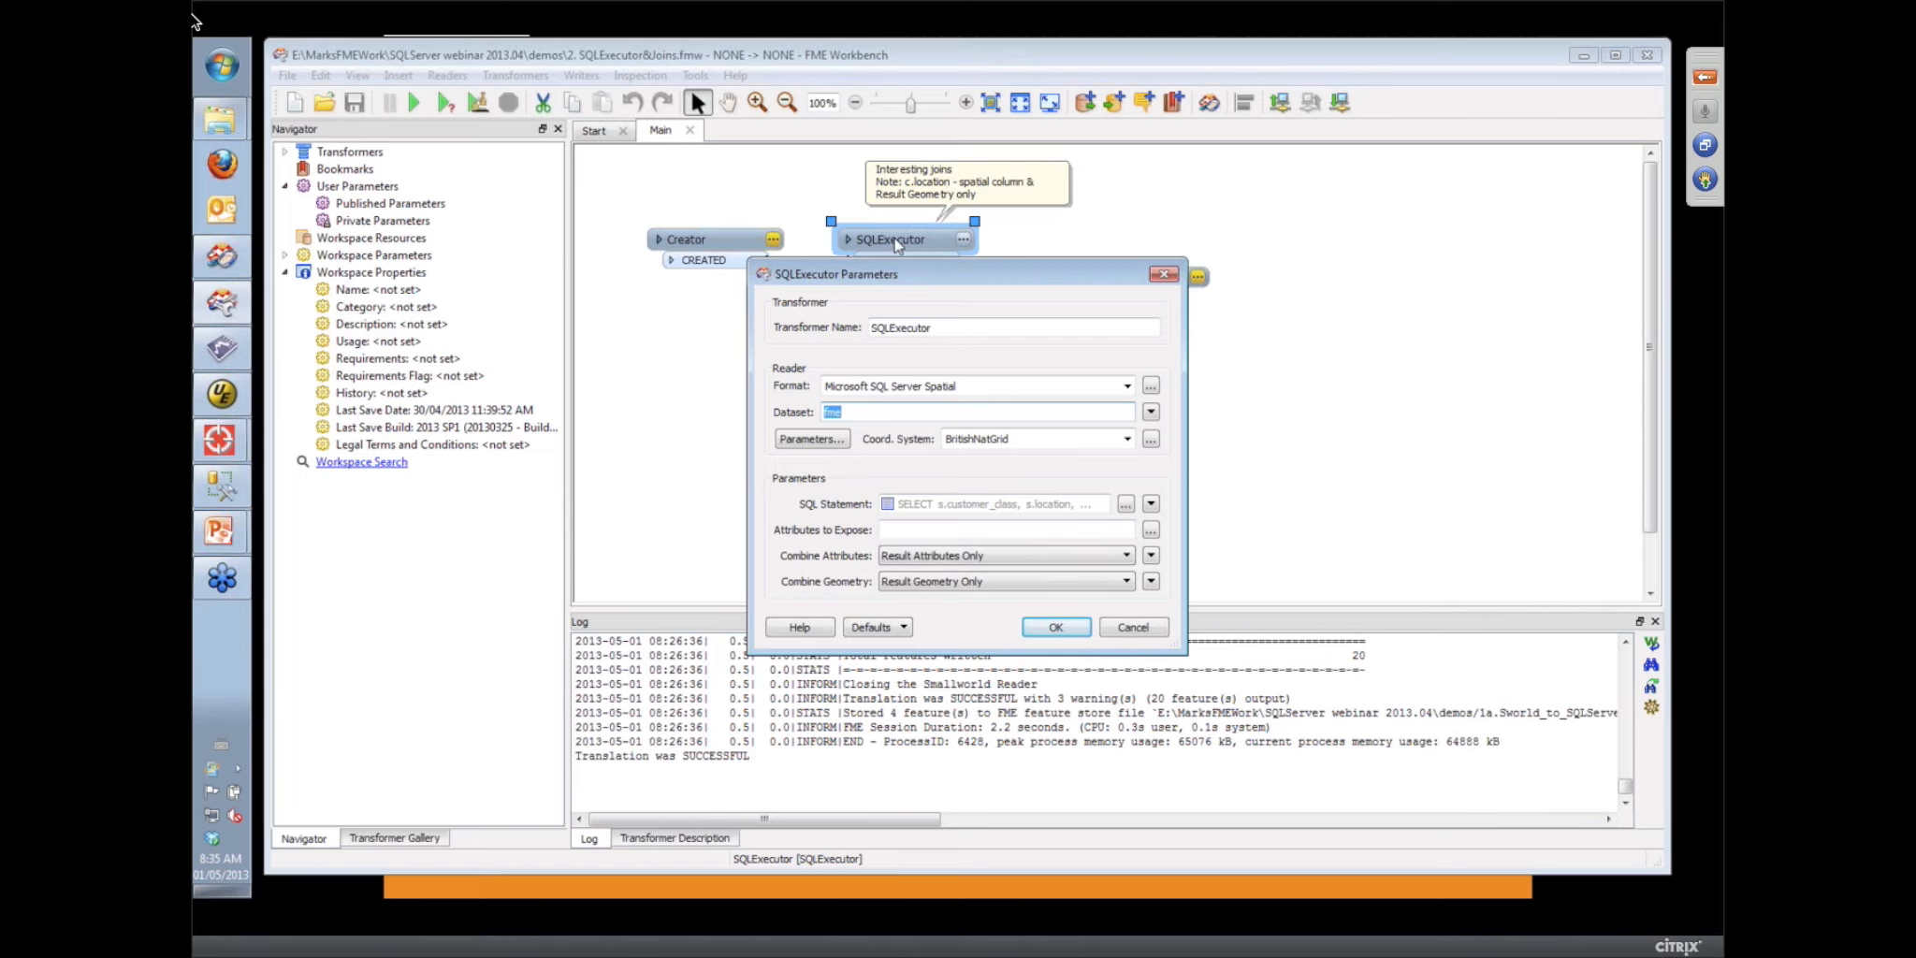
{"action": "left_click", "coordinate": [1127, 506]}
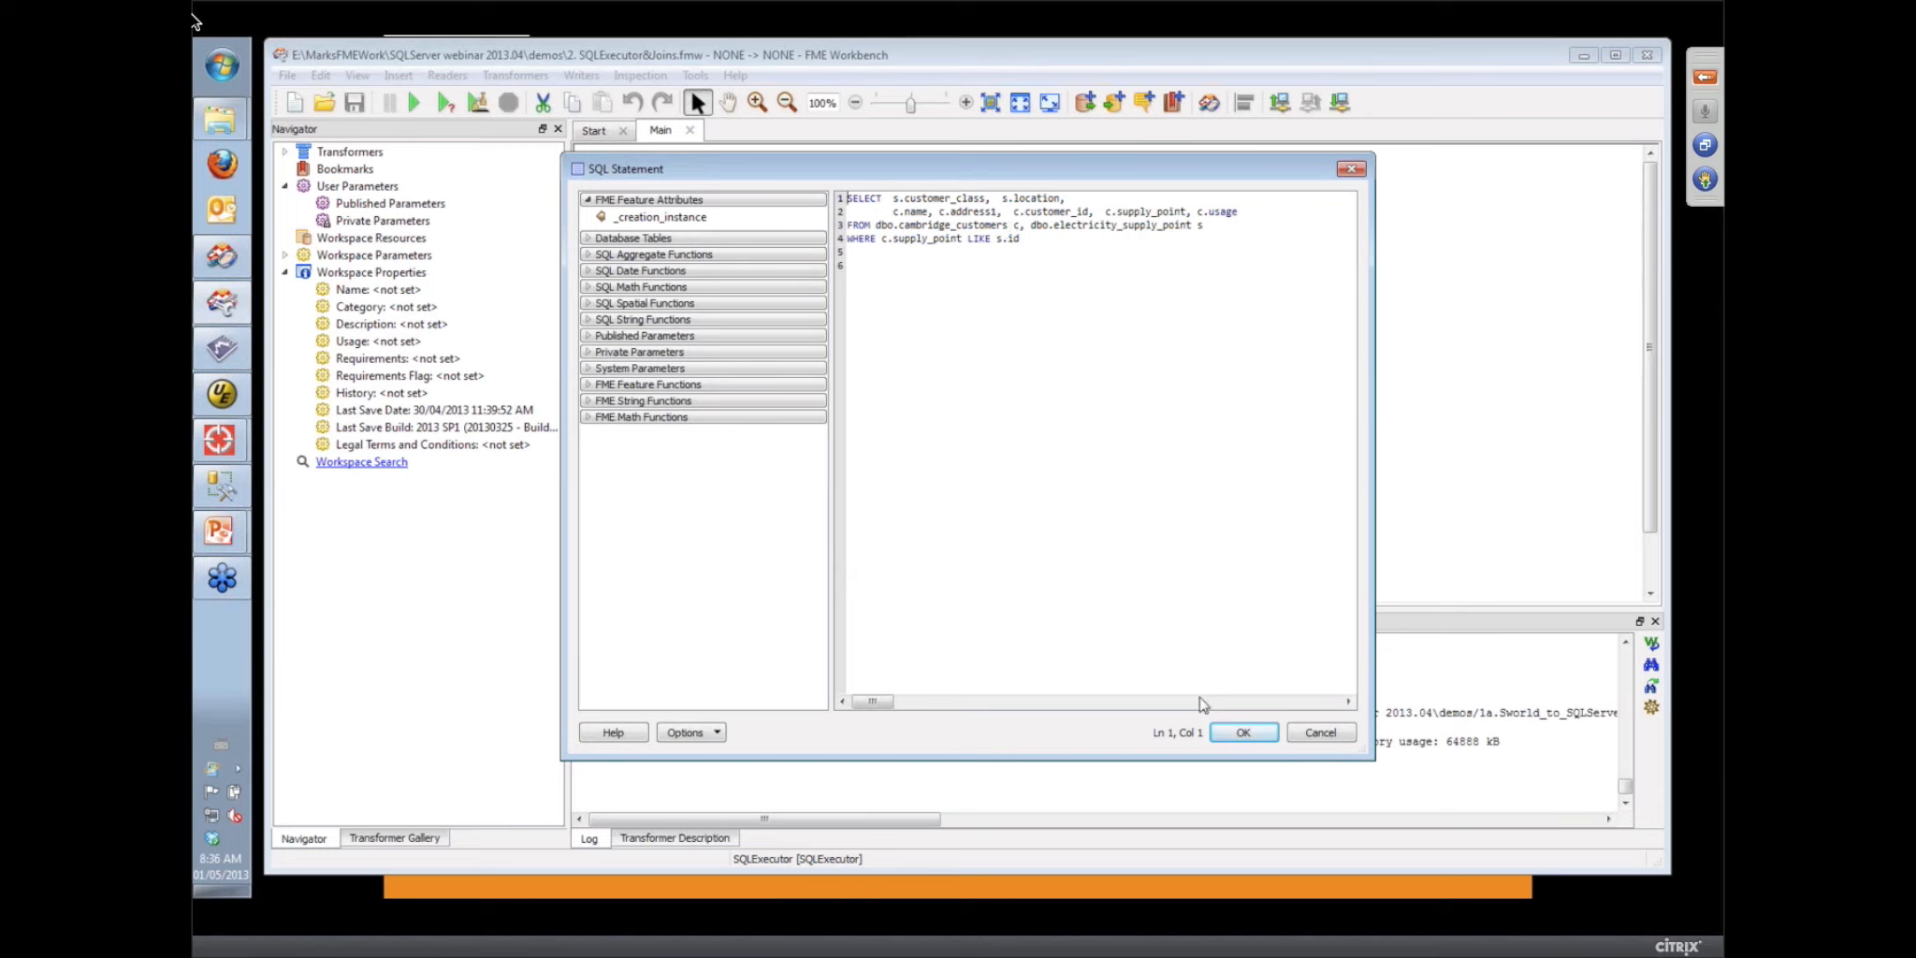
{"action": "left_click", "coordinate": [1243, 734]}
{"action": "left_click", "coordinate": [1057, 628]}
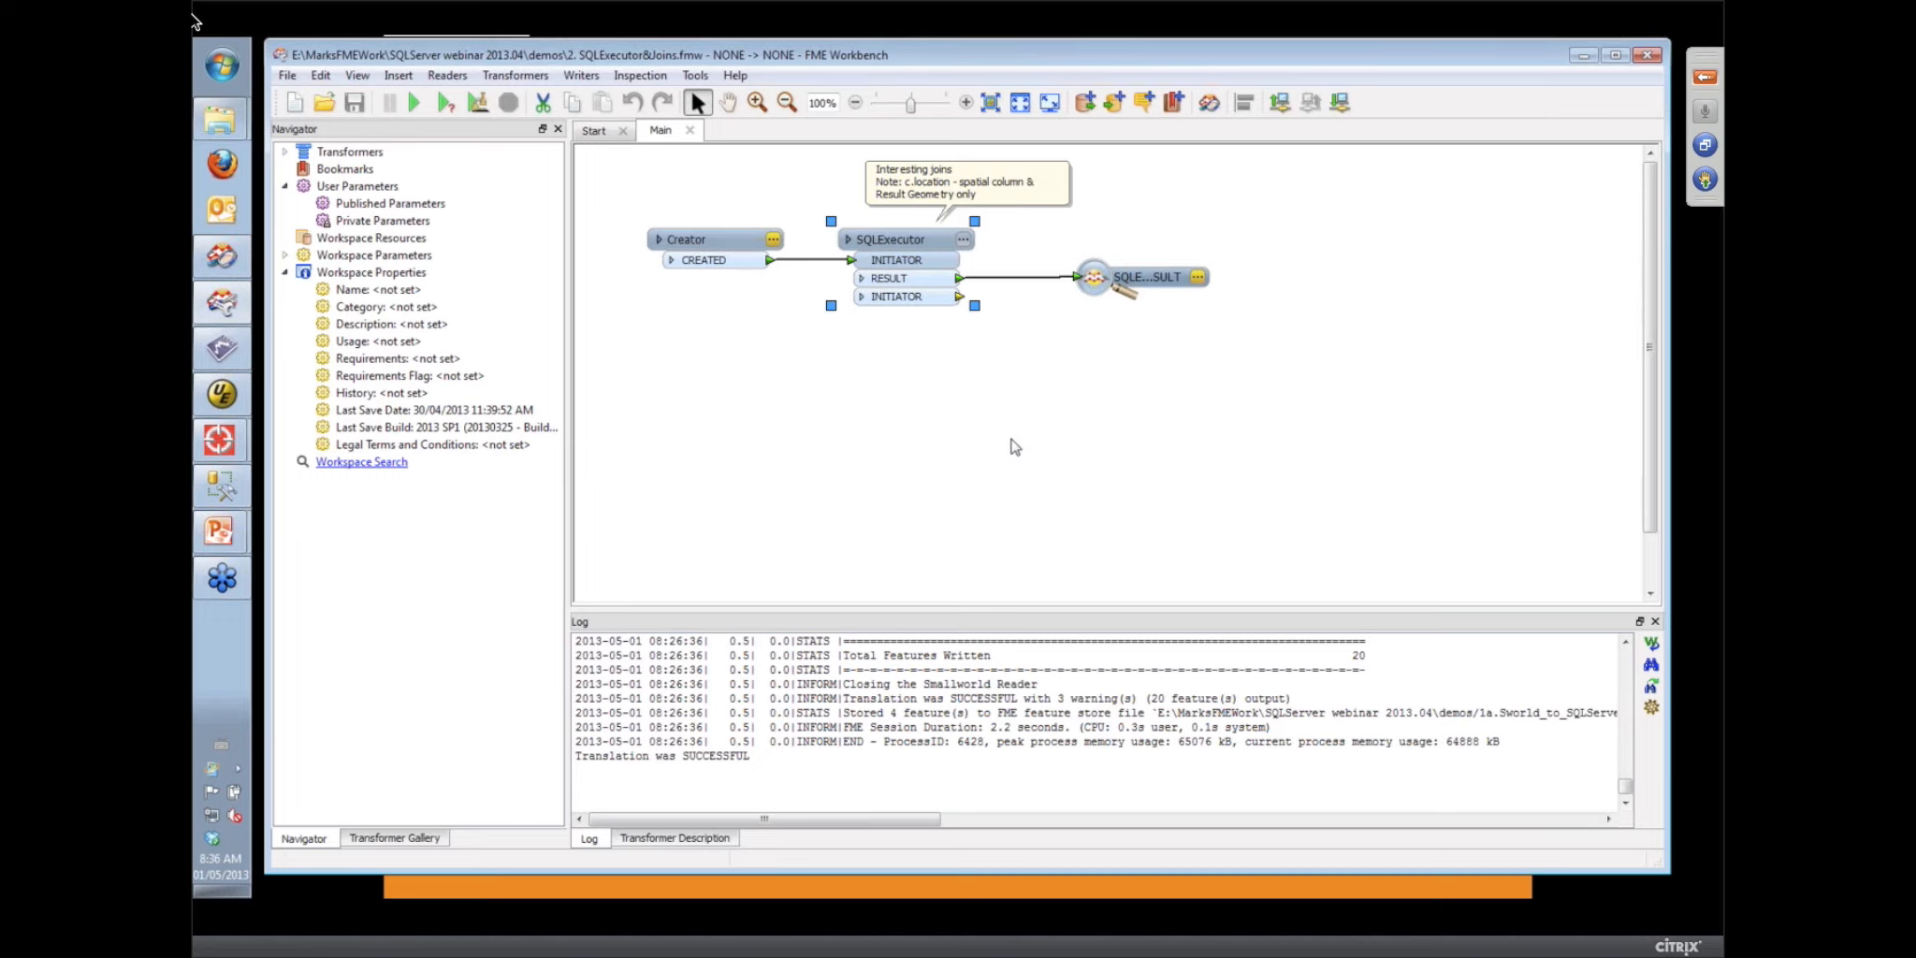
Run the SQLExecutor join workspace, inspect one resulting point's attributes in FME Data Inspector, and return to FME Workbench
{"action": "key", "text": "F5"}
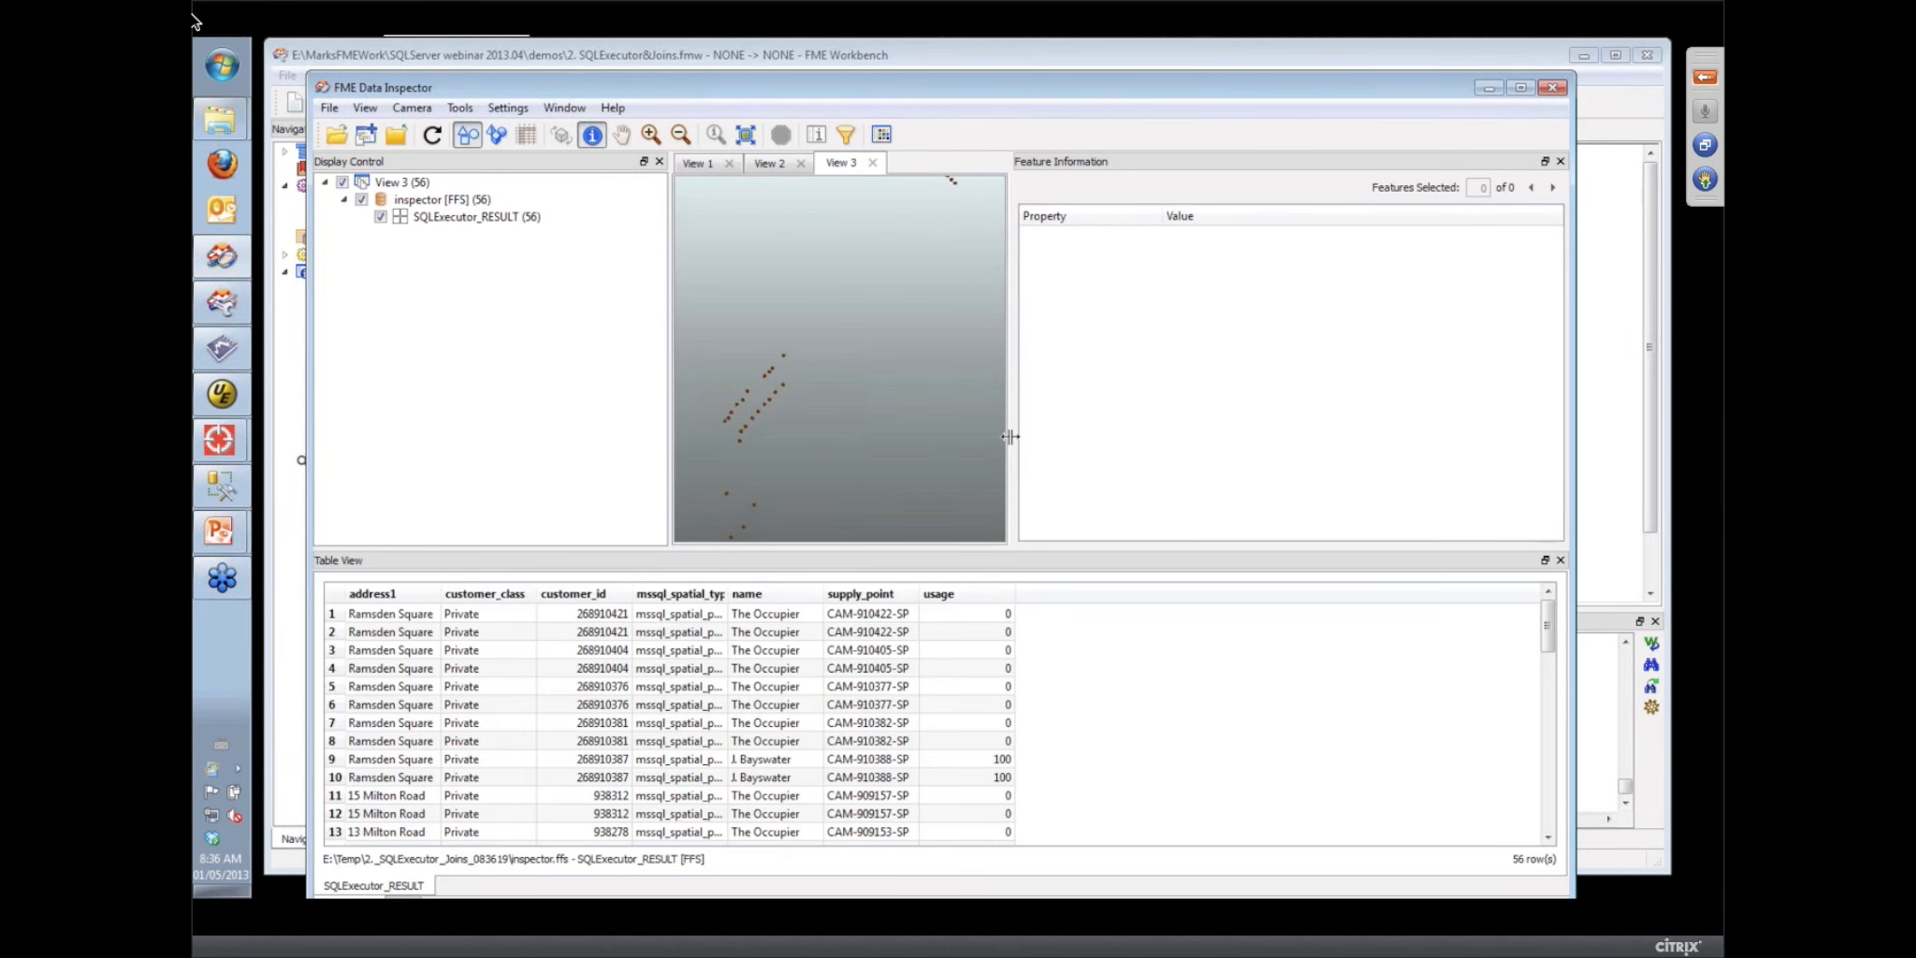
{"action": "left_click", "coordinate": [761, 412]}
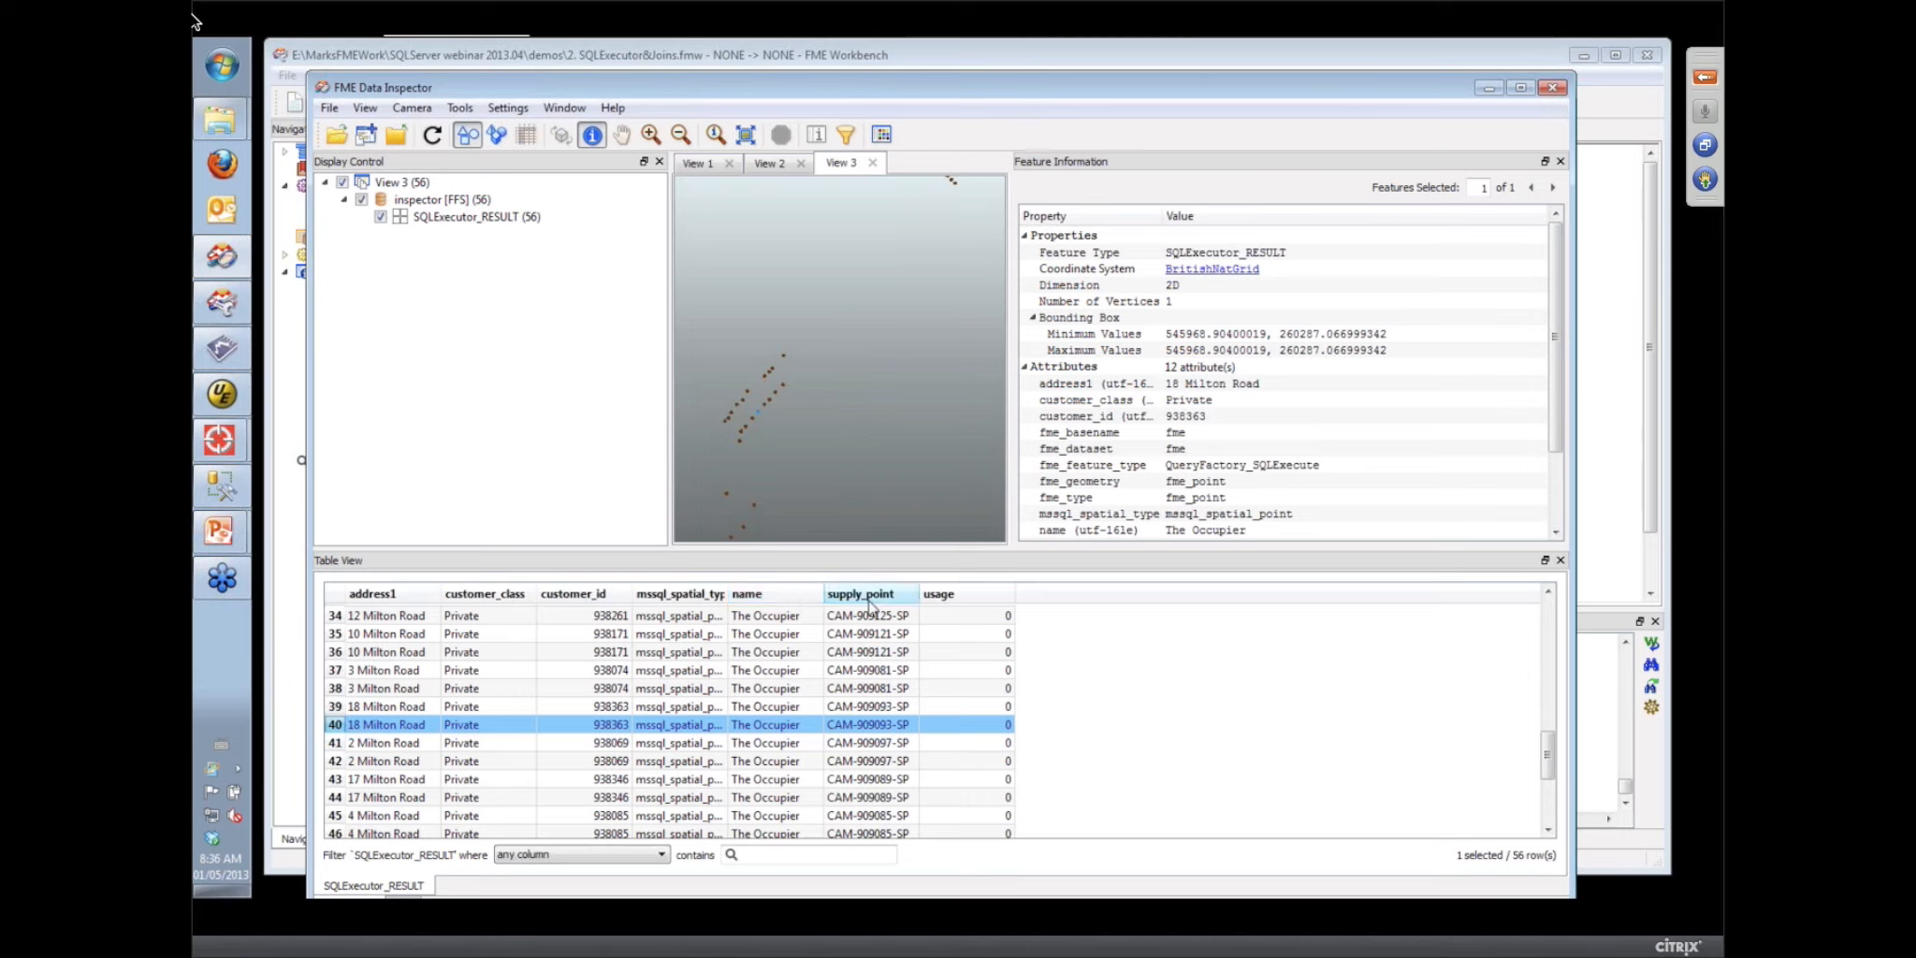
{"action": "left_click", "coordinate": [1127, 64]}
Browse the database tables, dbo.cambridge_customers columns and SQL aggregate functions offered in the SQLExecutor's statement editor, leaving the transformer unchanged
{"action": "left_click", "coordinate": [970, 245]}
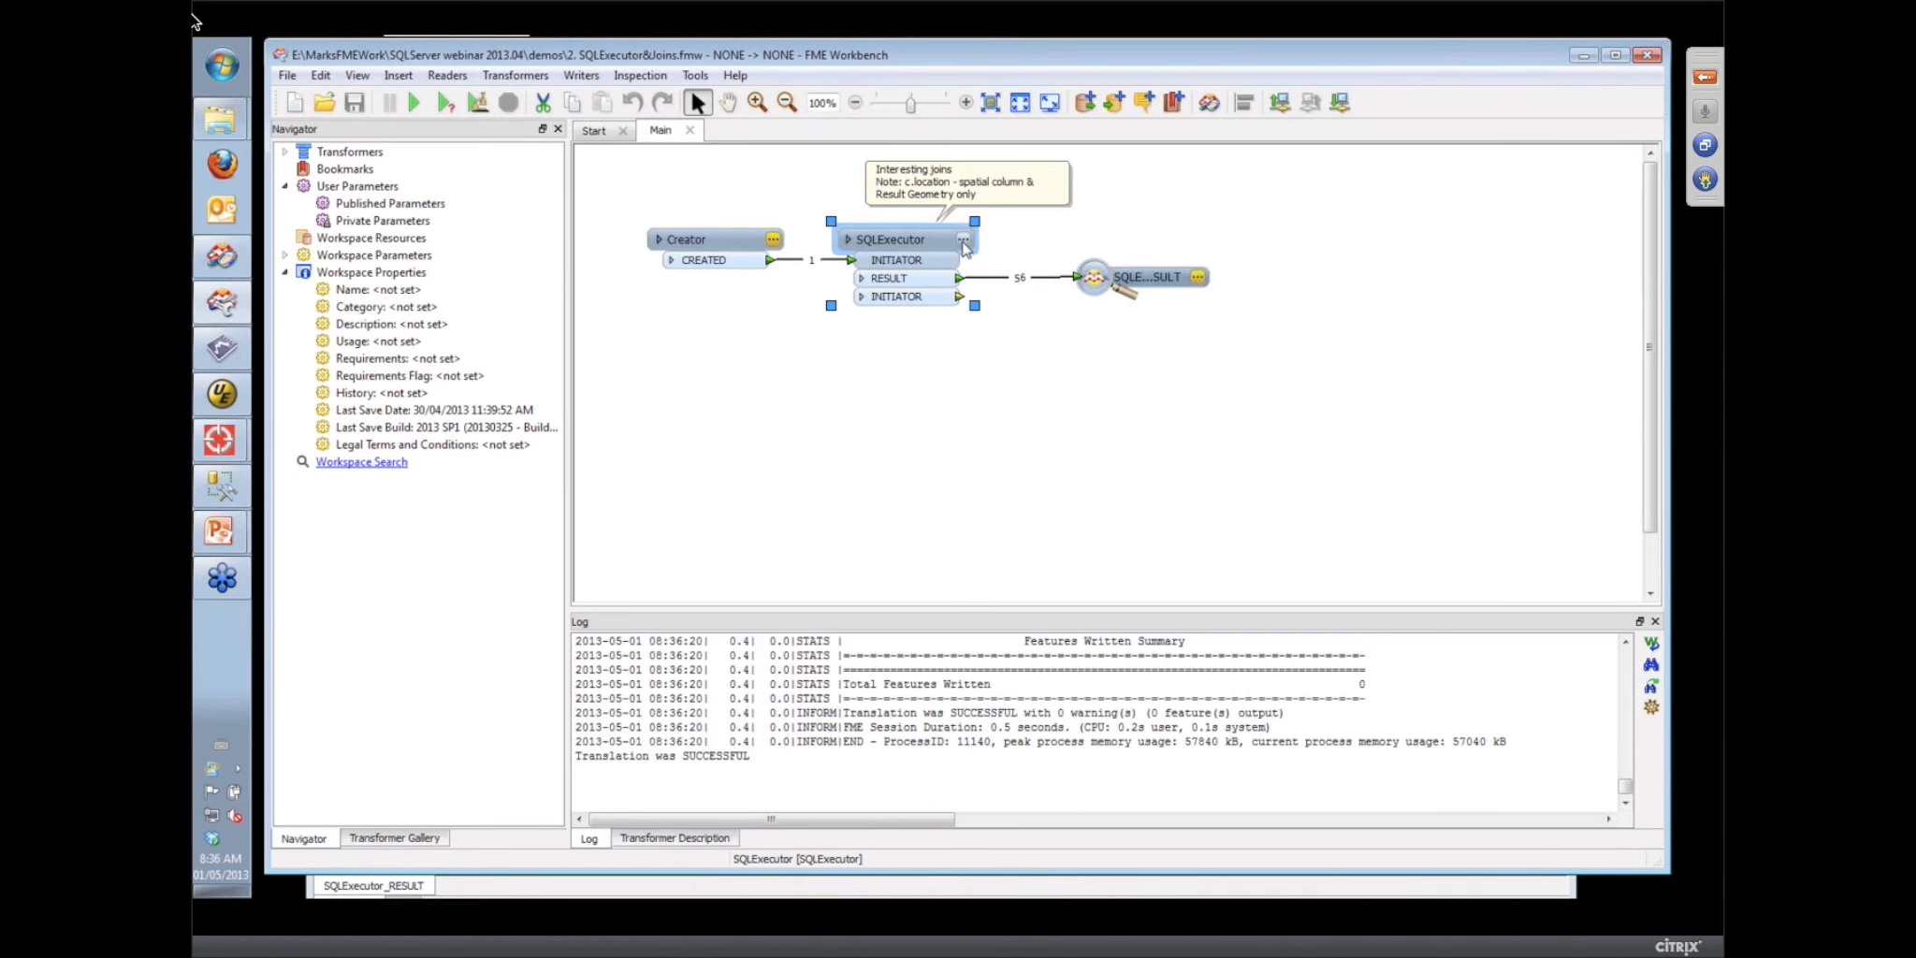
{"action": "left_click", "coordinate": [963, 241]}
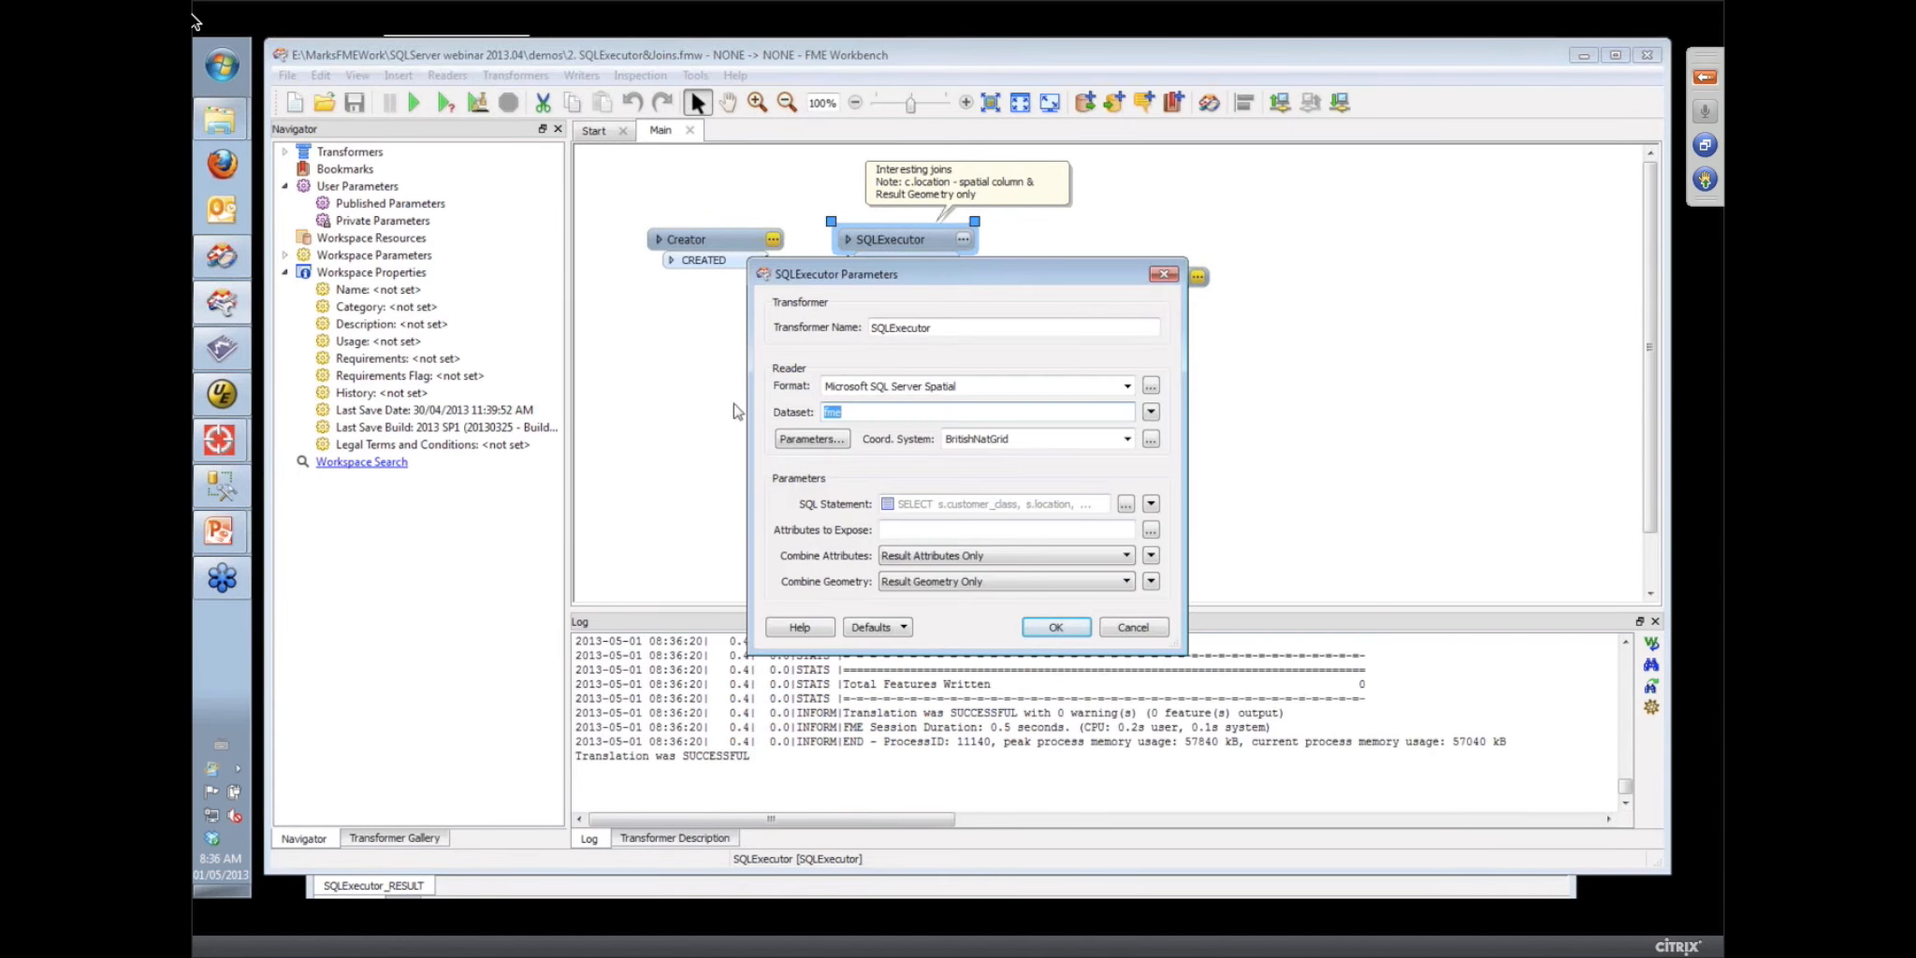
{"action": "left_click", "coordinate": [1126, 504]}
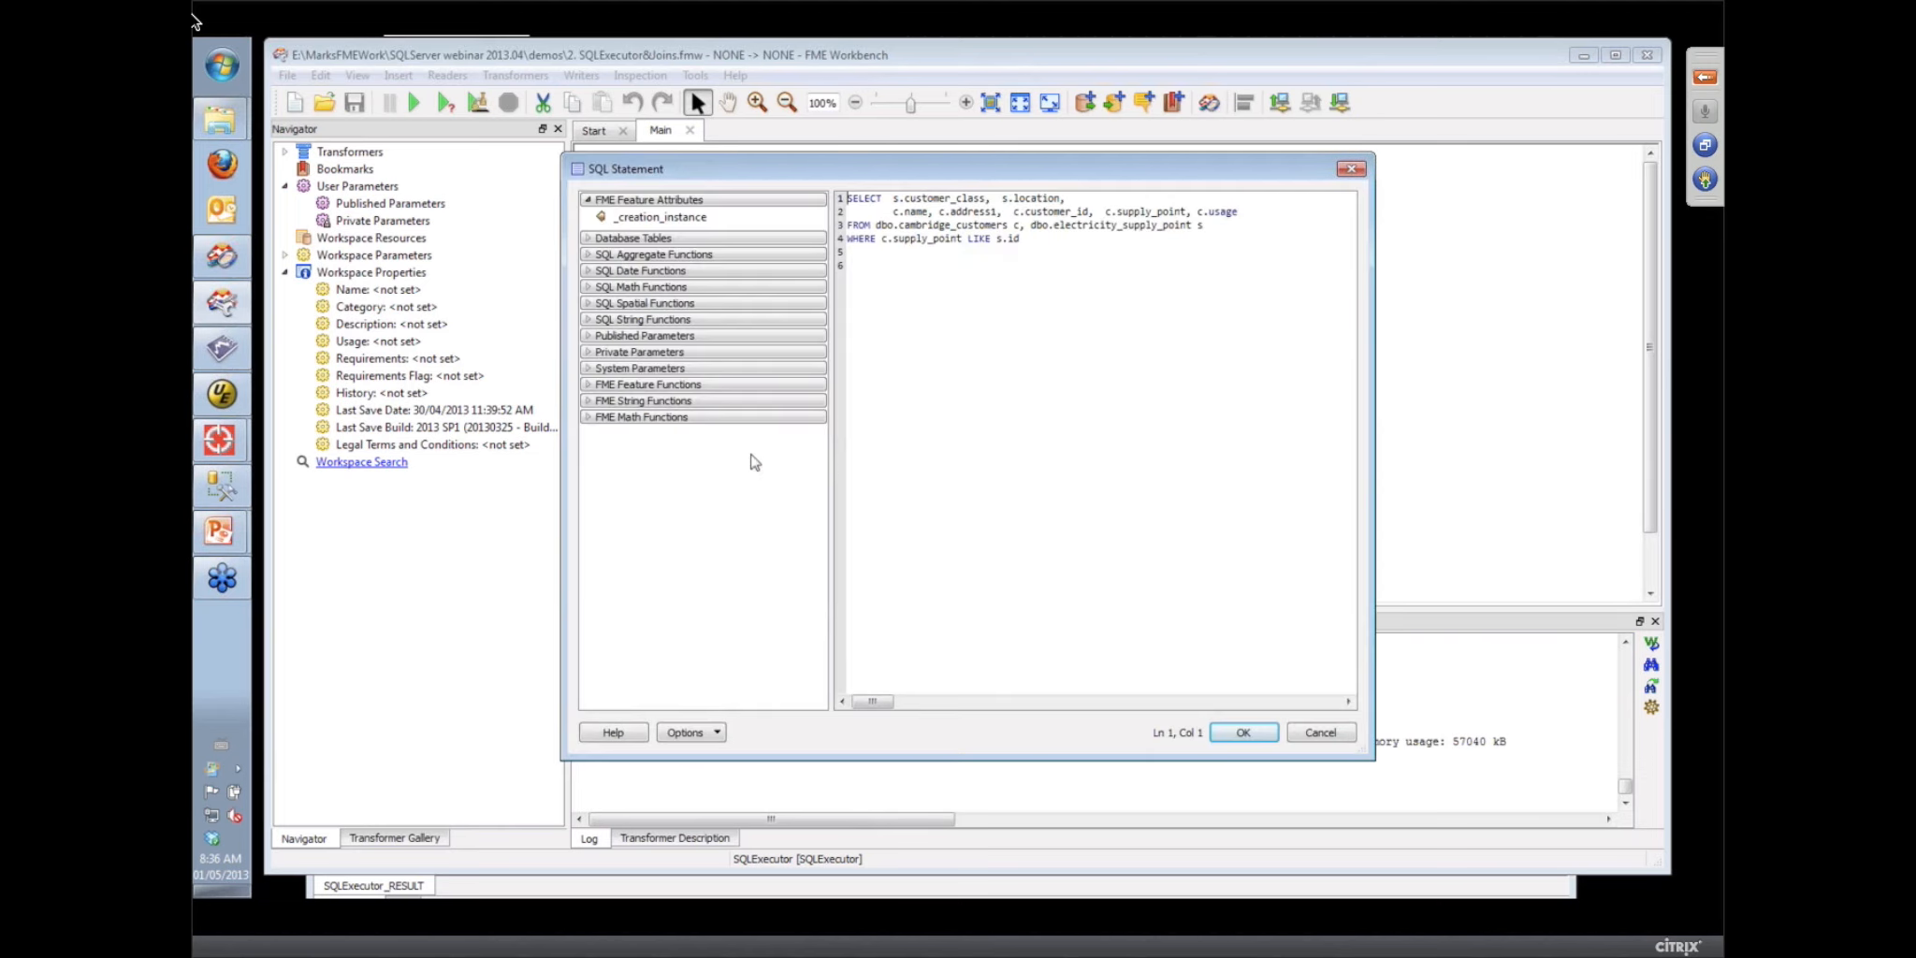
{"action": "left_click", "coordinate": [588, 239]}
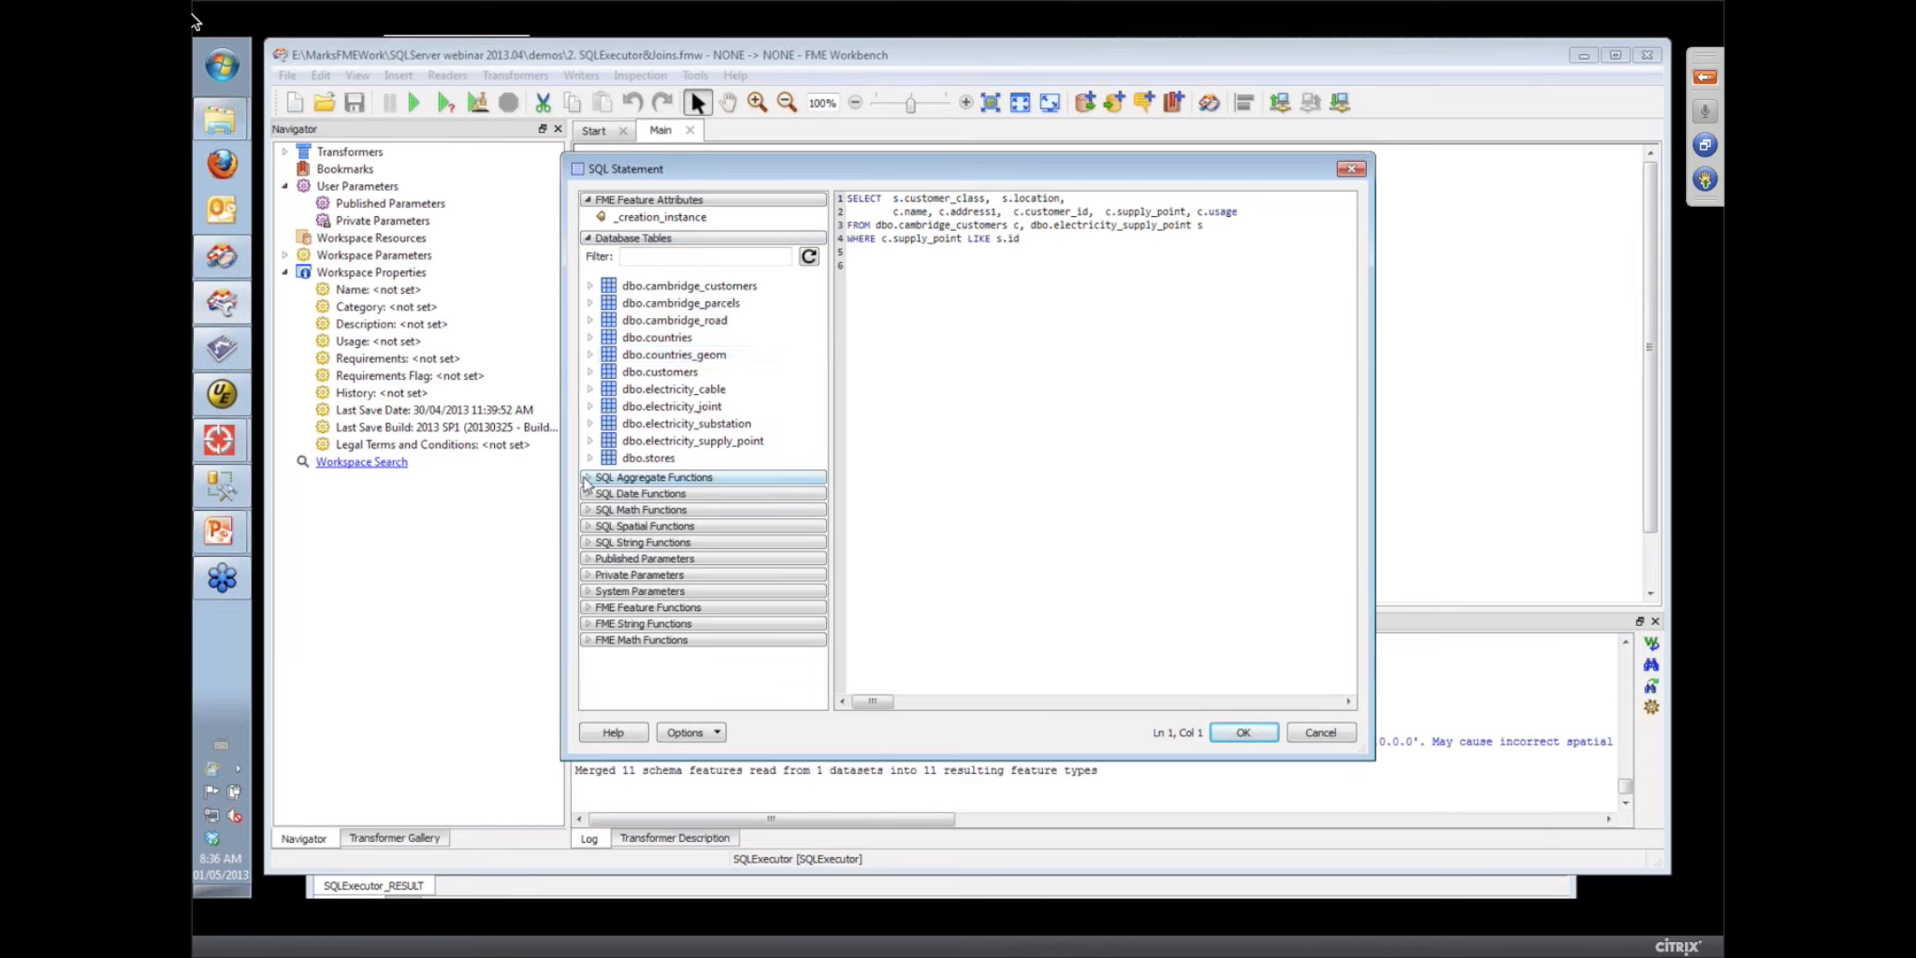
{"action": "left_click", "coordinate": [589, 286]}
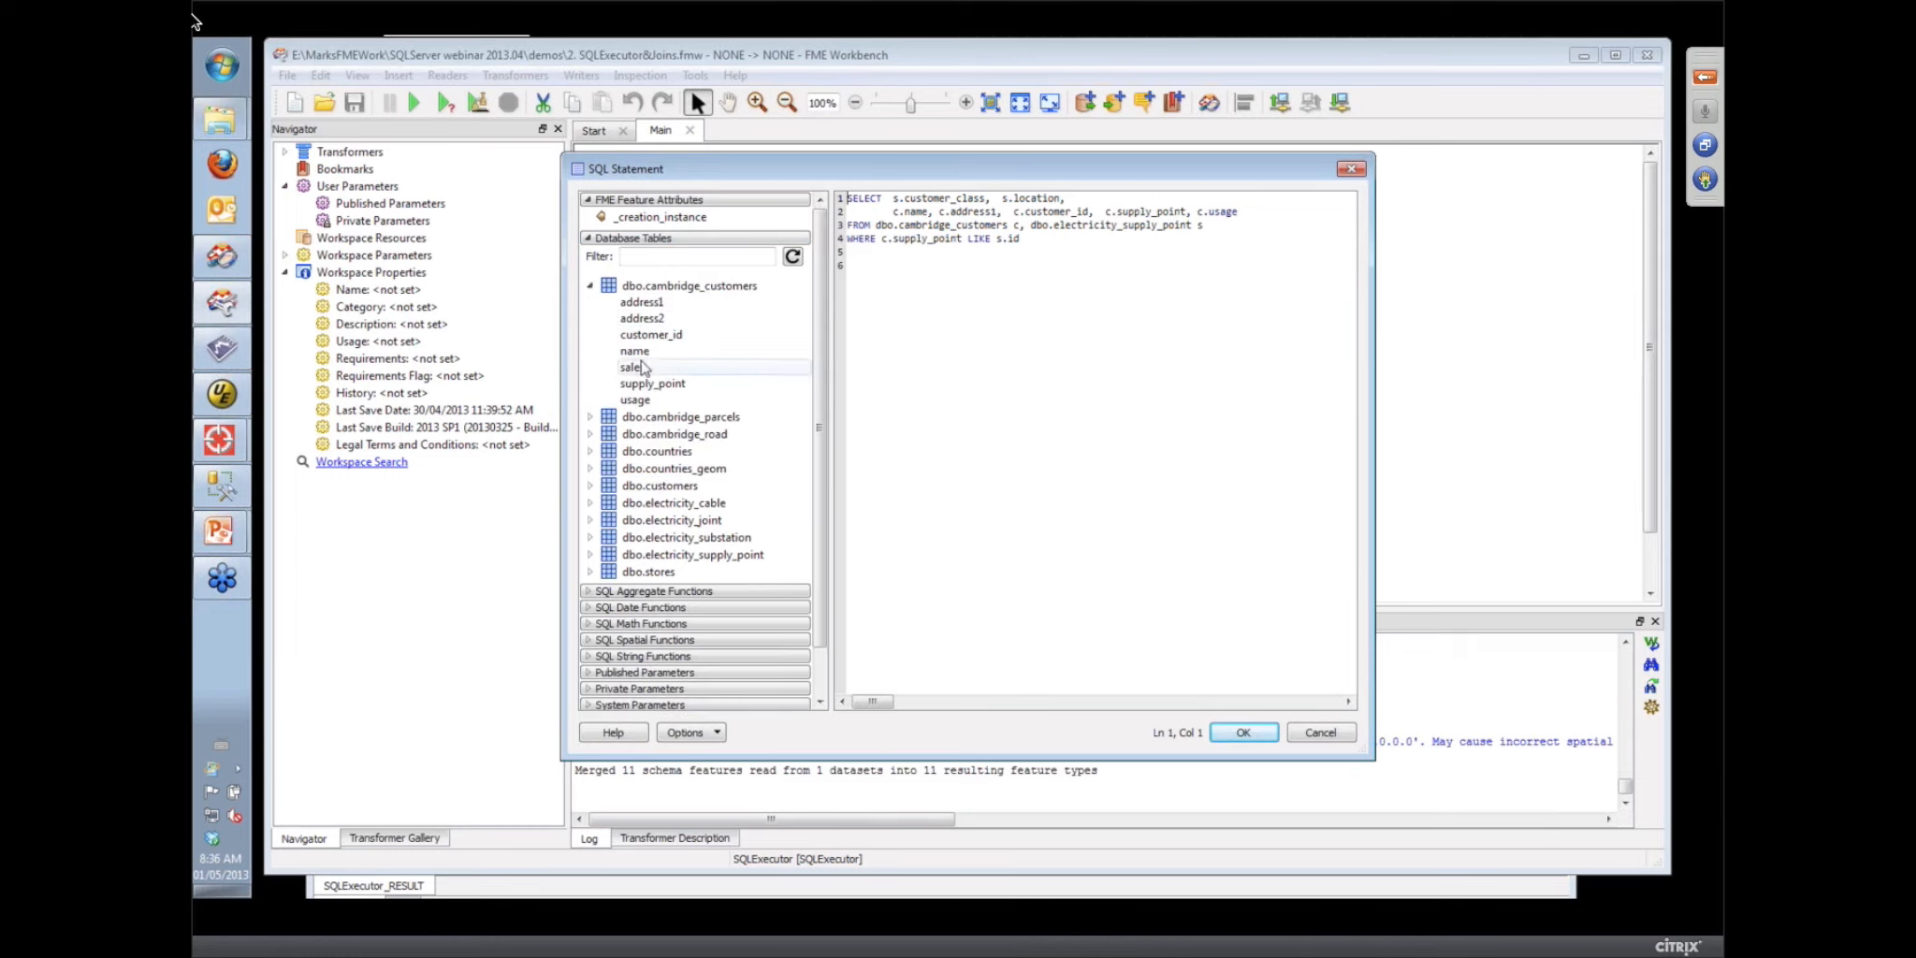
{"action": "left_click", "coordinate": [588, 592]}
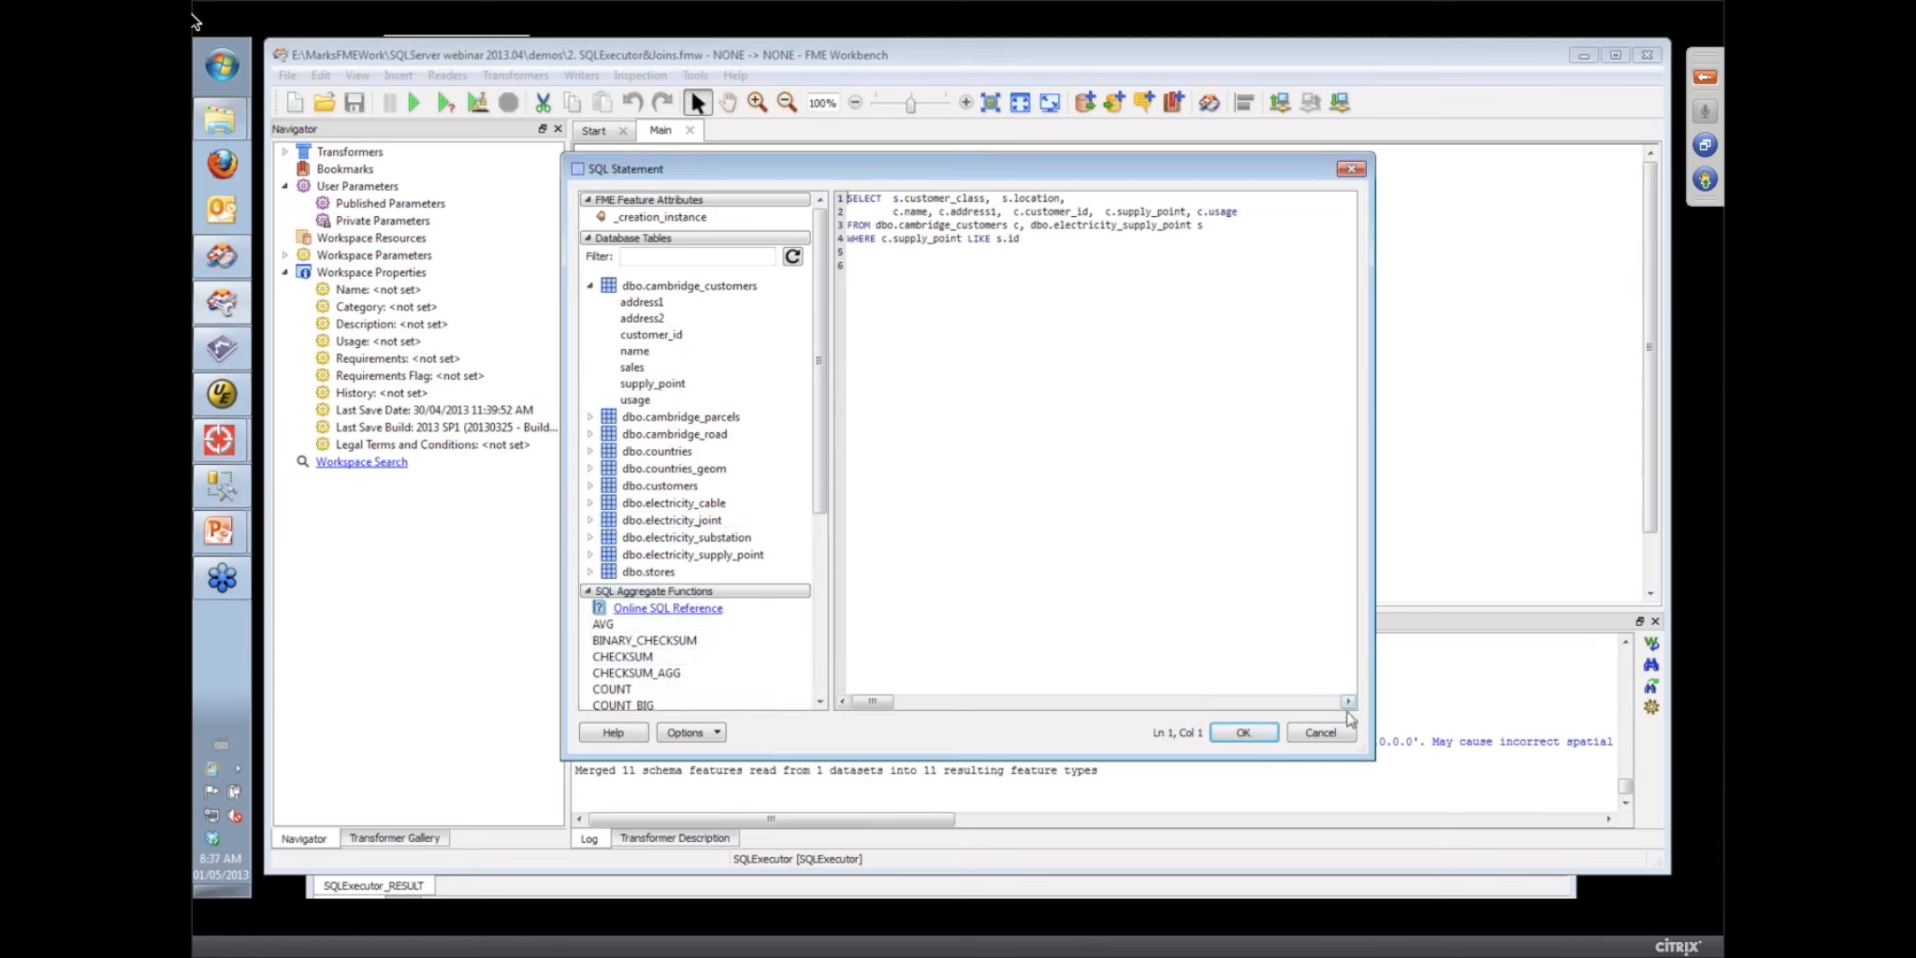
{"action": "left_click", "coordinate": [1320, 733]}
{"action": "left_click", "coordinate": [1133, 628]}
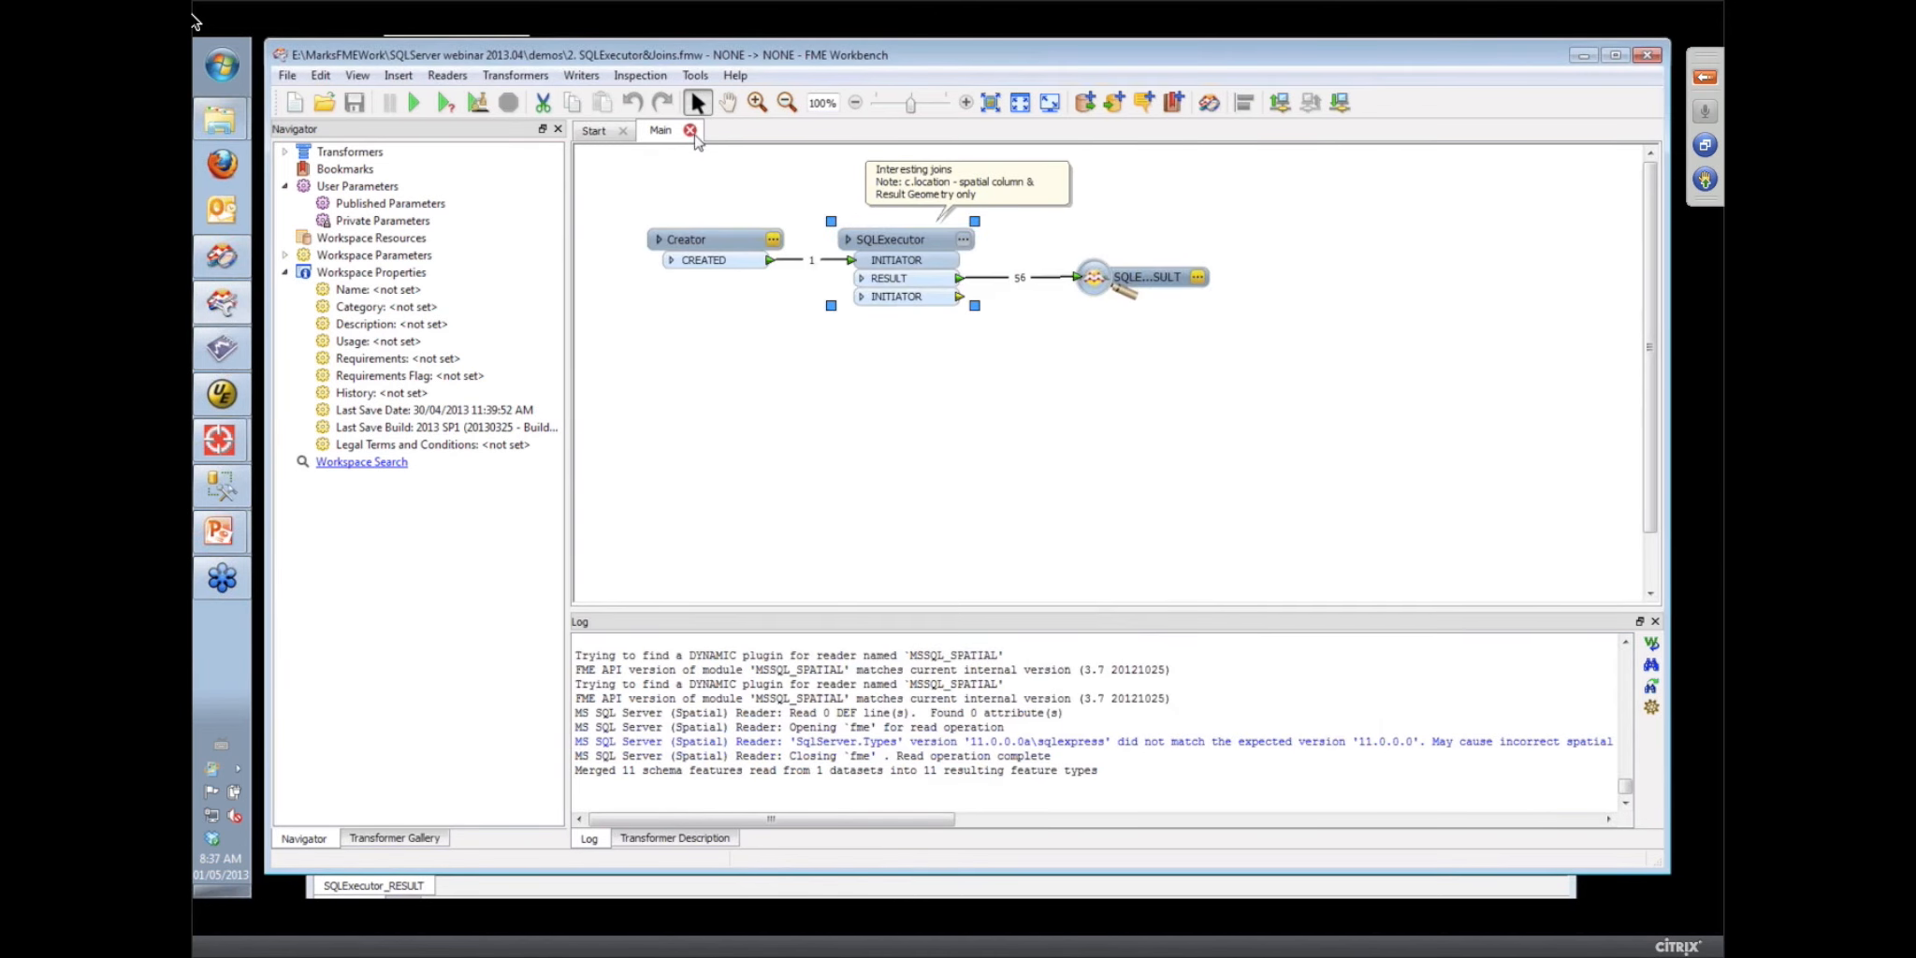
Close the SQLExecutor&Joins workspace, and open the recent workspace 3.SQL_Executor.fmw
{"action": "left_click", "coordinate": [691, 131]}
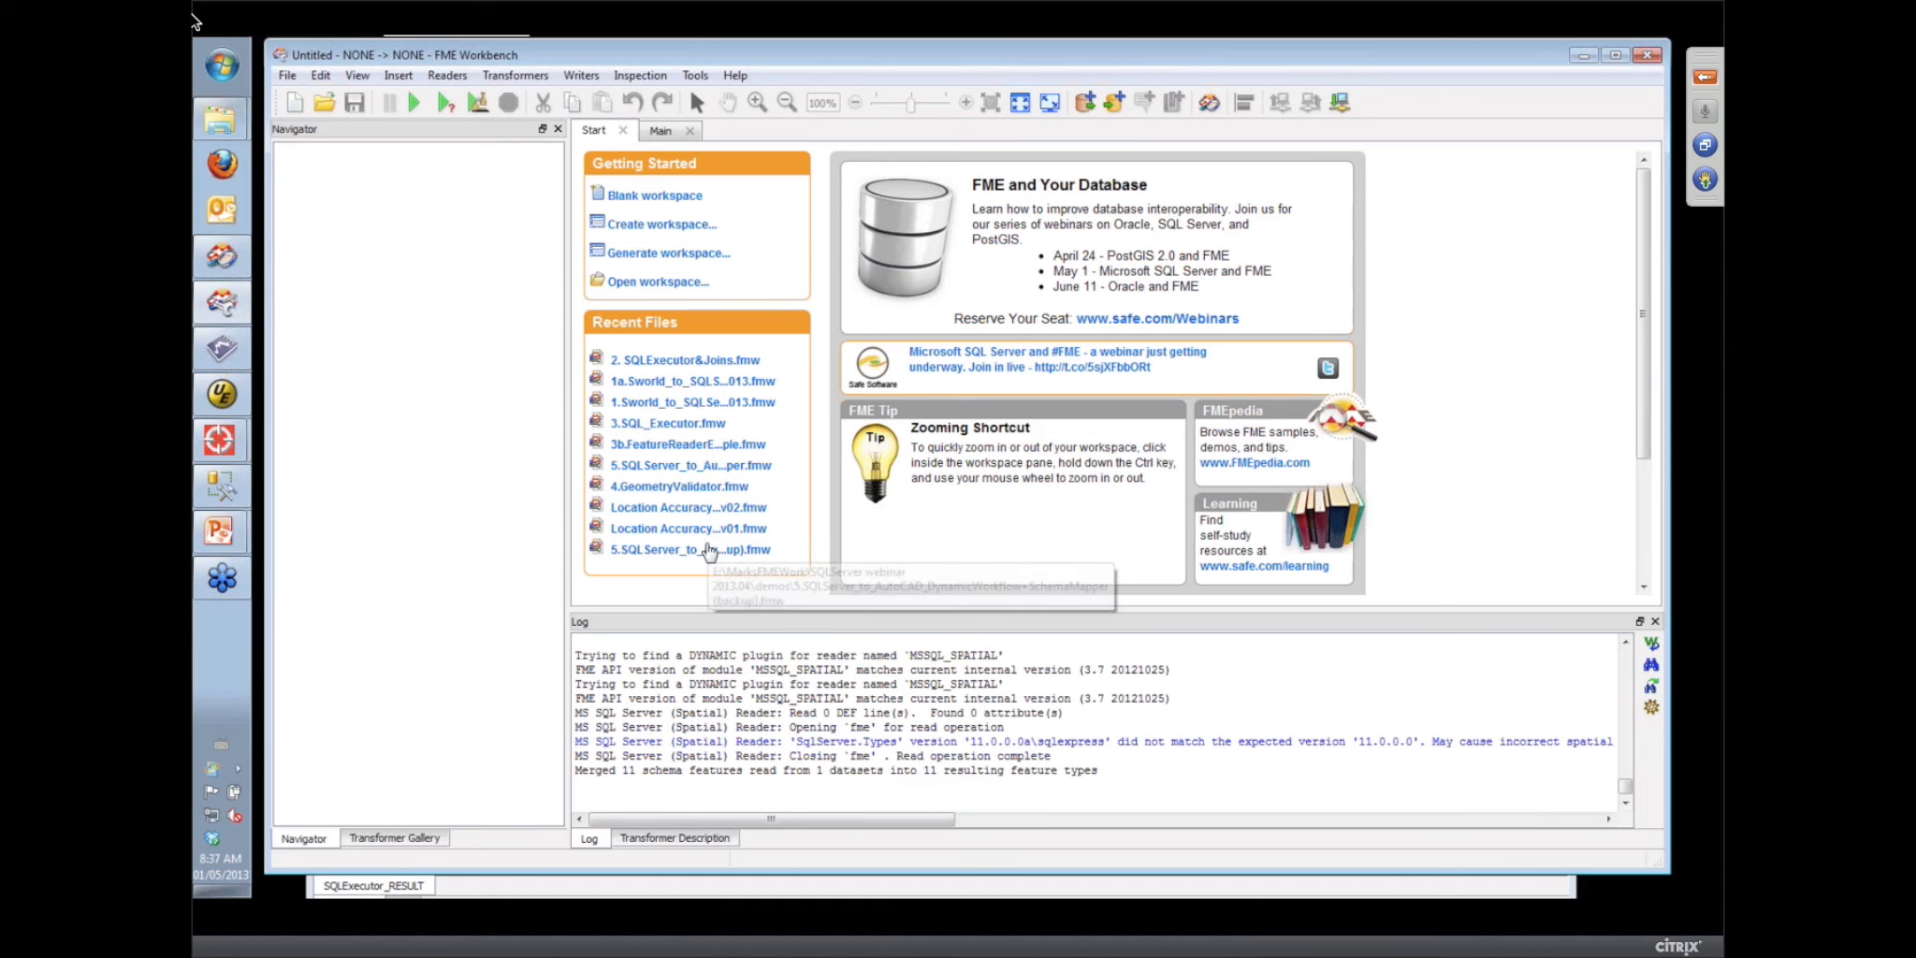
{"action": "left_click", "coordinate": [709, 426]}
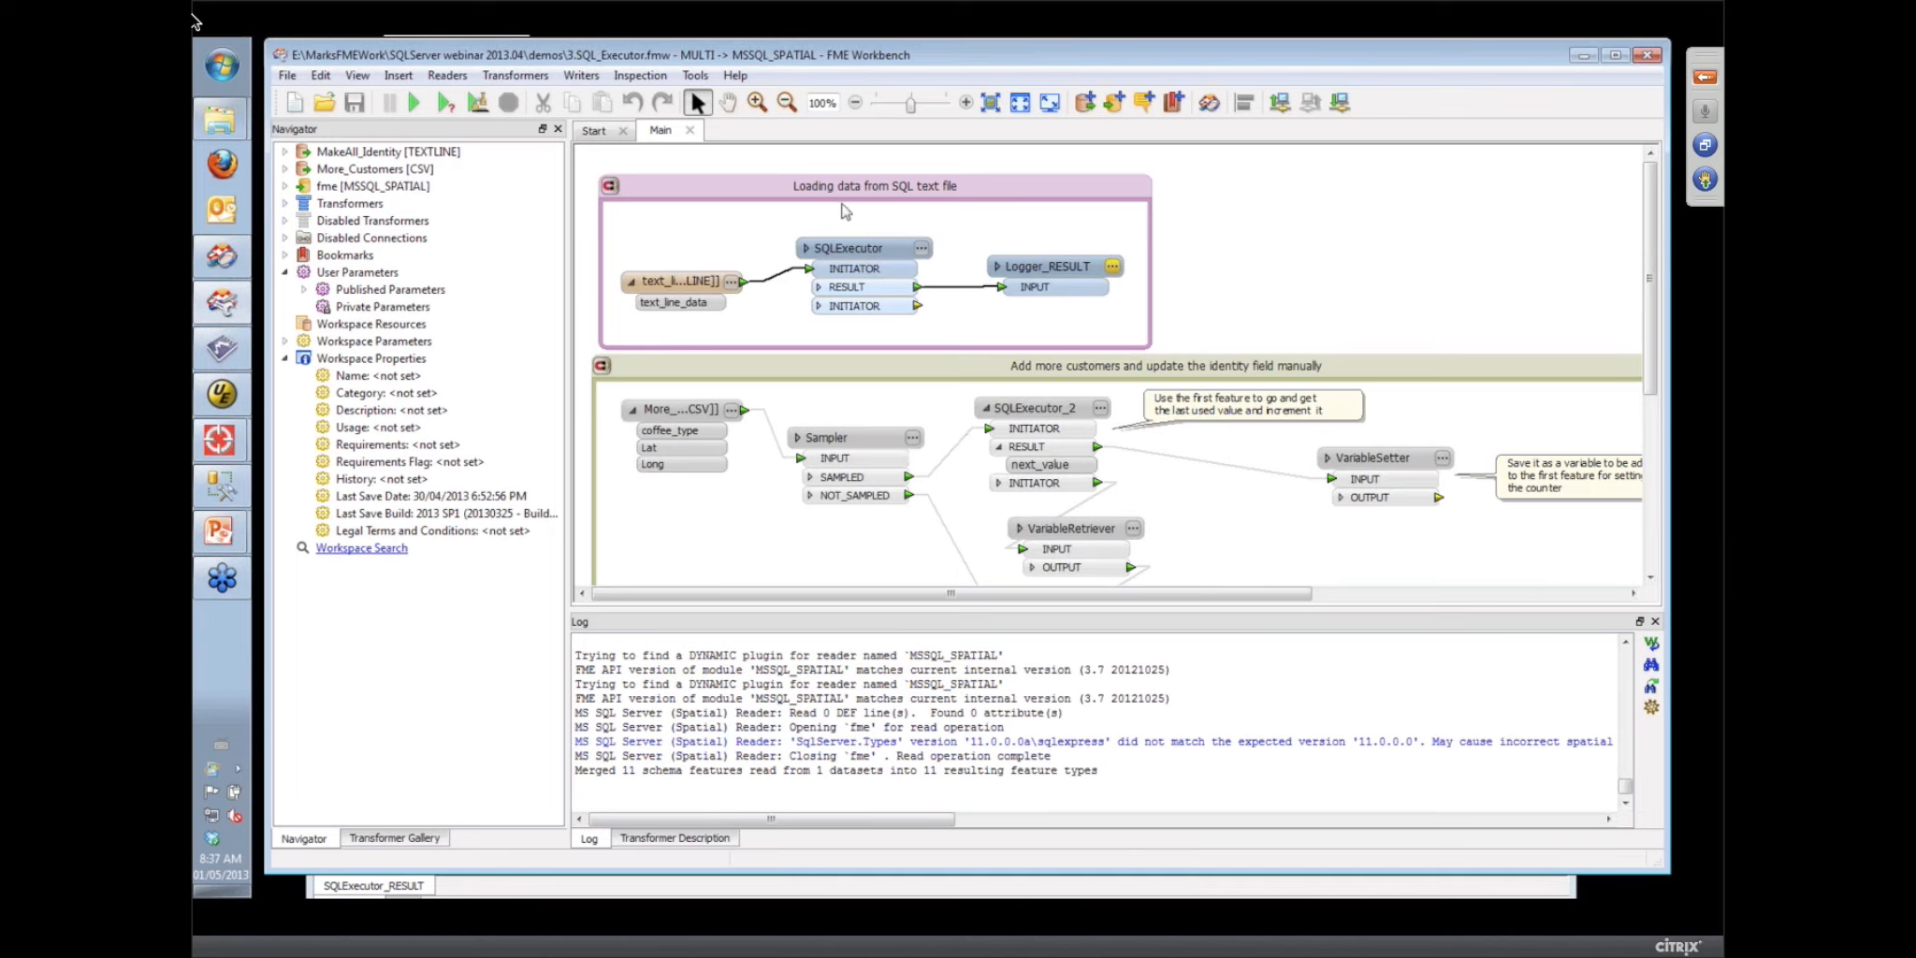
Open the text_line reader's source file MakeAll_Identity.txt from its containing folder, review its SQL statements in UltraEdit, and return to FME Workbench
{"action": "left_click", "coordinate": [722, 316]}
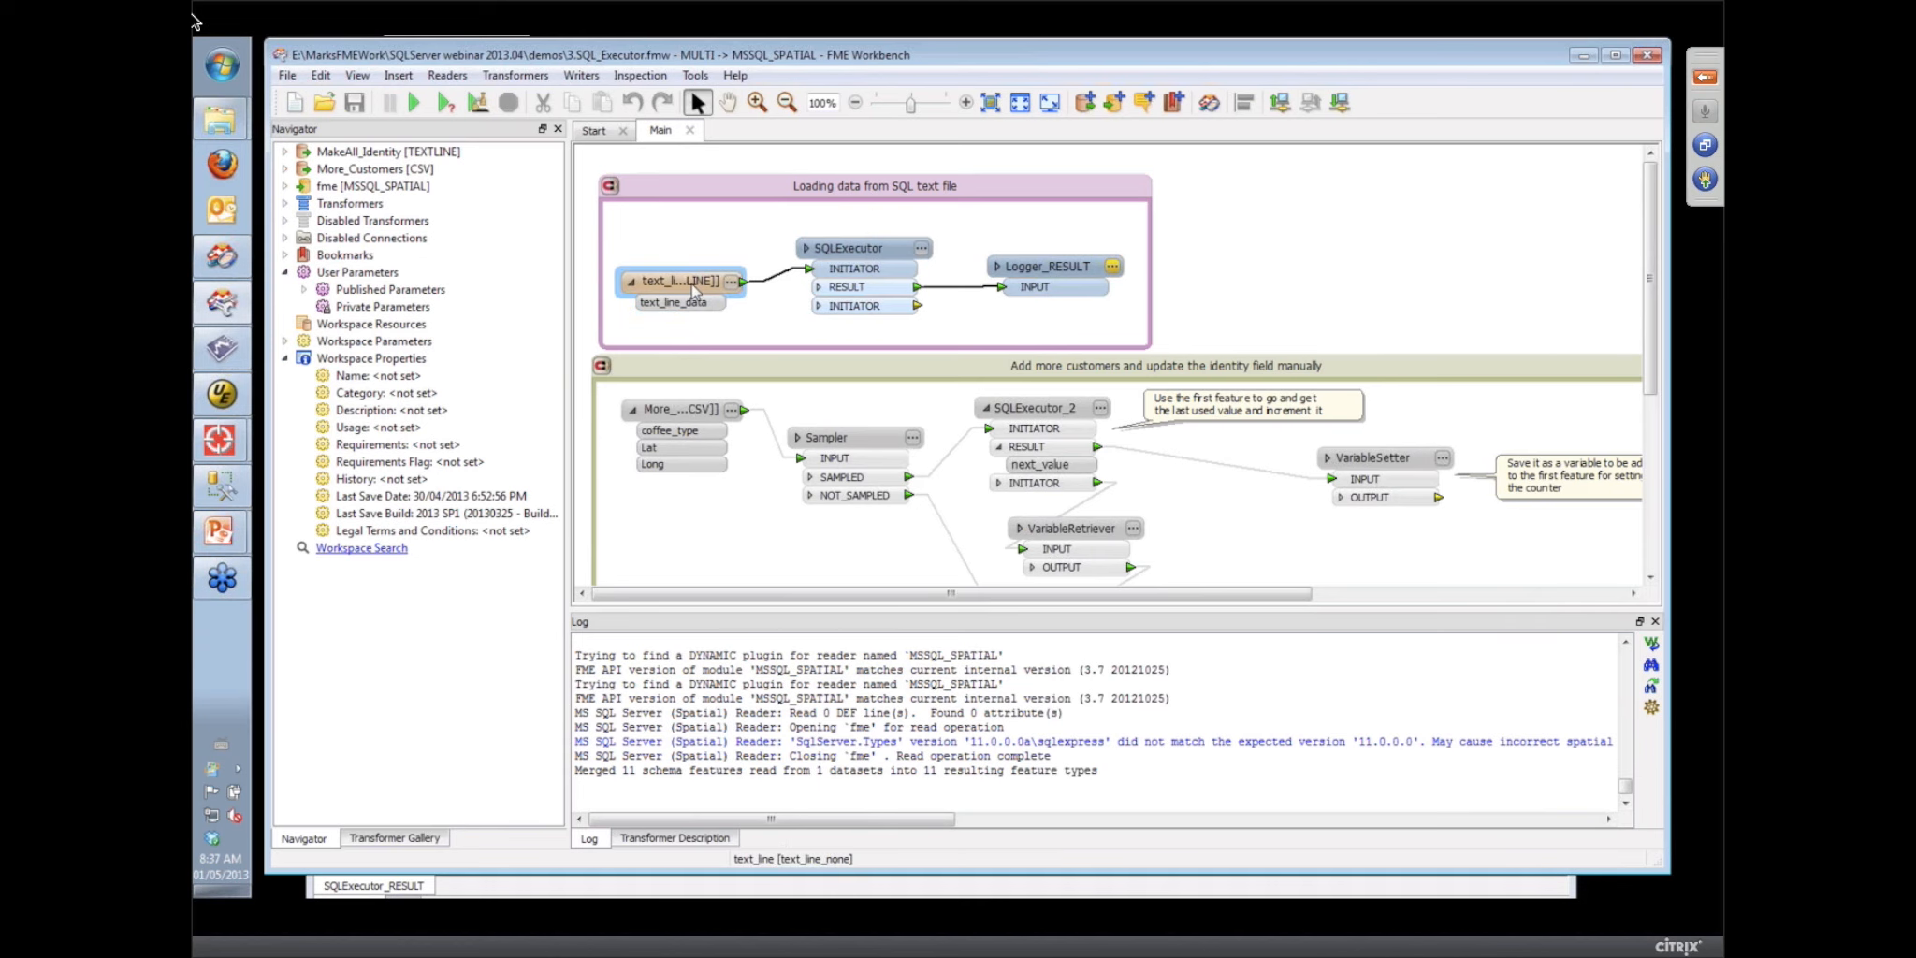
{"action": "right_click", "coordinate": [693, 284]}
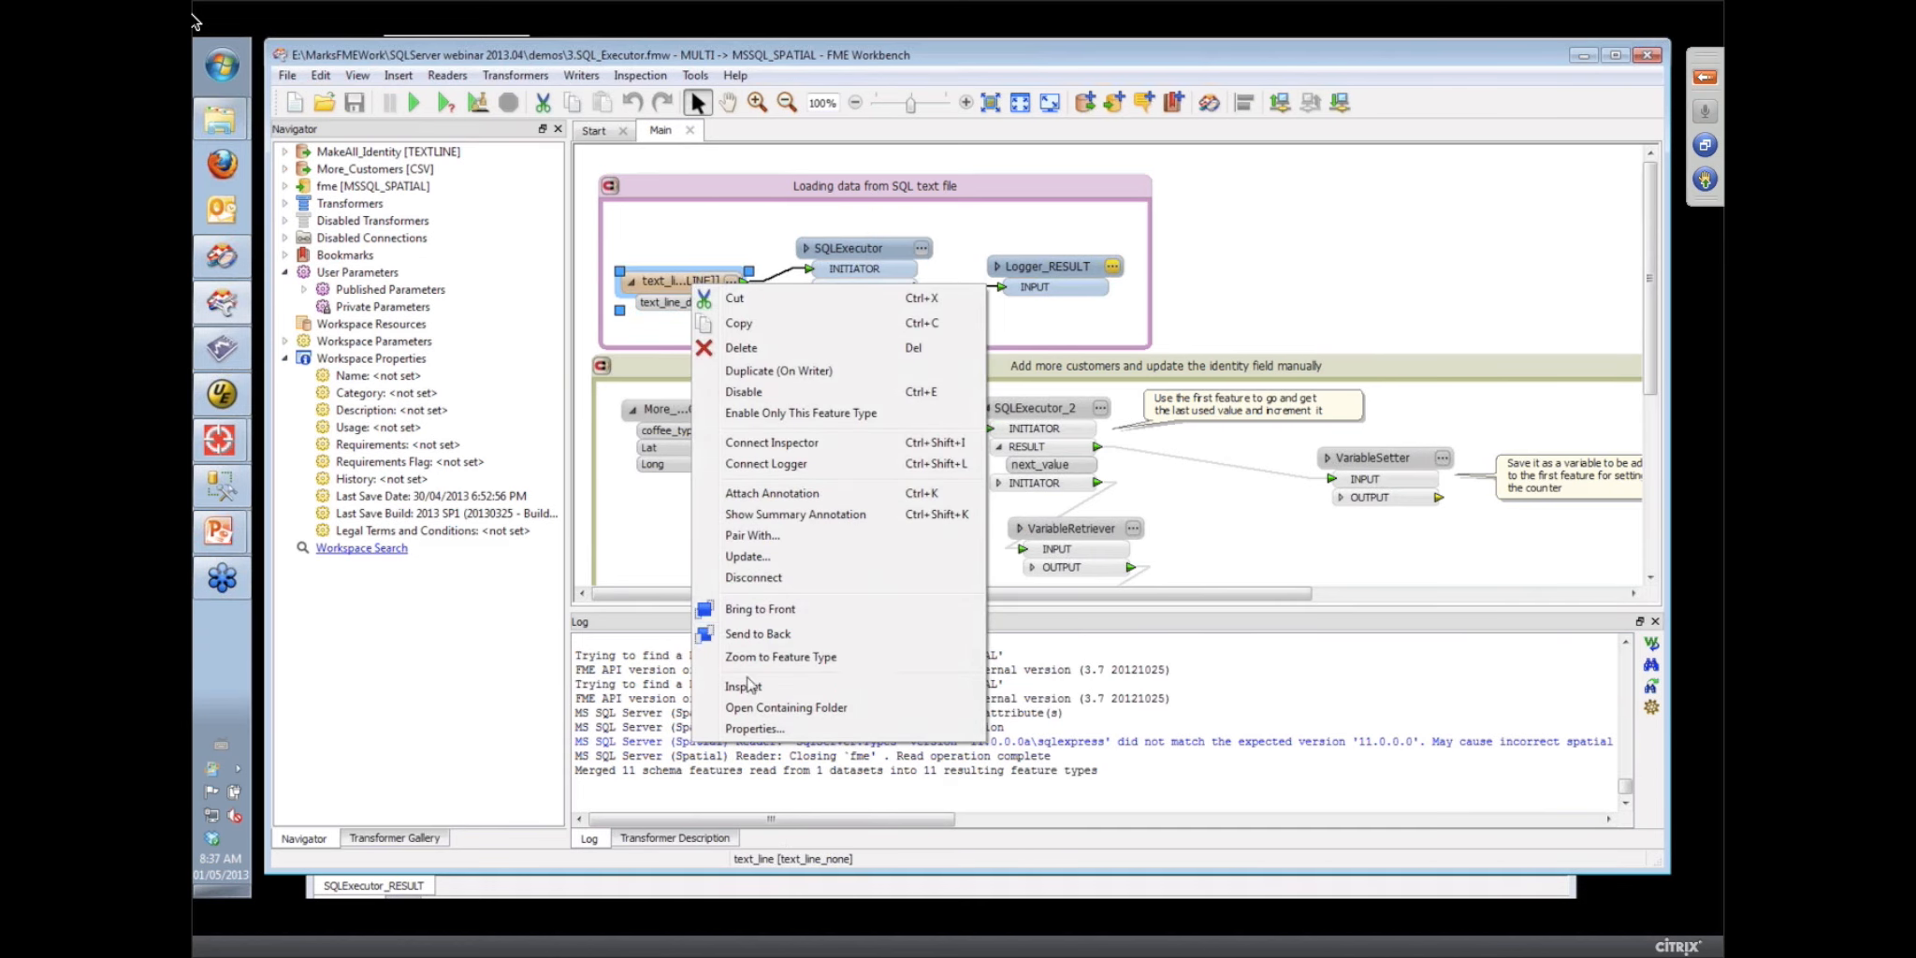
{"action": "left_click", "coordinate": [751, 708]}
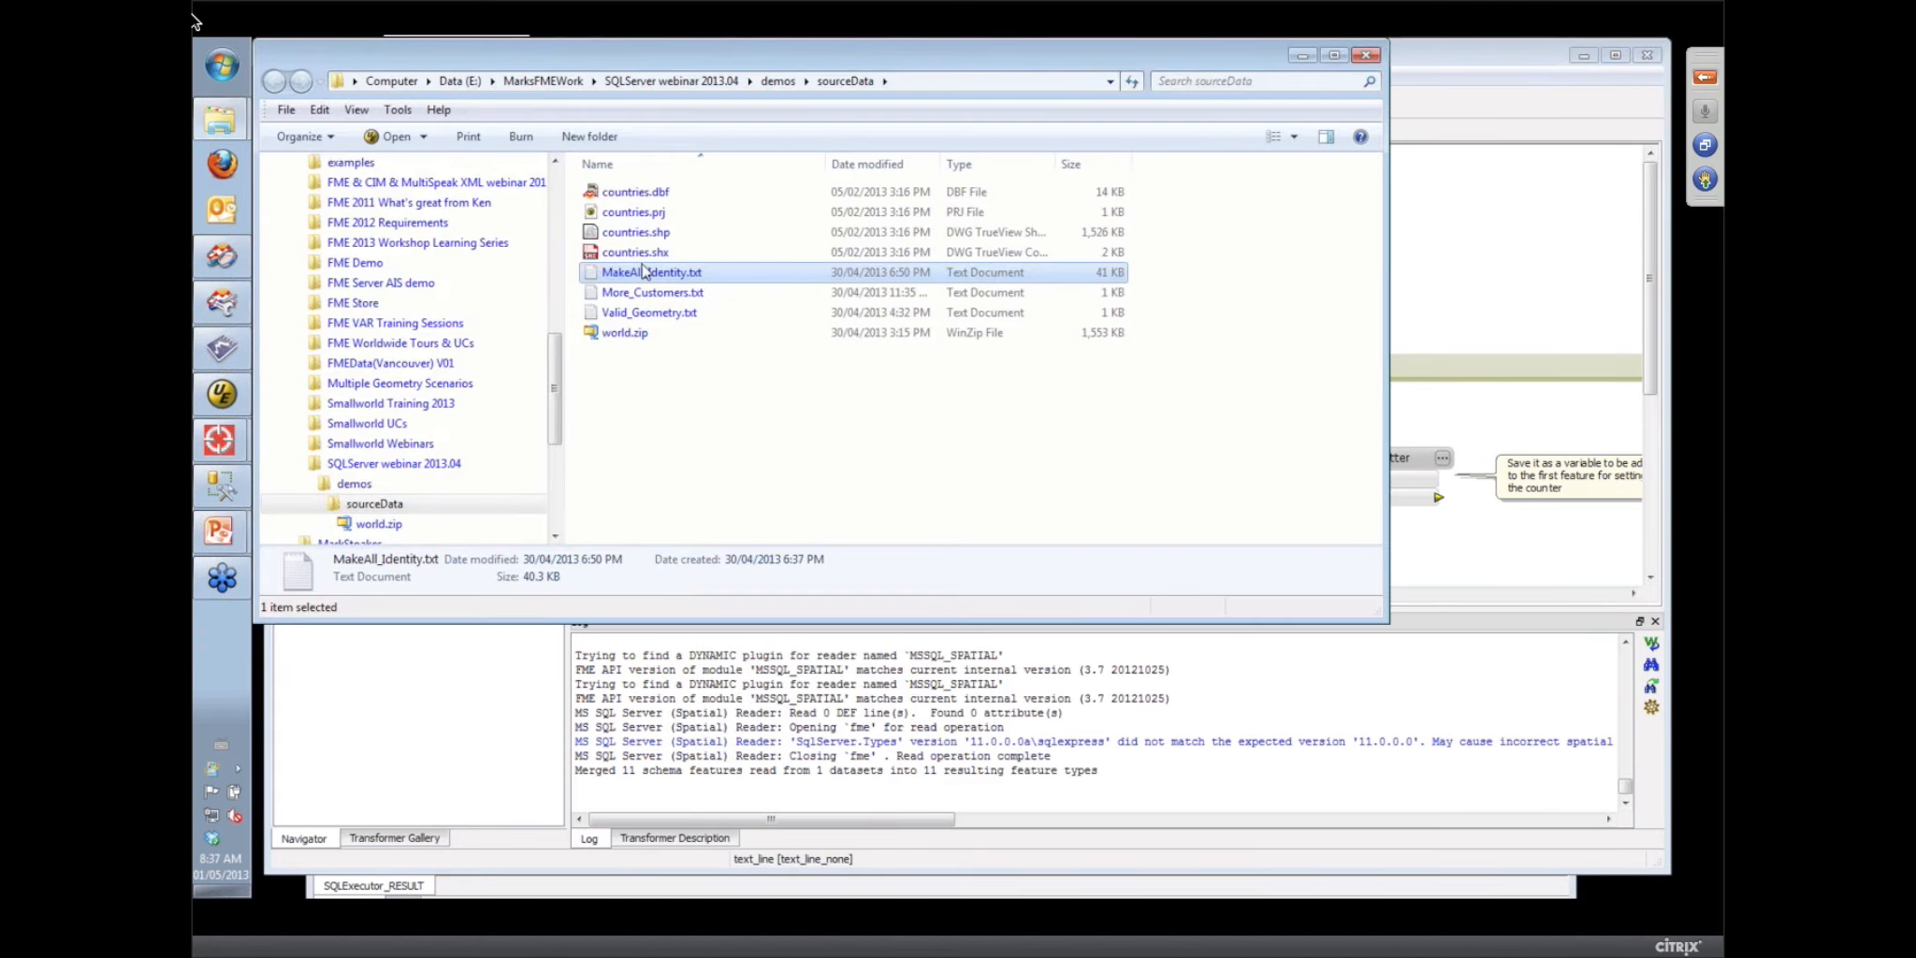
{"action": "double_click", "coordinate": [644, 277]}
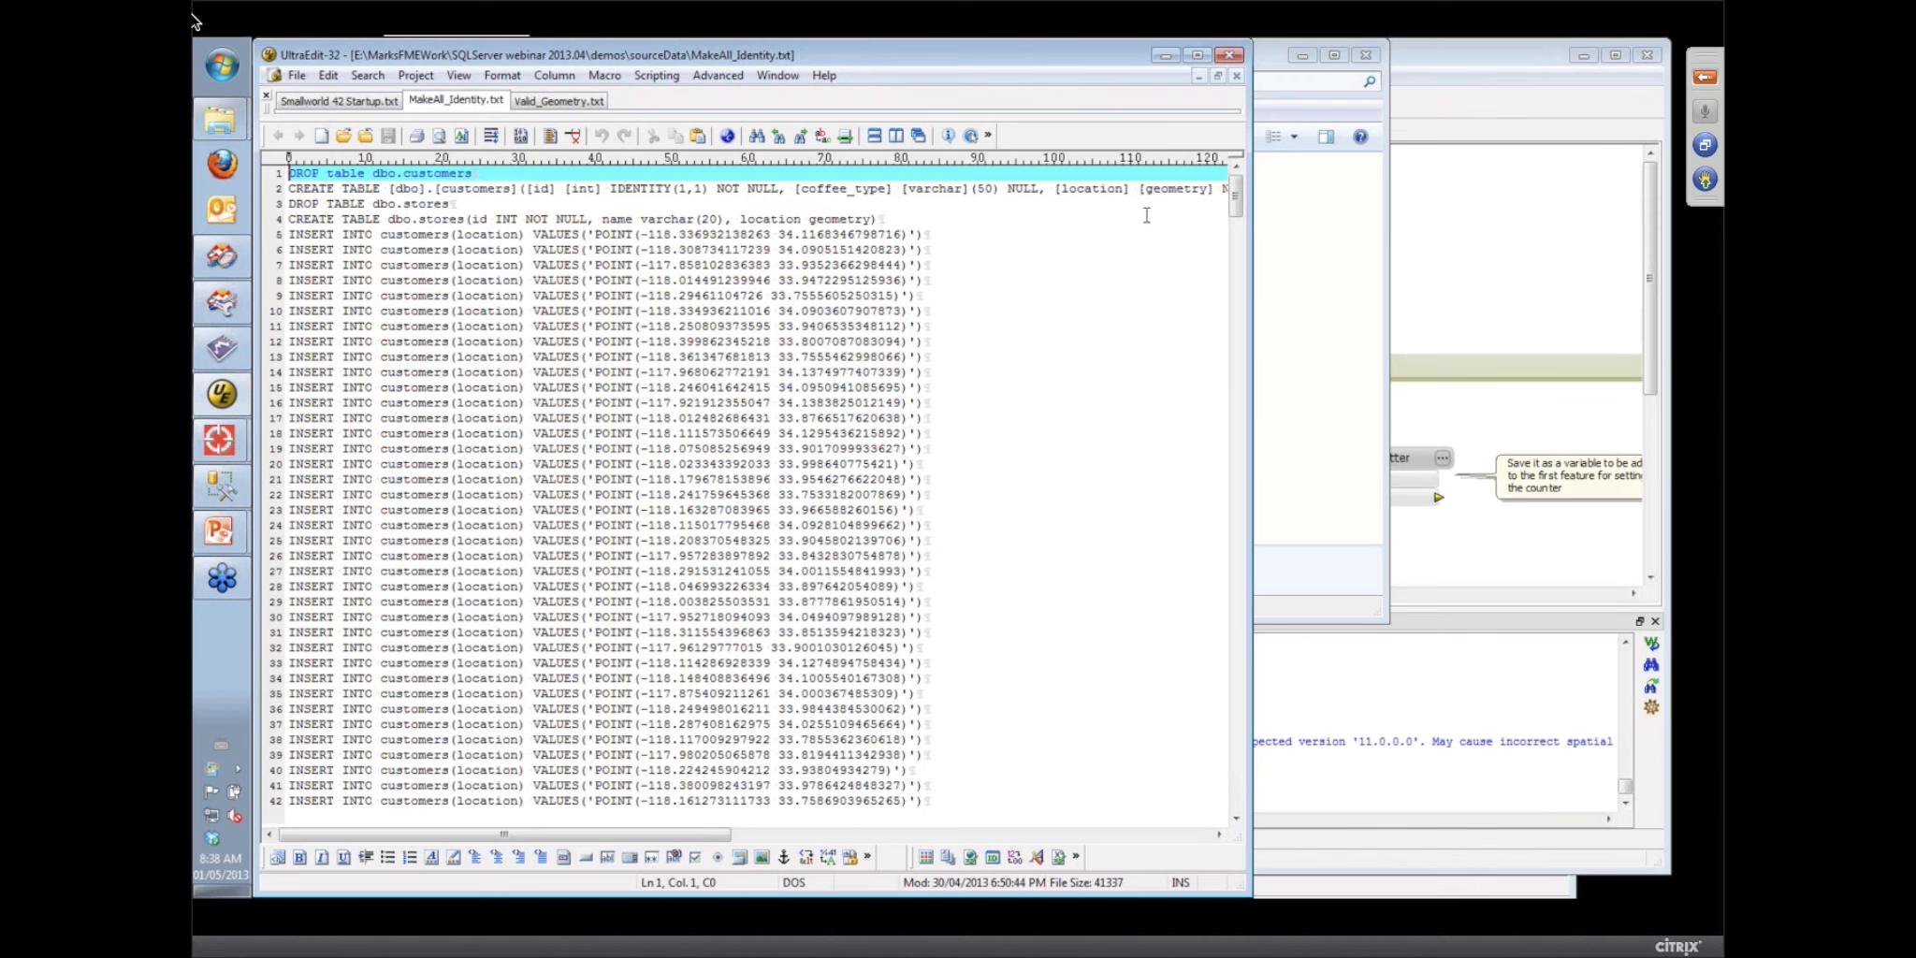
{"action": "left_click", "coordinate": [1270, 61]}
{"action": "left_click", "coordinate": [1452, 61]}
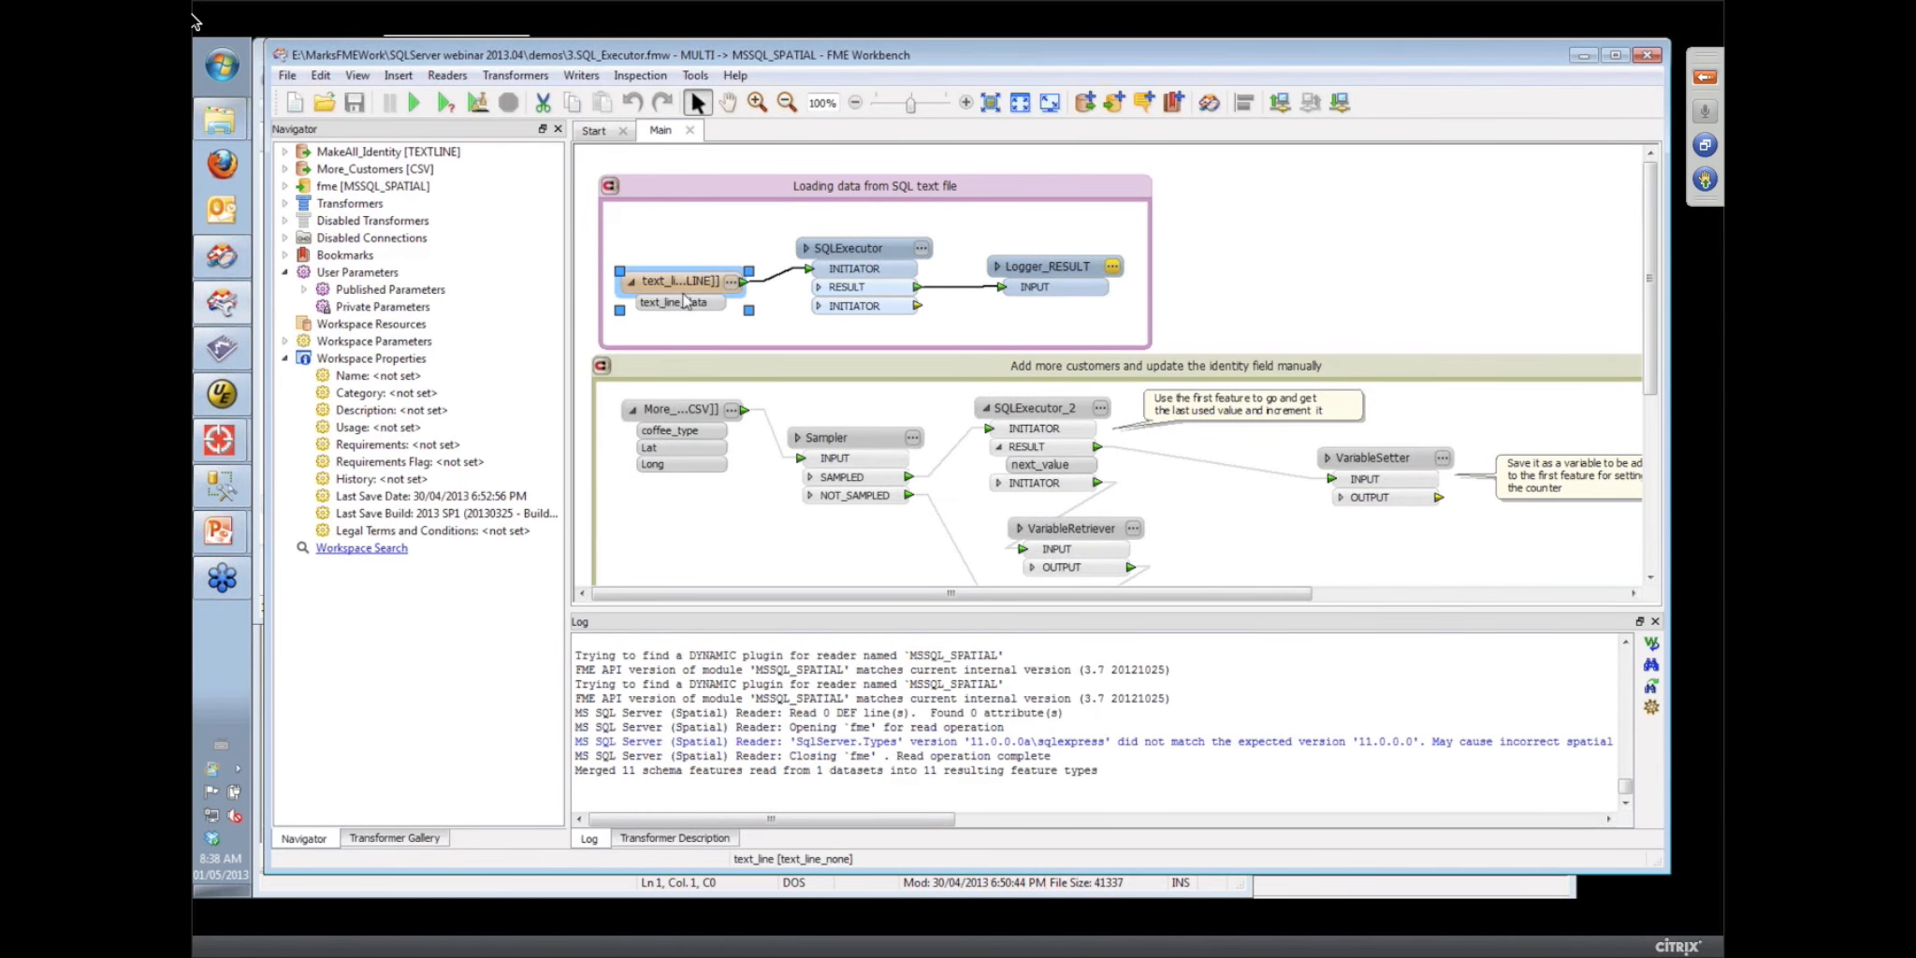
Review the database connection parameters and the text_line_data SQL statement of the SQLExecutor that loads data from the SQL text file
{"action": "left_click", "coordinate": [922, 248]}
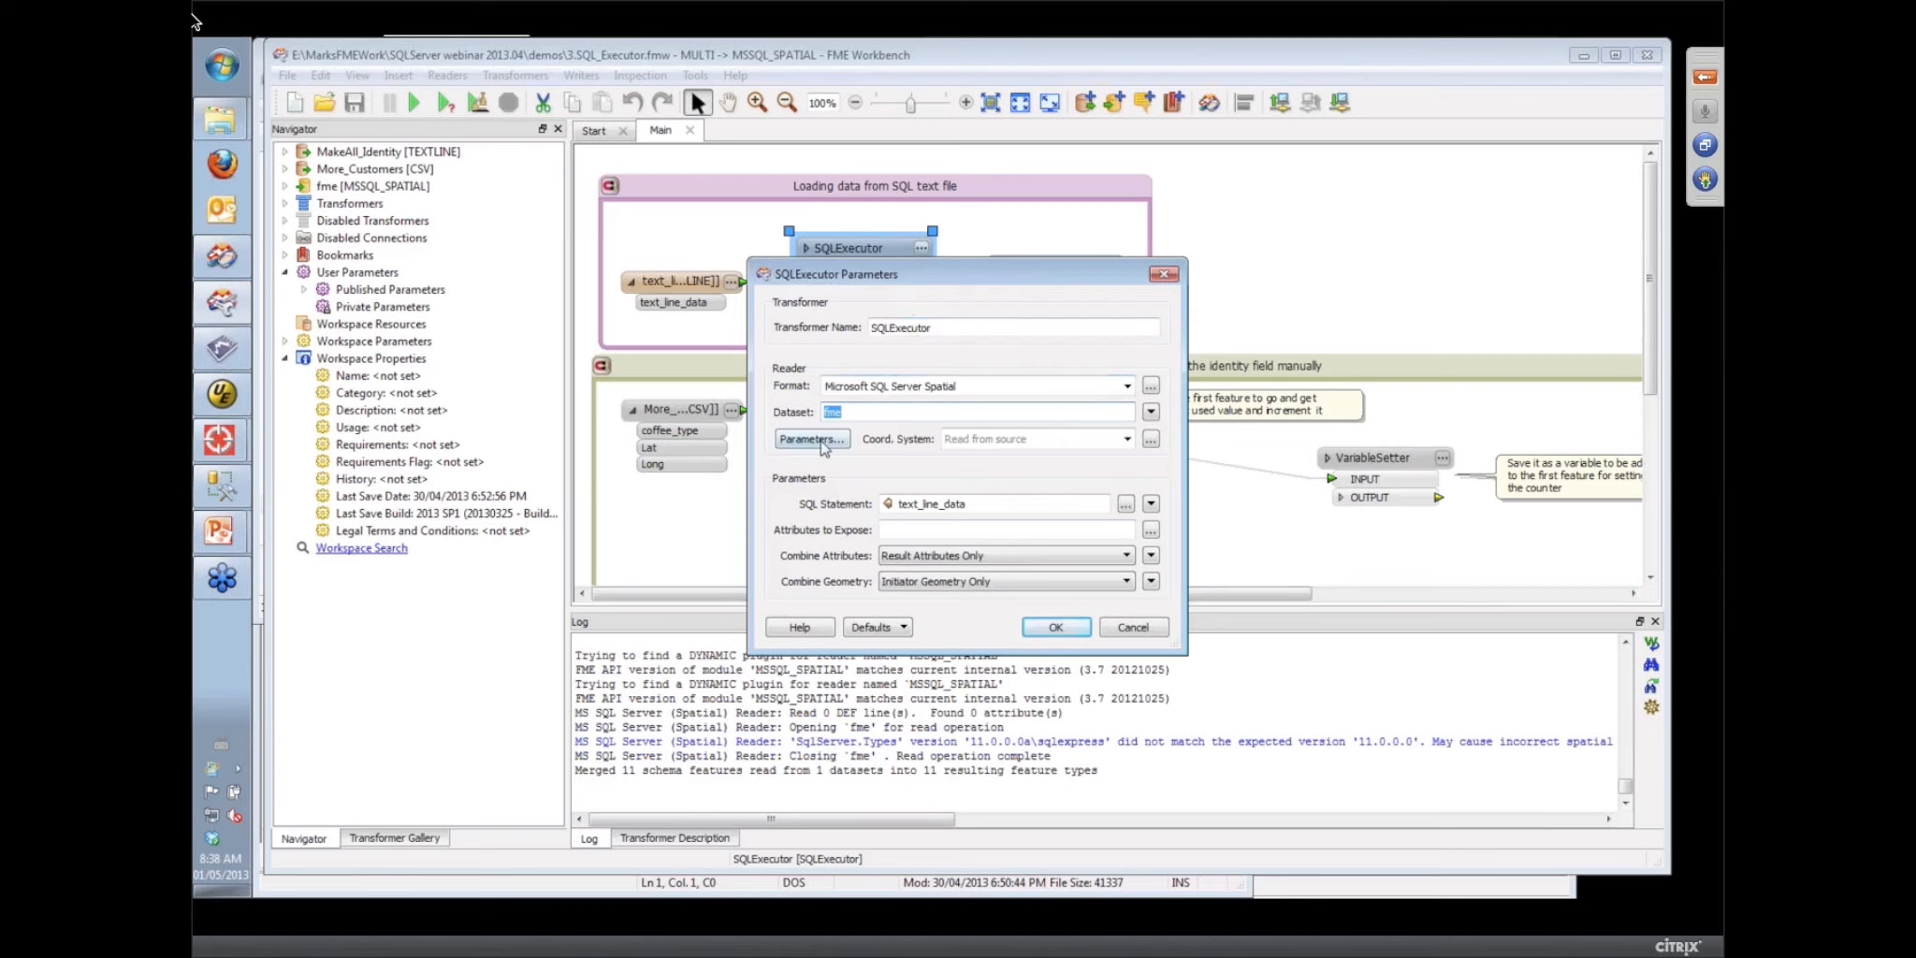
{"action": "left_click", "coordinate": [827, 440]}
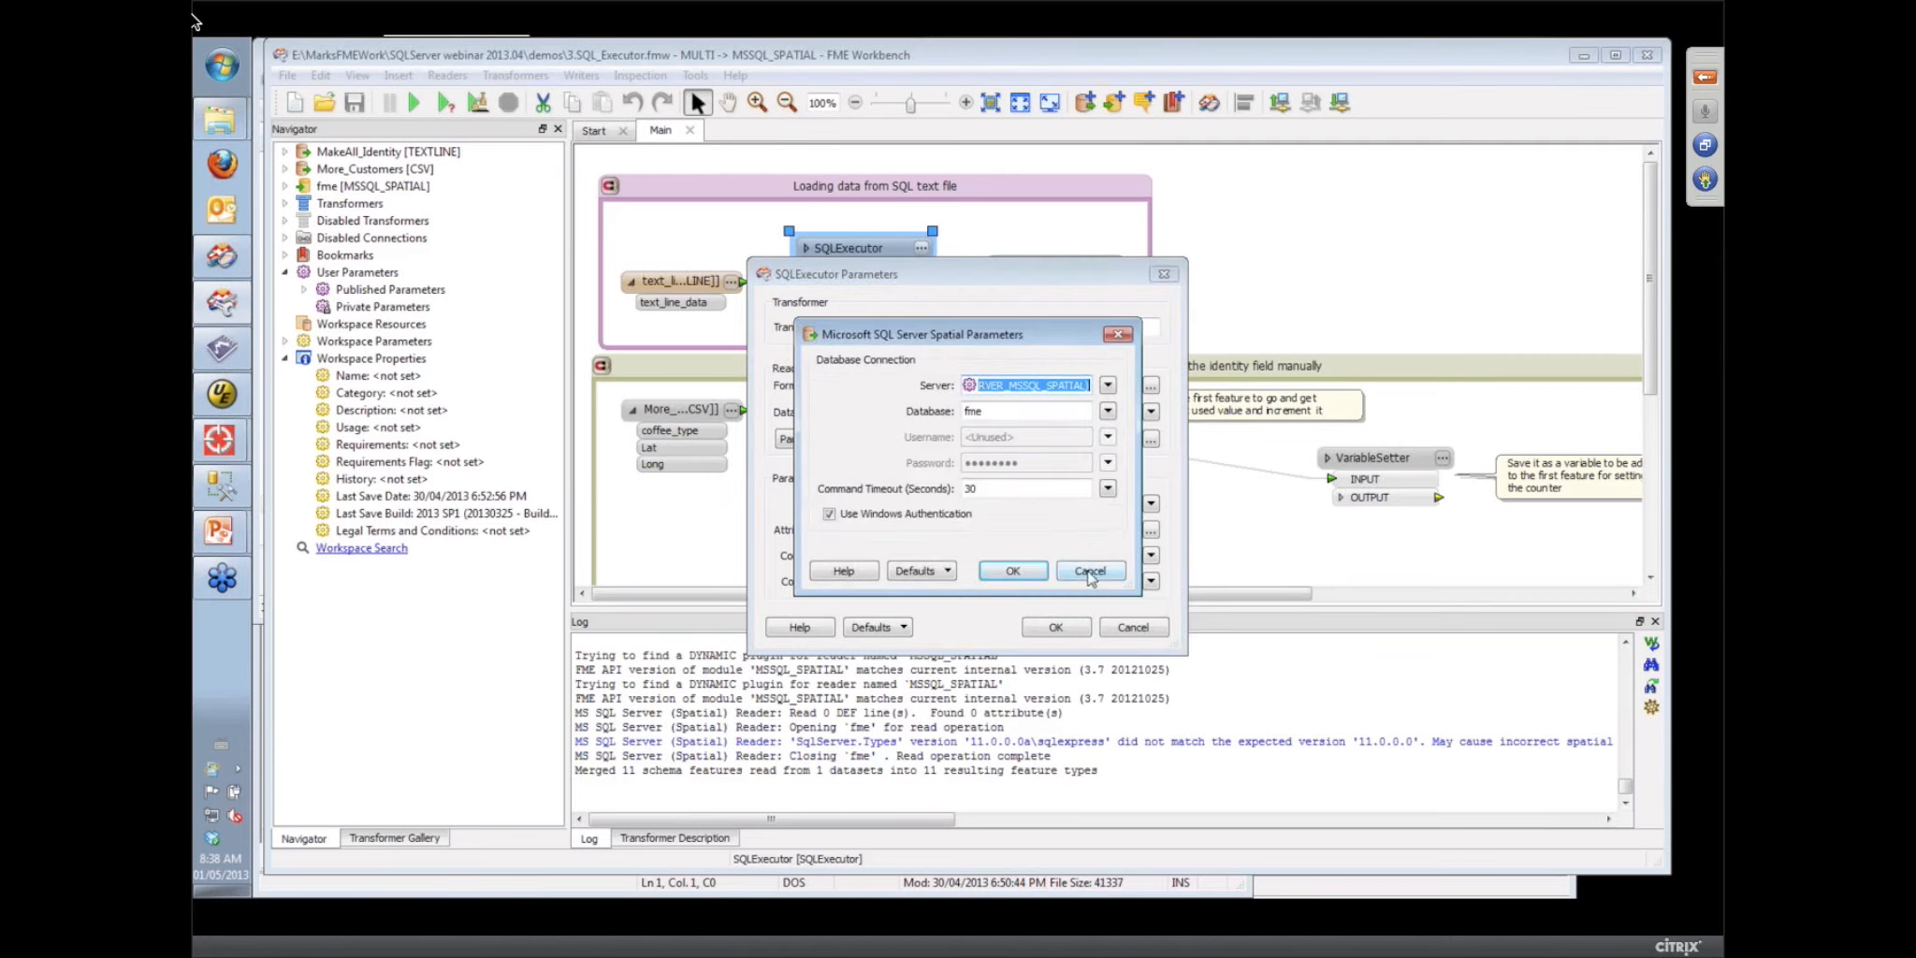
{"action": "left_click", "coordinate": [1090, 572]}
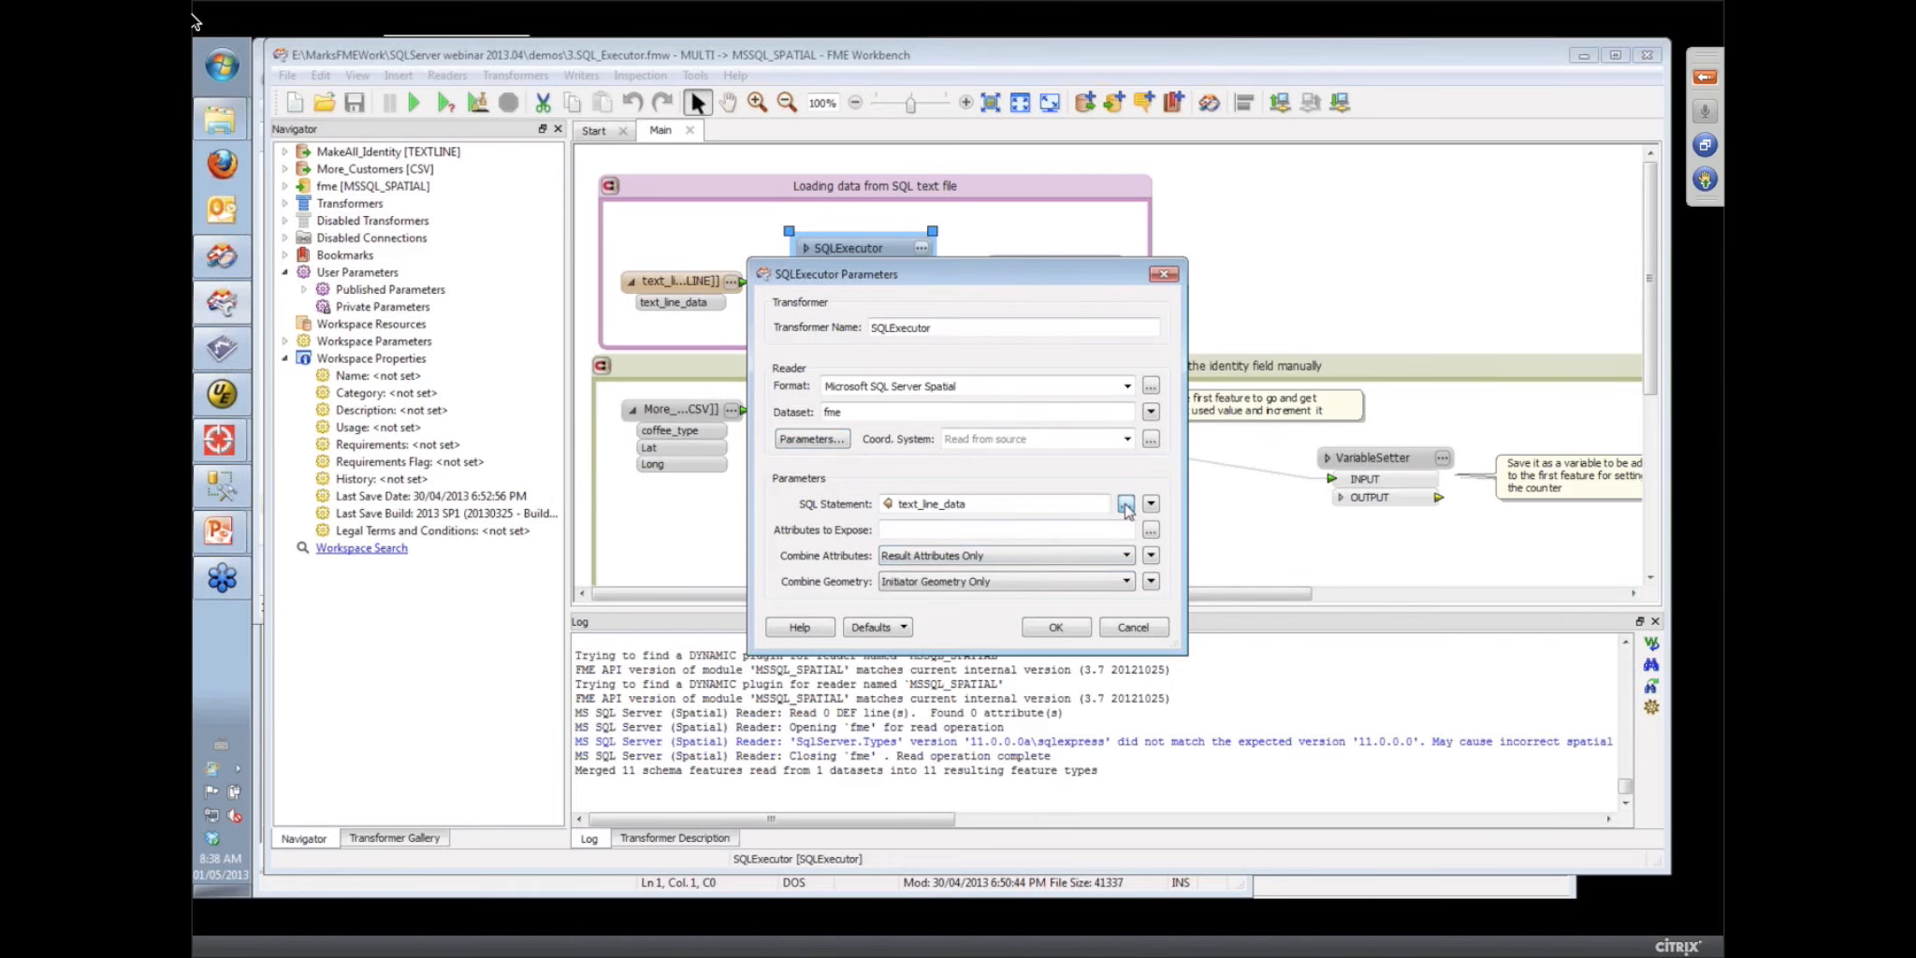
{"action": "left_click", "coordinate": [1123, 501]}
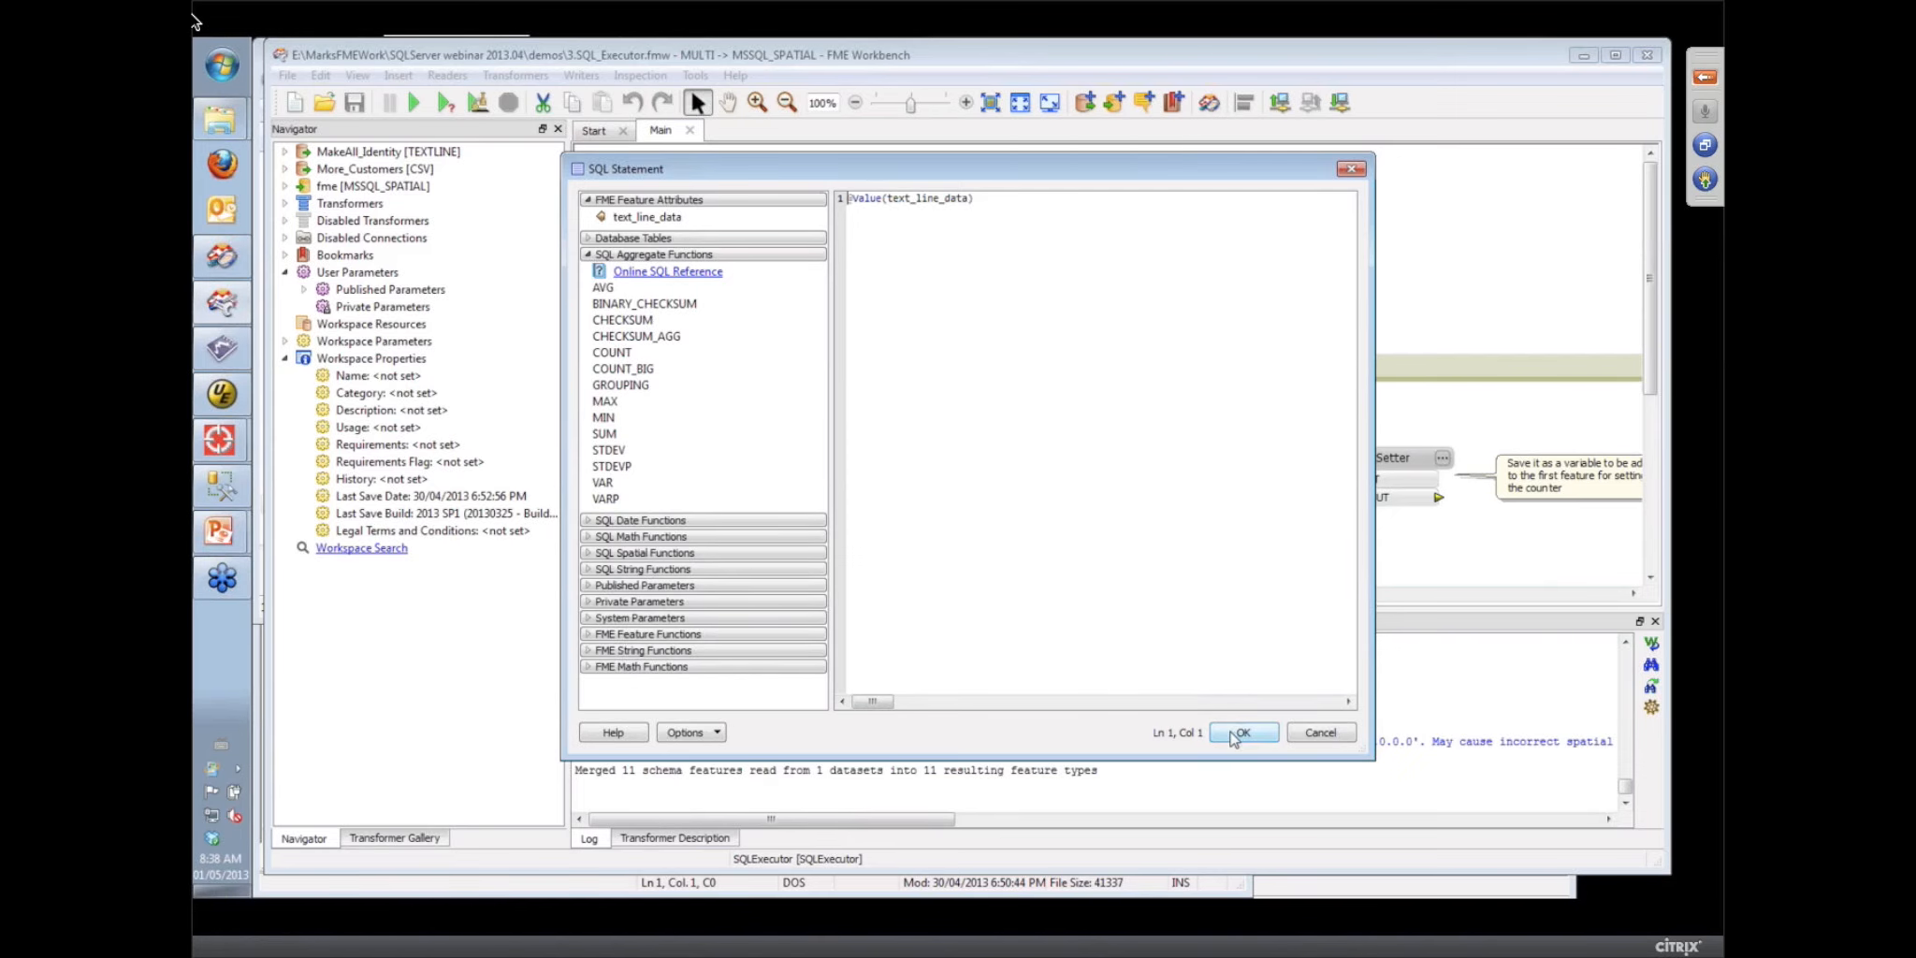
{"action": "left_click", "coordinate": [1235, 733]}
{"action": "left_click", "coordinate": [1062, 634]}
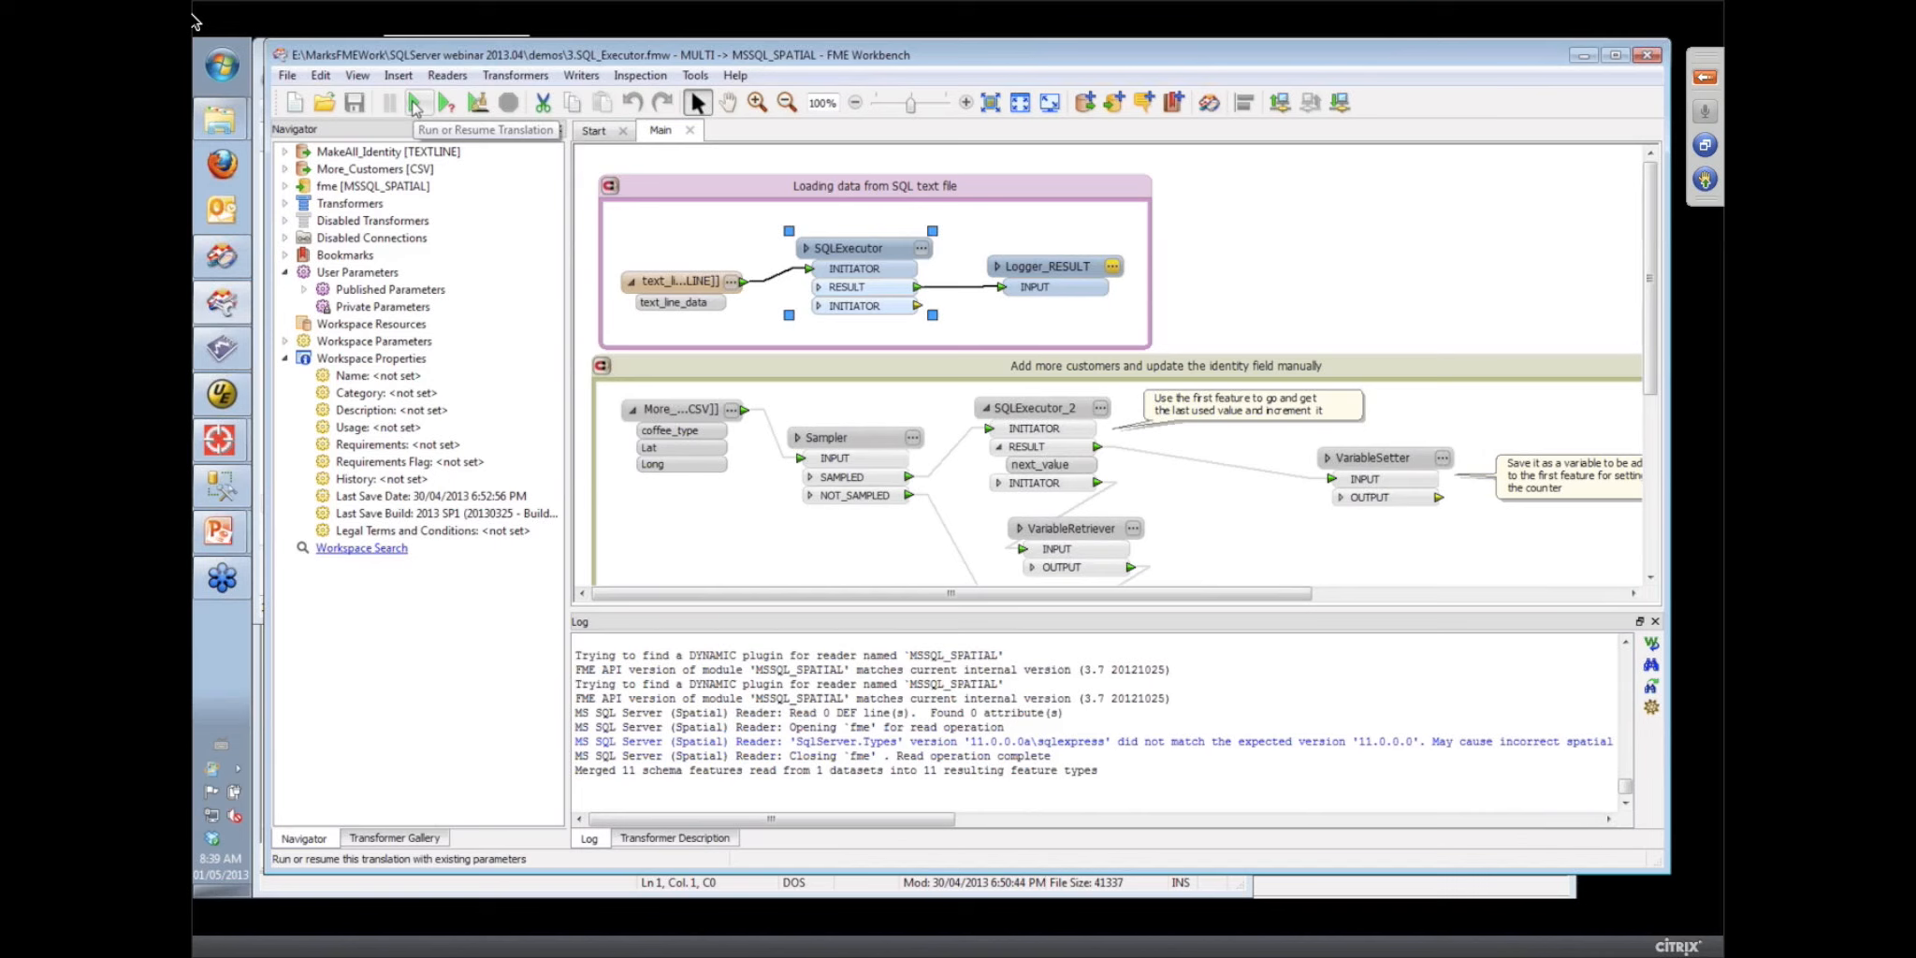
Run the translation that loads the SQL text file, and refresh the FME database's tables in SQL Server Management Studio
{"action": "left_click", "coordinate": [415, 103]}
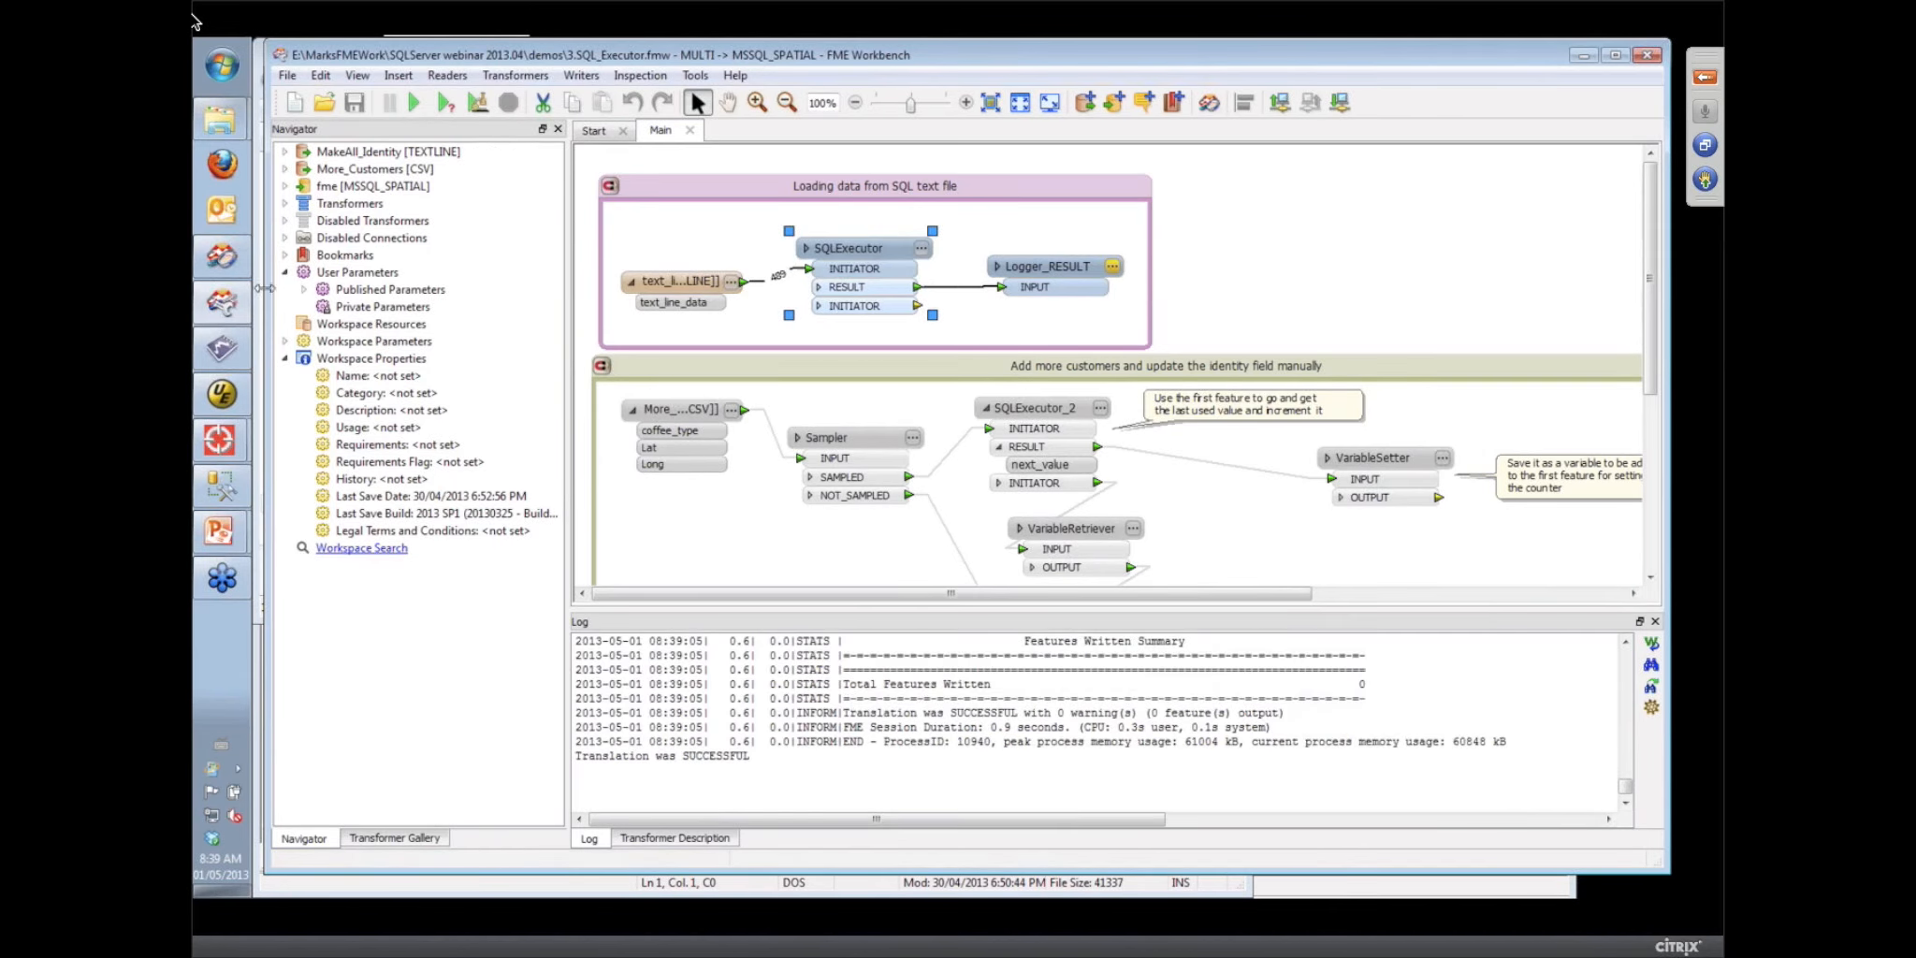
{"action": "left_click", "coordinate": [215, 483]}
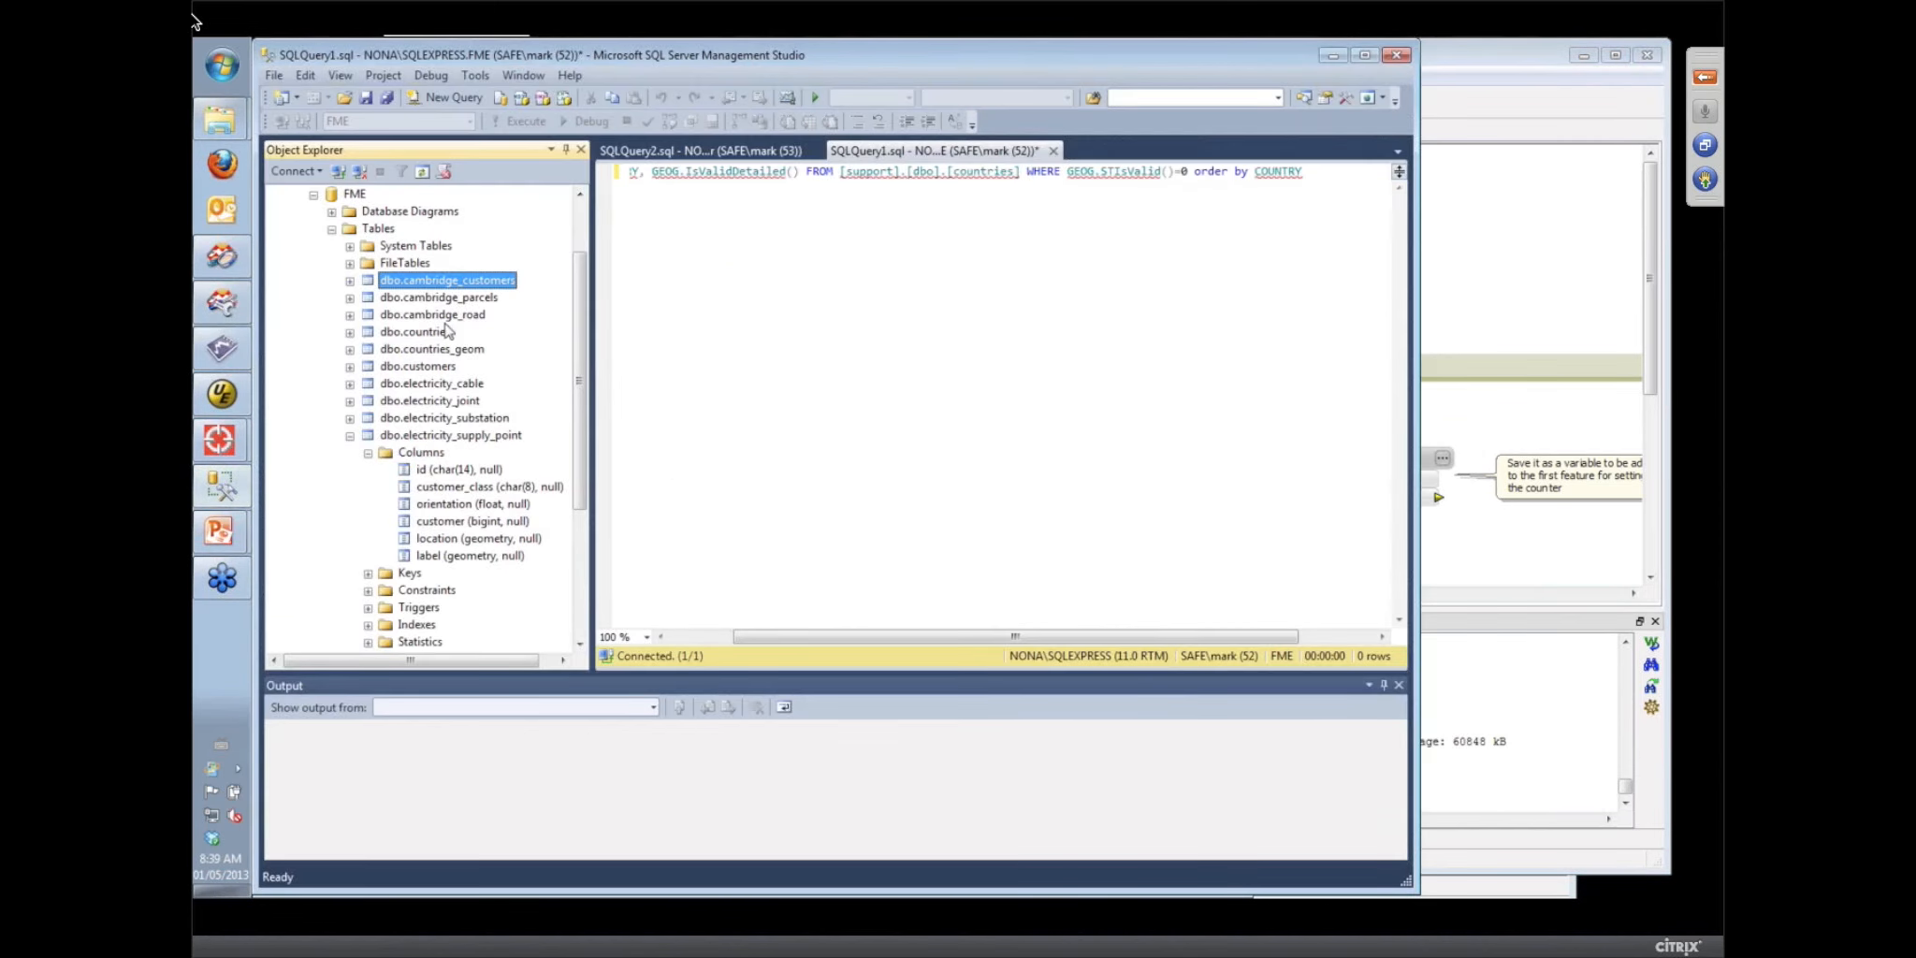
{"action": "right_click", "coordinate": [378, 228]}
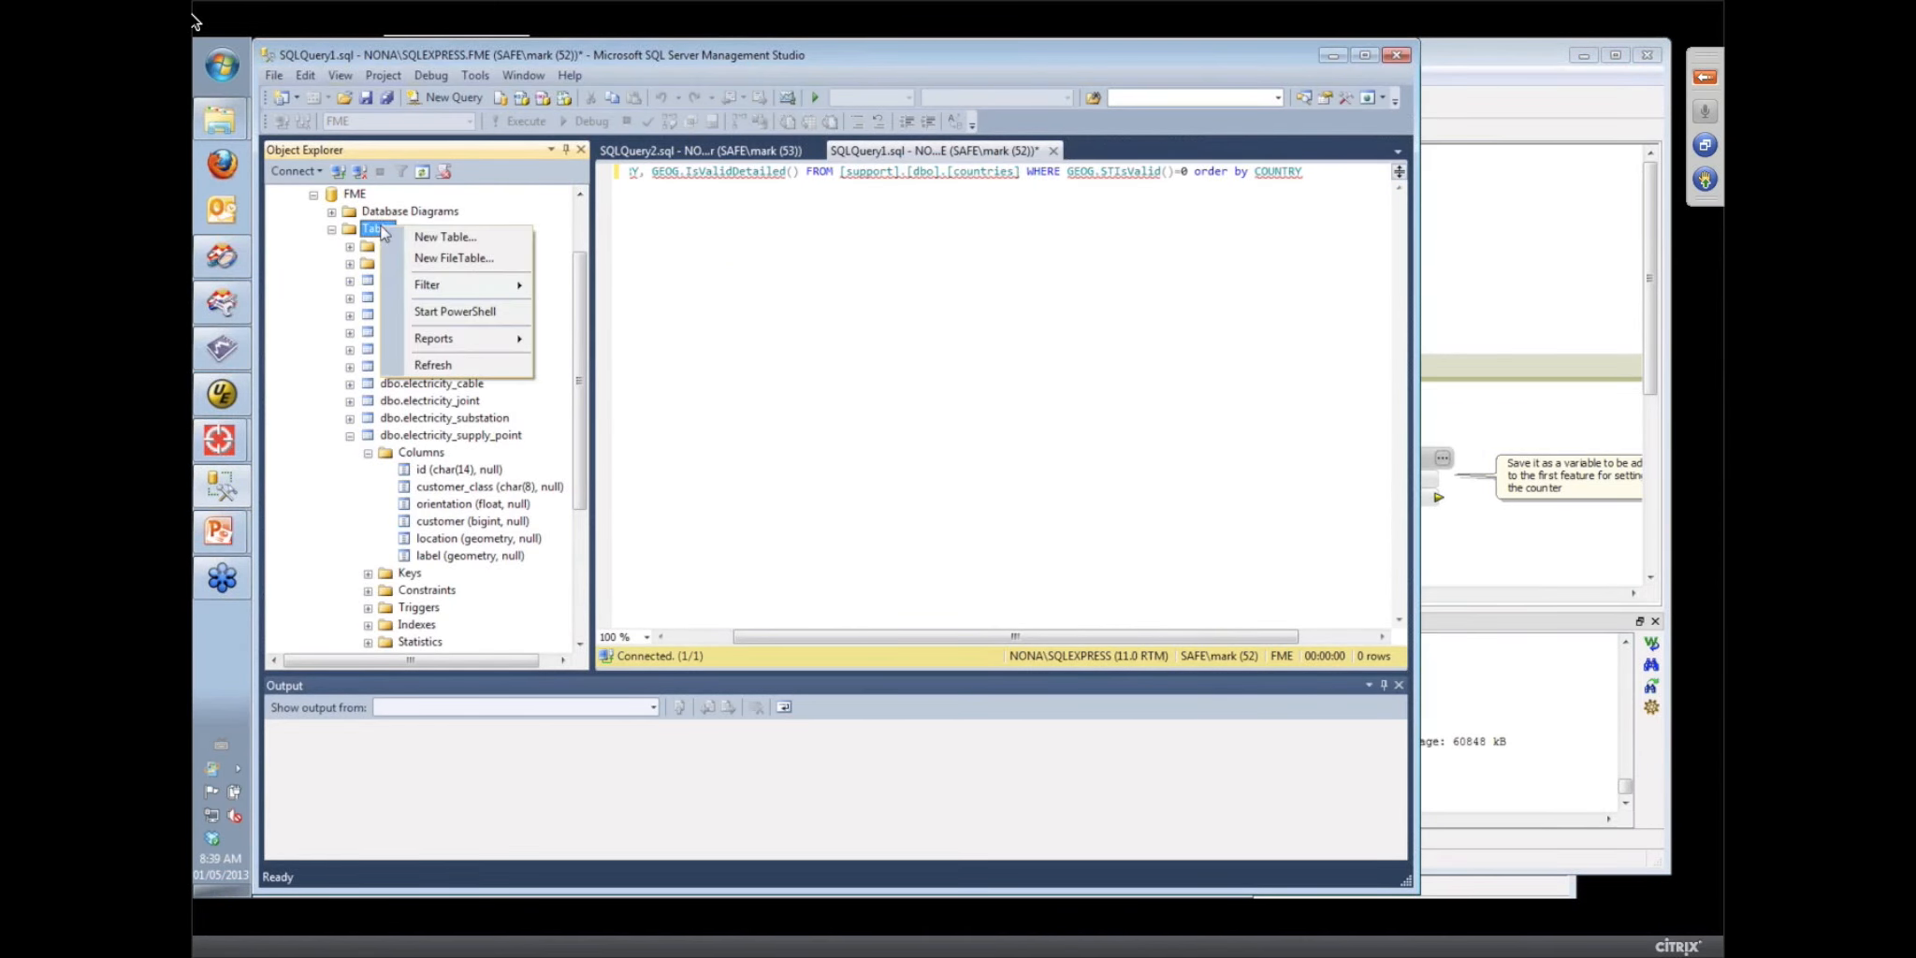
{"action": "left_click", "coordinate": [436, 364]}
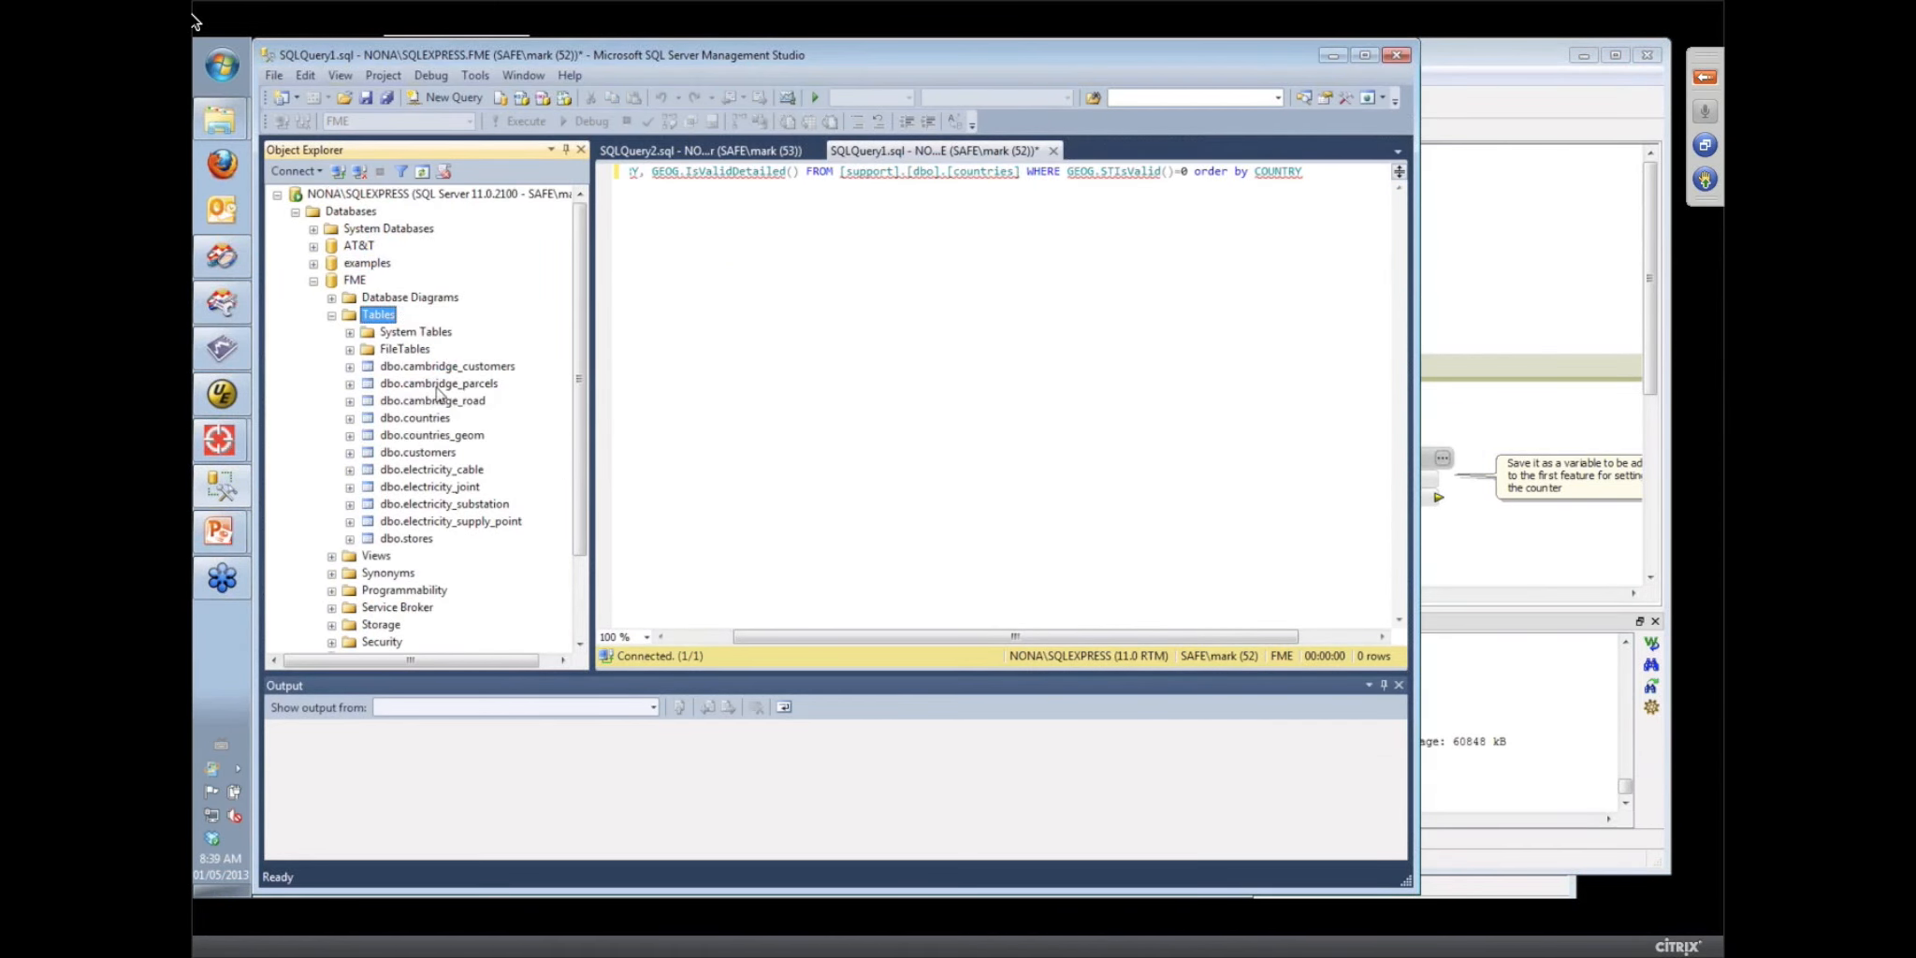
Query the top 1000 rows of dbo.customers and inspect both the attribute results and the spatial results of the location column
{"action": "left_click", "coordinate": [350, 453]}
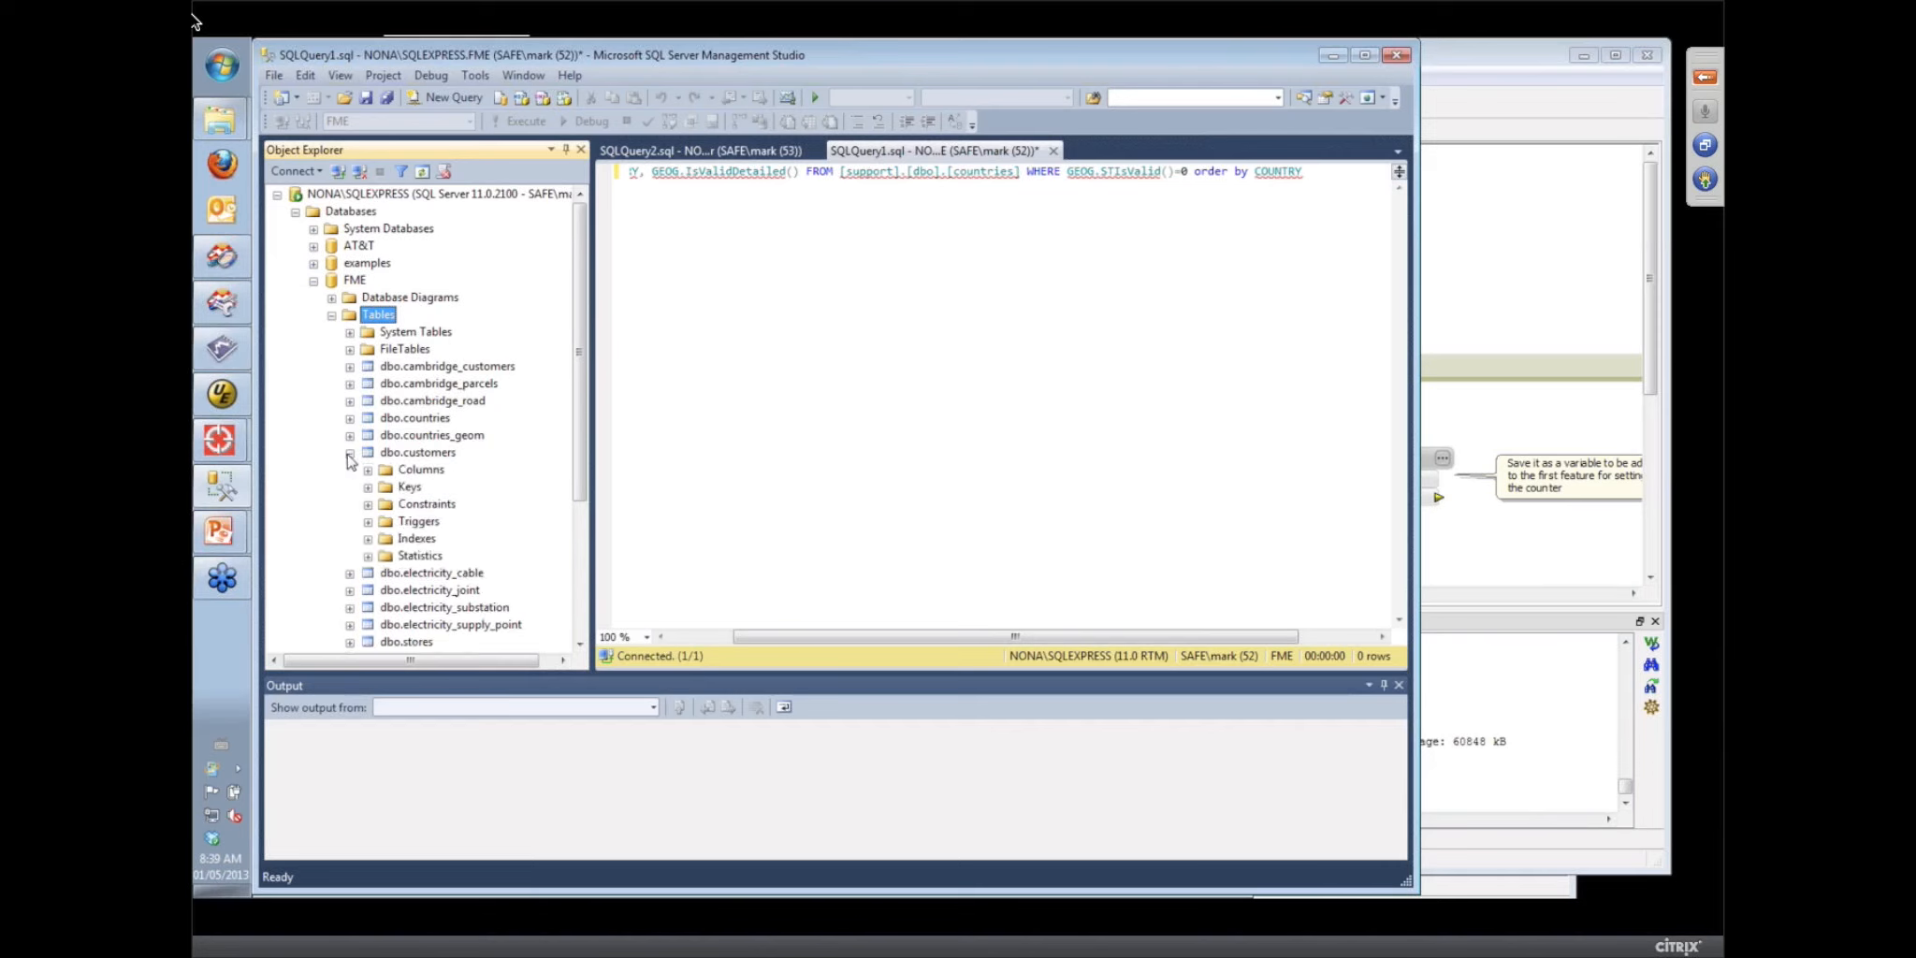
{"action": "right_click", "coordinate": [404, 454]}
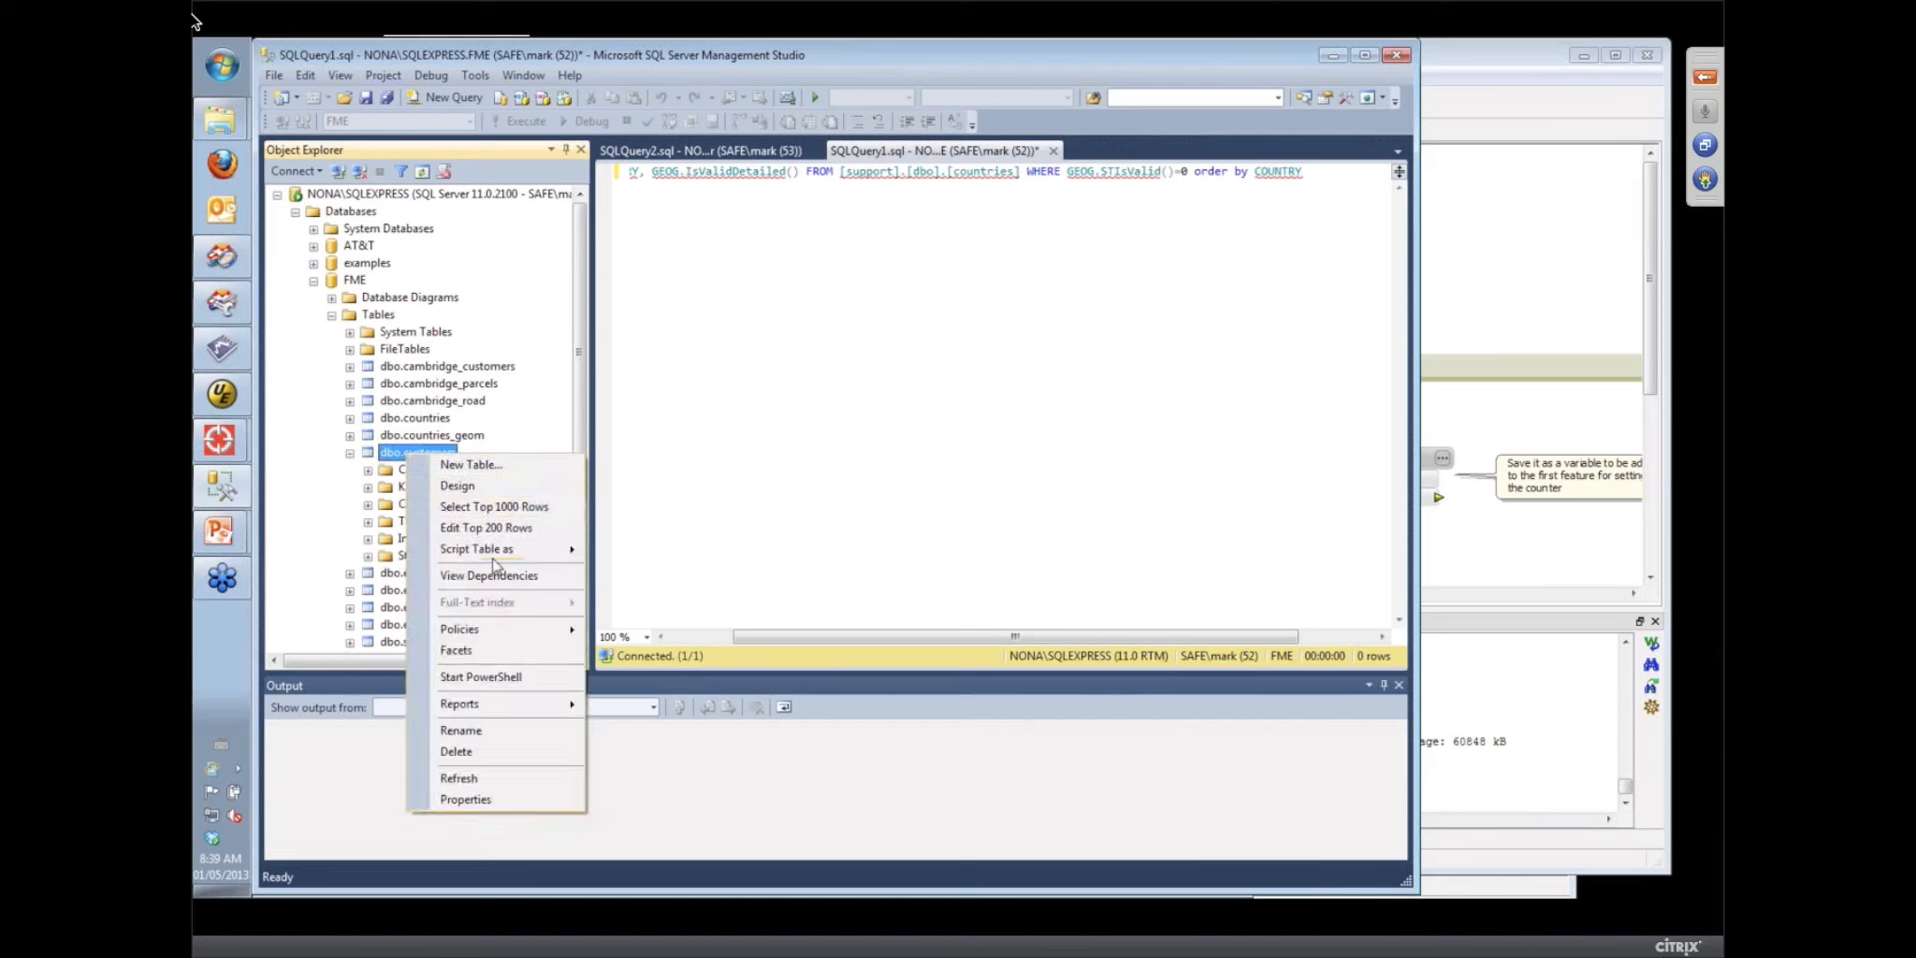
{"action": "left_click", "coordinate": [494, 506]}
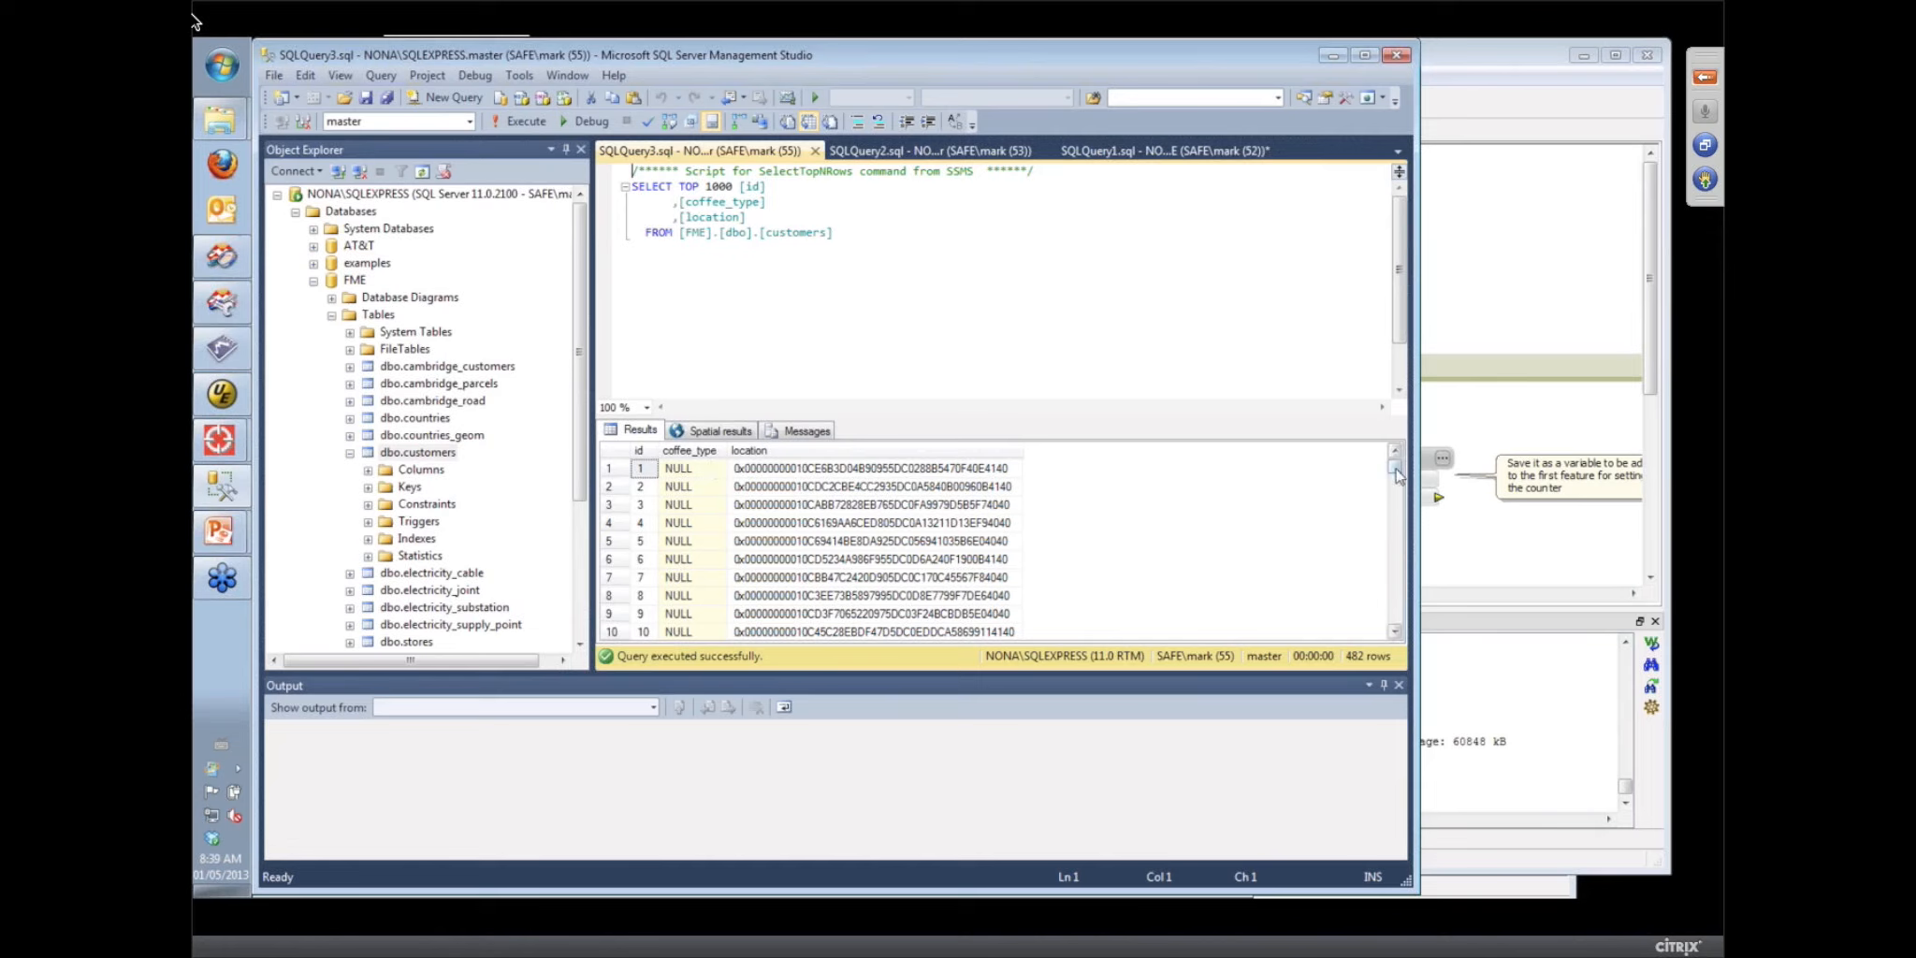
{"action": "left_click_drag", "start_coordinate": [1395, 475], "coordinate": [1395, 481]}
{"action": "left_click", "coordinate": [722, 430]}
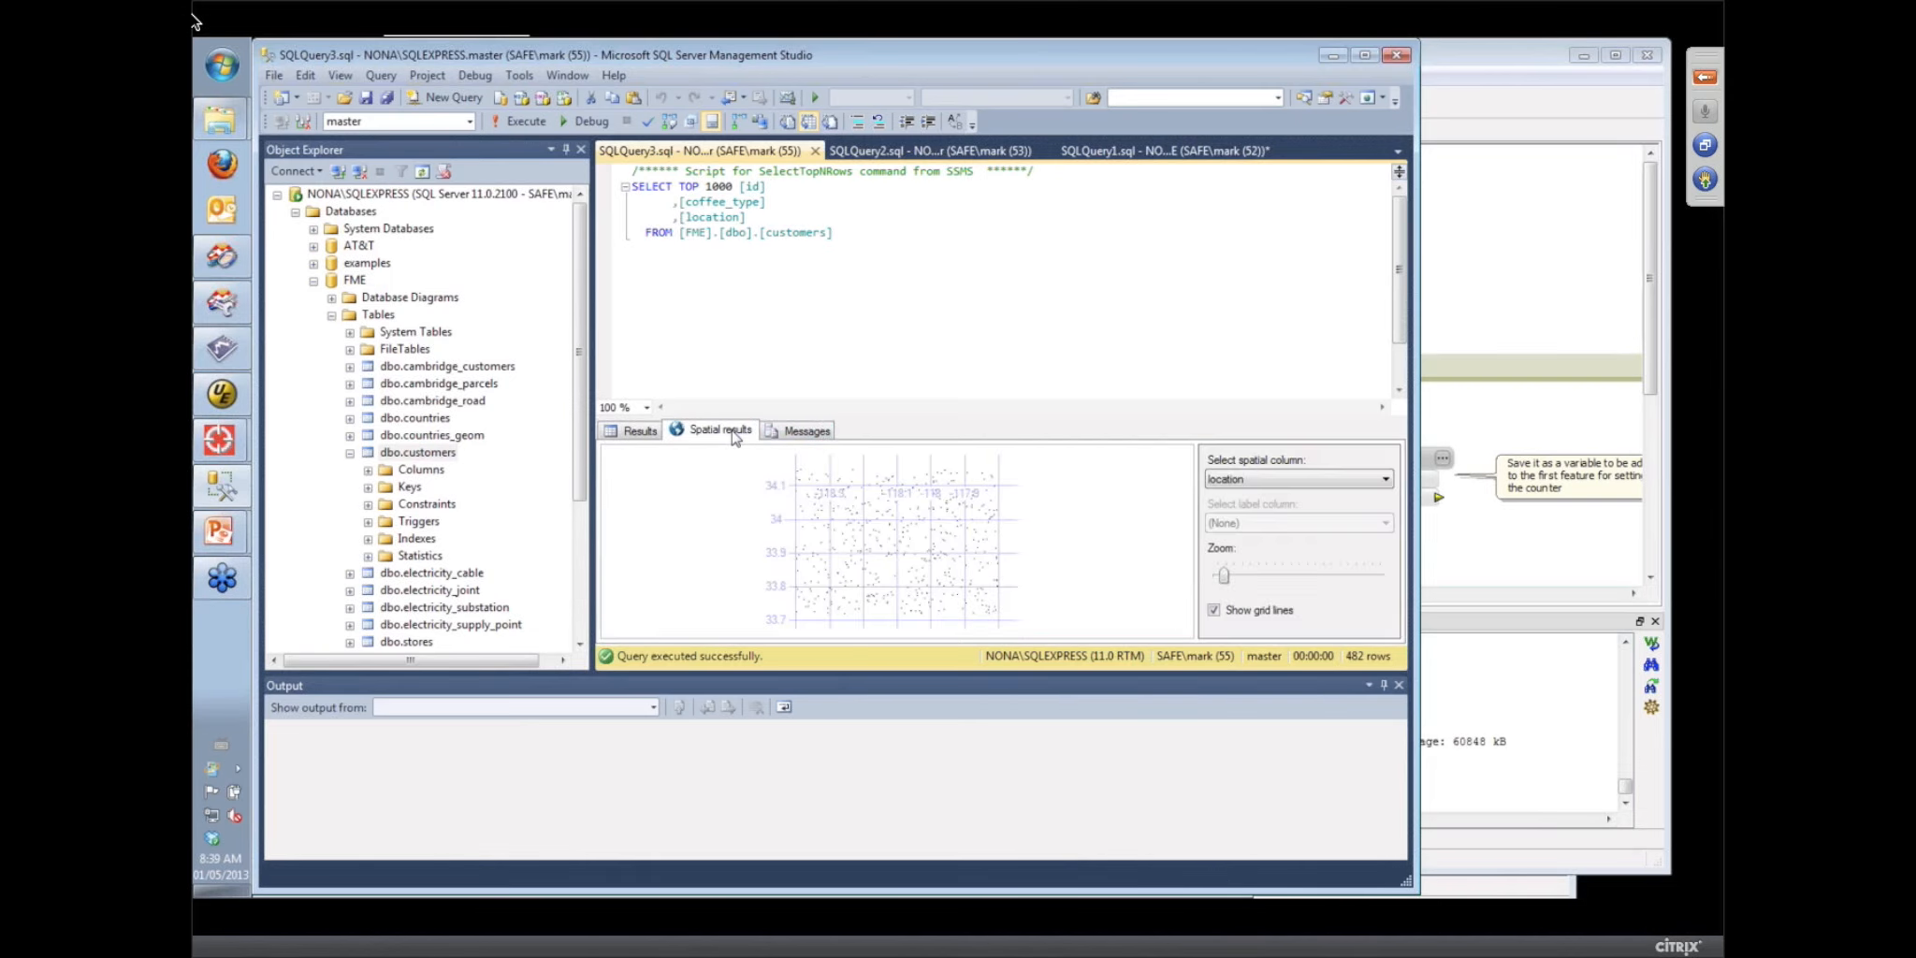
{"action": "mouse_move", "coordinate": [905, 538]}
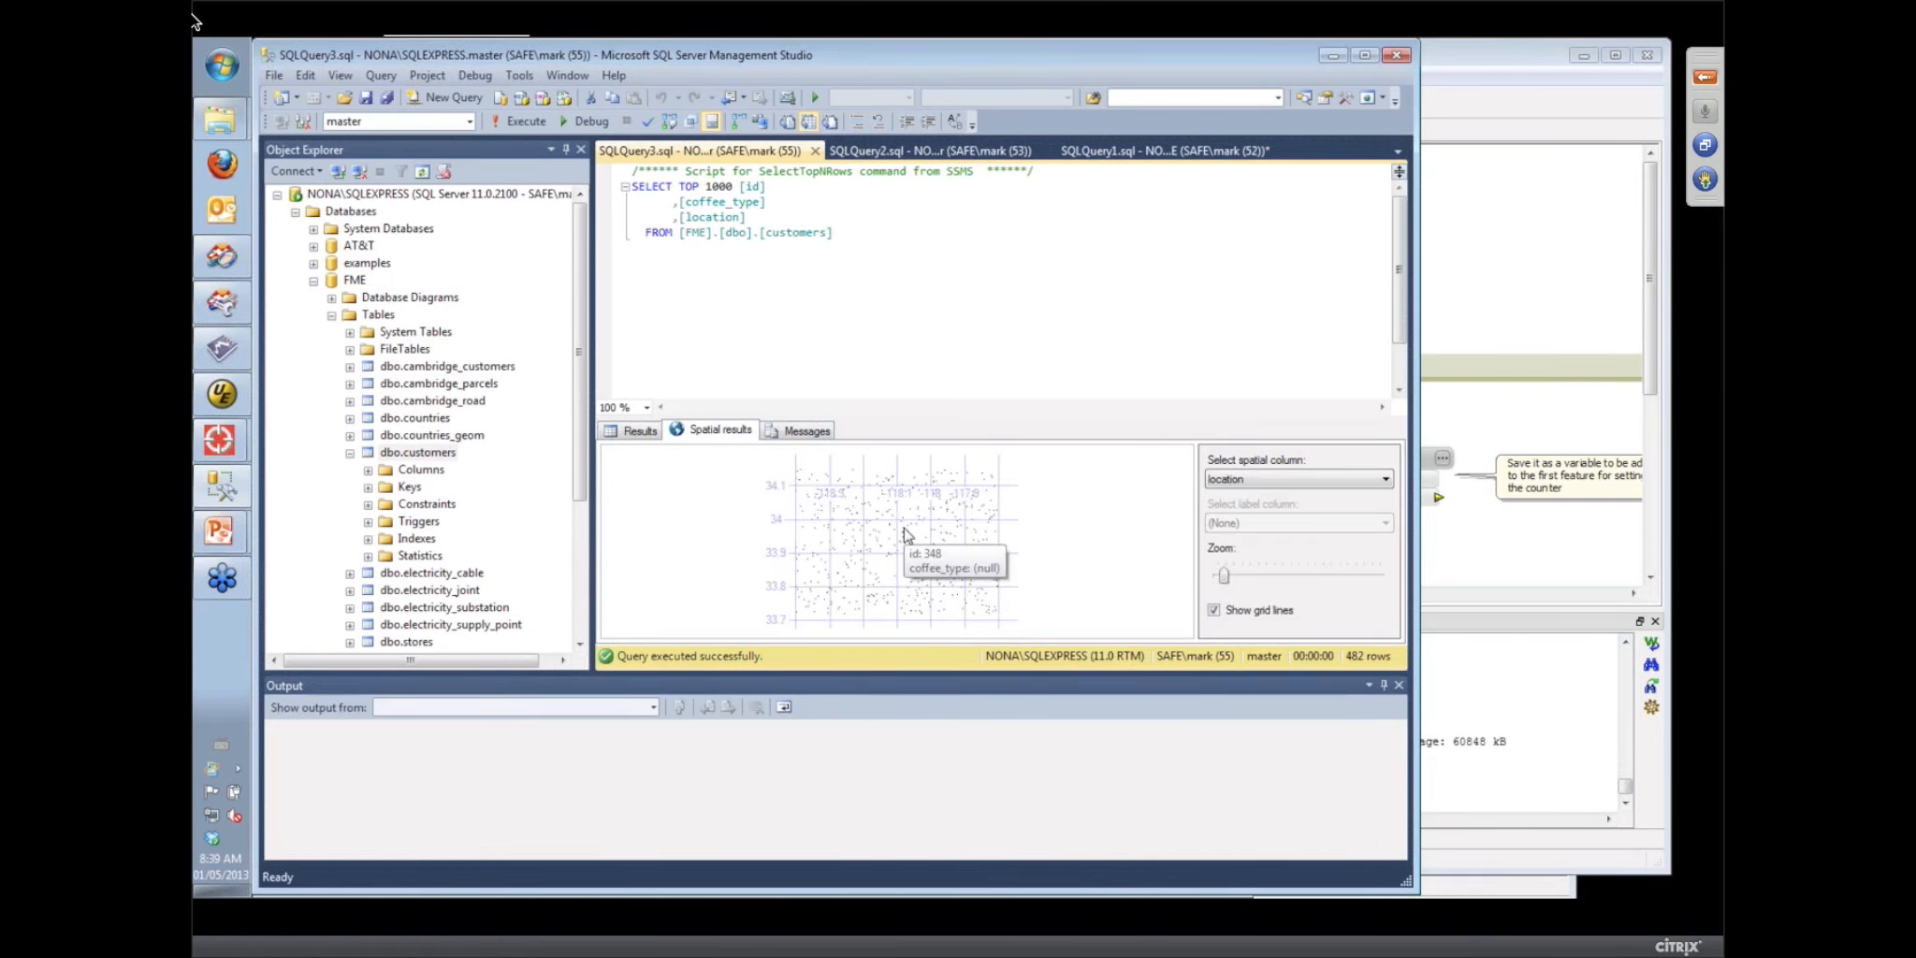
In FME Workbench, disable all objects in the "Loading data from SQL text file" bookmark and enable those in "Add more customers and update the identity field manually"
{"action": "left_click", "coordinate": [1478, 68]}
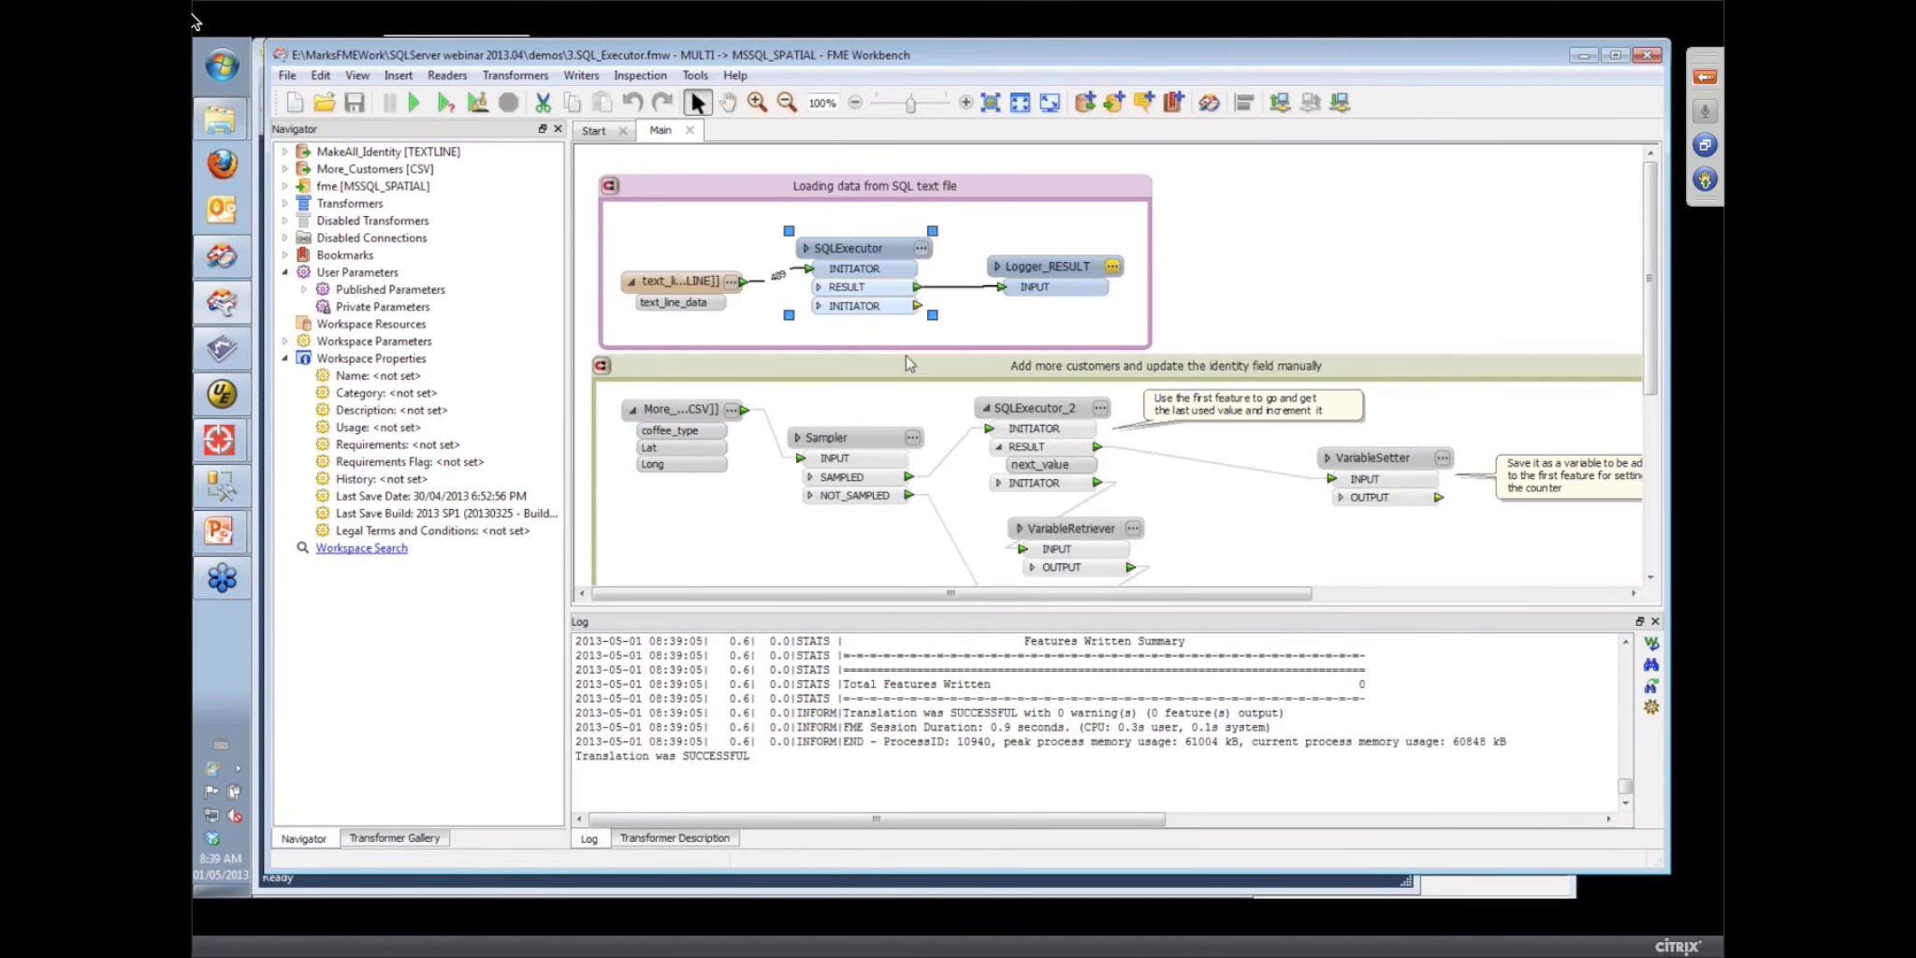
{"action": "right_click", "coordinate": [1038, 187]}
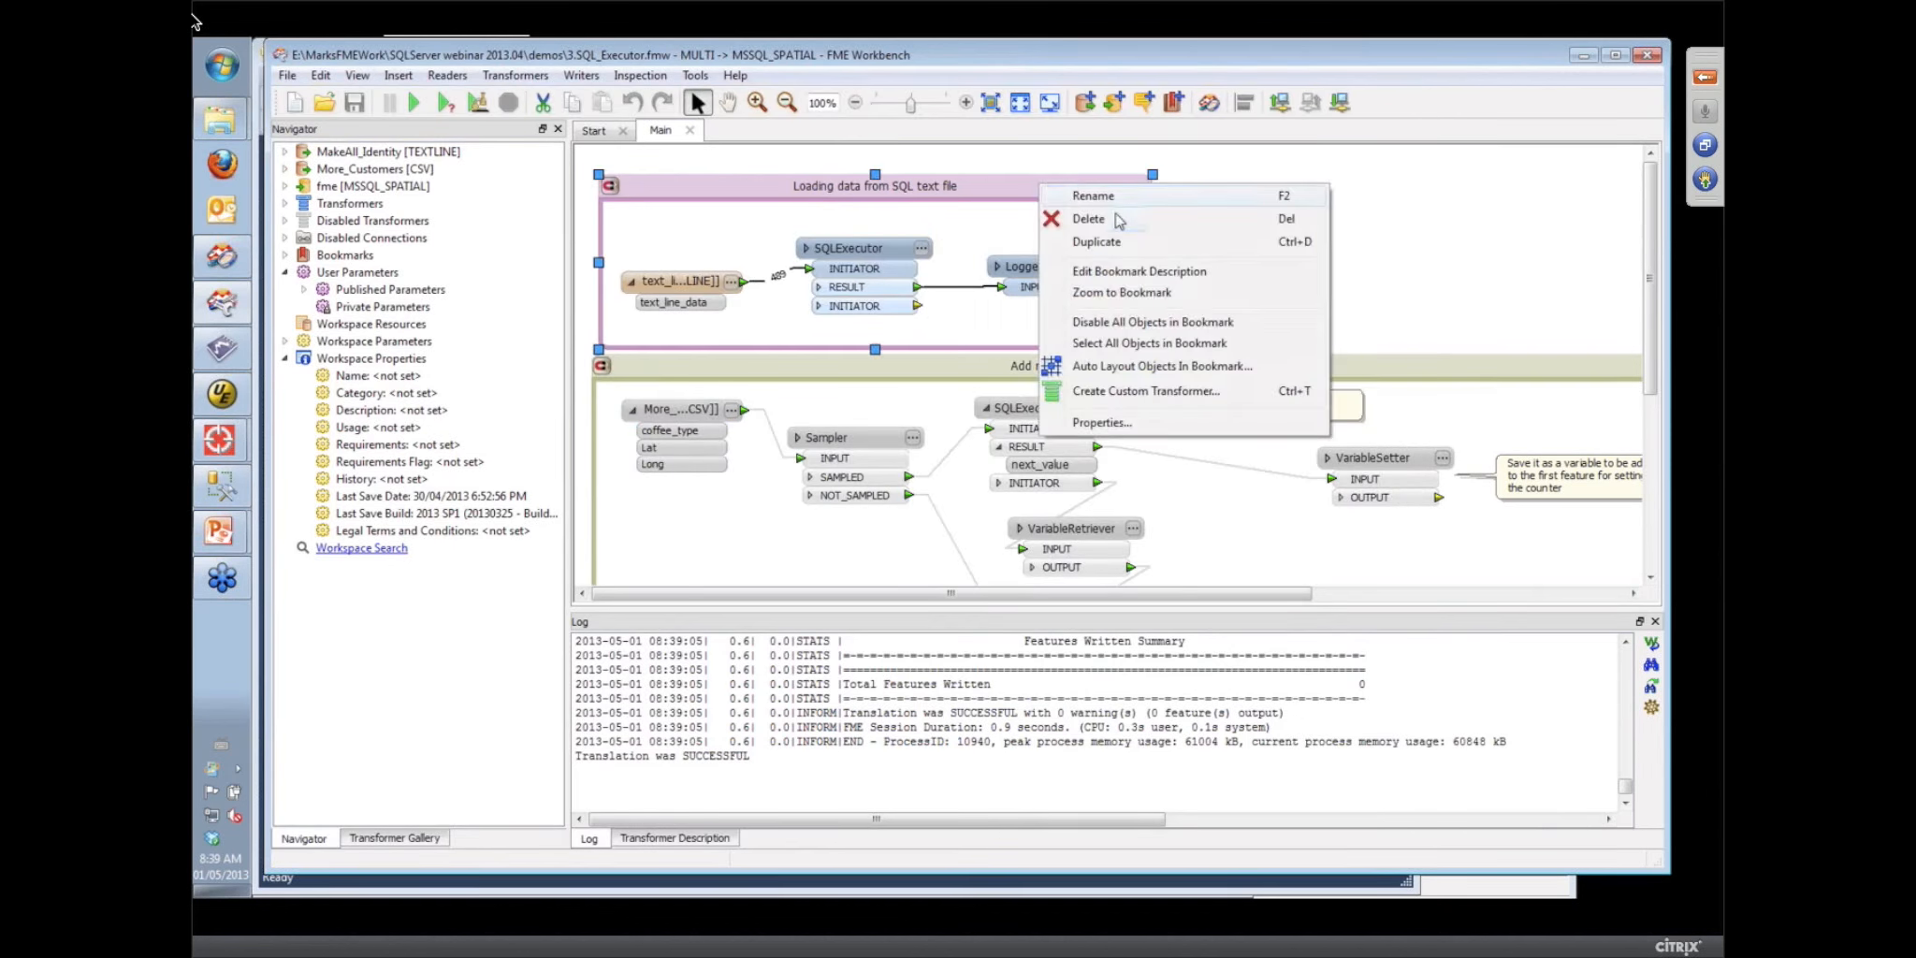
{"action": "left_click", "coordinate": [1122, 321]}
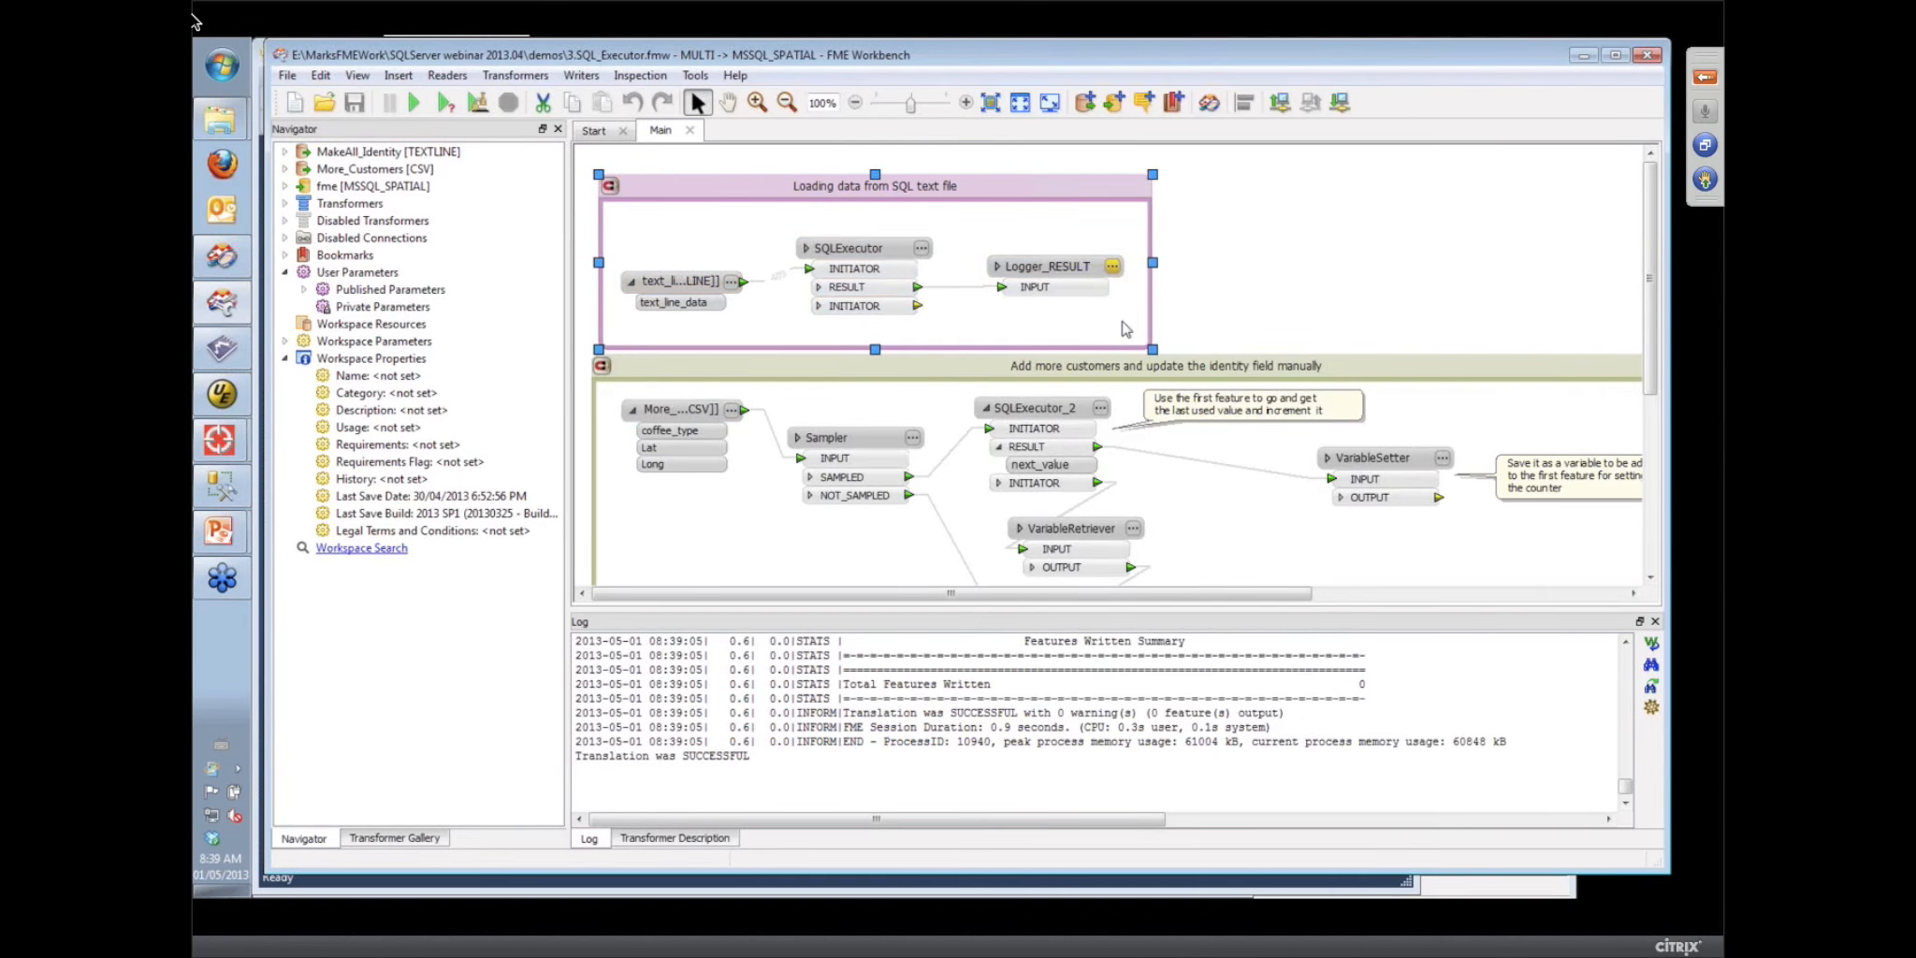
{"action": "right_click", "coordinate": [951, 366]}
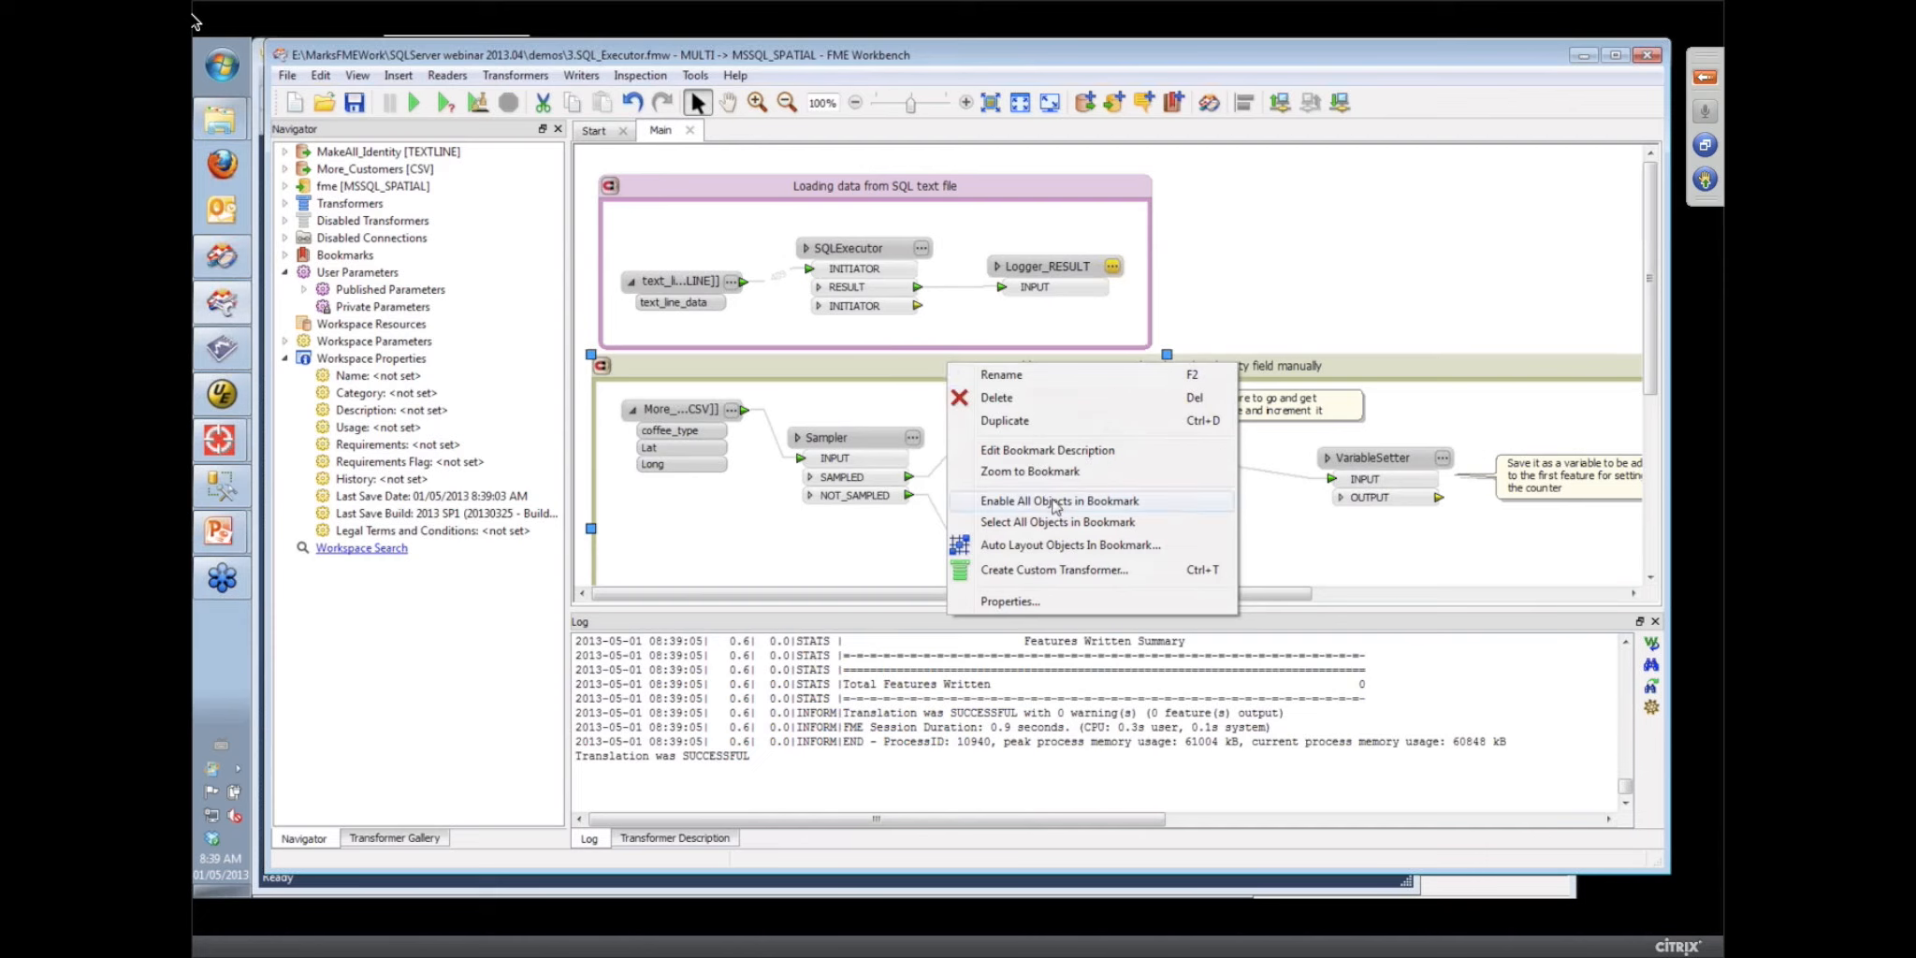
{"action": "left_click", "coordinate": [1055, 503]}
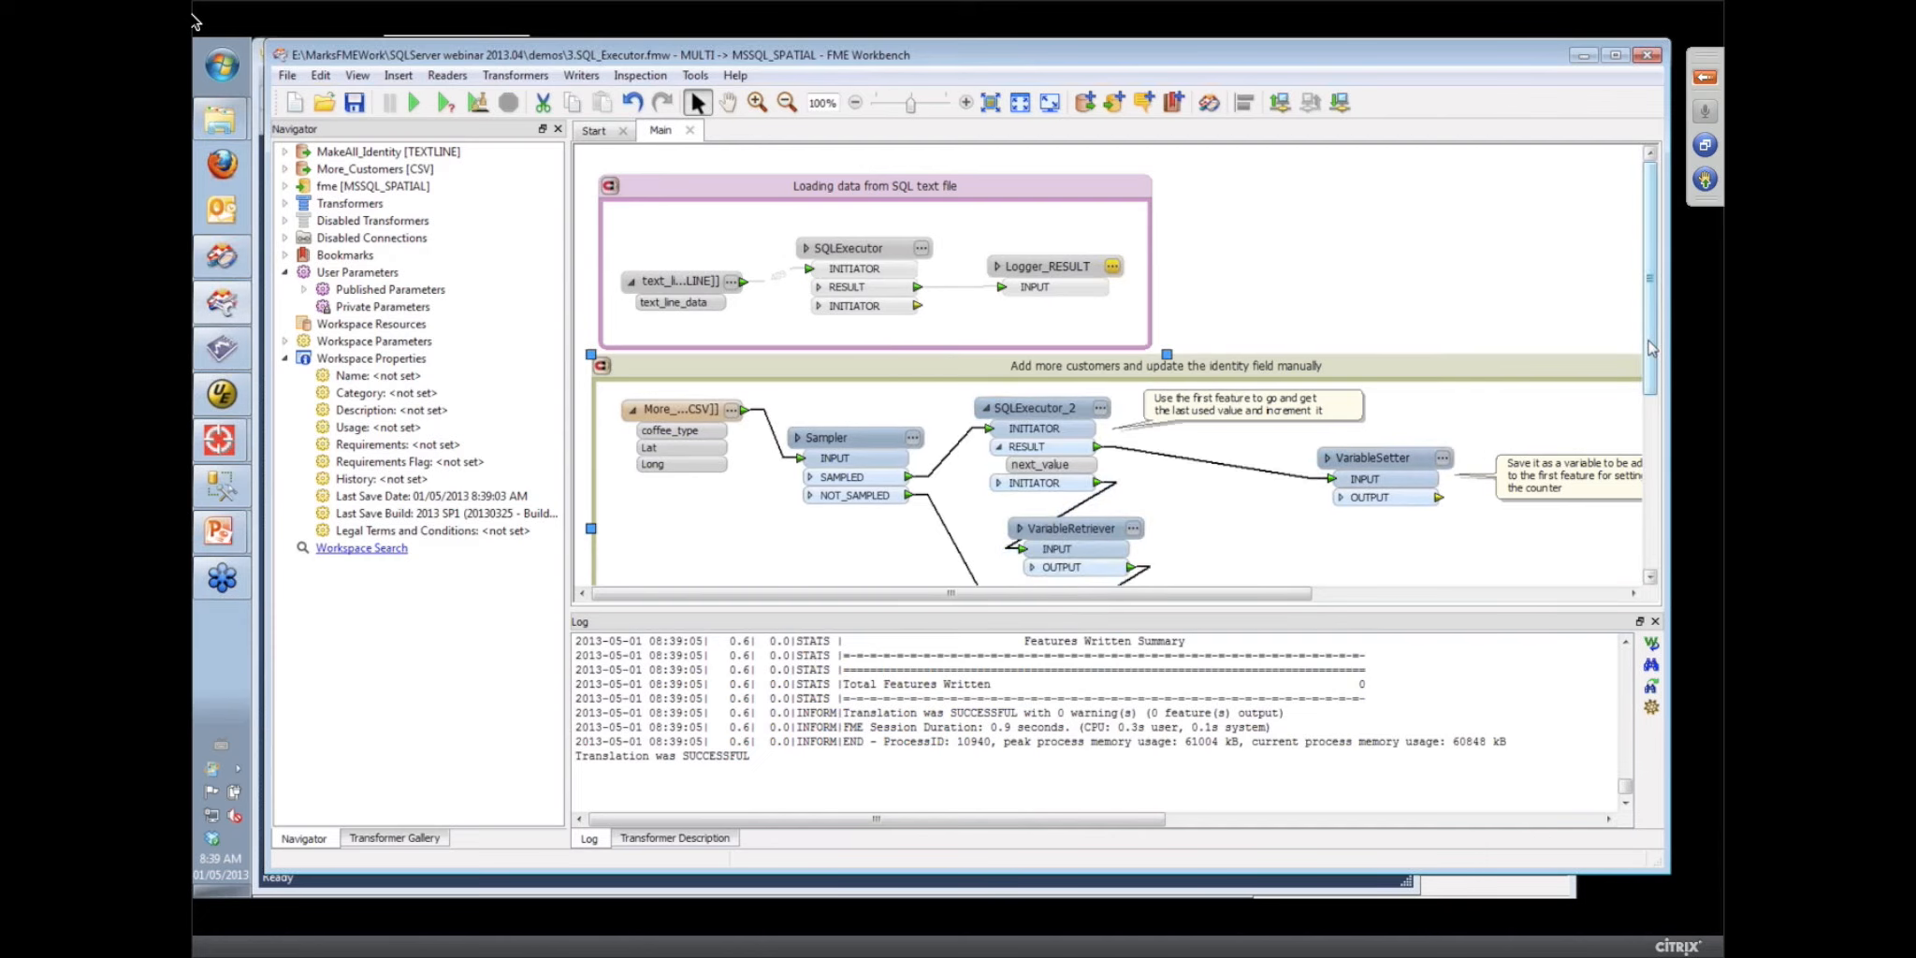
Open the More_Customers reader's source file More_Customers.txt from its containing folder, review its records in UltraEdit, and return to FME Workbench
{"action": "scroll", "coordinate": [1652, 348], "scroll_direction": "down", "scroll_amount": 3}
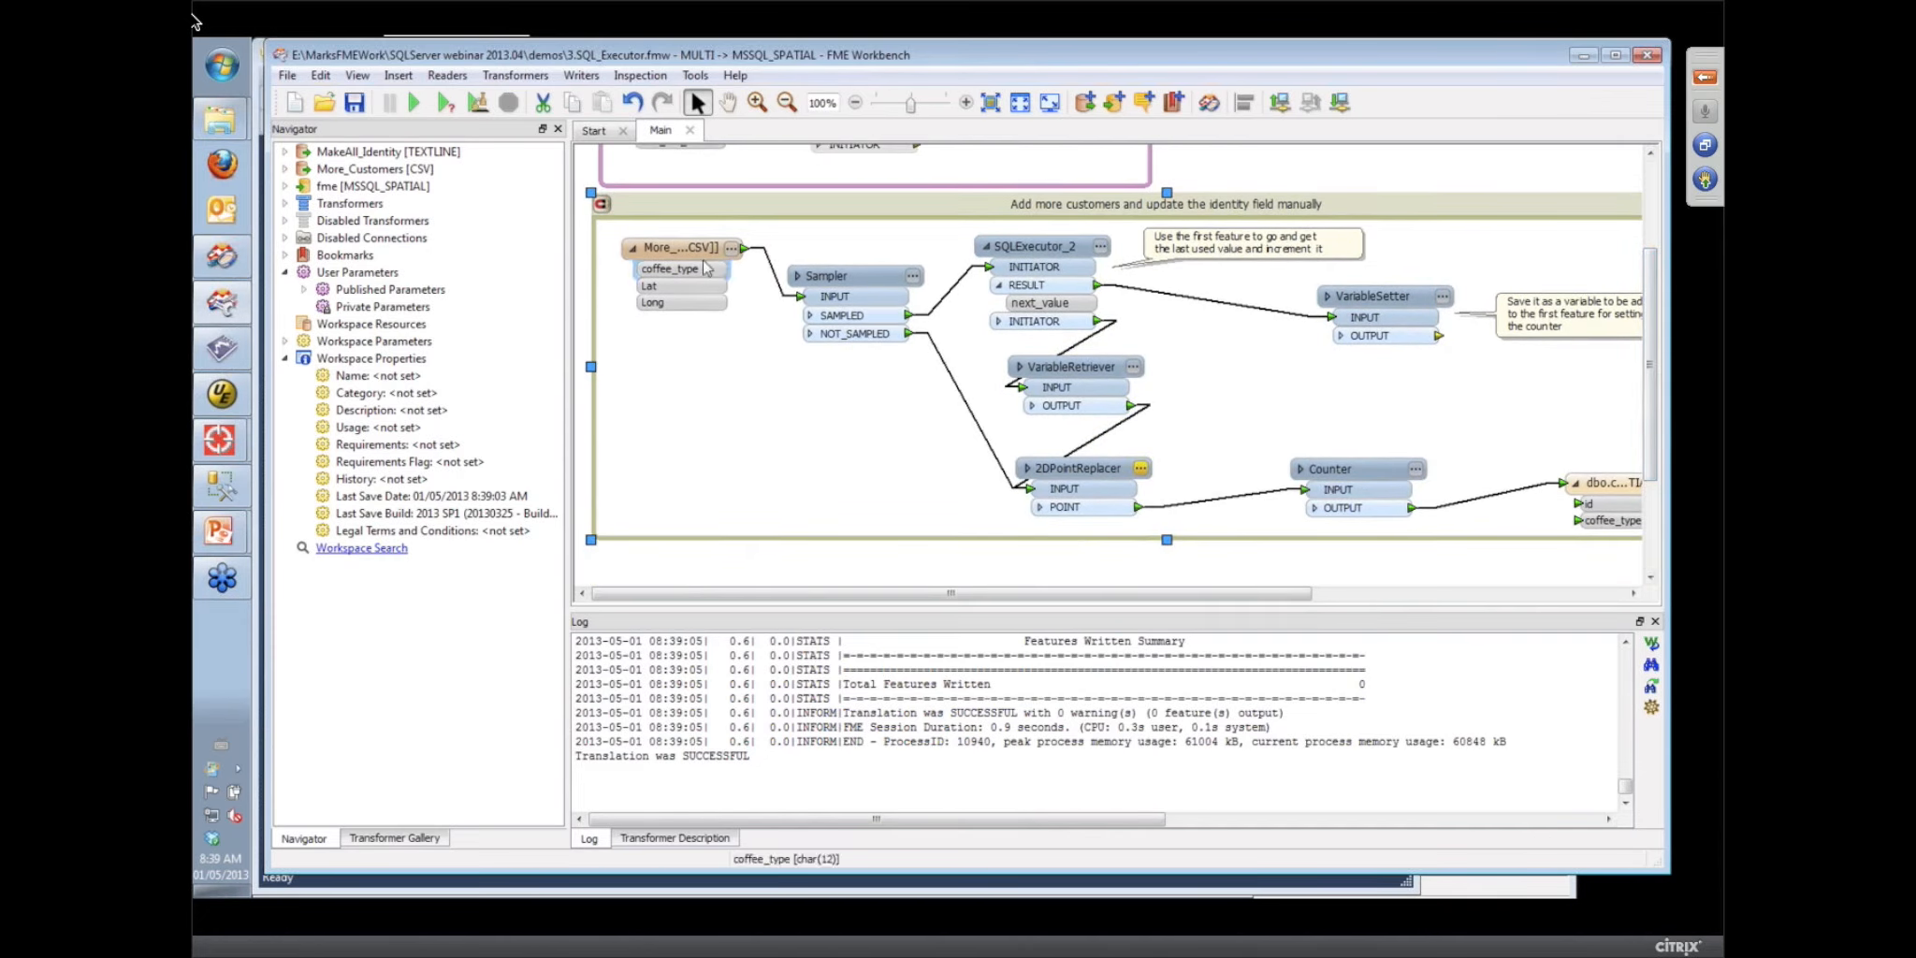
{"action": "left_click", "coordinate": [683, 248]}
{"action": "right_click", "coordinate": [683, 248]}
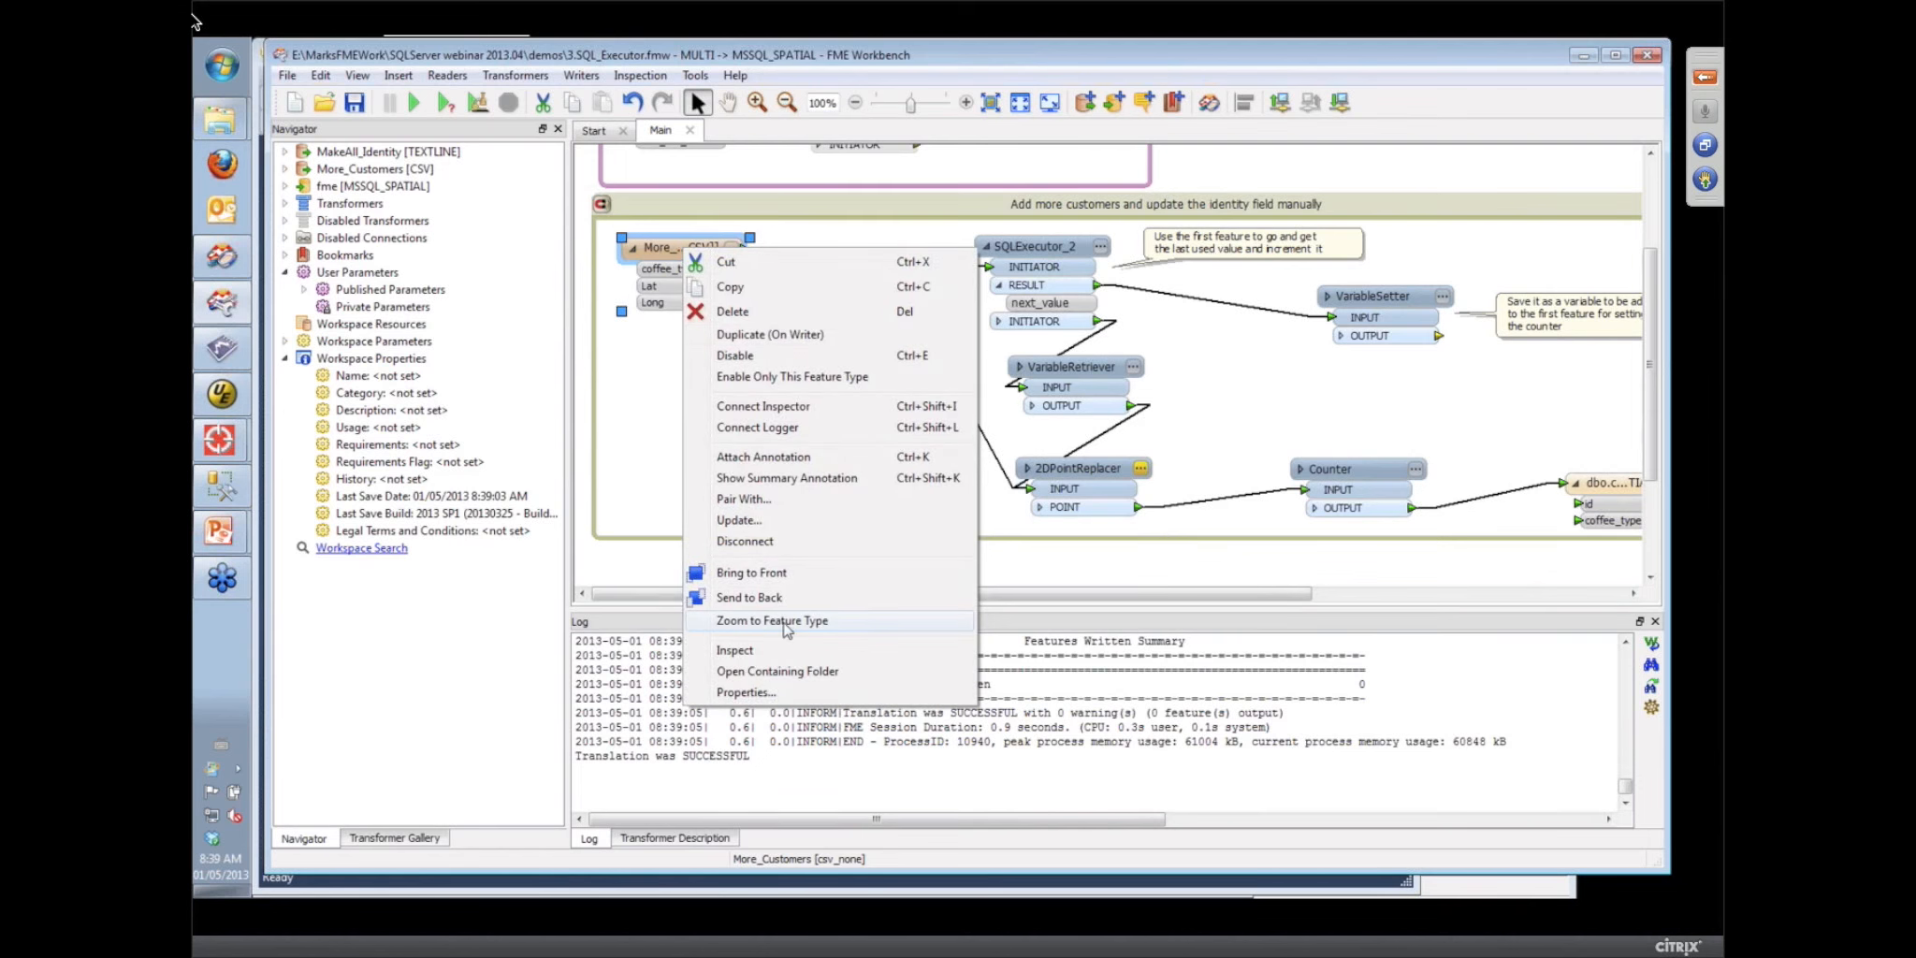
{"action": "left_click", "coordinate": [773, 671]}
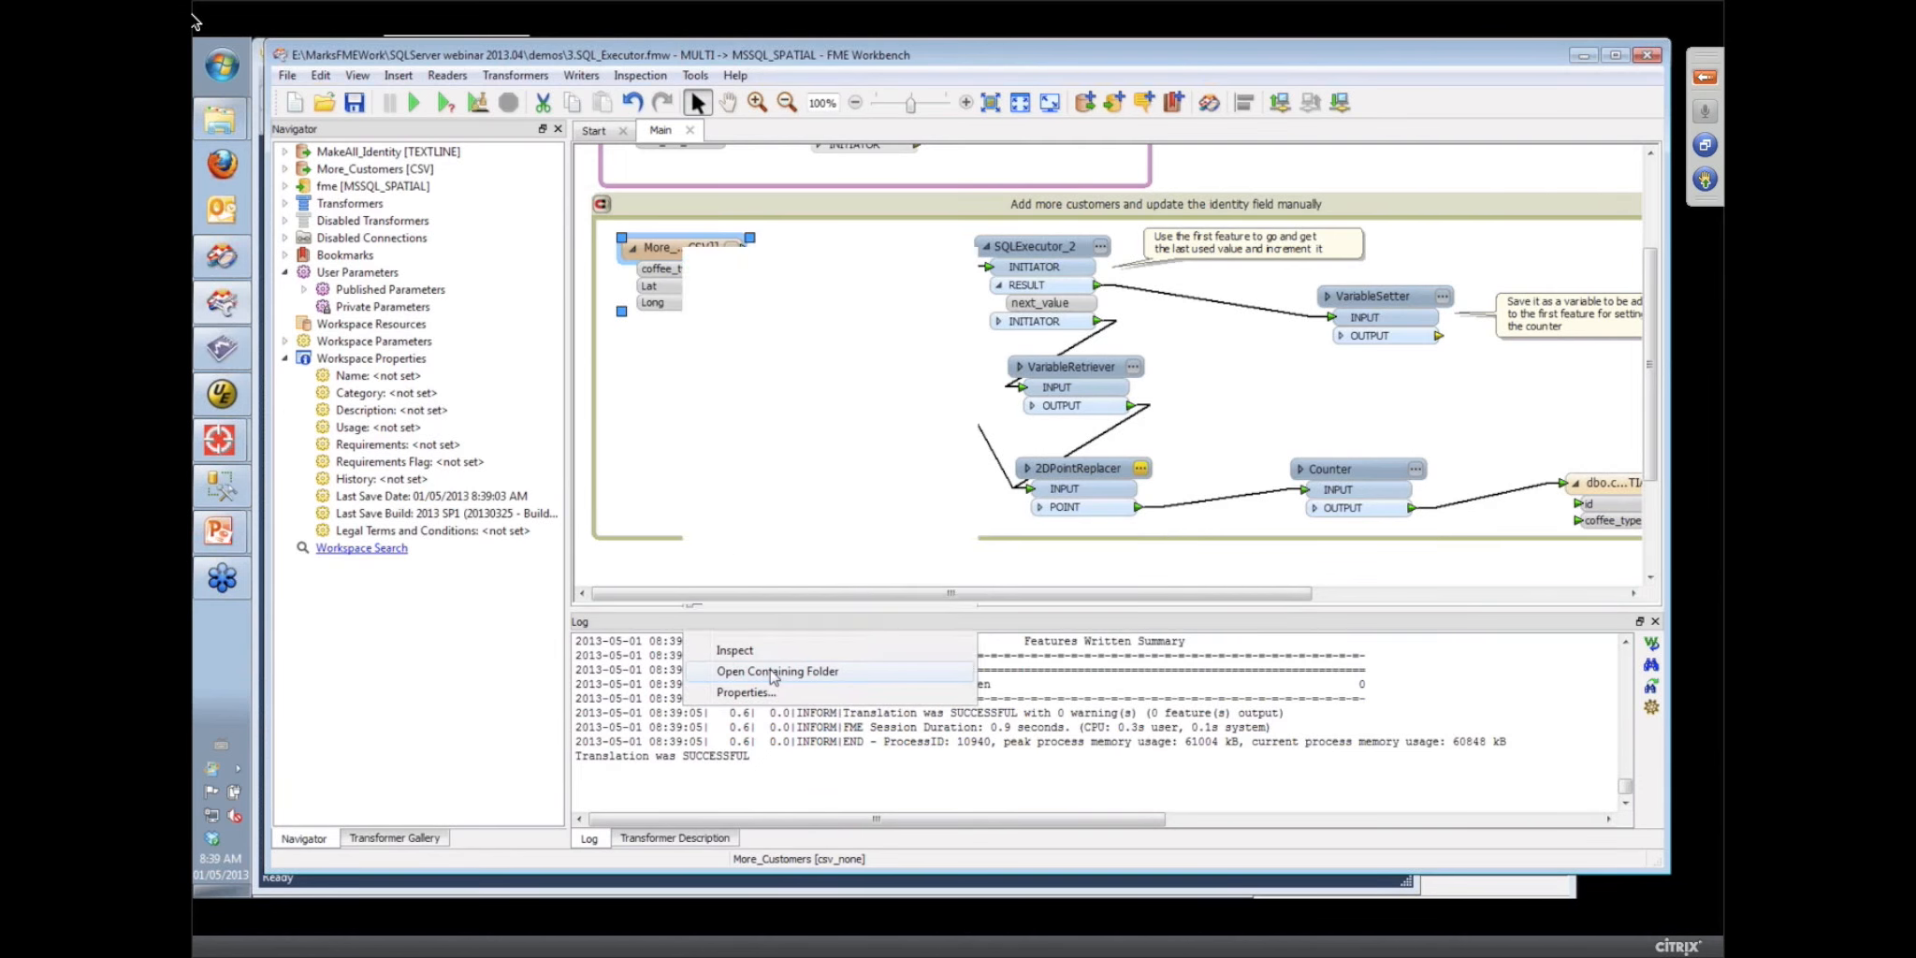
{"action": "double_click", "coordinate": [650, 293]}
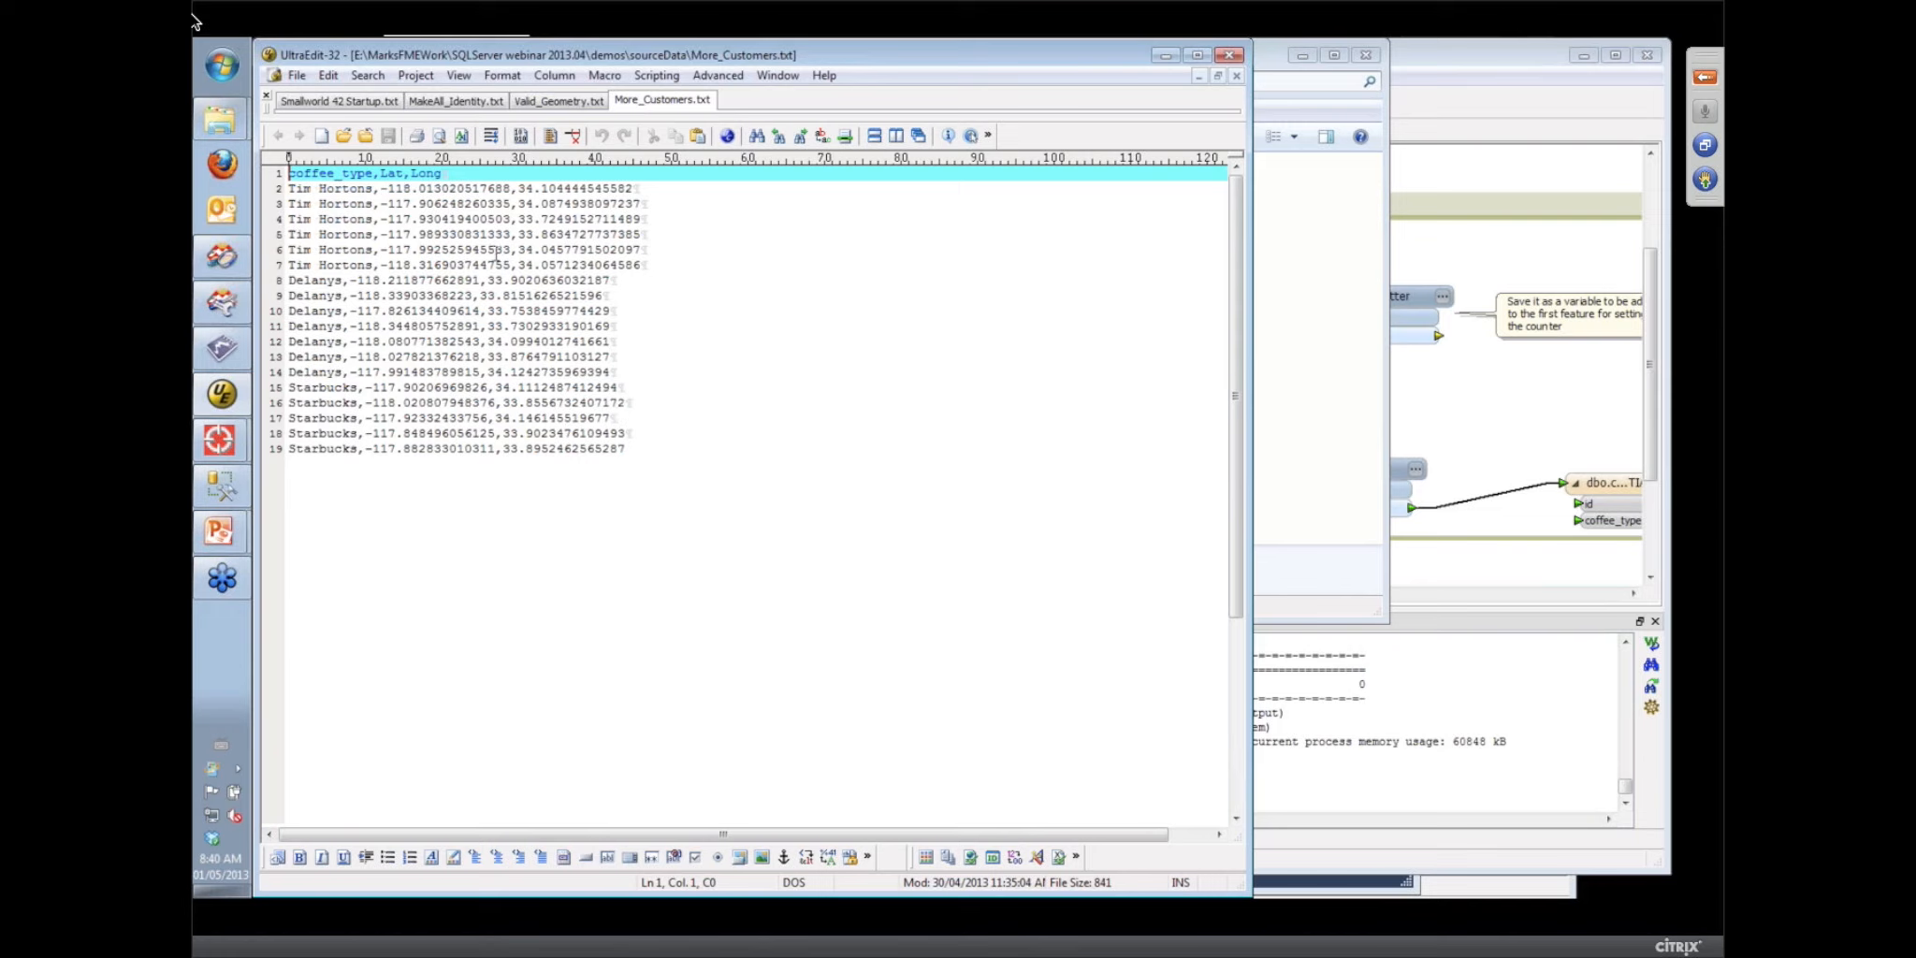
{"action": "left_click", "coordinate": [1452, 62]}
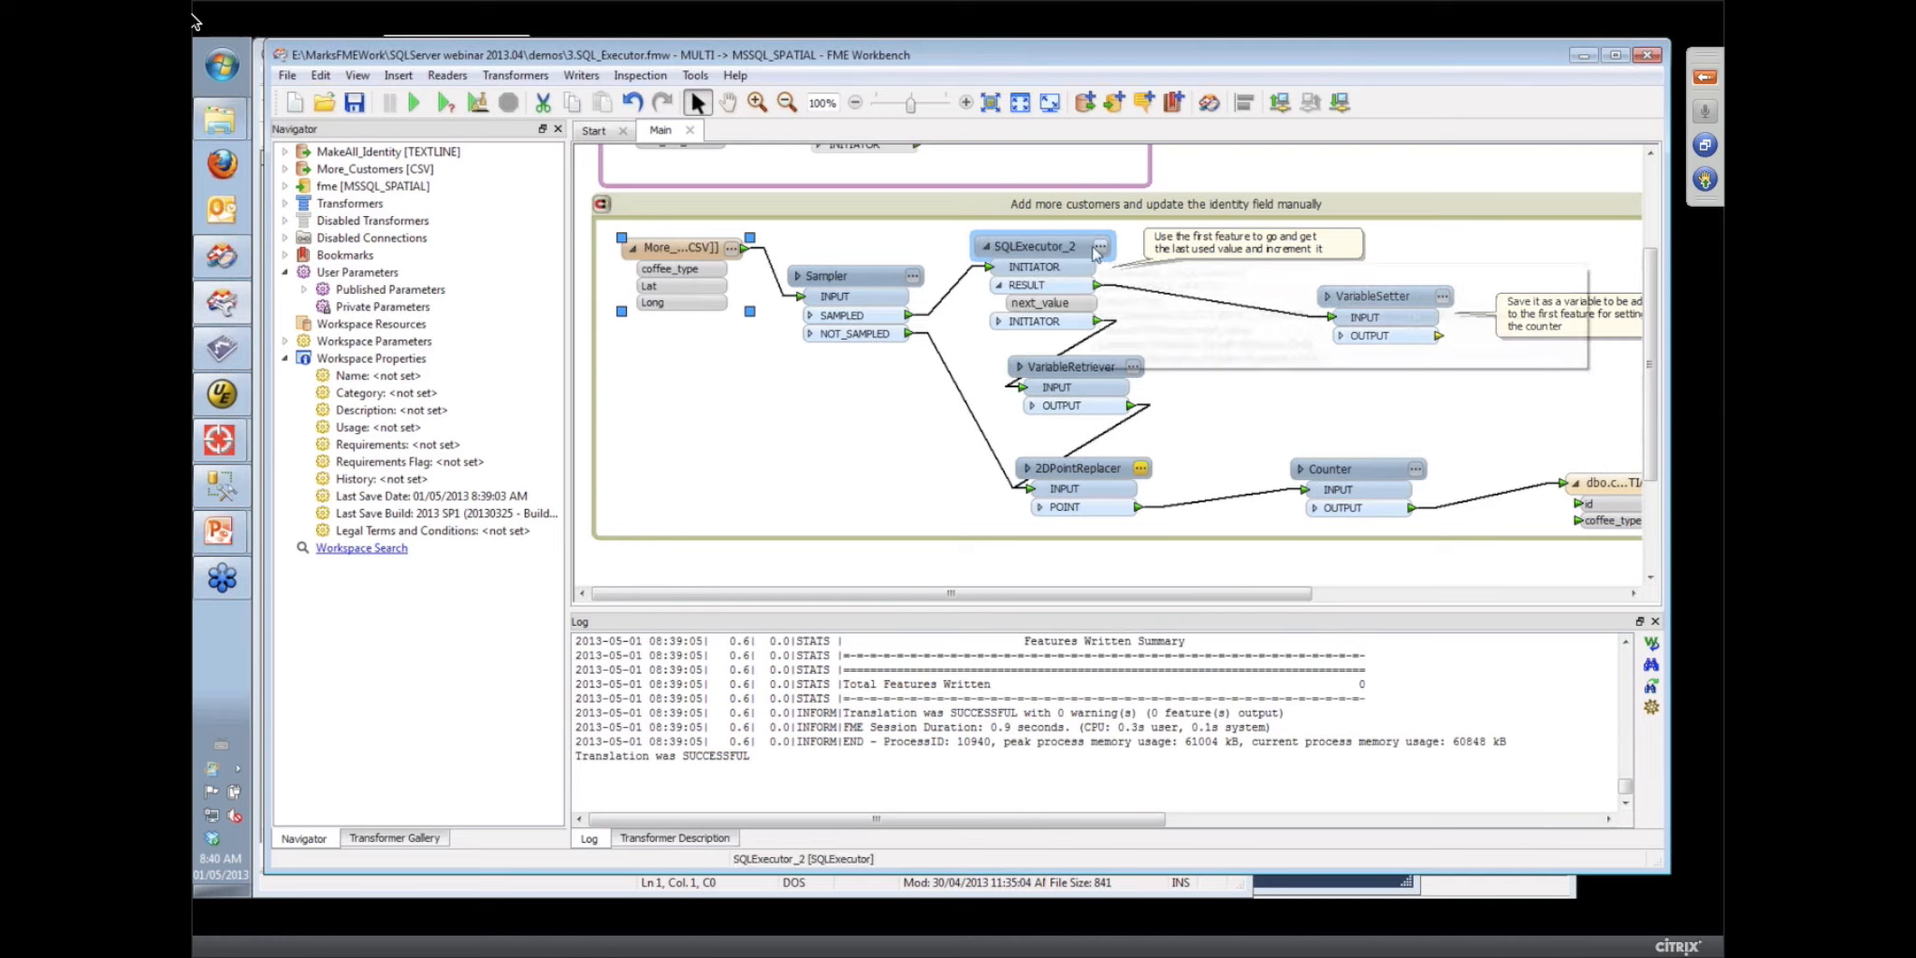
Review the SQLExecutor_2 statement that computes next_value from the customers table's identity, leaving the transformer unchanged
{"action": "mouse_move", "coordinate": [1098, 251]}
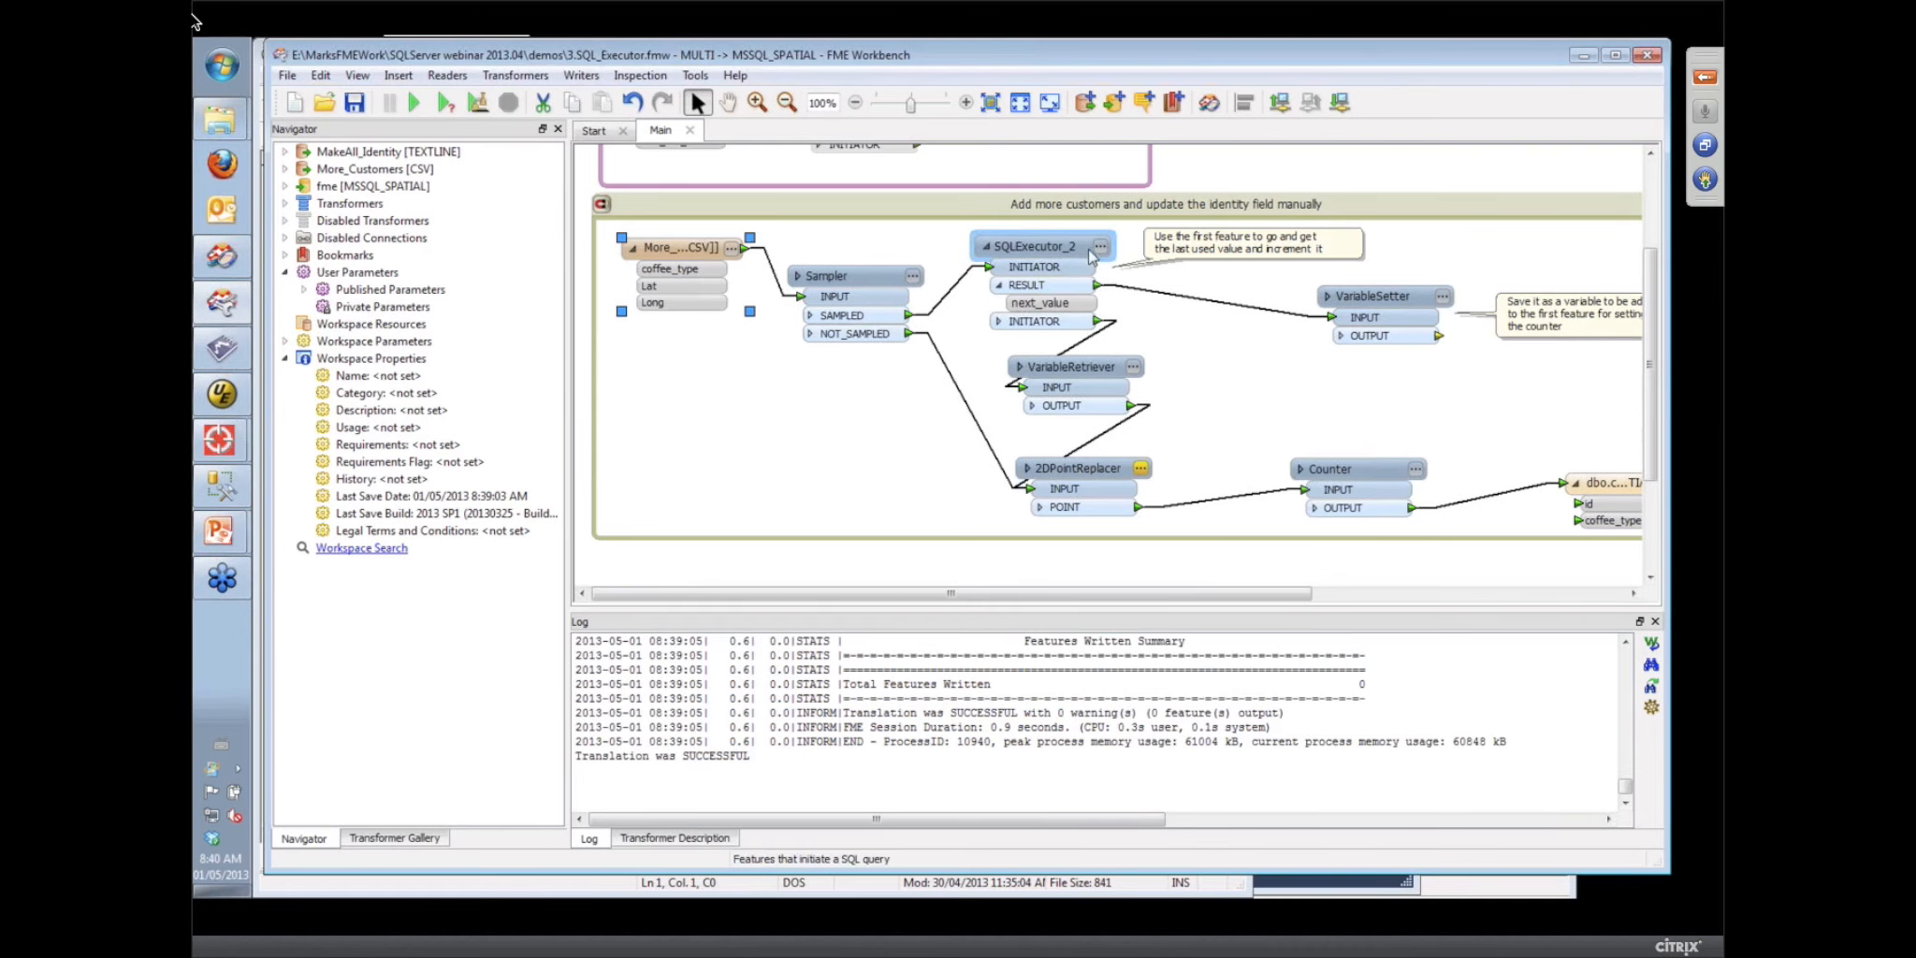
{"action": "left_click", "coordinate": [1101, 246]}
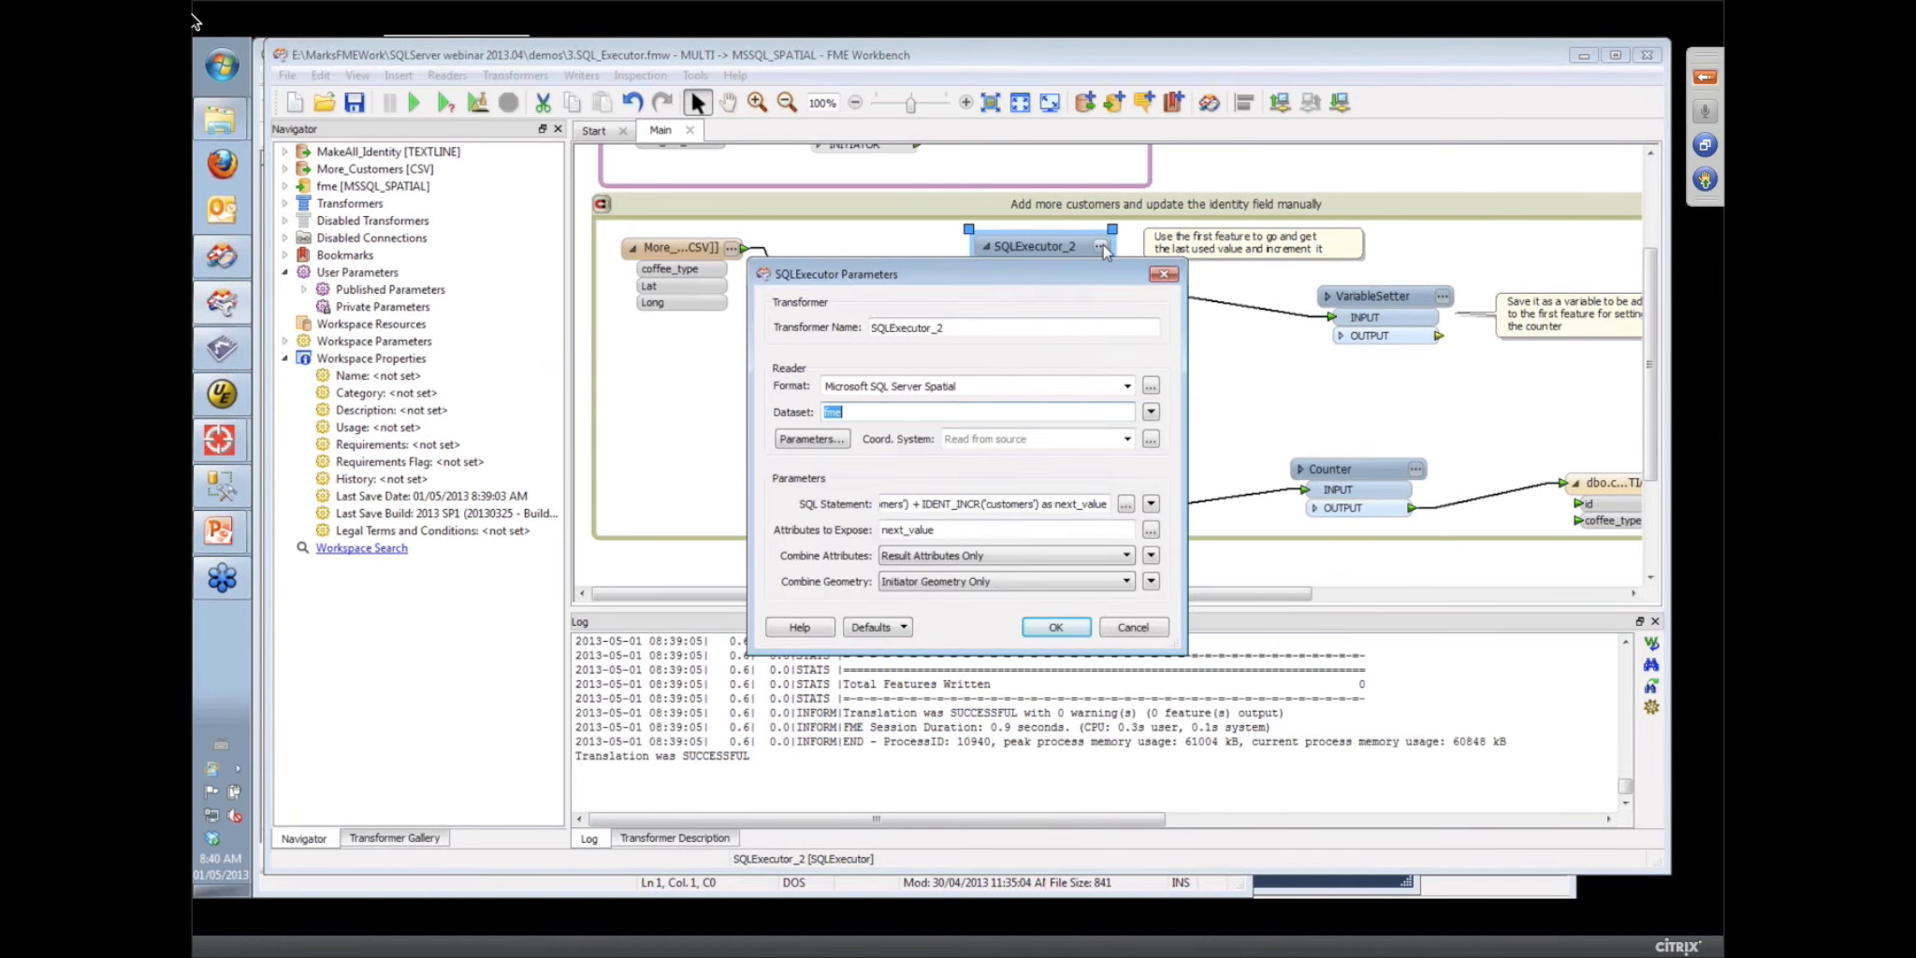
{"action": "left_click", "coordinate": [1126, 504]}
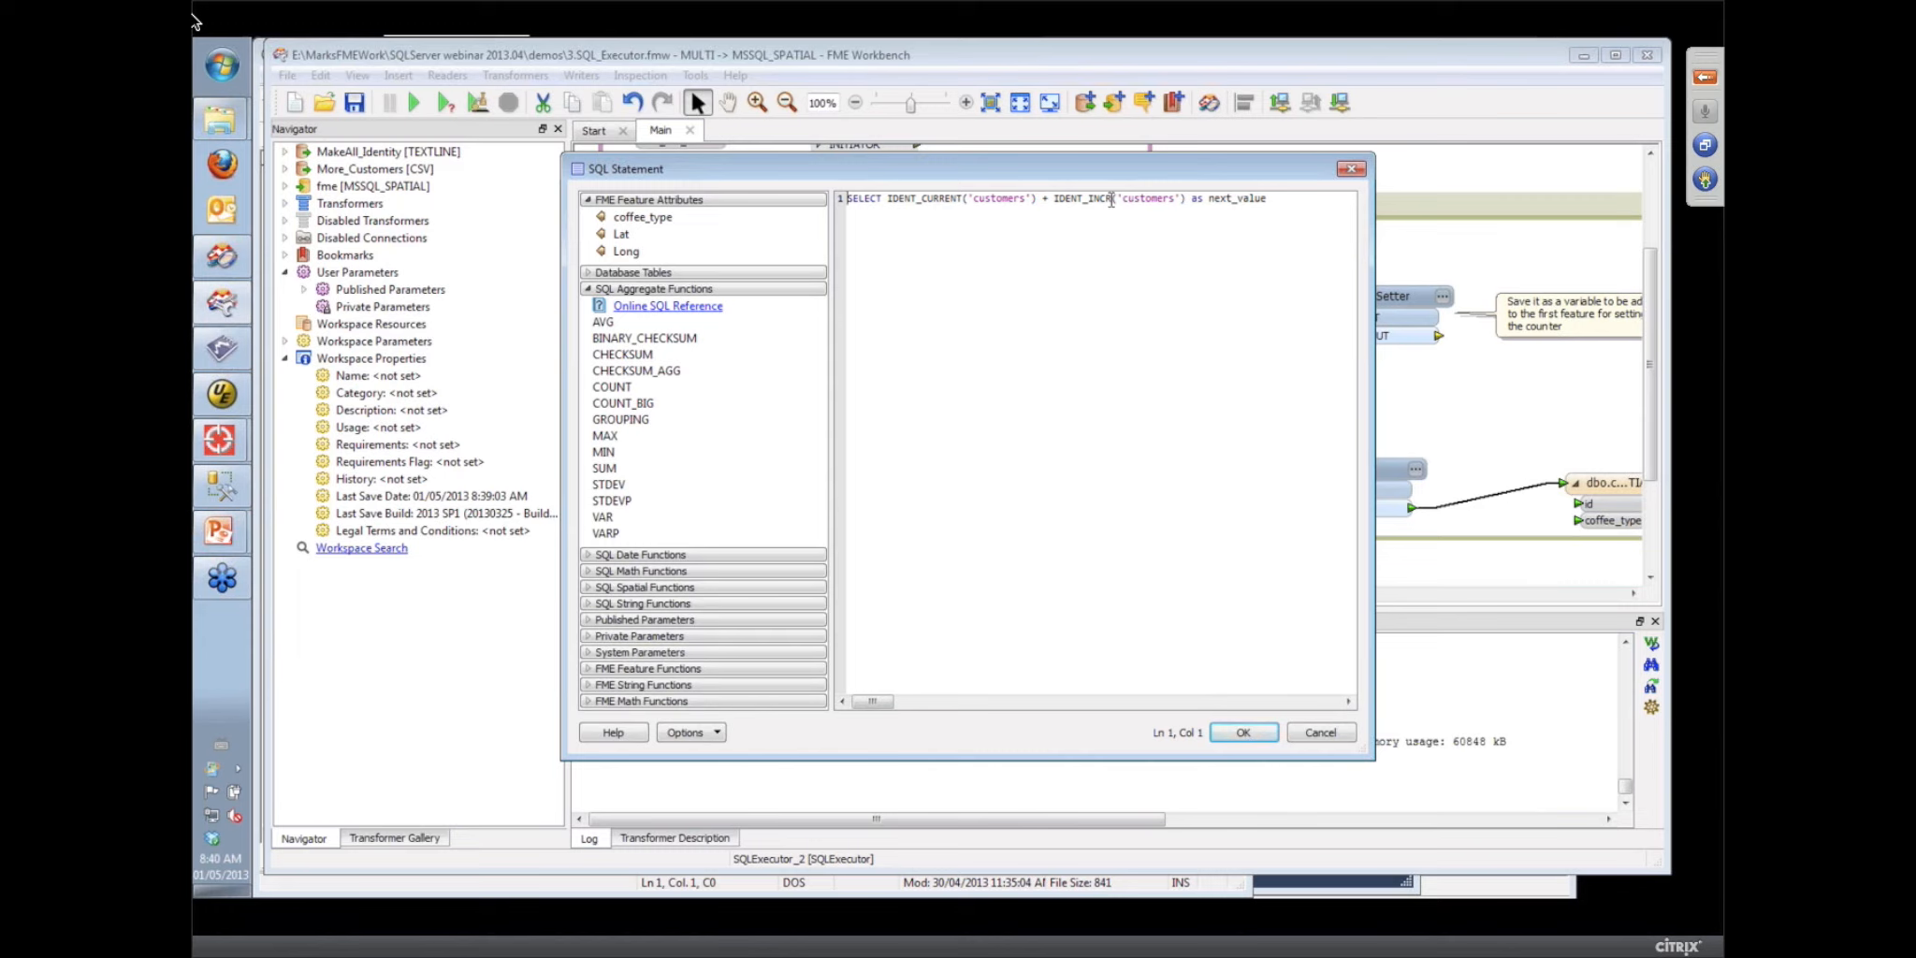
{"action": "left_click_drag", "start_coordinate": [1208, 200], "coordinate": [1269, 199]}
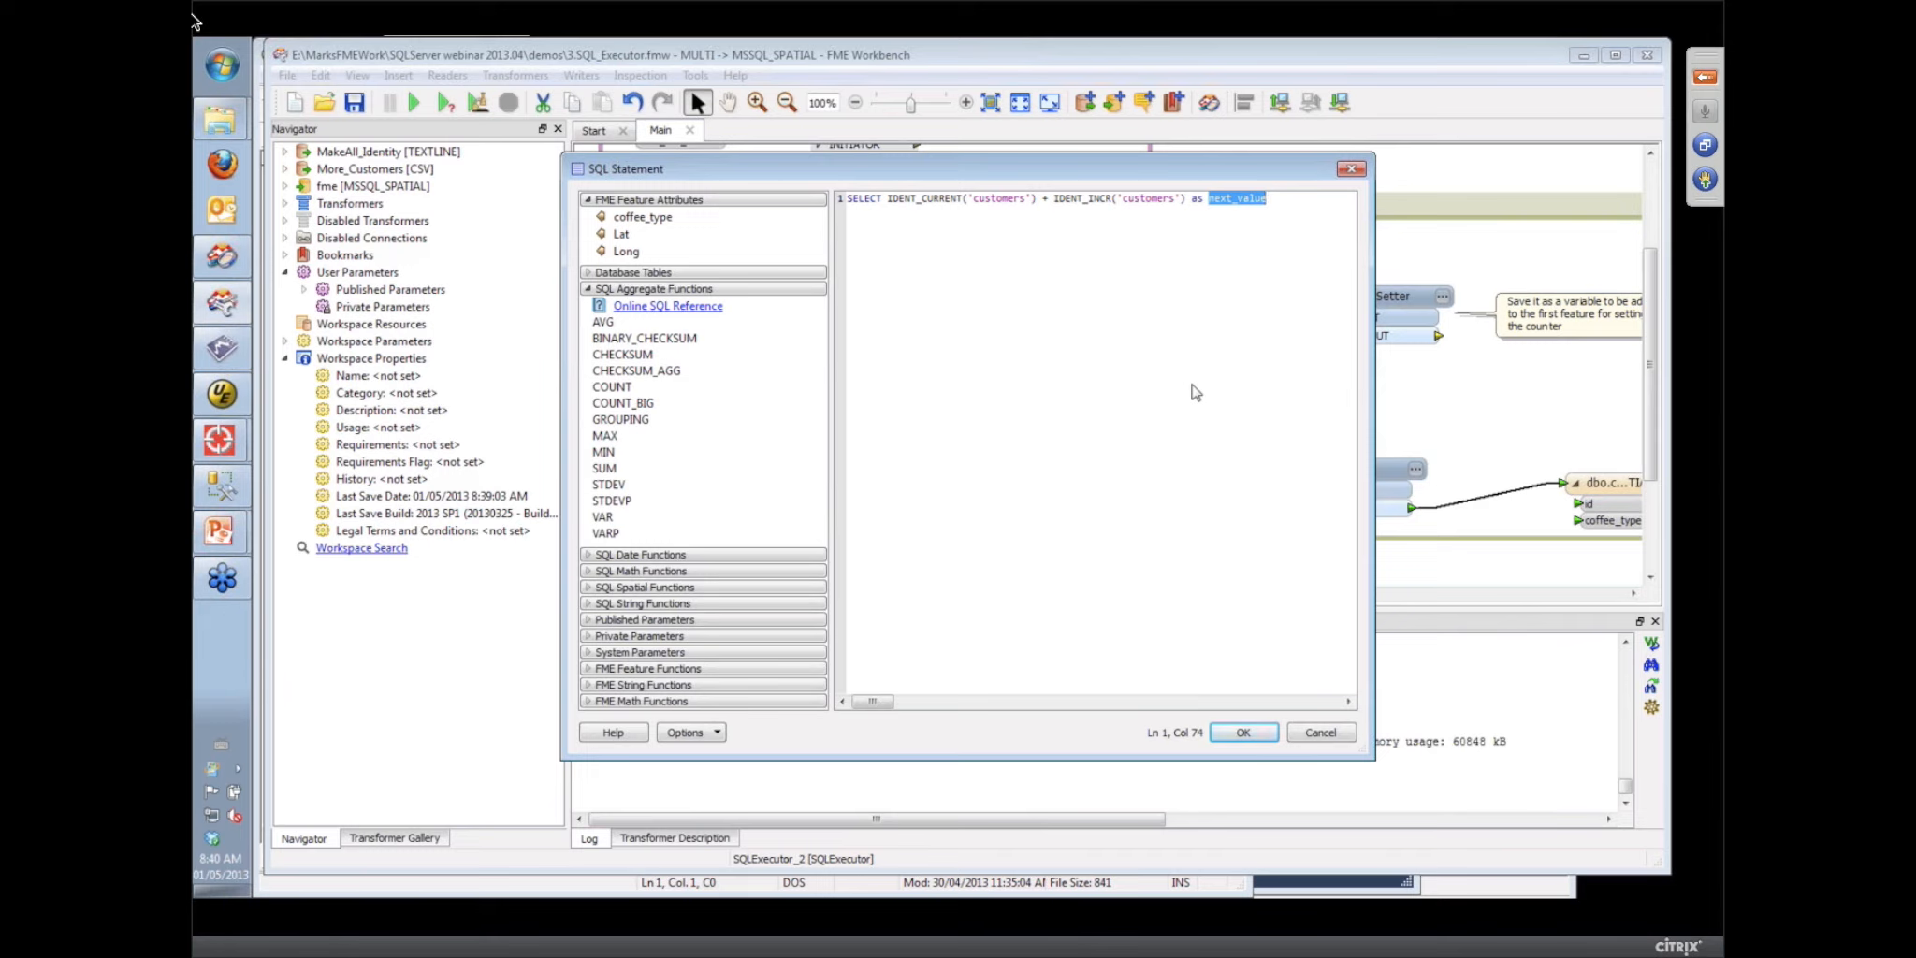
{"action": "left_click", "coordinate": [1320, 734]}
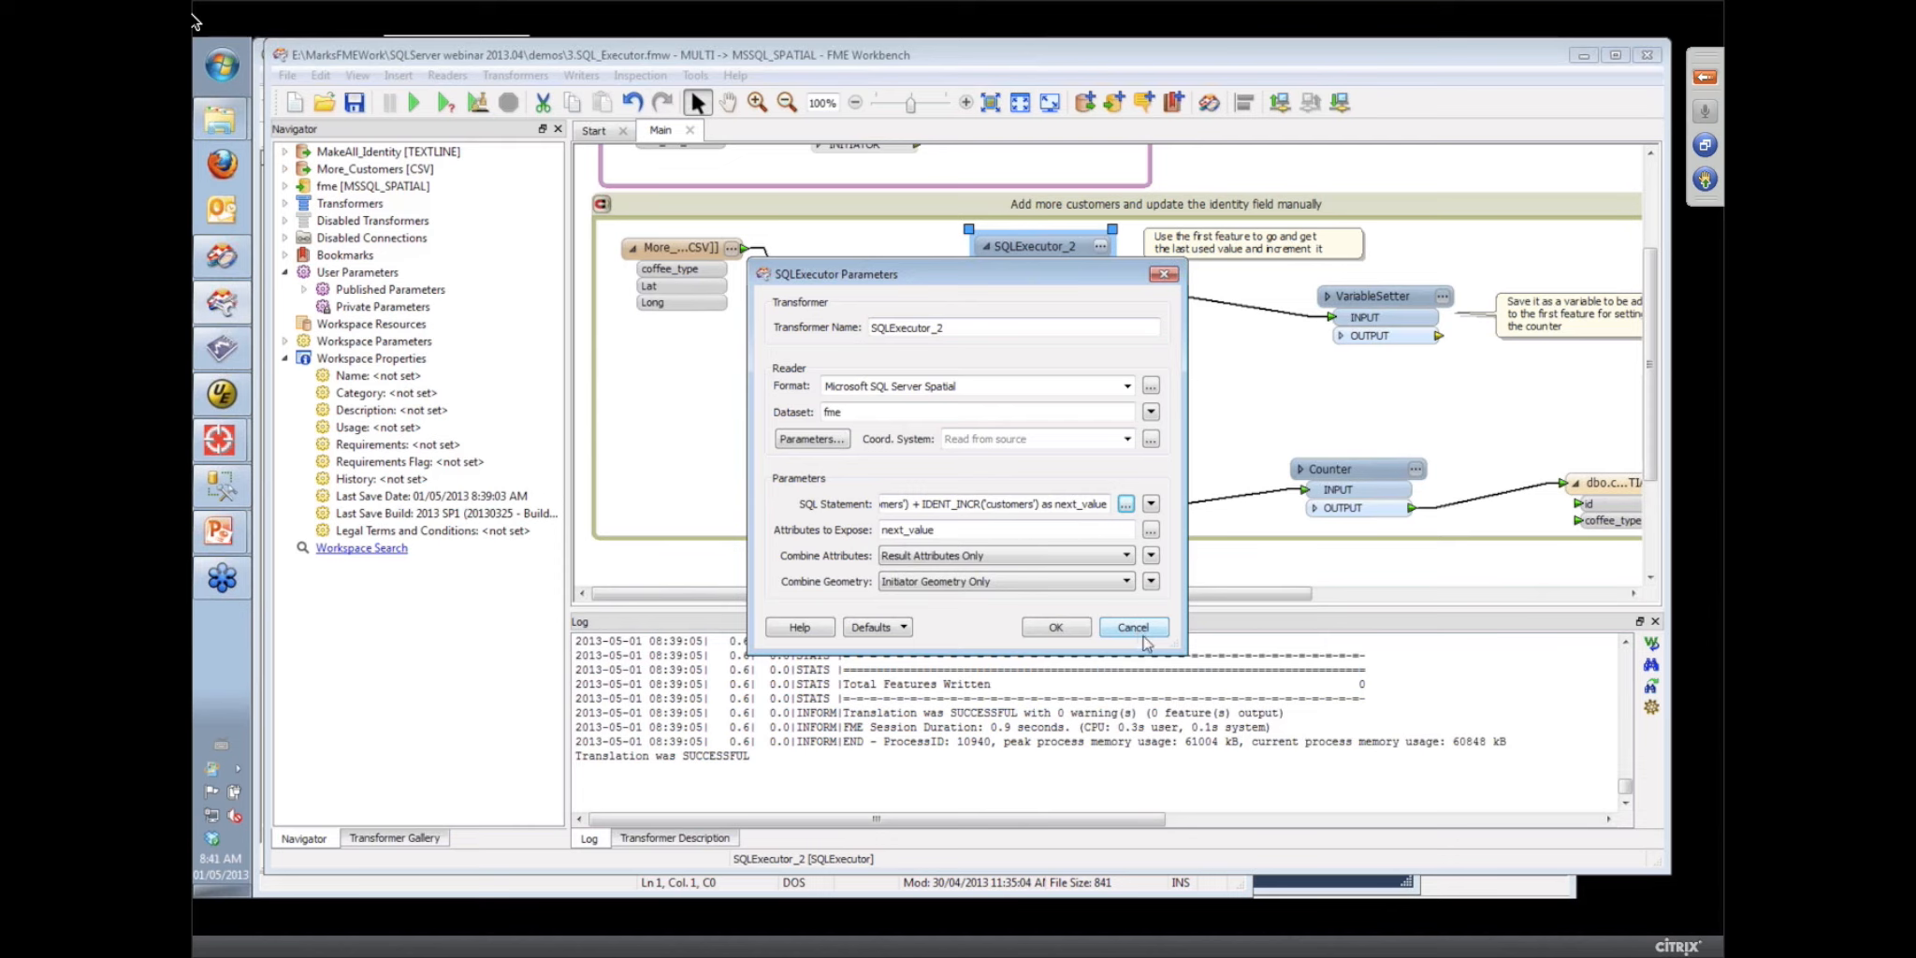
{"action": "left_click", "coordinate": [1140, 630]}
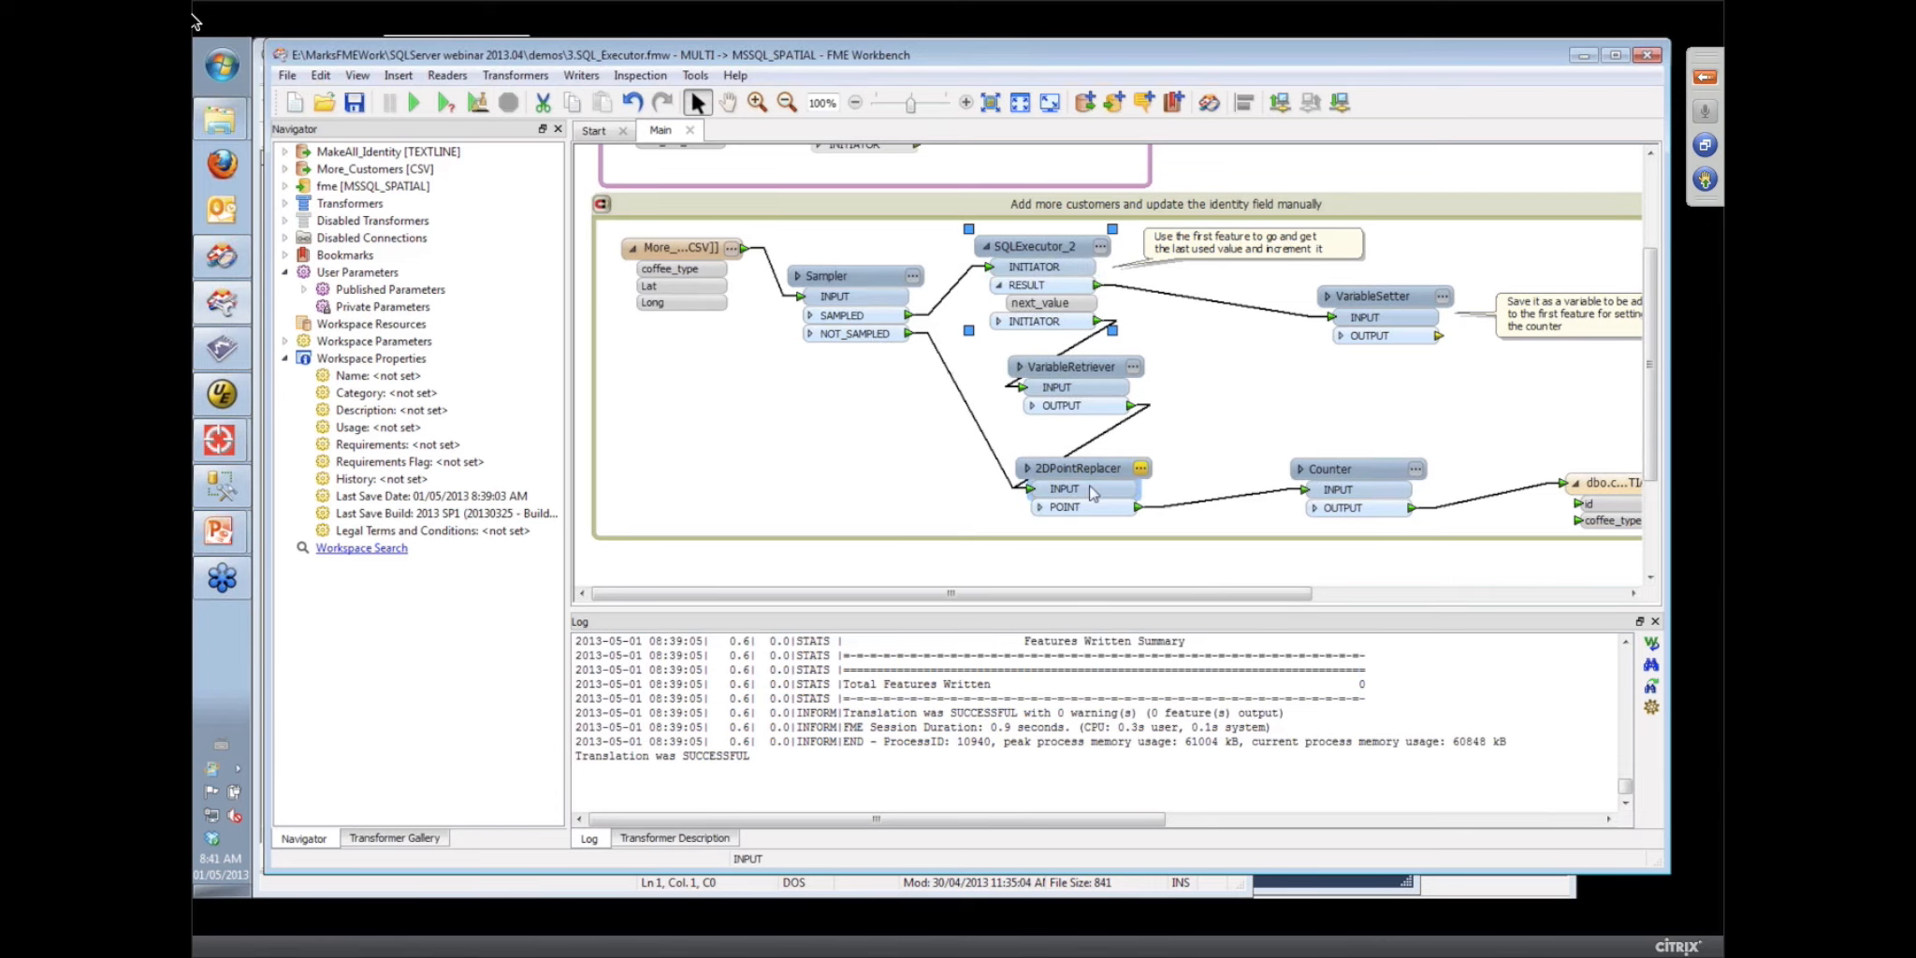
Review the variable name, value attribute and scope in the VariableSetter and VariableRetriever parameters
{"action": "left_click", "coordinate": [1443, 297]}
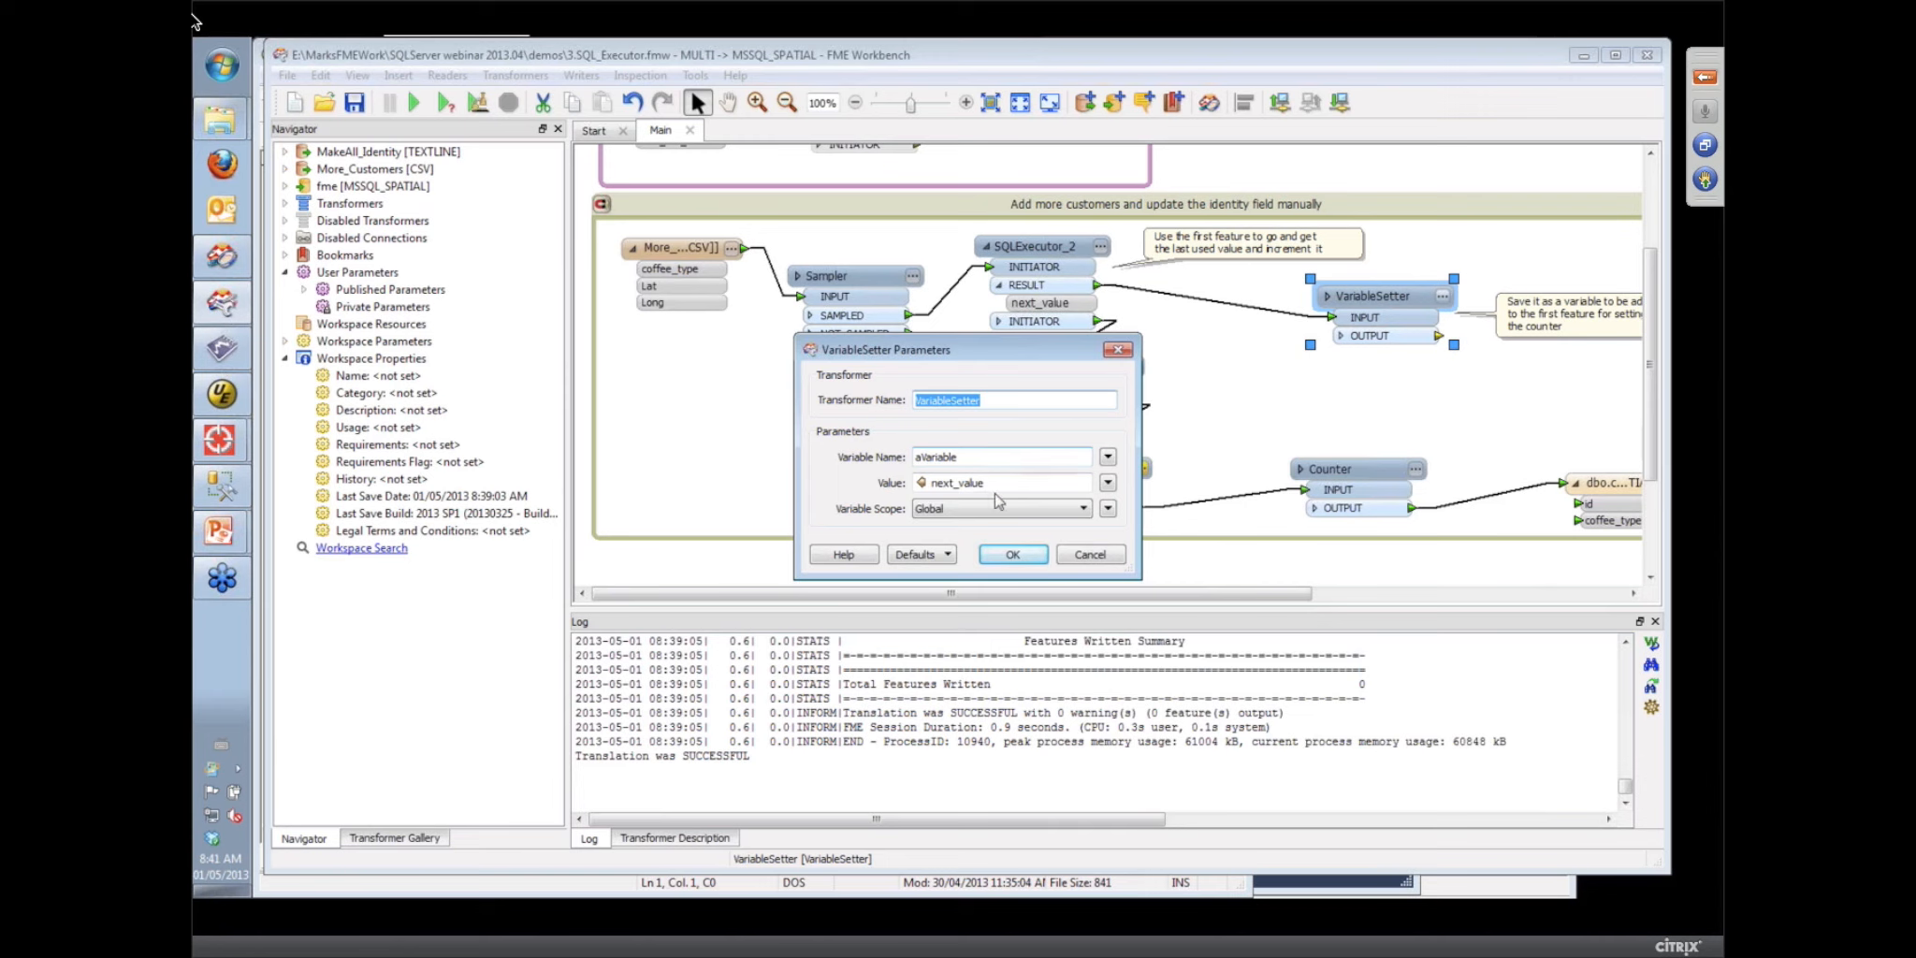
{"action": "left_click", "coordinate": [1013, 554]}
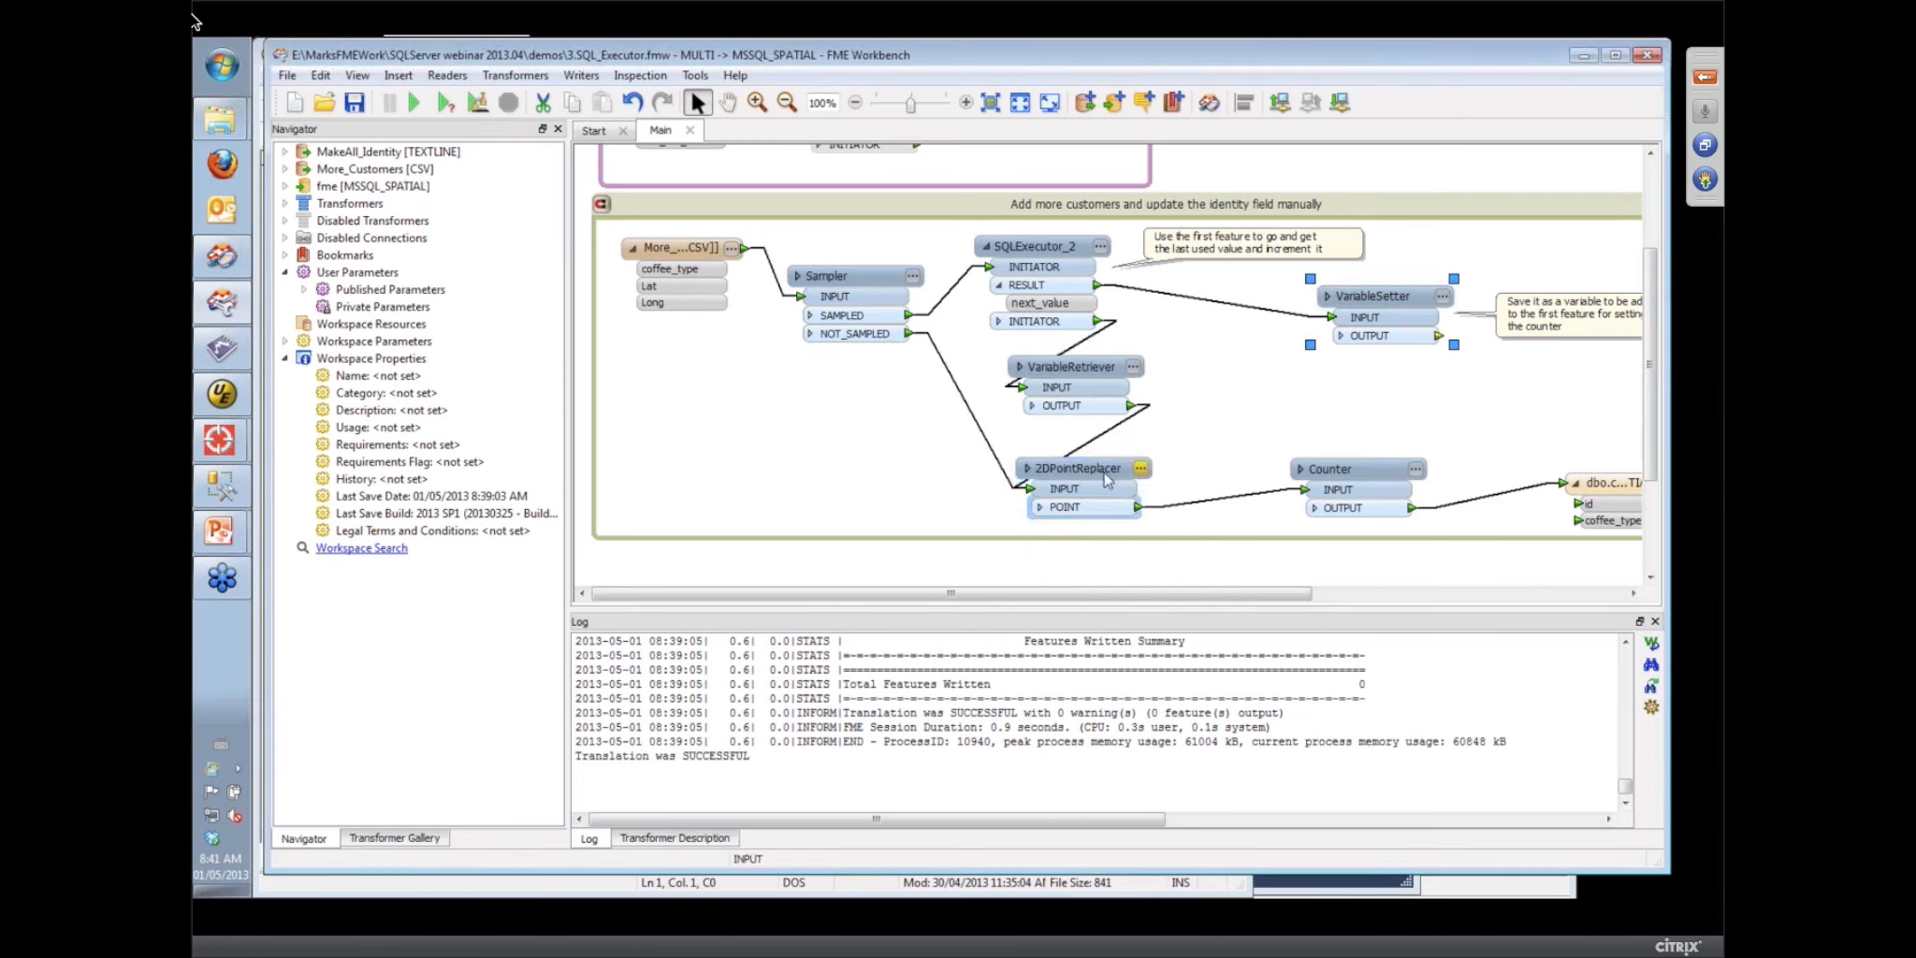
{"action": "left_click", "coordinate": [1134, 367]}
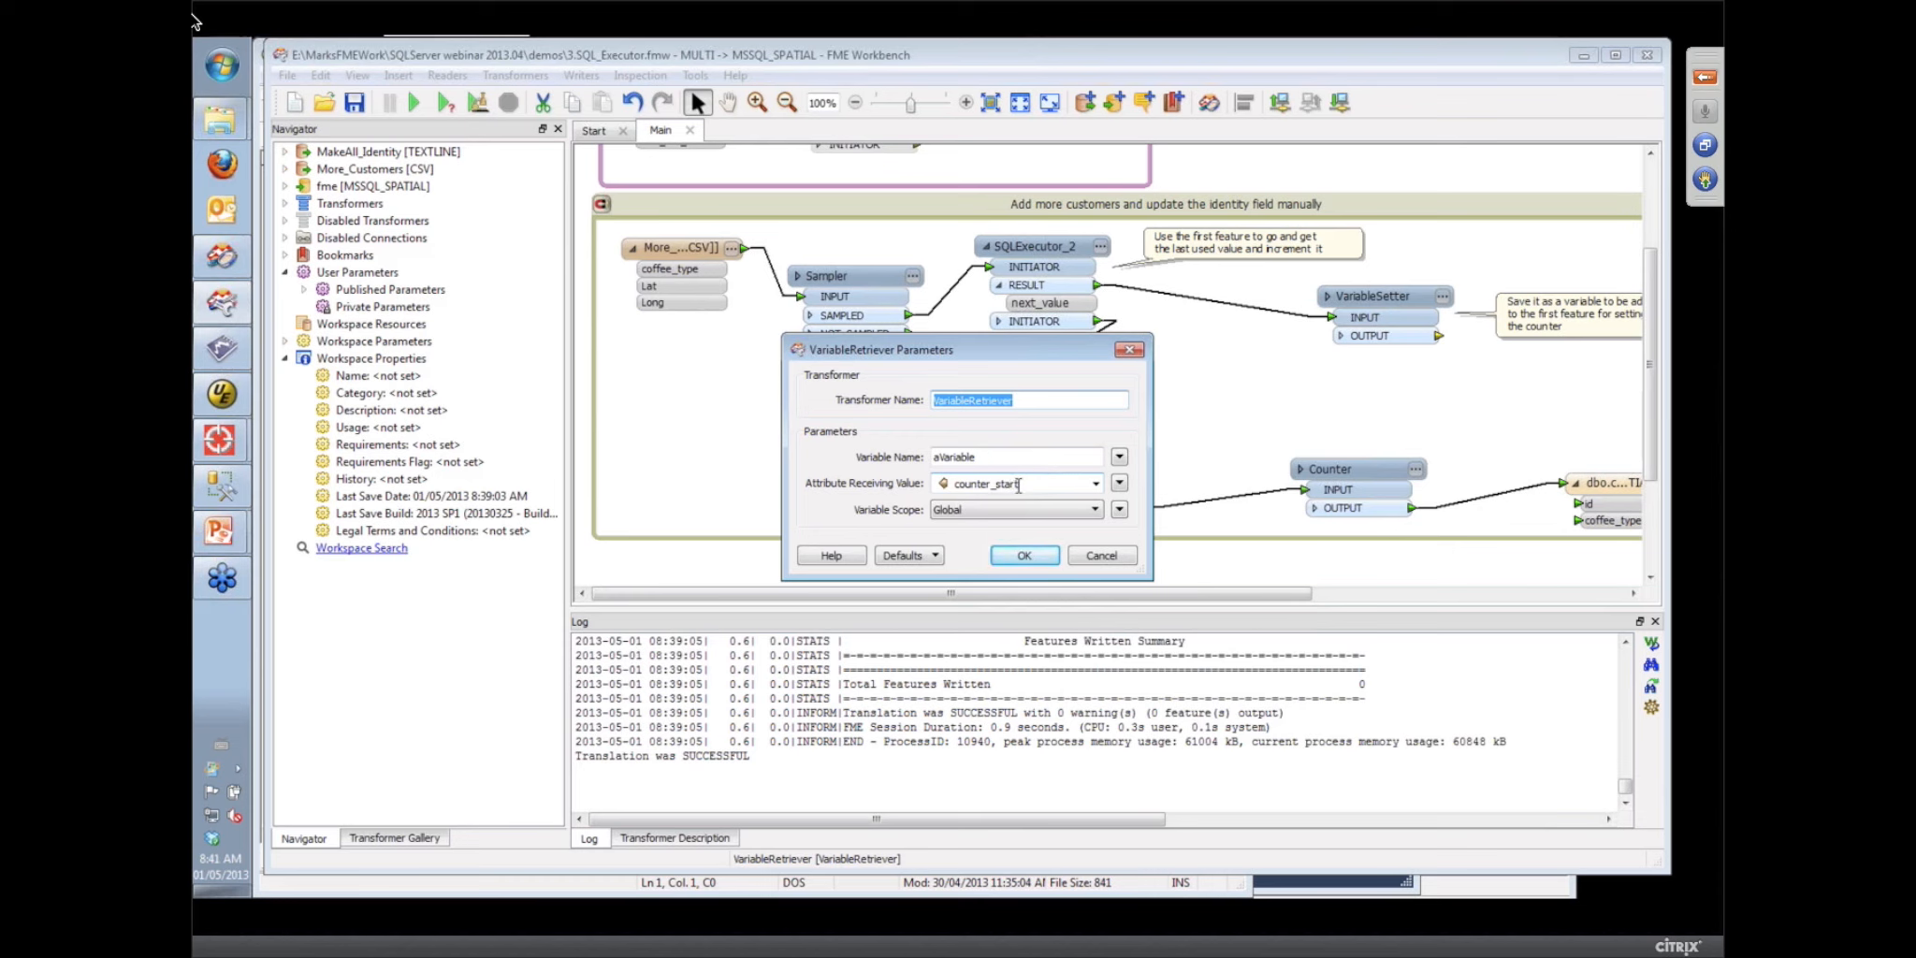
{"action": "left_click", "coordinate": [1093, 558]}
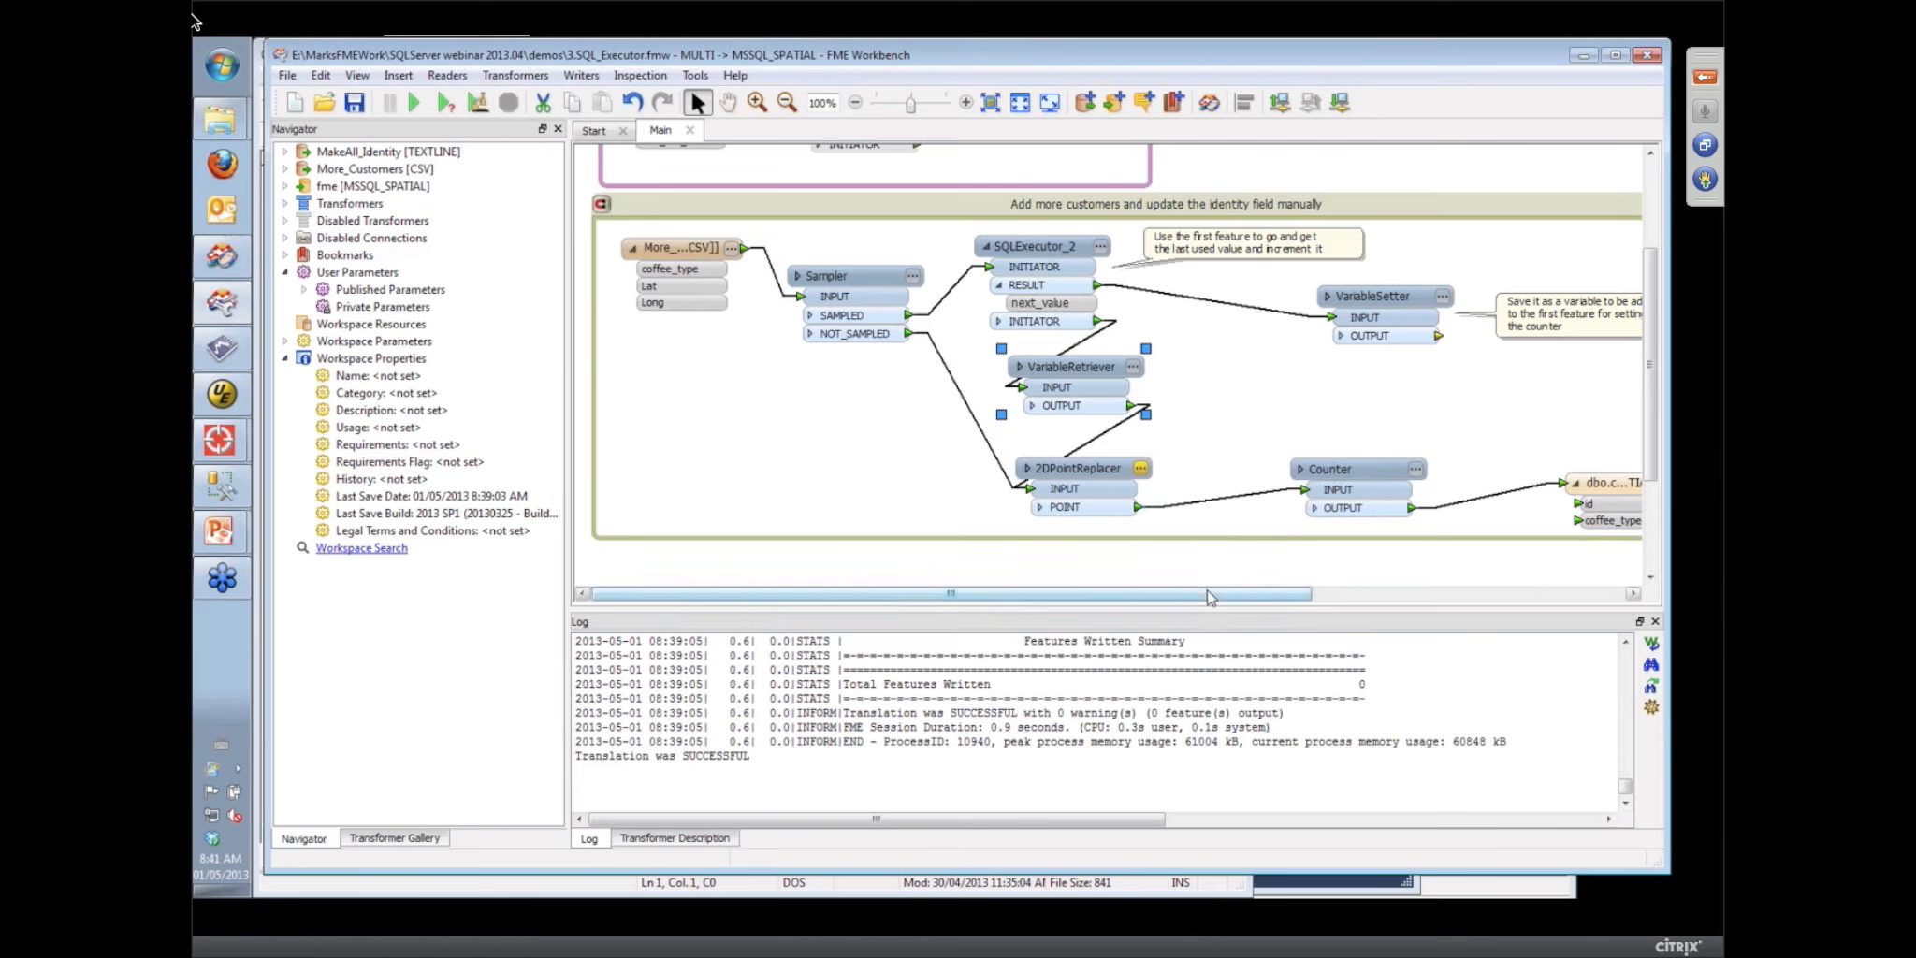
Review the customers writer's Insert Into Identity Column setting and the Counter's count start expression, leaving both unchanged
{"action": "left_click_drag", "start_coordinate": [1213, 592], "coordinate": [1363, 593]}
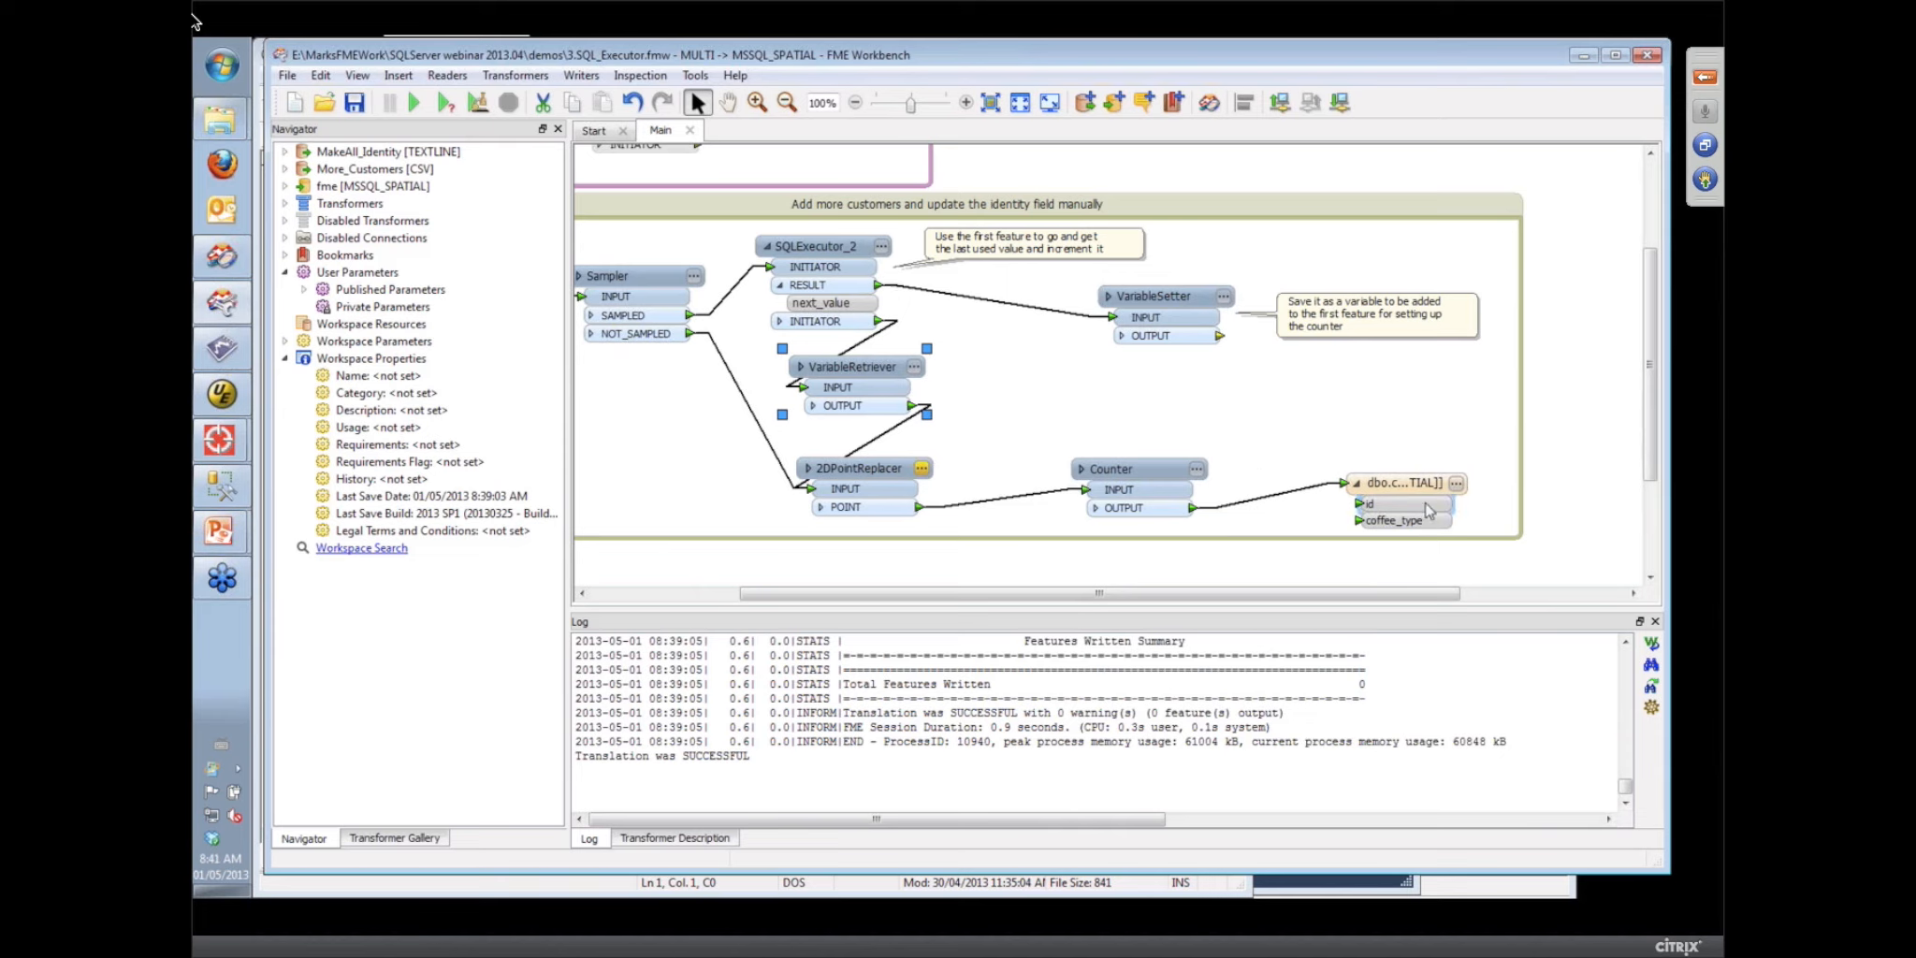
{"action": "left_click", "coordinate": [1456, 484]}
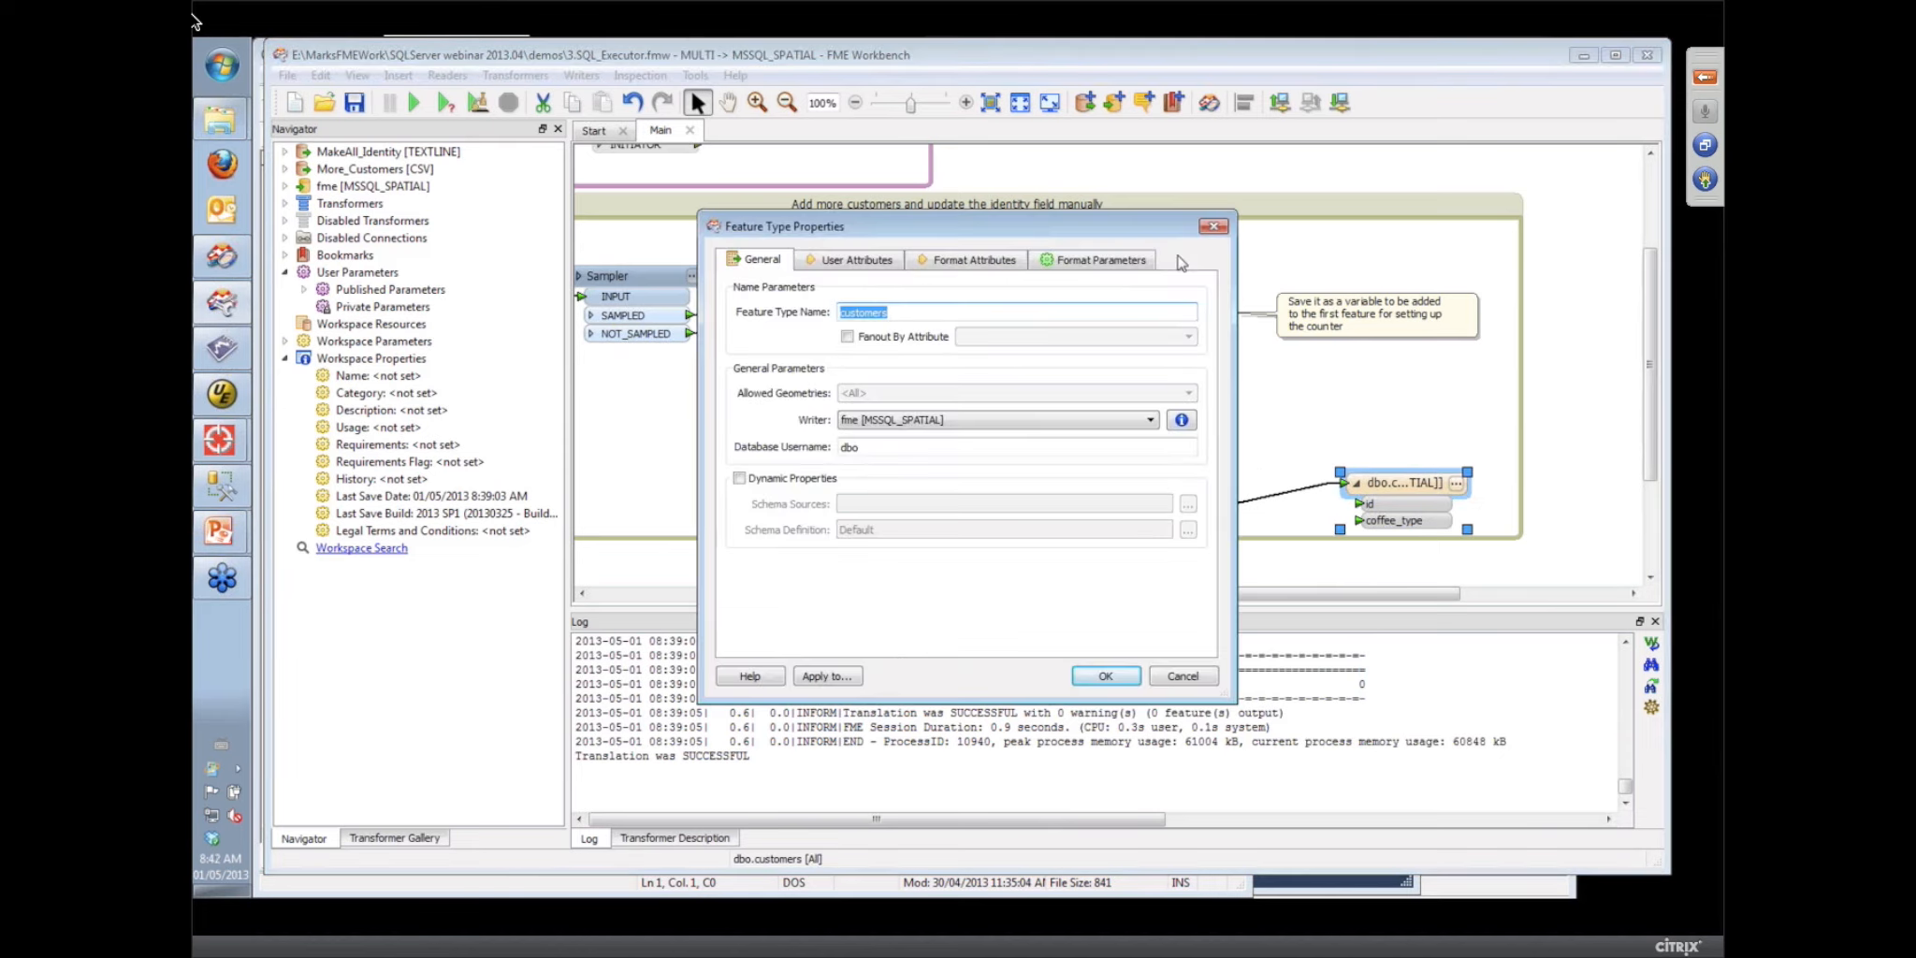
{"action": "left_click", "coordinate": [1123, 259]}
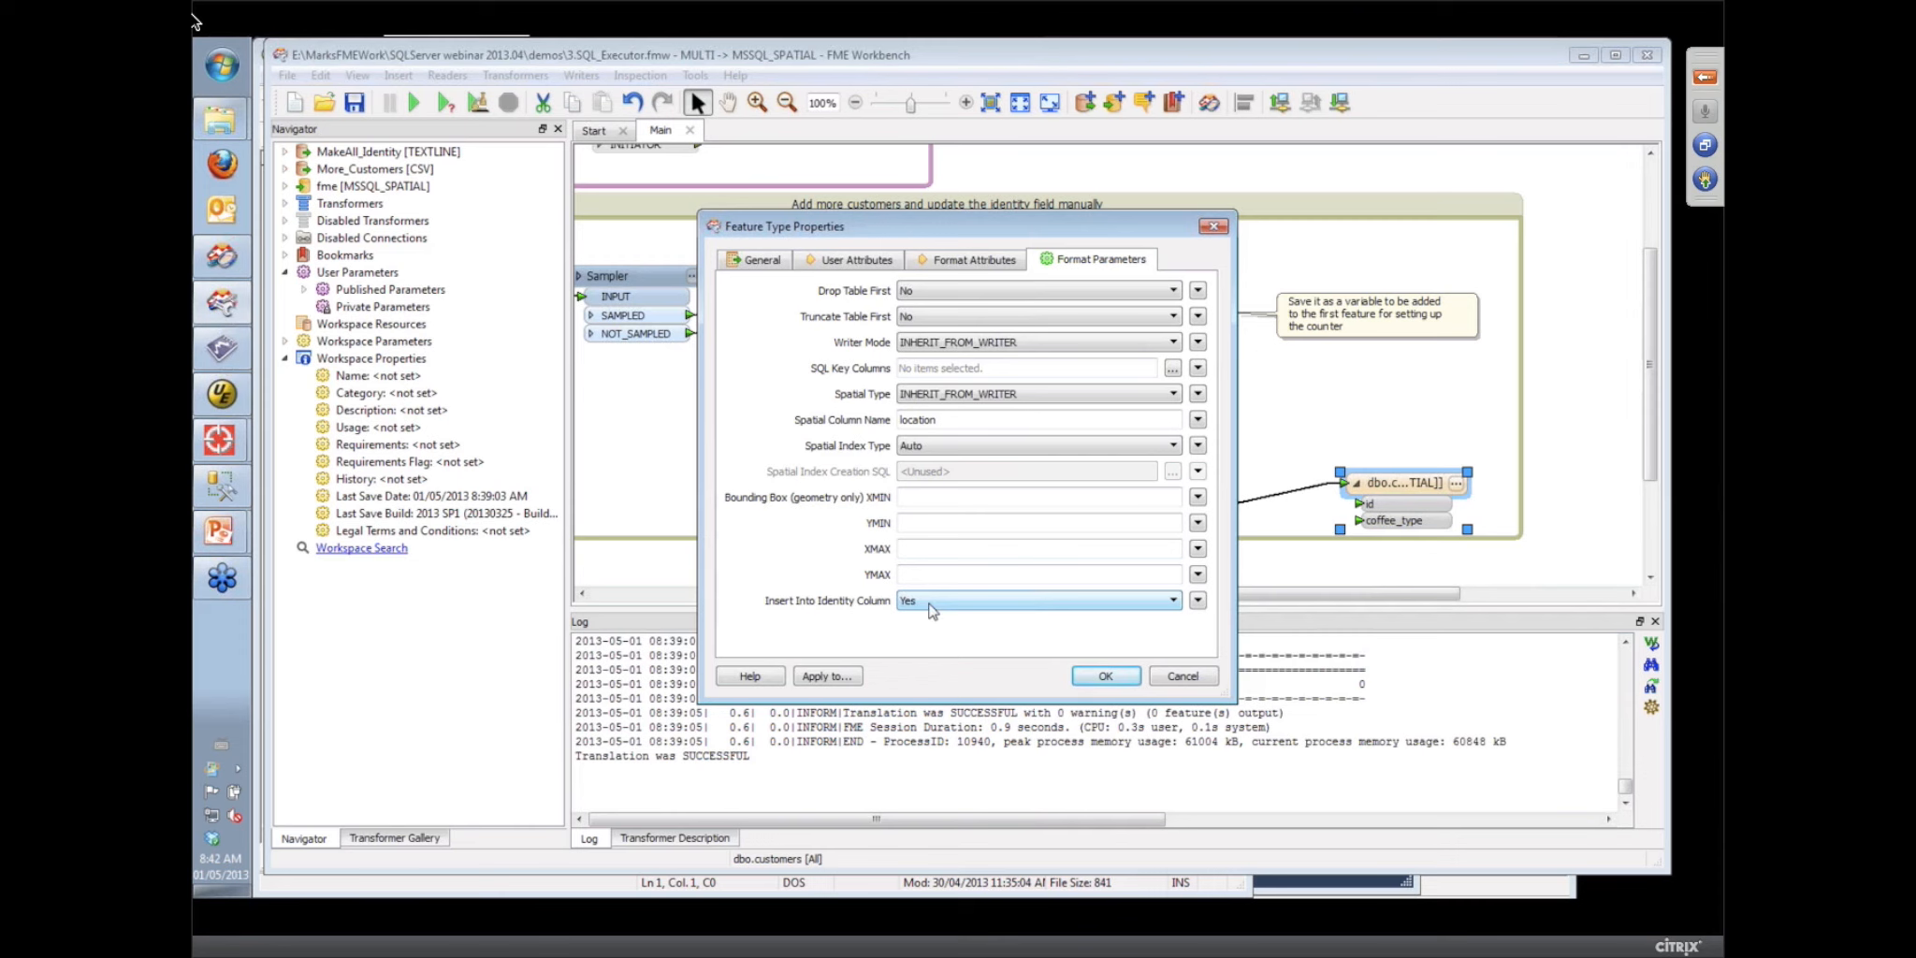
{"action": "left_click", "coordinate": [1180, 678]}
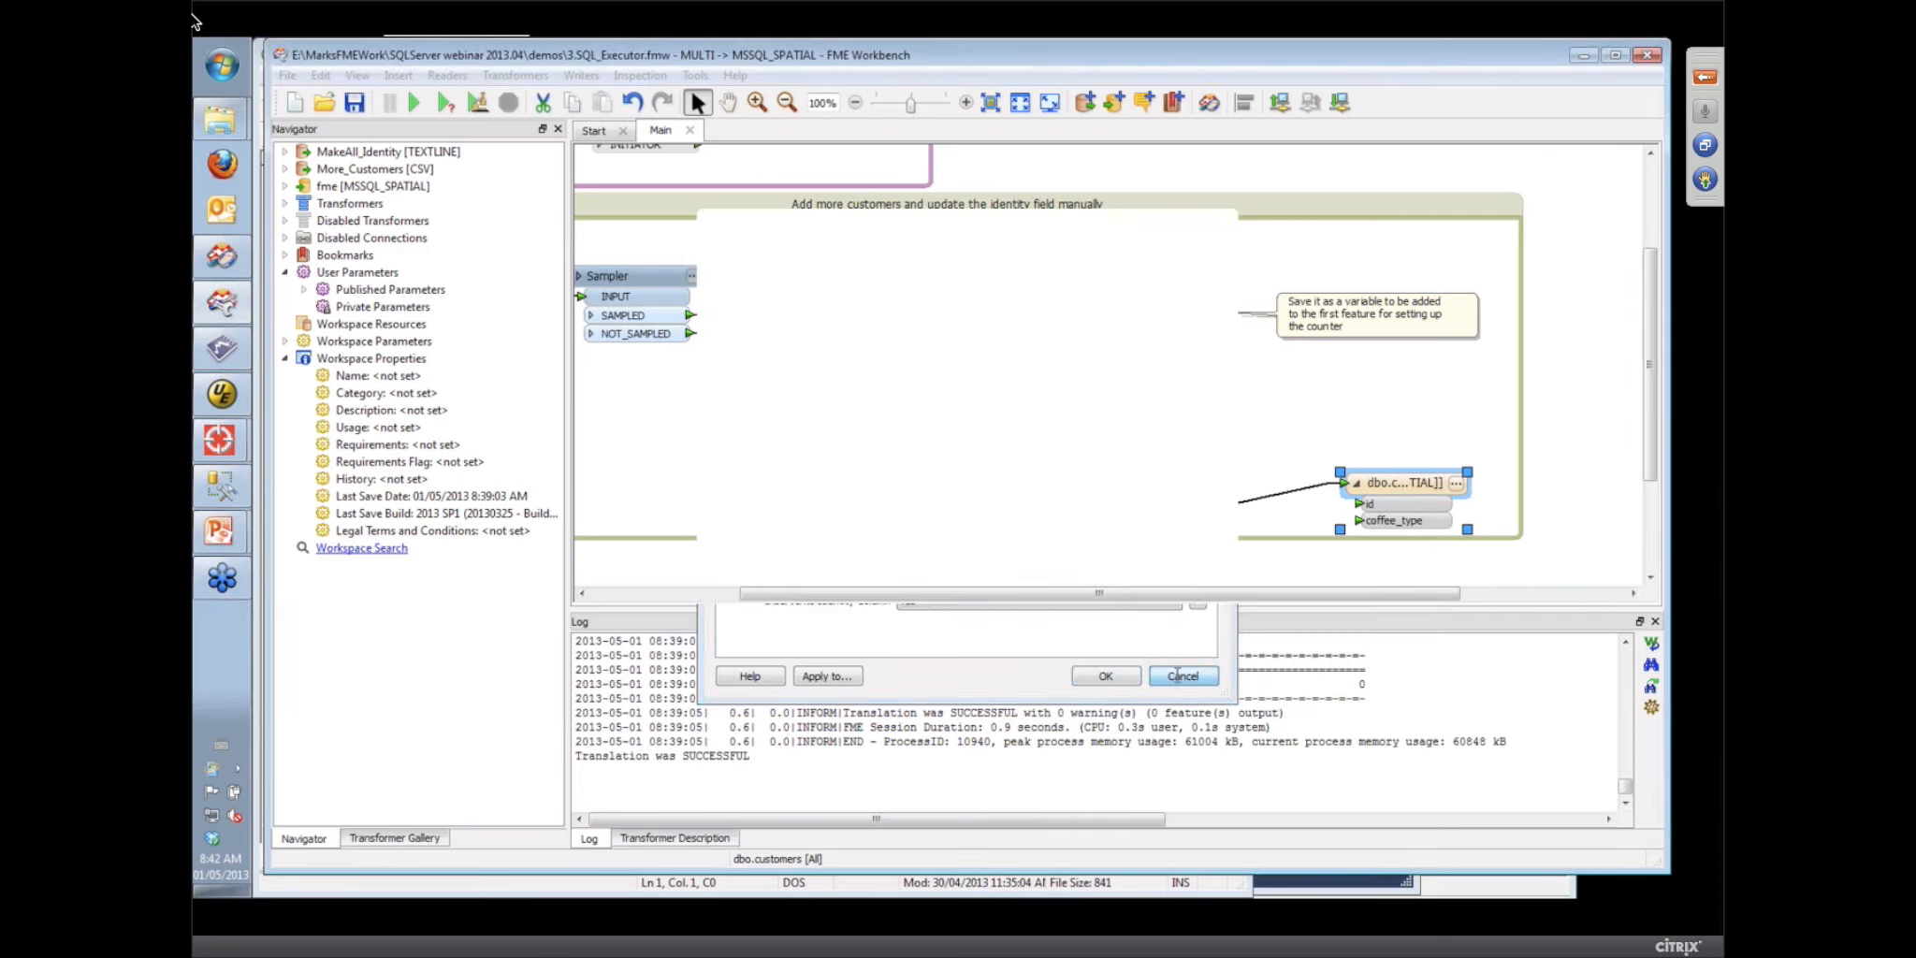
{"action": "left_click", "coordinate": [1197, 468]}
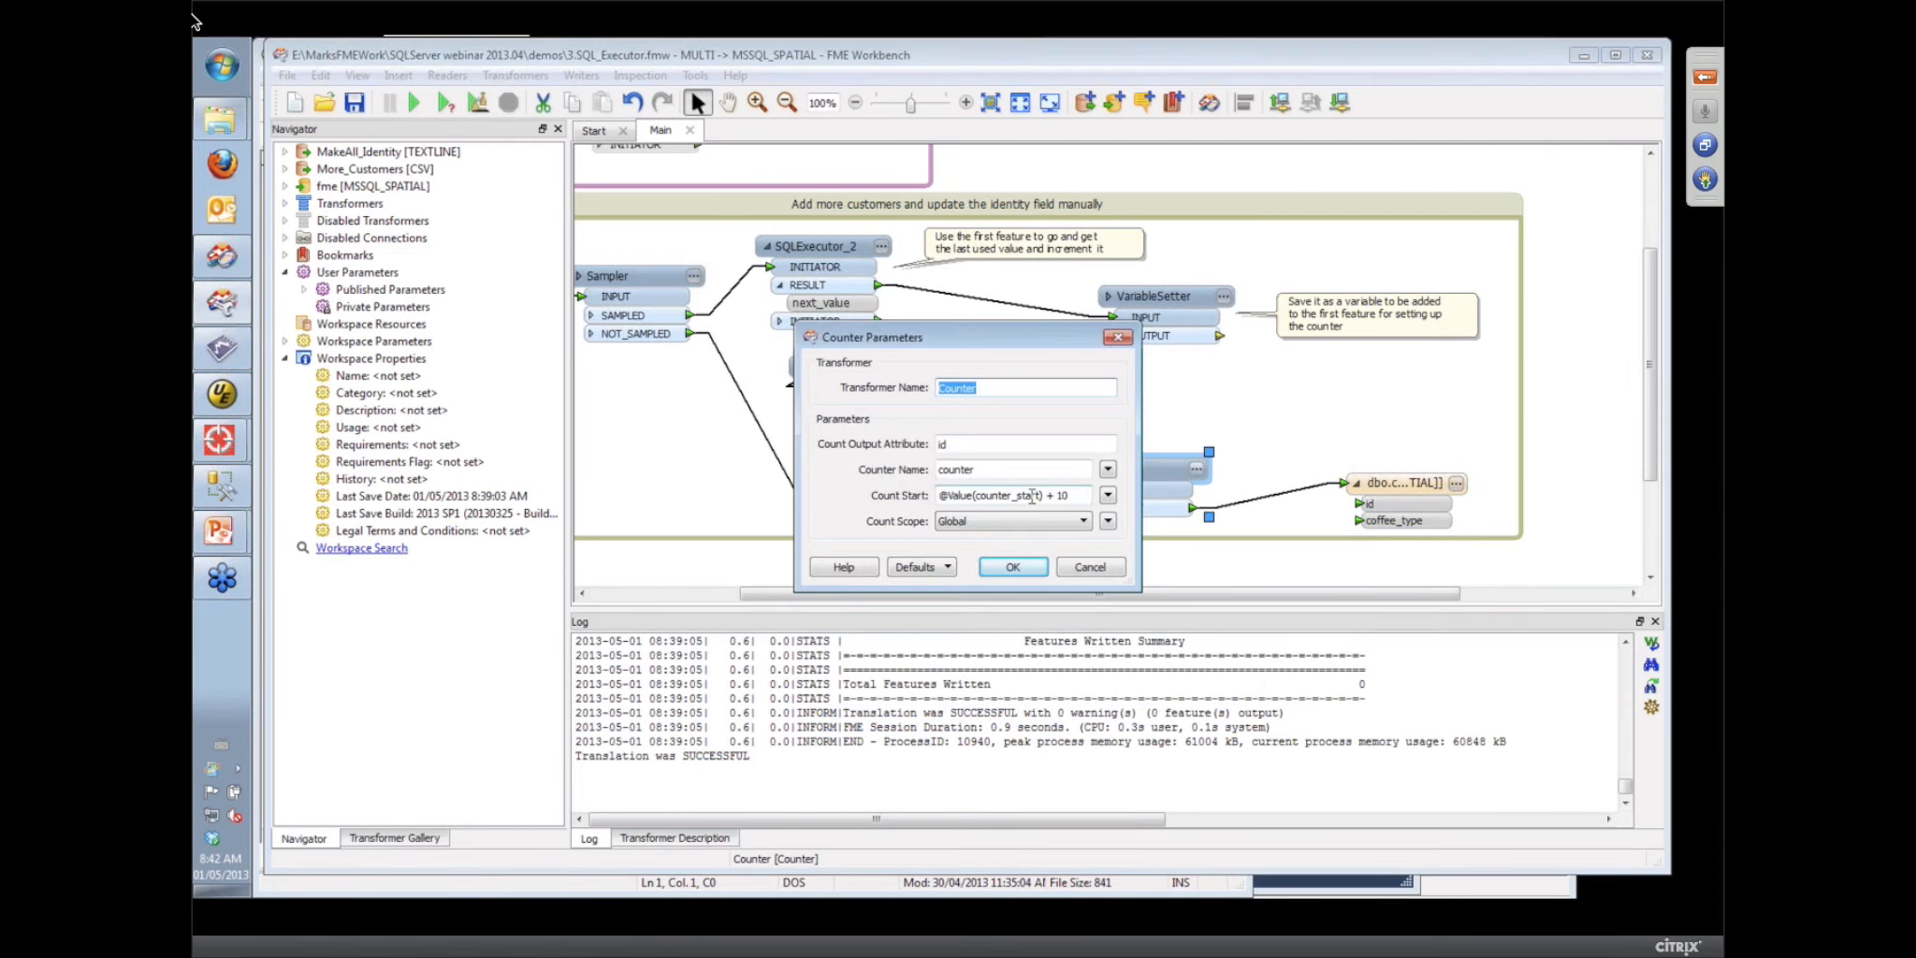
{"action": "left_click", "coordinate": [1091, 568]}
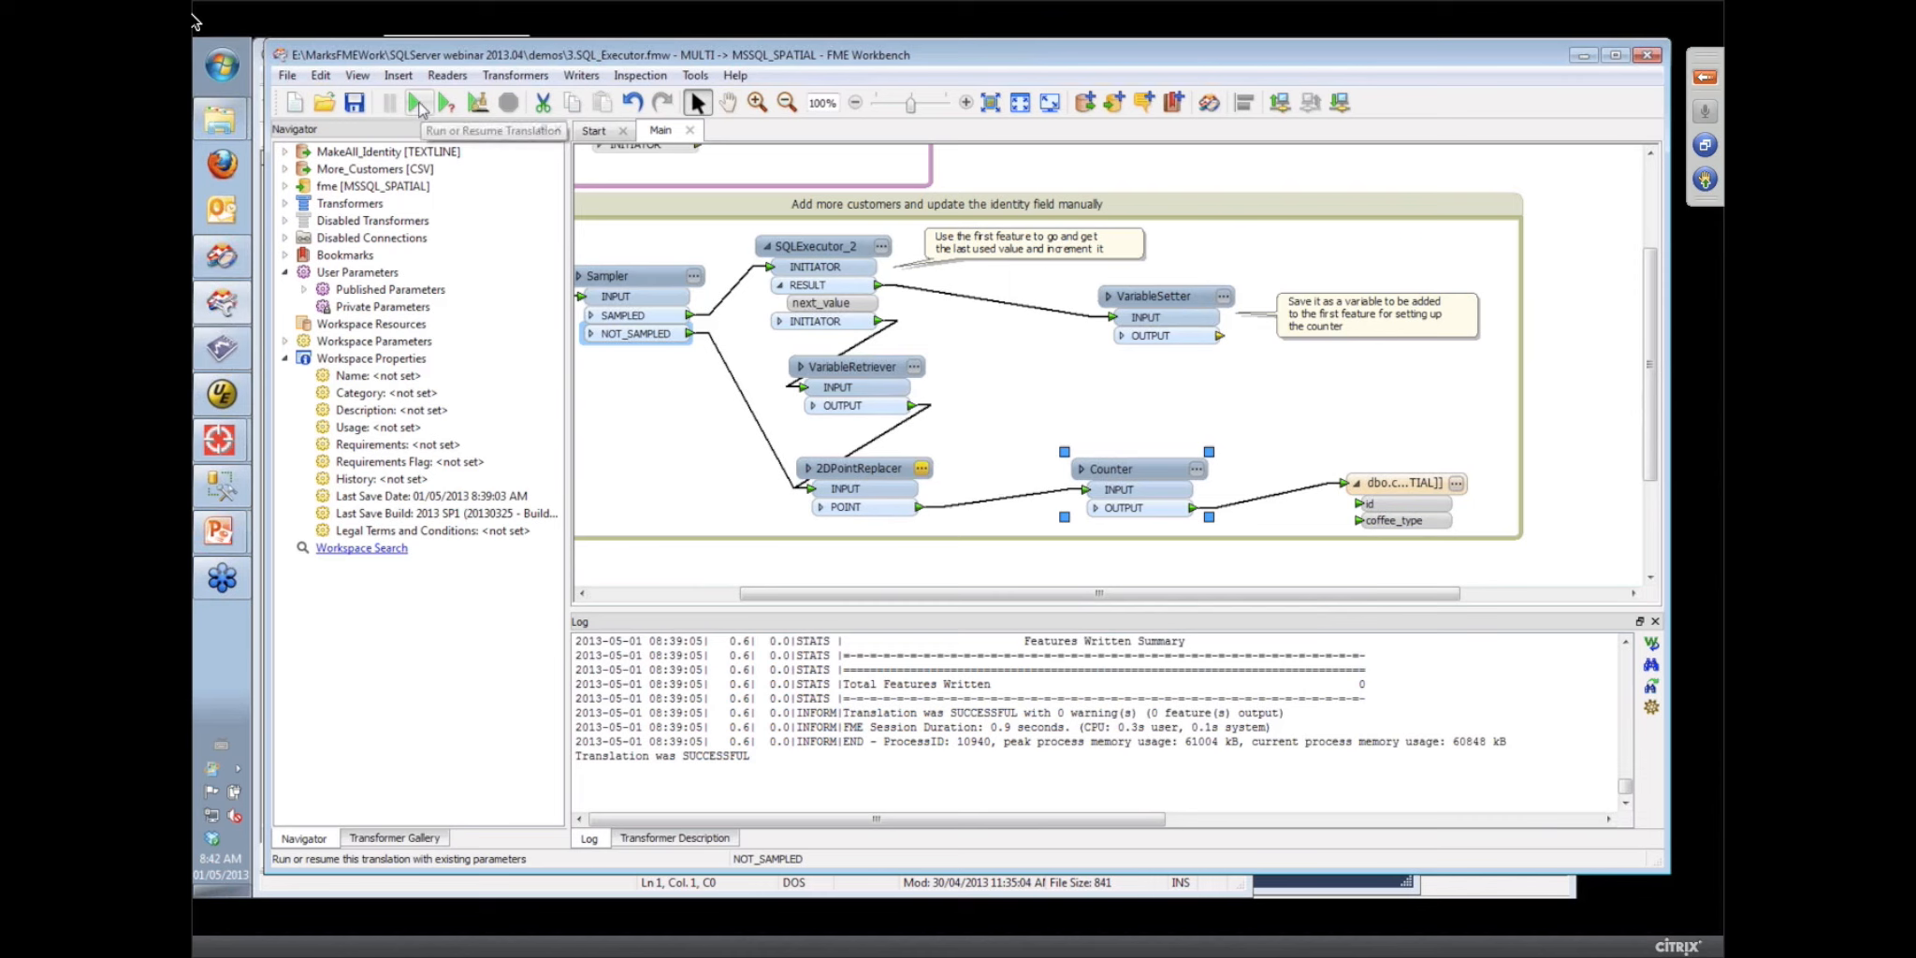
Run the translation, and re-execute the customers query in SQL Server Management Studio after refreshing the FME database's tables
{"action": "left_click", "coordinate": [418, 107]}
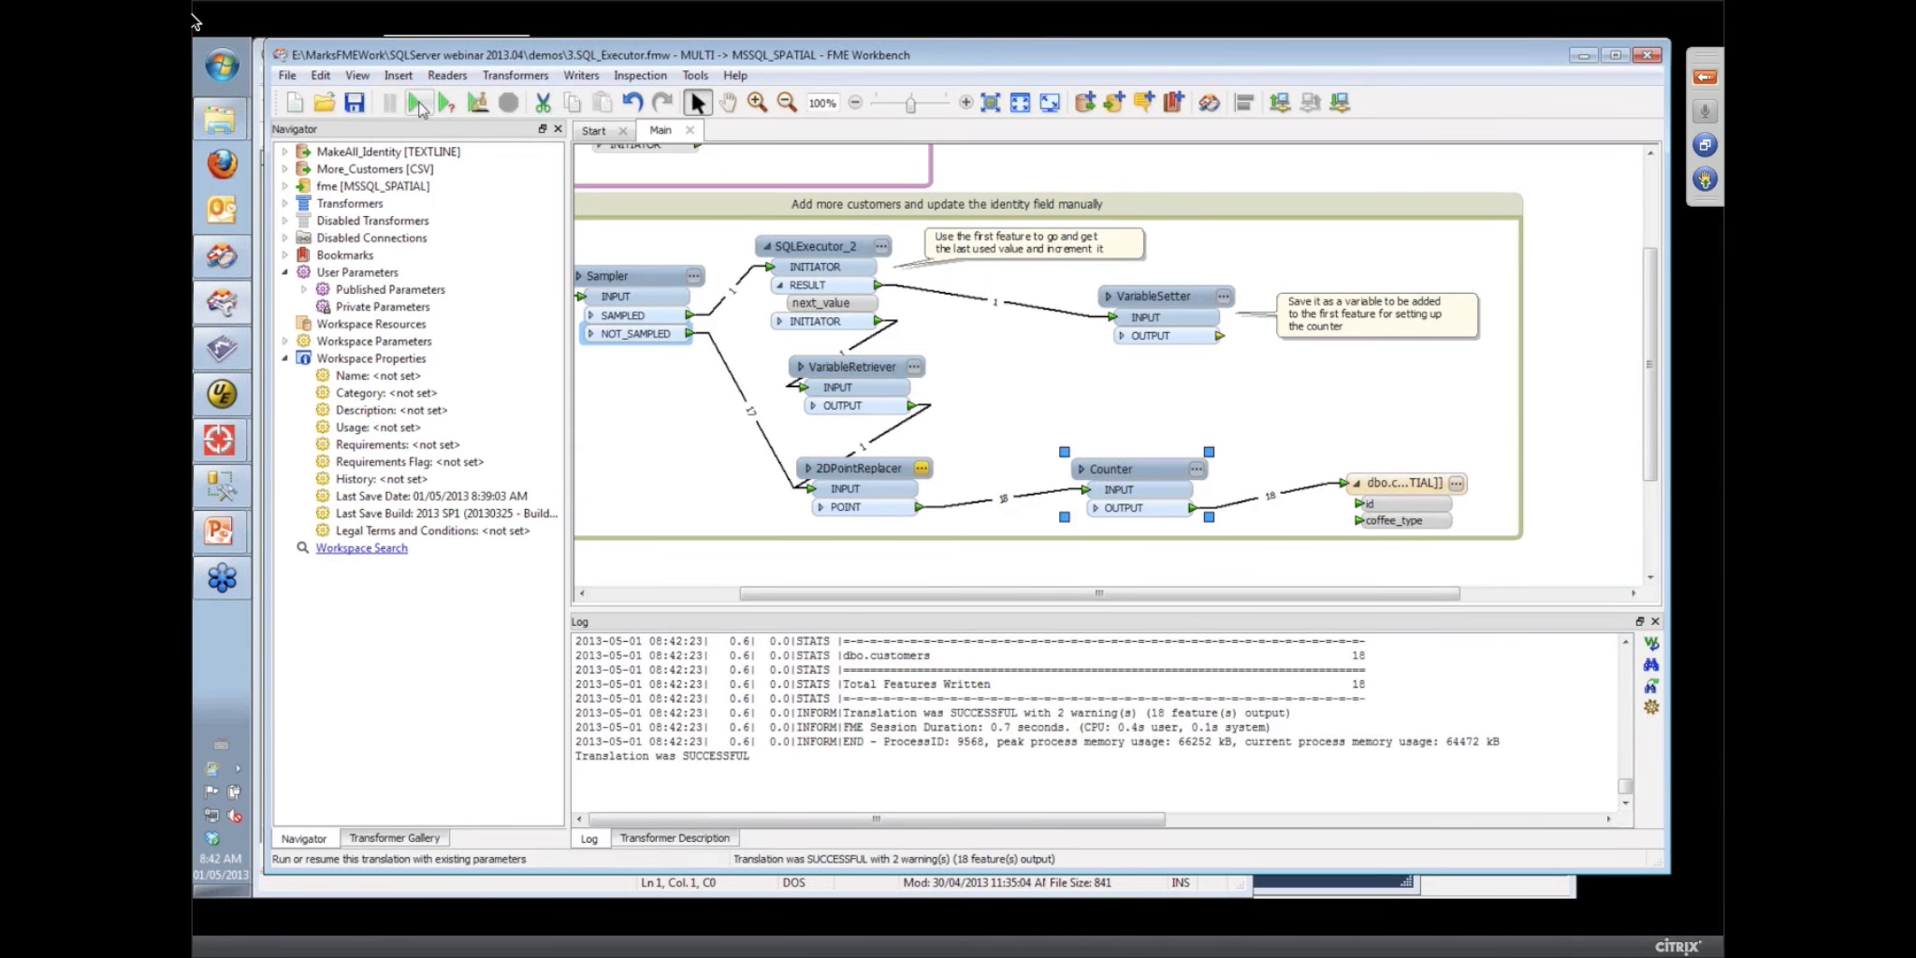
{"action": "left_click", "coordinate": [225, 486]}
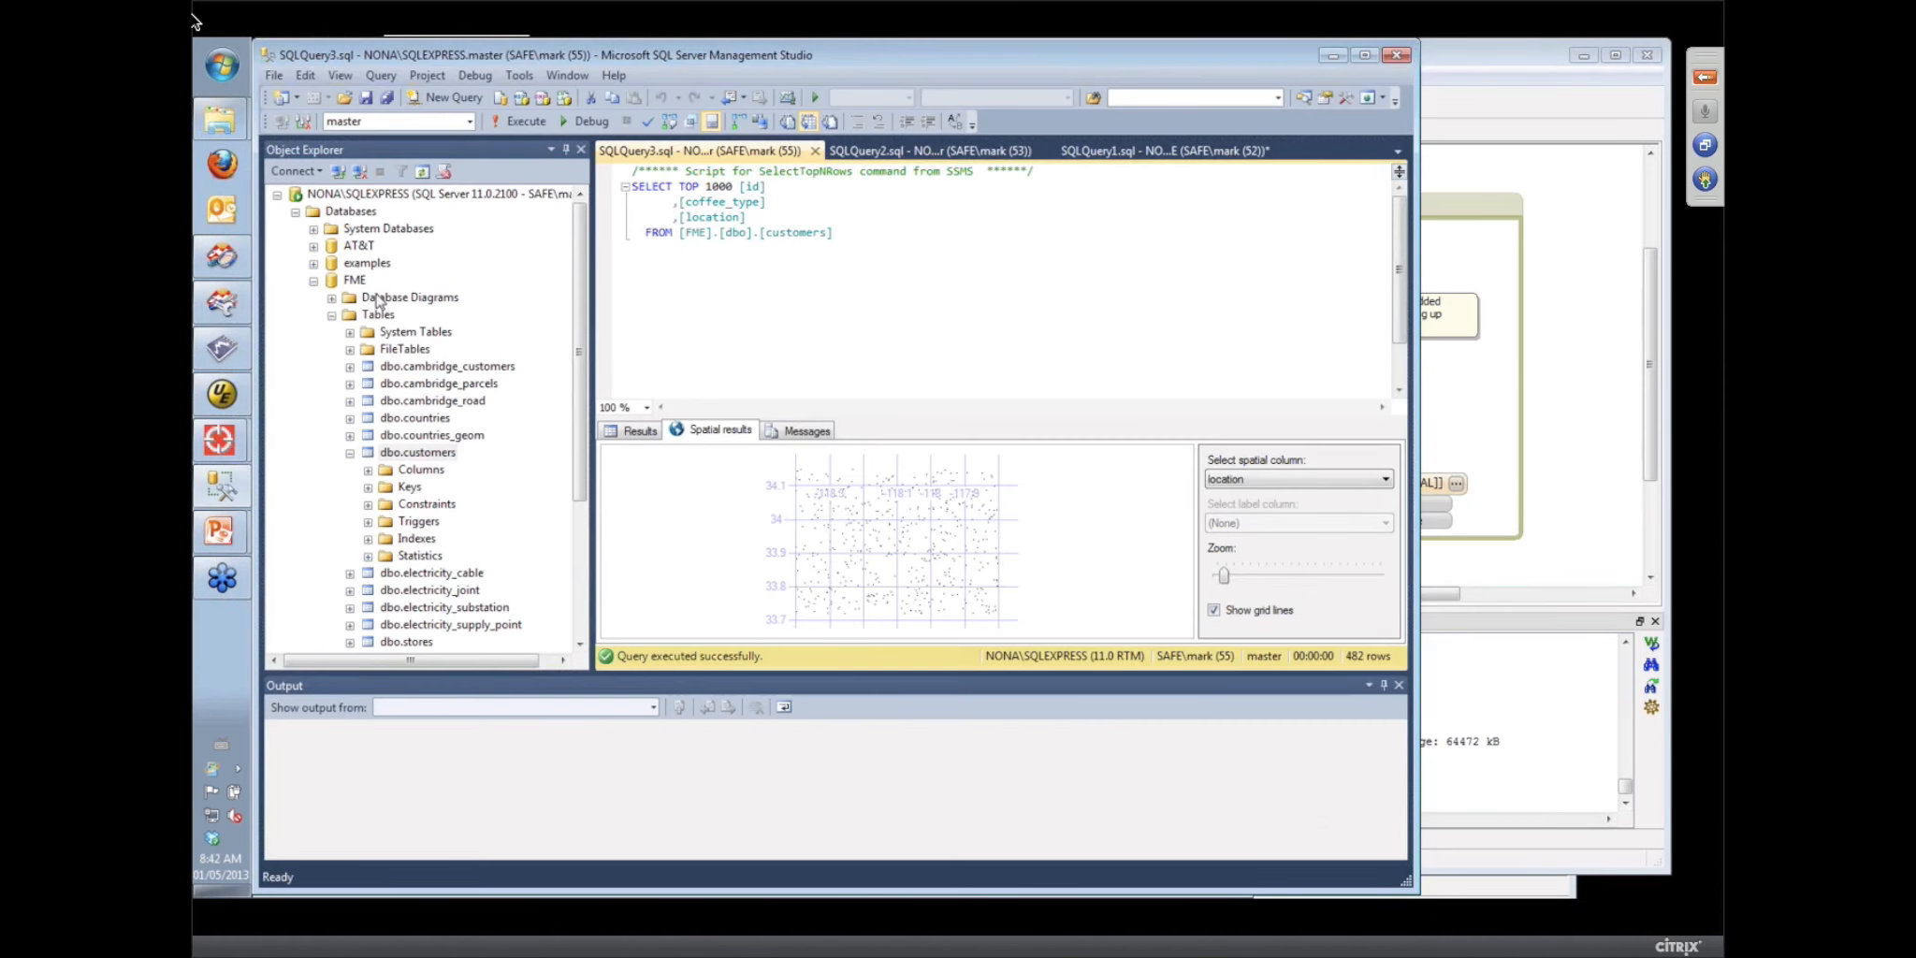
{"action": "right_click", "coordinate": [382, 319]}
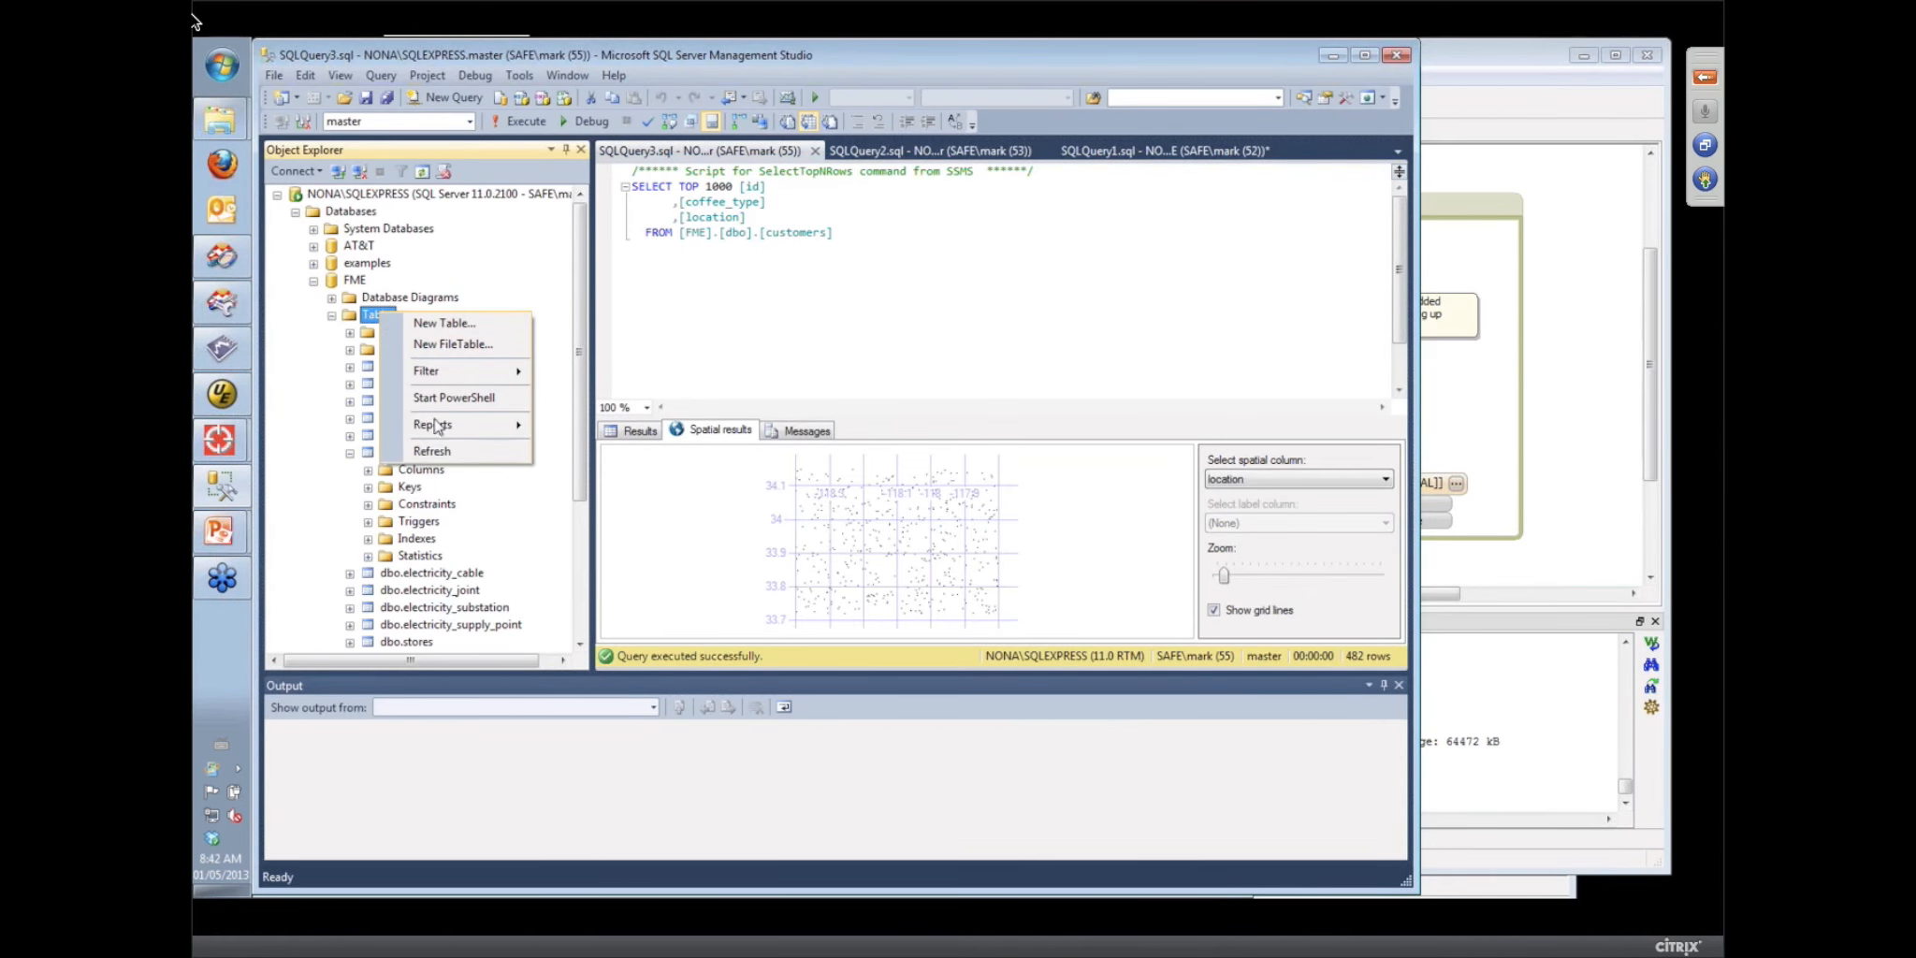
{"action": "left_click", "coordinate": [433, 452]}
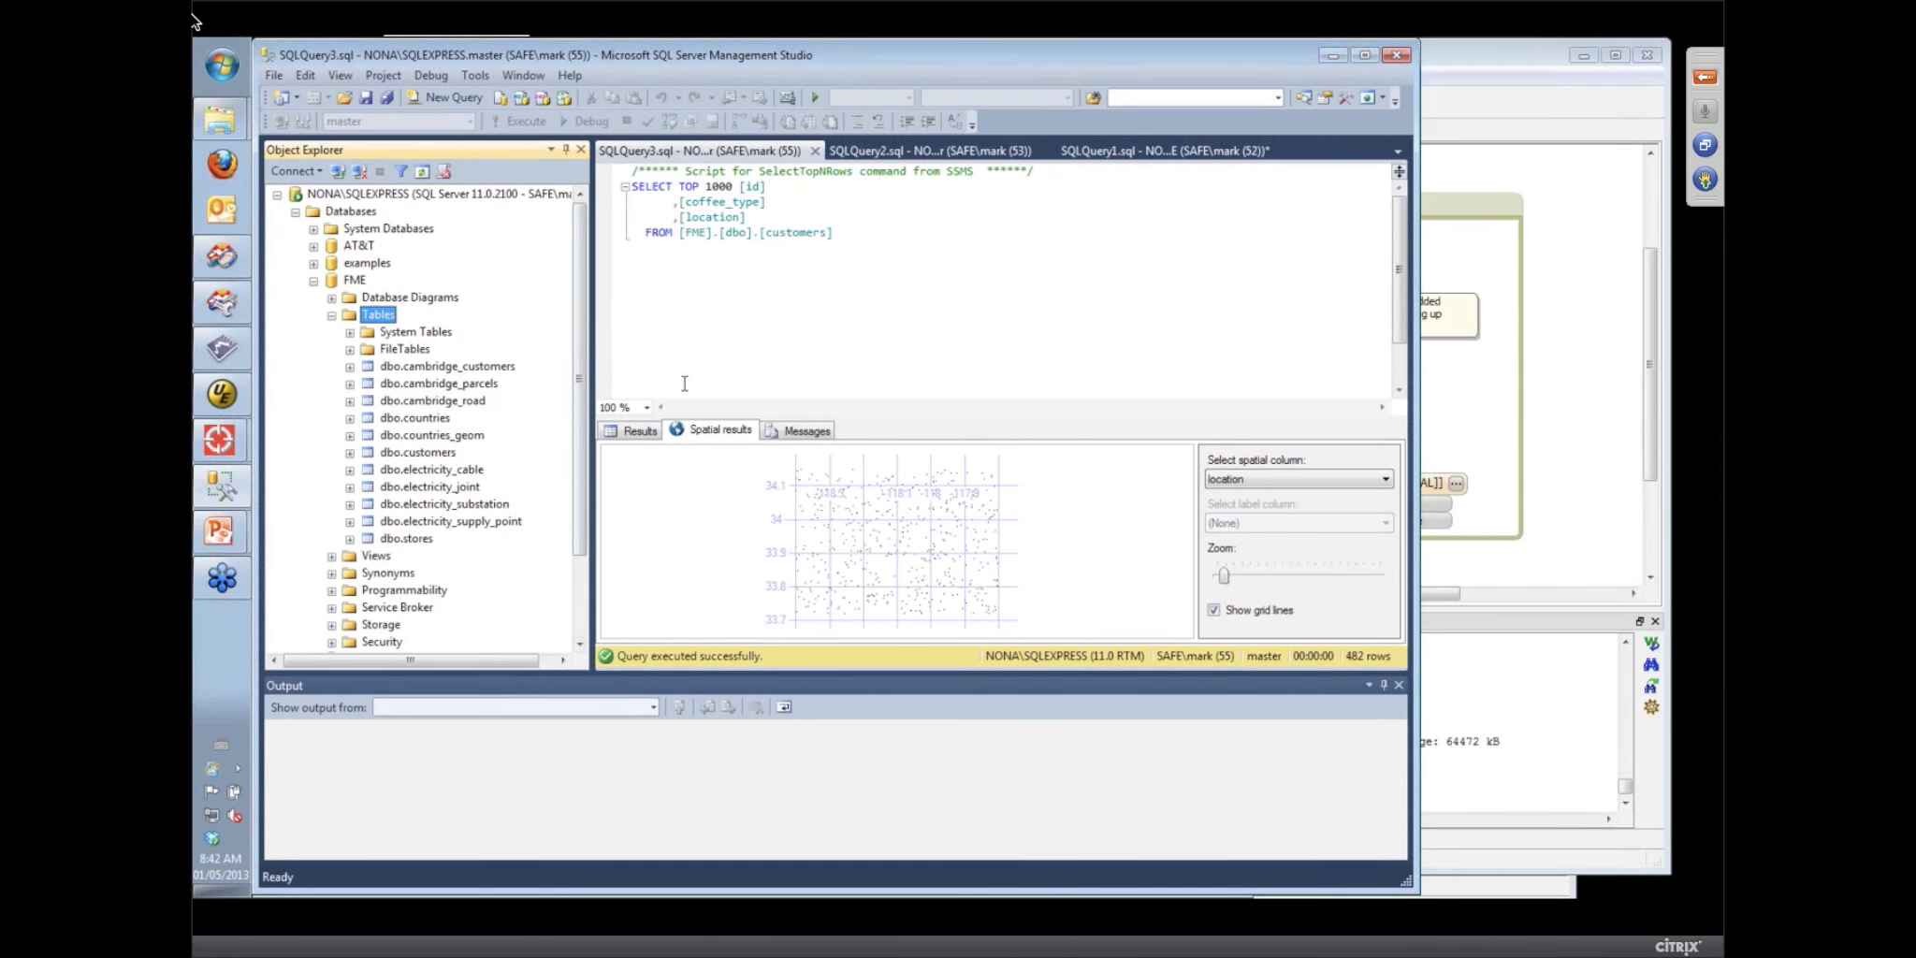
{"action": "left_click", "coordinate": [847, 236]}
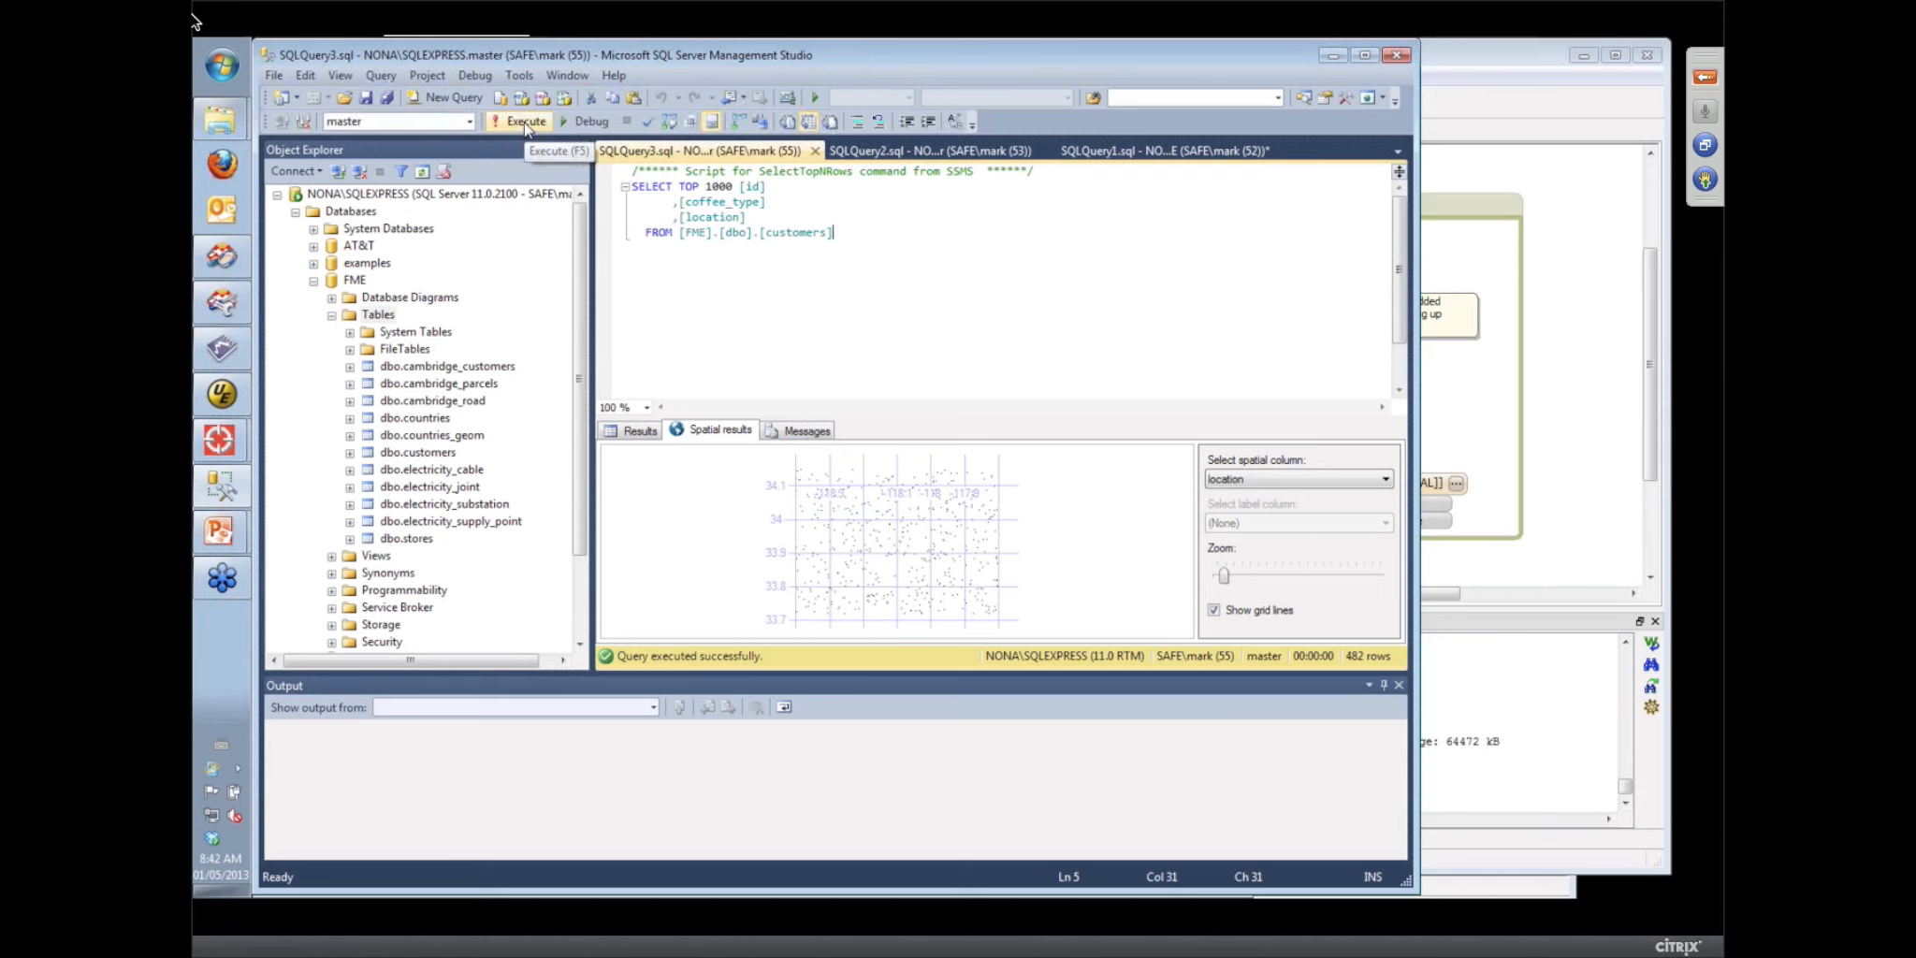
{"action": "left_click", "coordinate": [520, 121]}
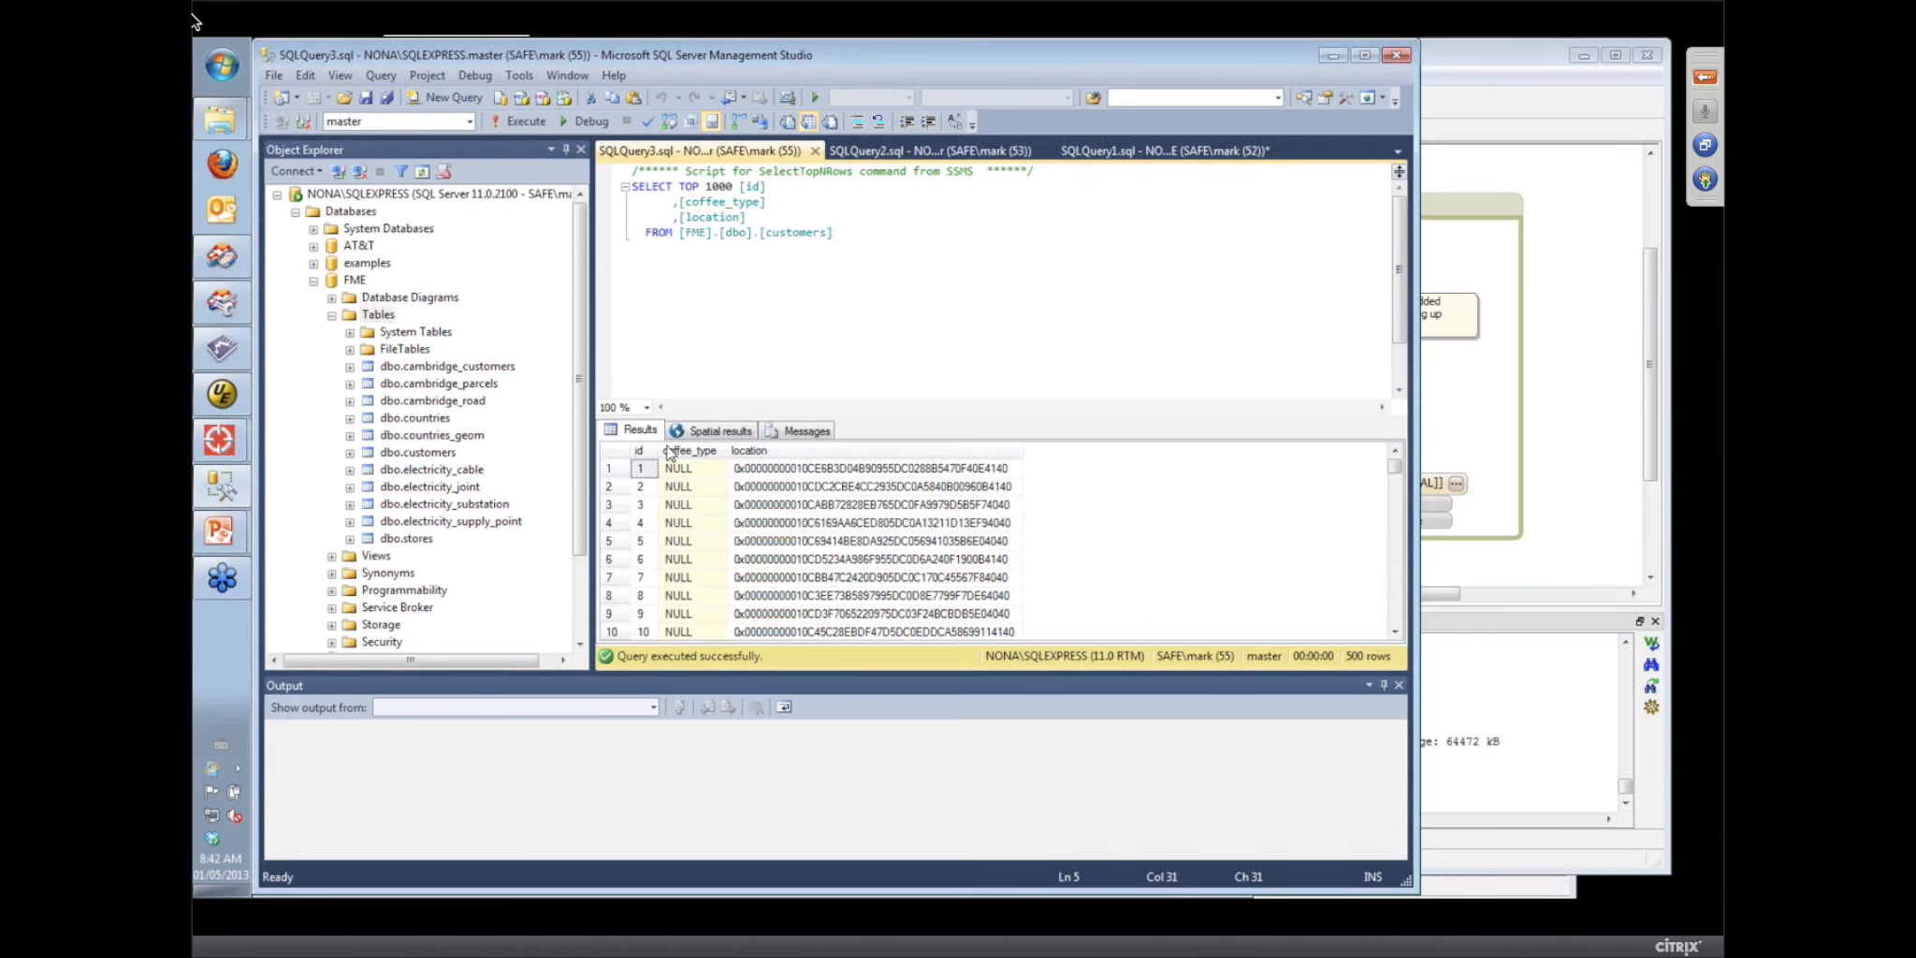
Widen the id column in the query results and examine the ids and coffee types of the newly added customers
{"action": "left_click_drag", "start_coordinate": [661, 451], "coordinate": [750, 453]}
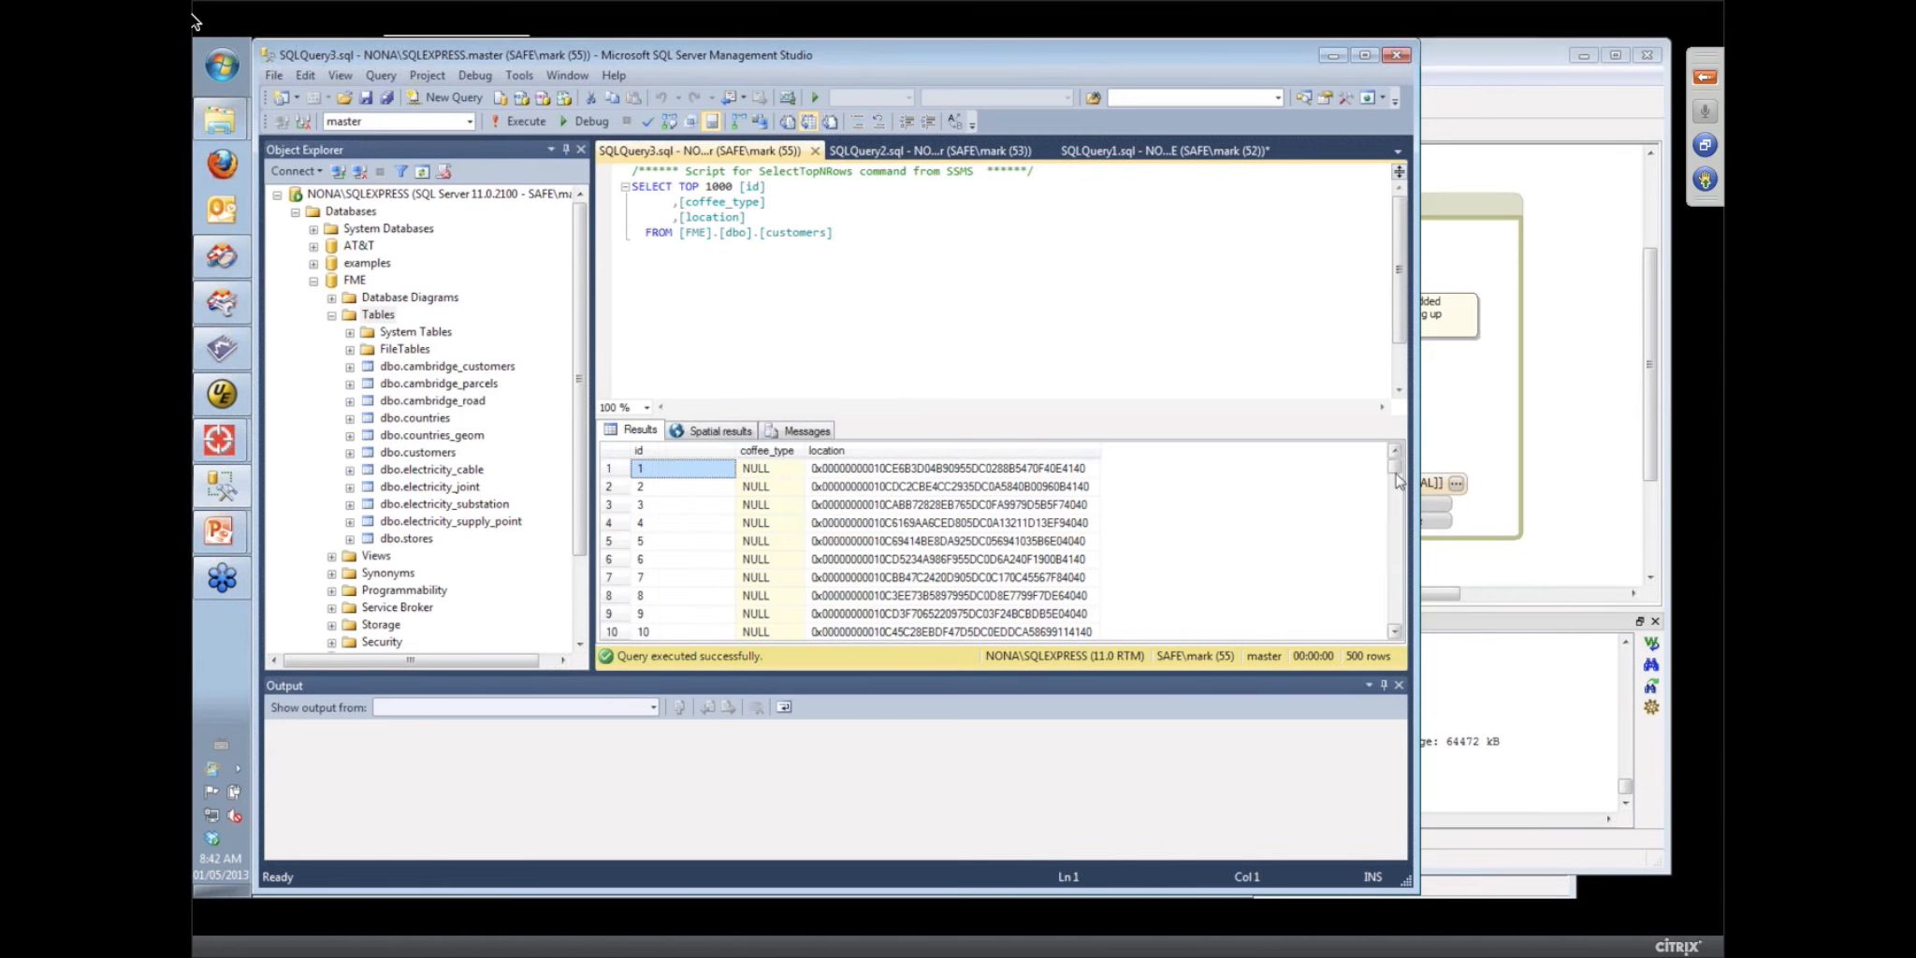
{"action": "left_click_drag", "start_coordinate": [1394, 465], "coordinate": [1382, 637]}
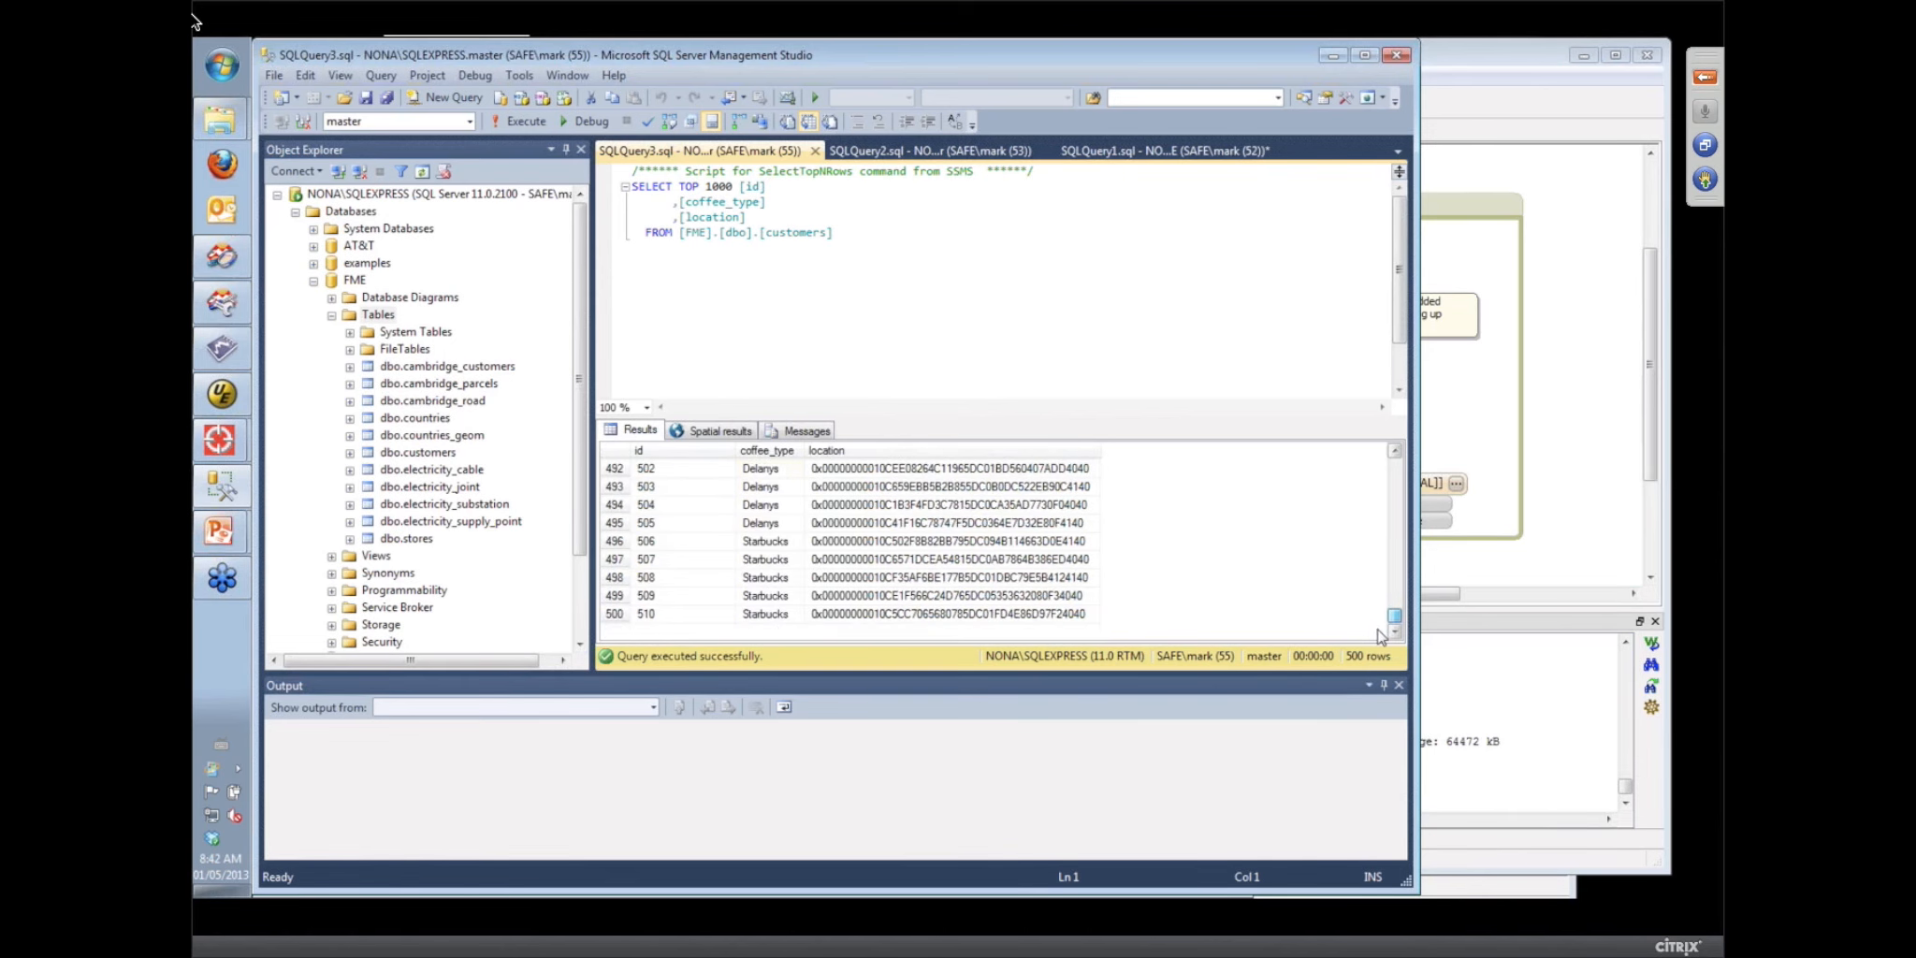
{"action": "scroll", "coordinate": [1382, 626], "scroll_direction": "up", "scroll_amount": 1}
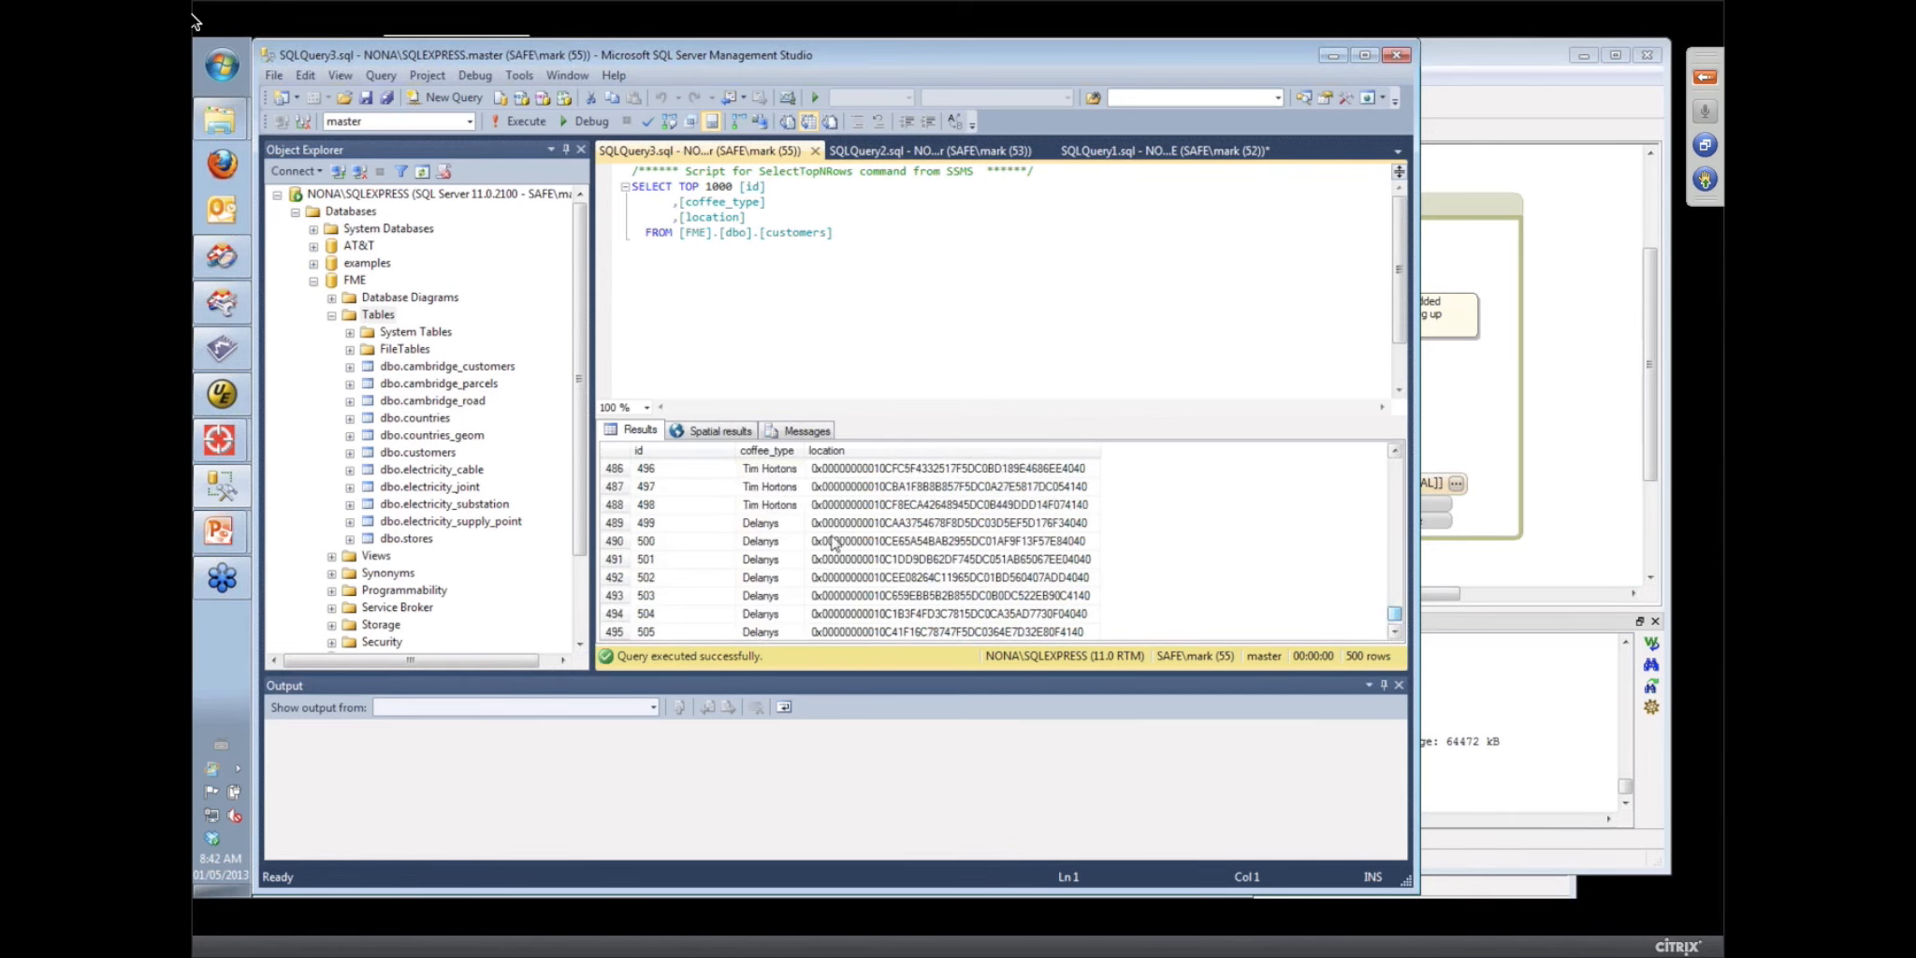
{"action": "scroll", "coordinate": [822, 528], "scroll_direction": "up", "scroll_amount": 2}
{"action": "scroll", "coordinate": [821, 529], "scroll_direction": "up", "scroll_amount": 2}
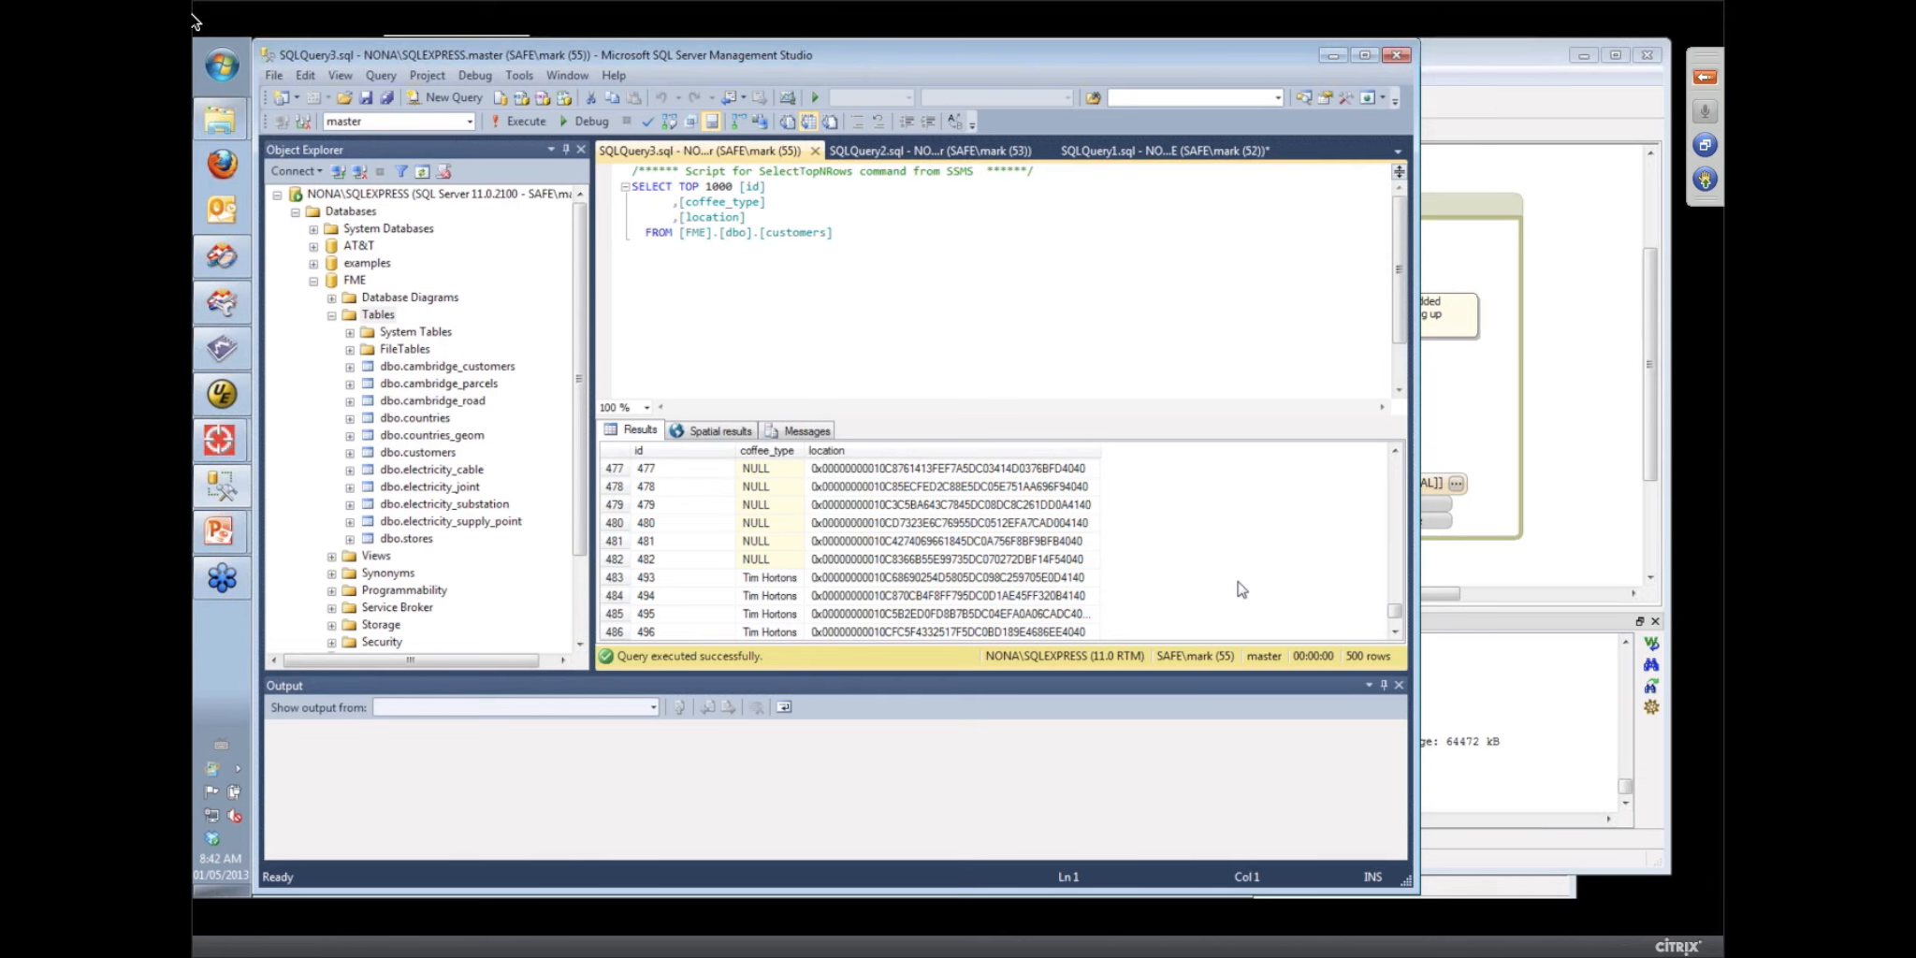
Return to FME Workbench and switch to the running PowerPoint slide show of FME and SQLServer_v3.ppt
{"action": "left_click", "coordinate": [1651, 379]}
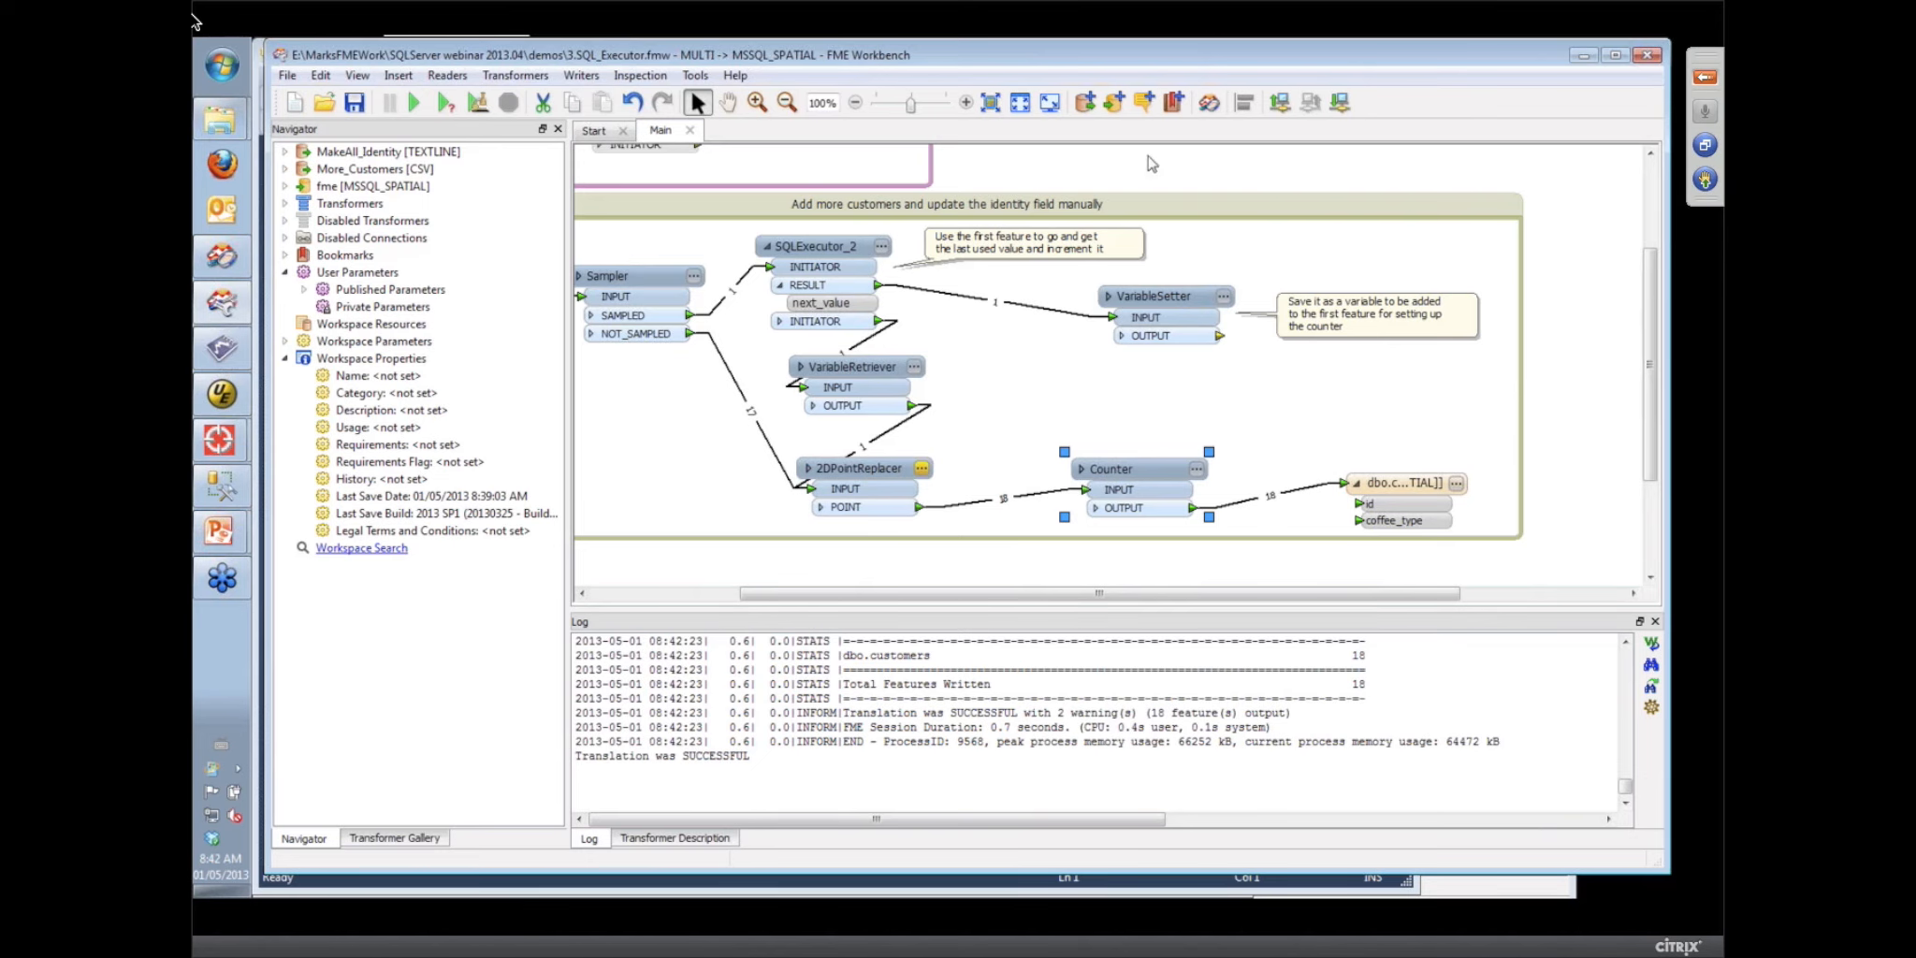
{"action": "mouse_move", "coordinate": [236, 535]}
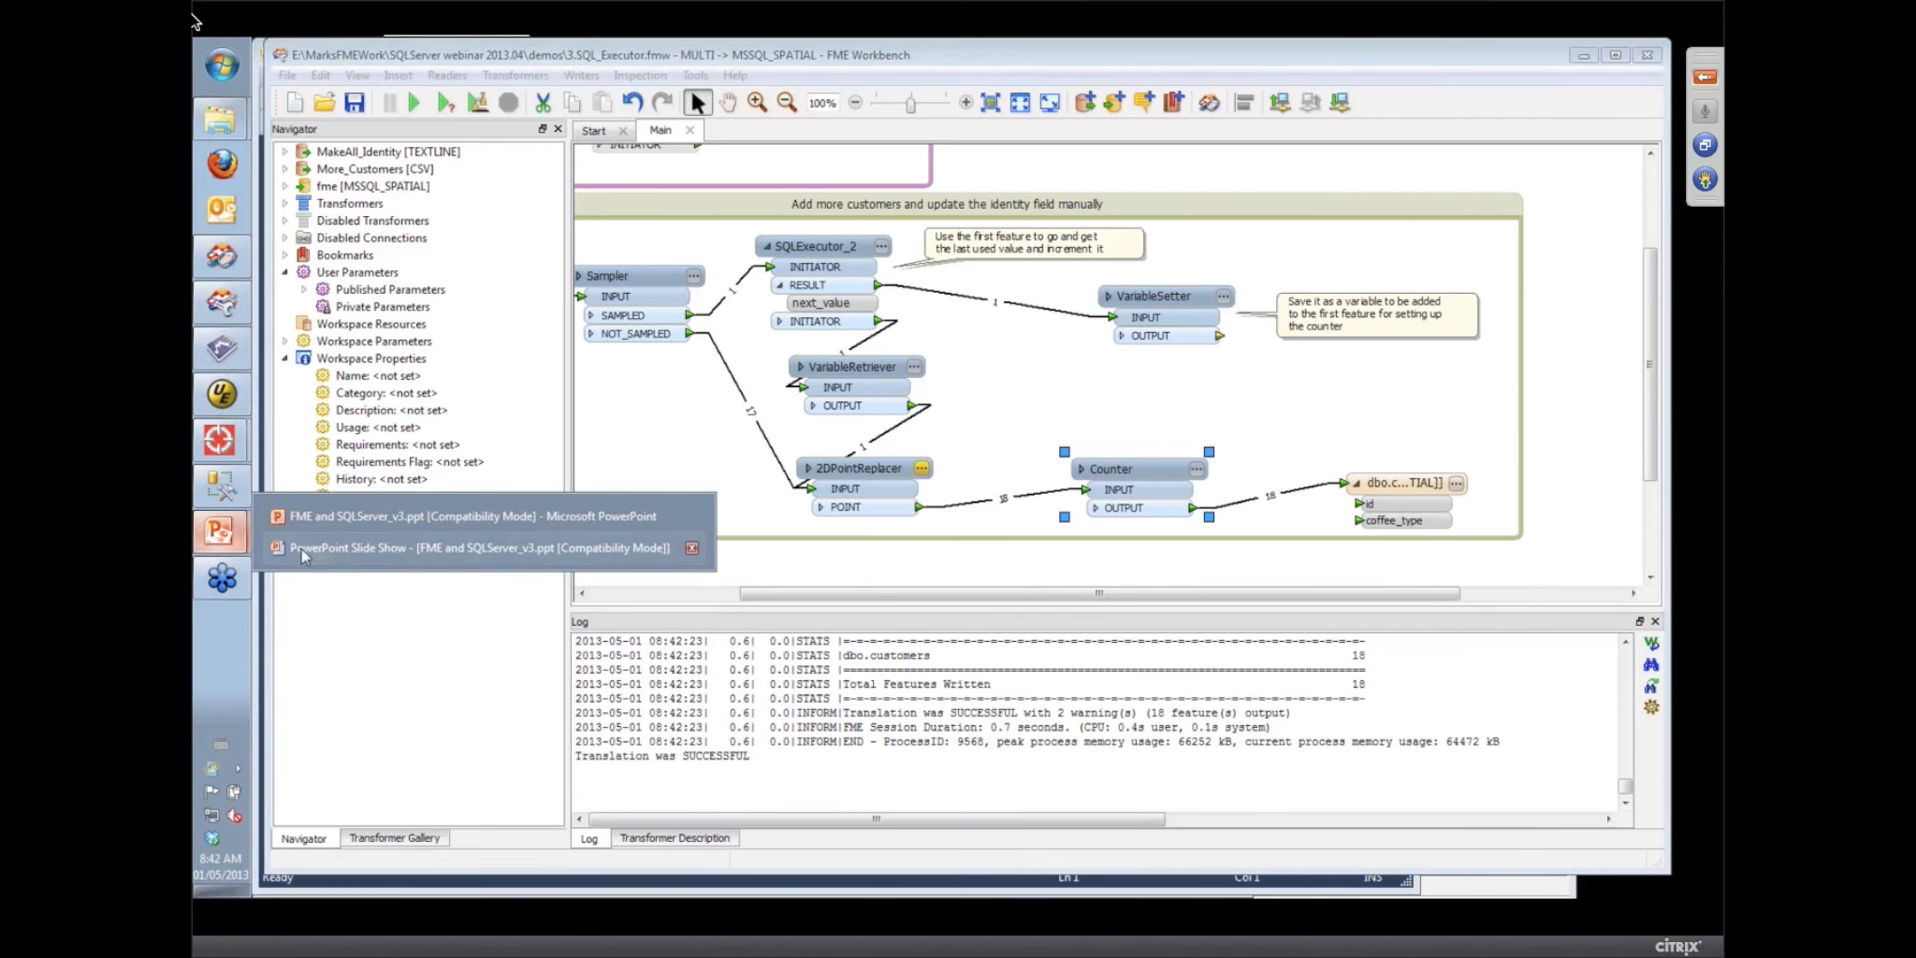
{"action": "left_click", "coordinate": [309, 554]}
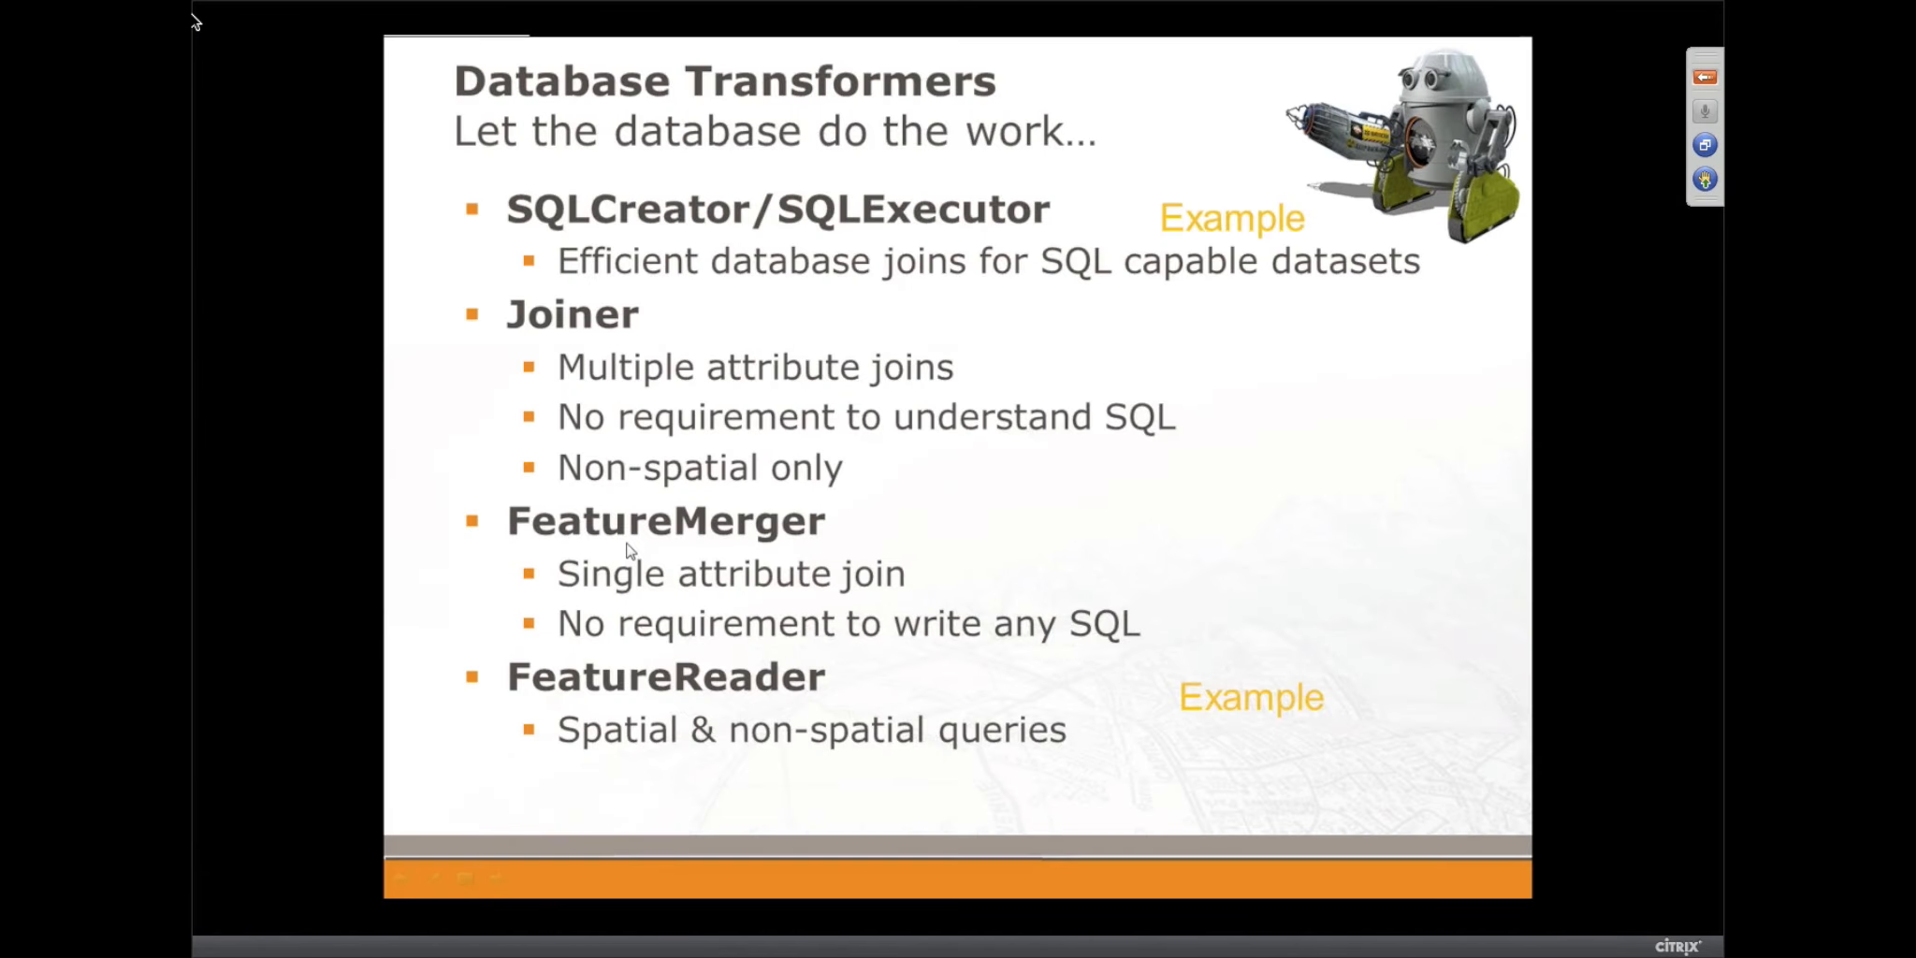
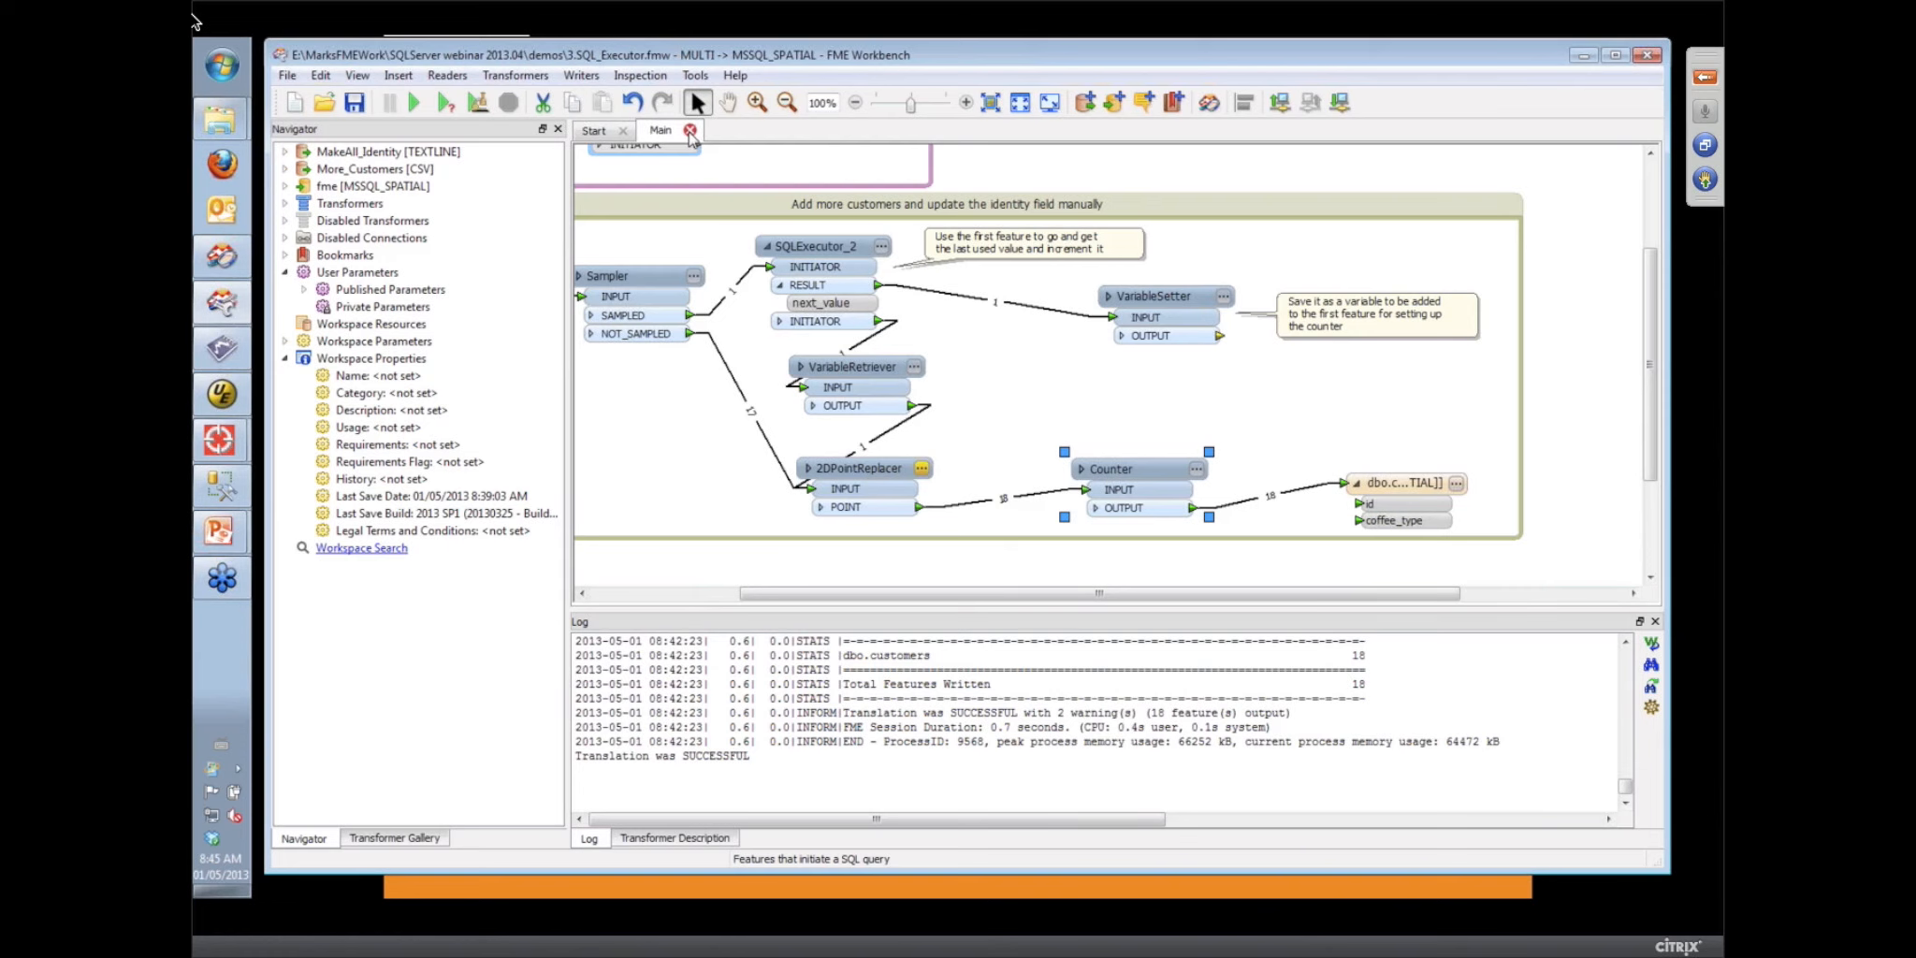
Close the 3.SQL_Executor.fmw workspace without saving and open the recent workspace 3b.FeatureReaderExample.fmw
{"action": "left_click", "coordinate": [691, 131]}
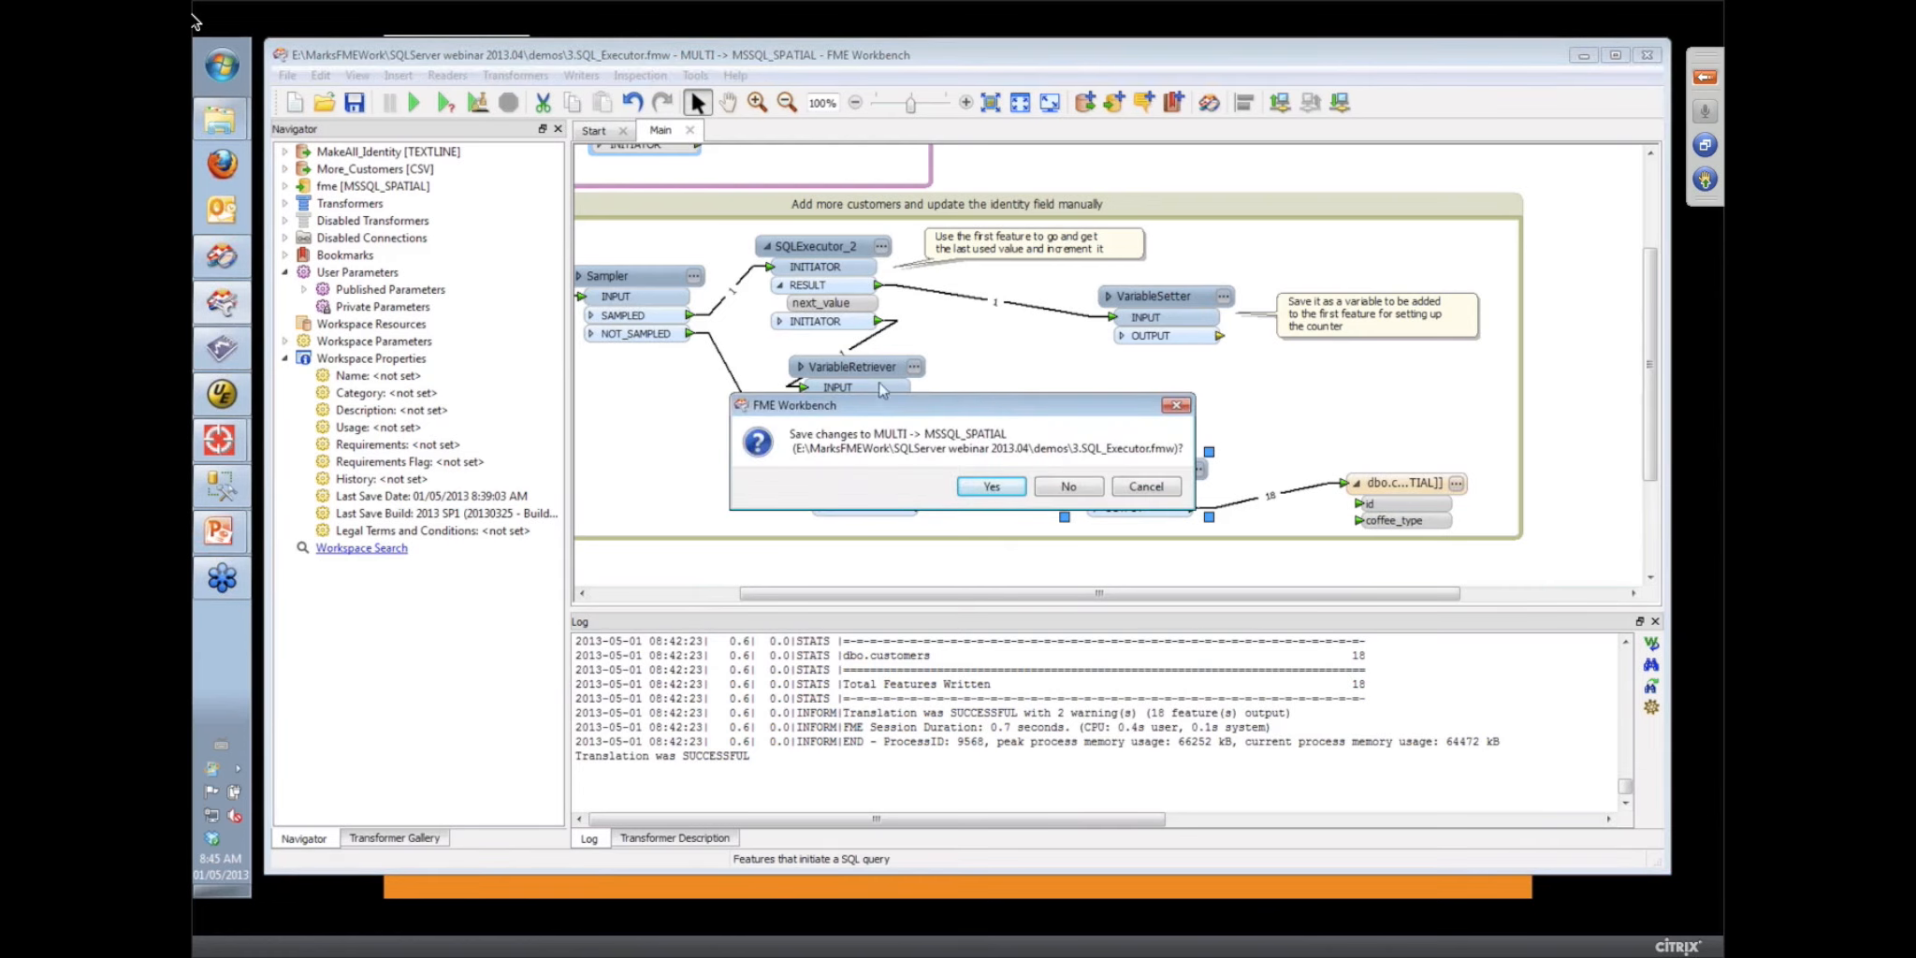
{"action": "left_click", "coordinate": [1070, 487]}
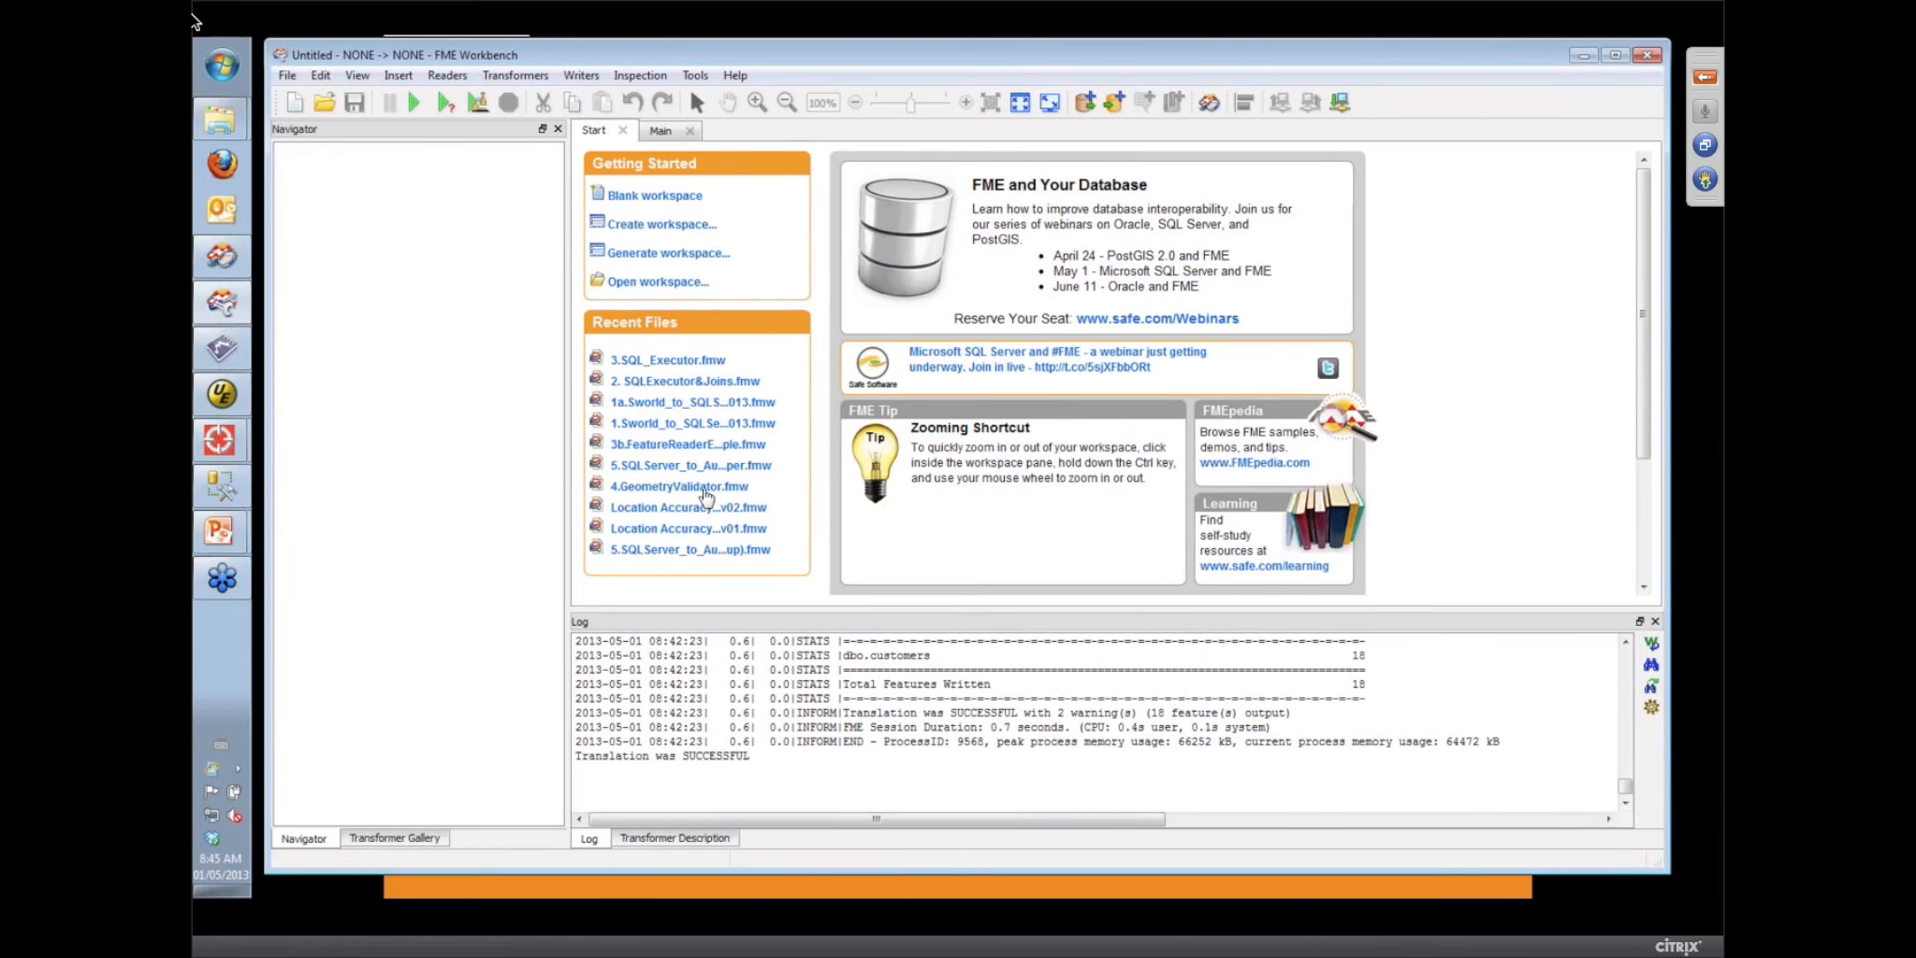
{"action": "left_click", "coordinate": [688, 444]}
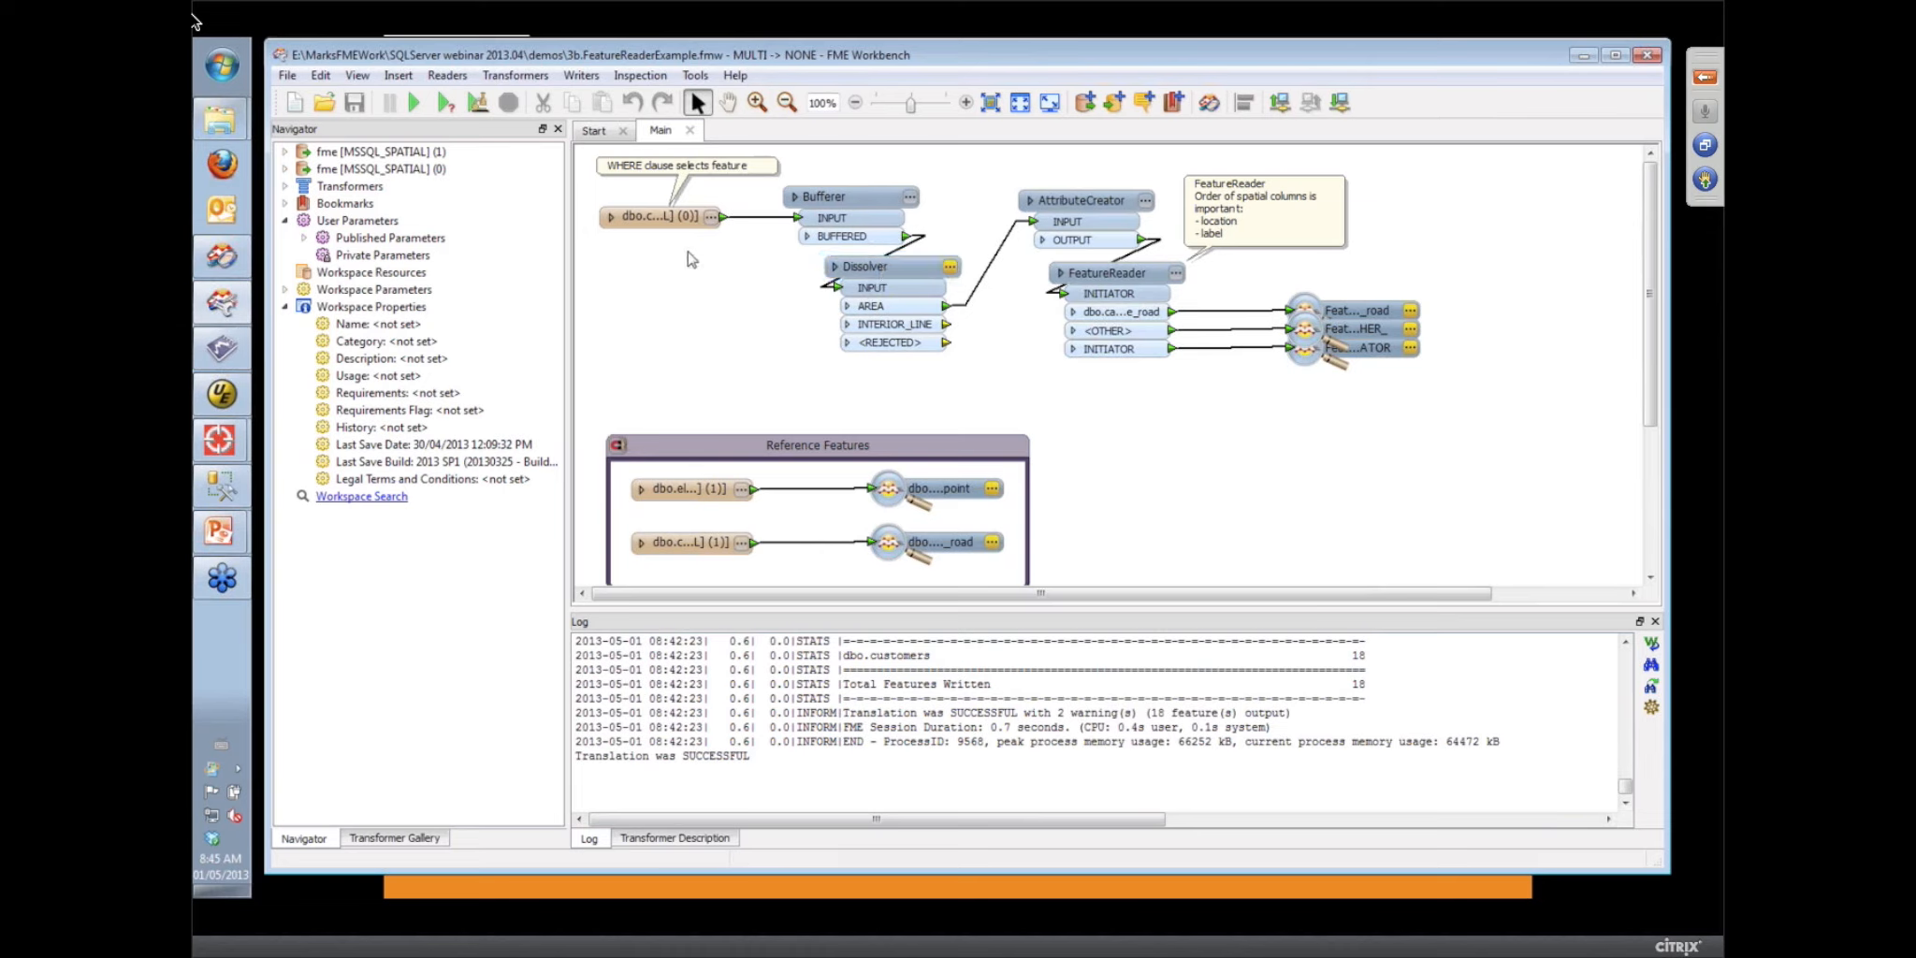
Review the WHERE clause in the format parameters of the cambridge_road feature type that feeds the Bufferer, leaving the settings unchanged
{"action": "left_click", "coordinate": [711, 217]}
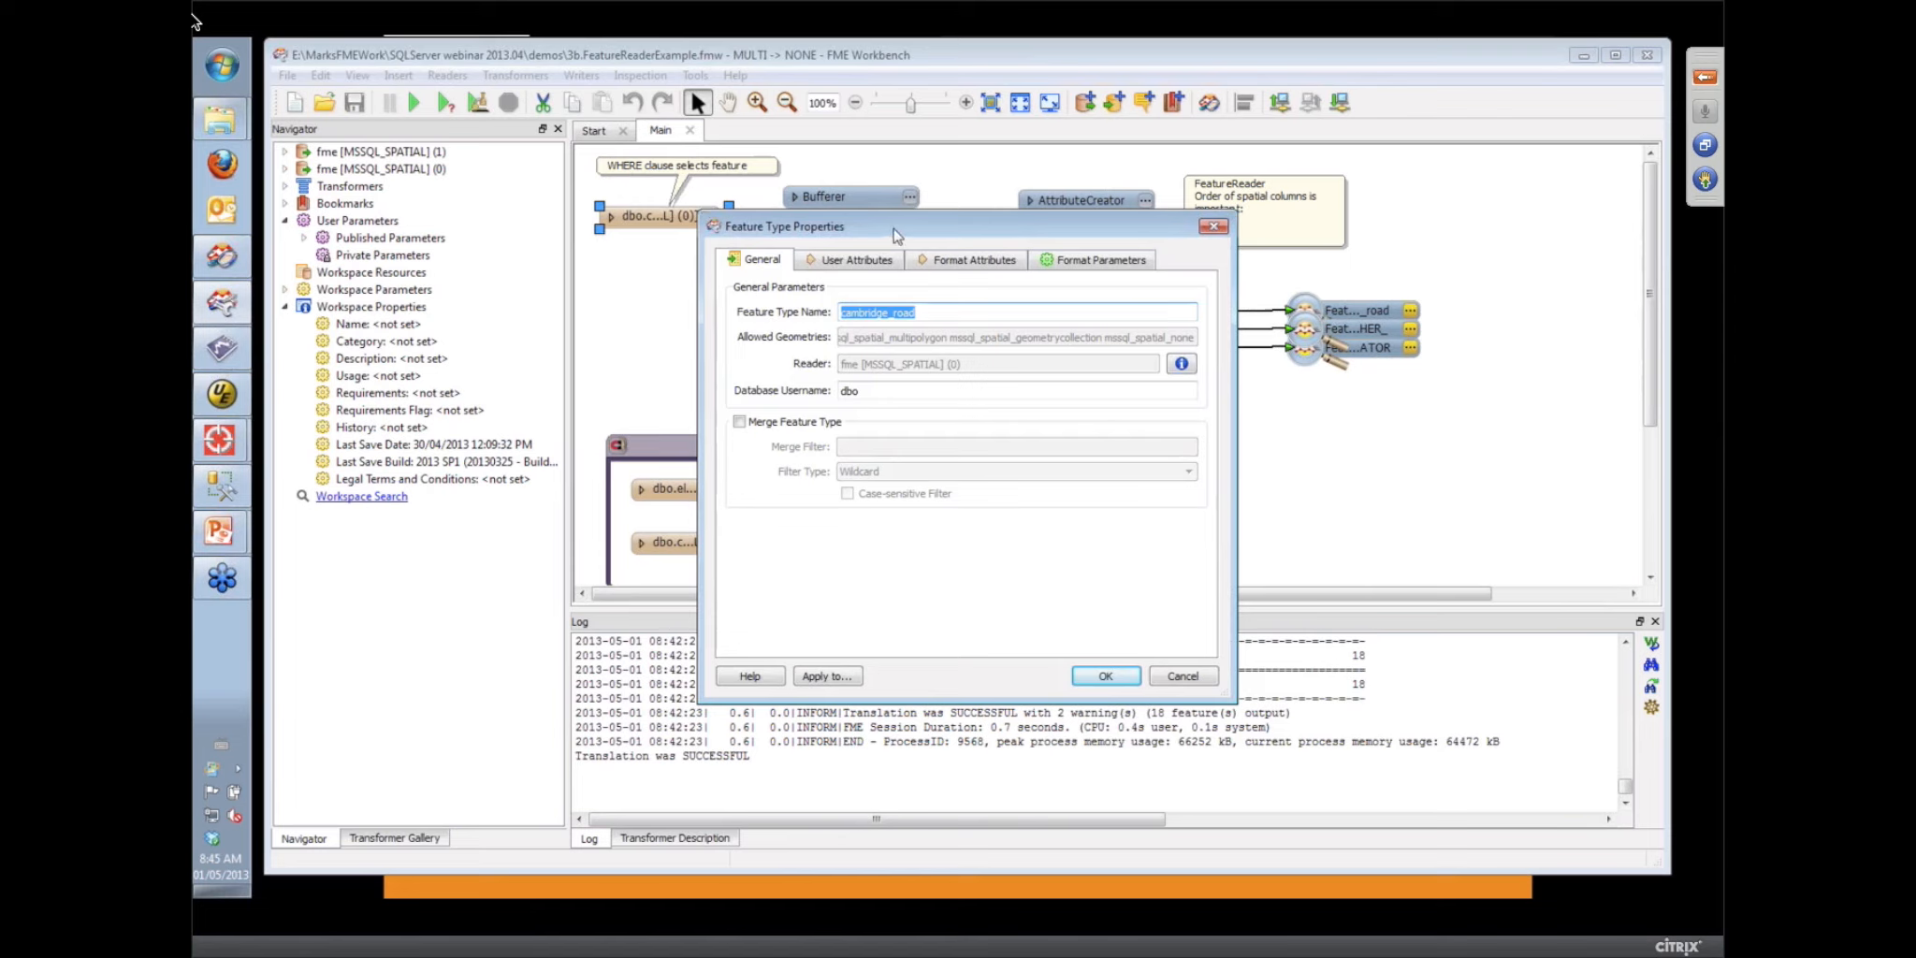
{"action": "left_click_drag", "start_coordinate": [895, 229], "coordinate": [853, 256]}
{"action": "left_click", "coordinate": [1040, 287]}
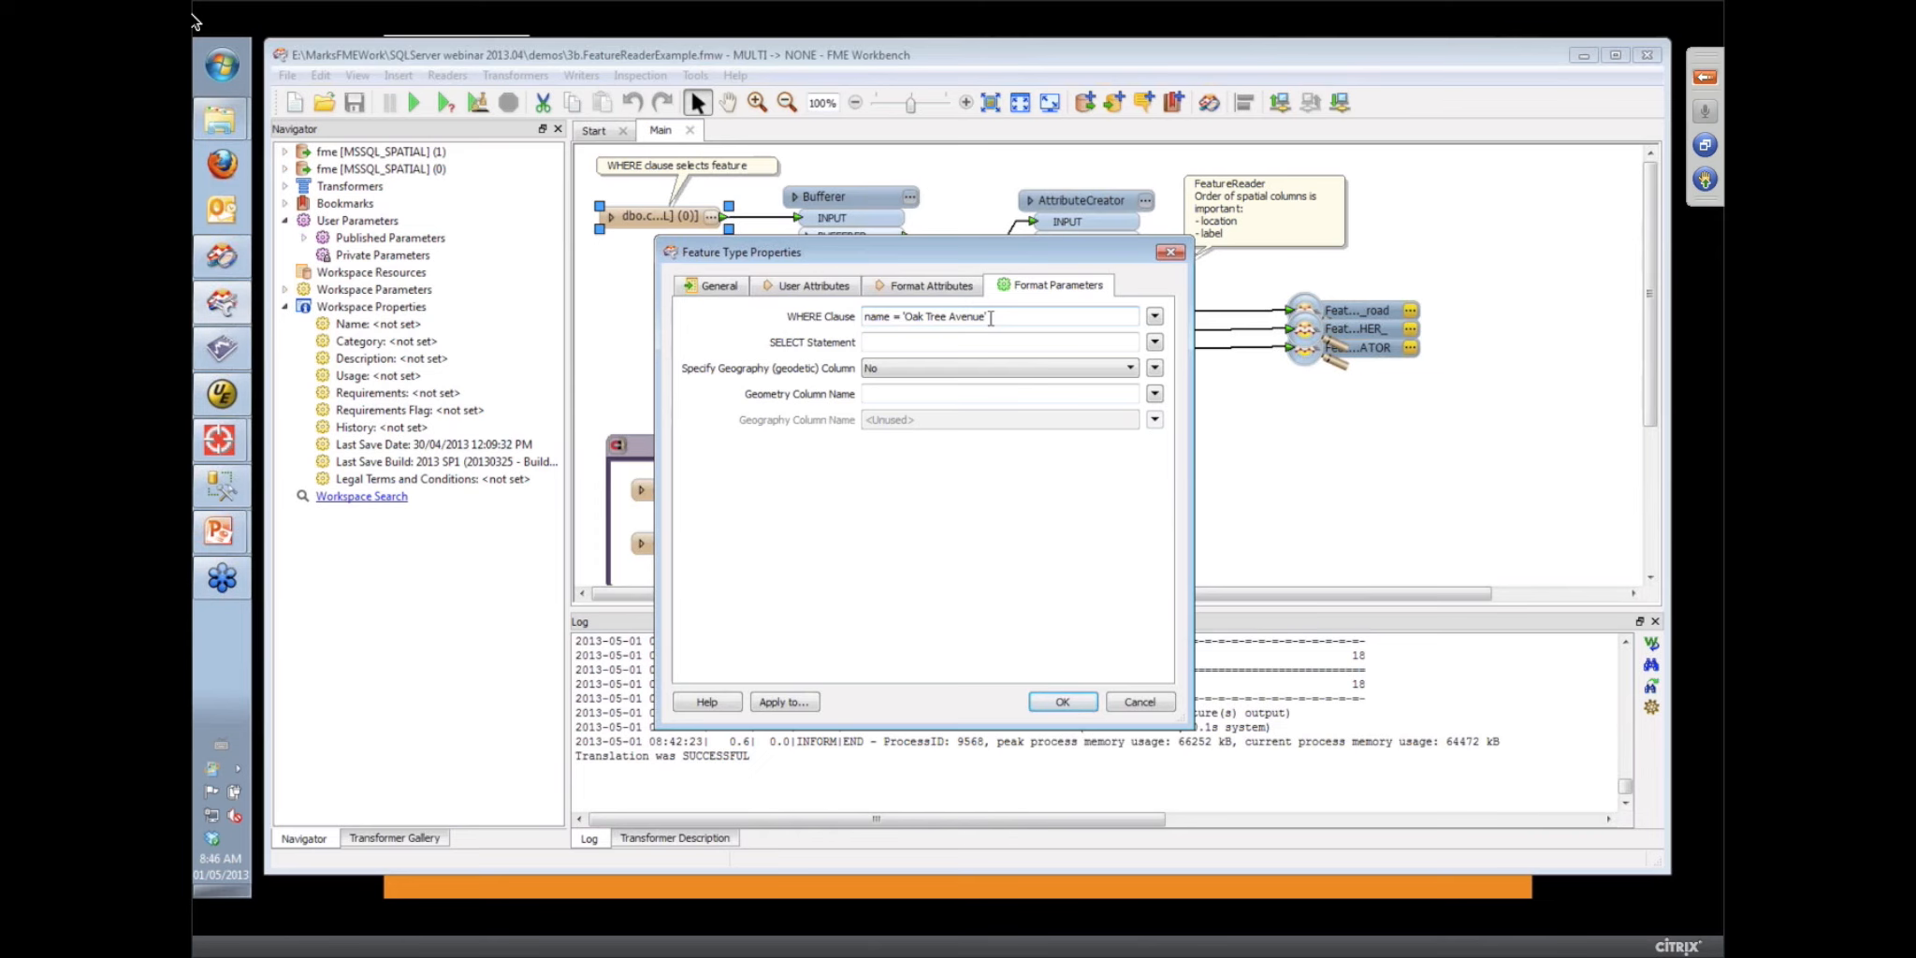
{"action": "left_click", "coordinate": [1139, 702]}
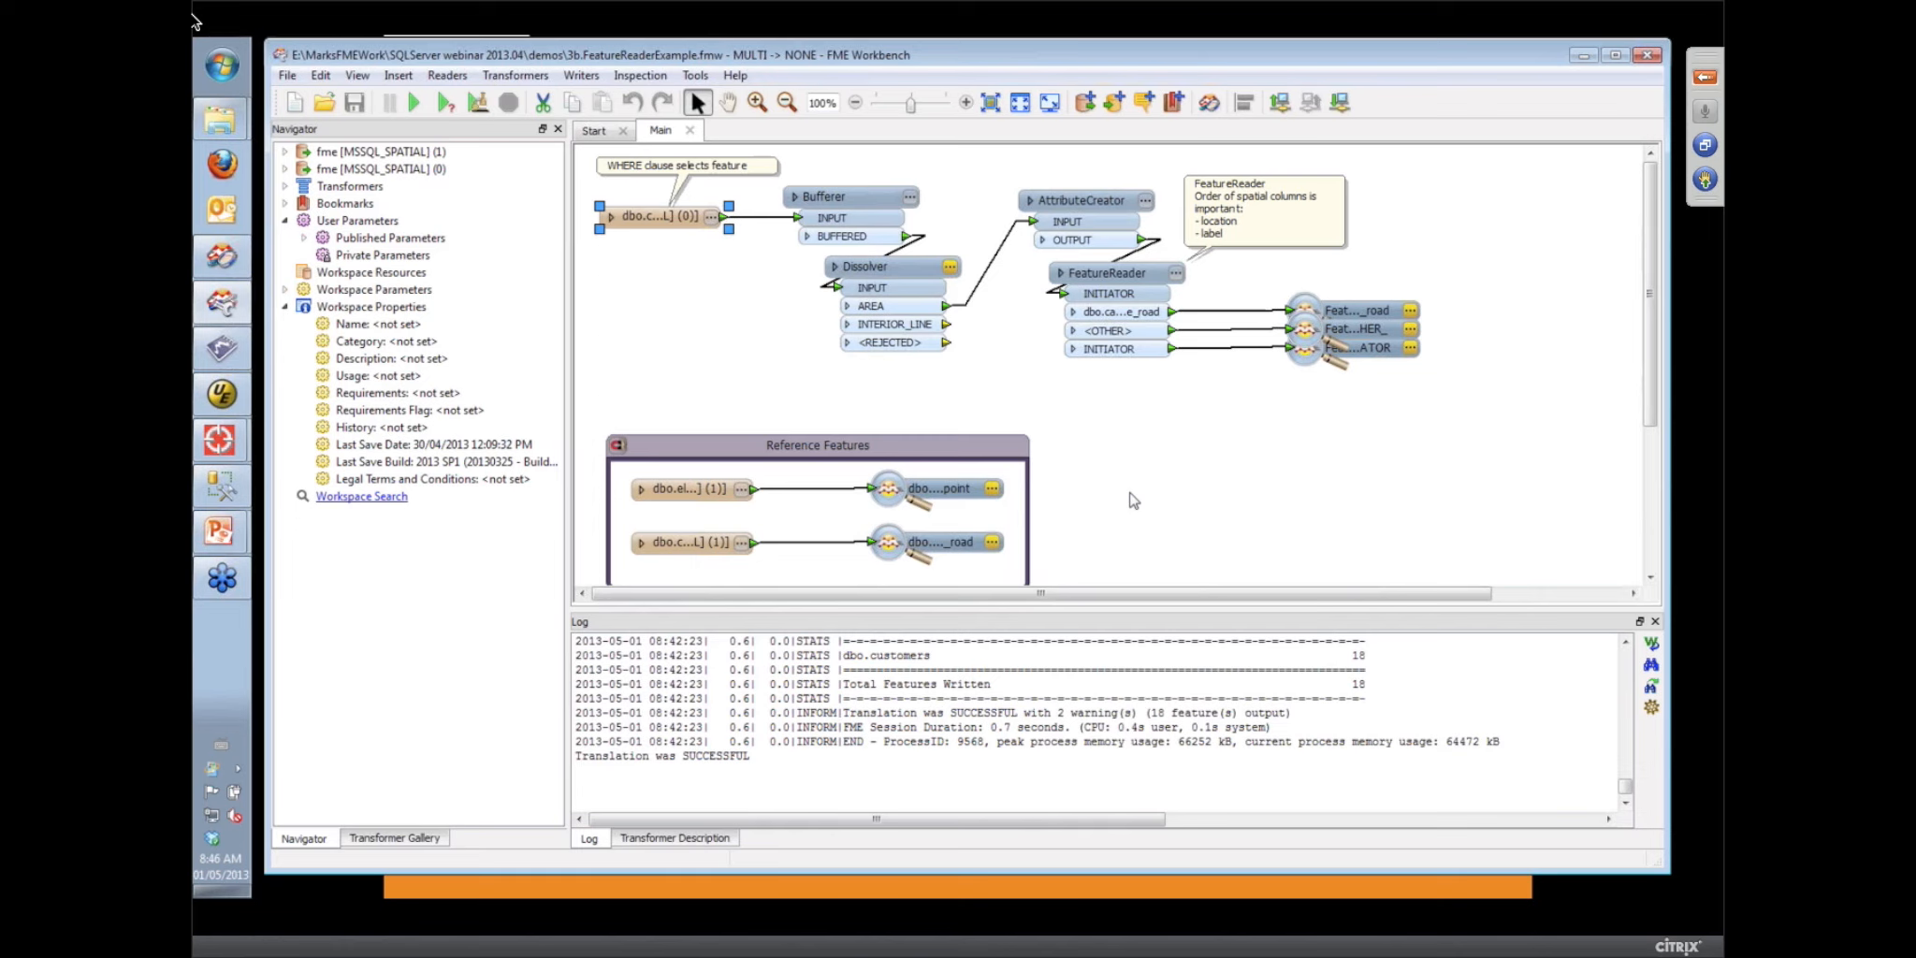
Review the FeatureReader's input dataset, feature type query attribute and spatial interaction test, going through all its parameter pages
{"action": "left_click", "coordinate": [1176, 276]}
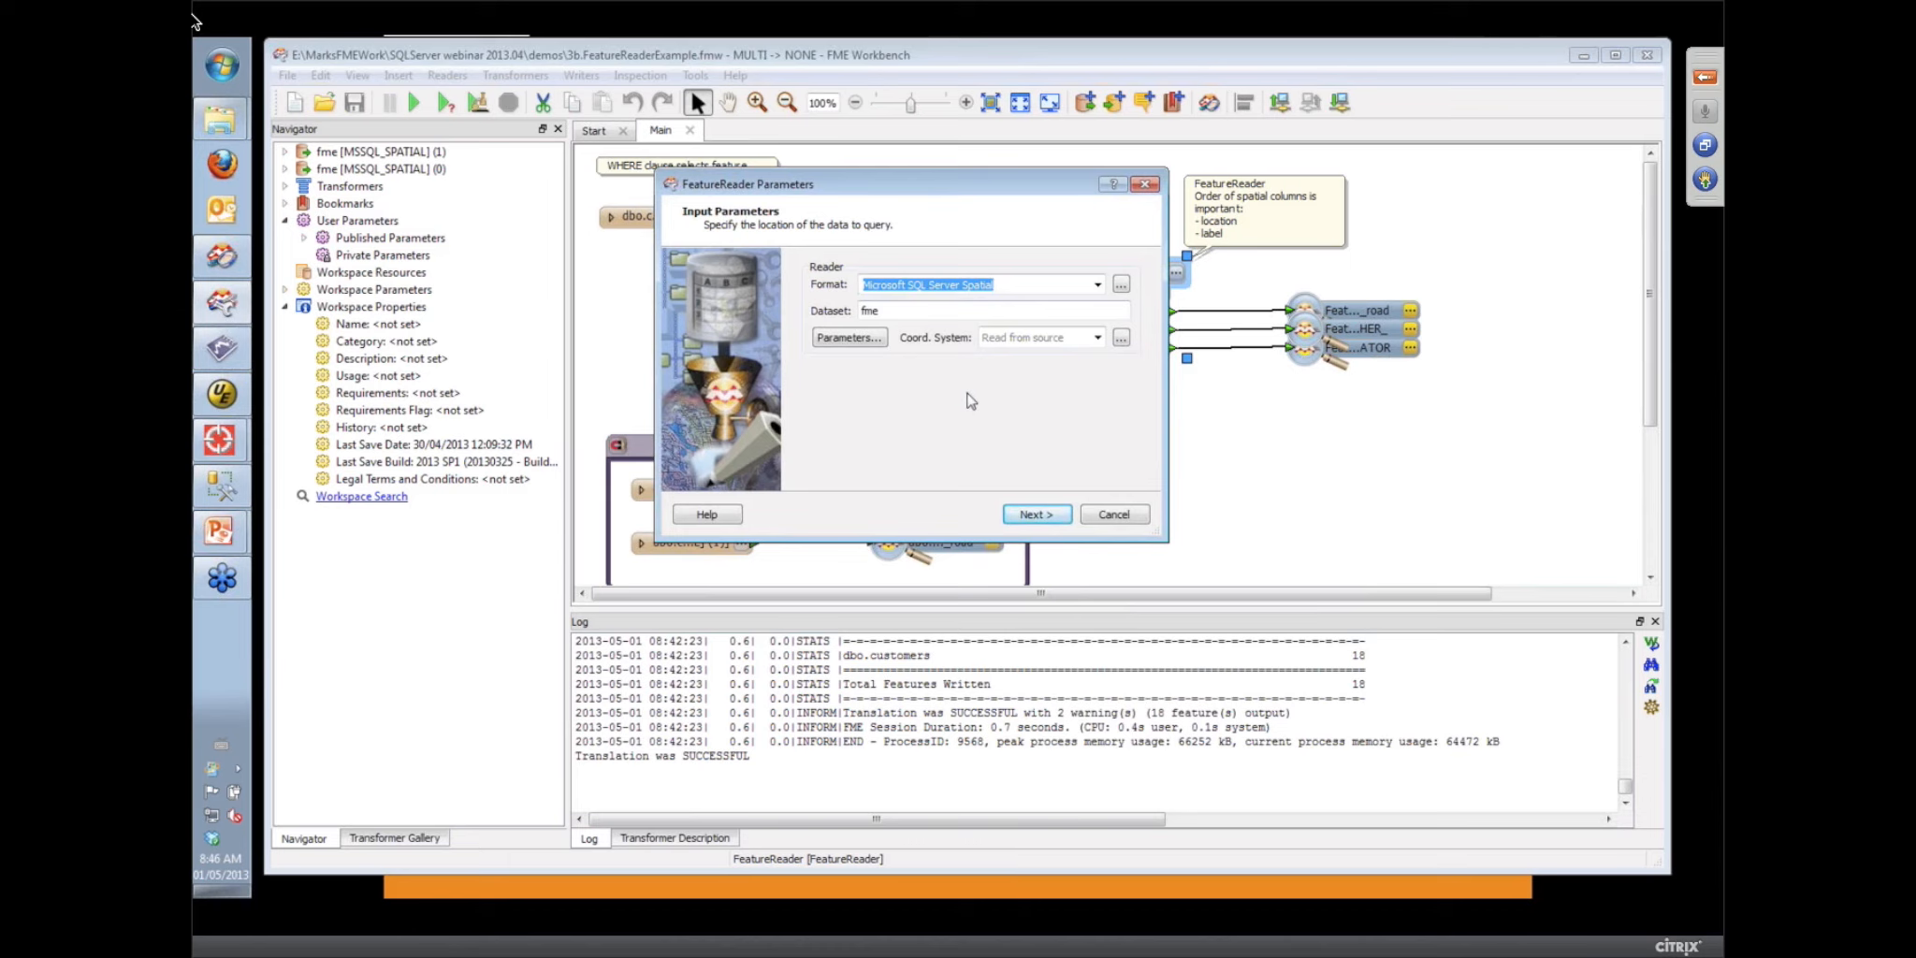
{"action": "left_click", "coordinate": [1041, 515]}
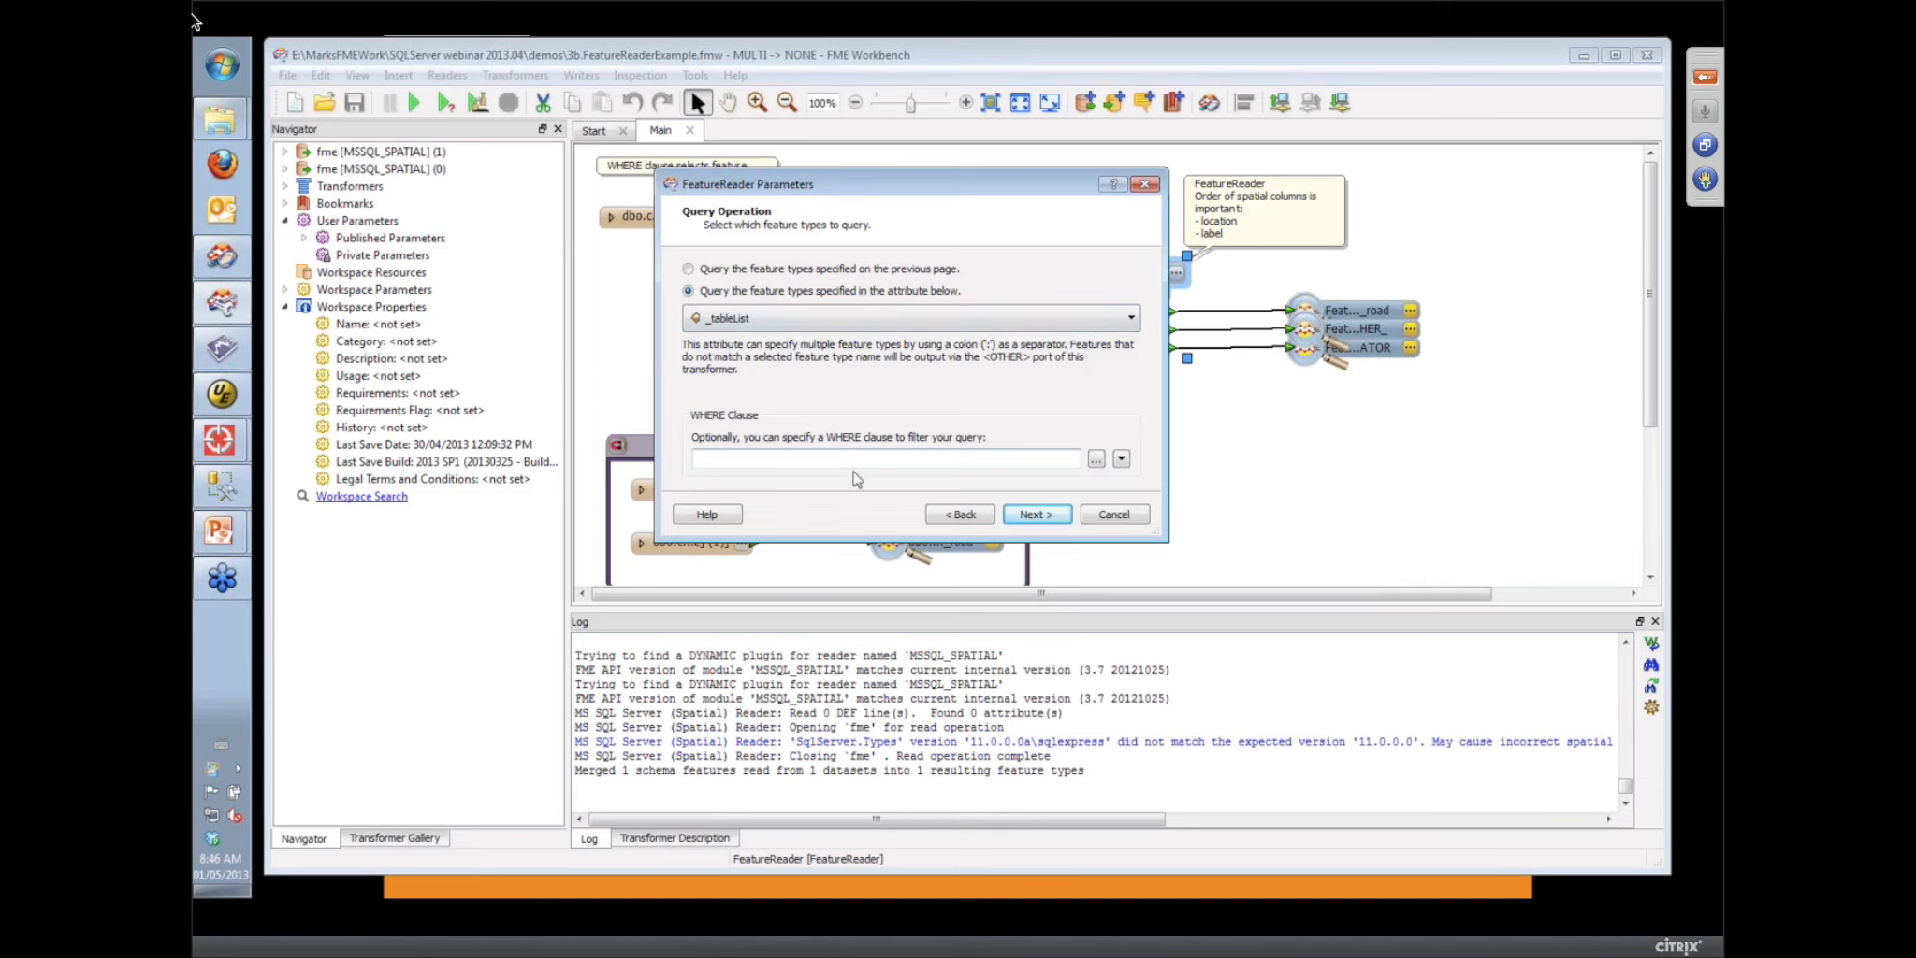
{"action": "left_click", "coordinate": [1034, 516]}
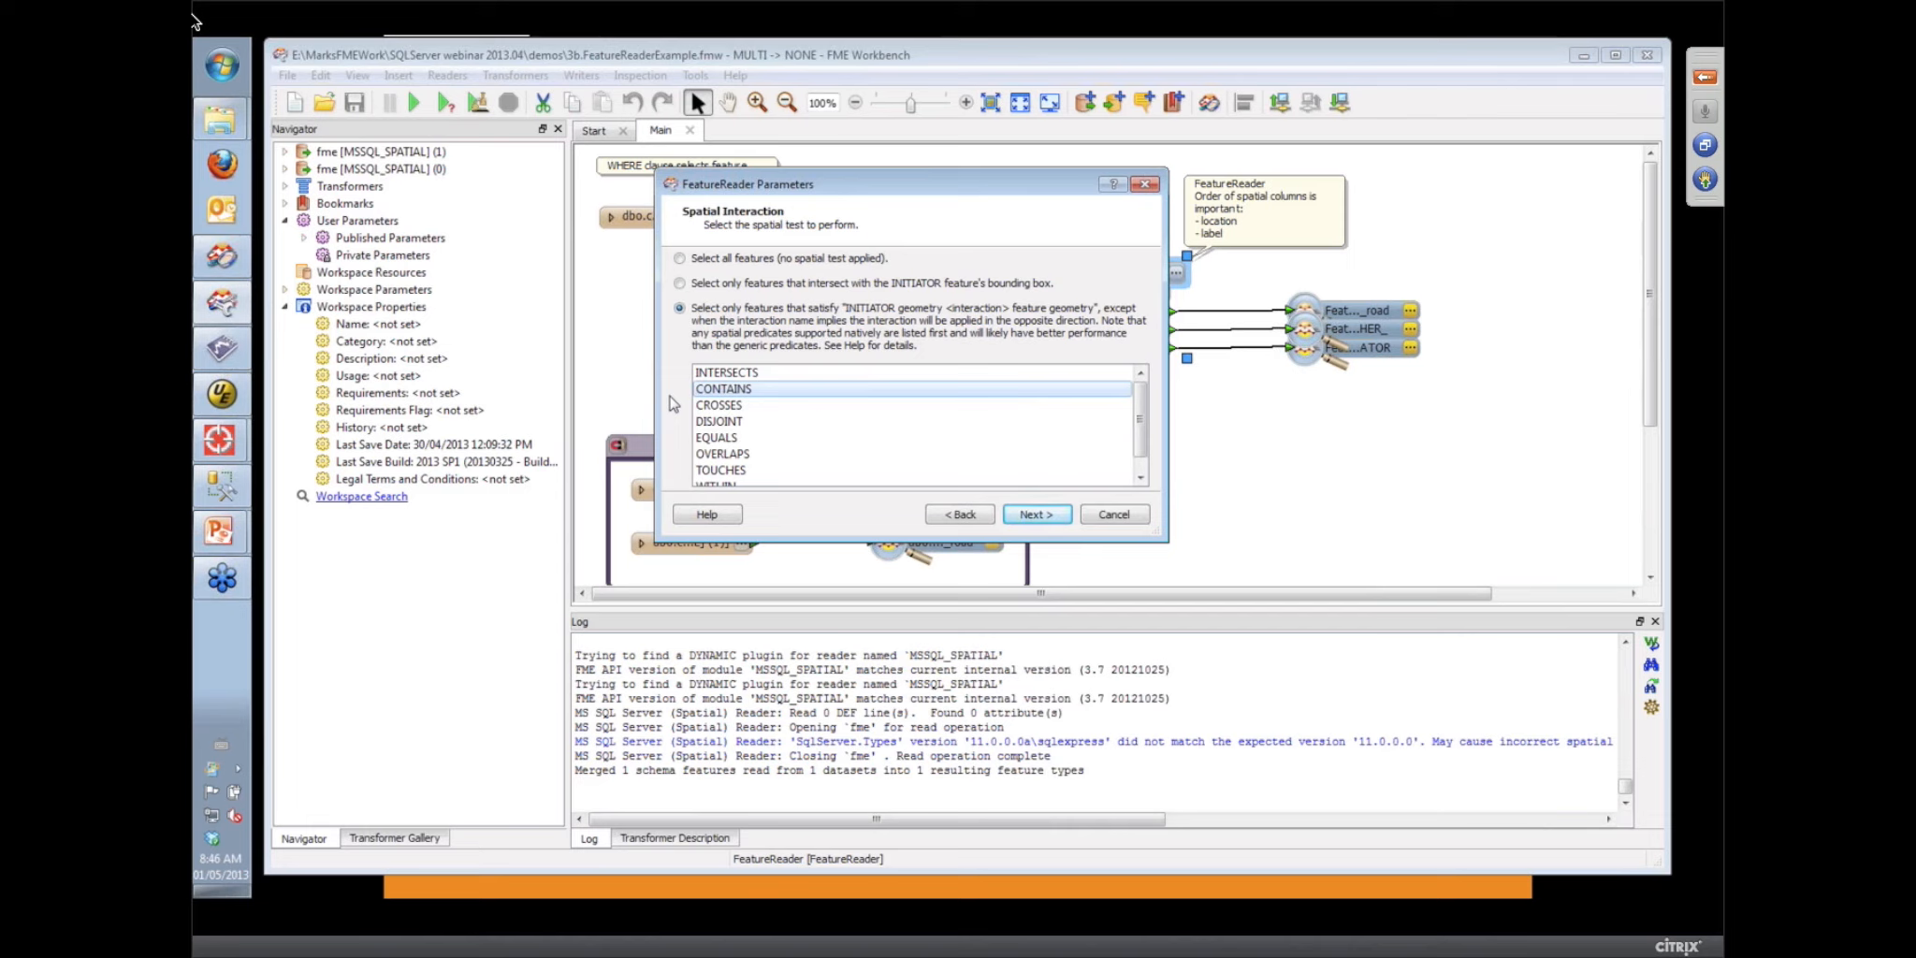
{"action": "left_click", "coordinate": [1053, 514]}
{"action": "left_click", "coordinate": [1056, 514]}
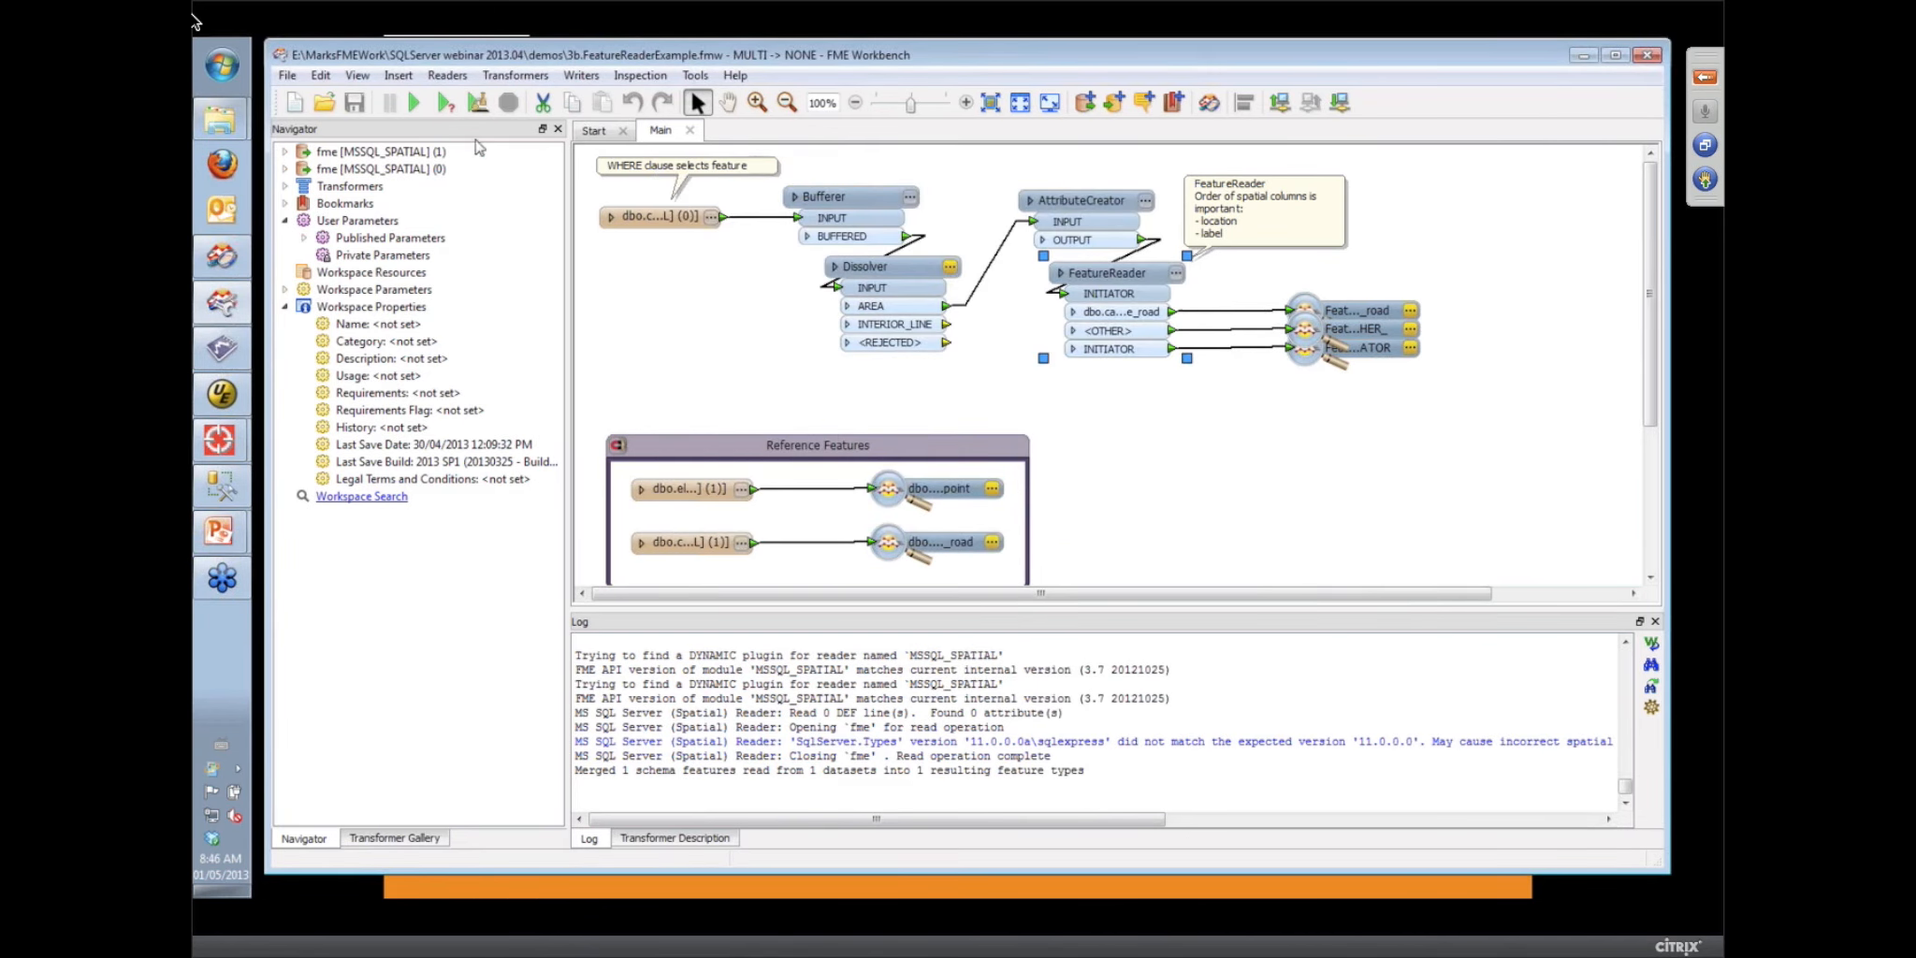
Run the FeatureReader workspace and examine the buffered road area and its surrounding supply points in FME Data Inspector
{"action": "left_click", "coordinate": [419, 105]}
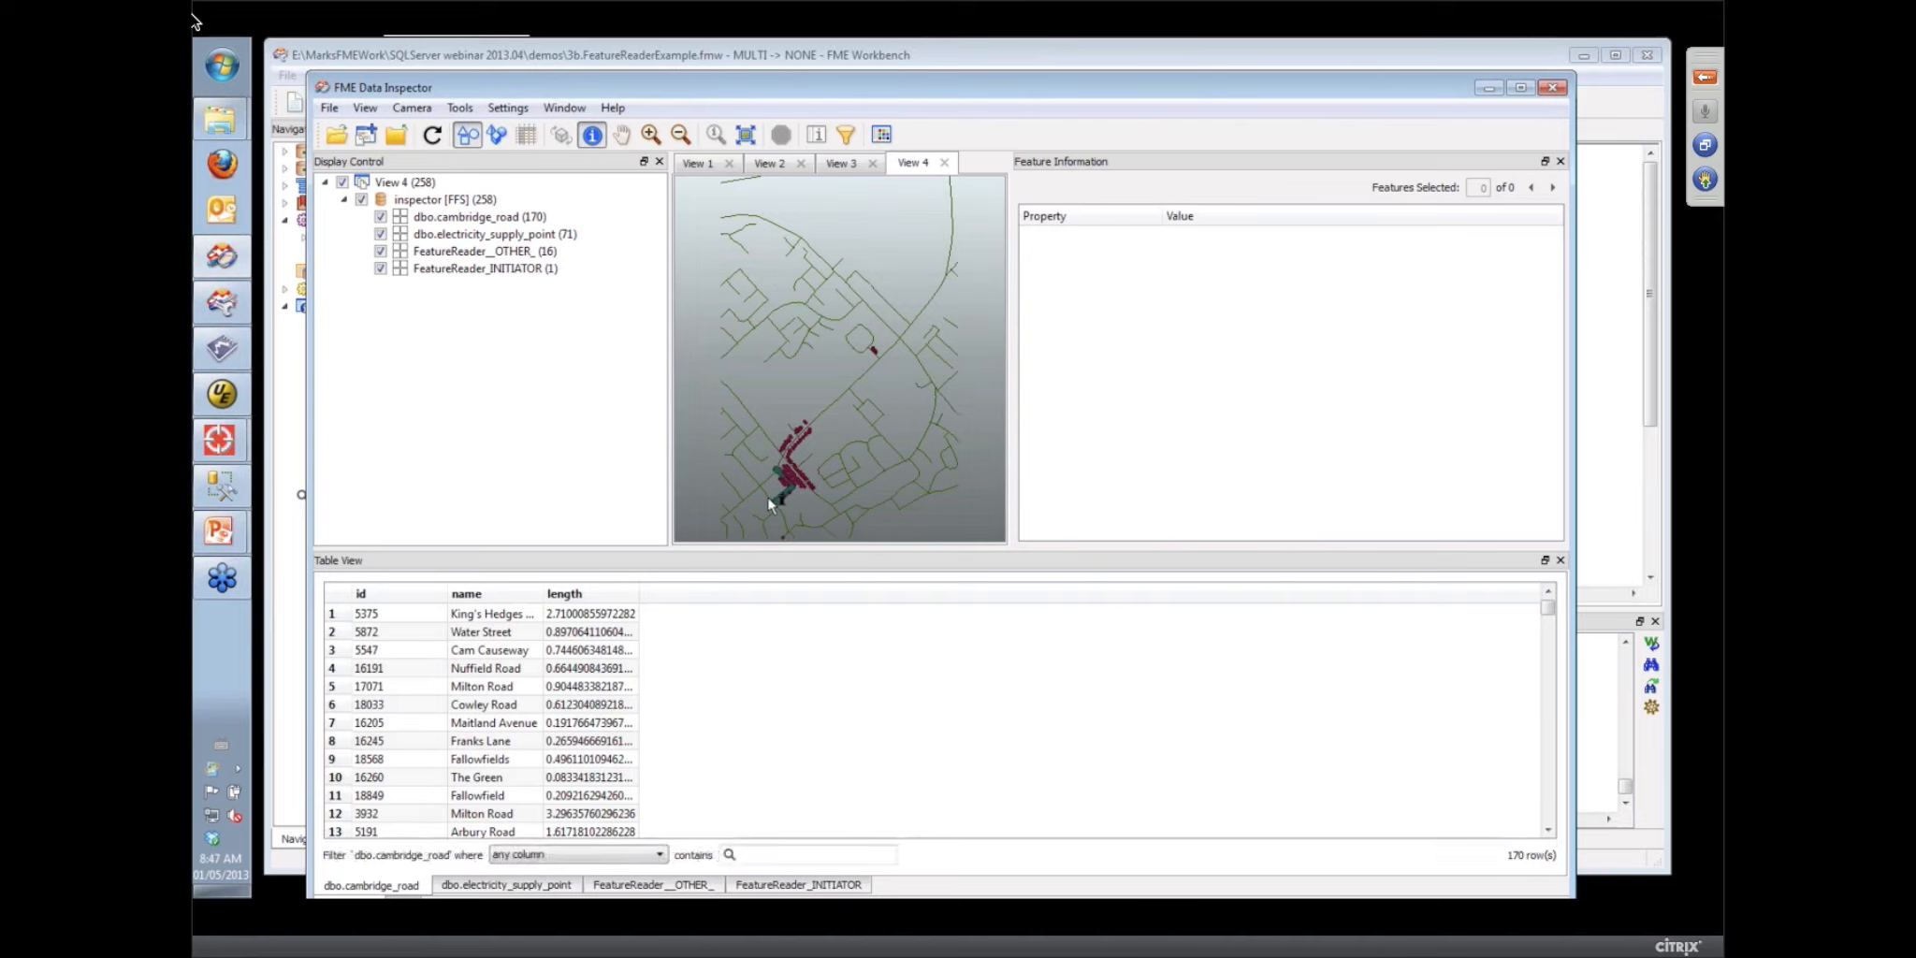
{"action": "scroll", "coordinate": [768, 497], "scroll_direction": "up", "scroll_amount": 2}
{"action": "scroll", "coordinate": [773, 507], "scroll_direction": "up", "scroll_amount": 3}
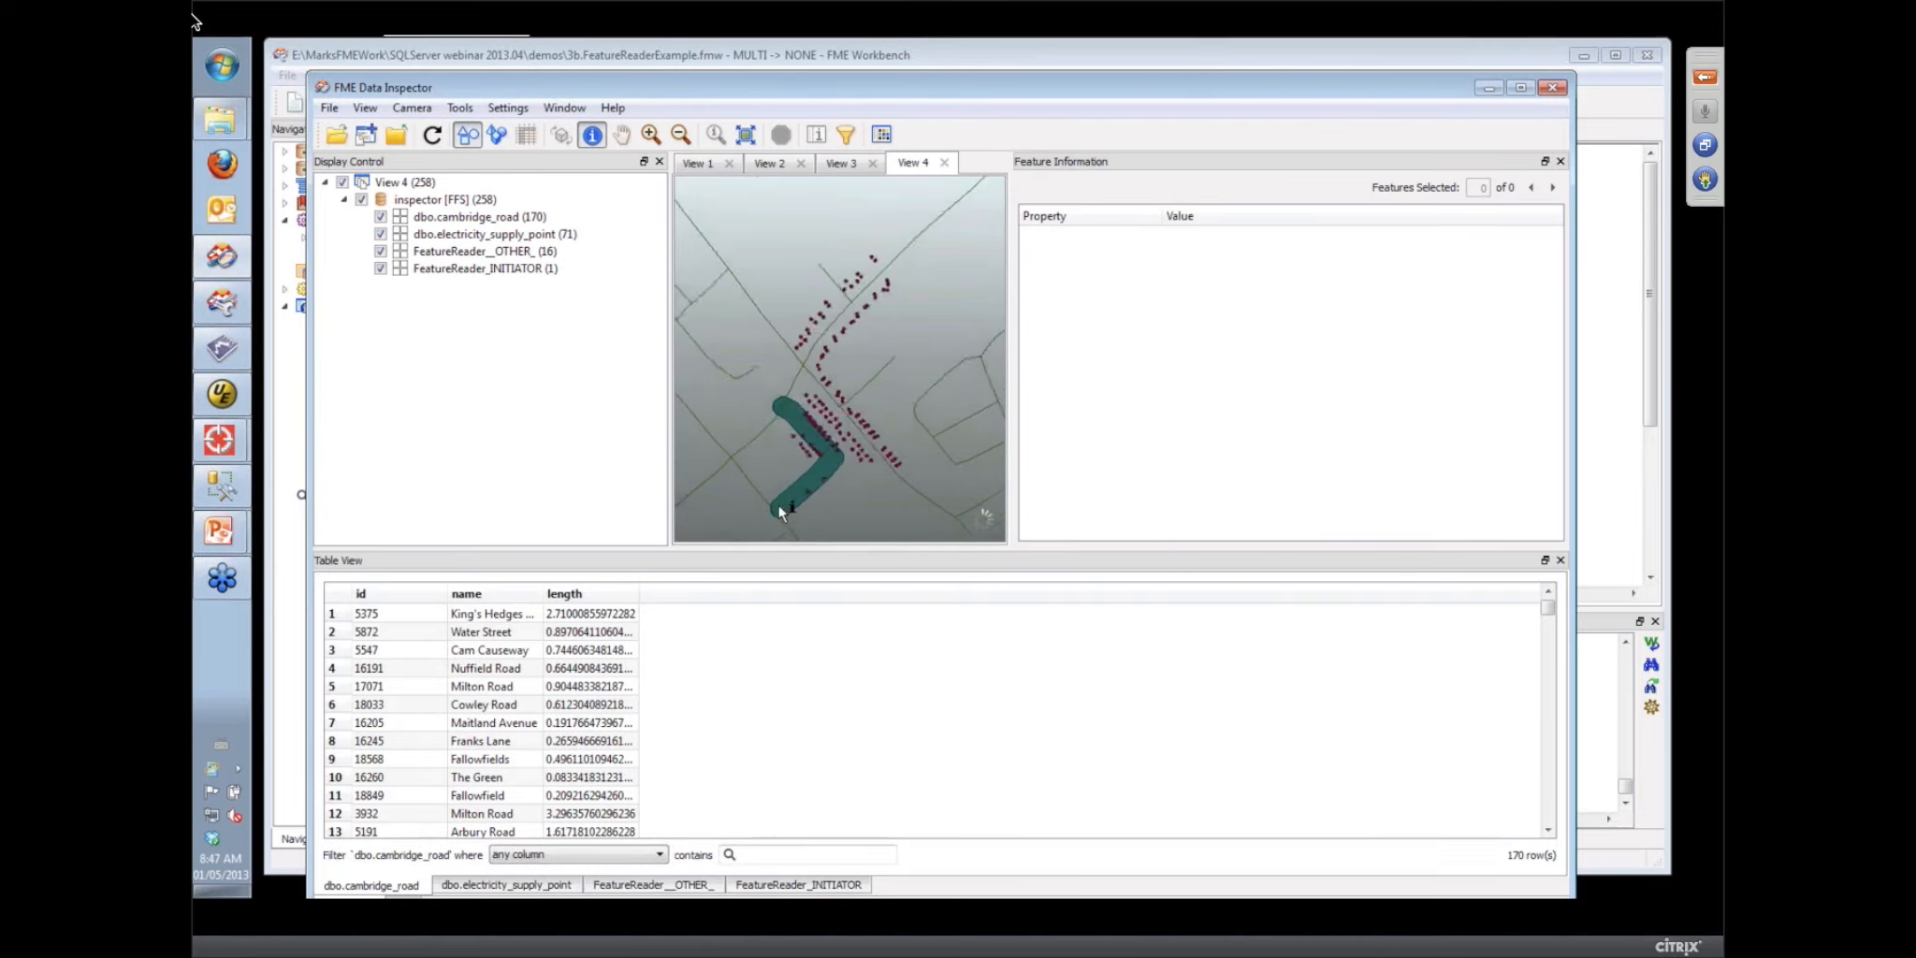
{"action": "scroll", "coordinate": [756, 519], "scroll_direction": "up", "scroll_amount": 3}
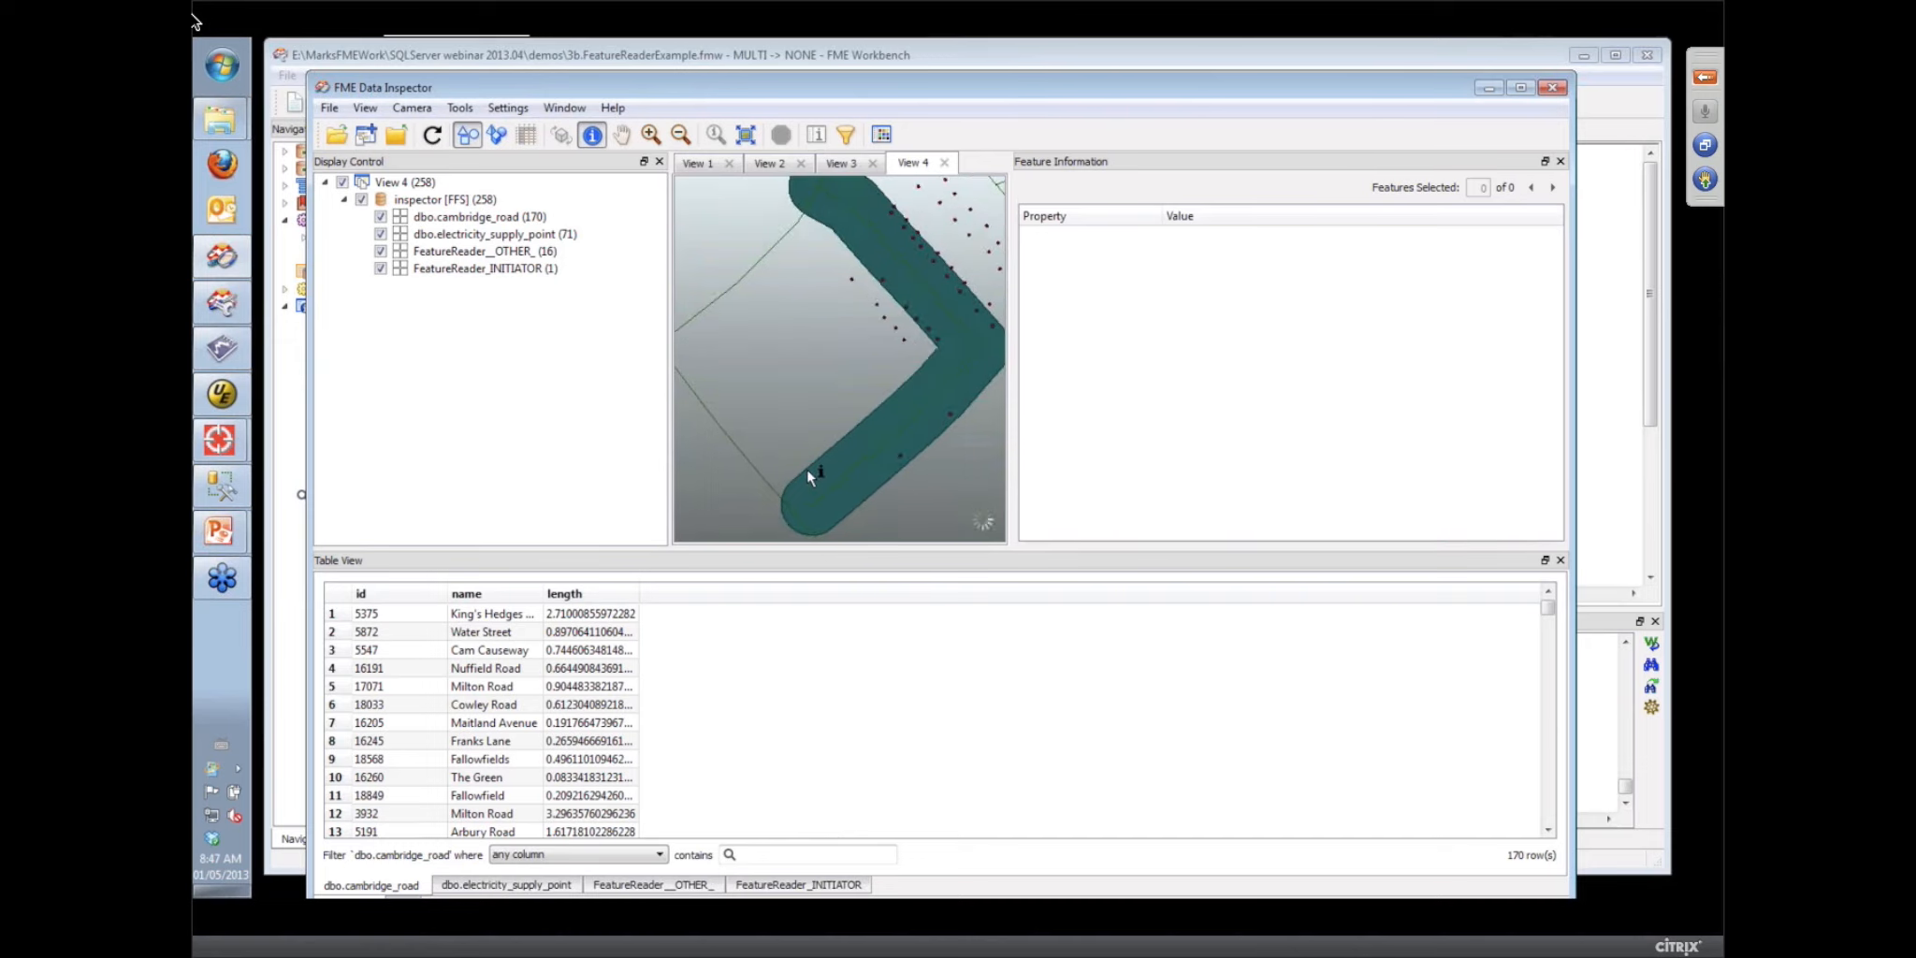
{"action": "scroll", "coordinate": [808, 477], "scroll_direction": "down", "scroll_amount": 1}
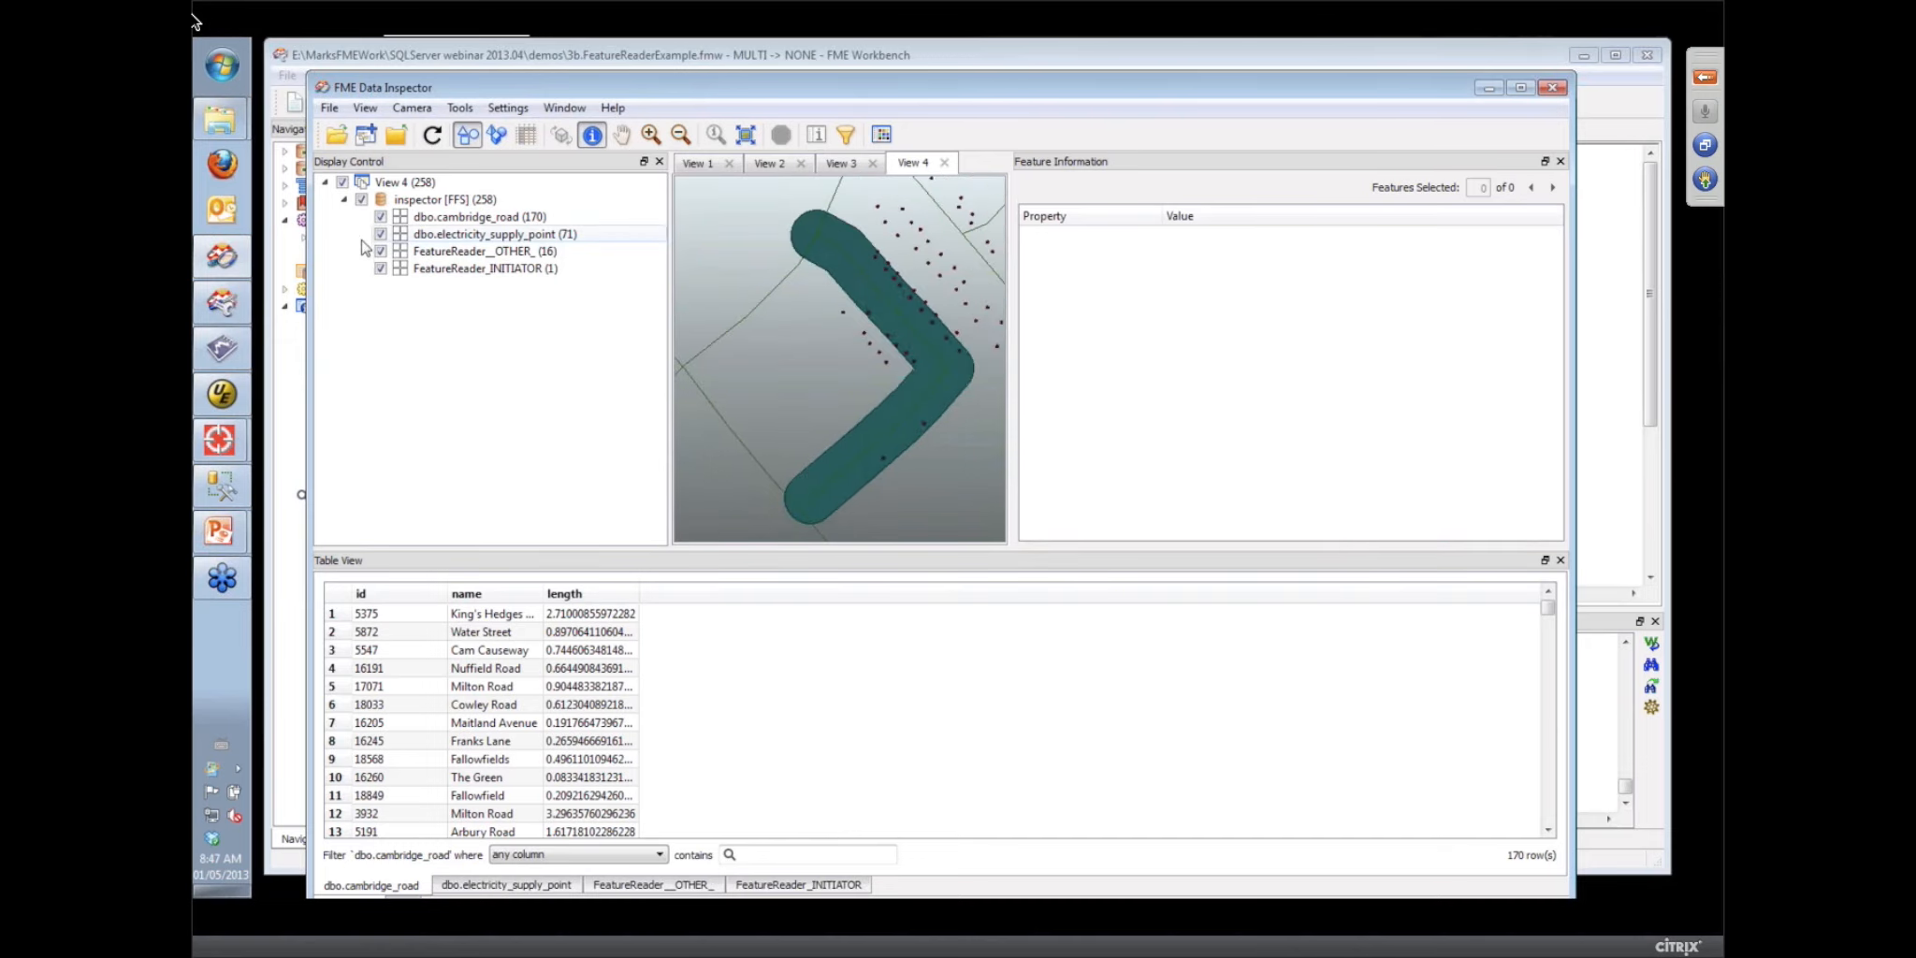
Show only the dbo.cambridge_road layer in View 4 and set its line colour to red
{"action": "left_click", "coordinate": [362, 201]}
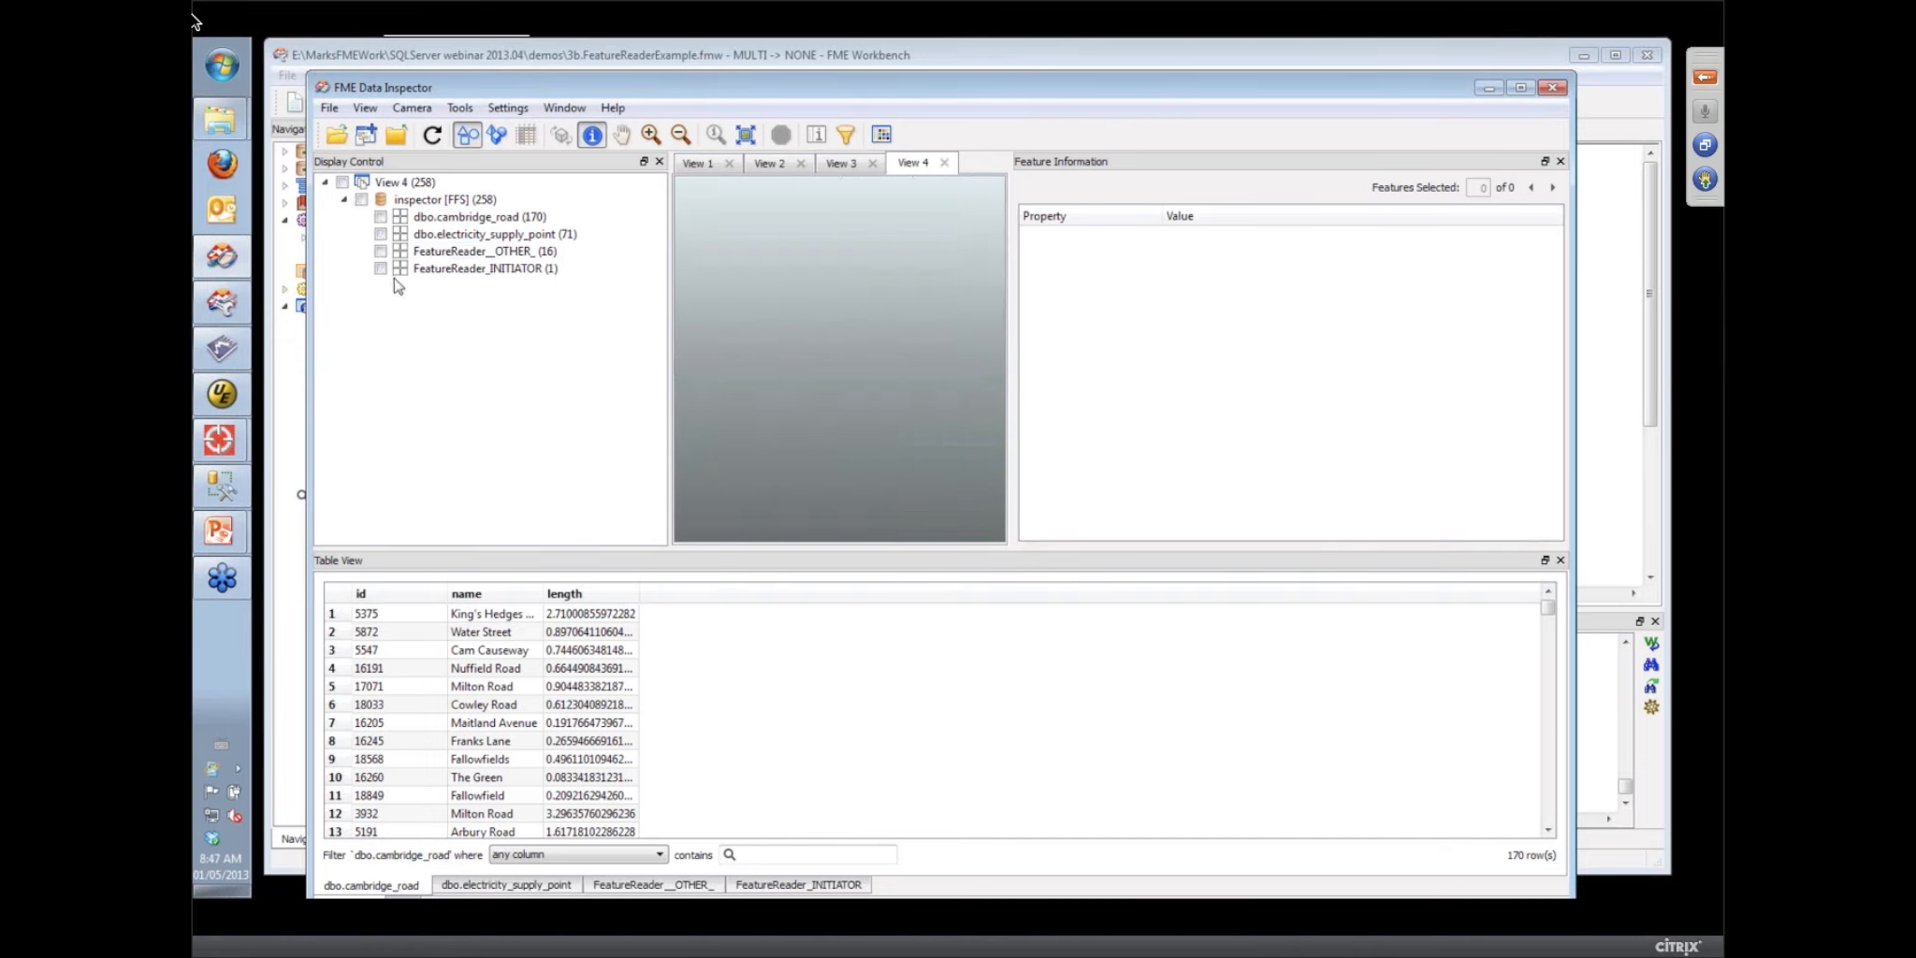
{"action": "left_click", "coordinate": [381, 217]}
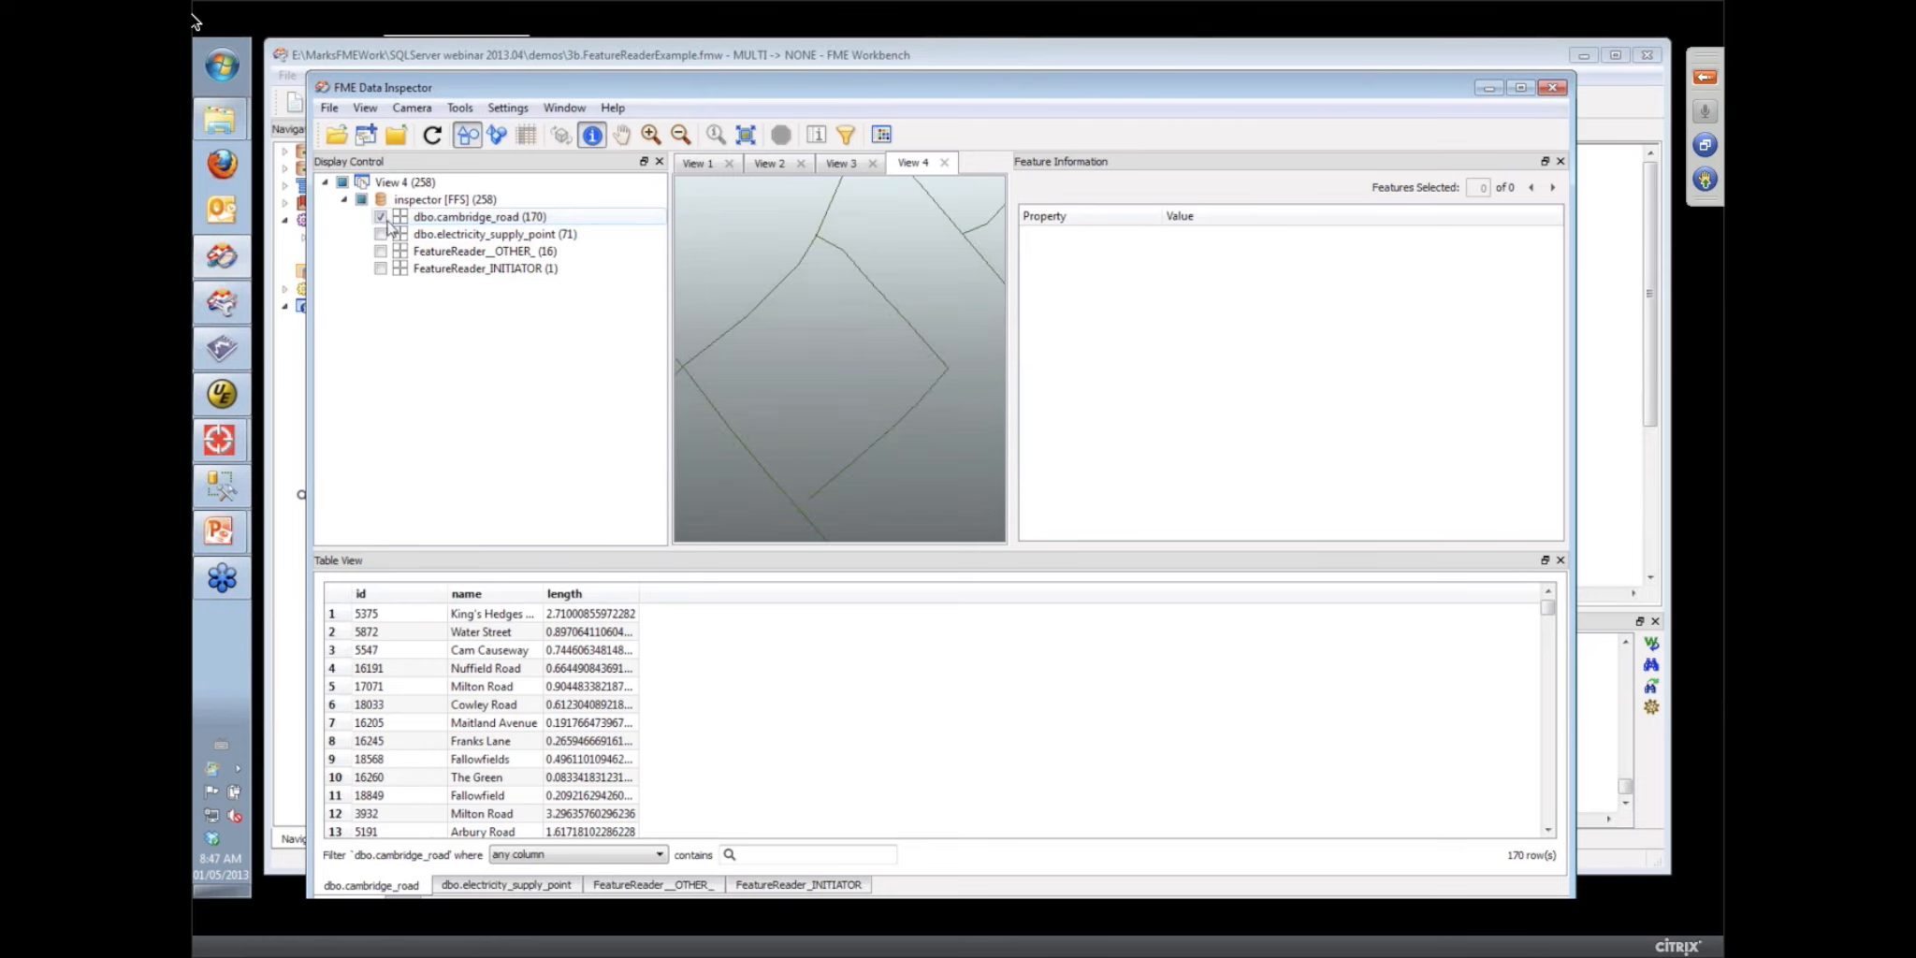
{"action": "double_click", "coordinate": [402, 218]}
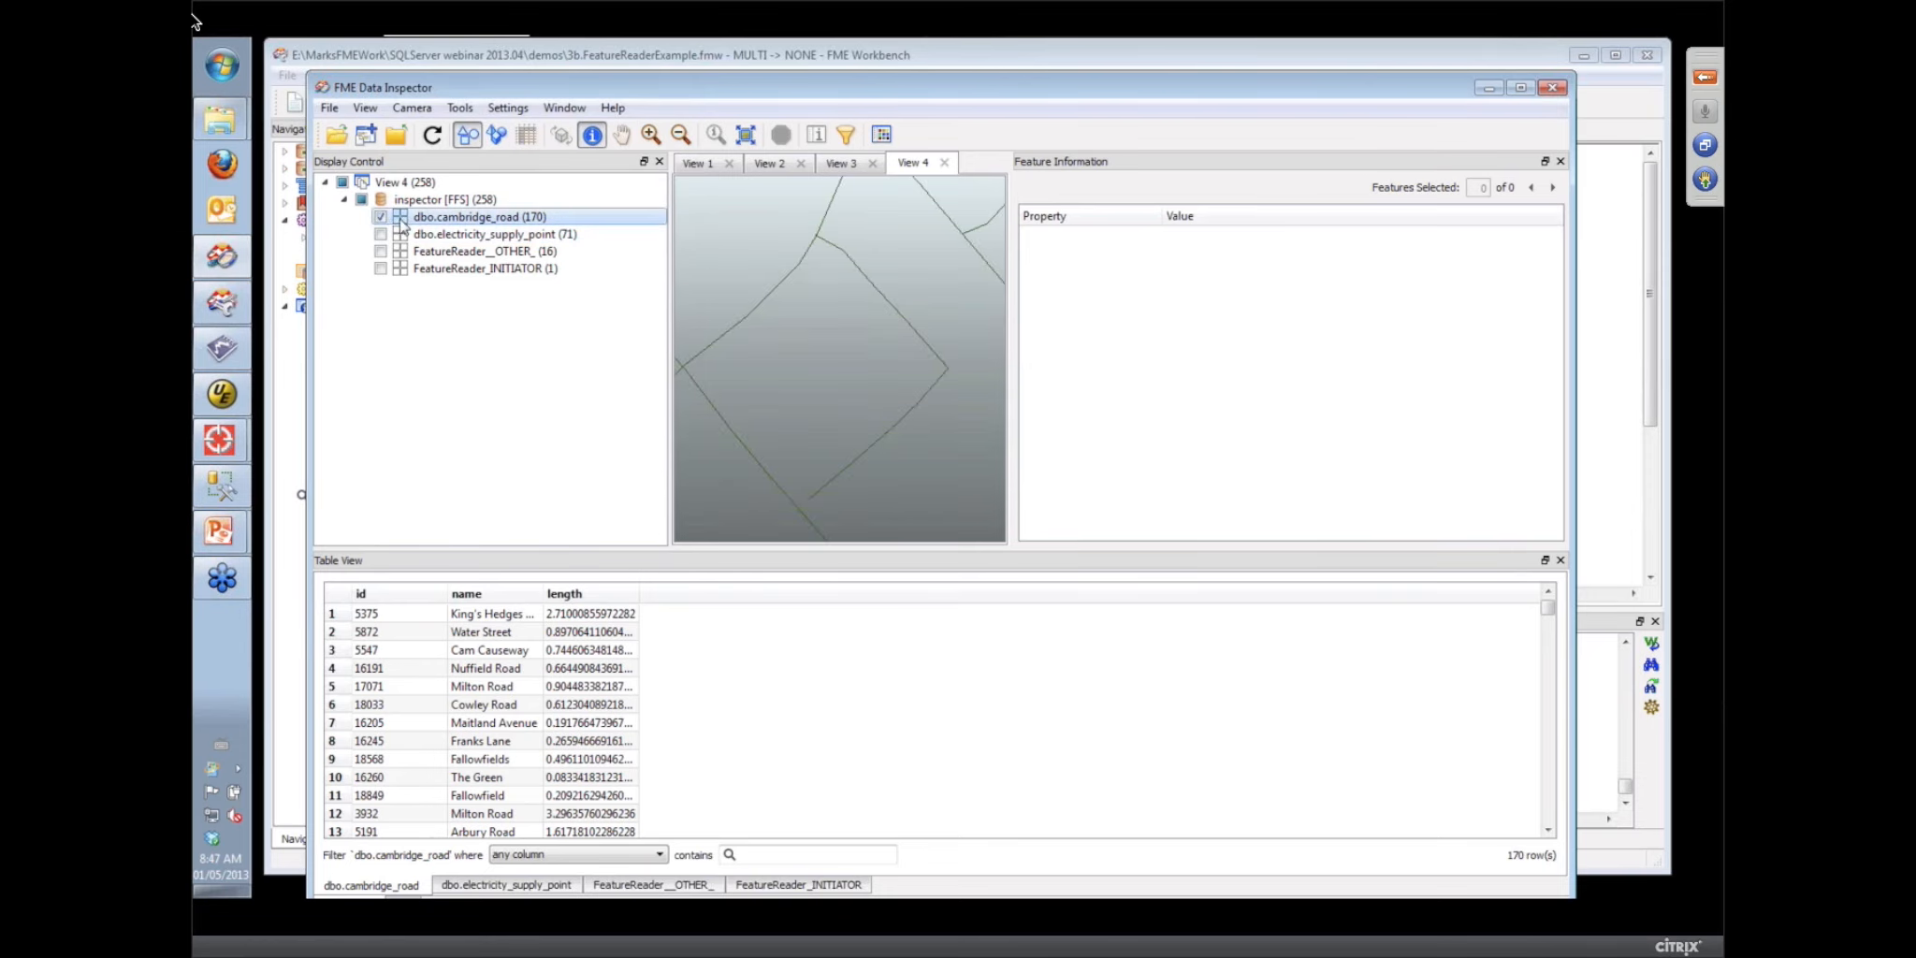
{"action": "left_click", "coordinate": [751, 460]}
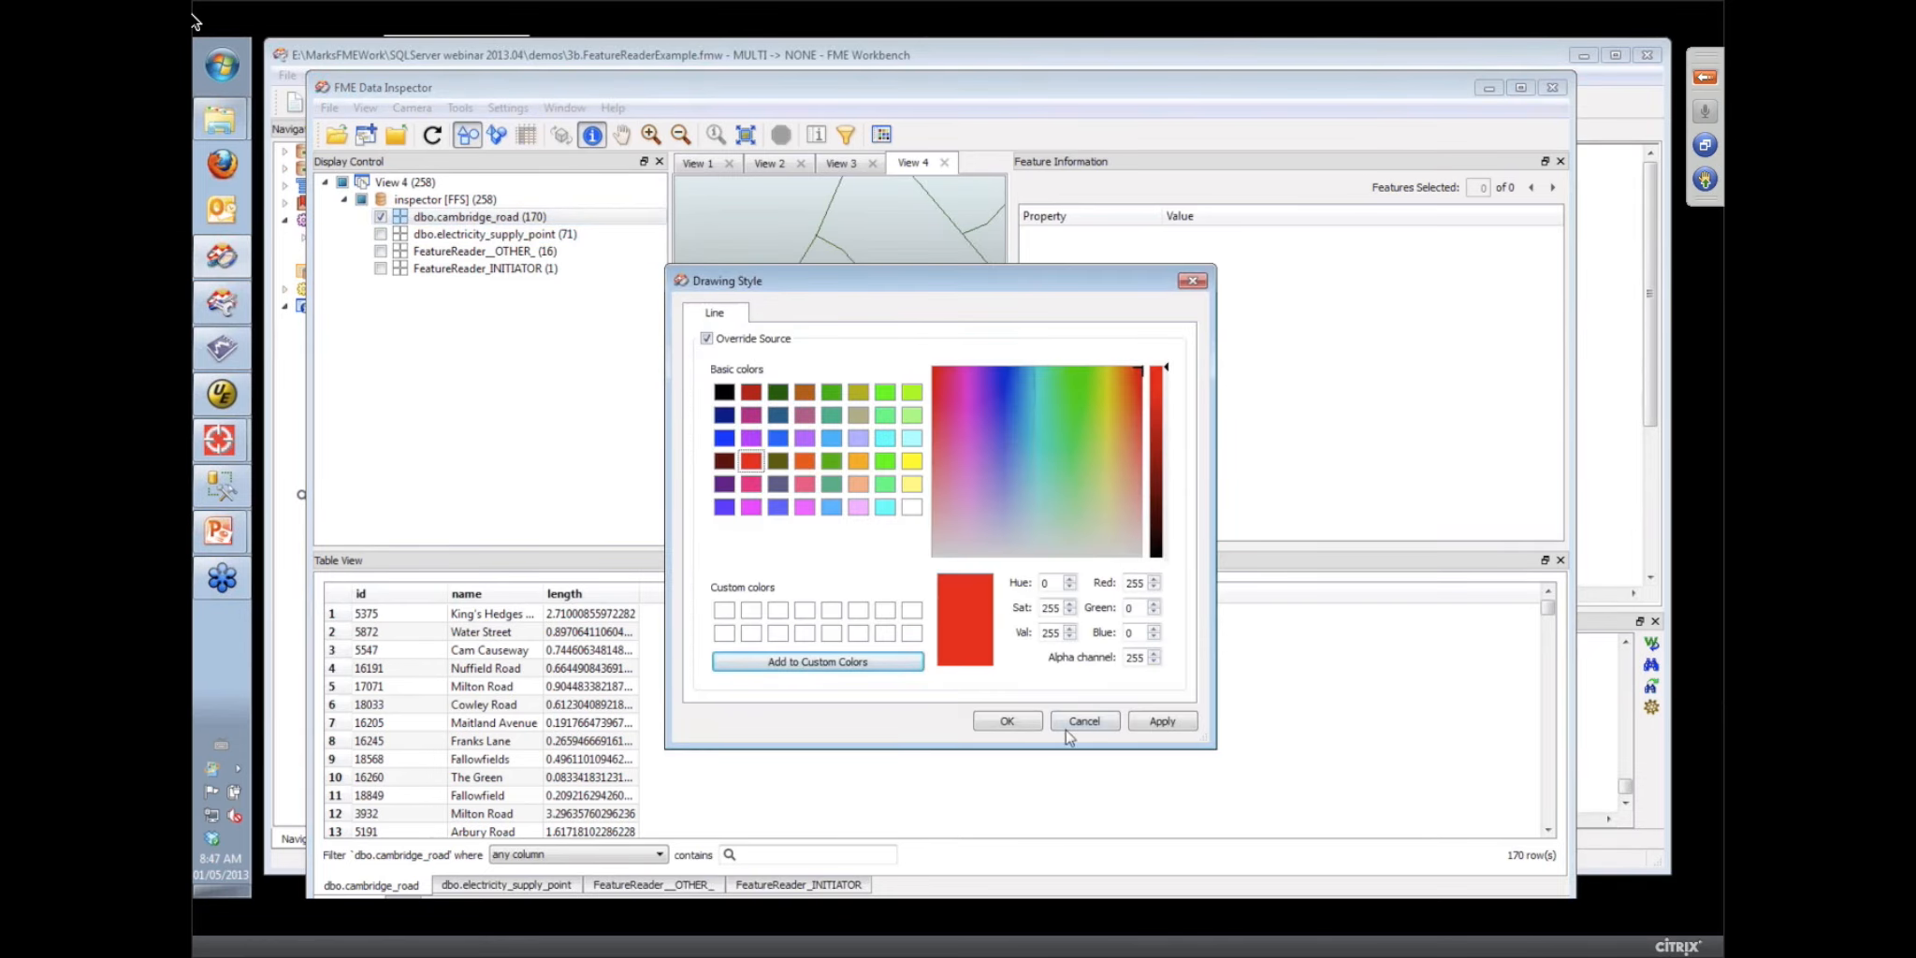
{"action": "left_click", "coordinate": [1007, 720]}
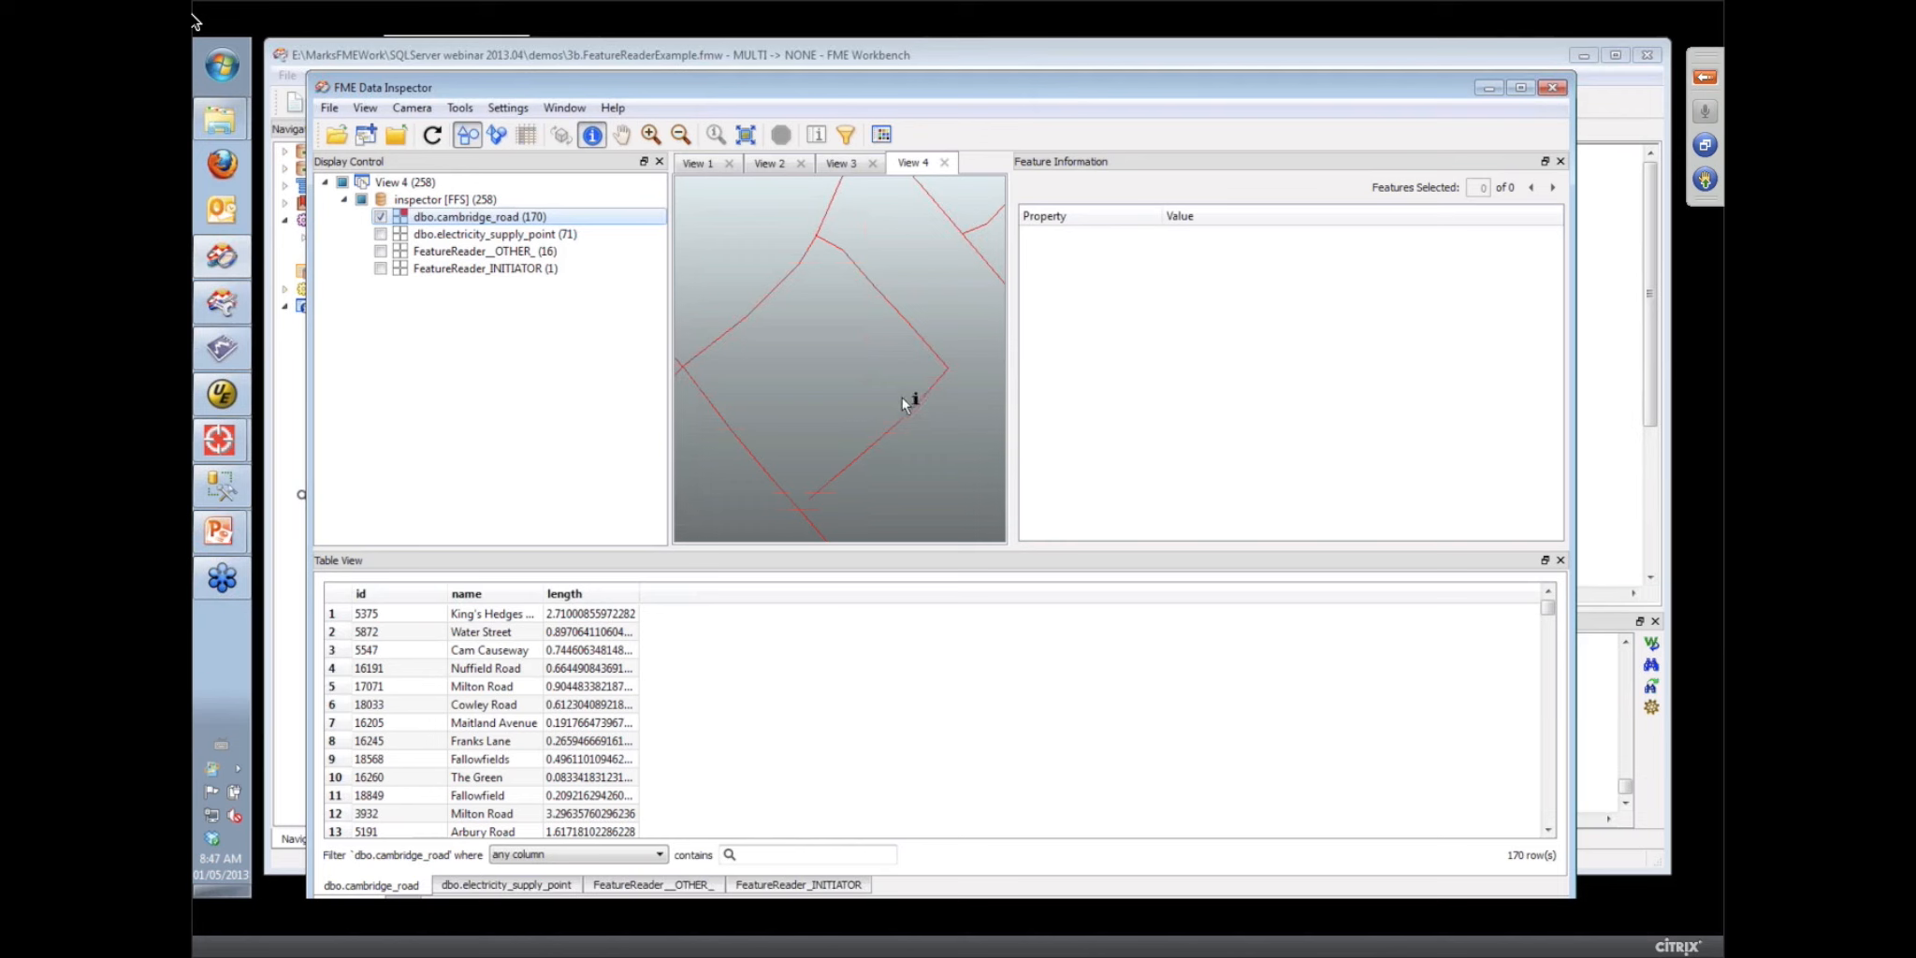
Select the bent road that runs through the buffered area and inspect its attributes, including its name
{"action": "left_click", "coordinate": [915, 332]}
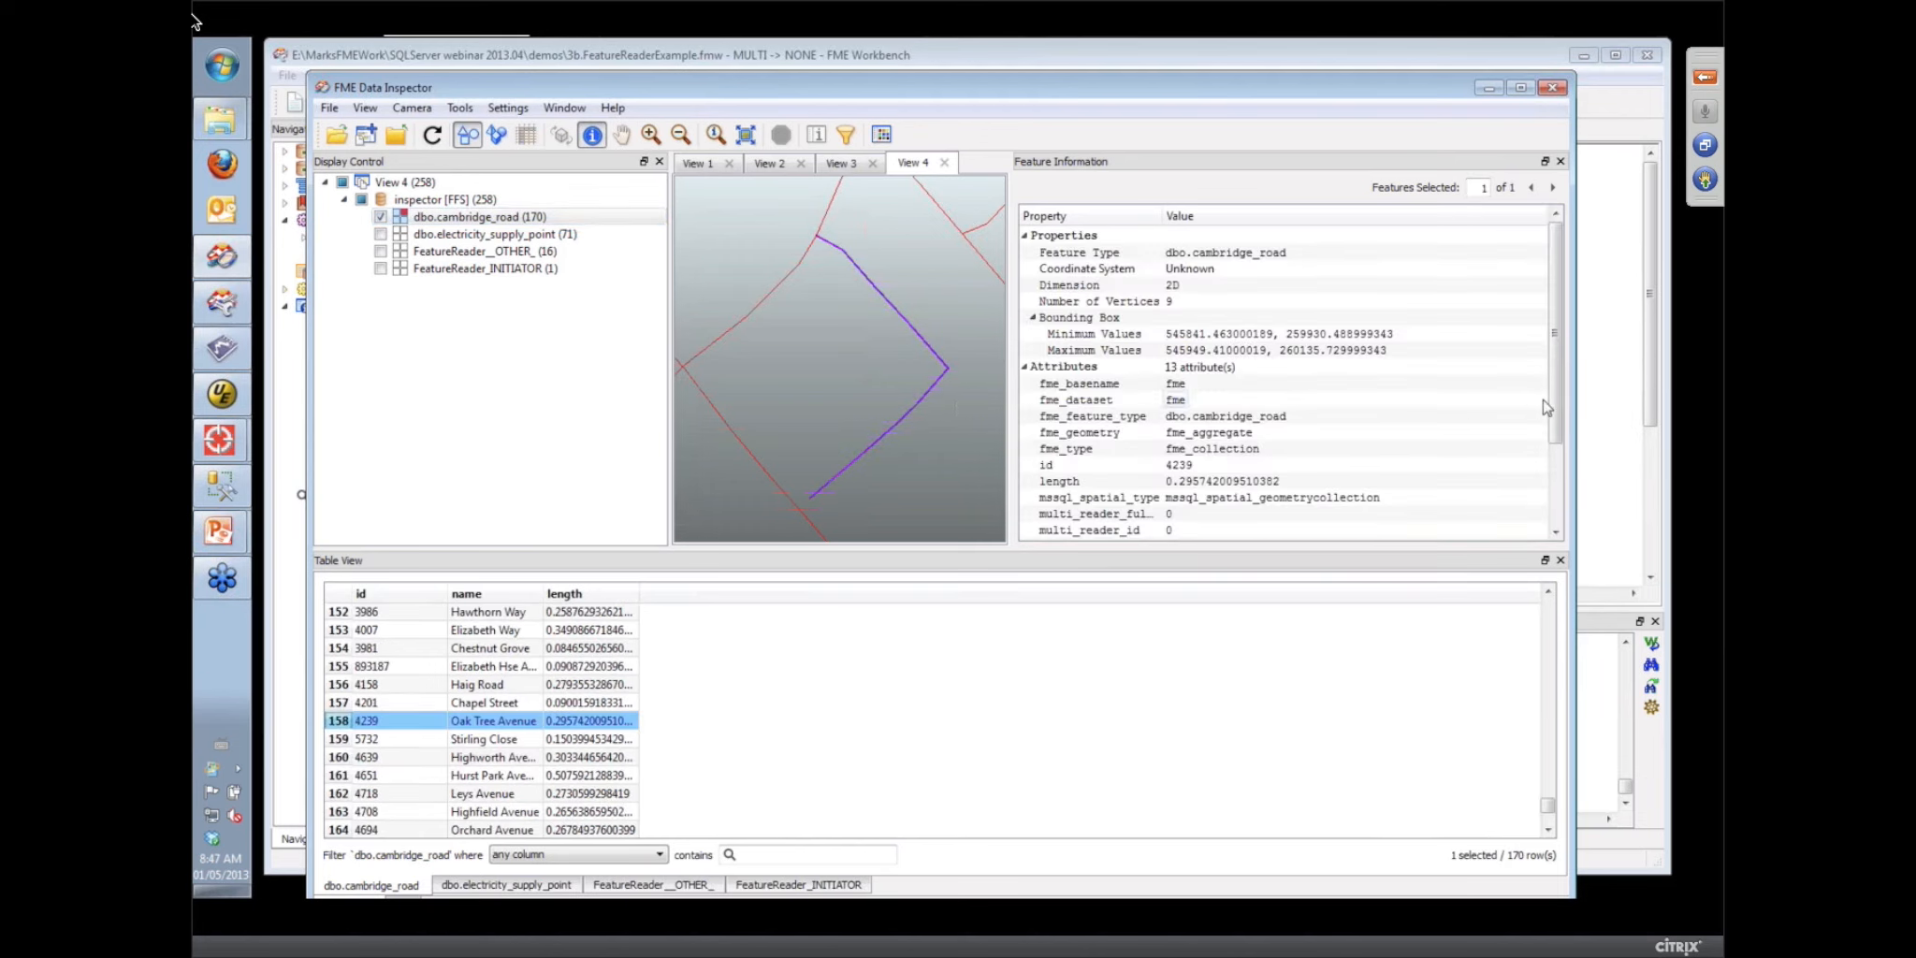
{"action": "left_click_drag", "start_coordinate": [1554, 405], "coordinate": [1554, 482]}
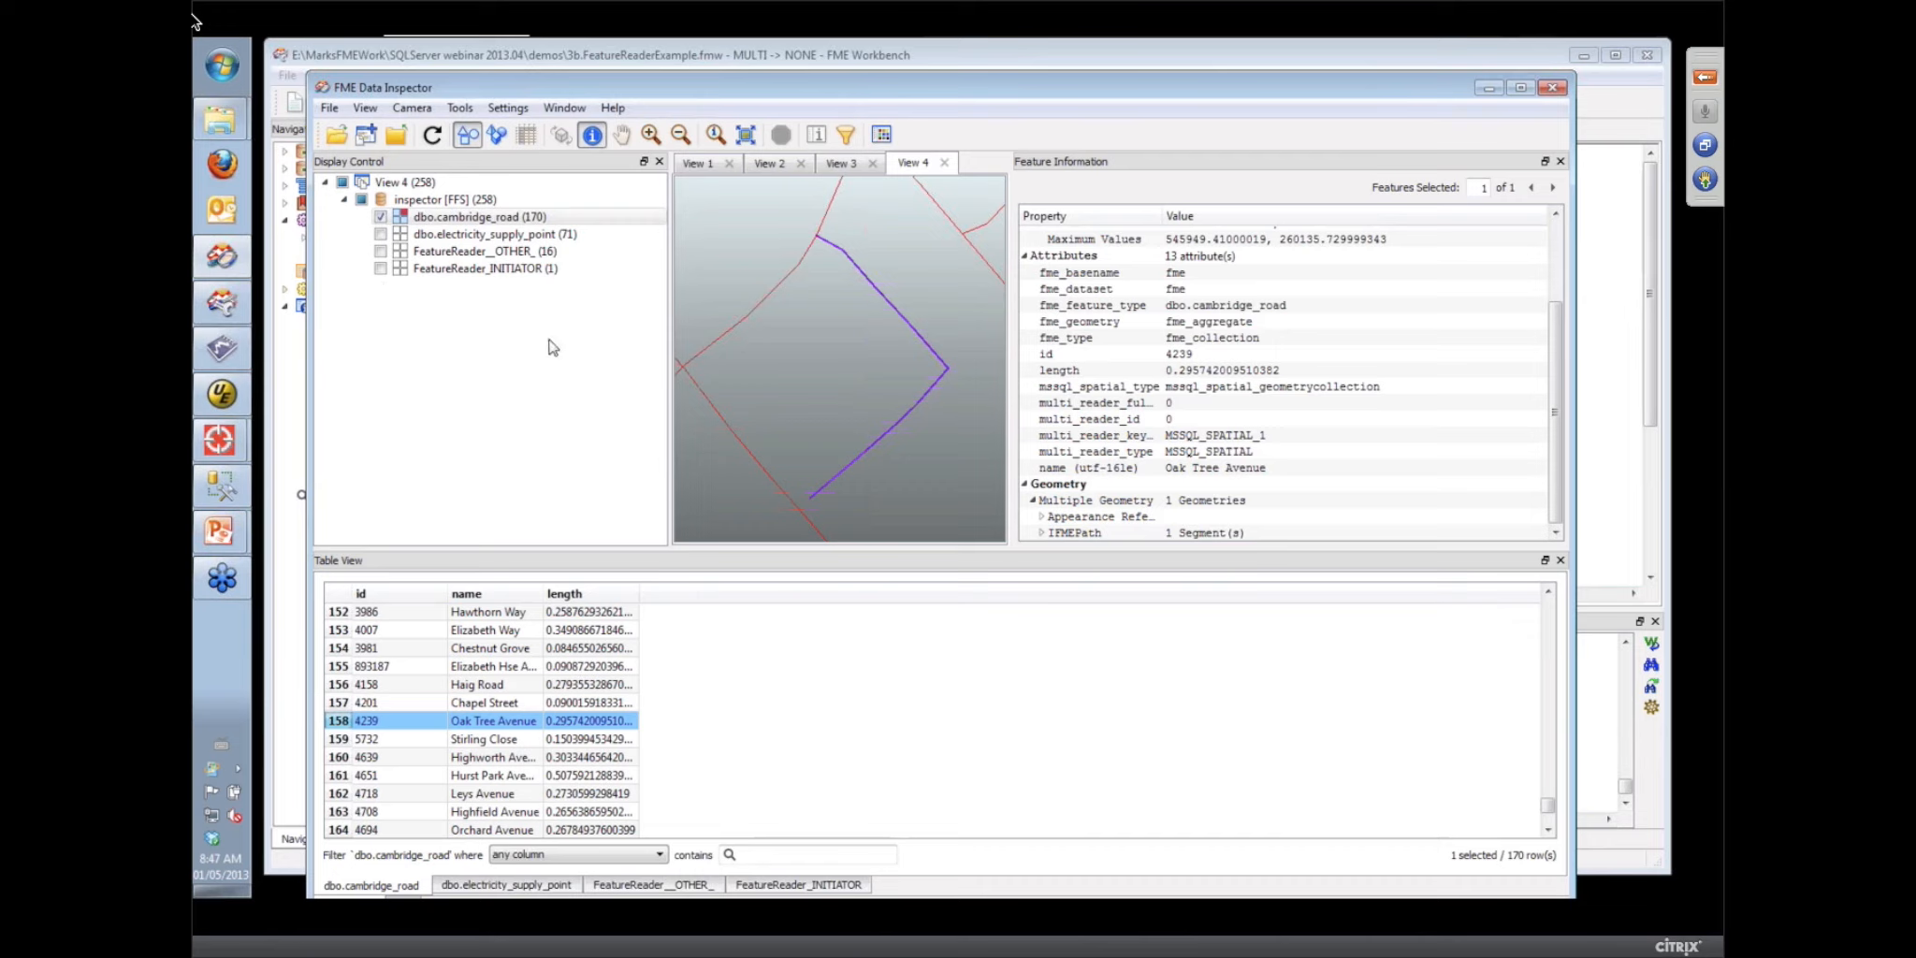
Show the FeatureReader_INITIATOR and FeatureReader__OTHER_ layers without dbo.electricity_supply_point, and set the FeatureReader__OTHER_ points to bright green (85, 255, 0)
{"action": "left_click", "coordinate": [380, 268]}
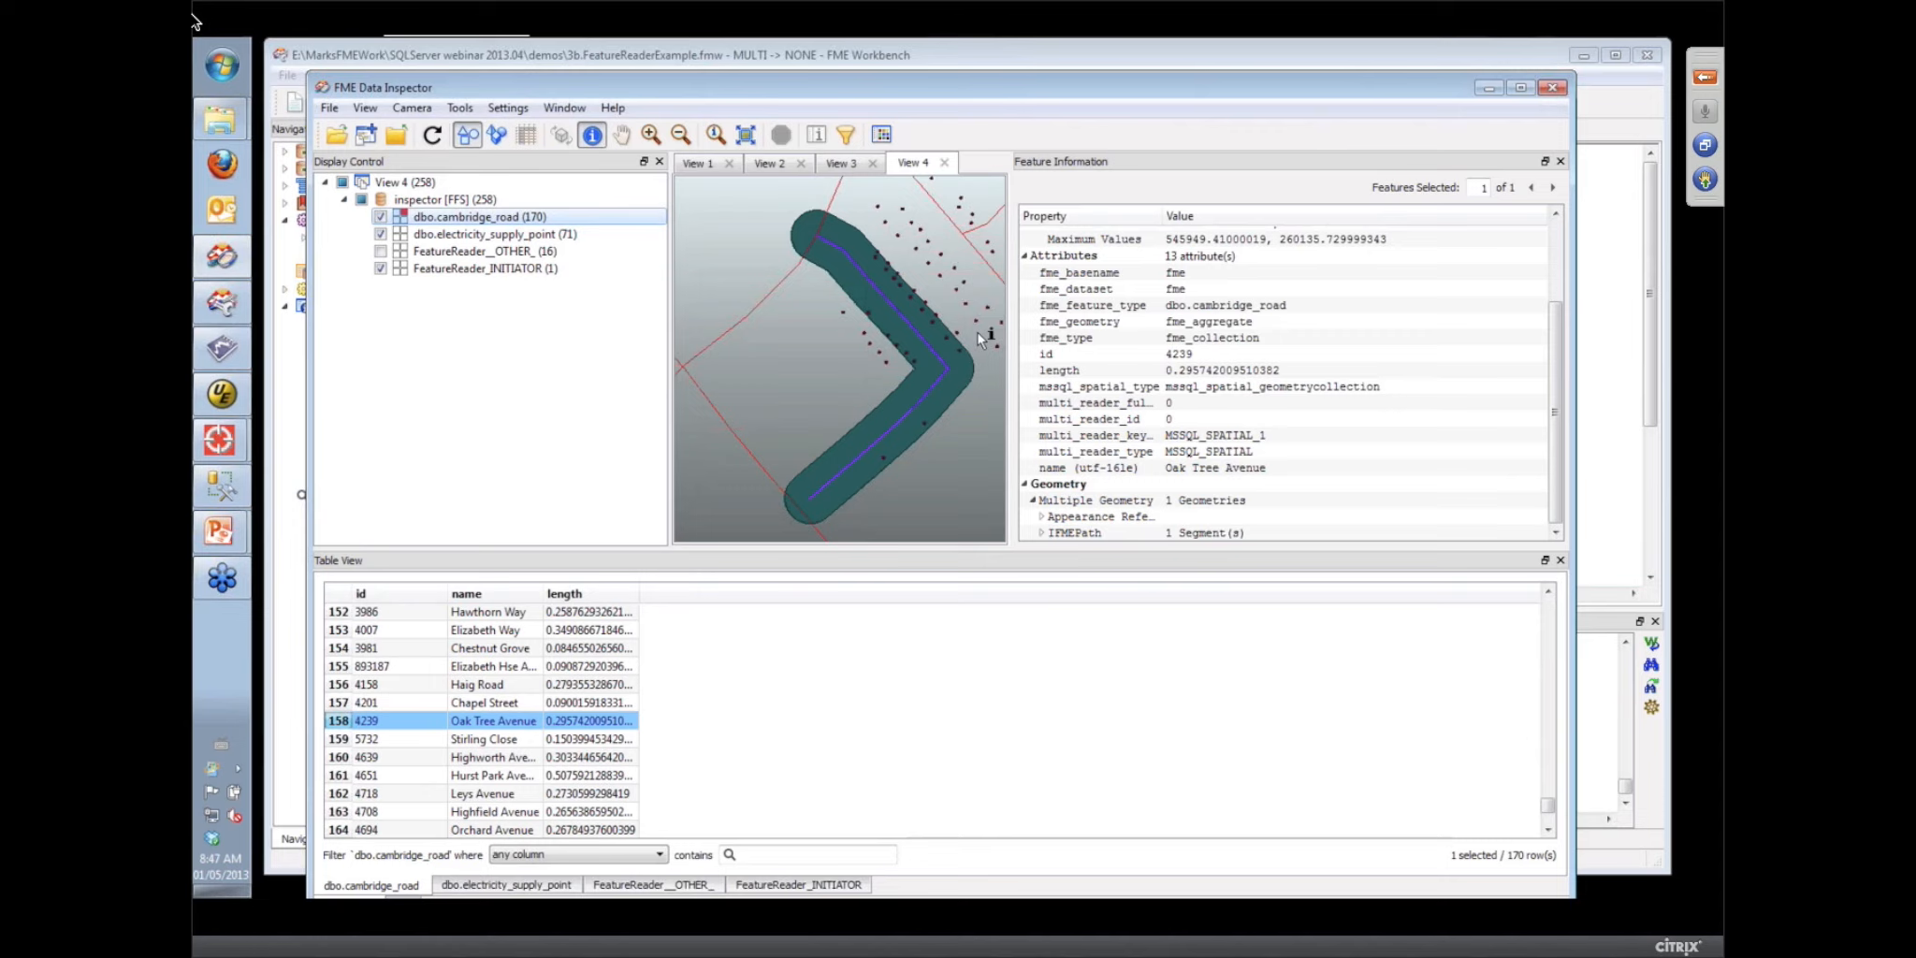
{"action": "left_click", "coordinate": [381, 235]}
{"action": "left_click", "coordinate": [400, 250]}
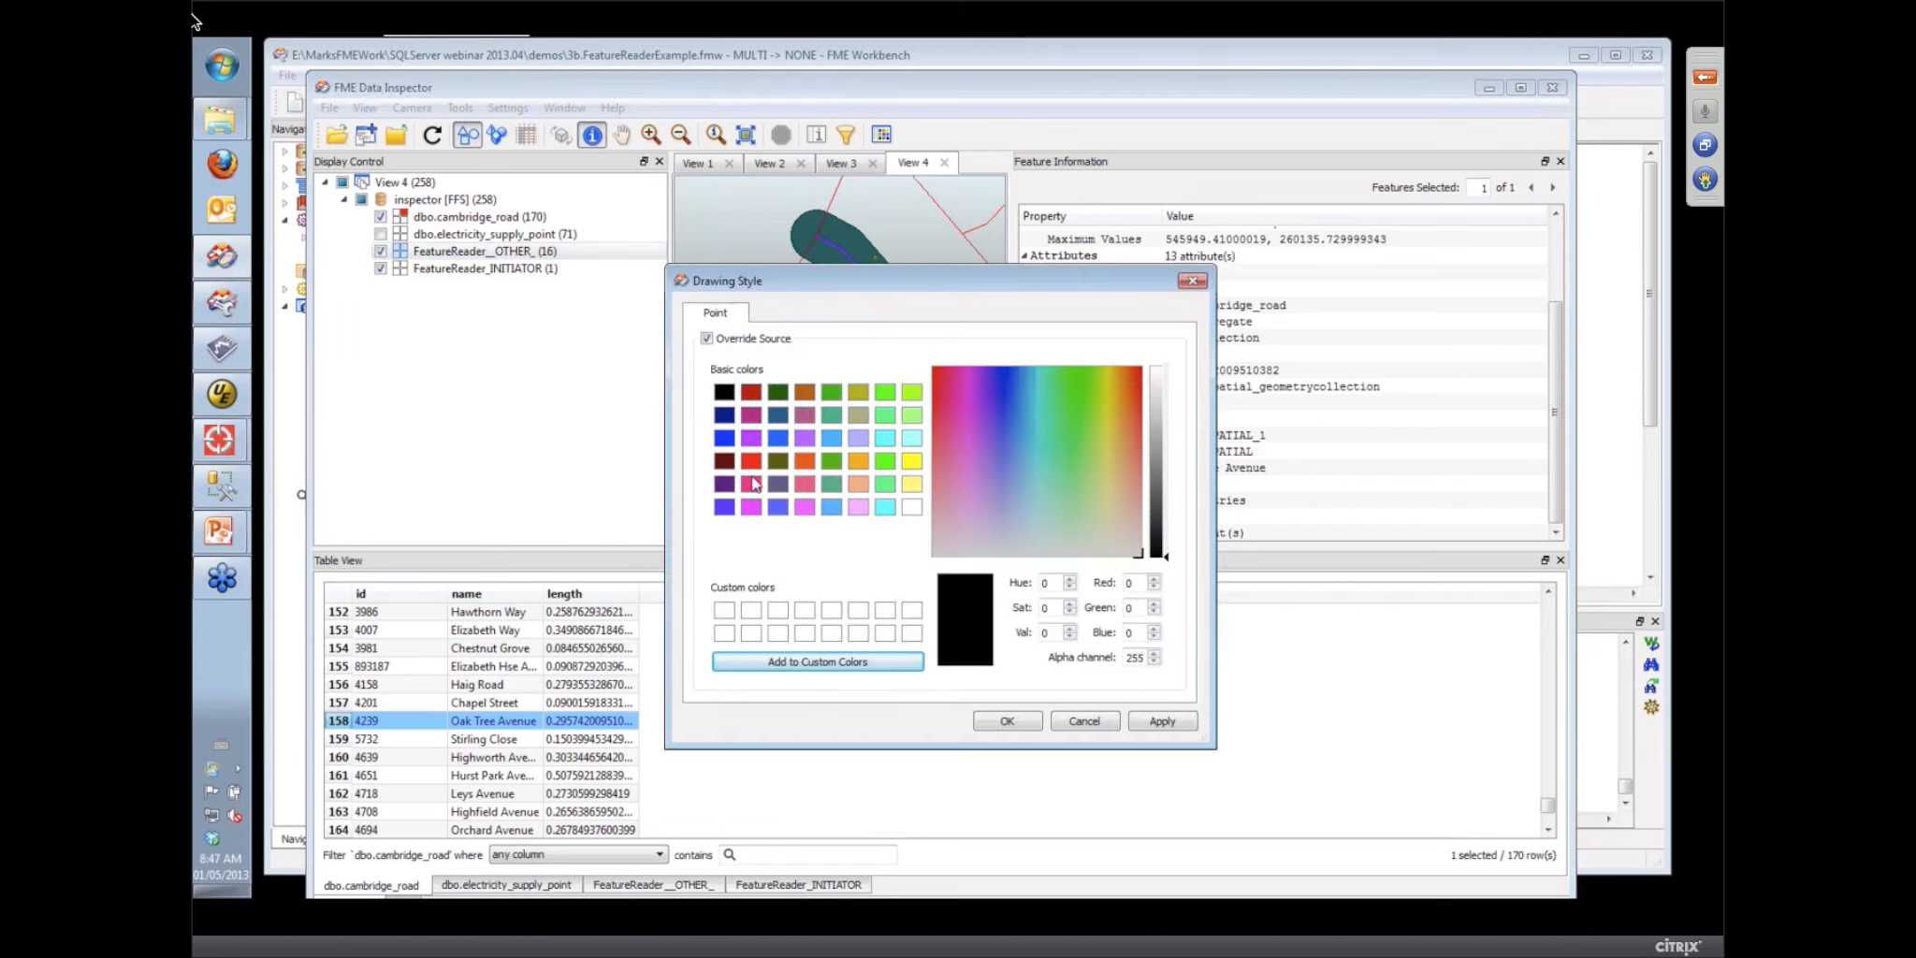
{"action": "left_click", "coordinate": [888, 461]}
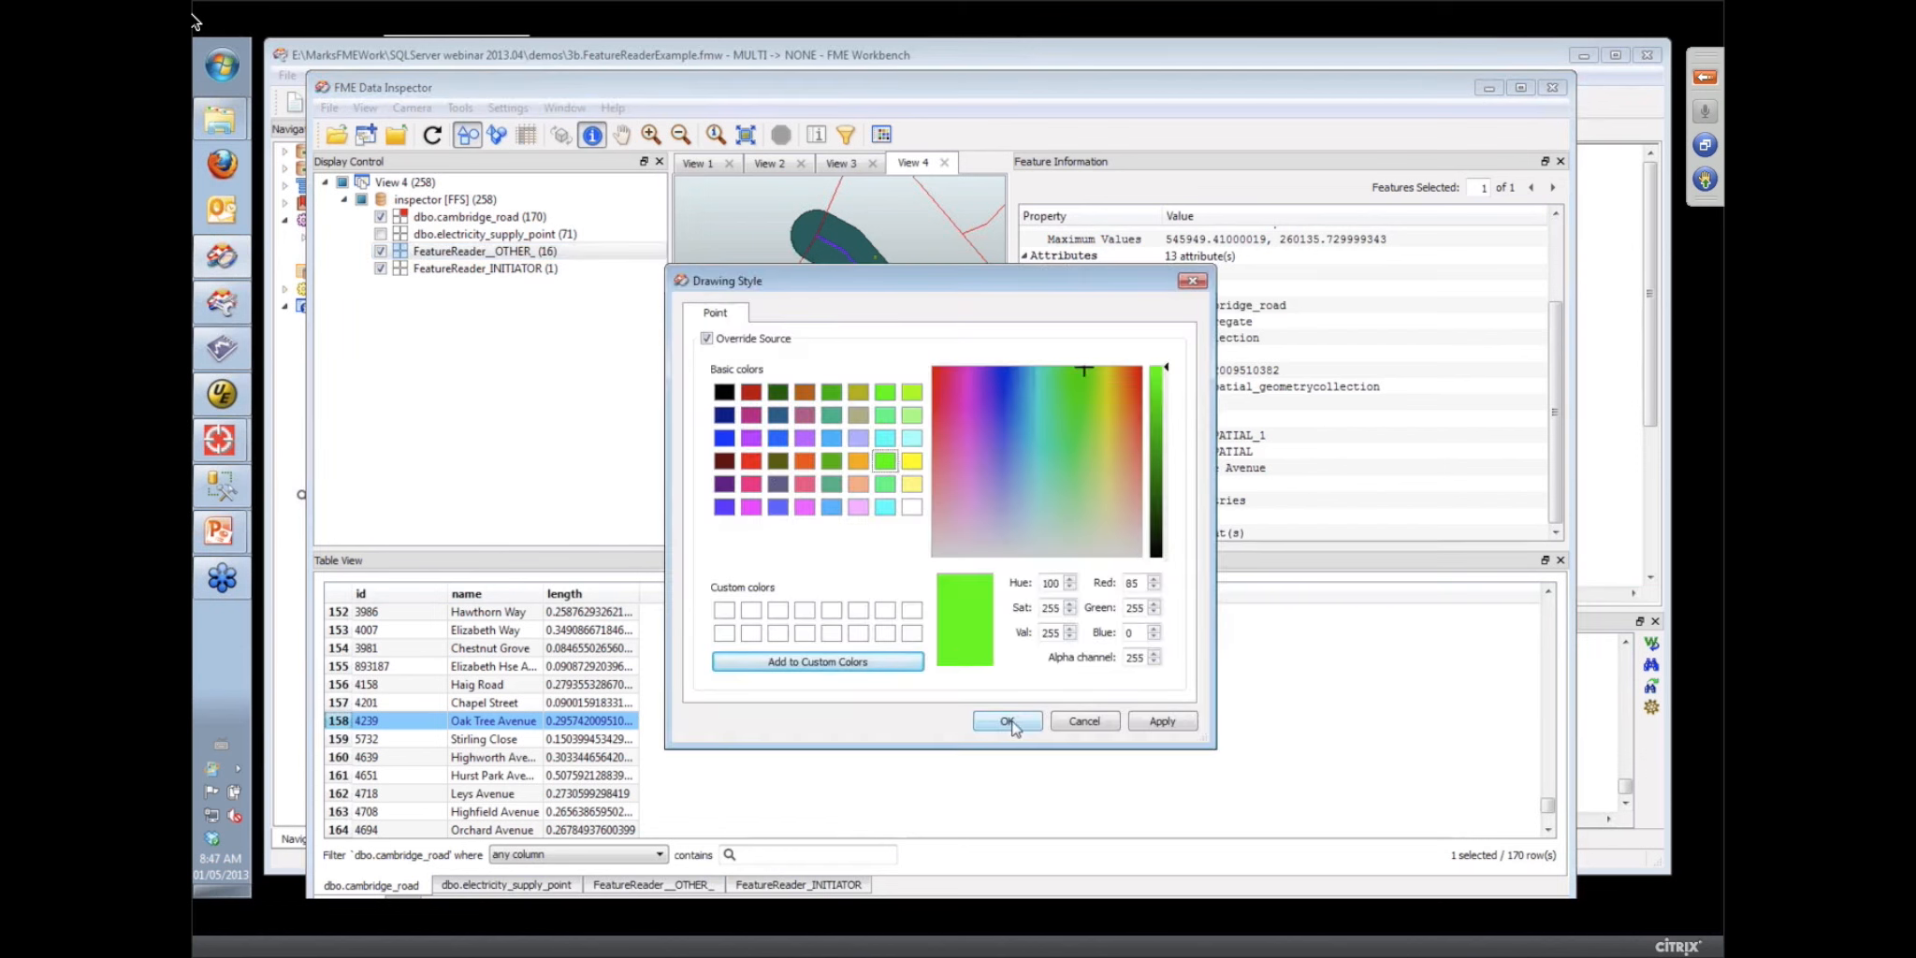
{"action": "left_click", "coordinate": [1009, 722]}
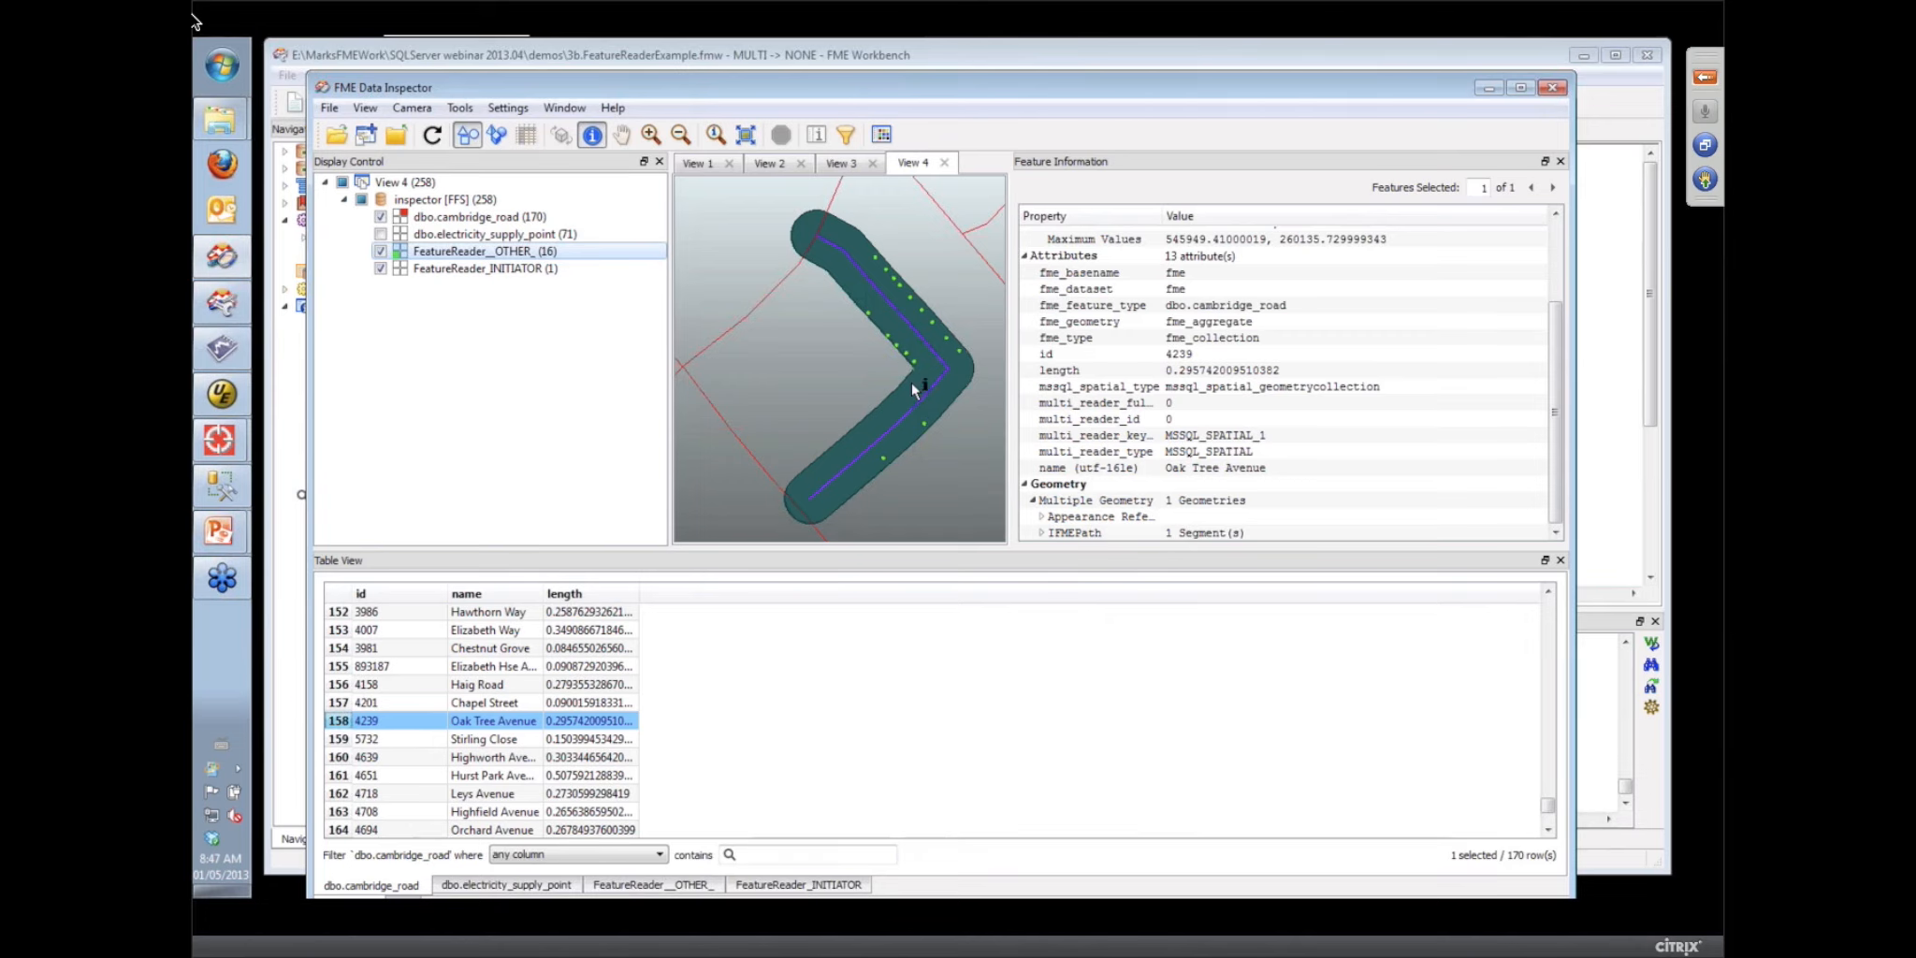
Switch back to FME Workbench and review the FeatureReader's parameters in the workspace's transformer tree, including its cache settings
{"action": "left_click", "coordinate": [1137, 56]}
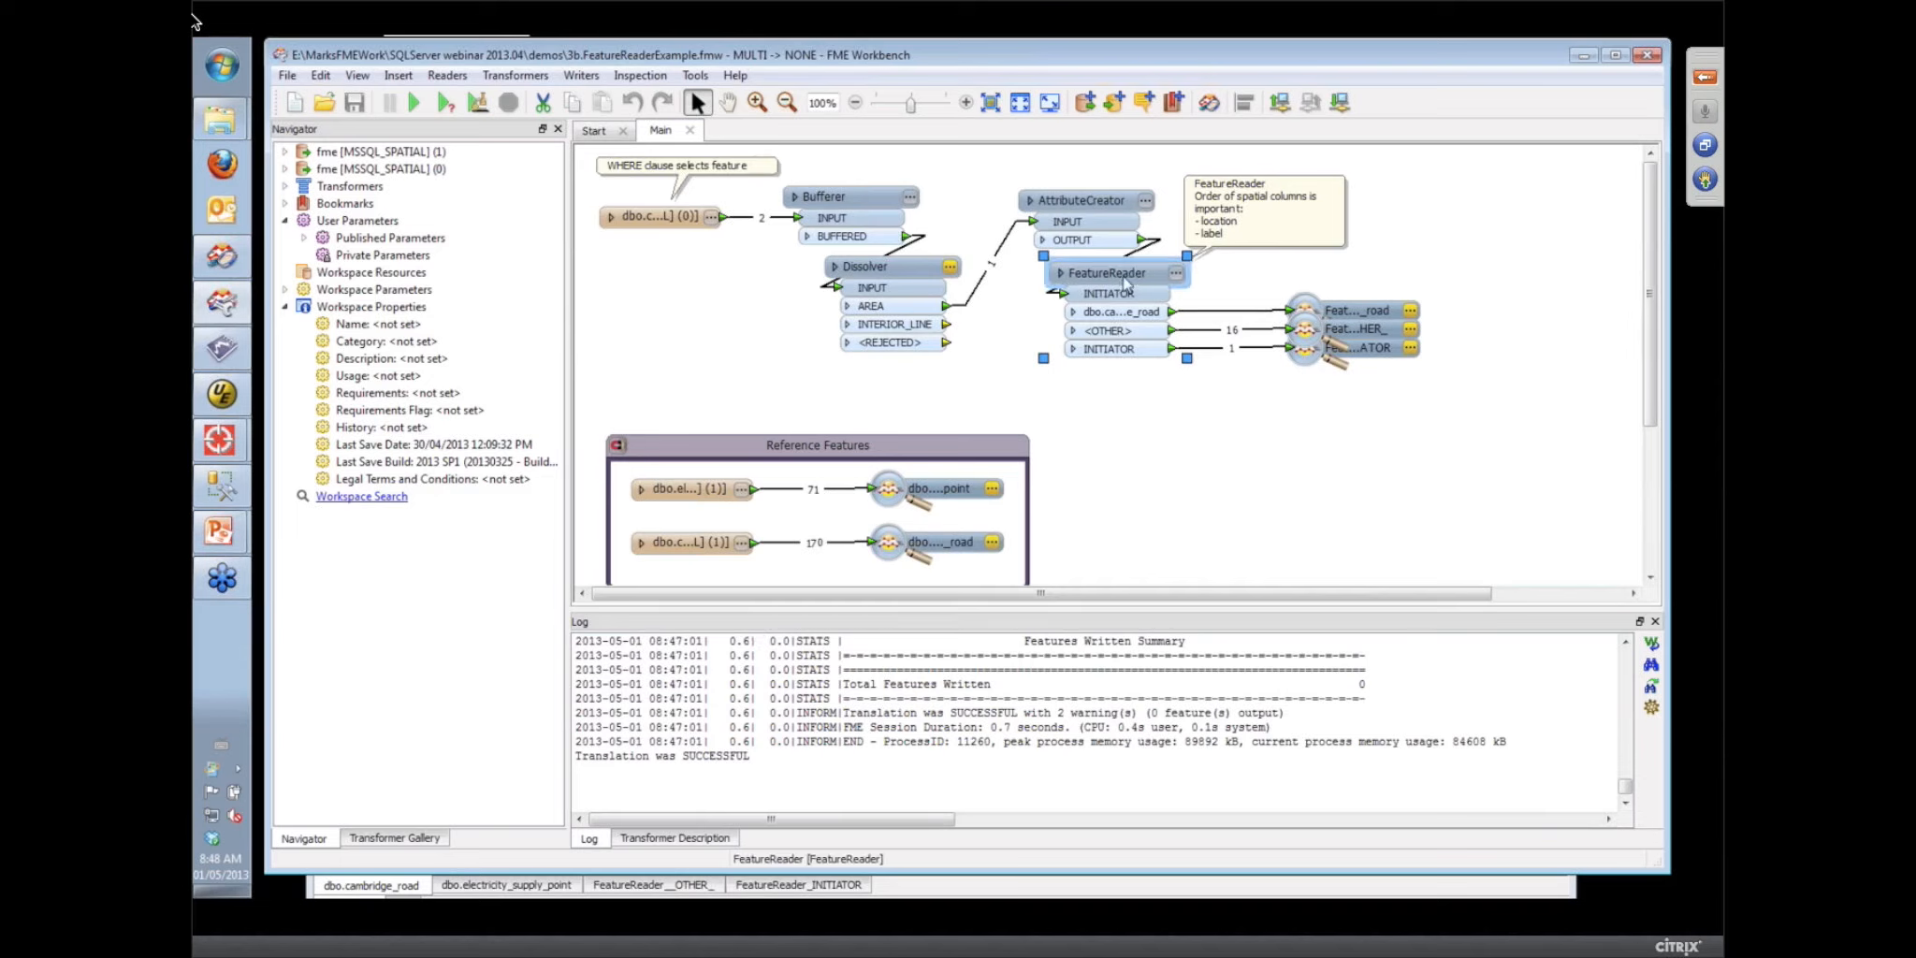
{"action": "left_click", "coordinate": [285, 186]}
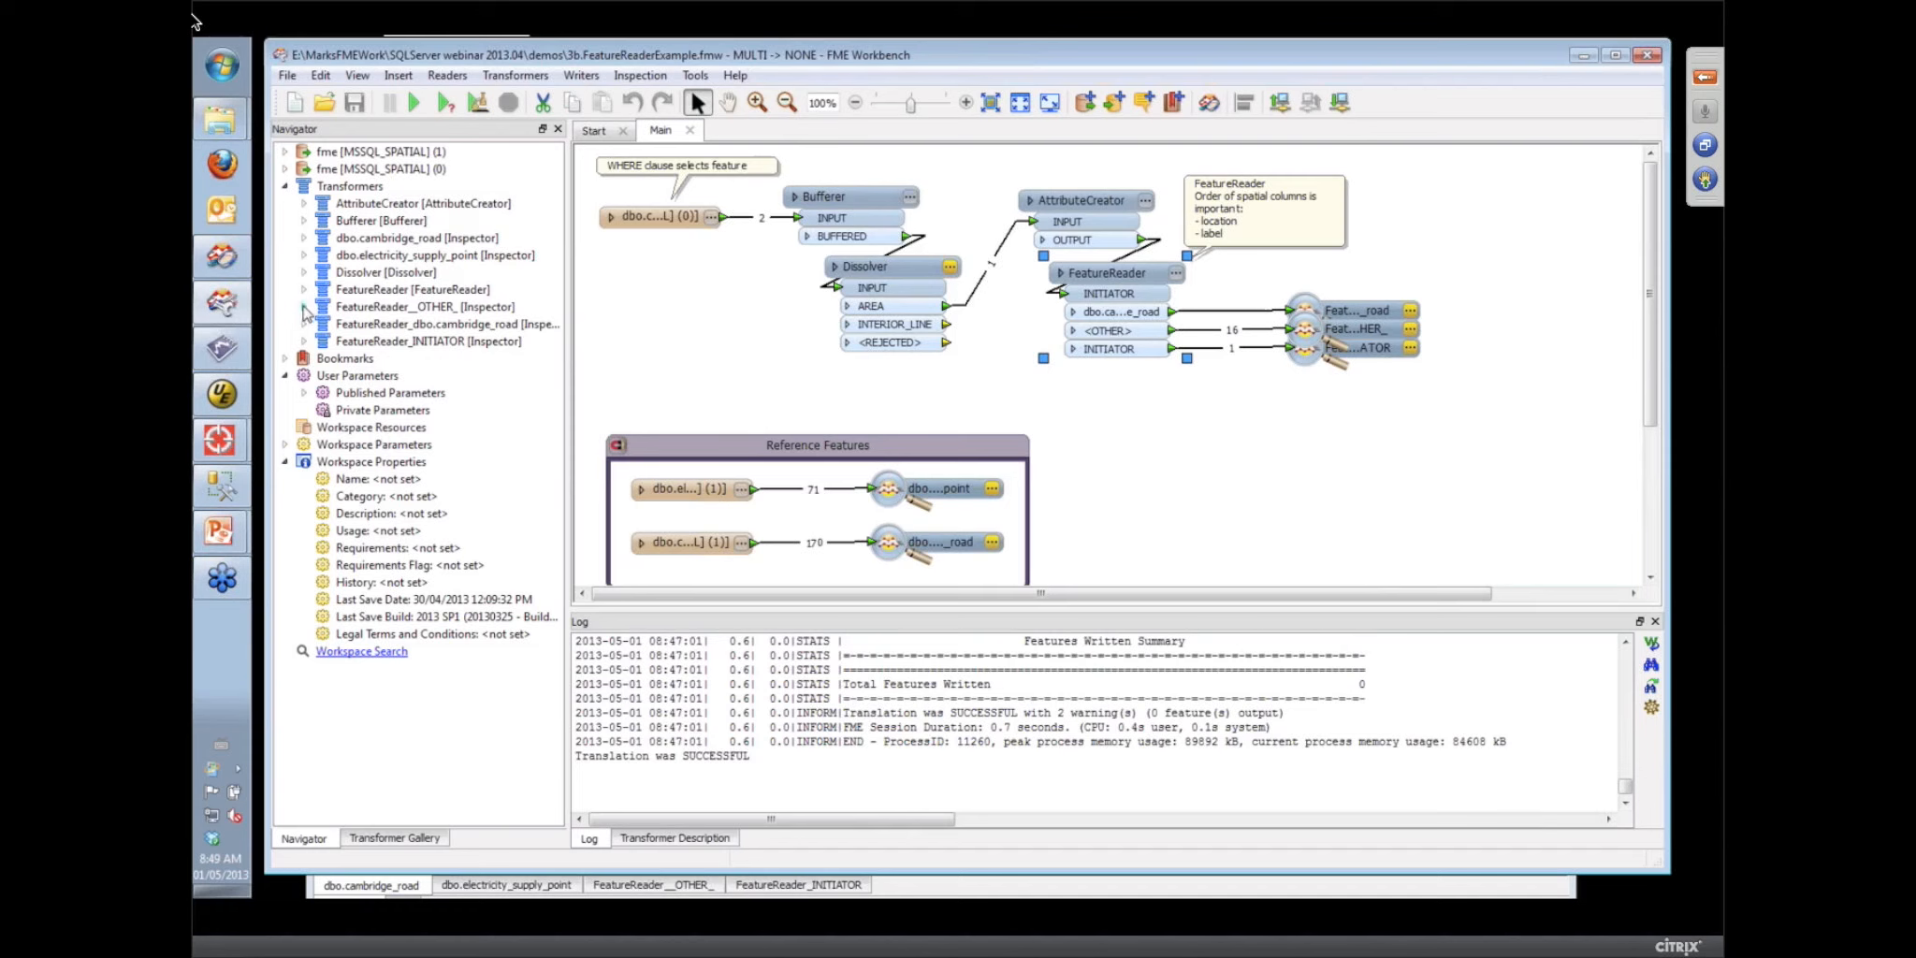
{"action": "left_click", "coordinate": [304, 289]}
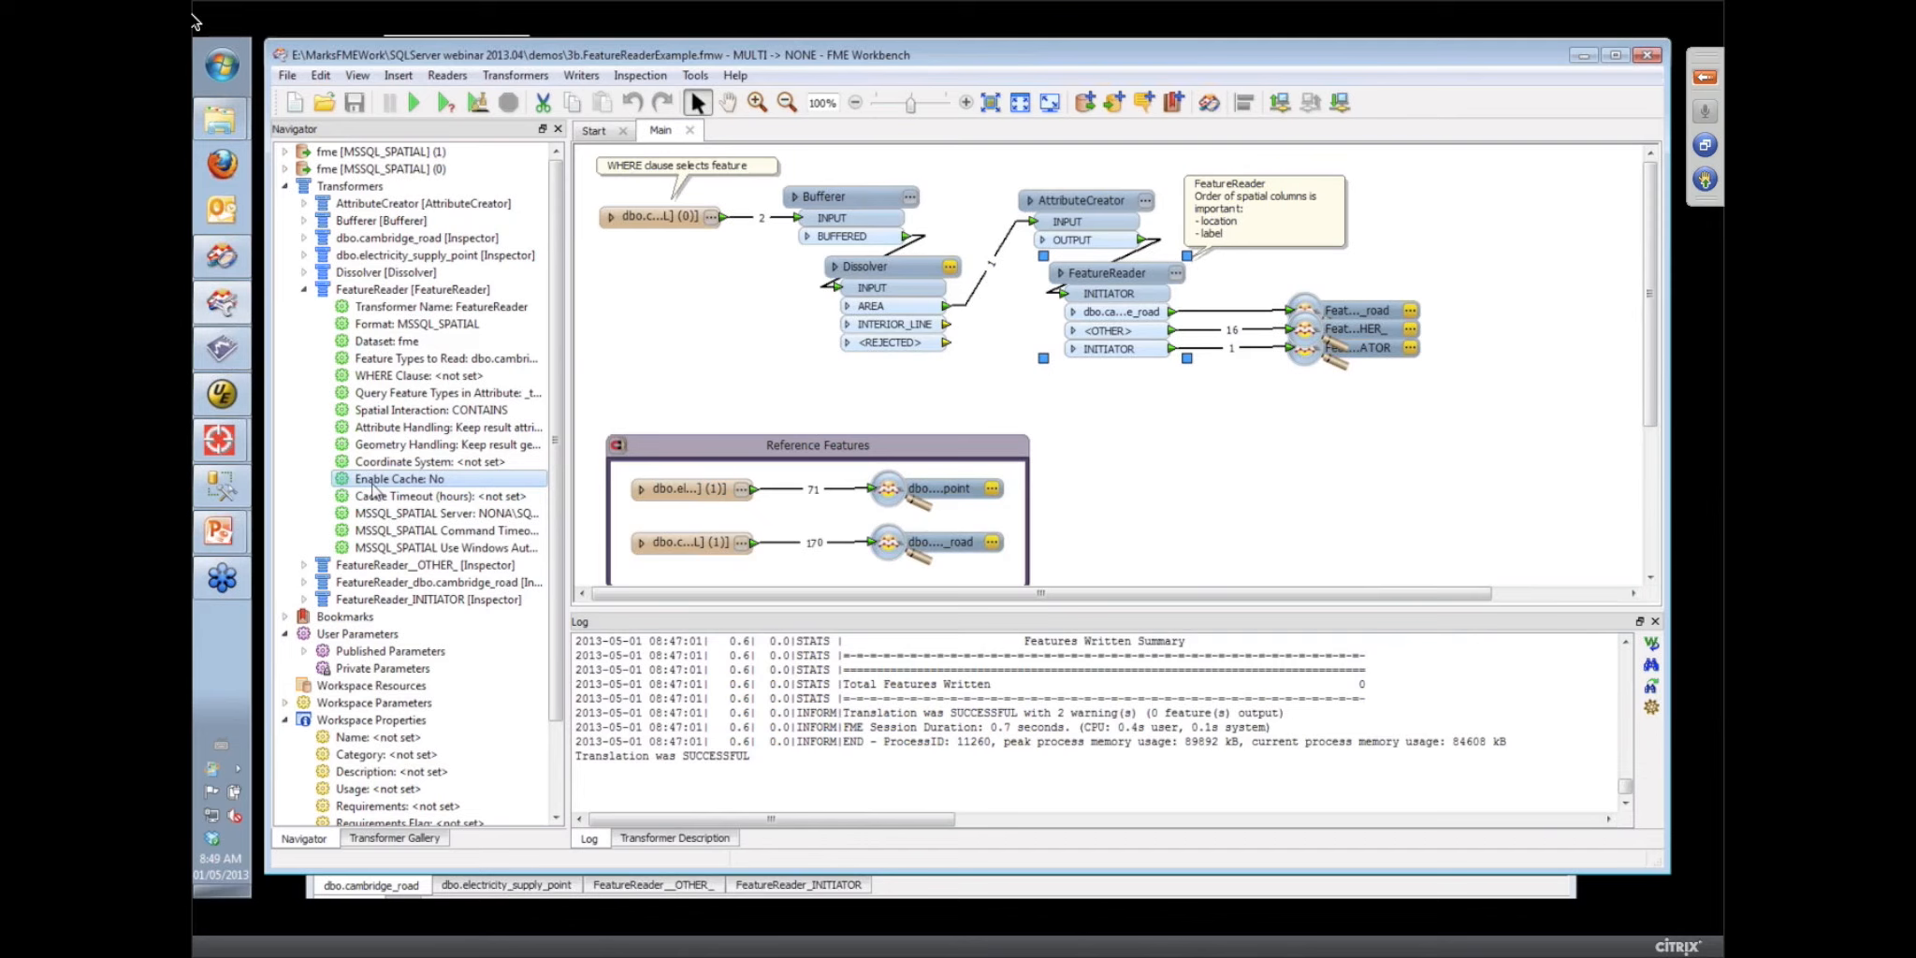
Close the FeatureReader workspace and switch to the PowerPoint slide show, advancing to the Geometry Validation slide
{"action": "left_click", "coordinate": [690, 131]}
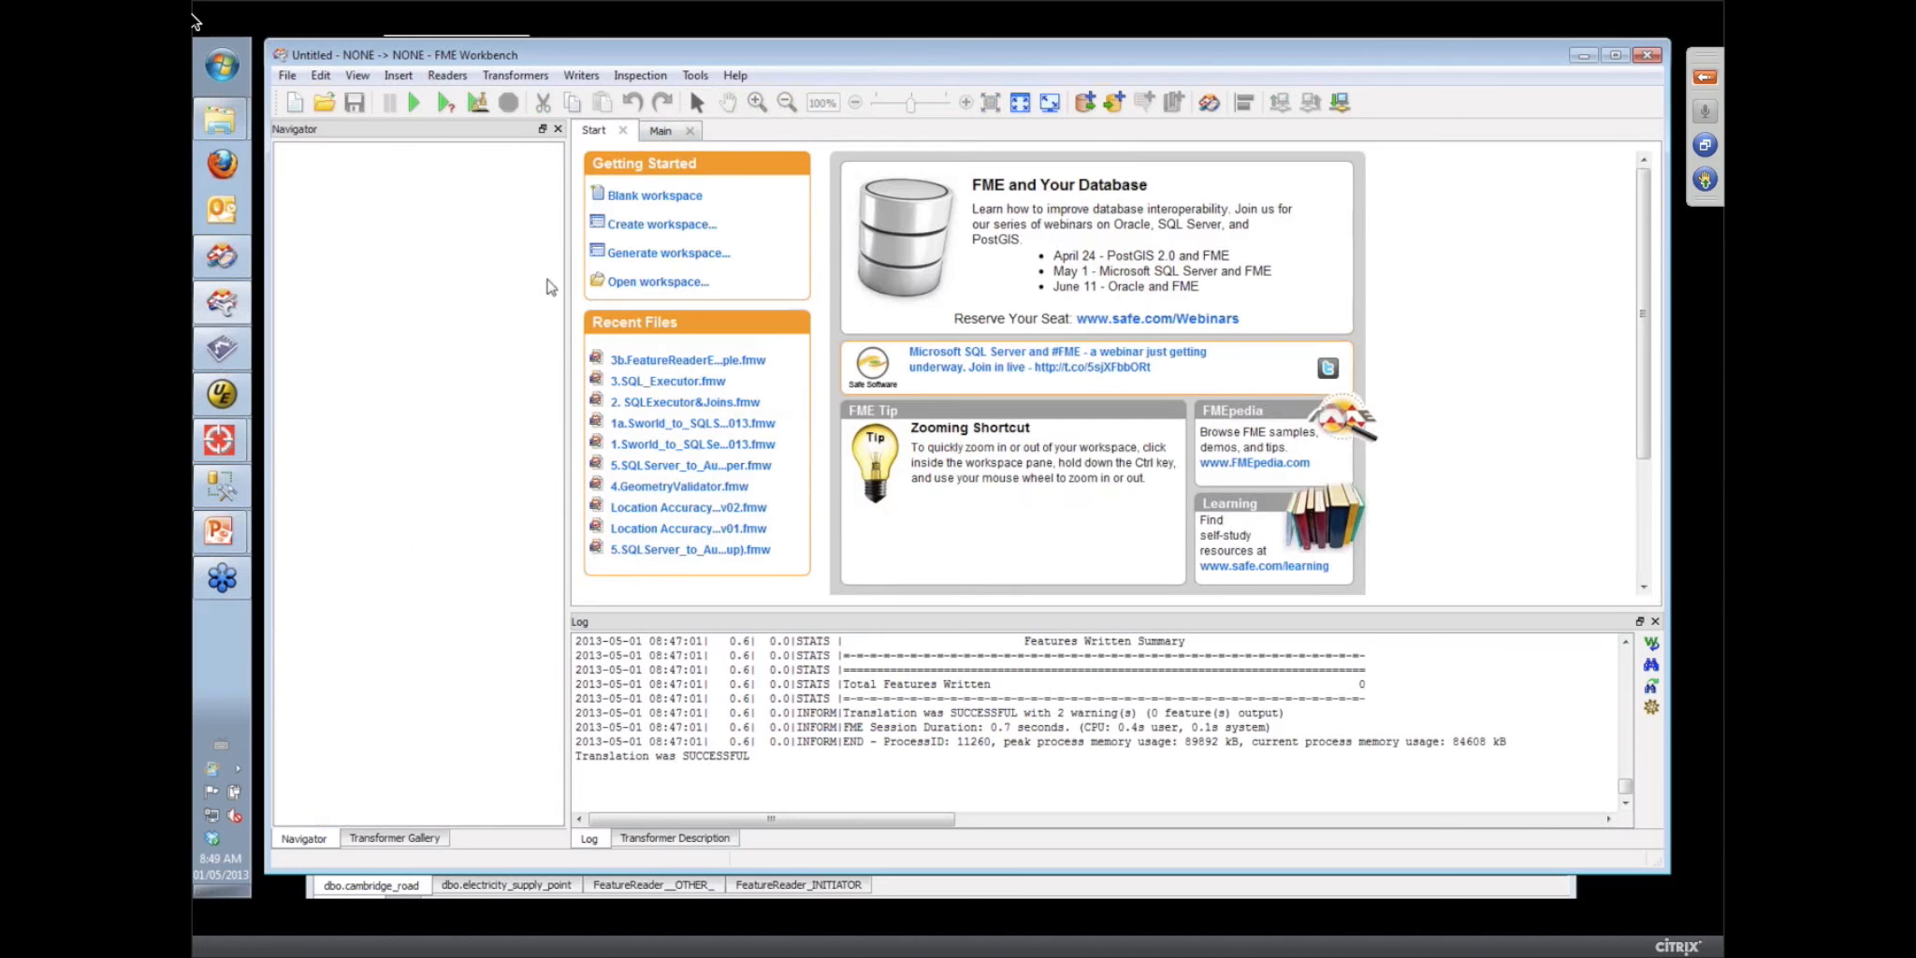
{"action": "left_click", "coordinate": [219, 530]}
{"action": "left_click", "coordinate": [323, 542]}
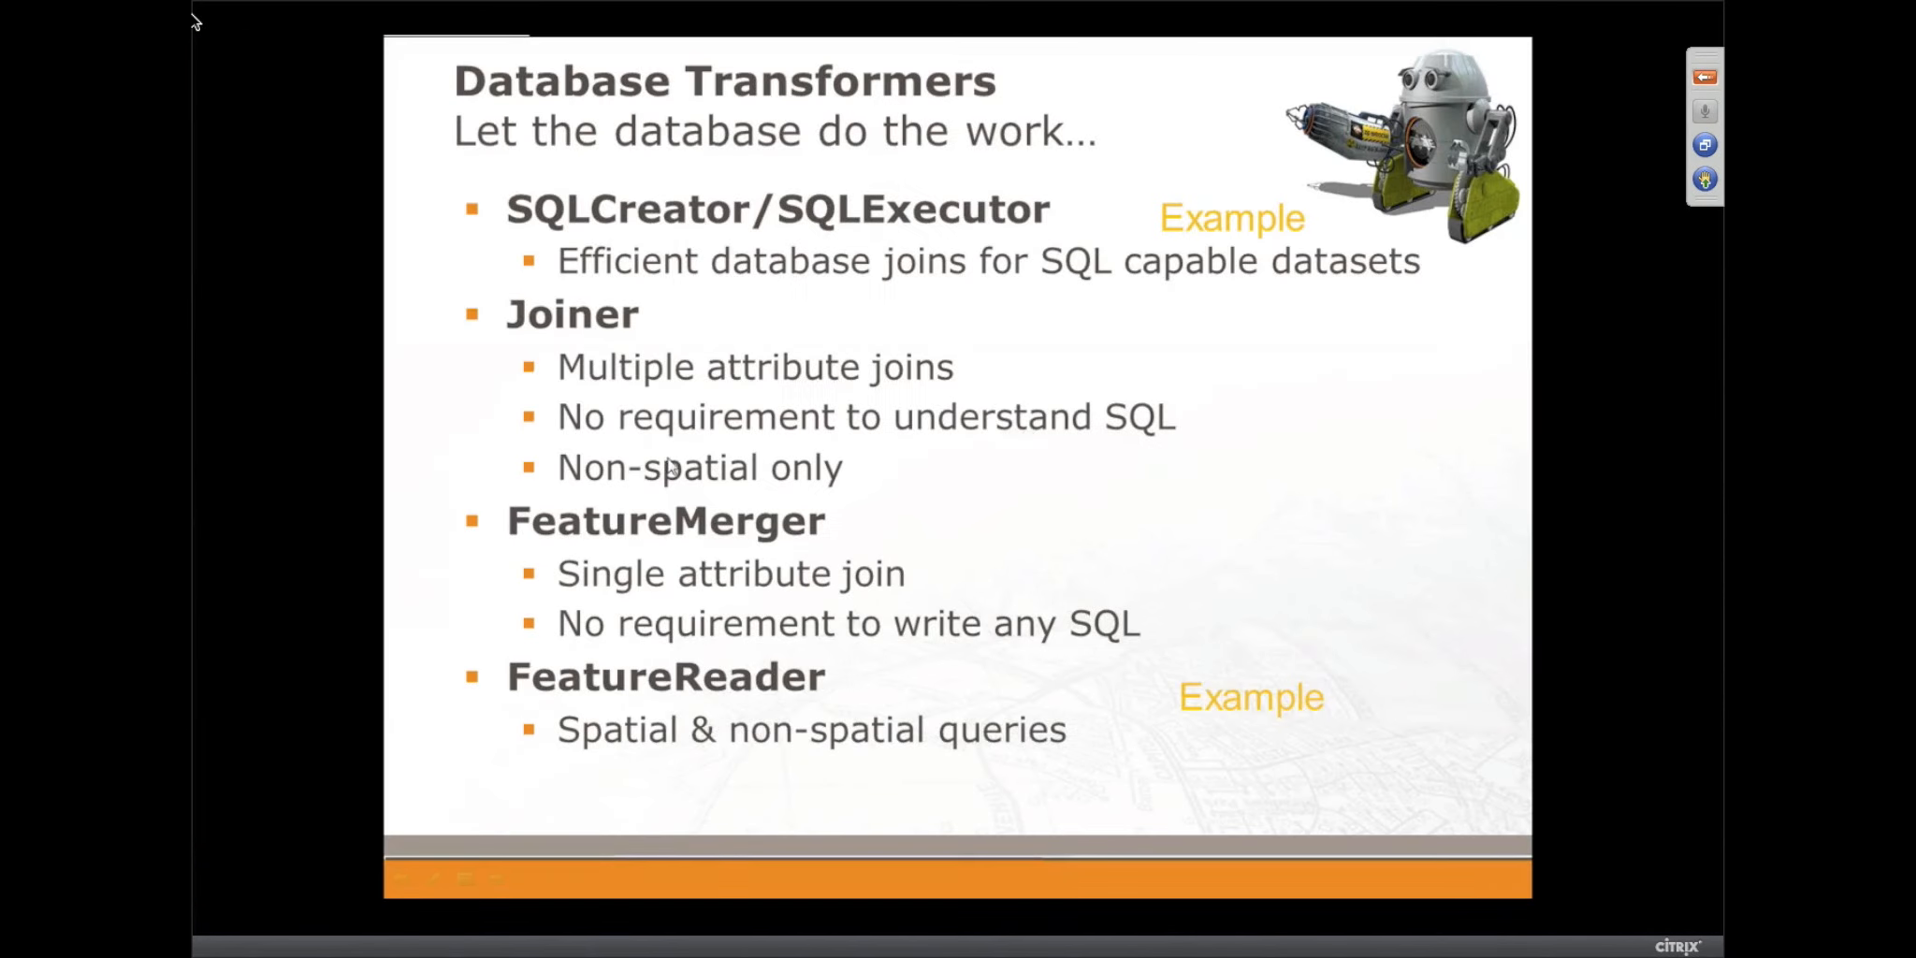
{"action": "left_click", "coordinate": [775, 474]}
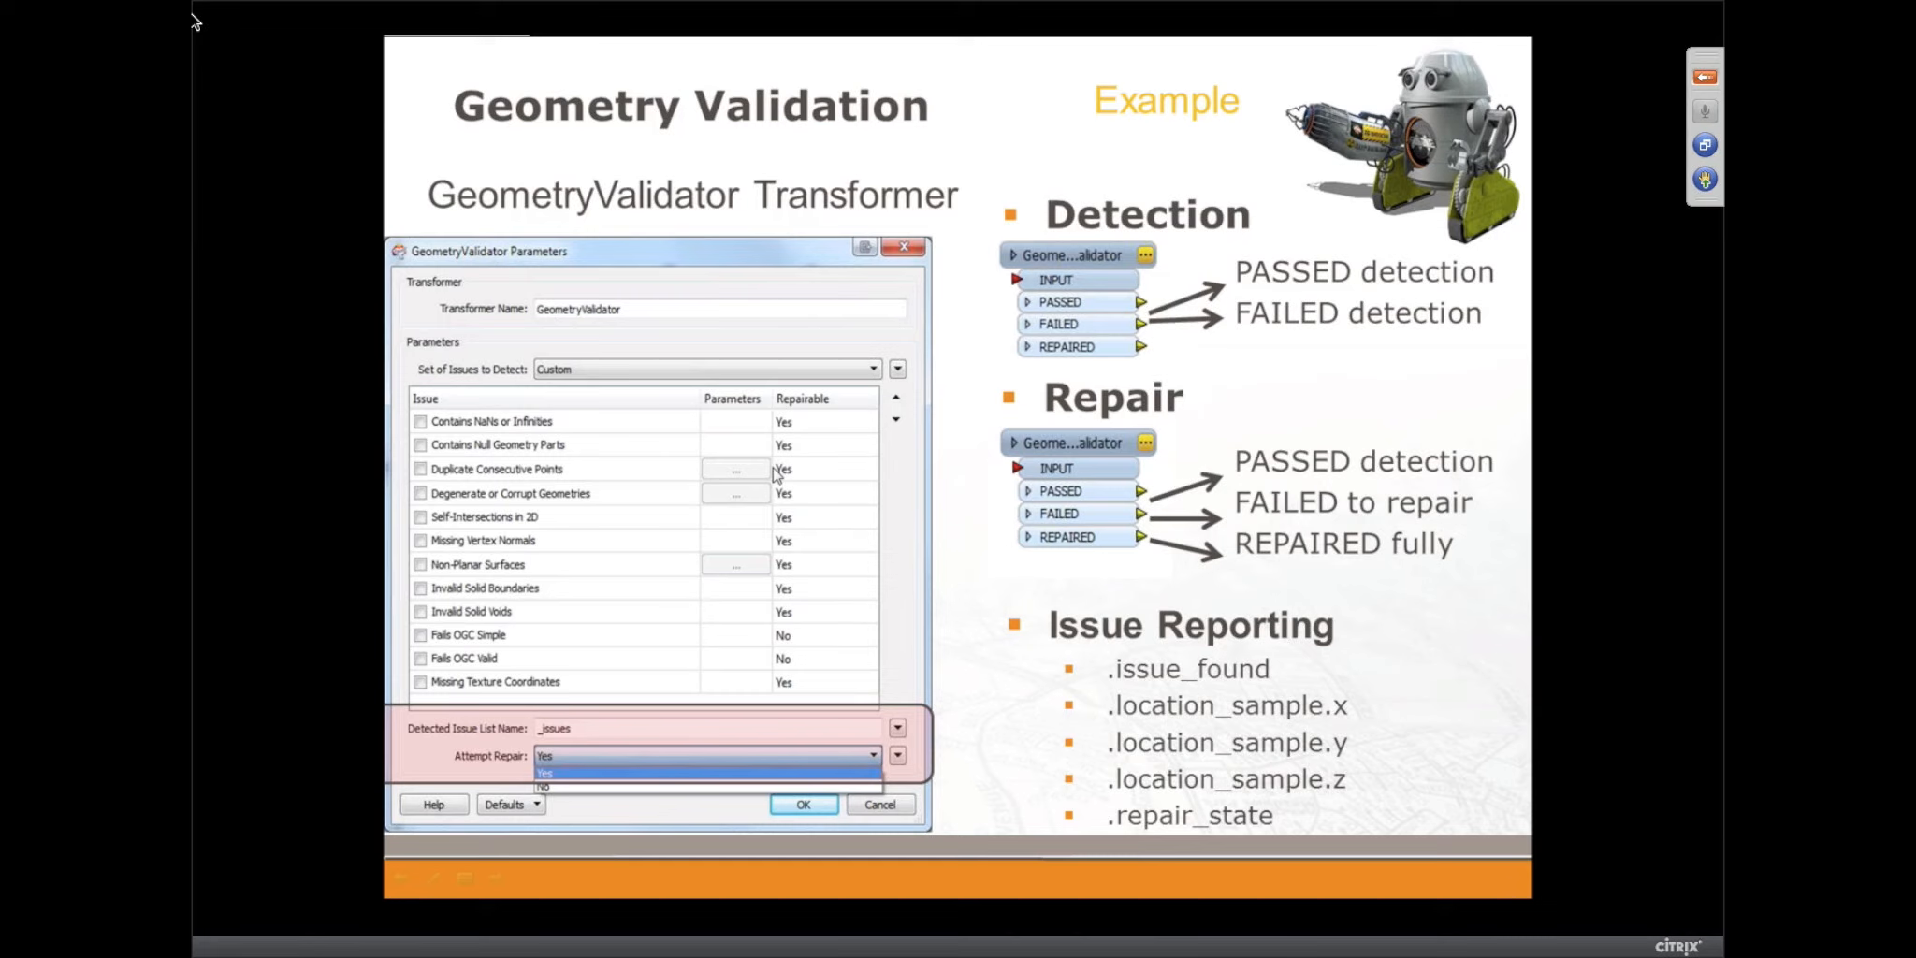
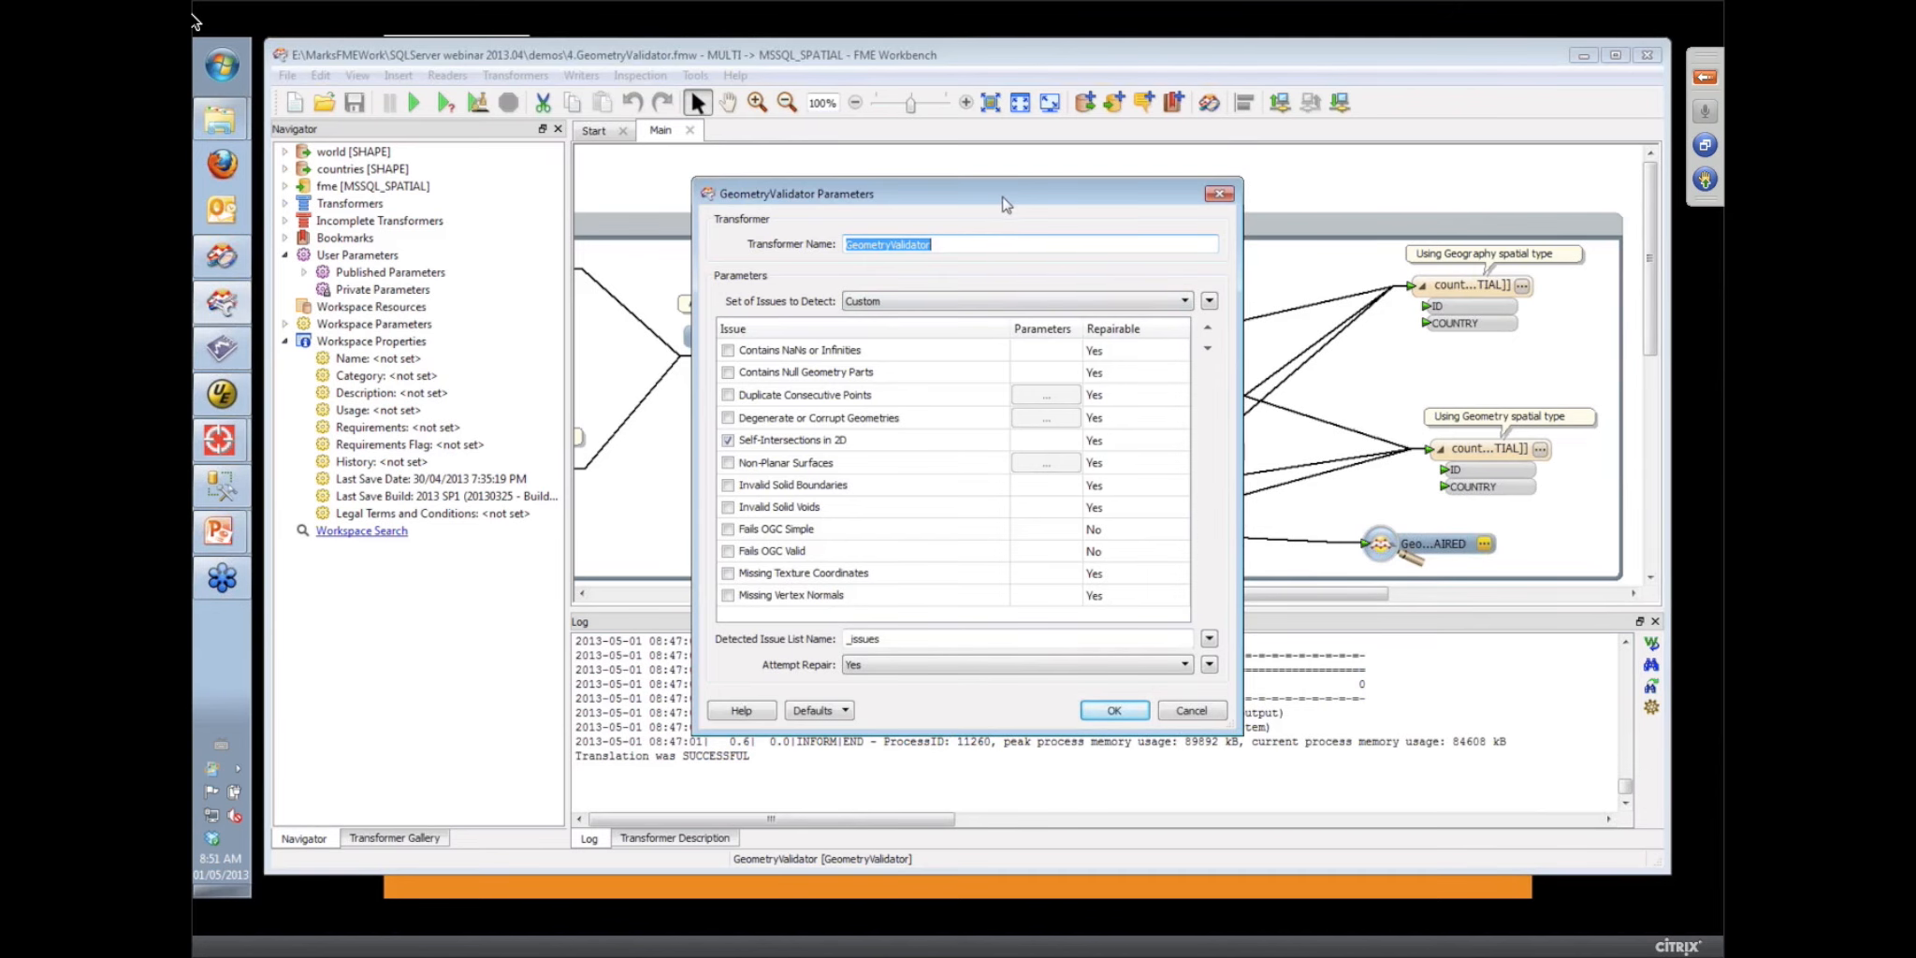
Review the first GeometryValidator's issue checks and repair setting in the 4.GeometryValidator workspace, closing its parameters unchanged
{"action": "left_click_drag", "start_coordinate": [1003, 202], "coordinate": [717, 142]}
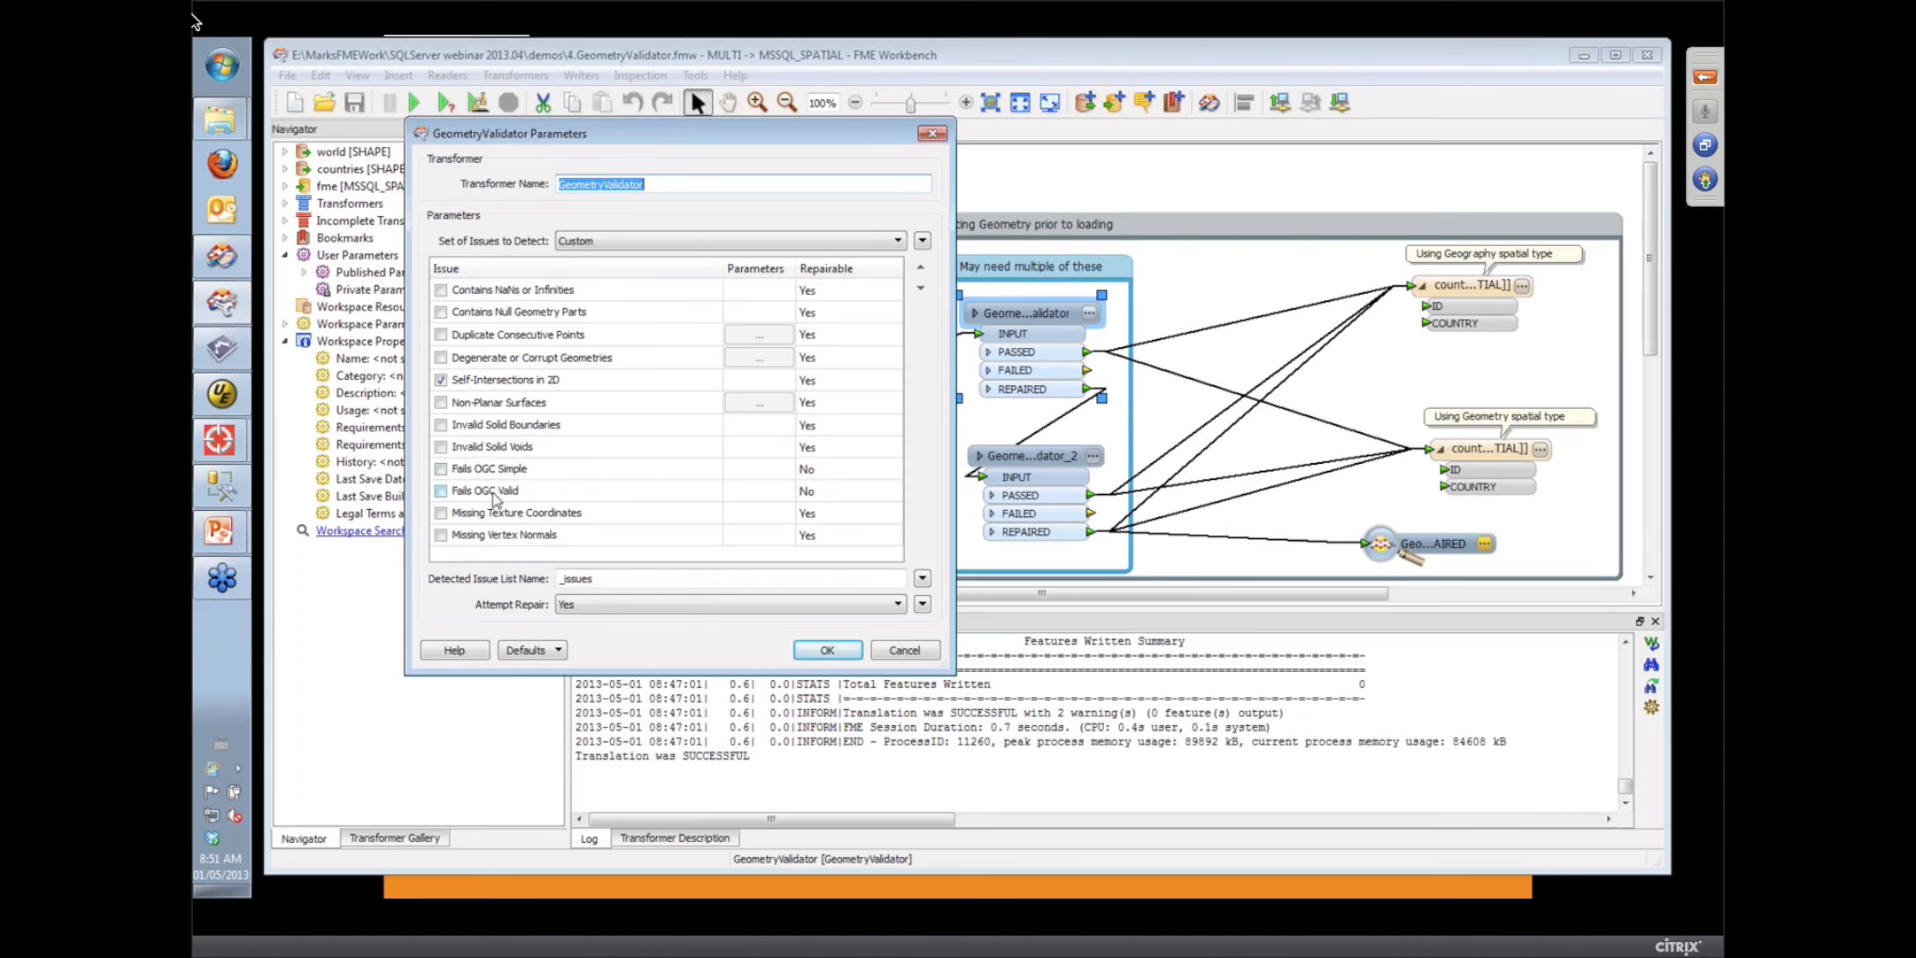
{"action": "left_click", "coordinate": [933, 136]}
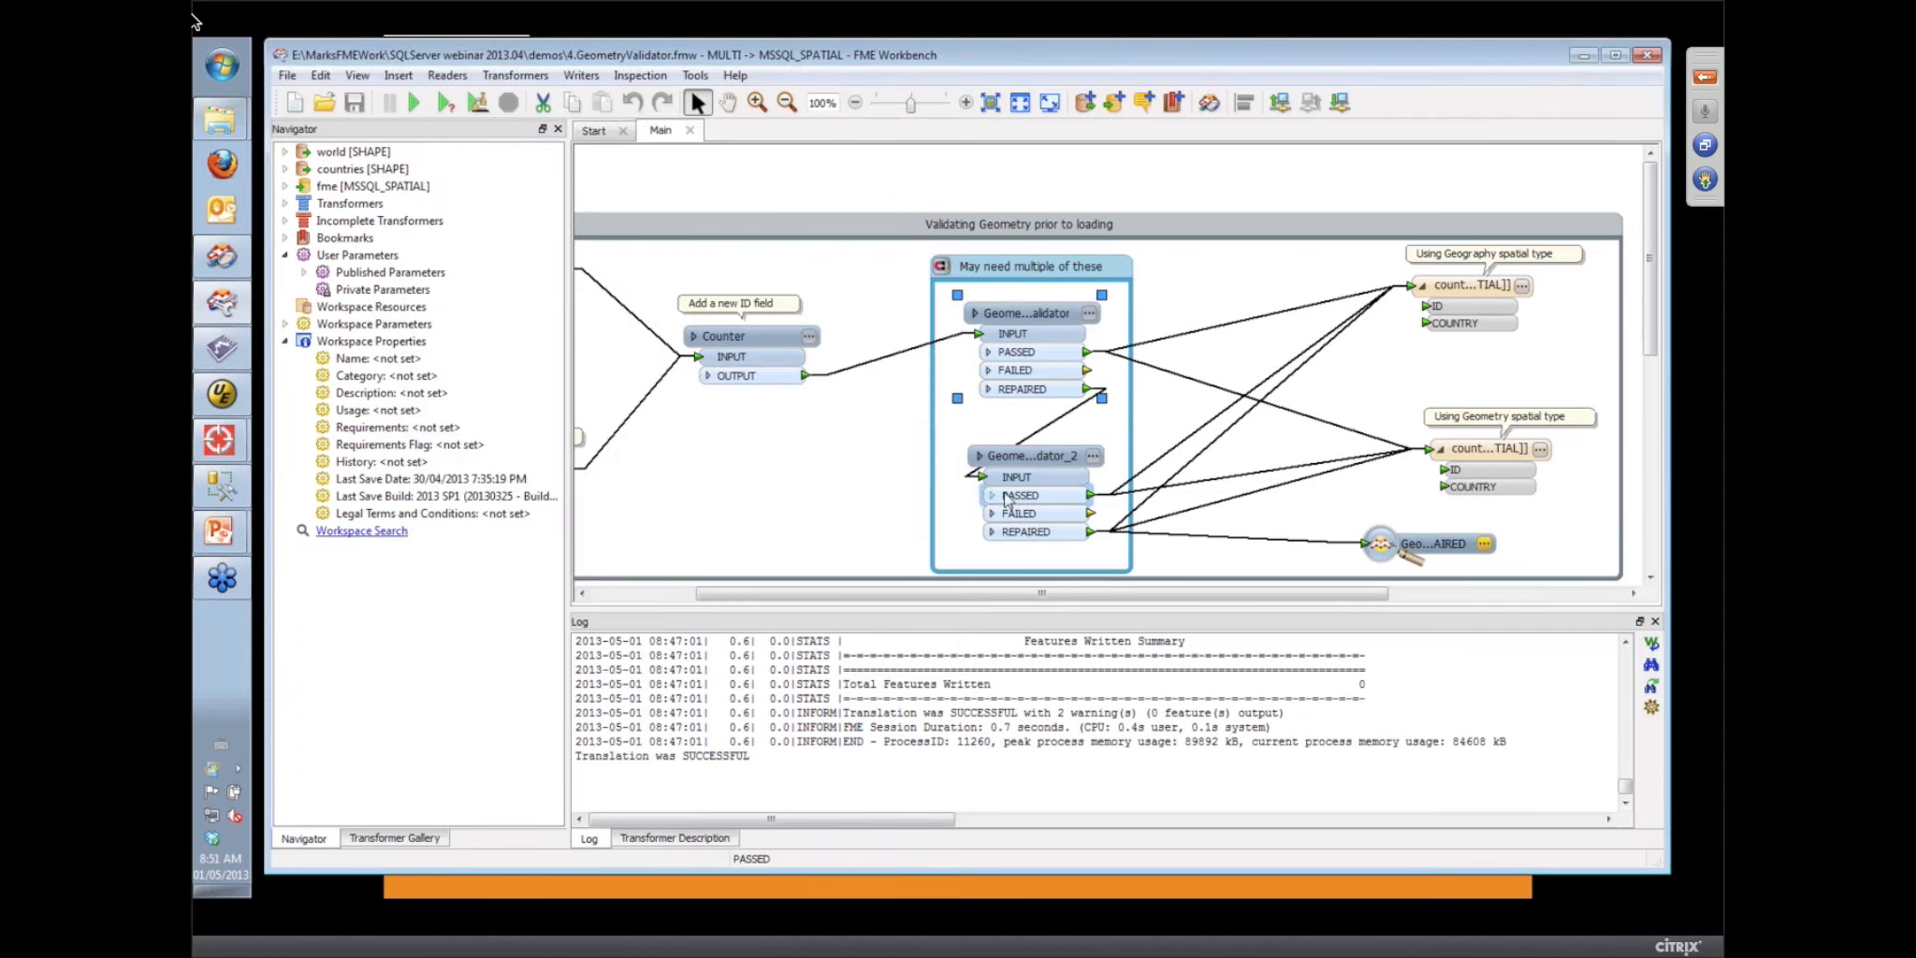
{"action": "left_click_drag", "start_coordinate": [950, 590], "coordinate": [845, 593]}
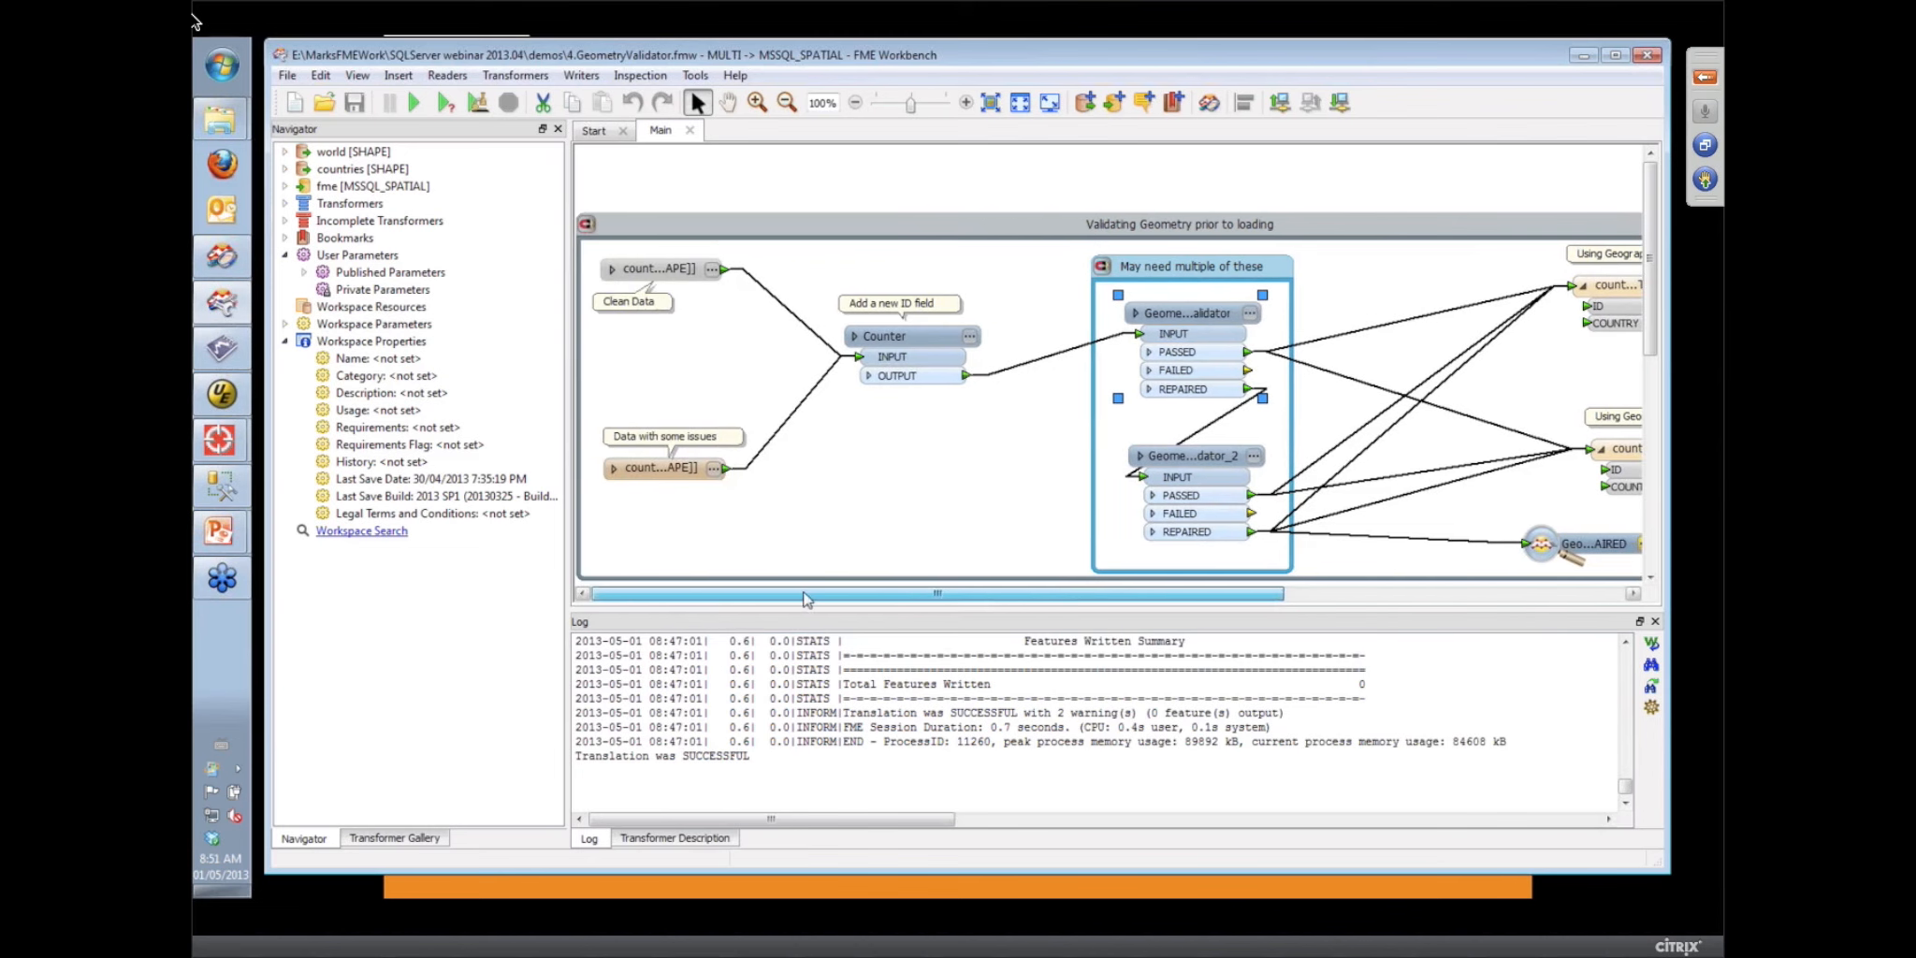
Open the folder of the source labelled "Data with some issues" and load countries.shp into FME Data Inspector as Esri Shape
{"action": "right_click", "coordinate": [662, 471]}
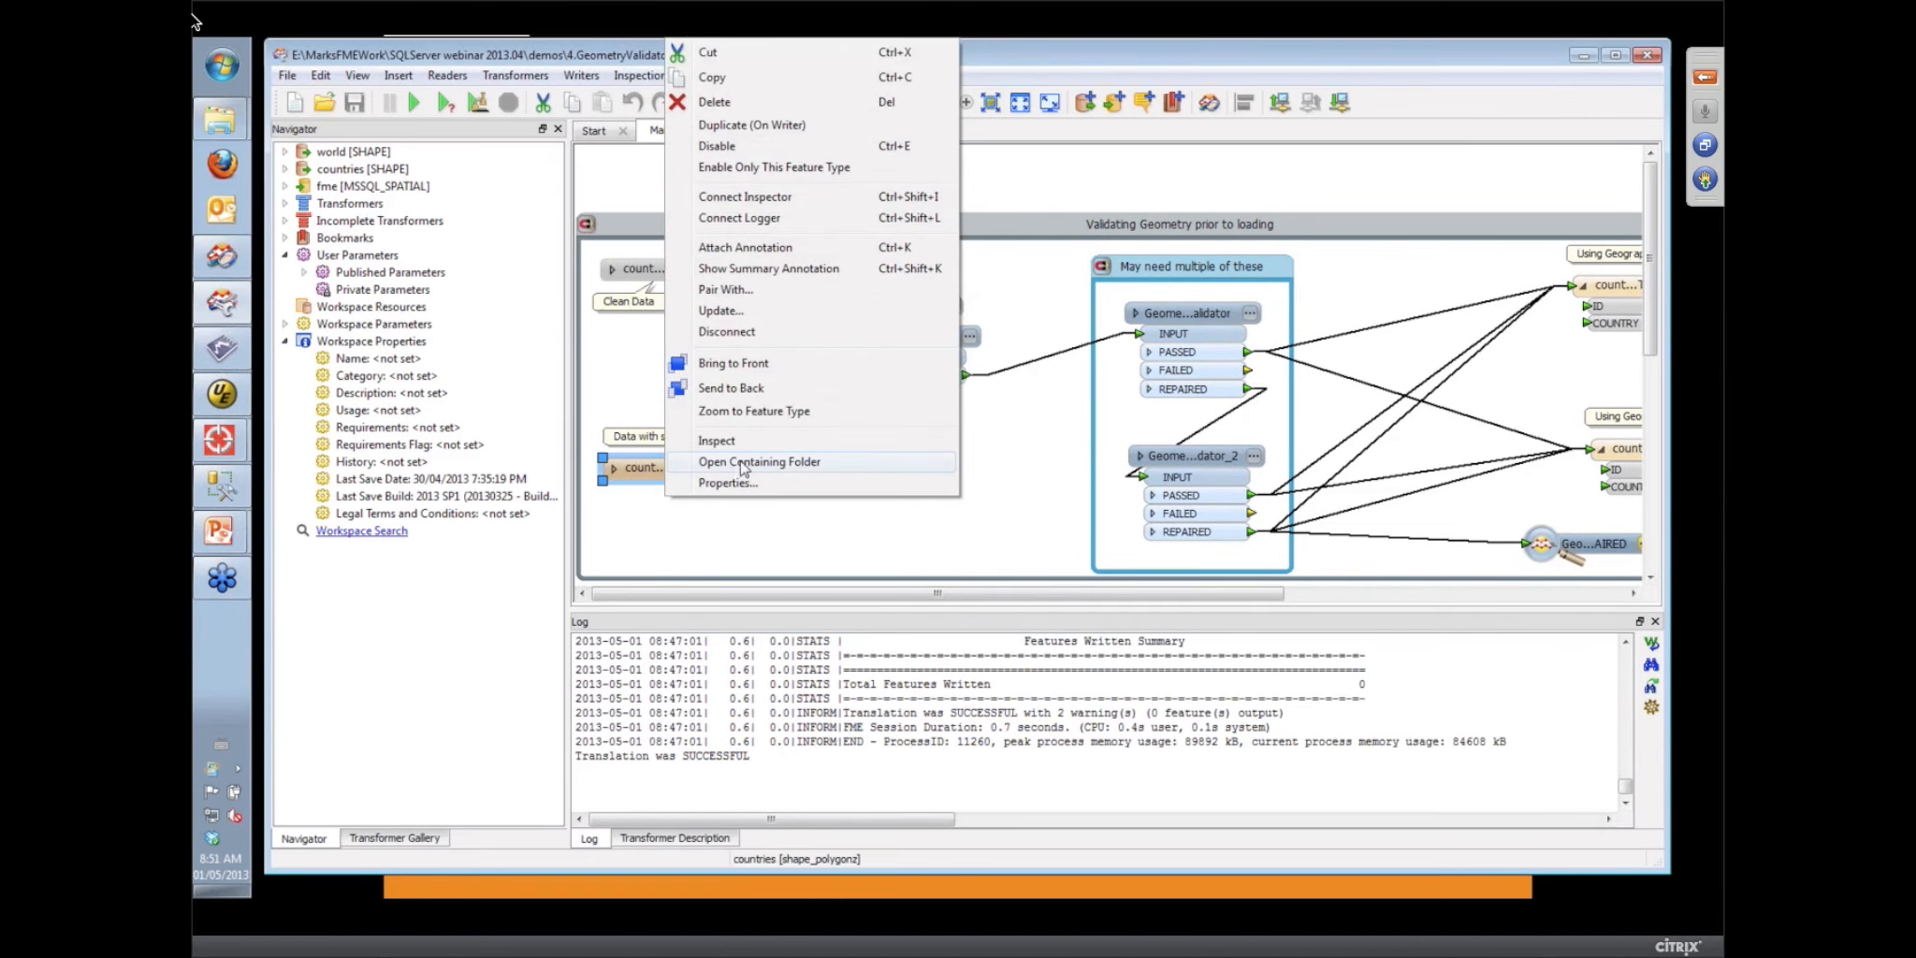
{"action": "left_click", "coordinate": [744, 468]}
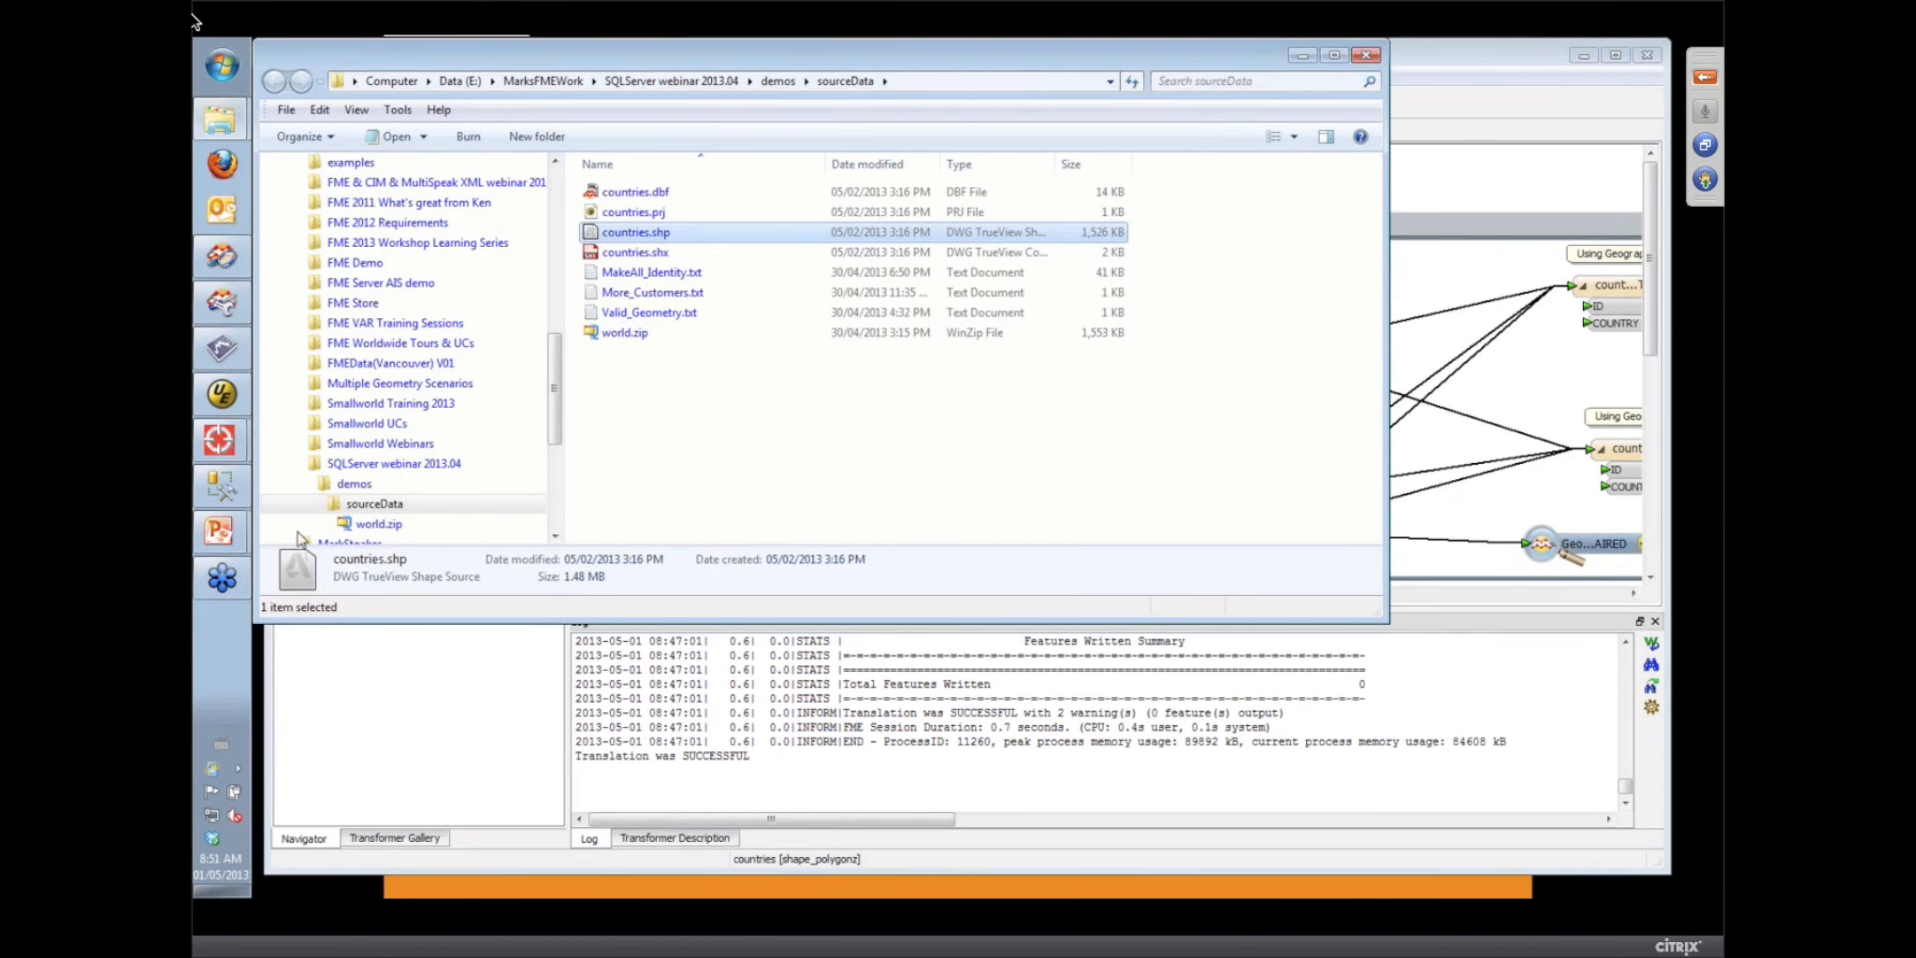
{"action": "left_click", "coordinate": [223, 255]}
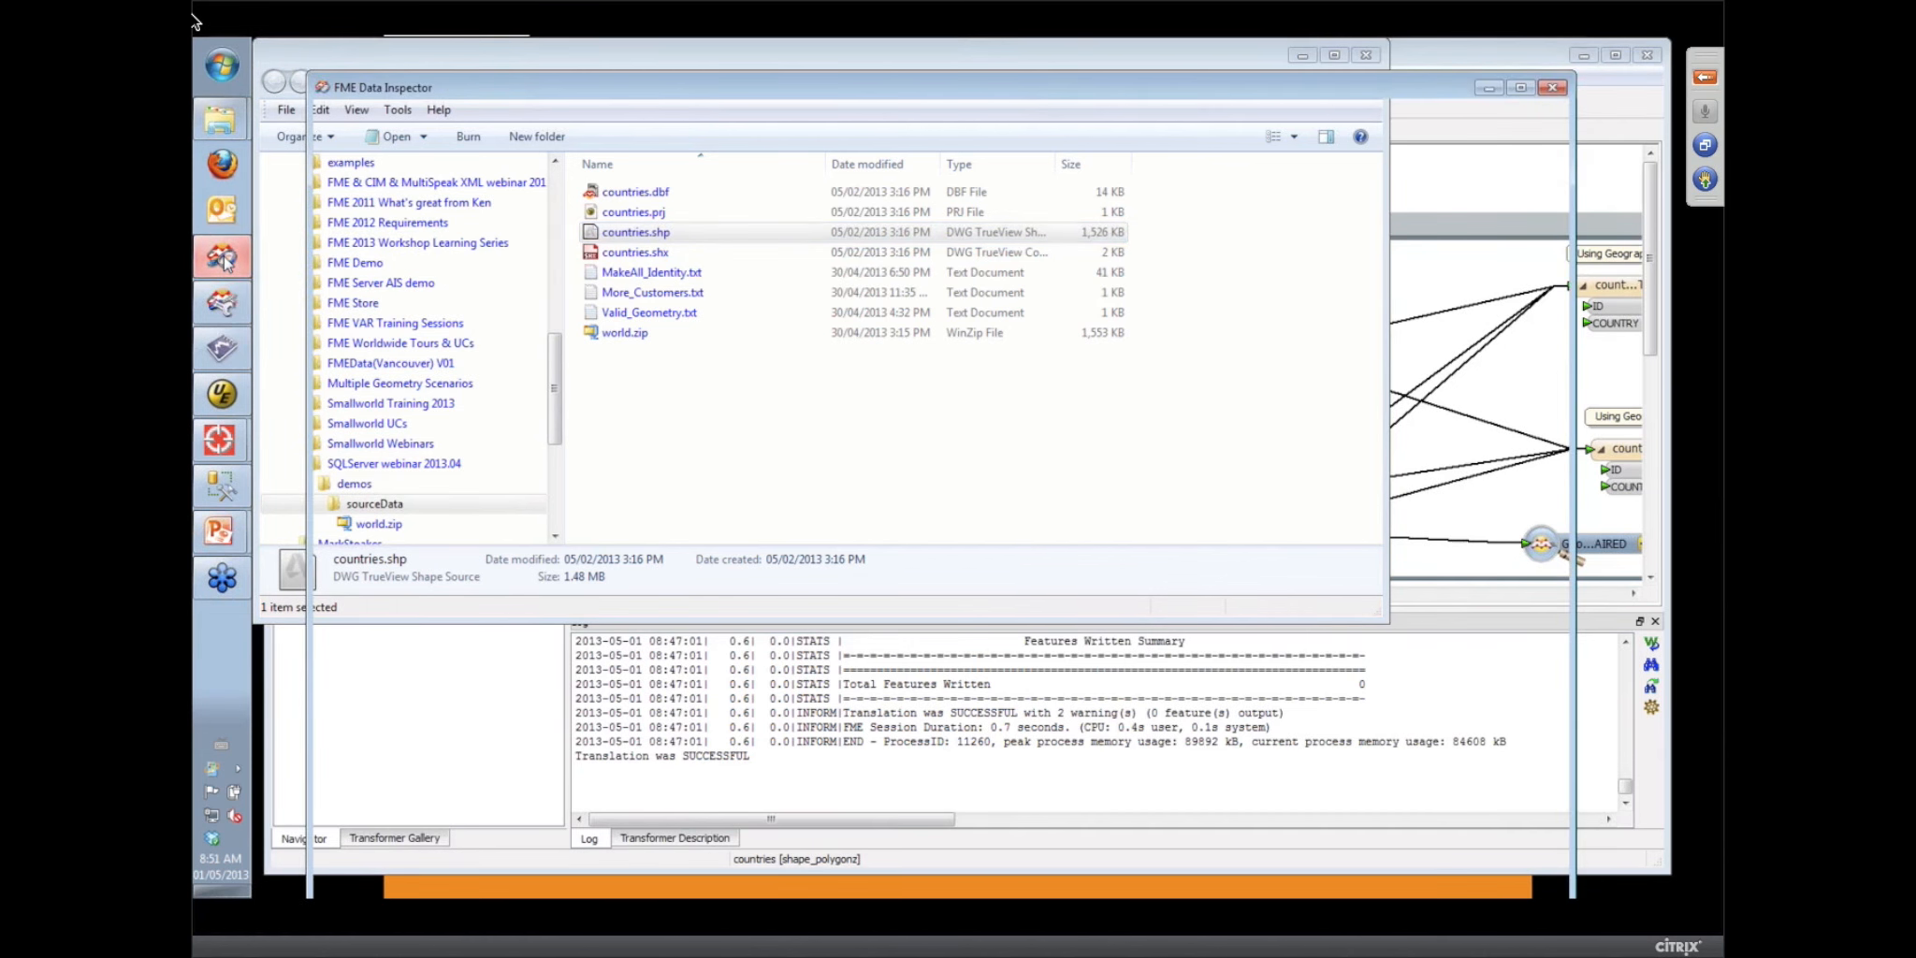
{"action": "left_click_drag", "start_coordinate": [680, 93], "coordinate": [1187, 130]}
{"action": "left_click_drag", "start_coordinate": [645, 241], "coordinate": [903, 428]}
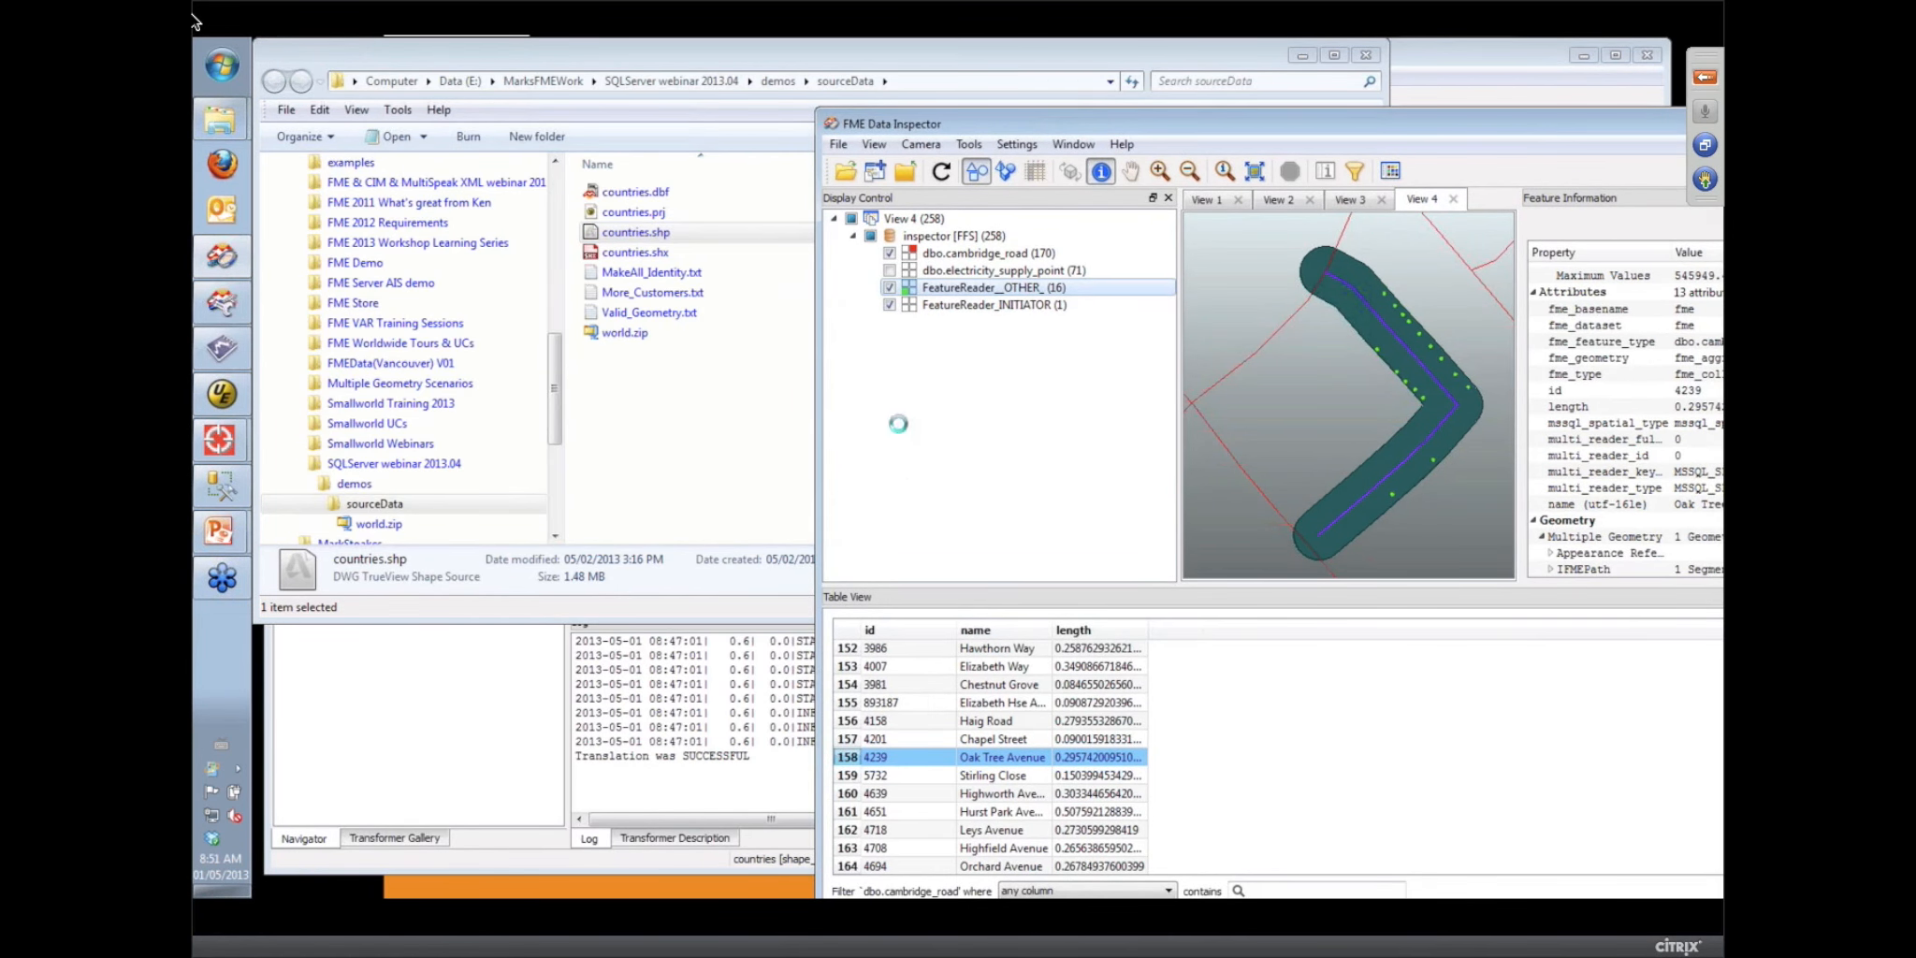
{"action": "left_click", "coordinate": [1505, 603]}
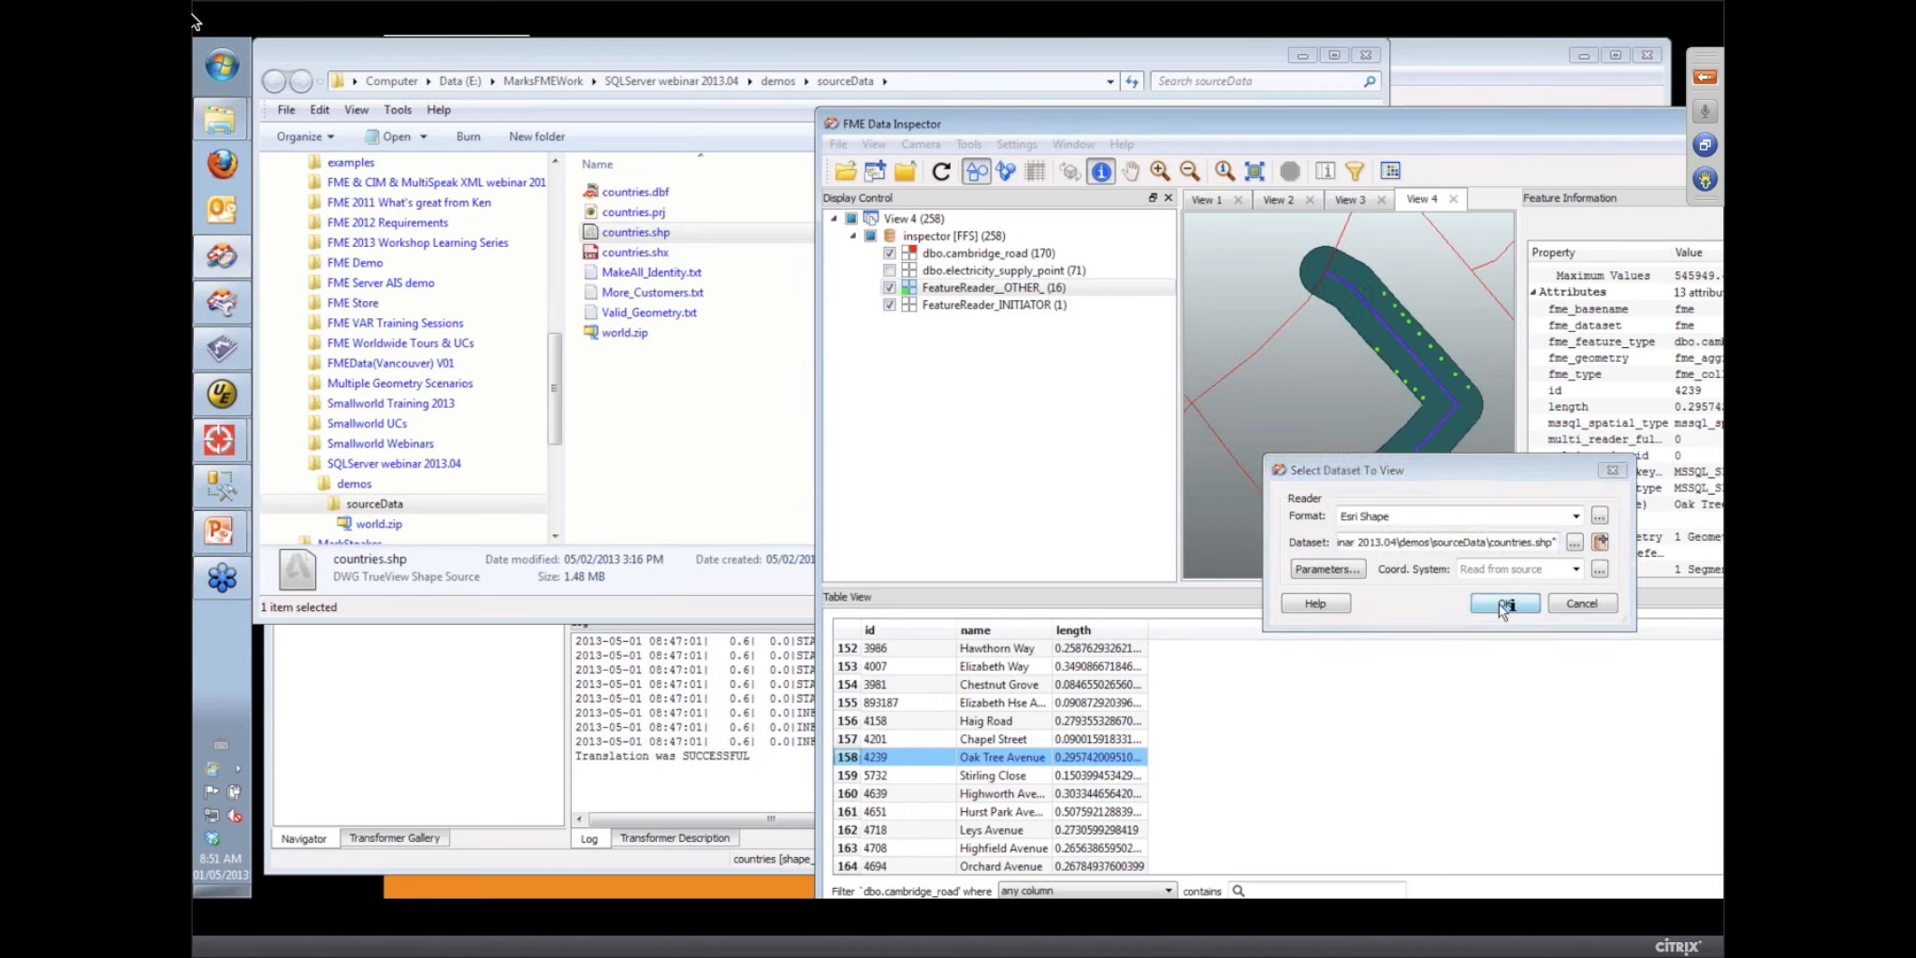
{"action": "left_click_drag", "start_coordinate": [1421, 134], "coordinate": [920, 74]}
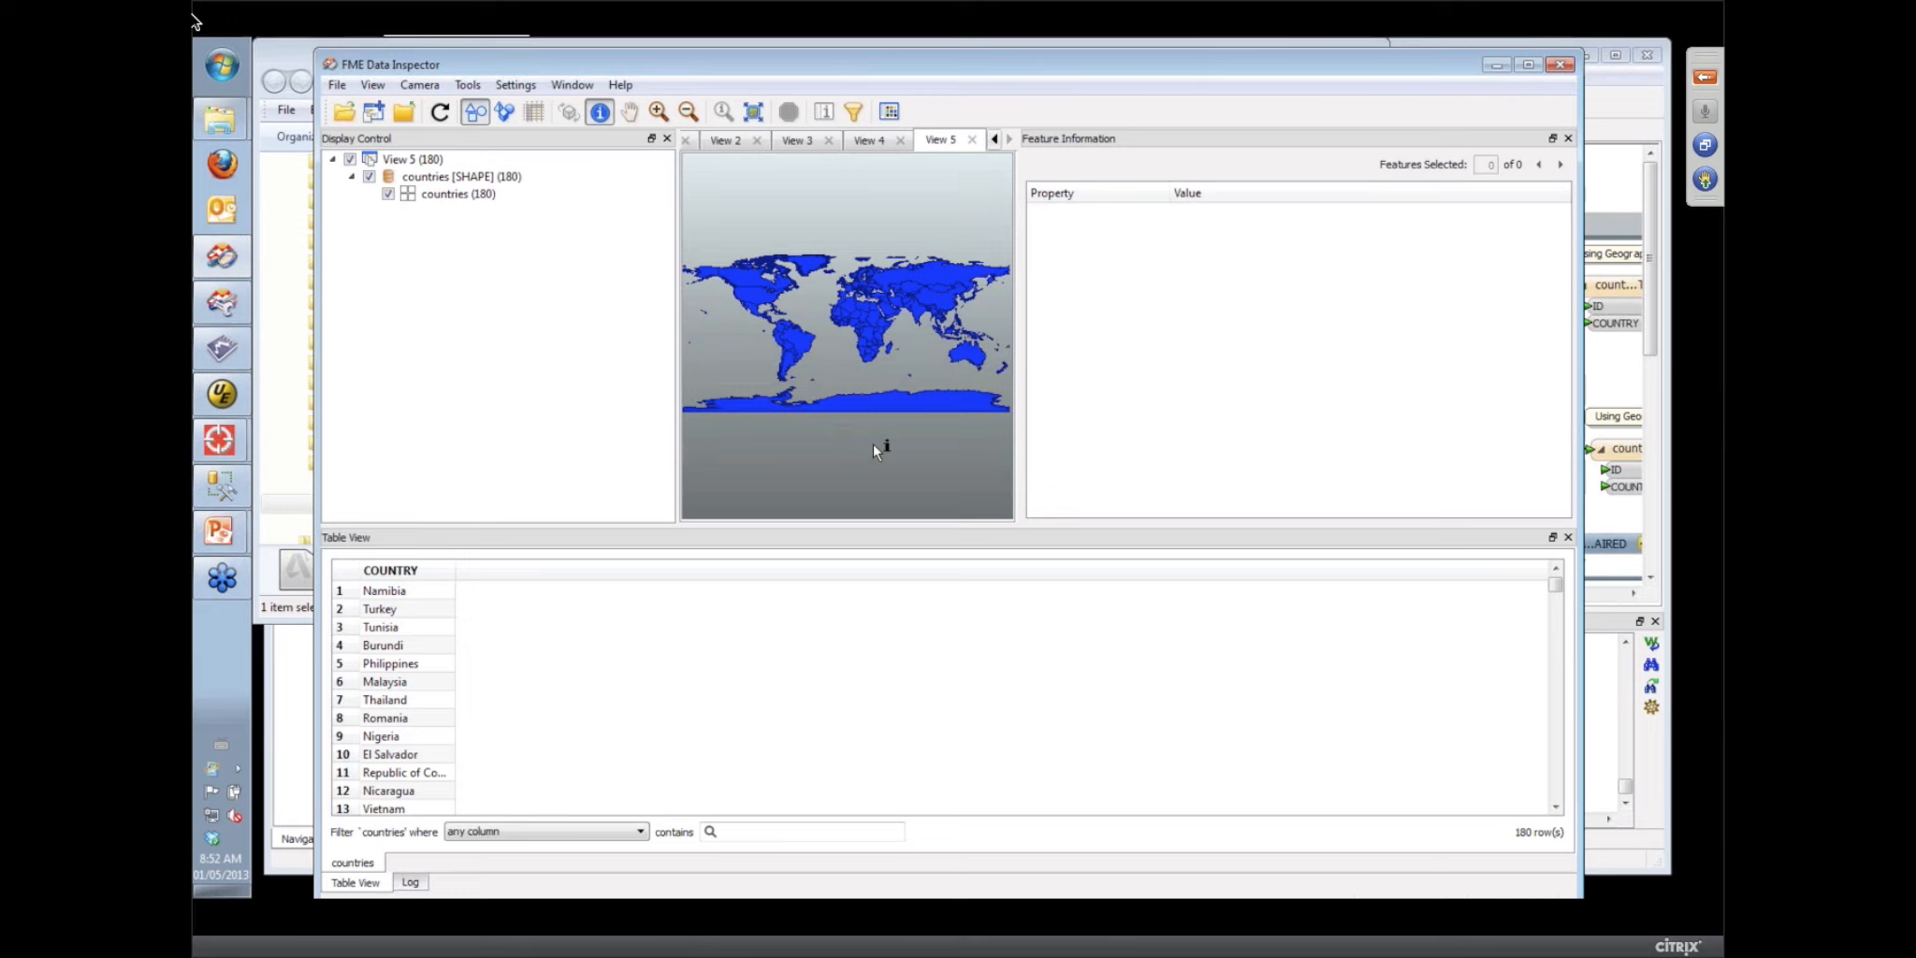
Inspect the extents and geometry of Russia and Antarctica in the countries dataset, and return to FME Workbench
{"action": "left_click", "coordinate": [967, 279]}
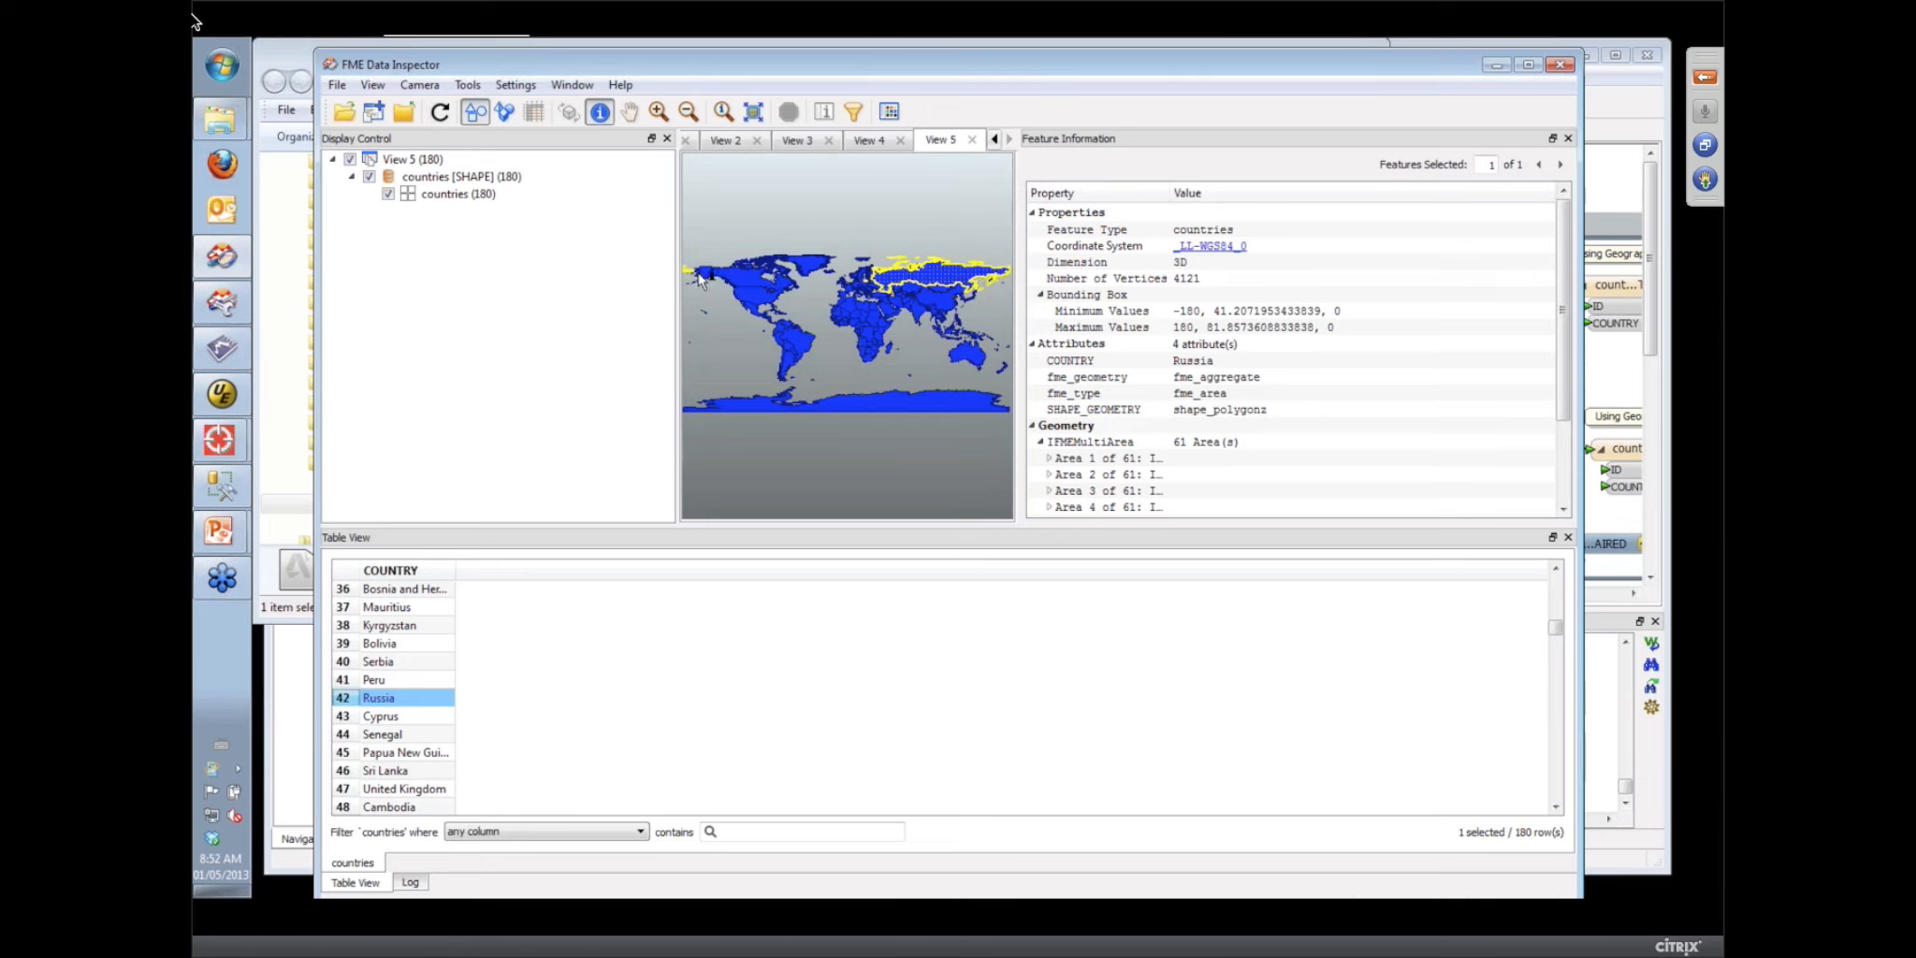
{"action": "left_click", "coordinate": [931, 407]}
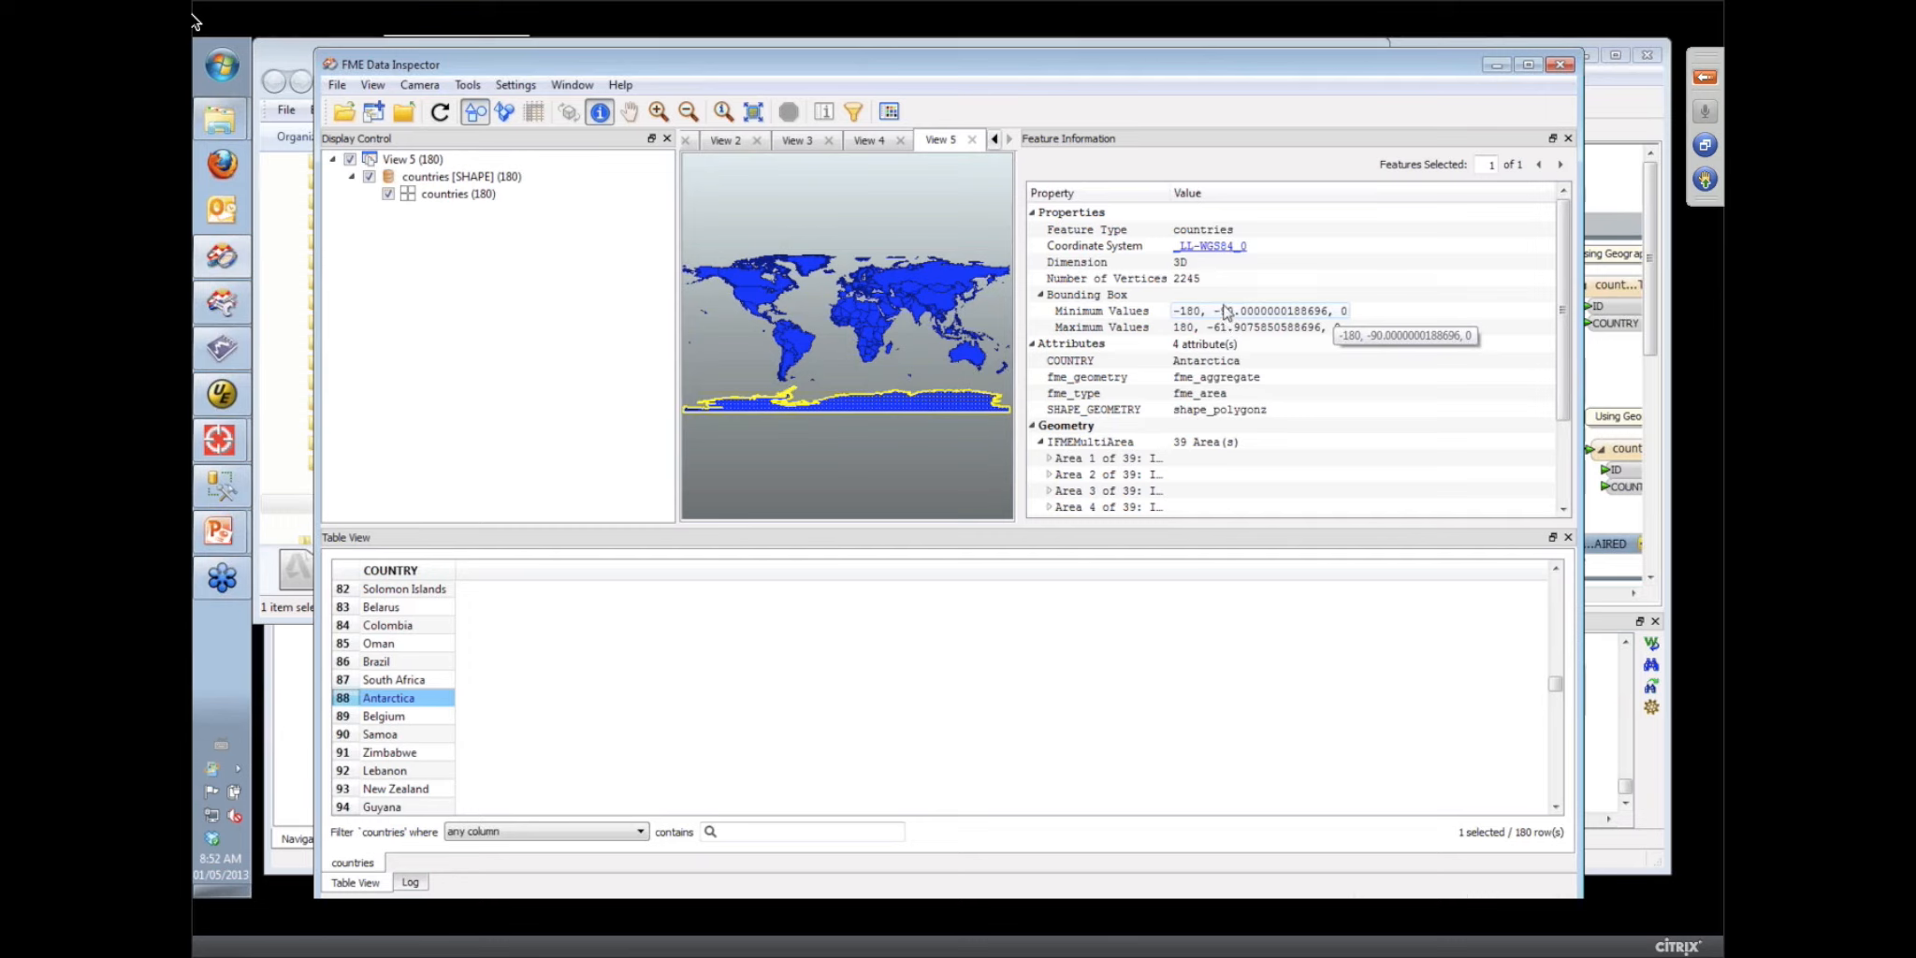
{"action": "left_click", "coordinate": [1652, 302]}
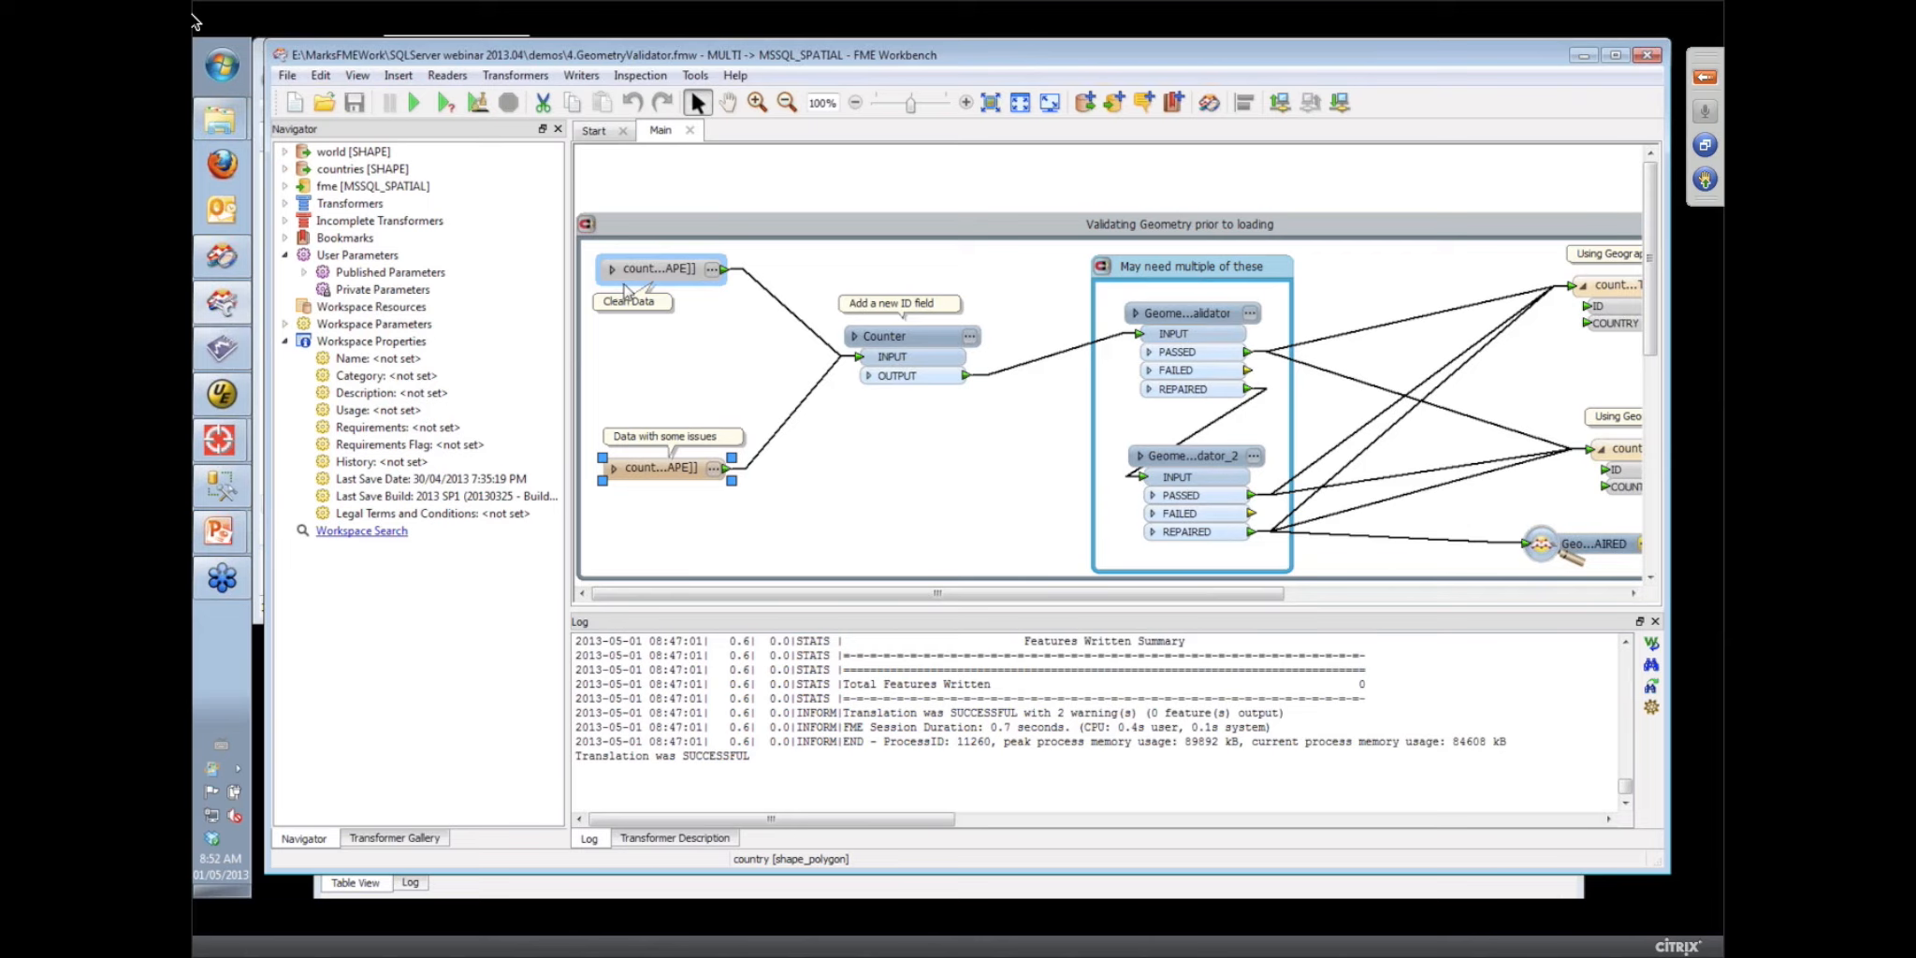
Open the folder of the source labelled "Clean Data" and load world.zip into FME Data Inspector, setting its format to Esri Shape
{"action": "right_click", "coordinate": [660, 274]}
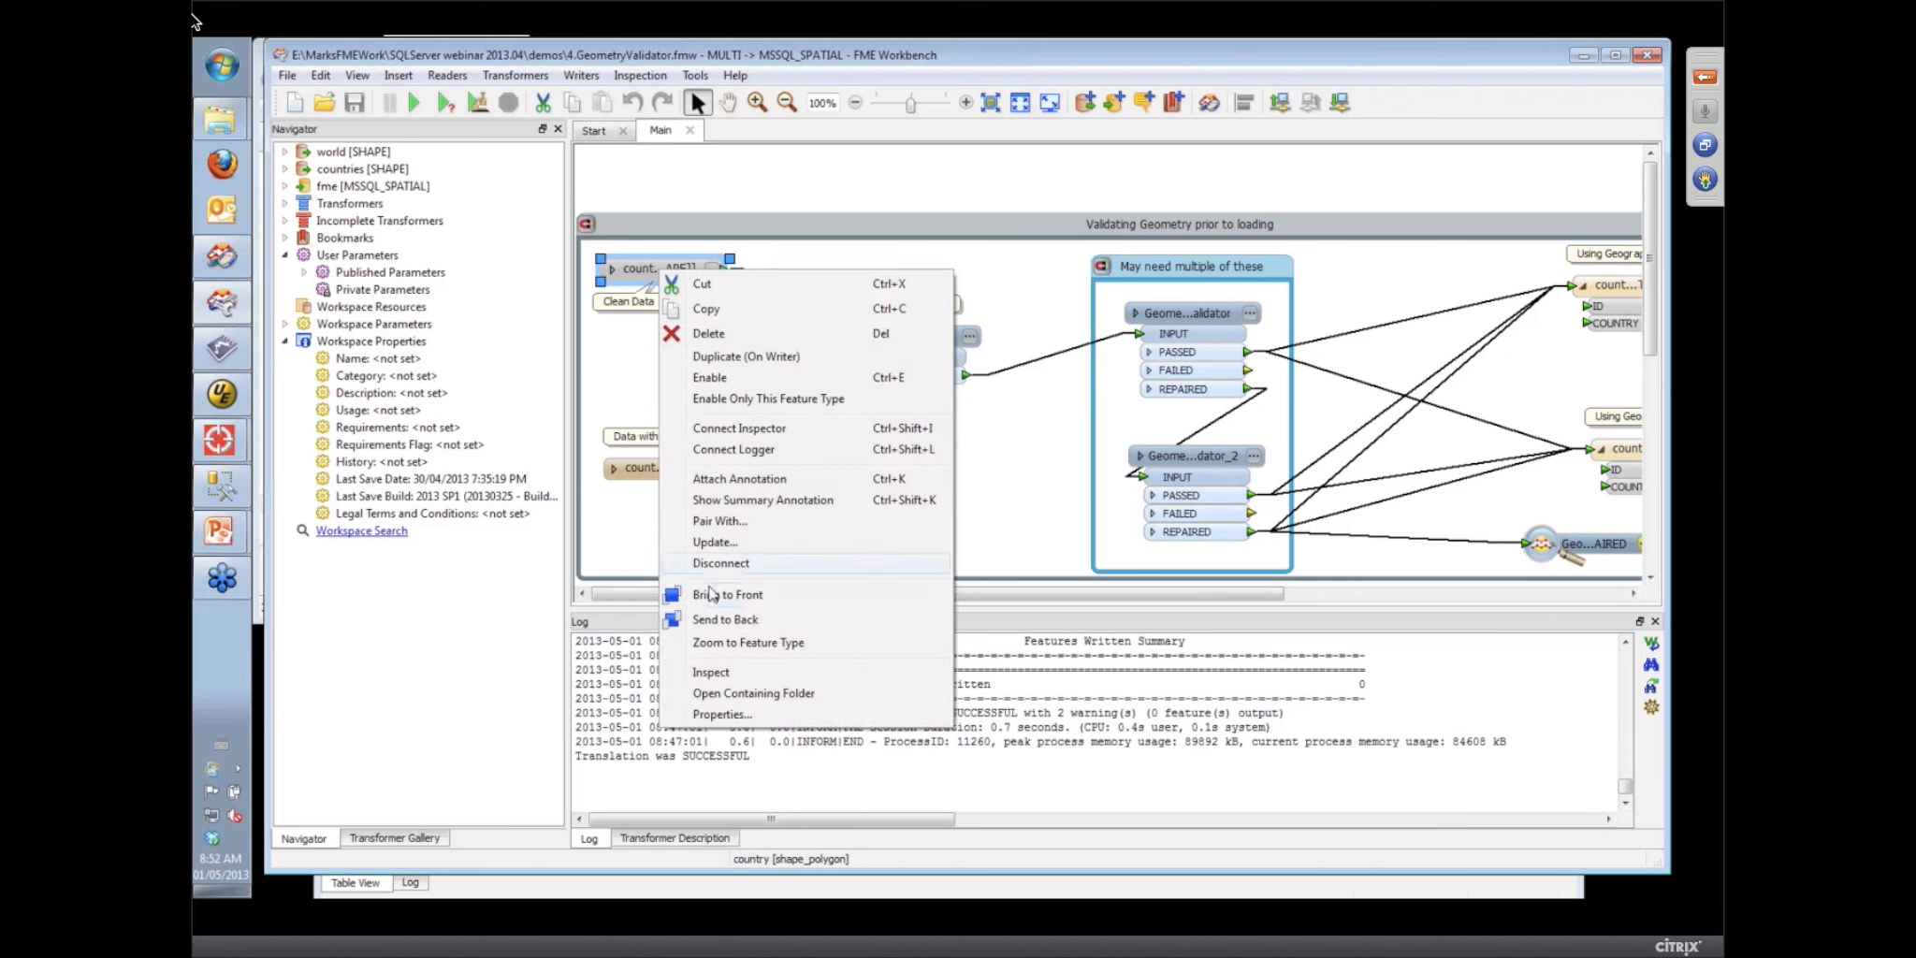
{"action": "left_click", "coordinate": [747, 693]}
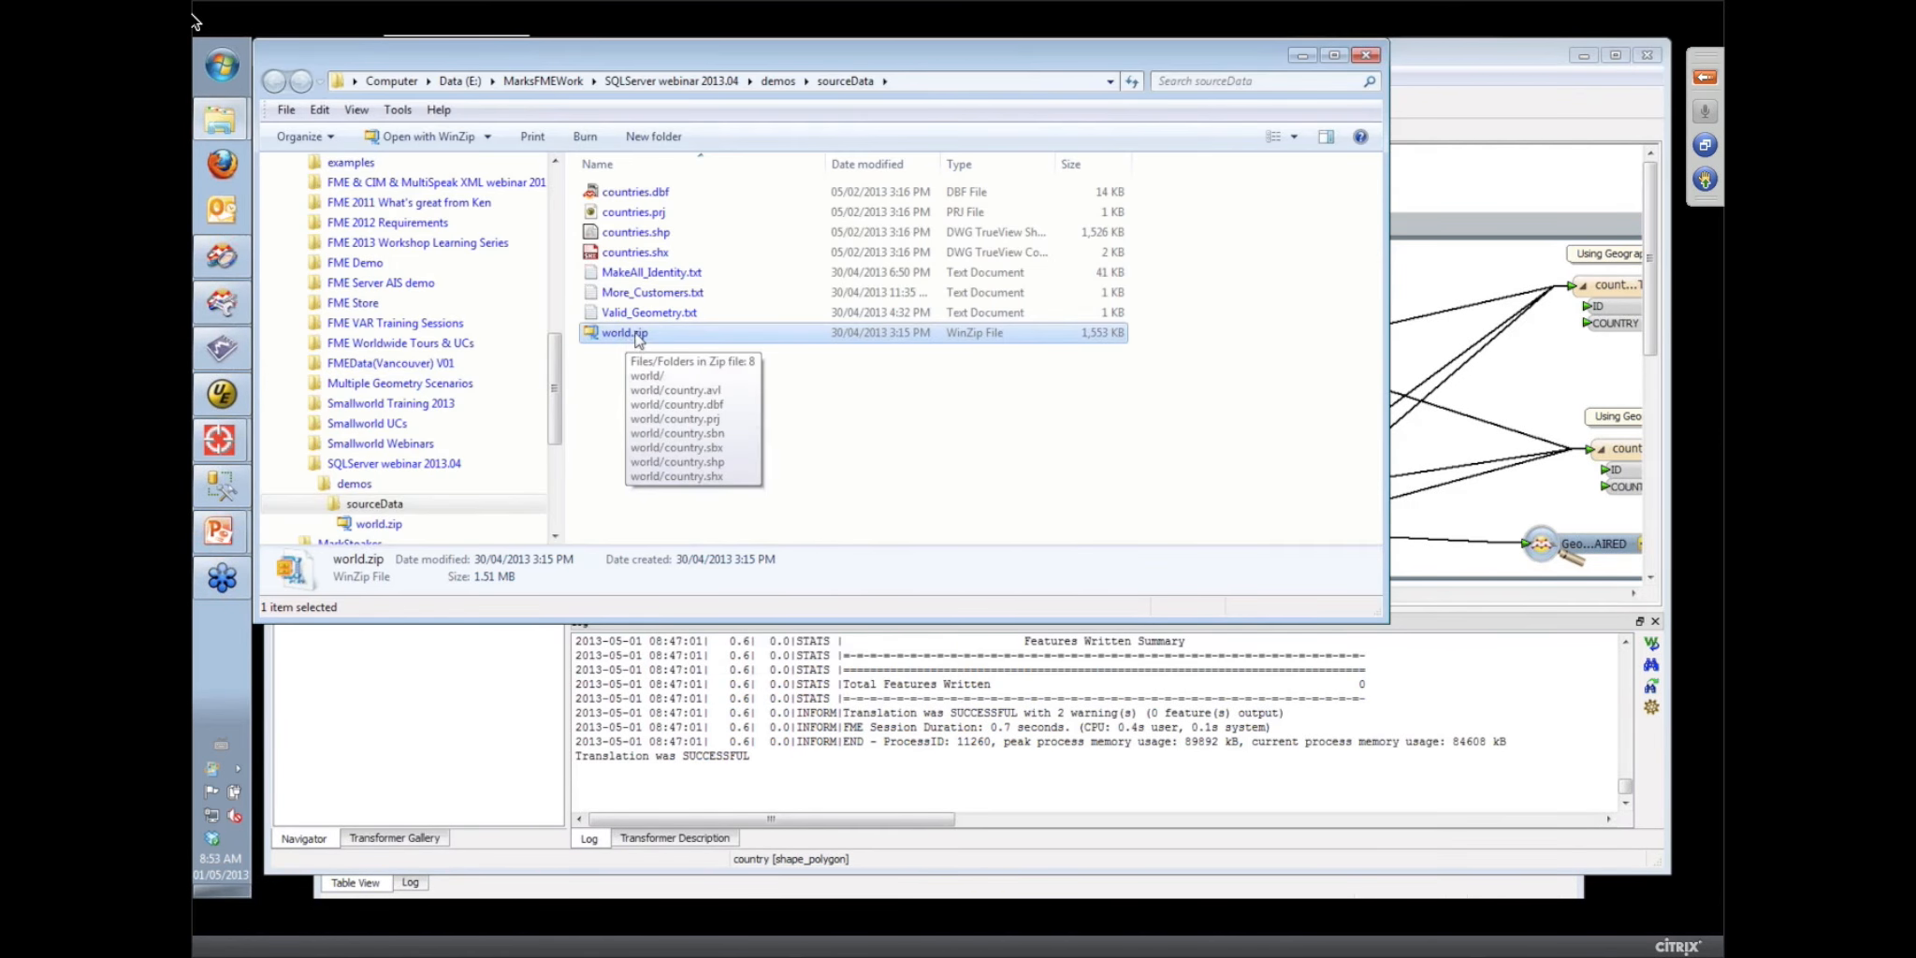
{"action": "left_click", "coordinate": [222, 261]}
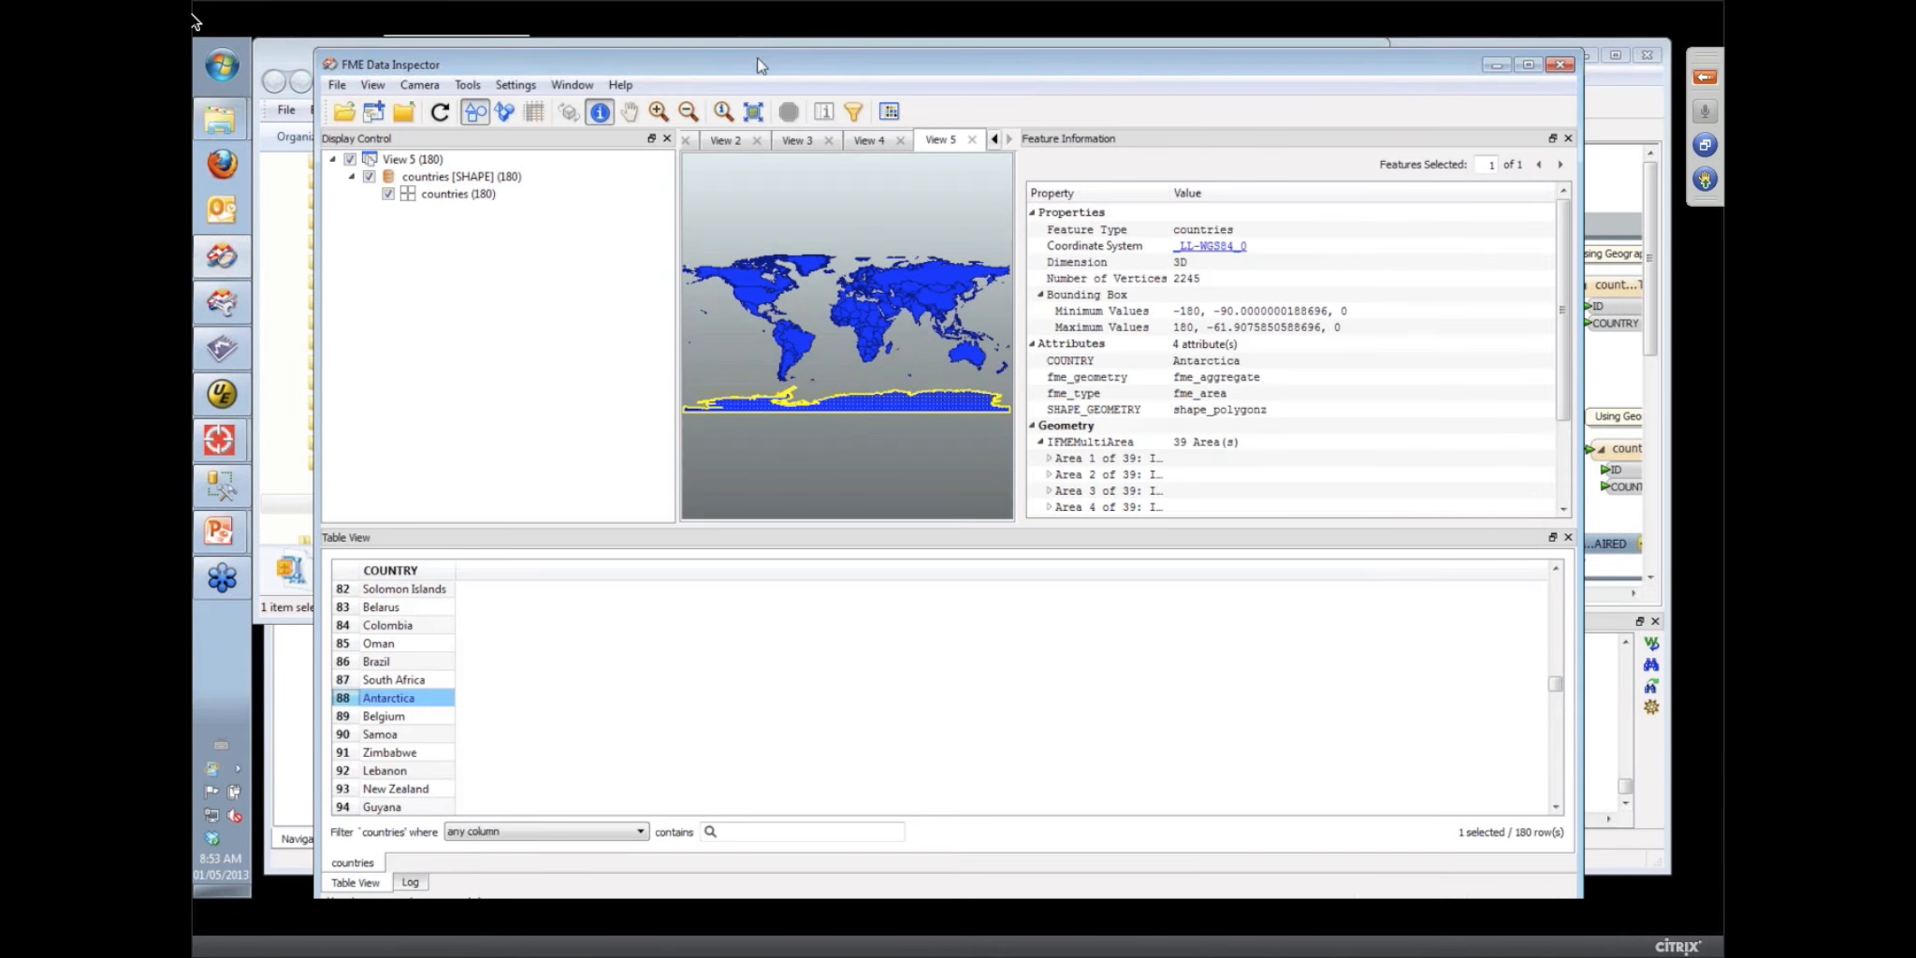
{"action": "left_click_drag", "start_coordinate": [762, 68], "coordinate": [1149, 125]}
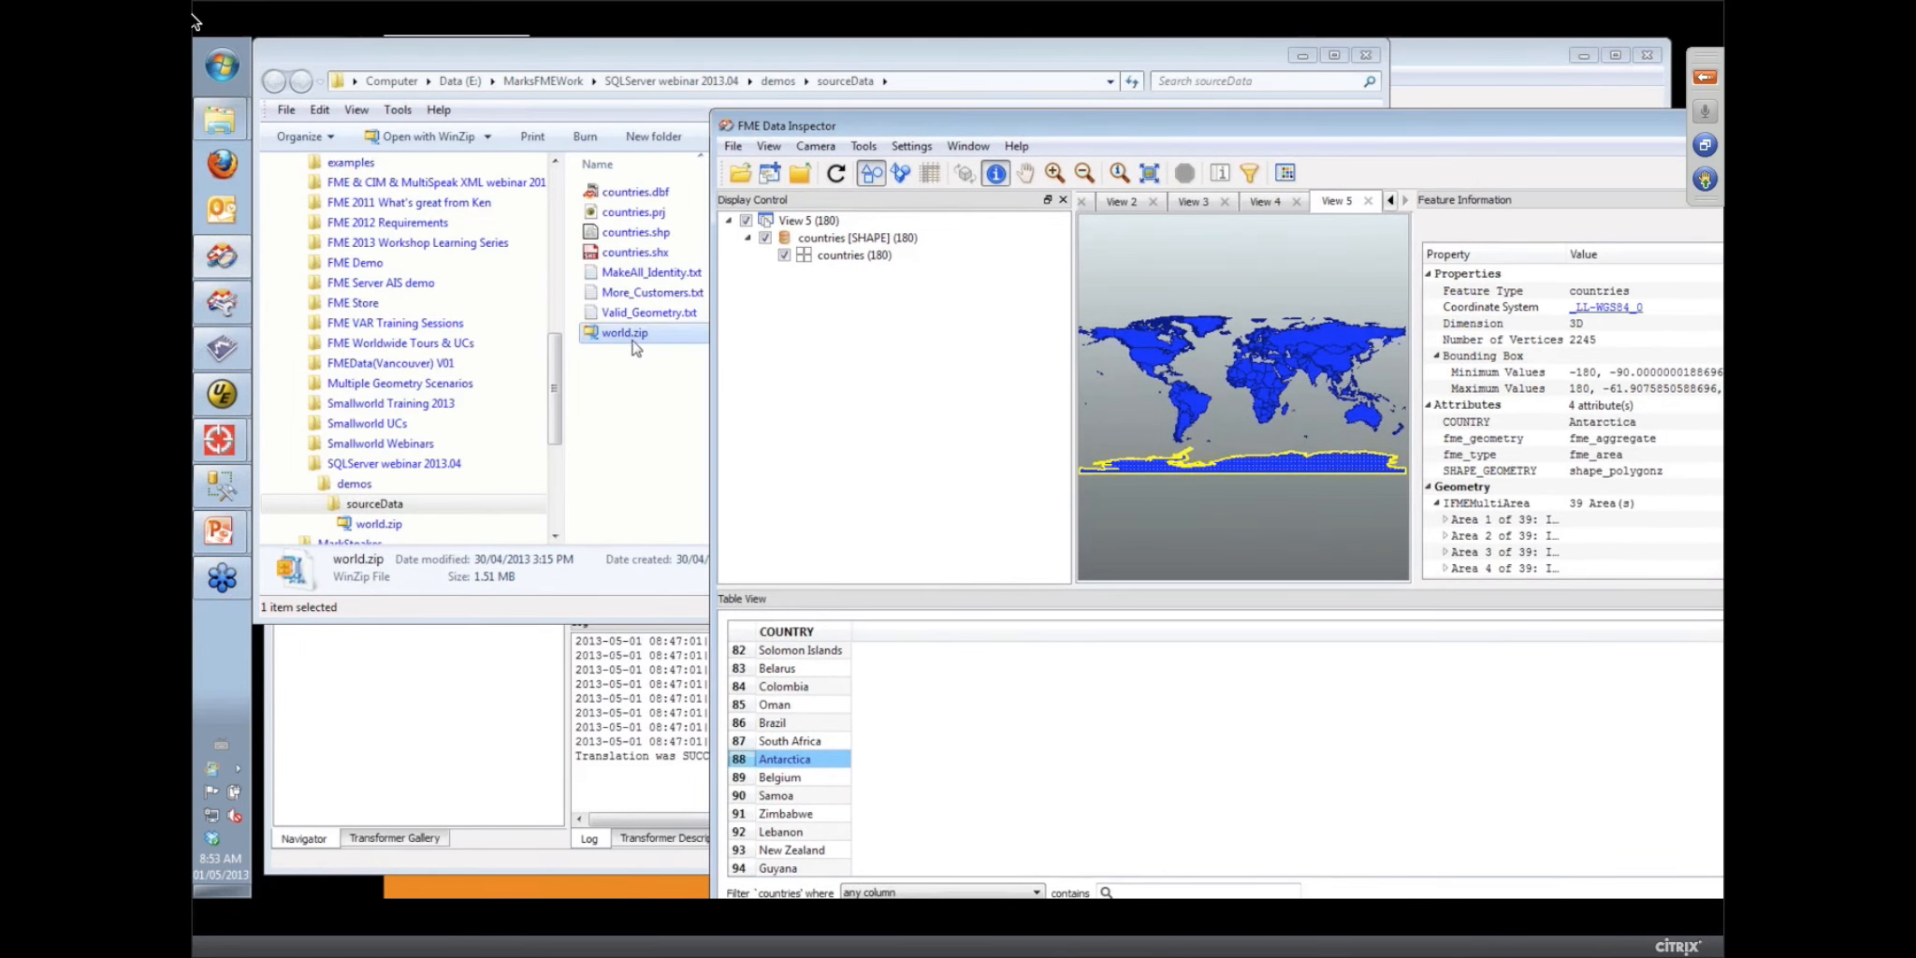
{"action": "left_click_drag", "start_coordinate": [622, 335], "coordinate": [836, 406]}
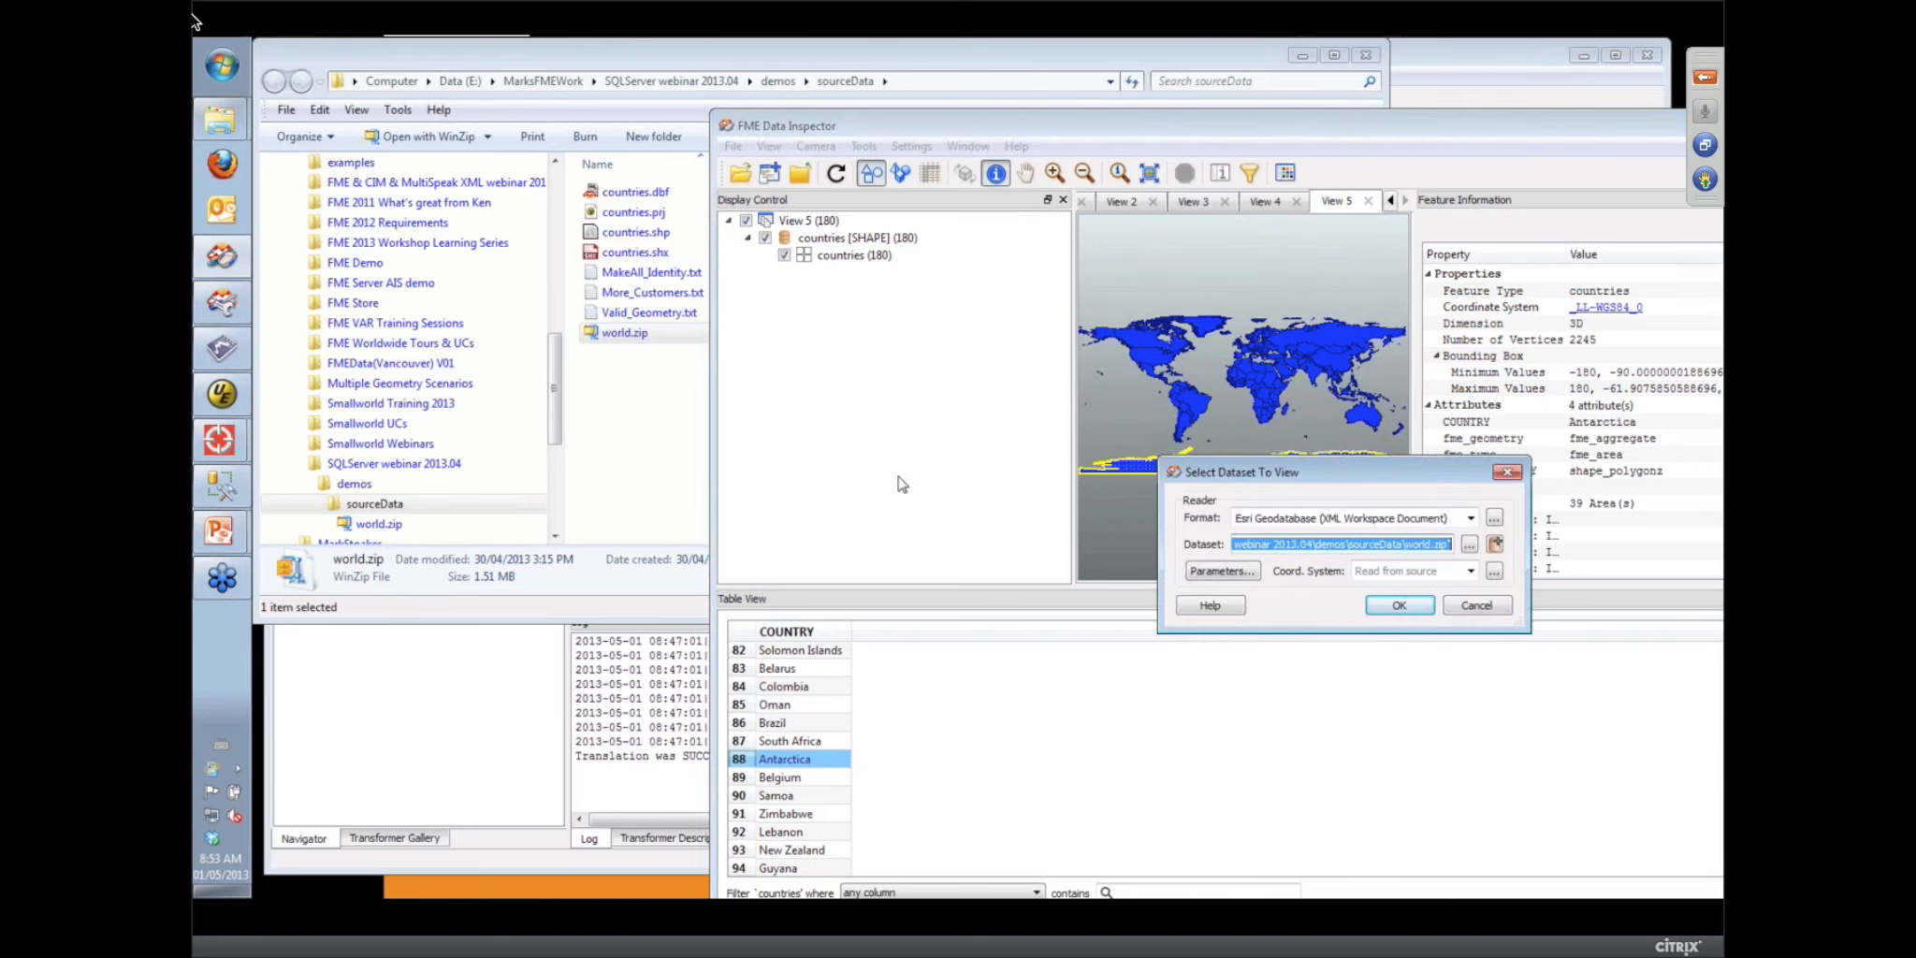
{"action": "left_click", "coordinate": [1465, 517]}
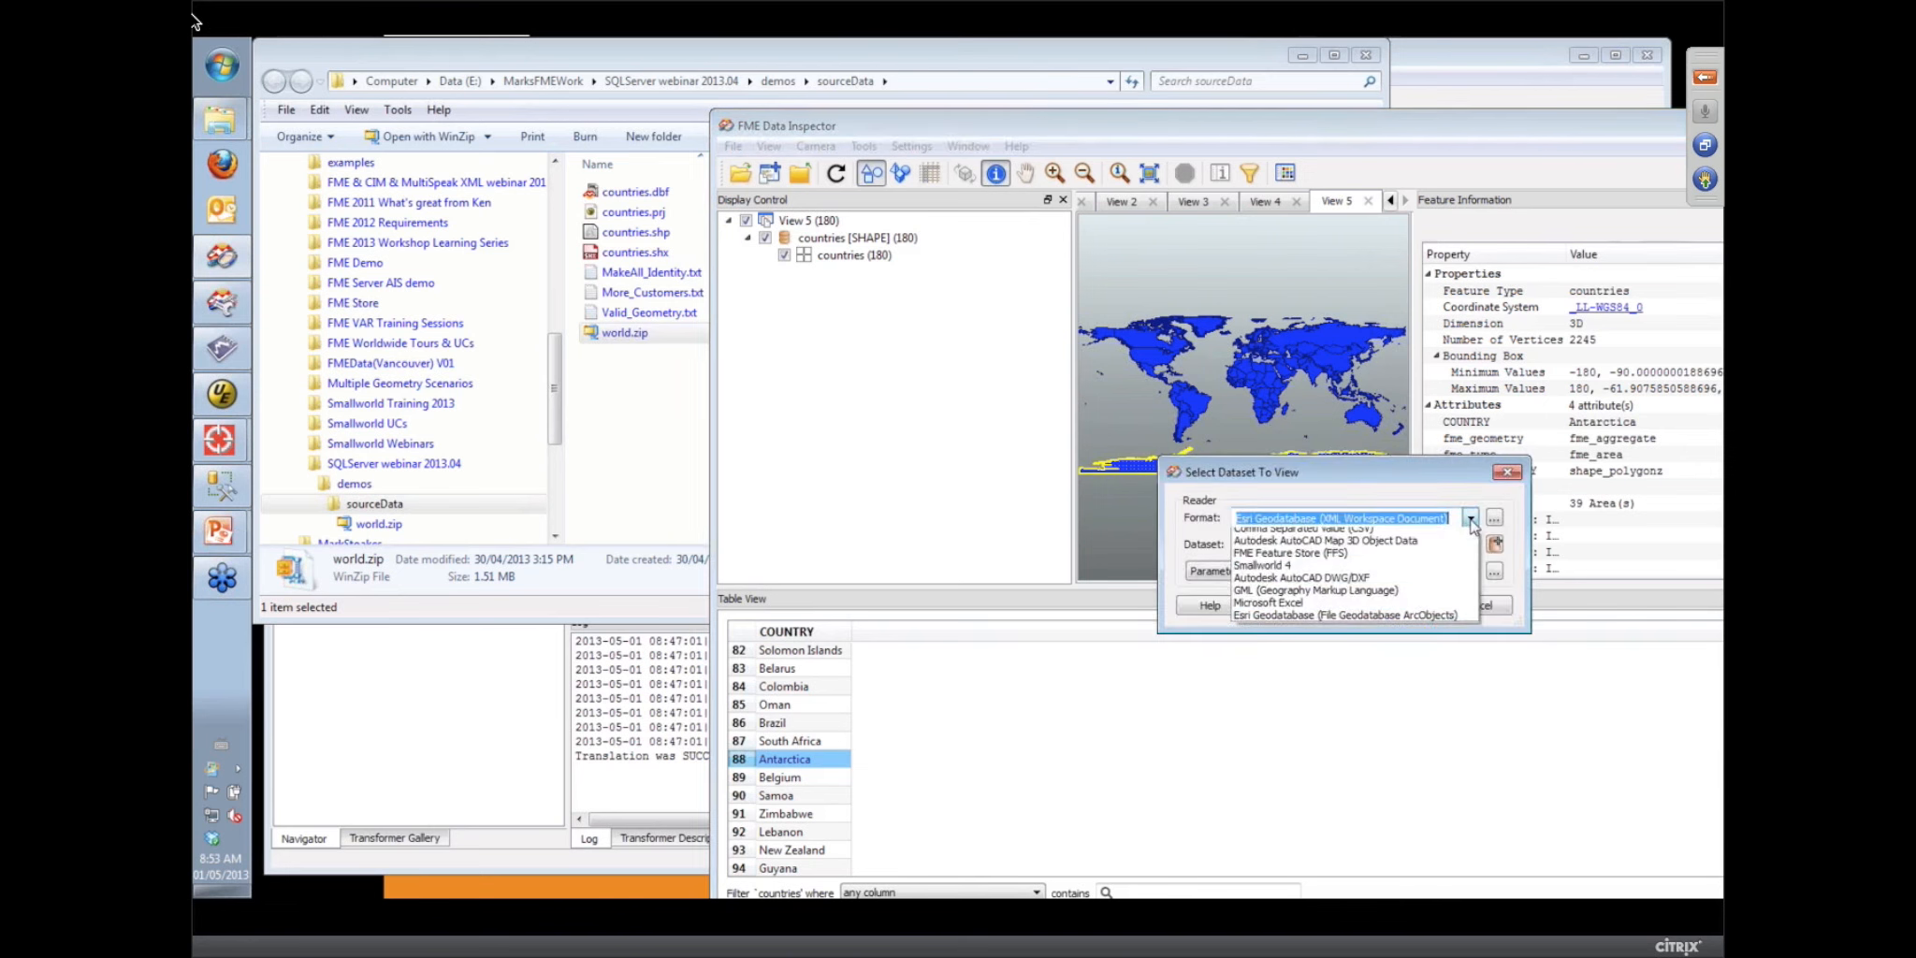
{"action": "left_click", "coordinate": [1396, 536]}
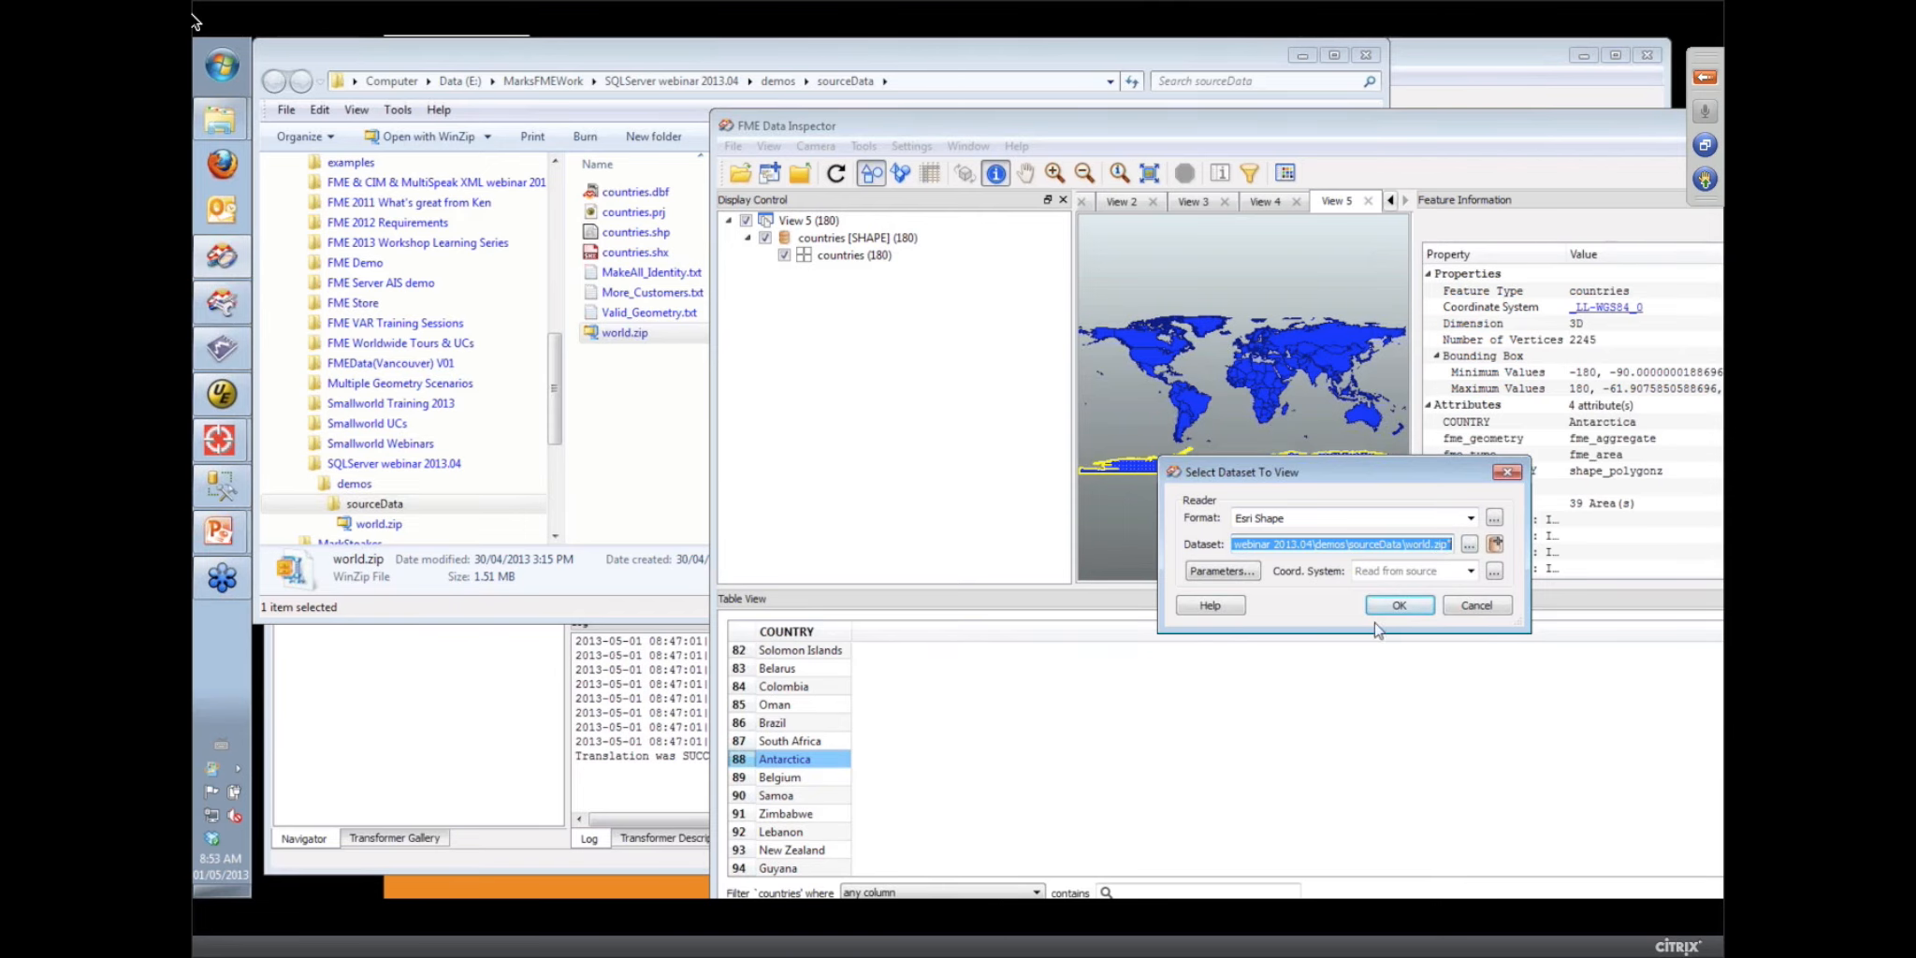
{"action": "left_click", "coordinate": [1399, 606]}
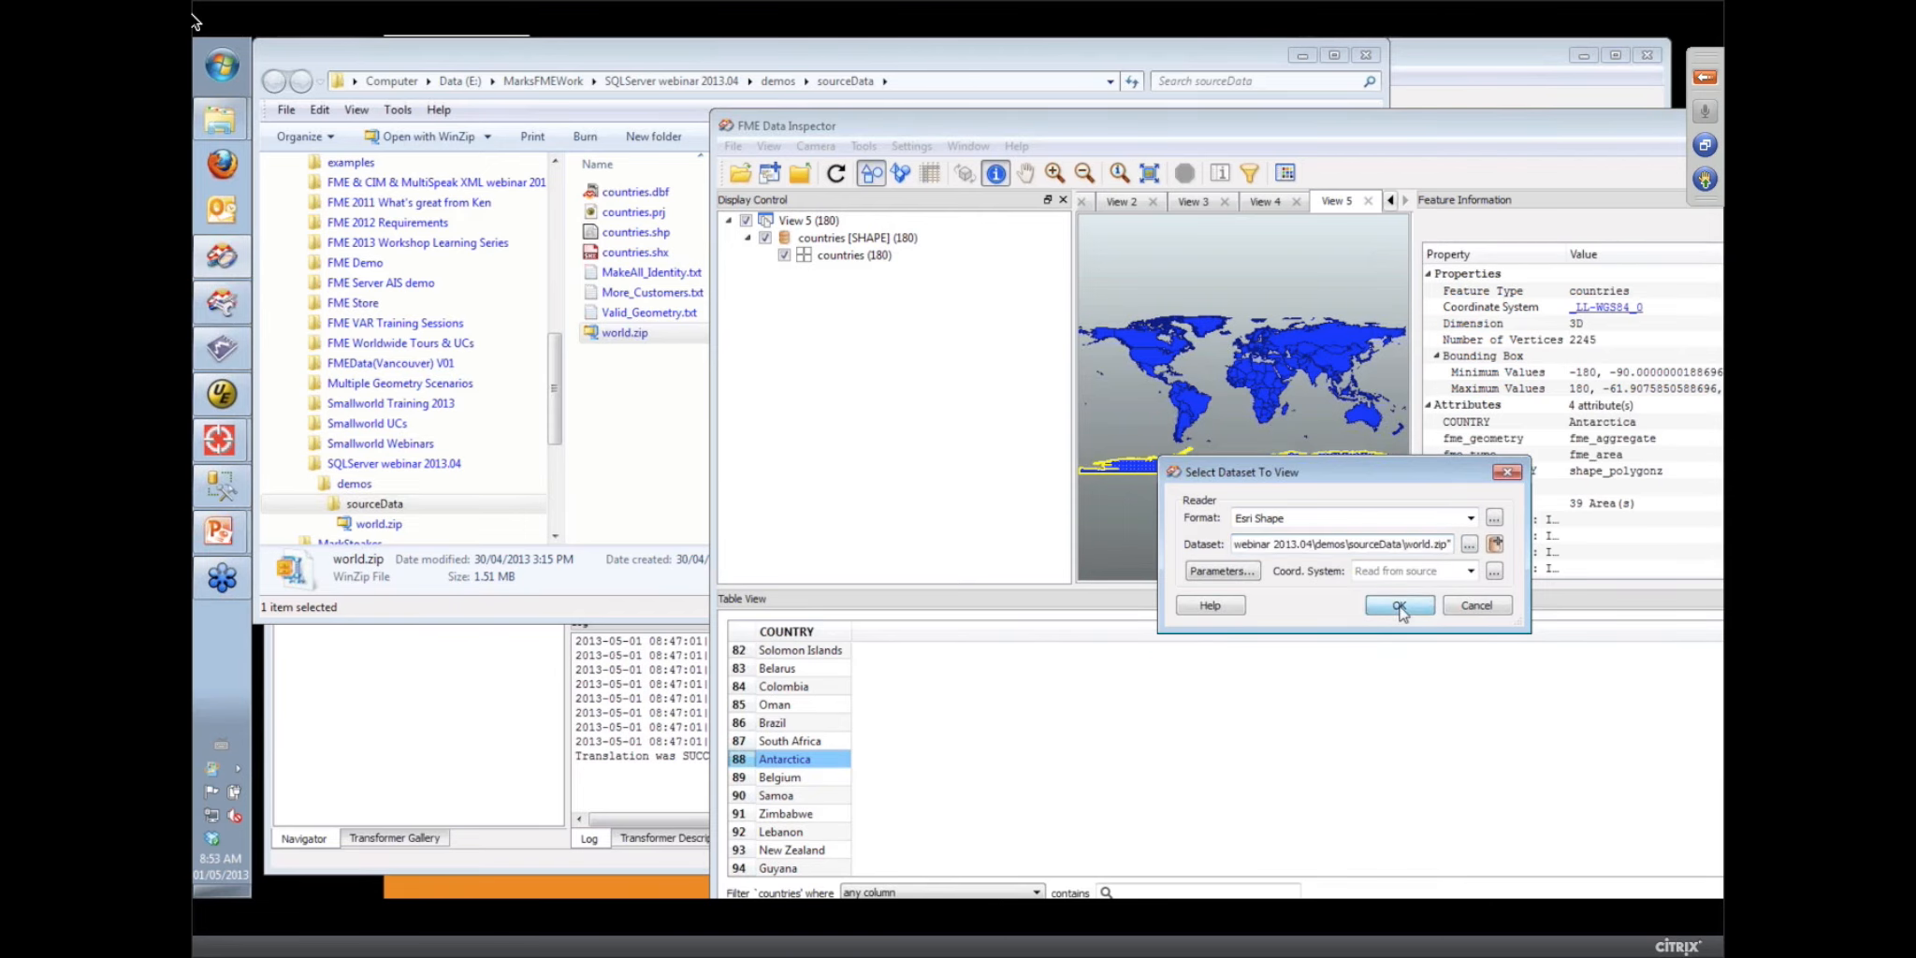
{"action": "double_click", "coordinate": [1419, 135]}
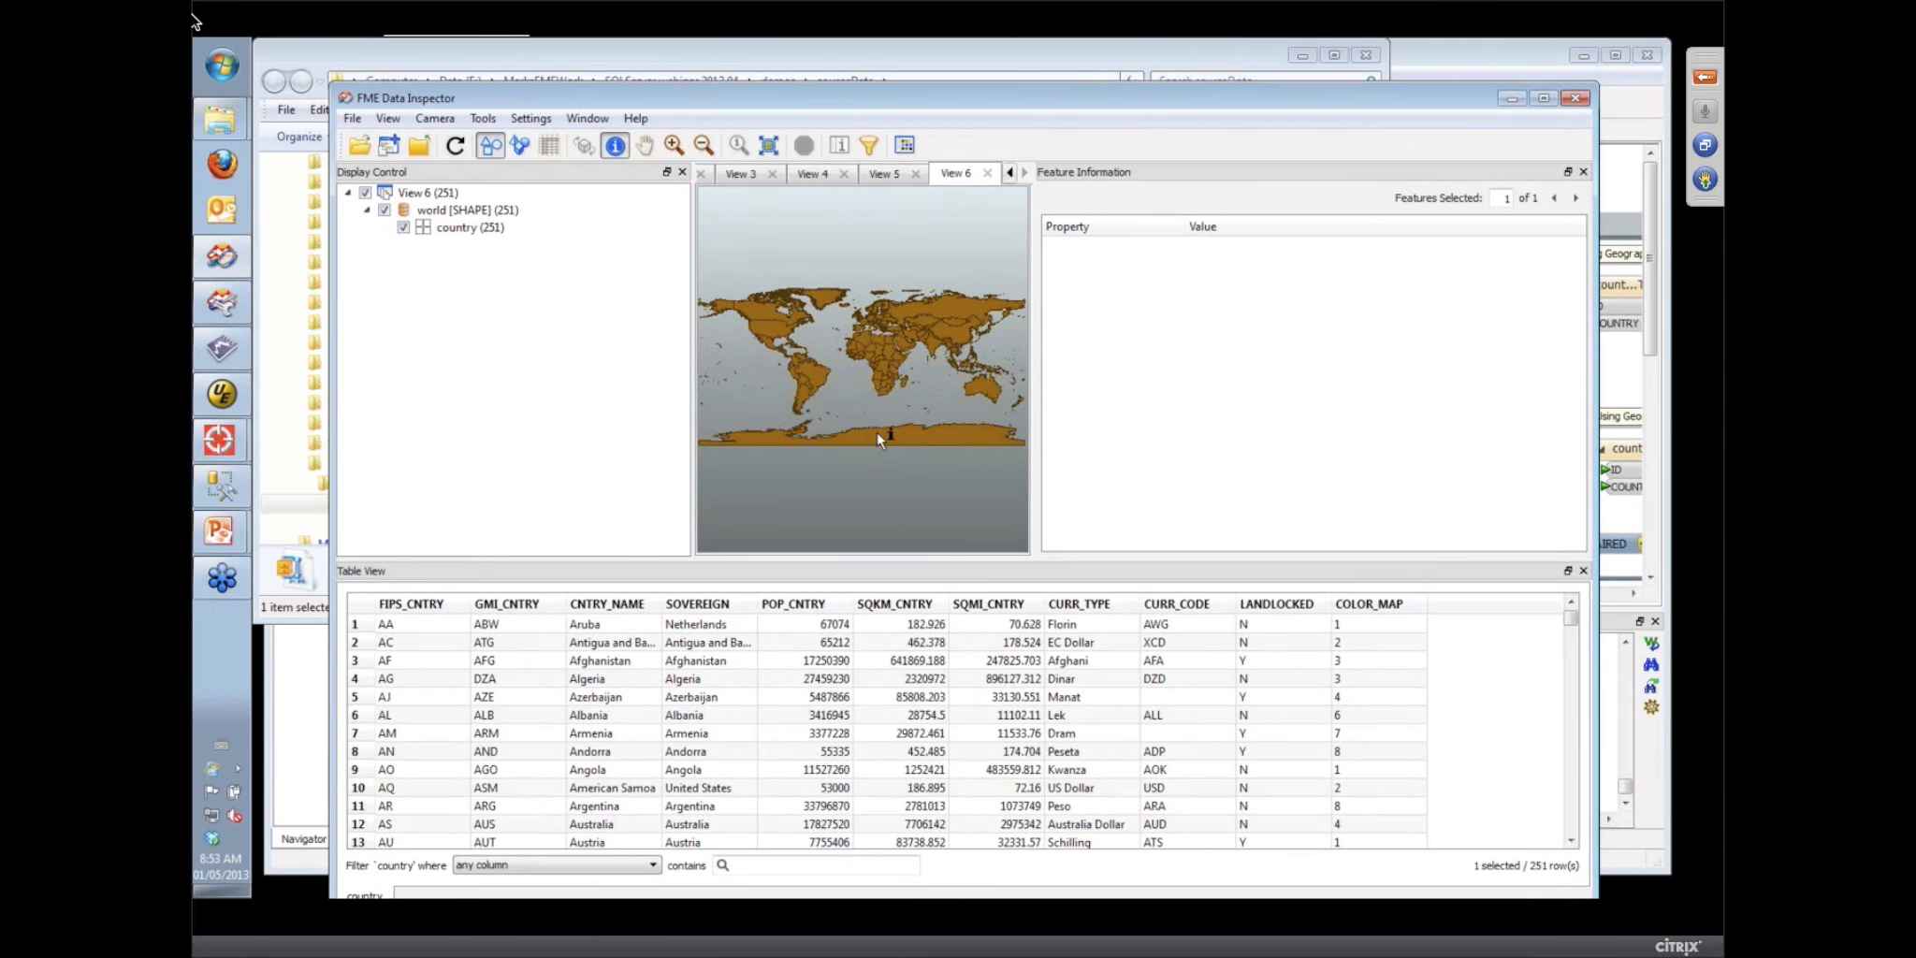
Inspect Antarctica's geometry and bounding box in the world dataset, and return to the GeometryValidator workspace in FME Workbench
{"action": "left_click", "coordinate": [878, 432]}
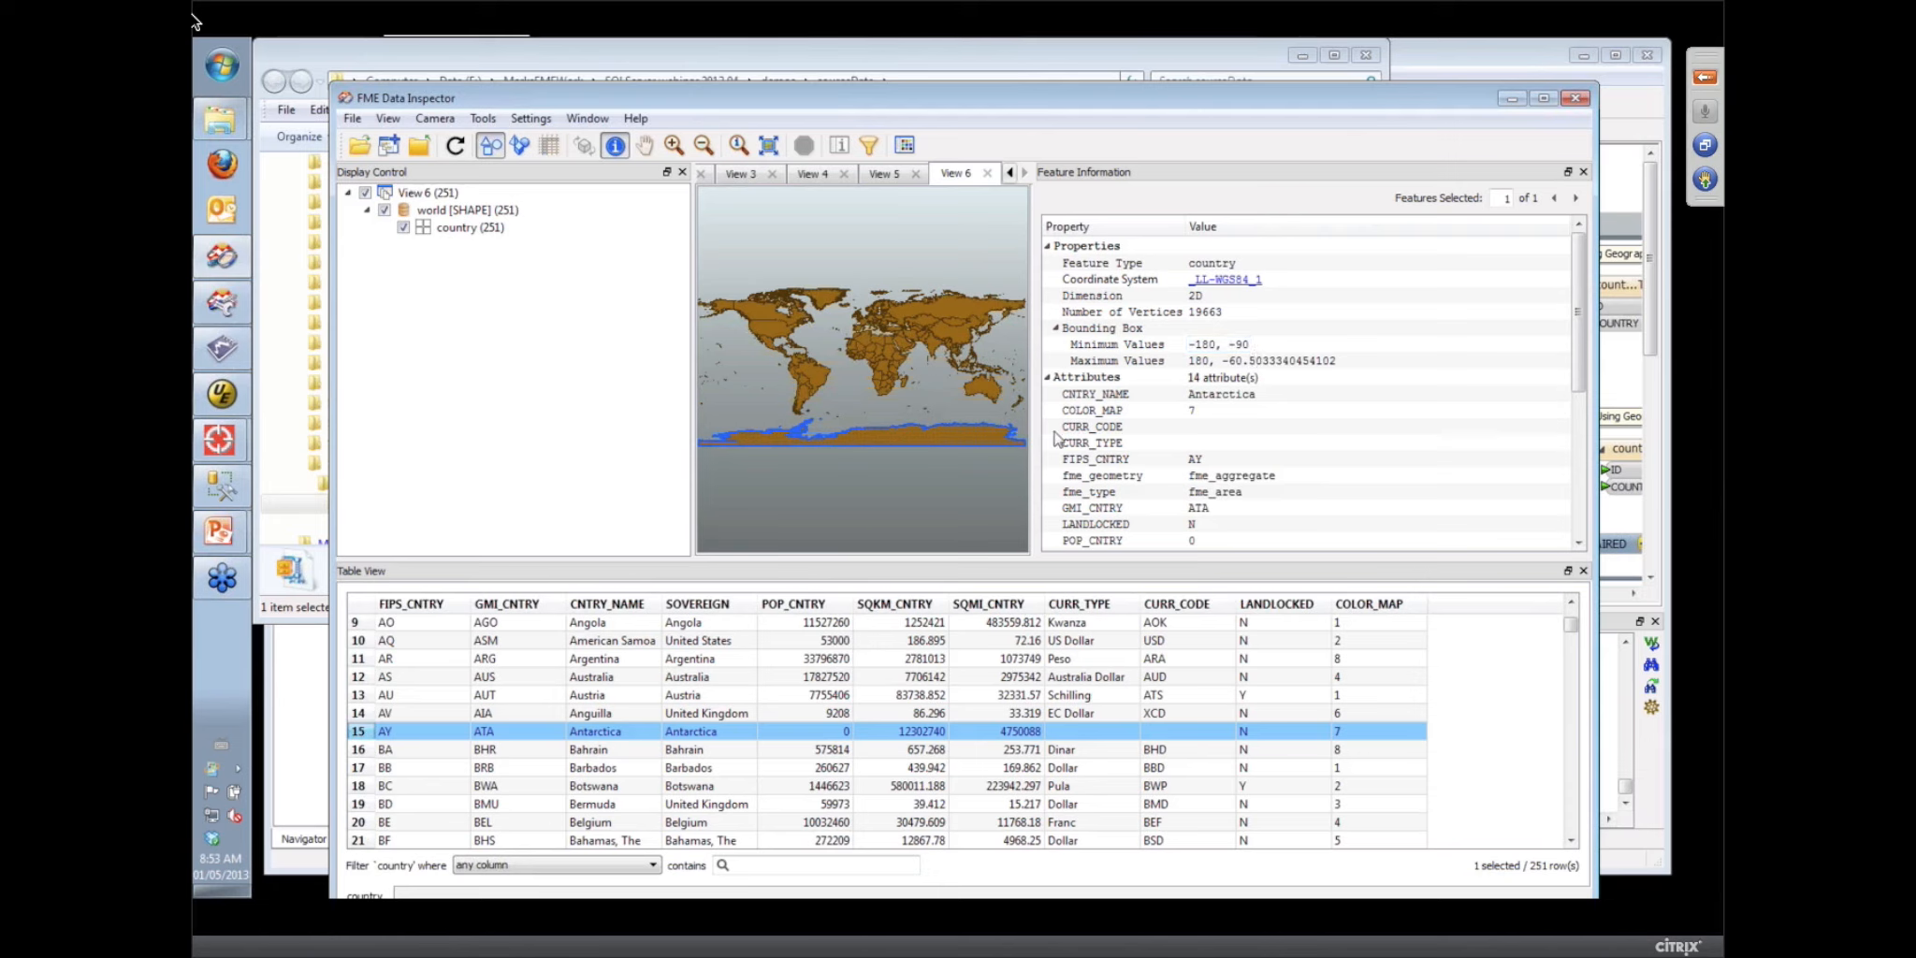
{"action": "left_click", "coordinate": [1650, 251]}
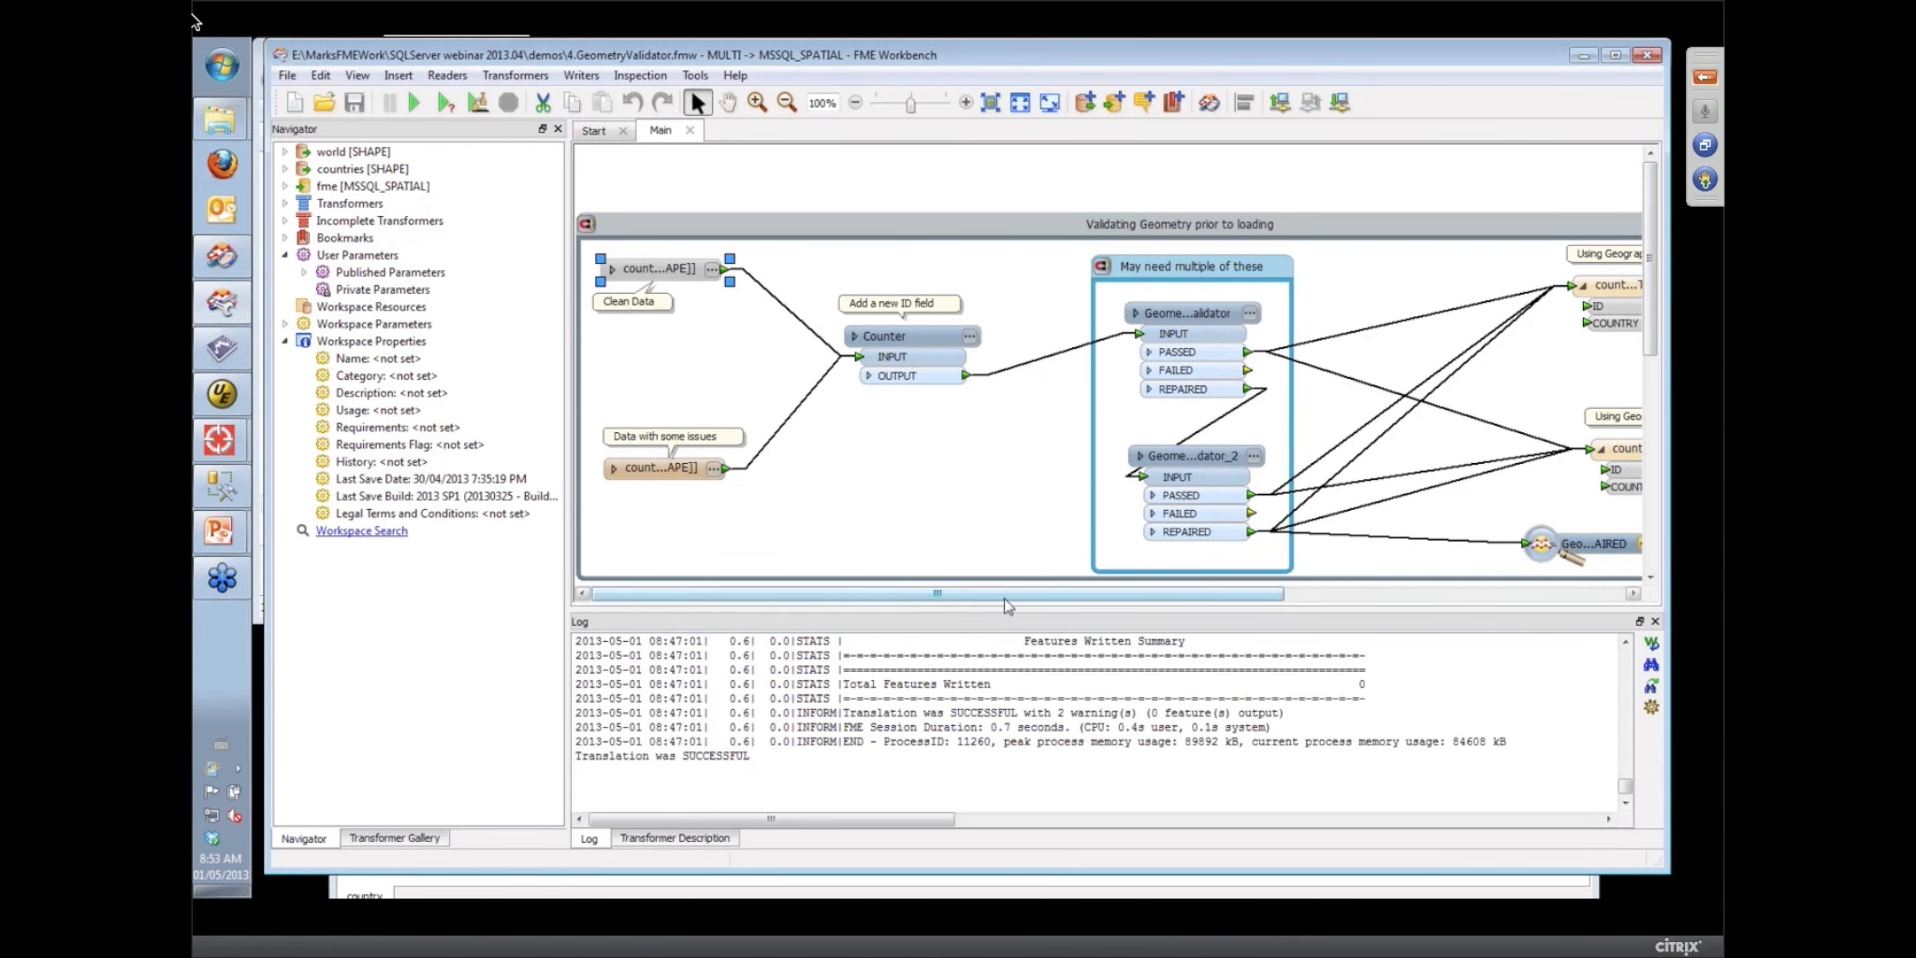
{"action": "left_click_drag", "start_coordinate": [1012, 604], "coordinate": [1054, 606]}
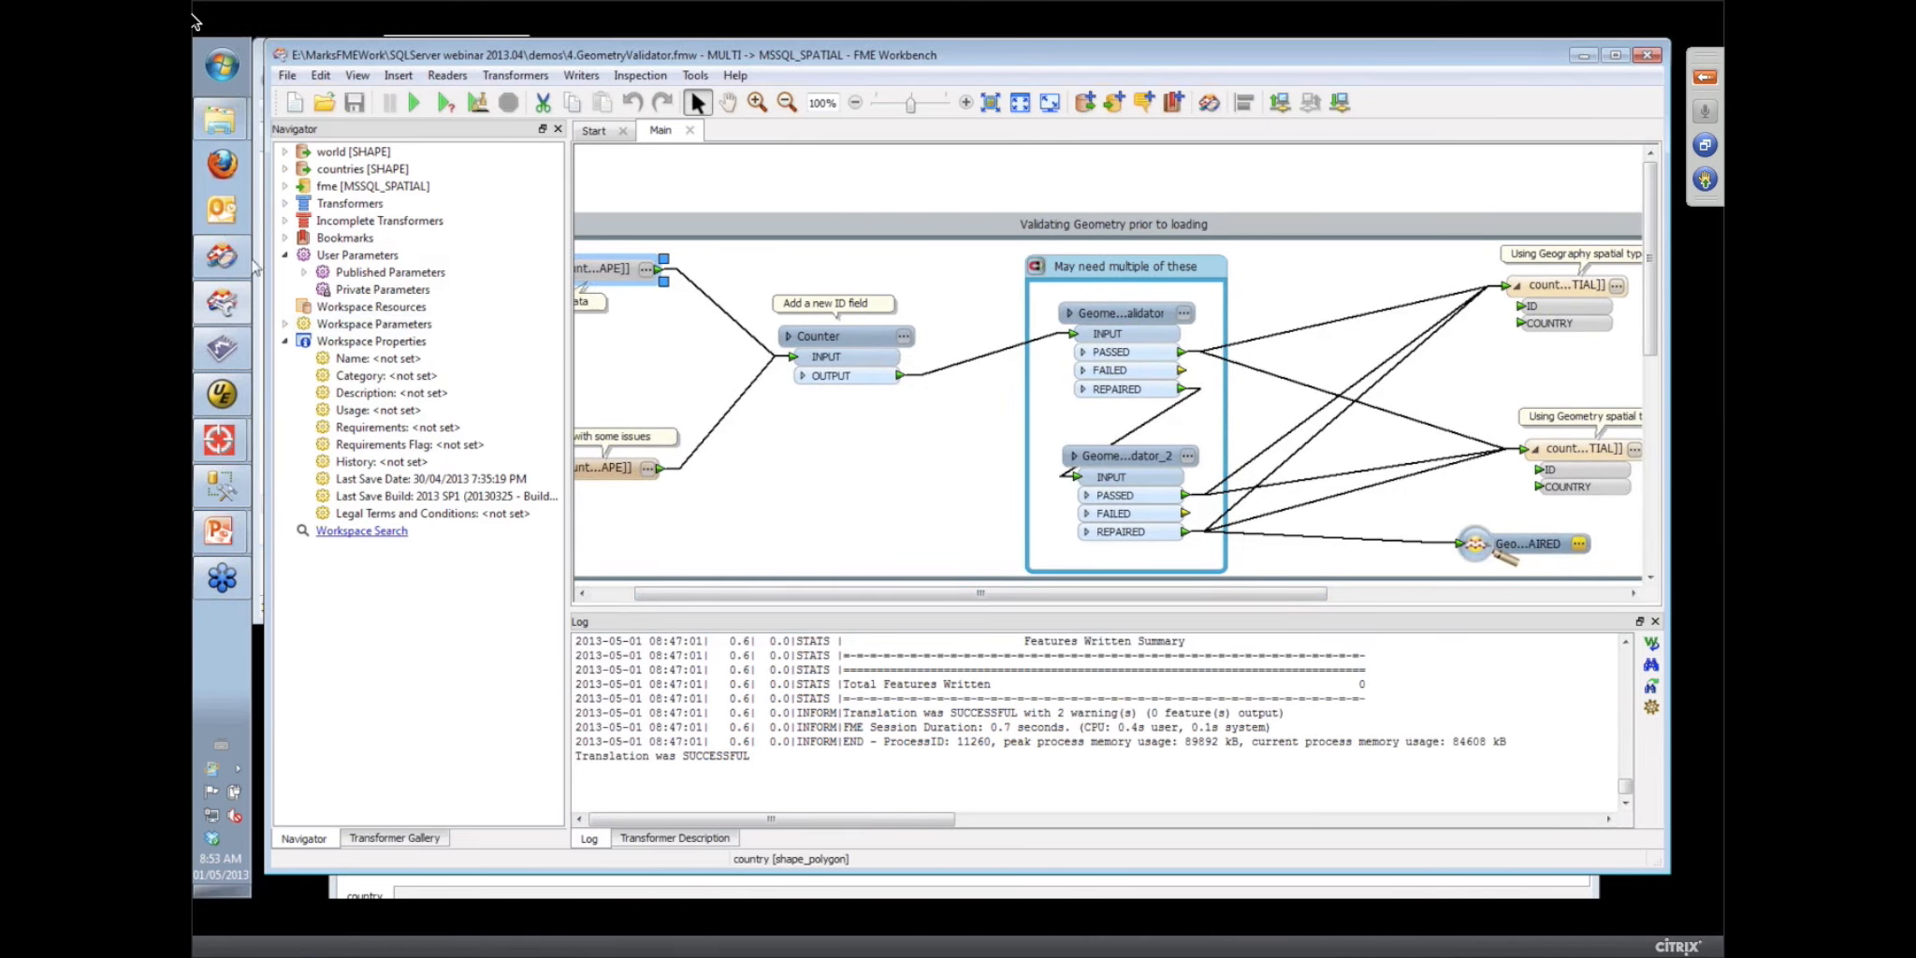
Switch to FME Data Inspector and examine Denmark's geometry up close in the countries view, querying the feature
{"action": "left_click", "coordinate": [221, 265]}
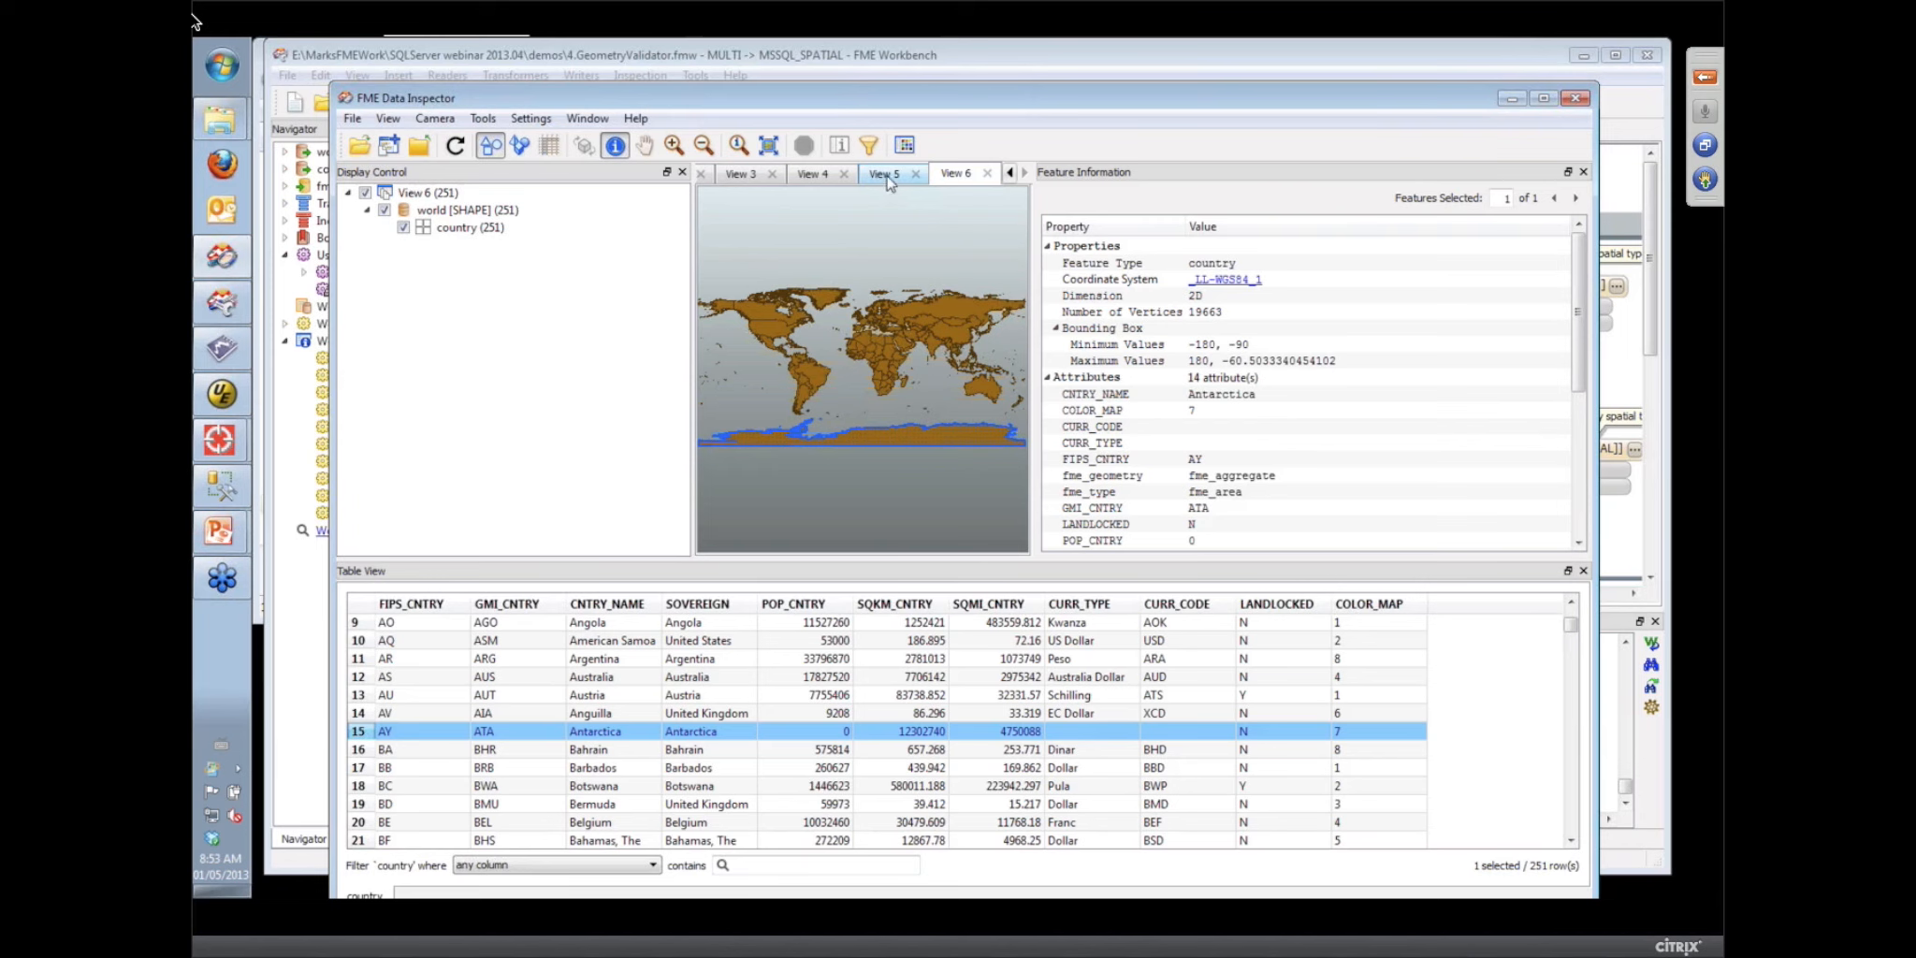
{"action": "left_click", "coordinate": [673, 146]}
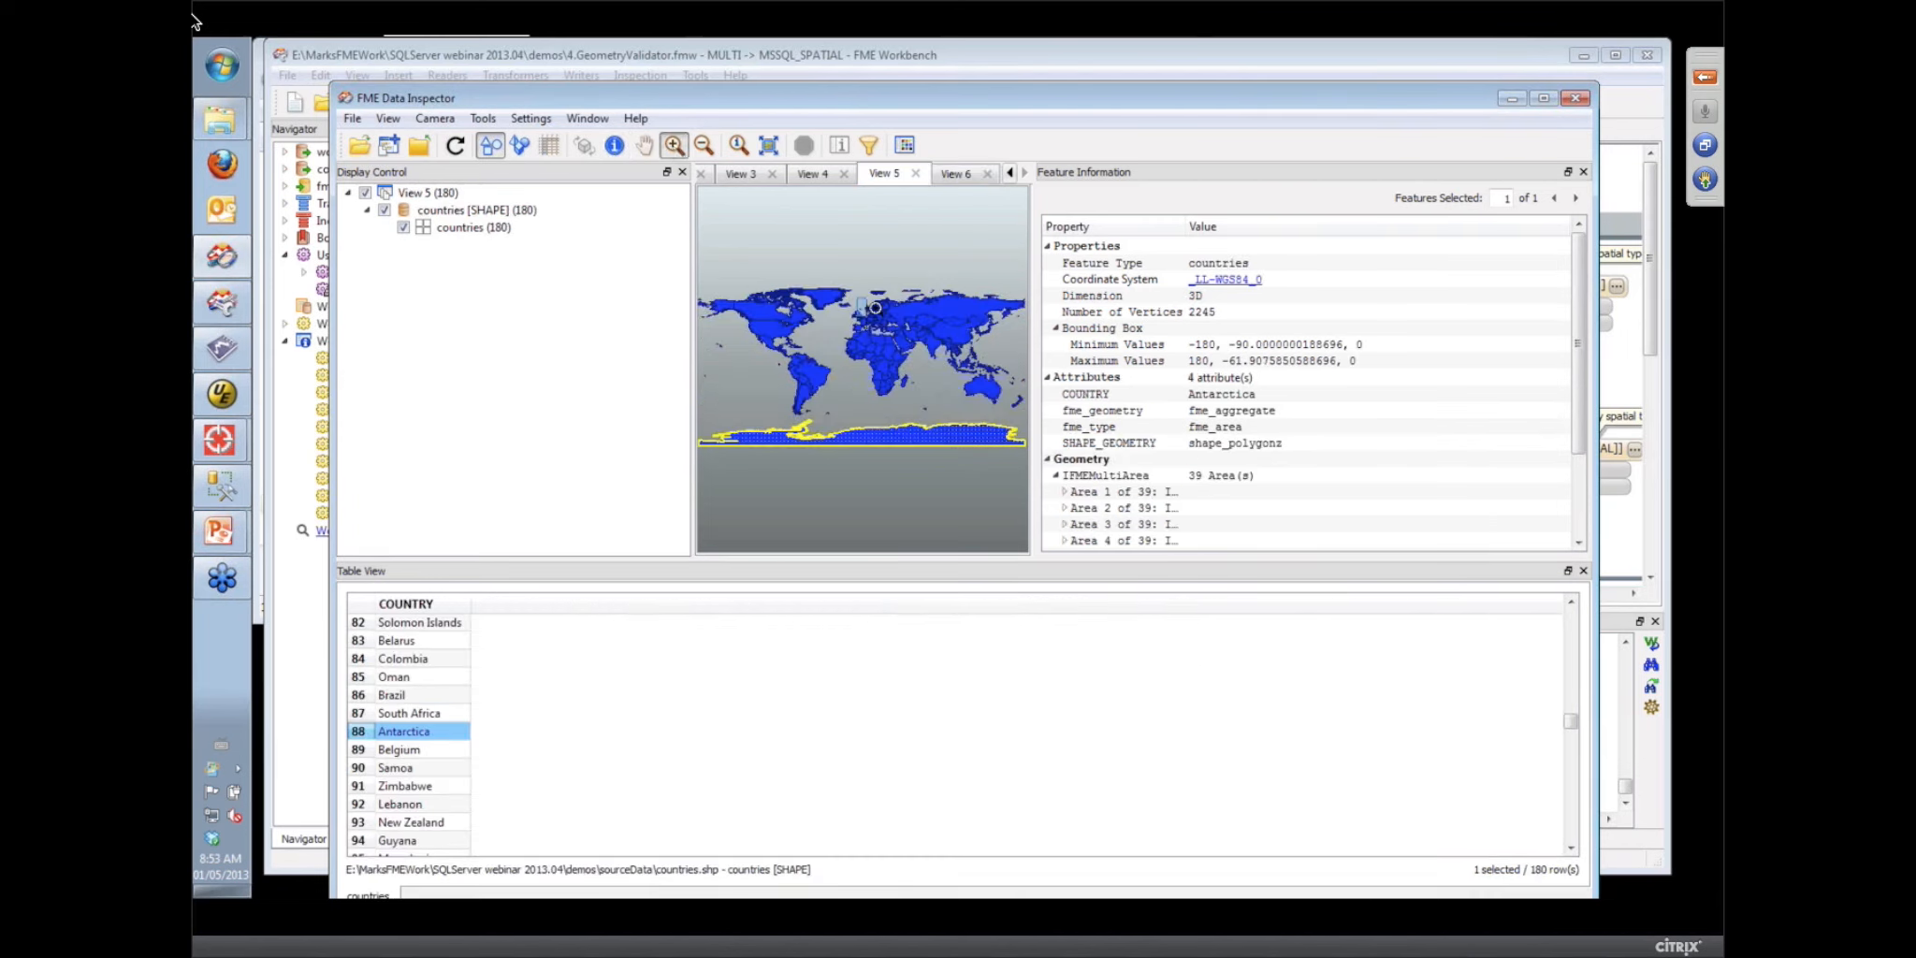
{"action": "left_click_drag", "start_coordinate": [885, 323], "coordinate": [885, 324]}
{"action": "mouse_move", "coordinate": [802, 378]}
{"action": "left_mouse_down"}
{"action": "mouse_move", "coordinate": [895, 412]}
{"action": "mouse_move", "coordinate": [876, 380]}
{"action": "mouse_move", "coordinate": [910, 391]}
{"action": "left_mouse_up"}
{"action": "left_click_drag", "start_coordinate": [844, 332], "coordinate": [896, 380]}
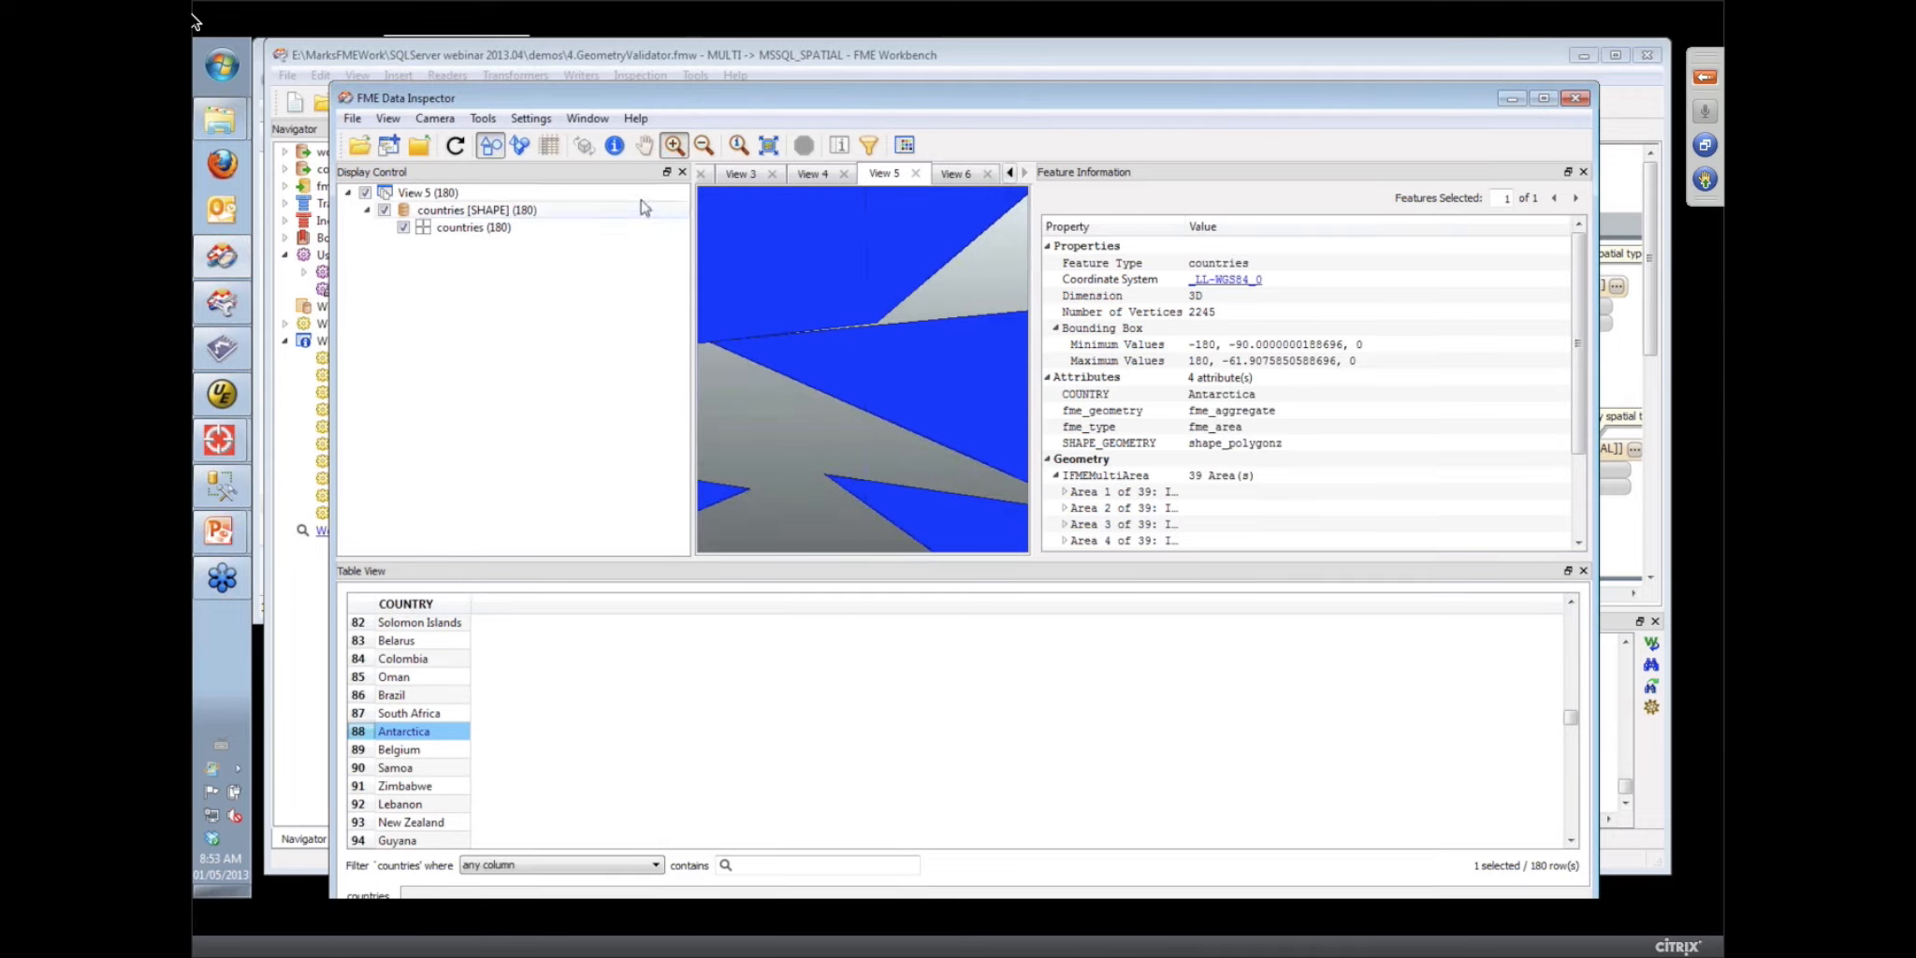
{"action": "left_click", "coordinate": [615, 147]}
{"action": "left_click", "coordinate": [761, 332]}
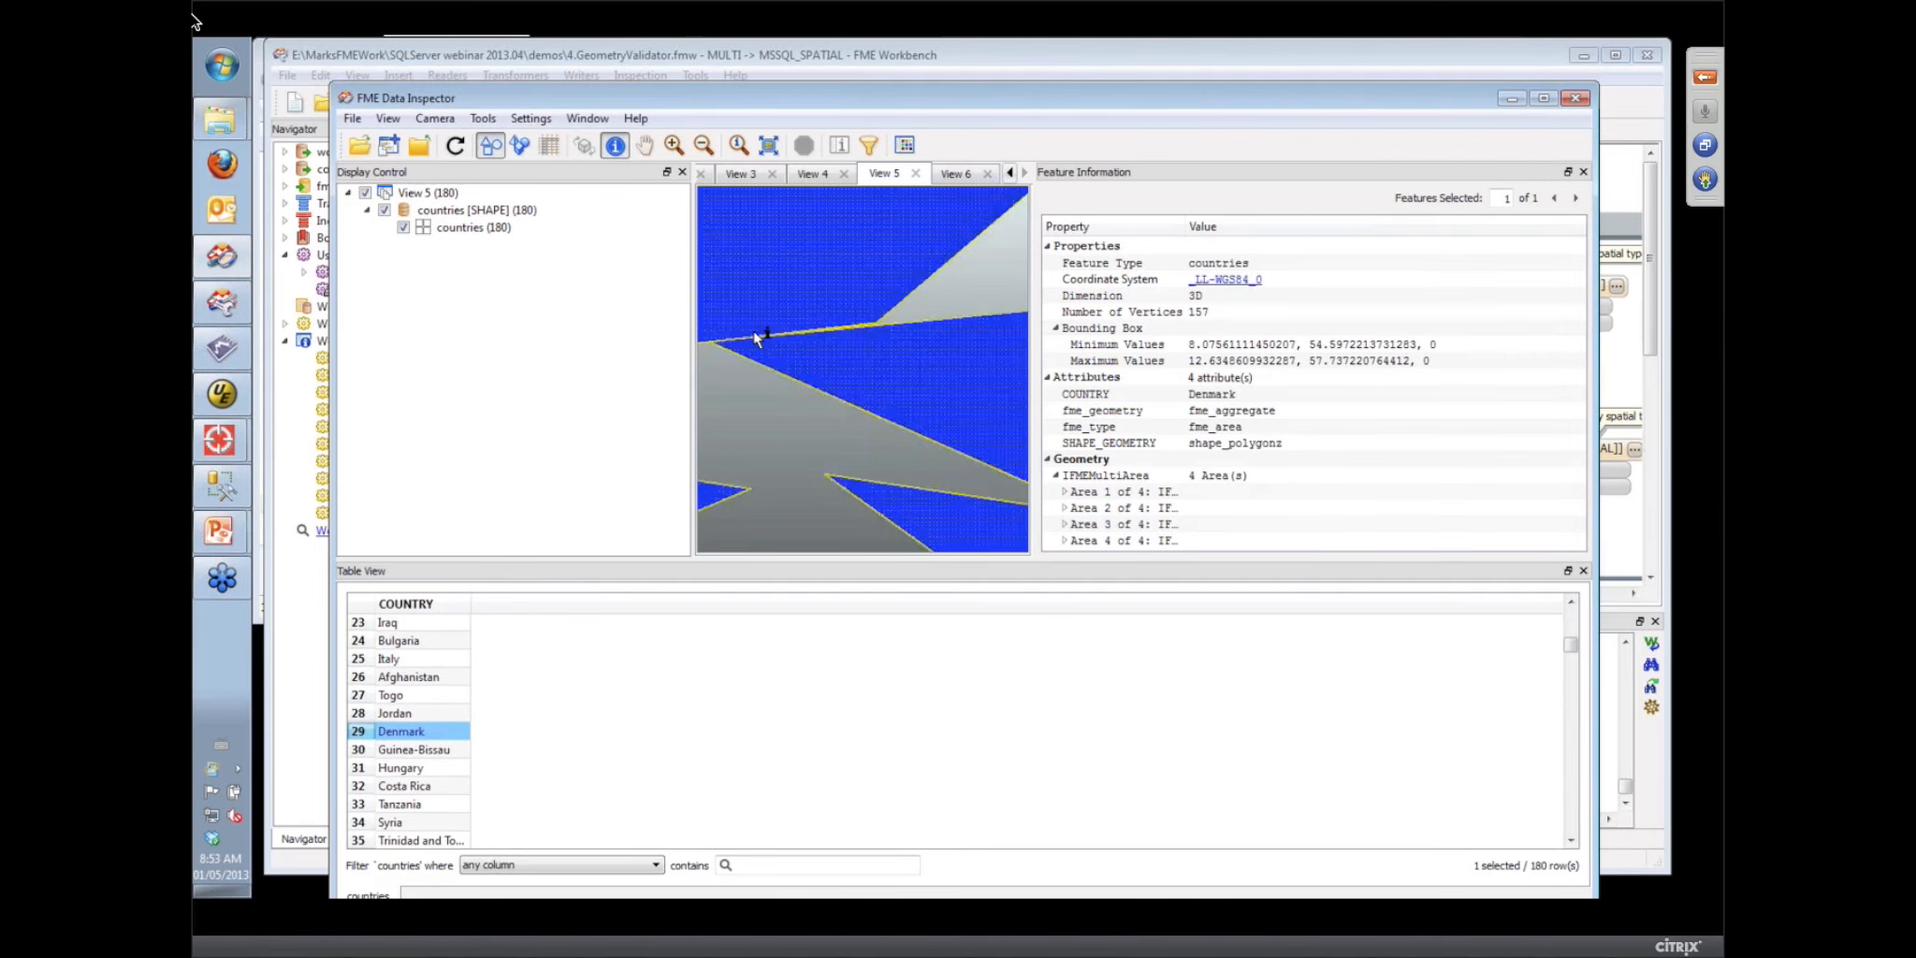
Examine the point where Denmark's boundary narrows to a sliver, and return to the GeometryValidator workspace in FME Workbench
{"action": "left_click", "coordinate": [644, 148]}
{"action": "left_click_drag", "start_coordinate": [749, 255], "coordinate": [848, 272]}
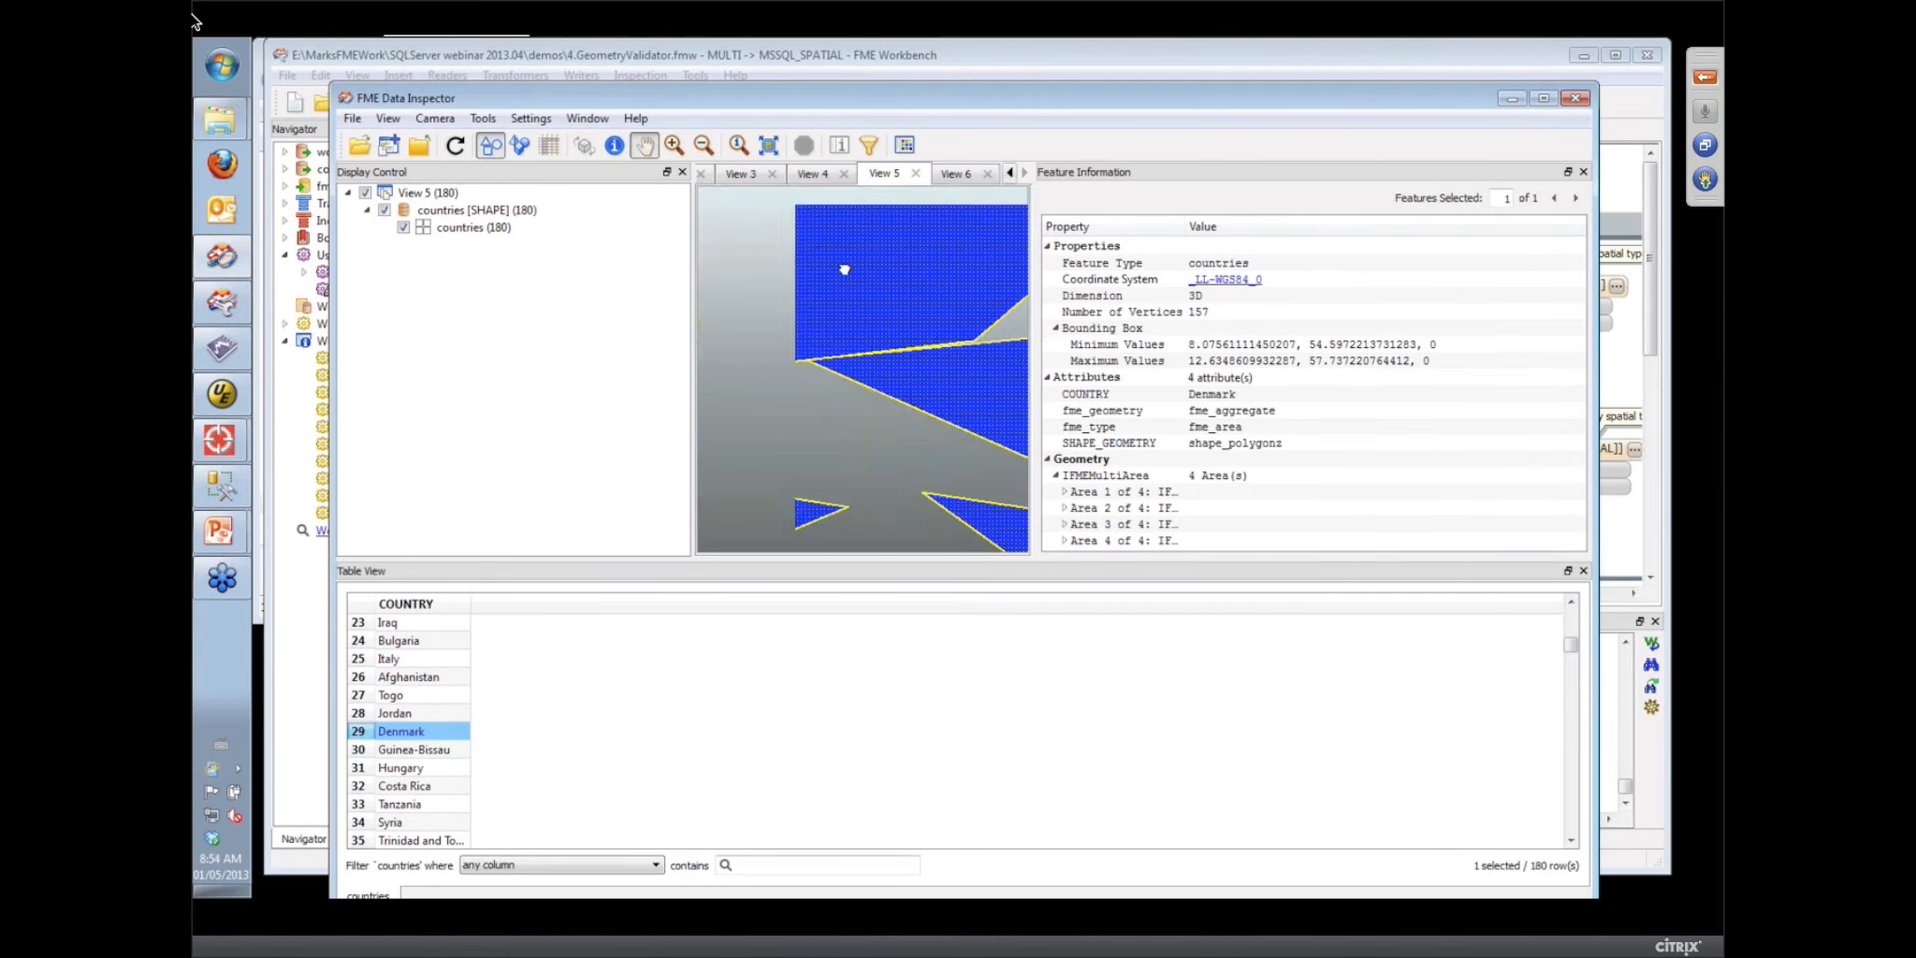
{"action": "left_click", "coordinate": [672, 148]}
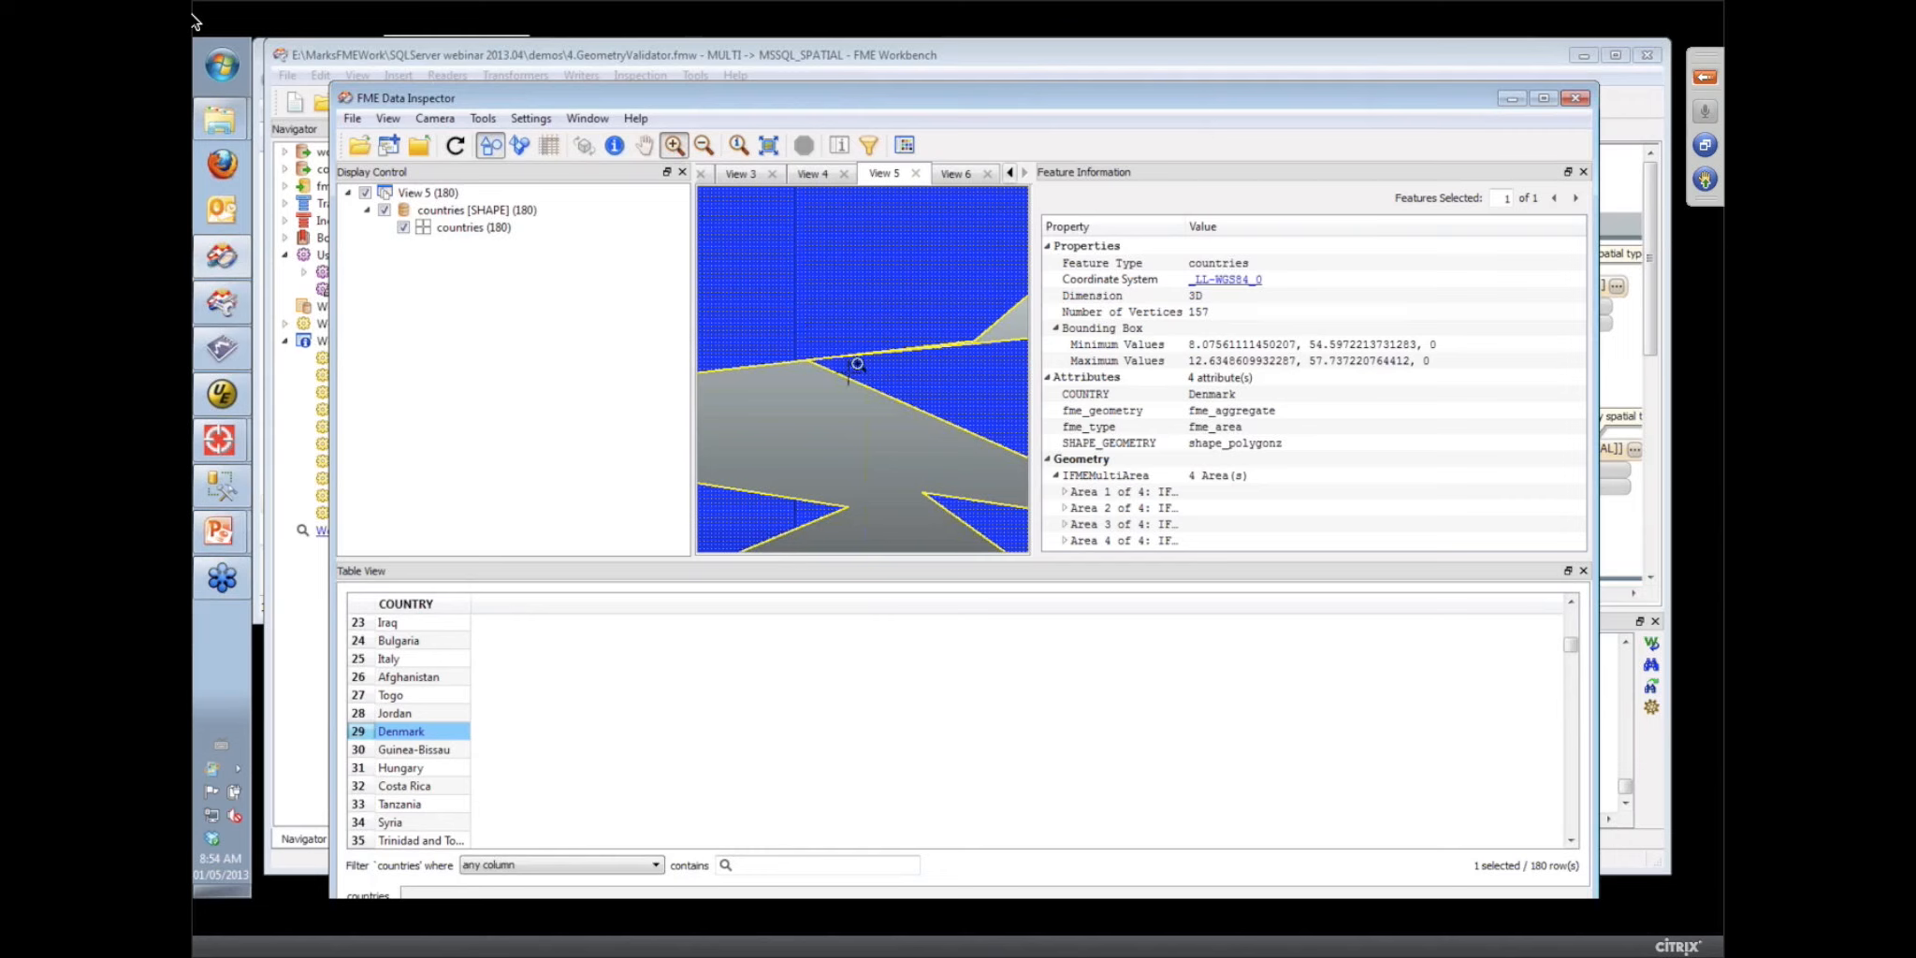
{"action": "left_click_drag", "start_coordinate": [849, 373], "coordinate": [803, 337]}
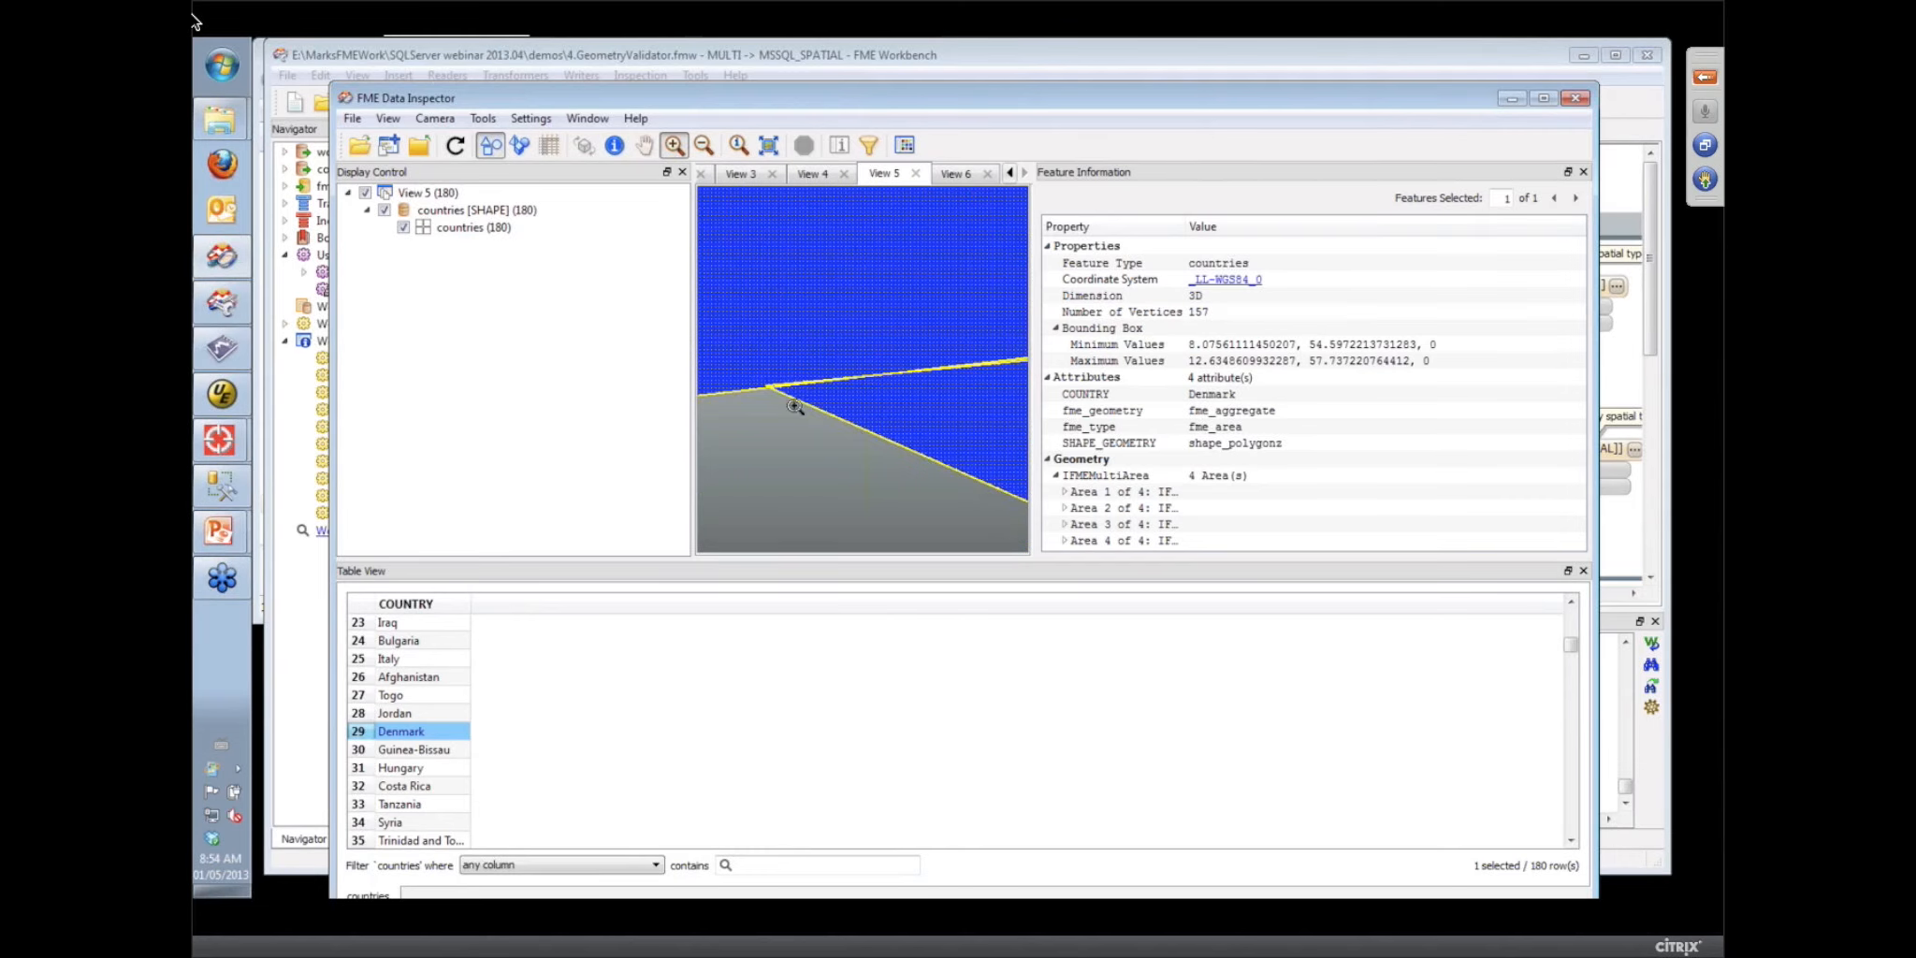
{"action": "left_click", "coordinate": [1652, 298]}
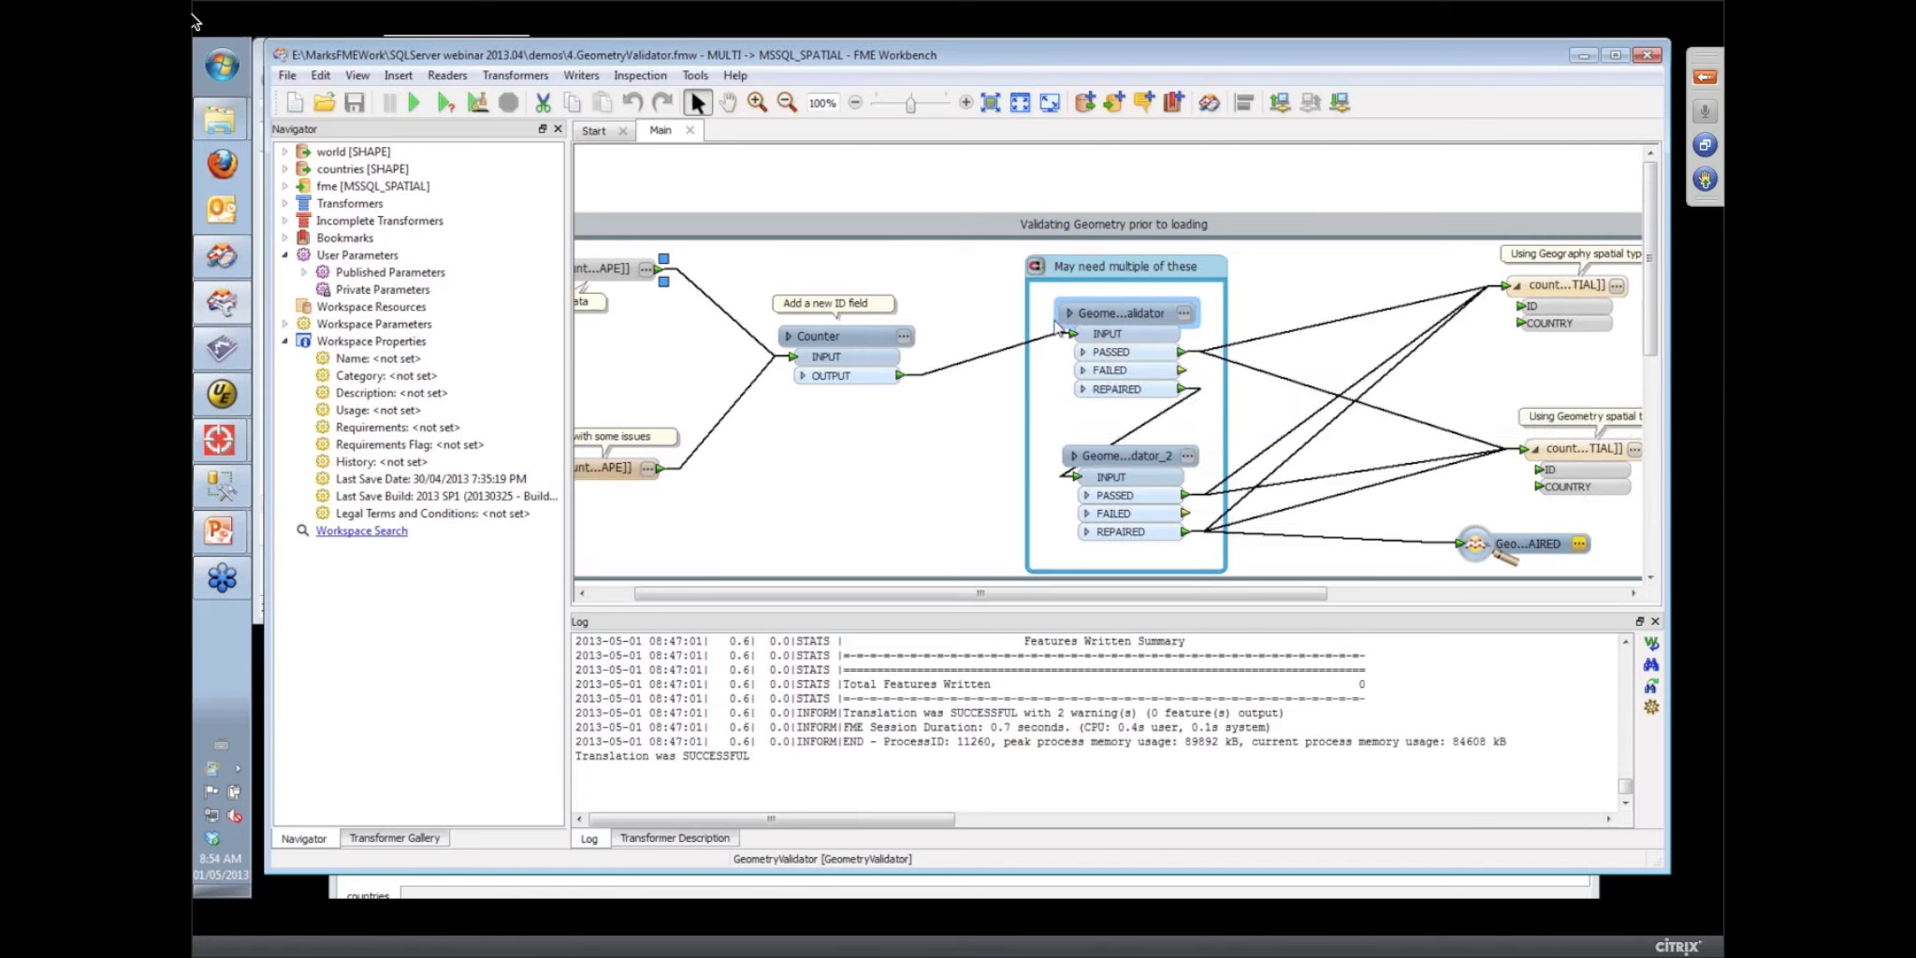
Review the issues selected in the first GeometryValidator and the format parameters of the countries_geom feature type
{"action": "double_click", "coordinate": [1168, 318]}
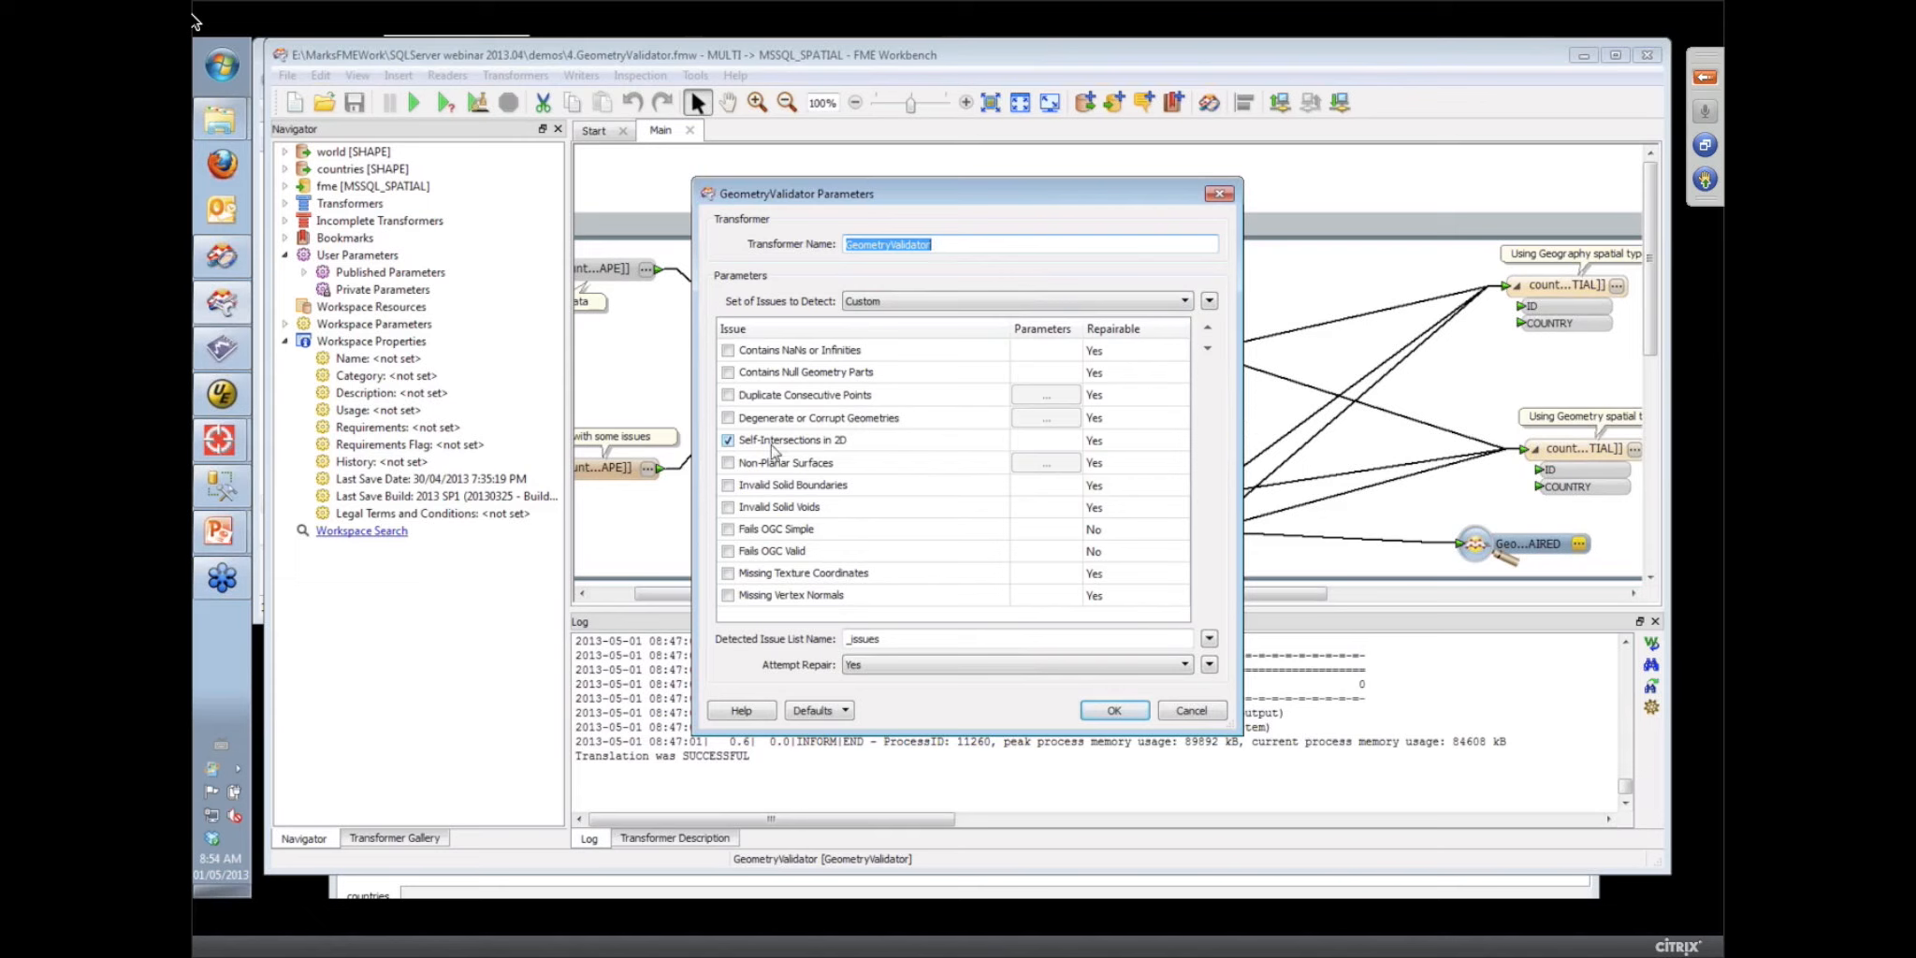
{"action": "left_click", "coordinate": [1124, 714]}
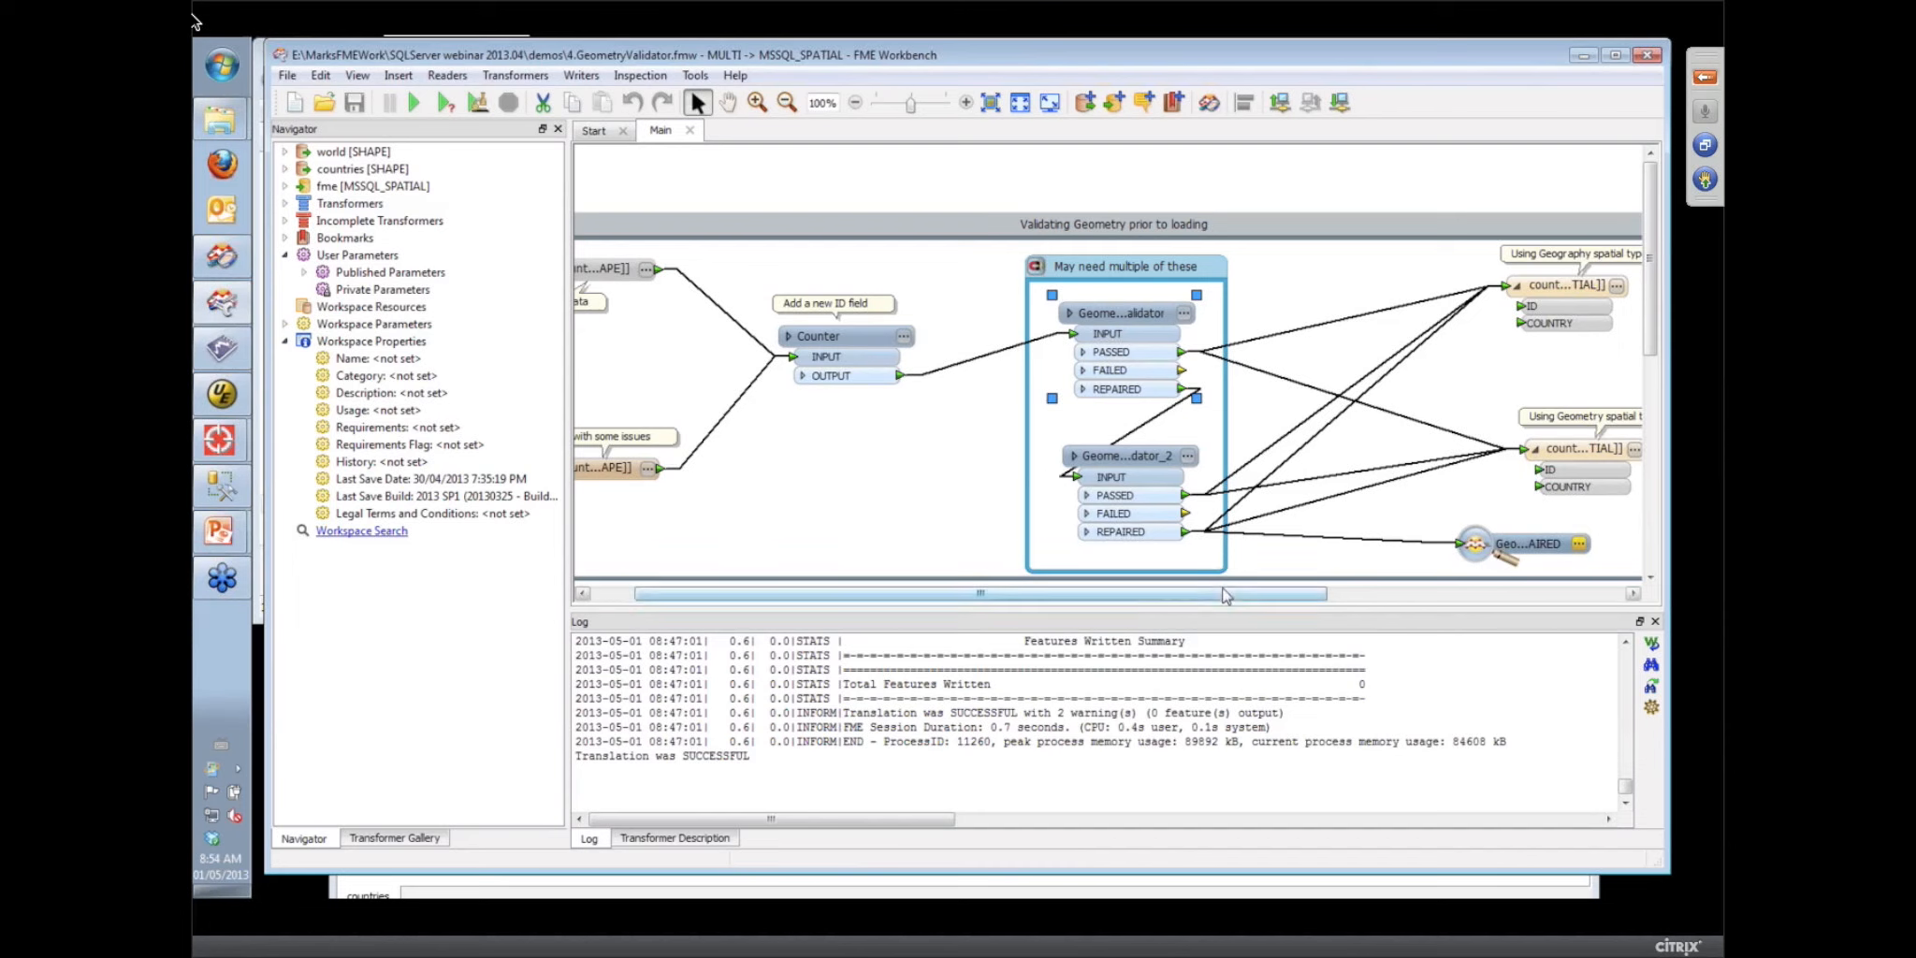
{"action": "left_click_drag", "start_coordinate": [1229, 593], "coordinate": [1338, 593]}
{"action": "left_click", "coordinate": [1470, 450]}
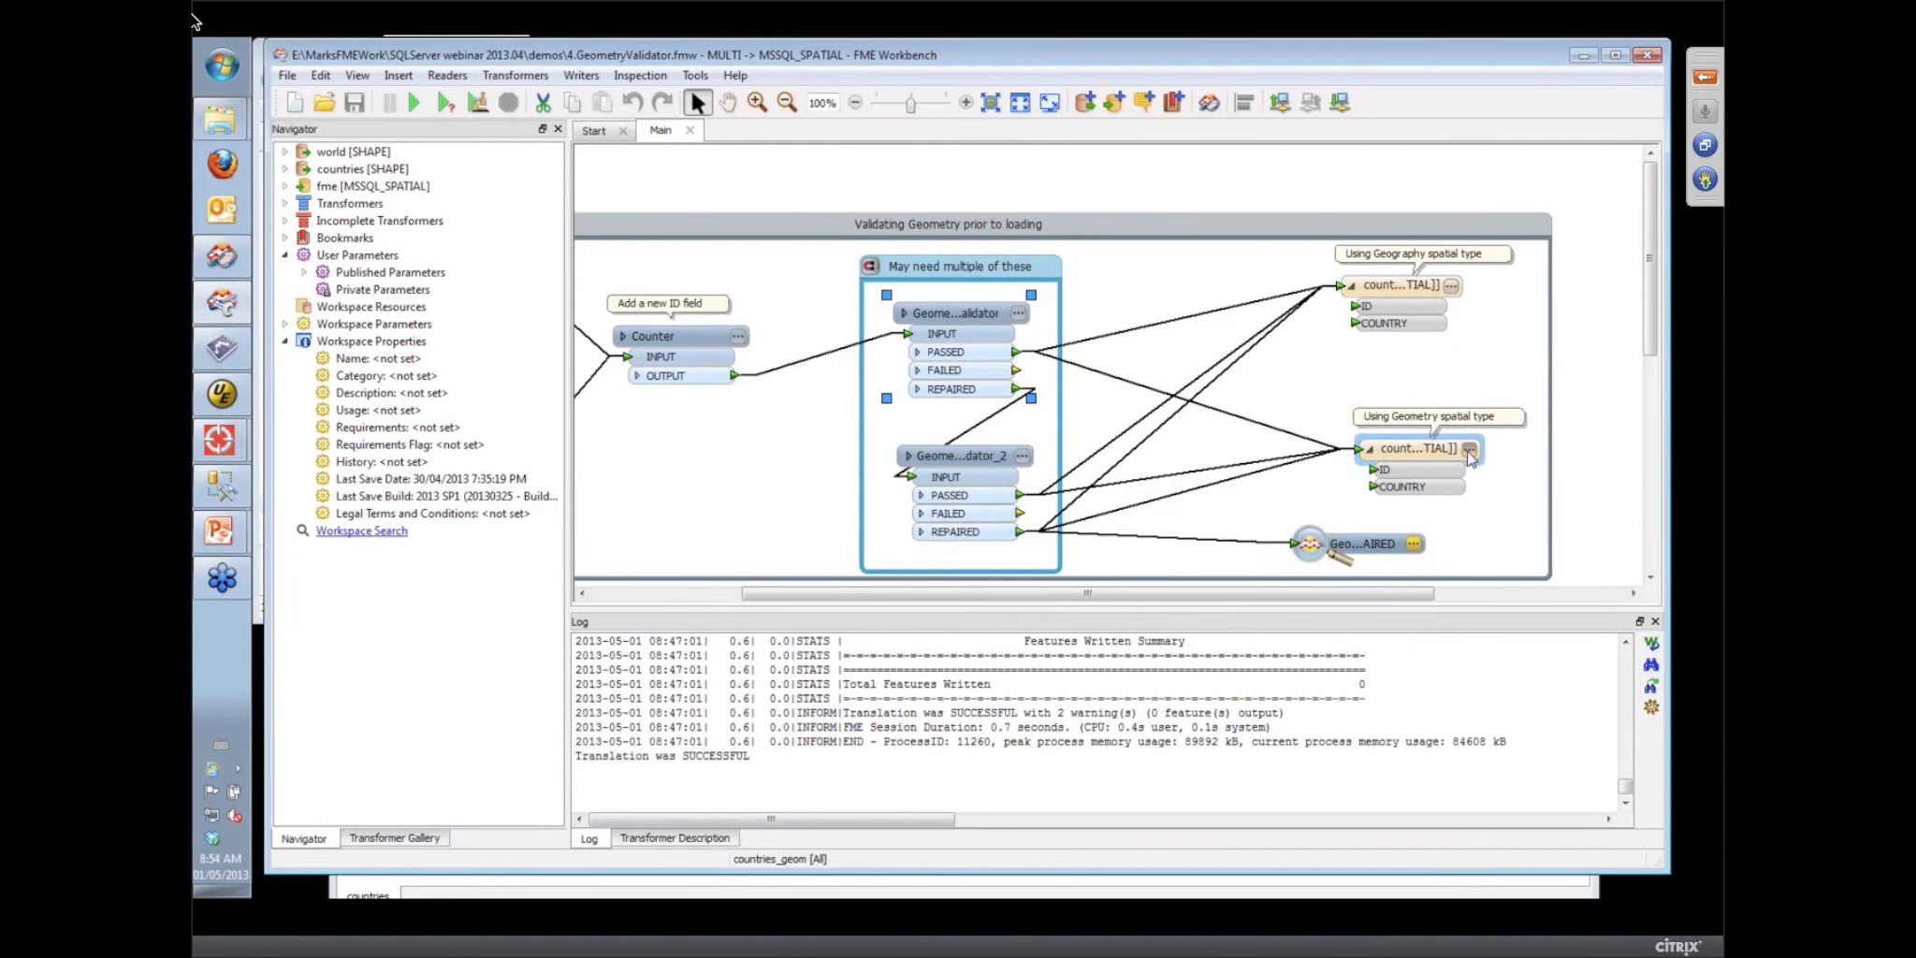
{"action": "left_click", "coordinate": [1121, 267]}
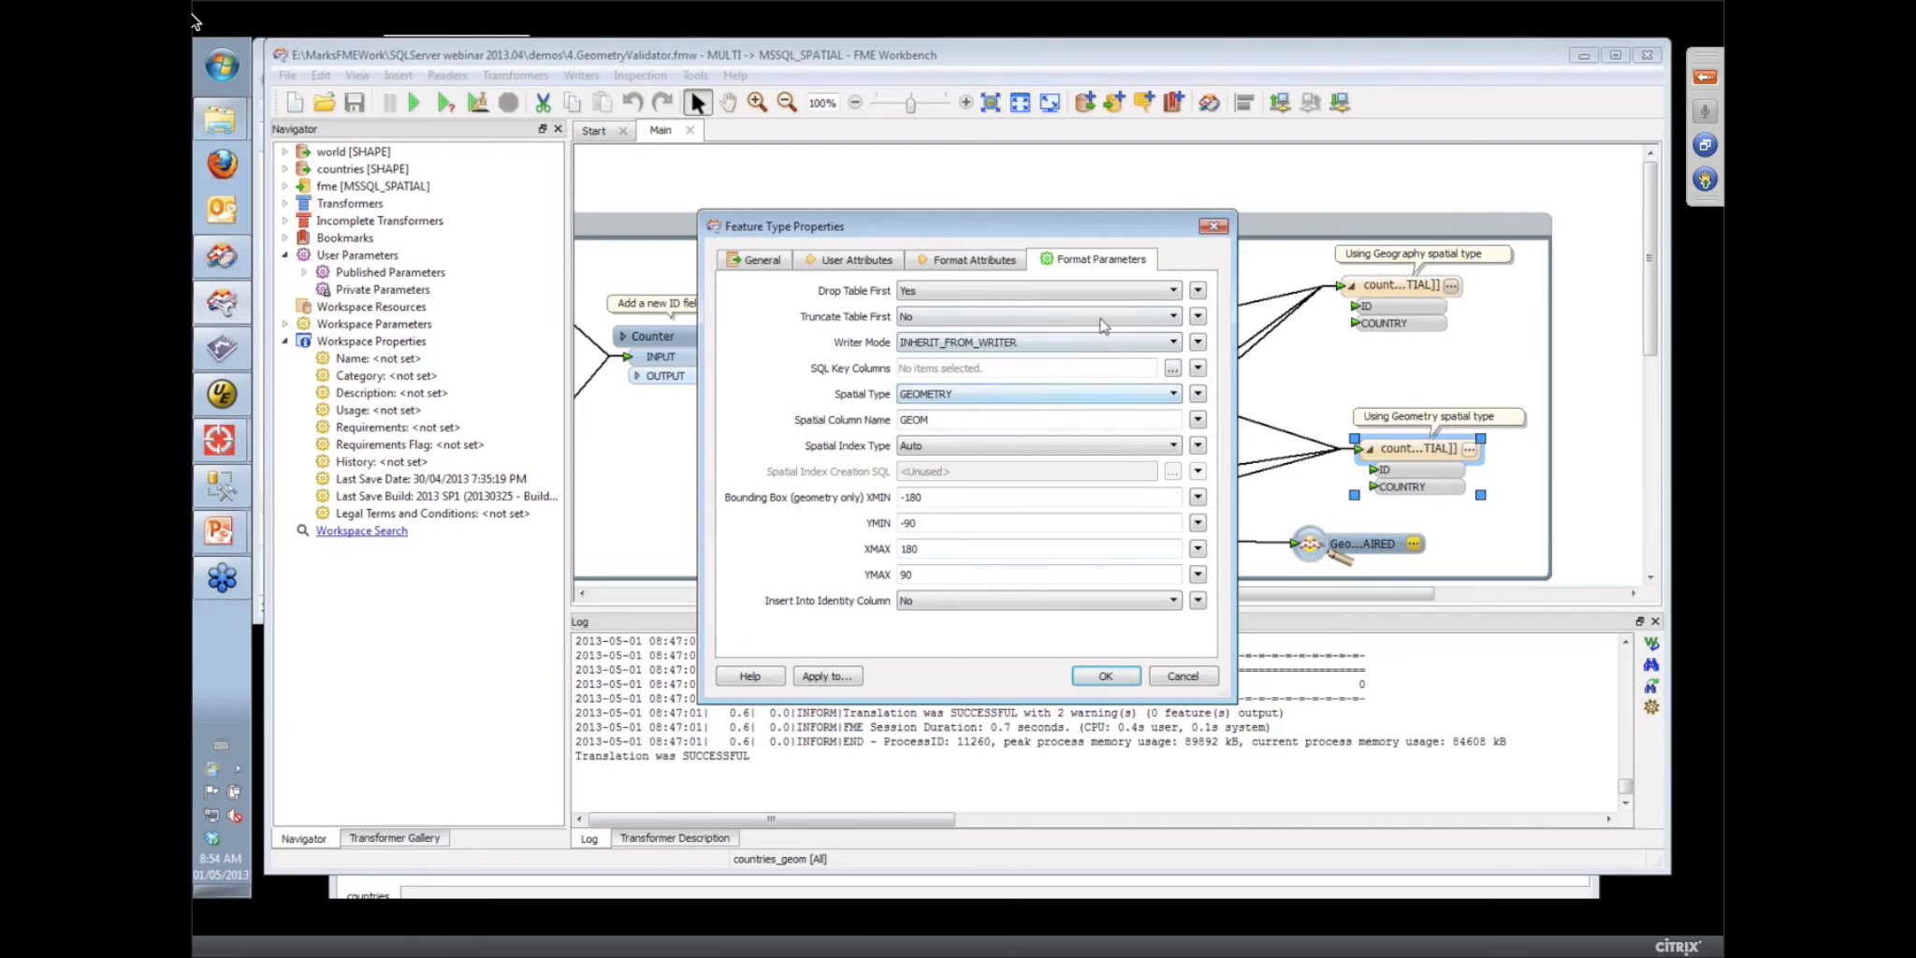
{"action": "left_click", "coordinate": [1213, 226]}
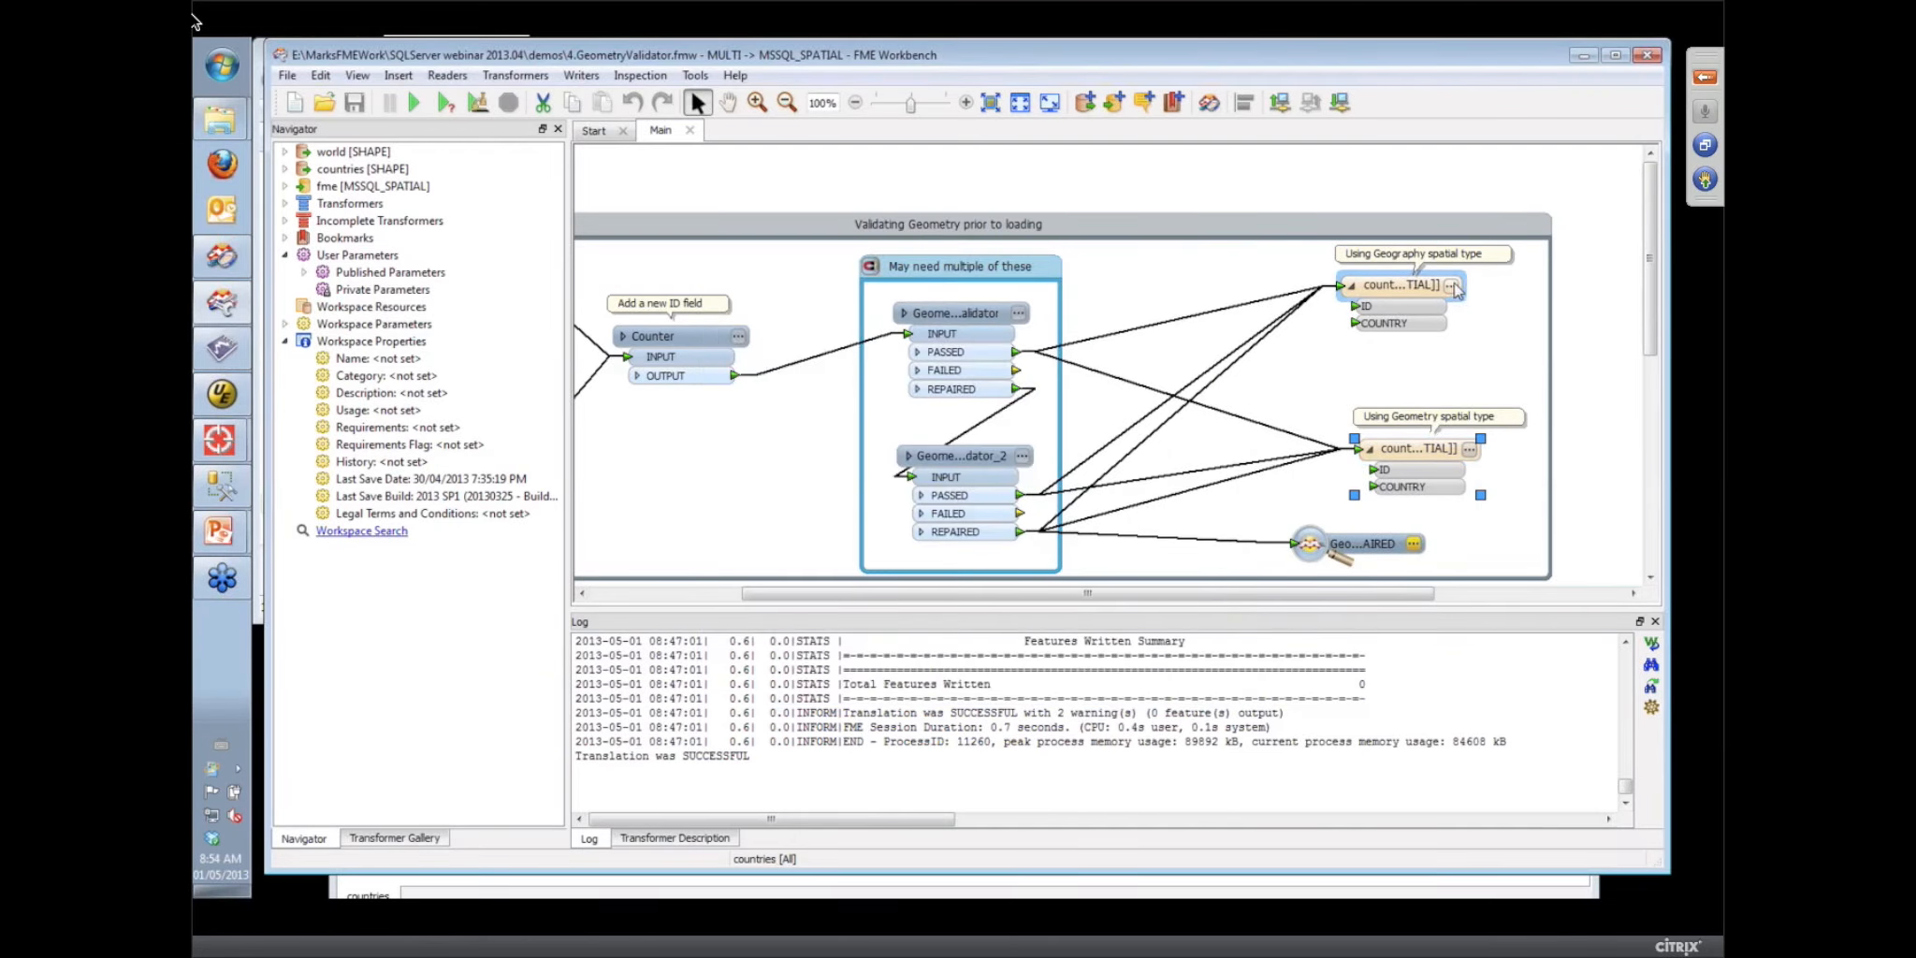
Review the format parameters of the countries feature type and the parameters of the fme [MSSQL_SPATIAL] writer
{"action": "left_click", "coordinate": [1453, 286]}
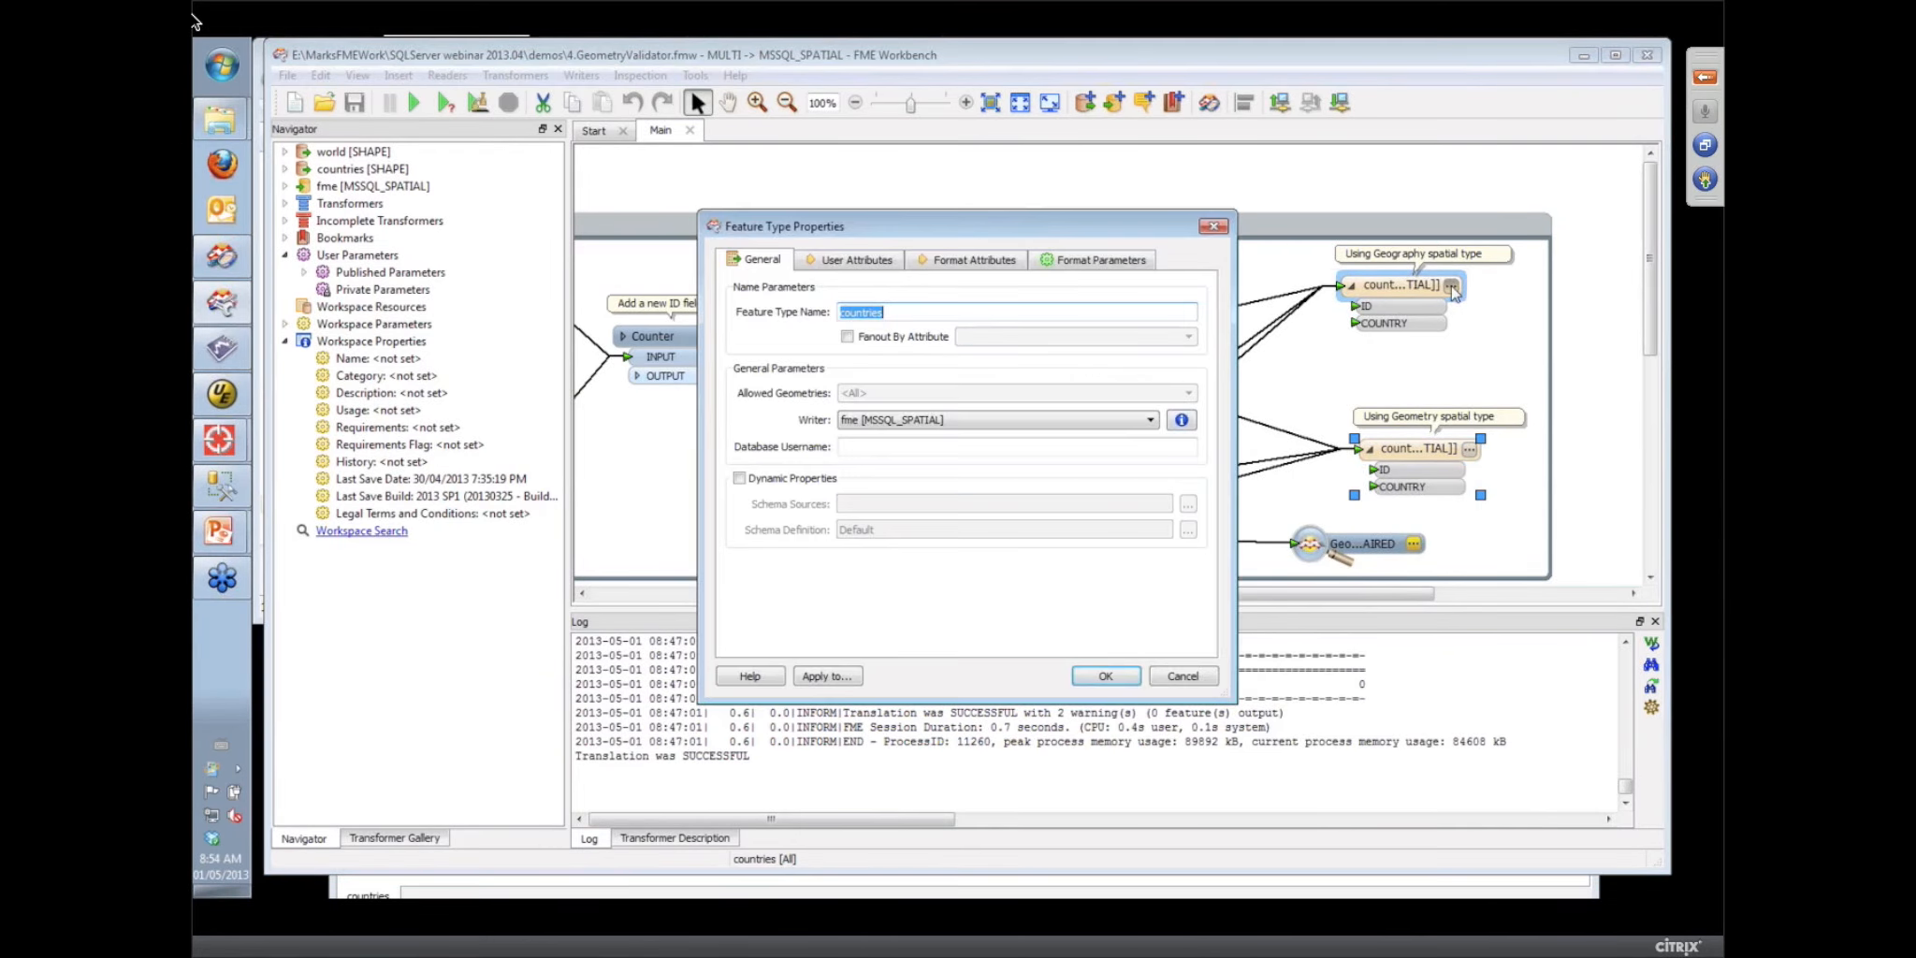
{"action": "left_click", "coordinate": [1122, 266]}
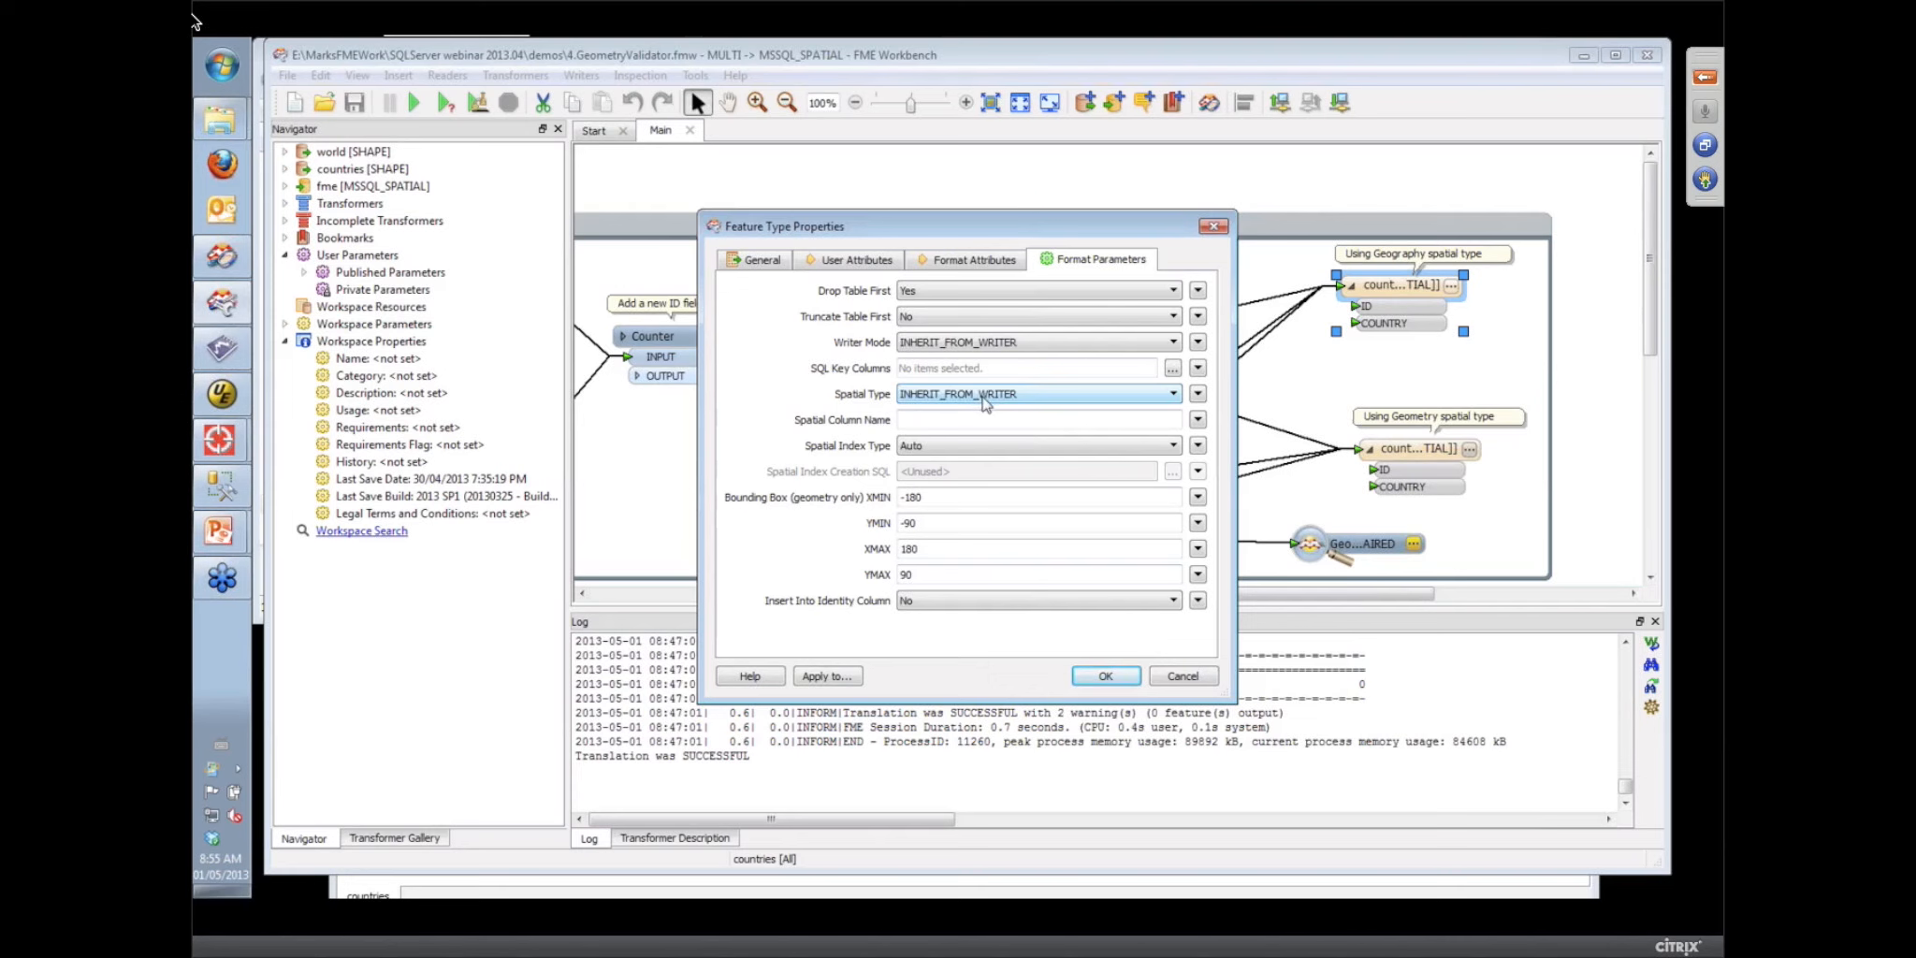
{"action": "left_click", "coordinate": [1213, 227]}
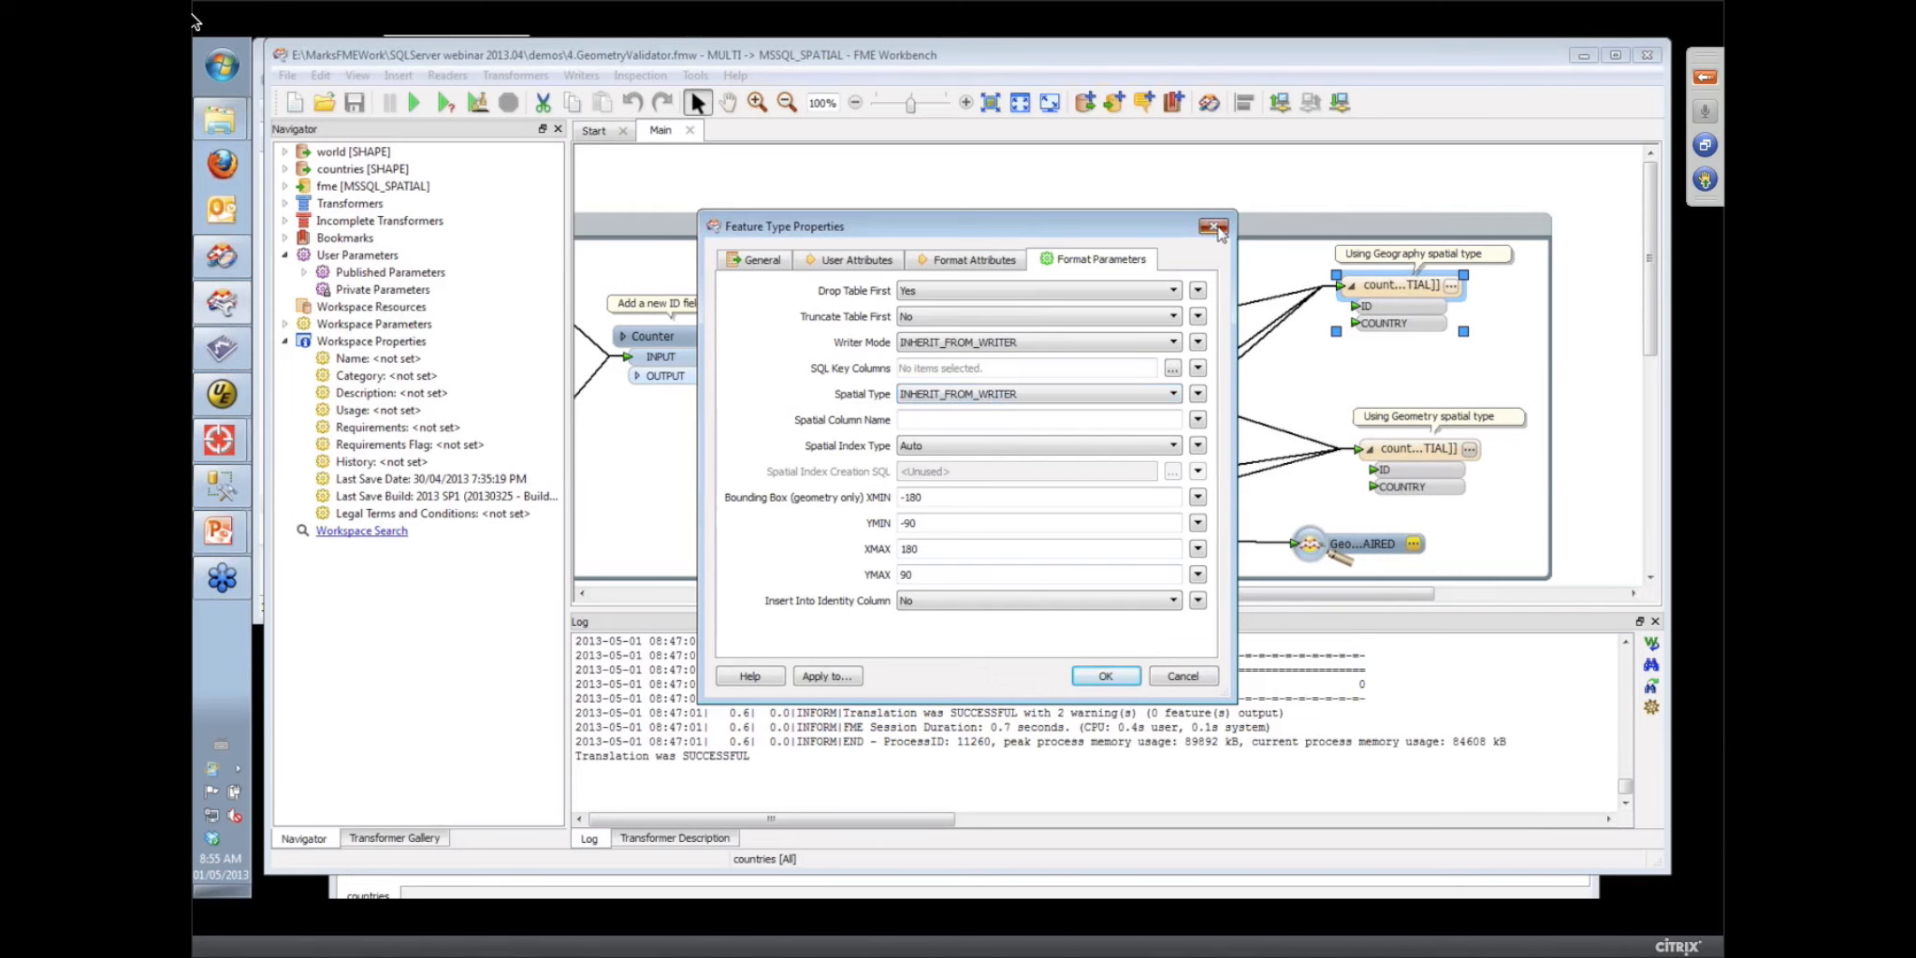
{"action": "left_click", "coordinate": [285, 187]}
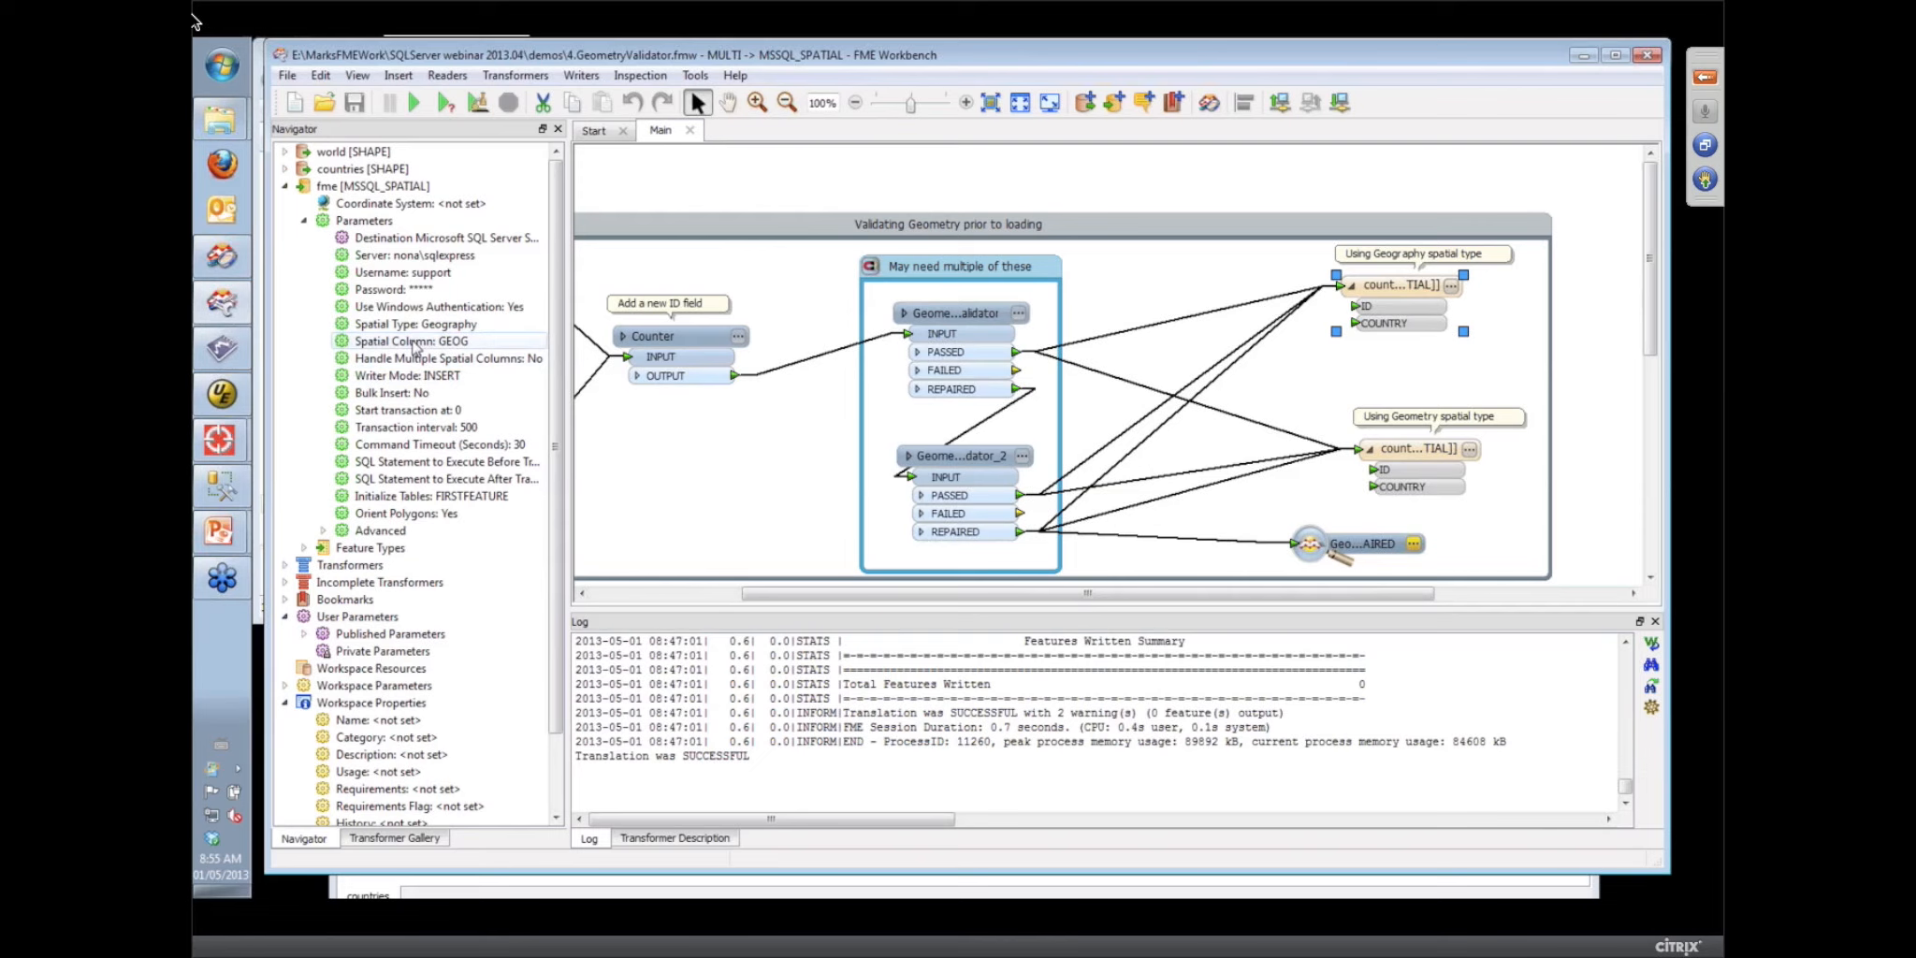
Run the workspace, inspect the repaired features in FME Data Inspector, and return to FME Workbench
{"action": "left_click", "coordinate": [417, 106]}
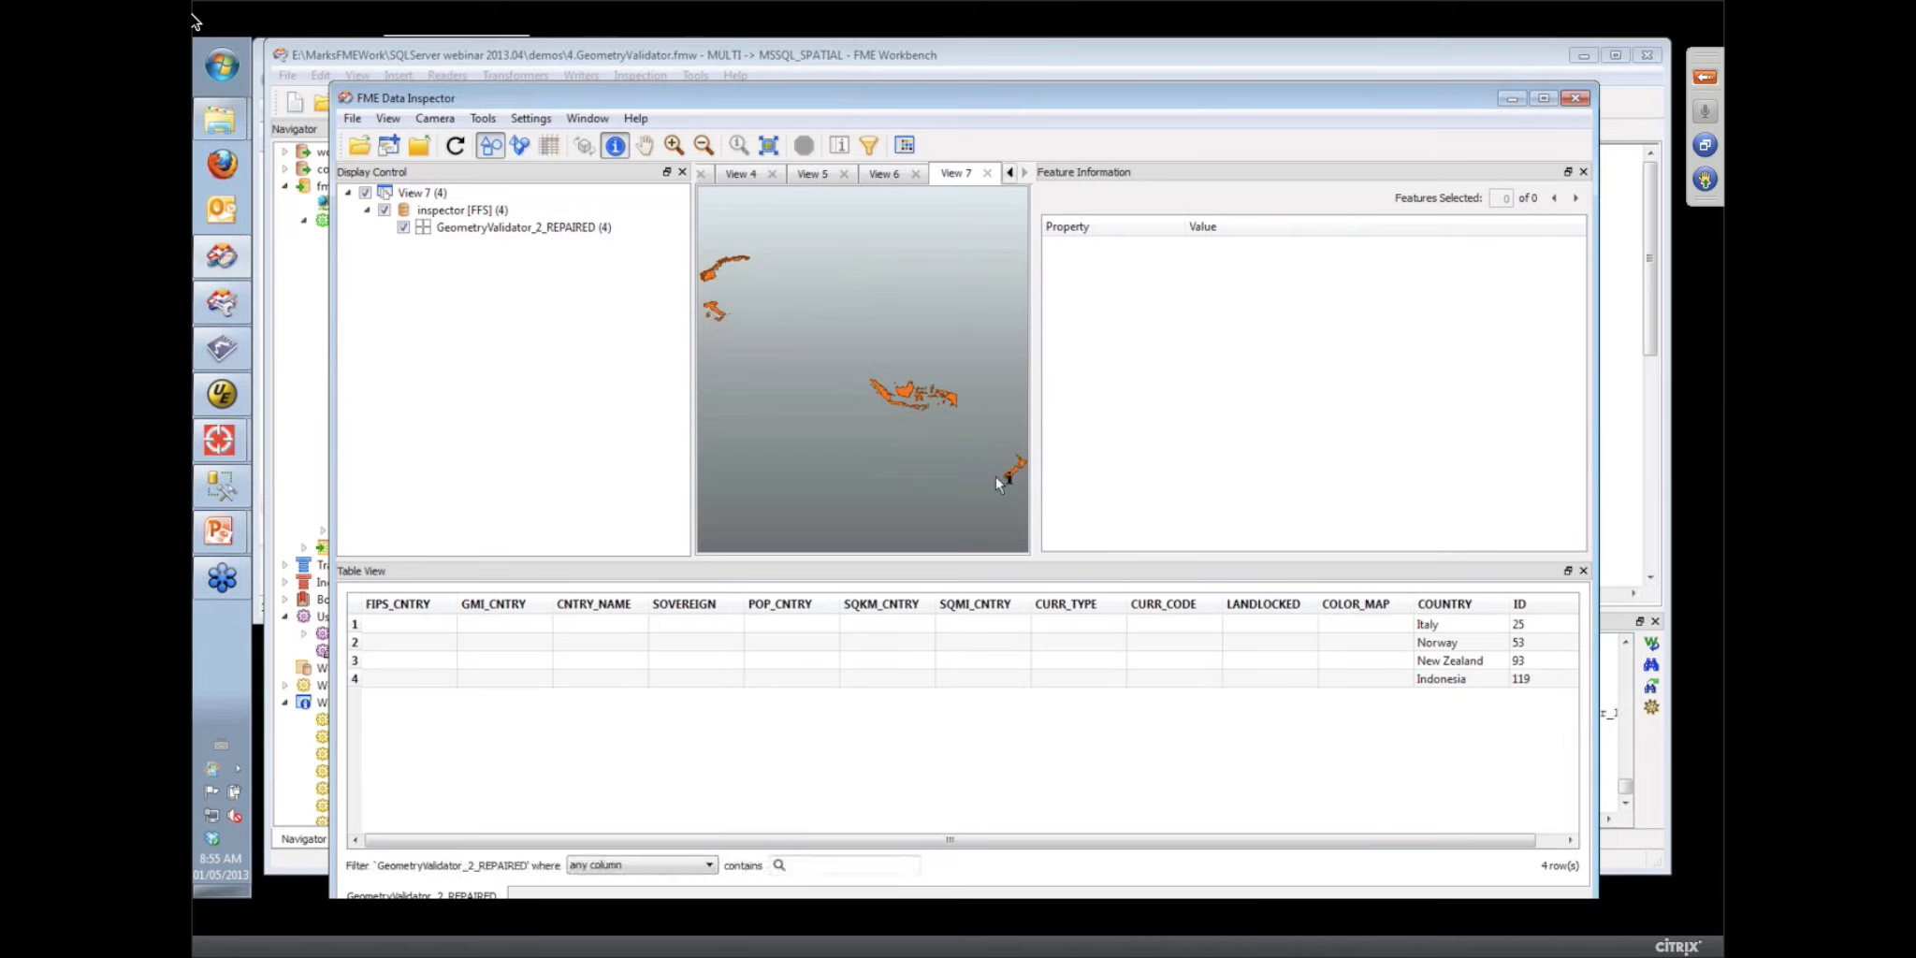
{"action": "left_click", "coordinate": [1652, 328]}
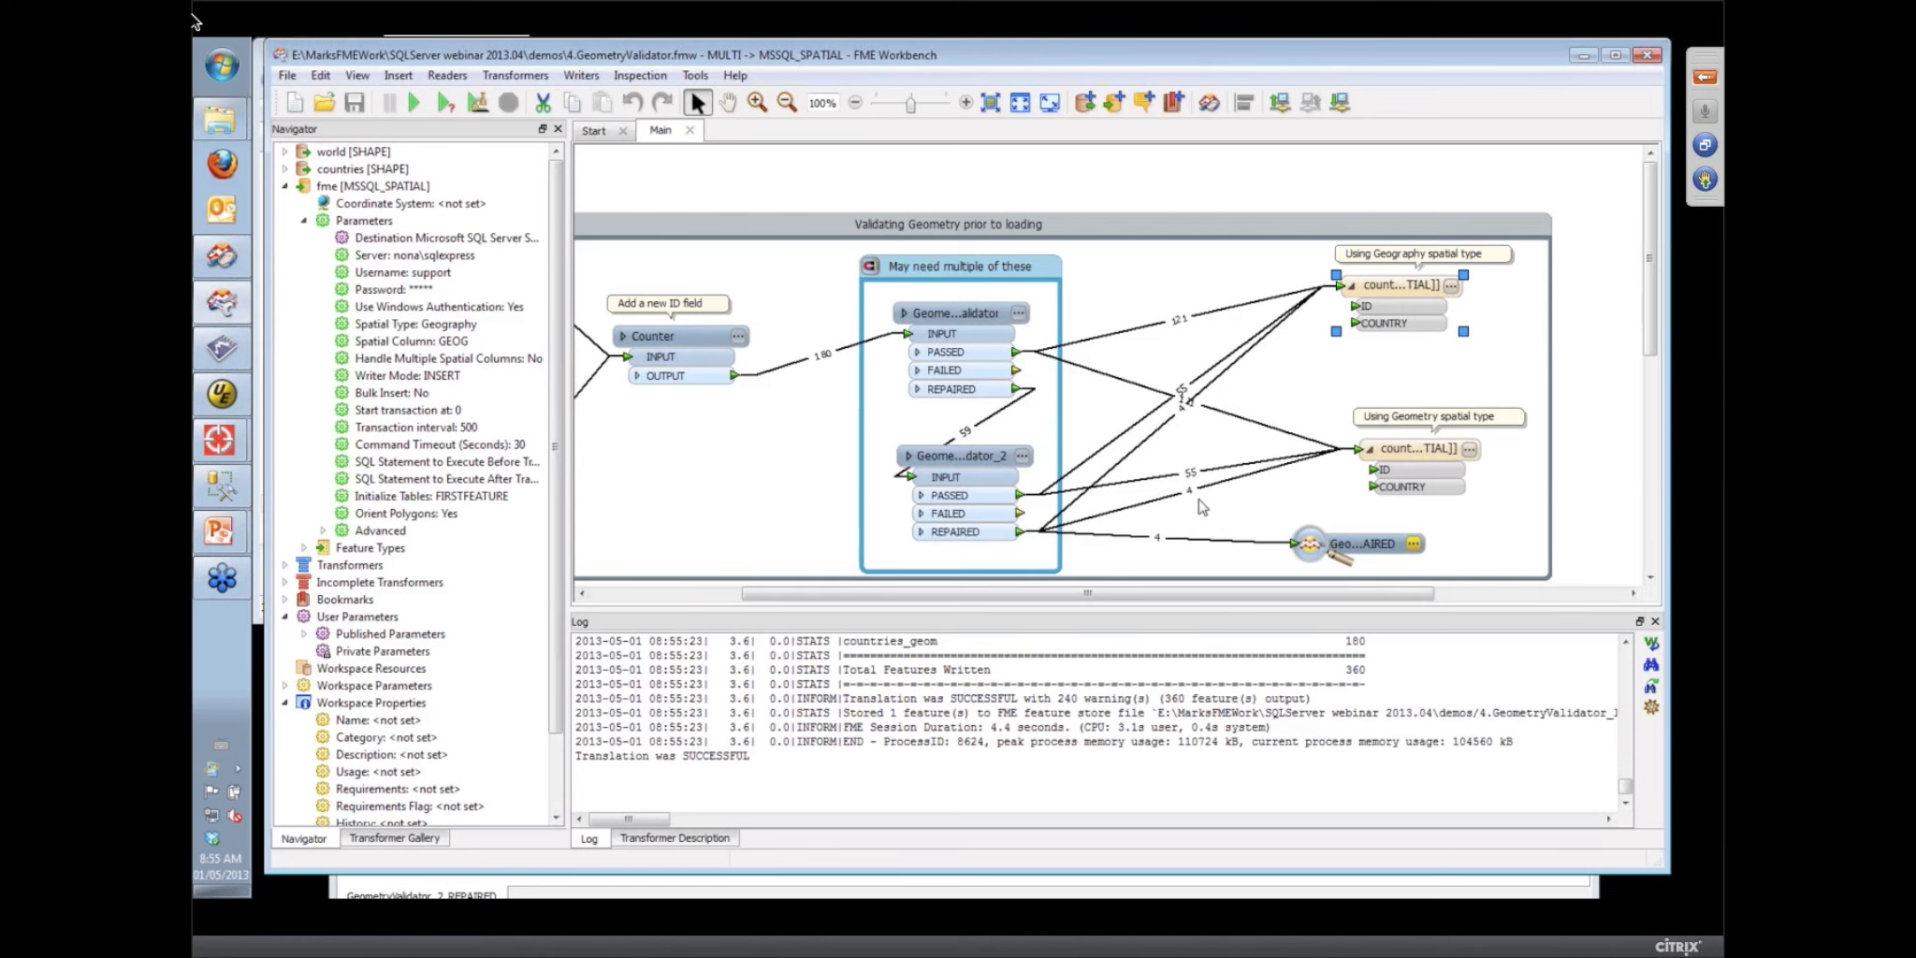
Switch to SQL Server Management Studio and run the SQLQuery1 query for countries whose GEOG.STIsValid() equals 0
{"action": "left_click", "coordinate": [225, 489]}
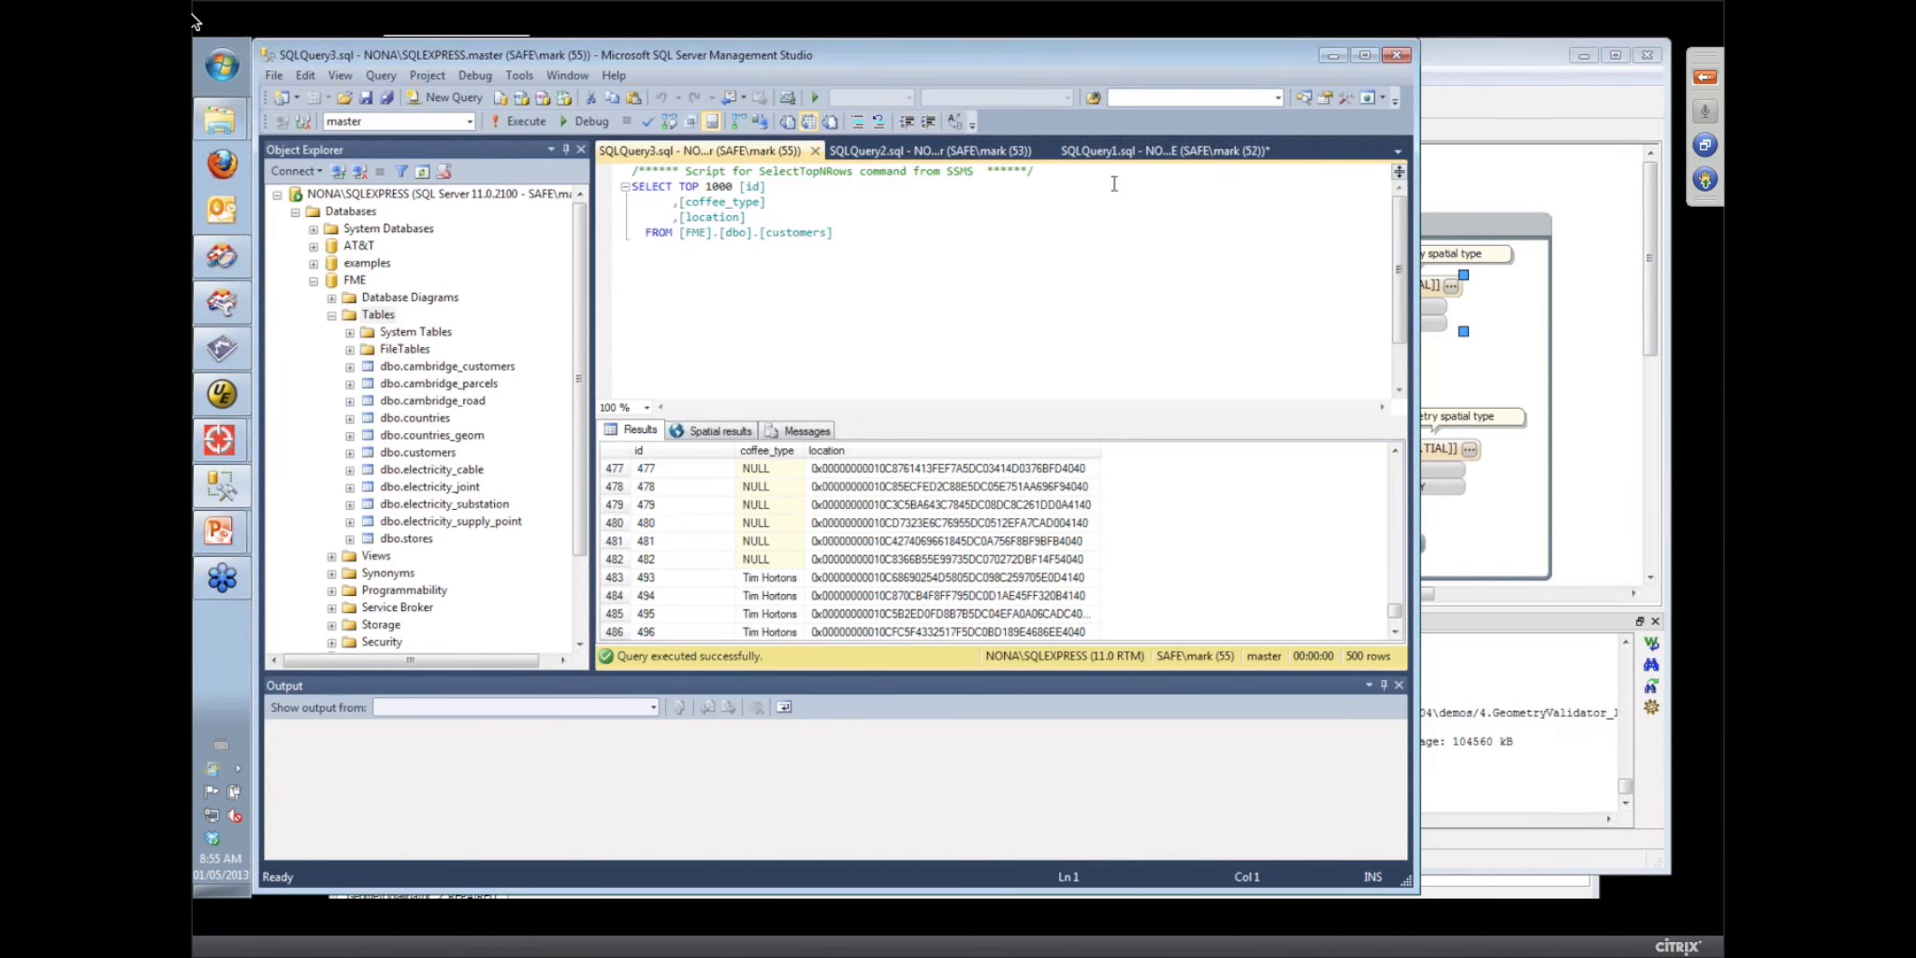
{"action": "left_click", "coordinate": [1170, 152]}
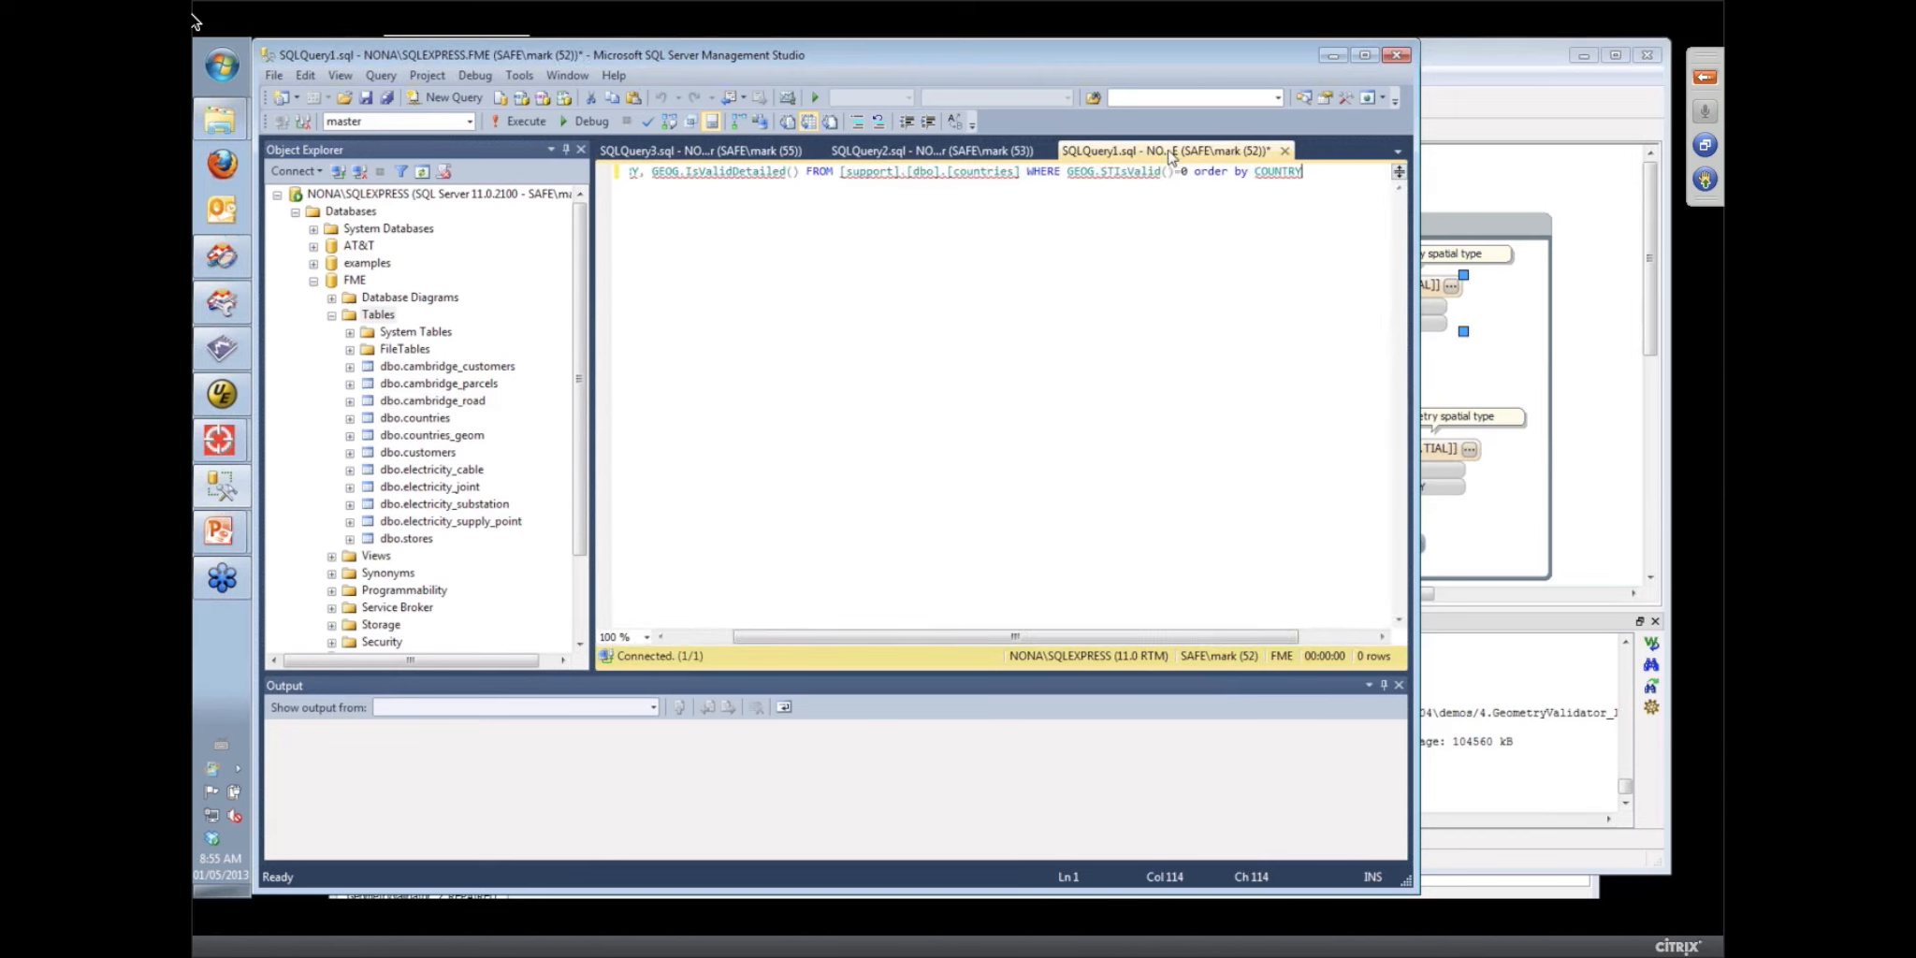
{"action": "left_click_drag", "start_coordinate": [1039, 636], "coordinate": [975, 638]}
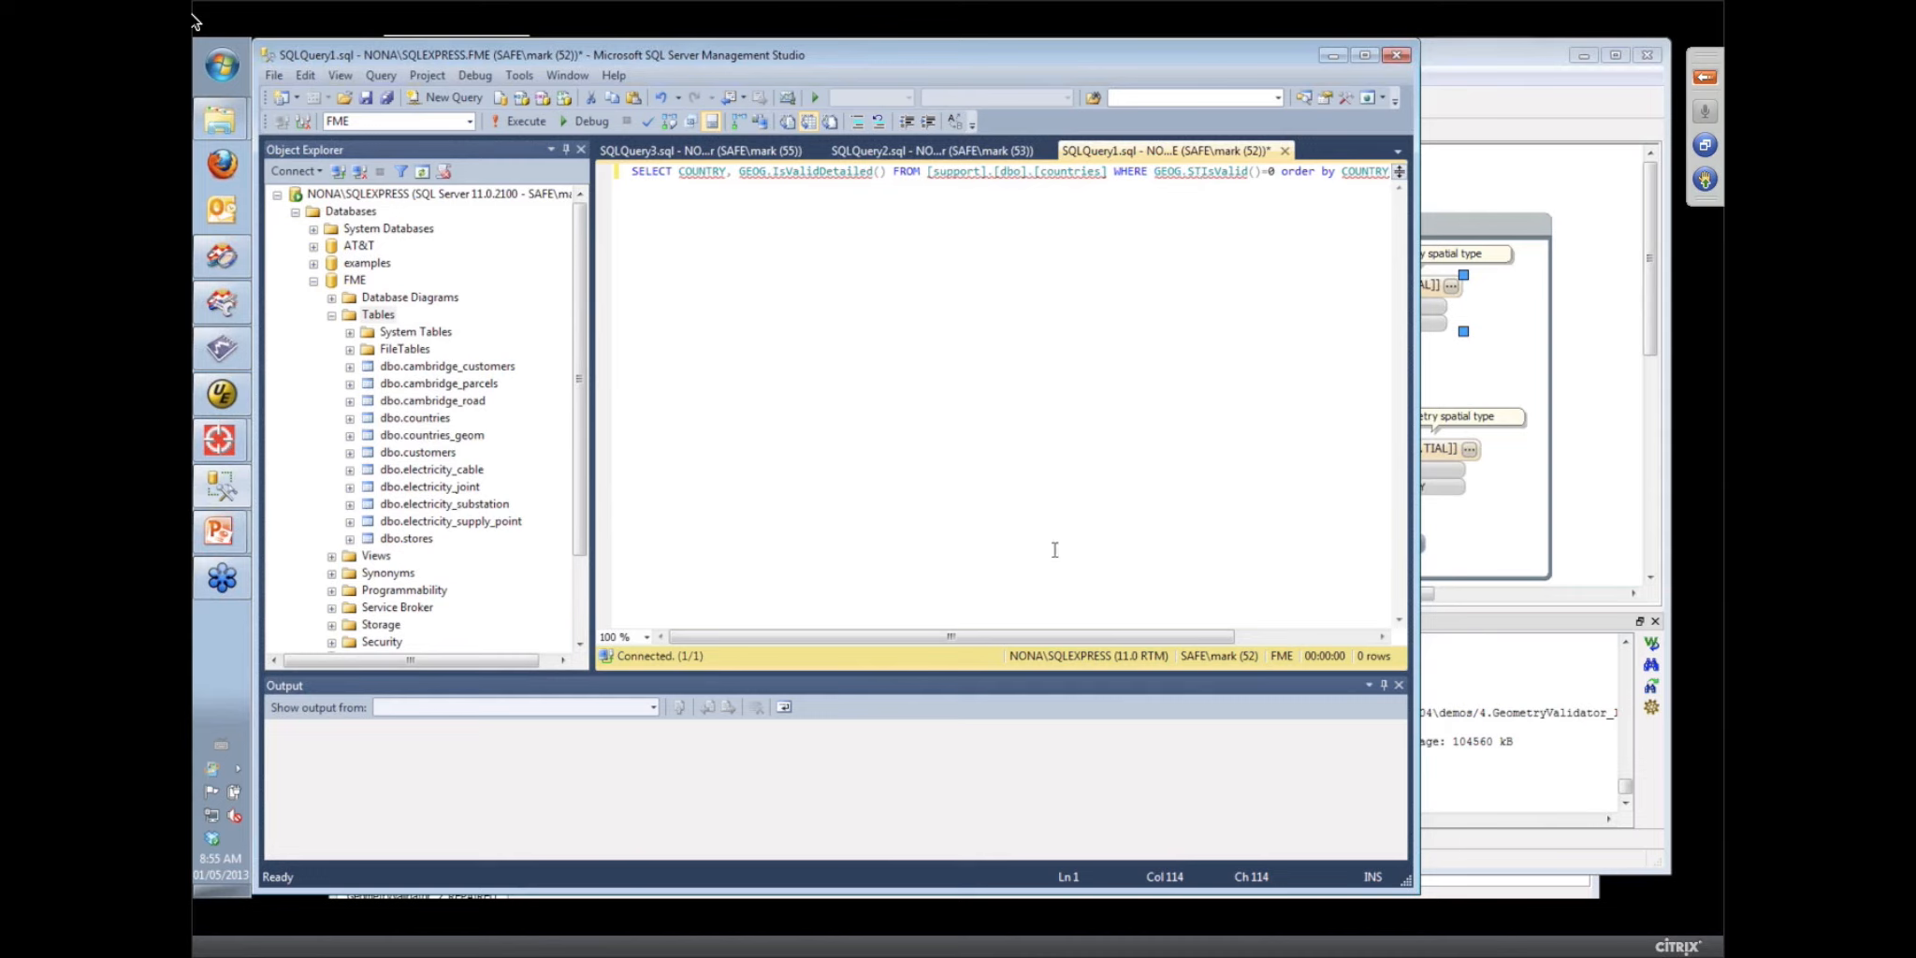
{"action": "left_click_drag", "start_coordinate": [1041, 636], "coordinate": [1126, 637]}
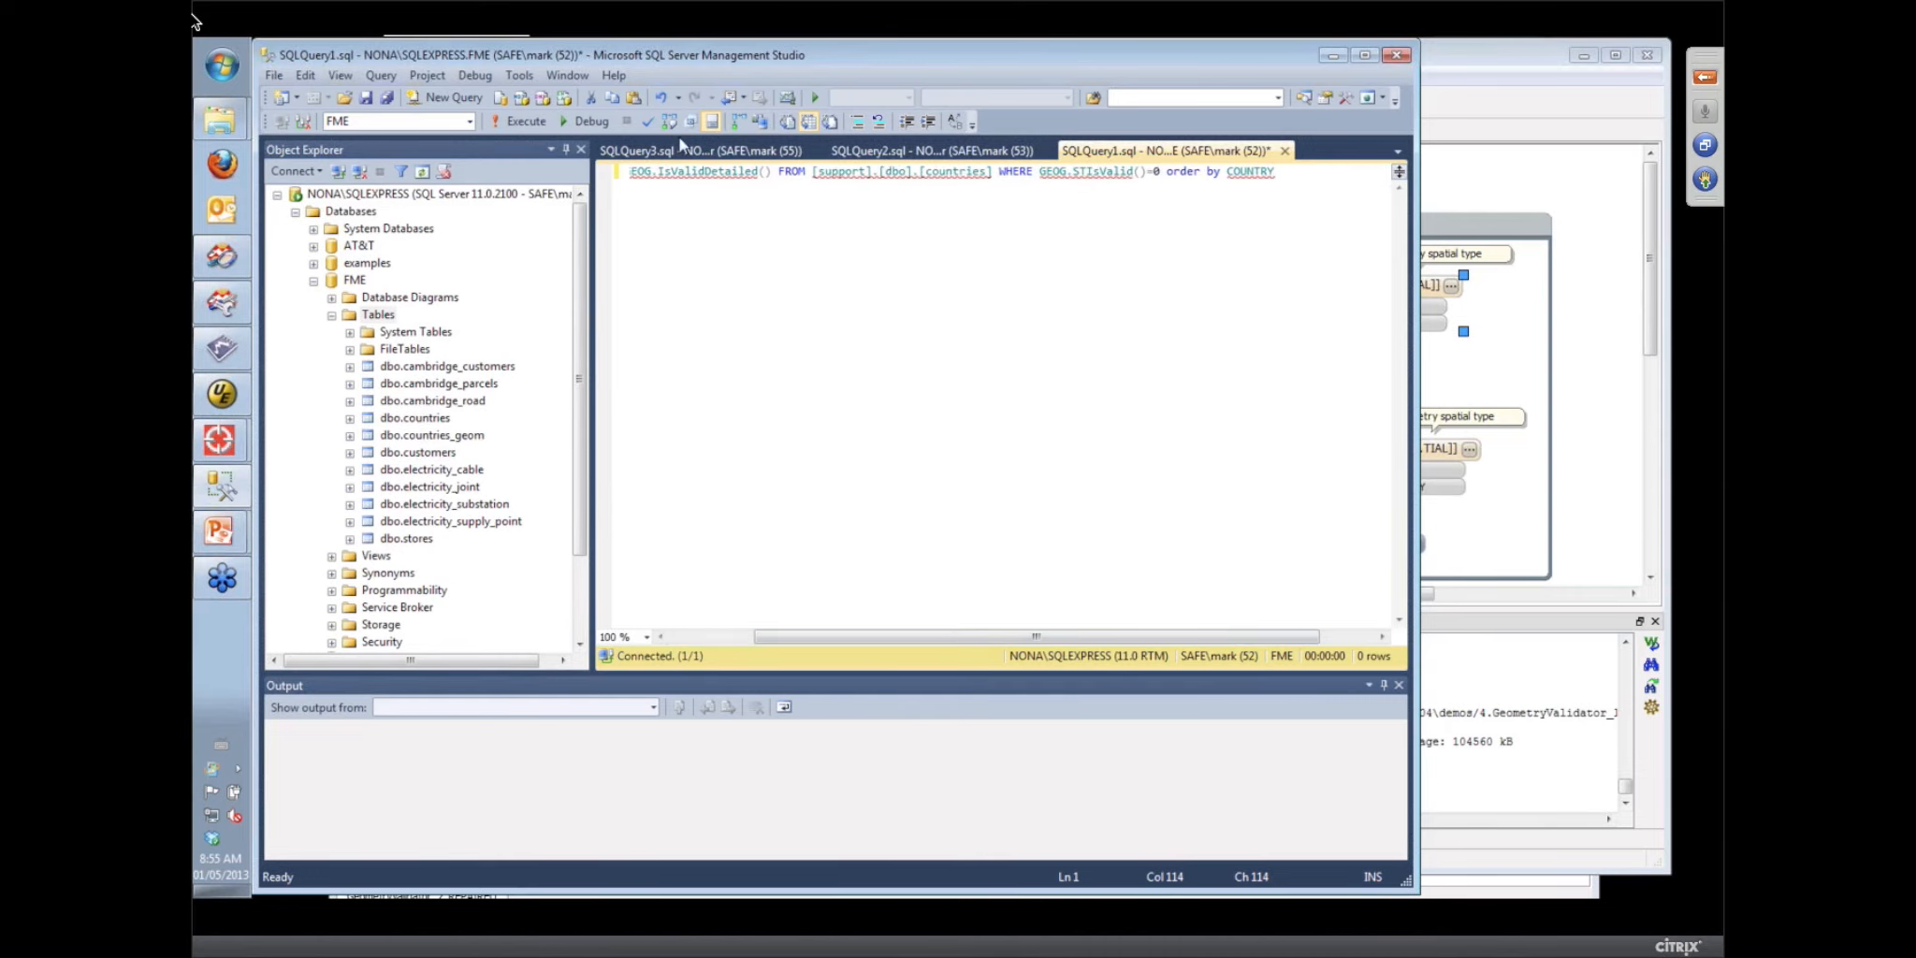
{"action": "left_click", "coordinate": [524, 122]}
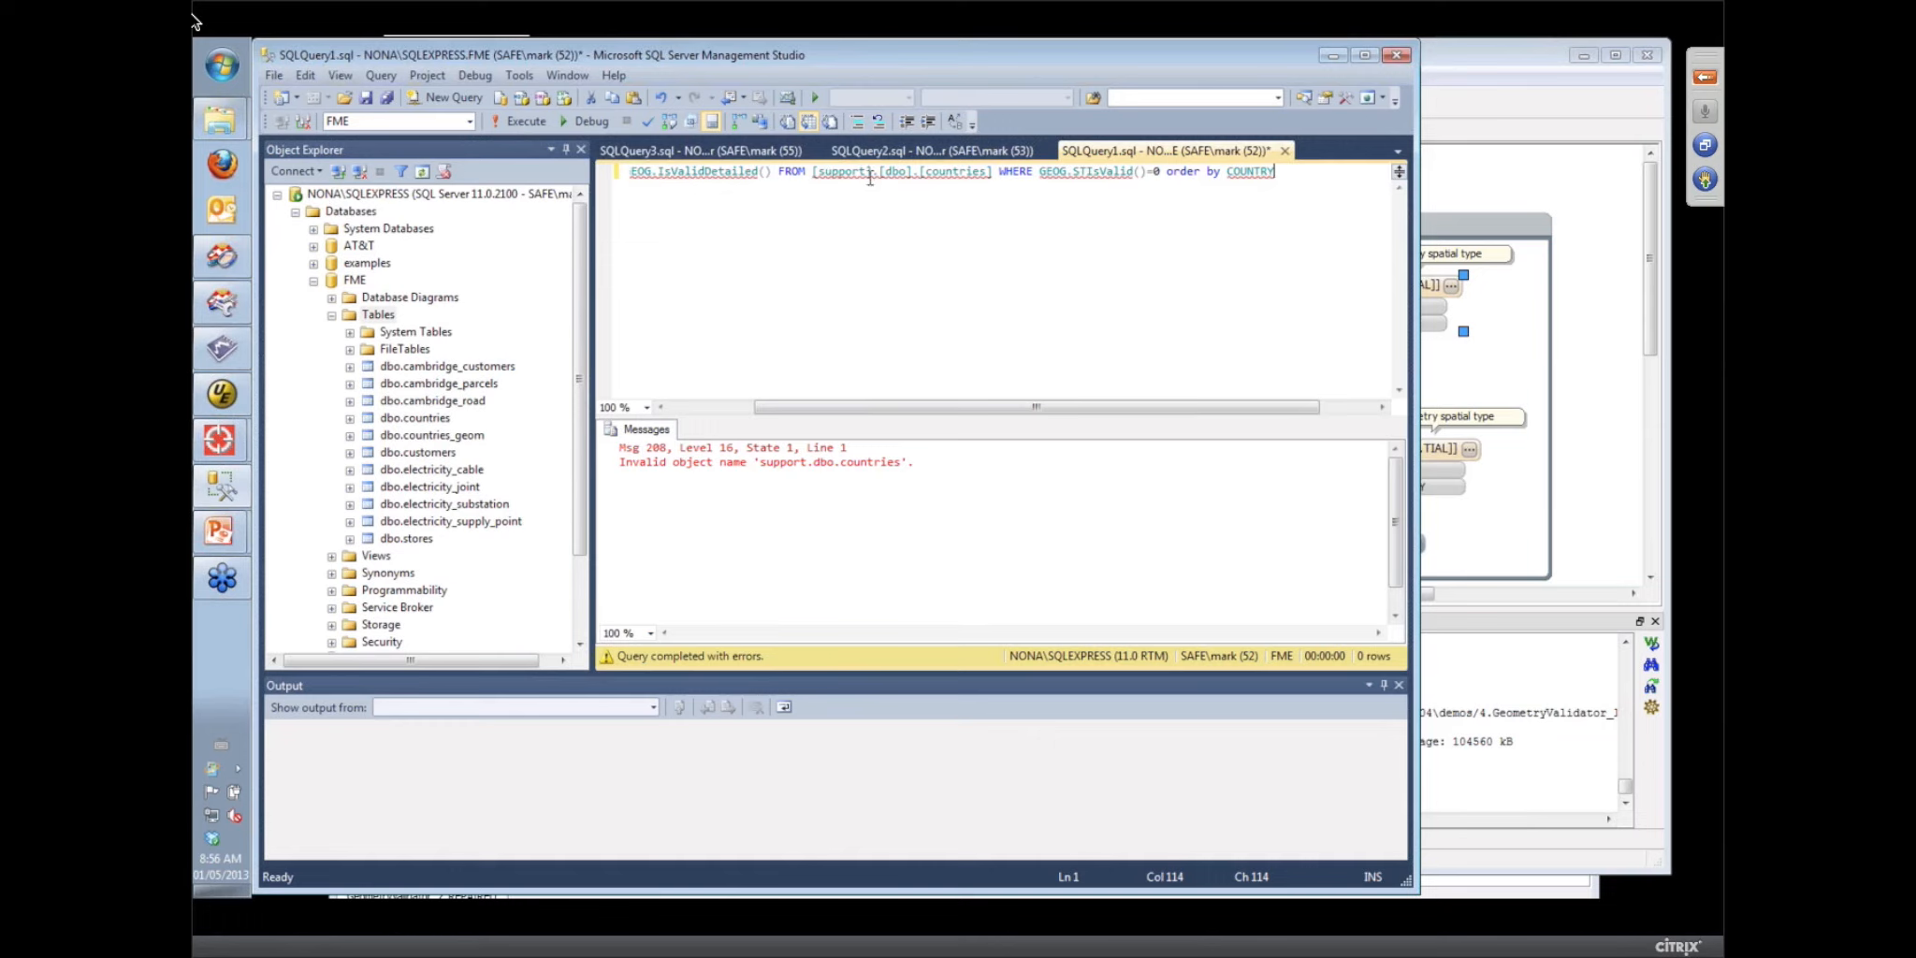
Check the database name and the rest of the SELECT statement in SQLQuery1, and return to FME Workbench
{"action": "left_click_drag", "start_coordinate": [868, 173], "coordinate": [822, 181]}
{"action": "left_click", "coordinate": [930, 259]}
{"action": "left_click_drag", "start_coordinate": [883, 411], "coordinate": [796, 415]}
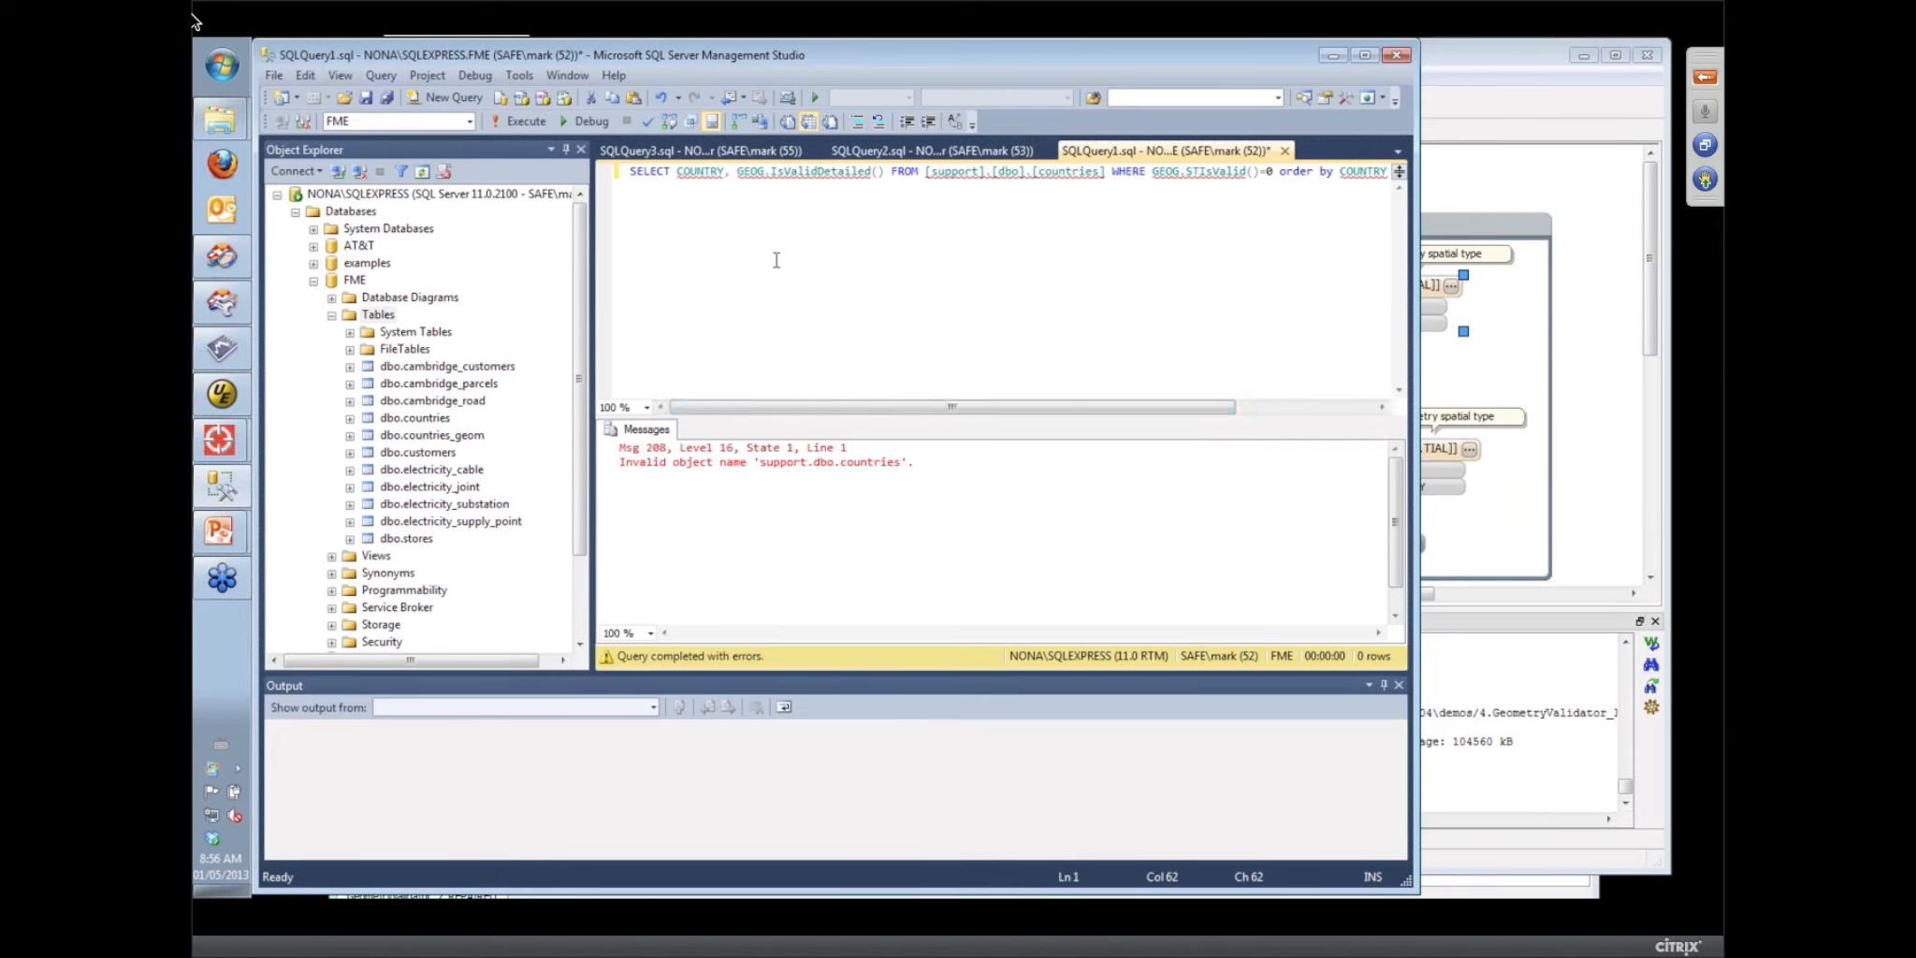
{"action": "mouse_move", "coordinate": [833, 171]}
{"action": "left_click", "coordinate": [1650, 328]}
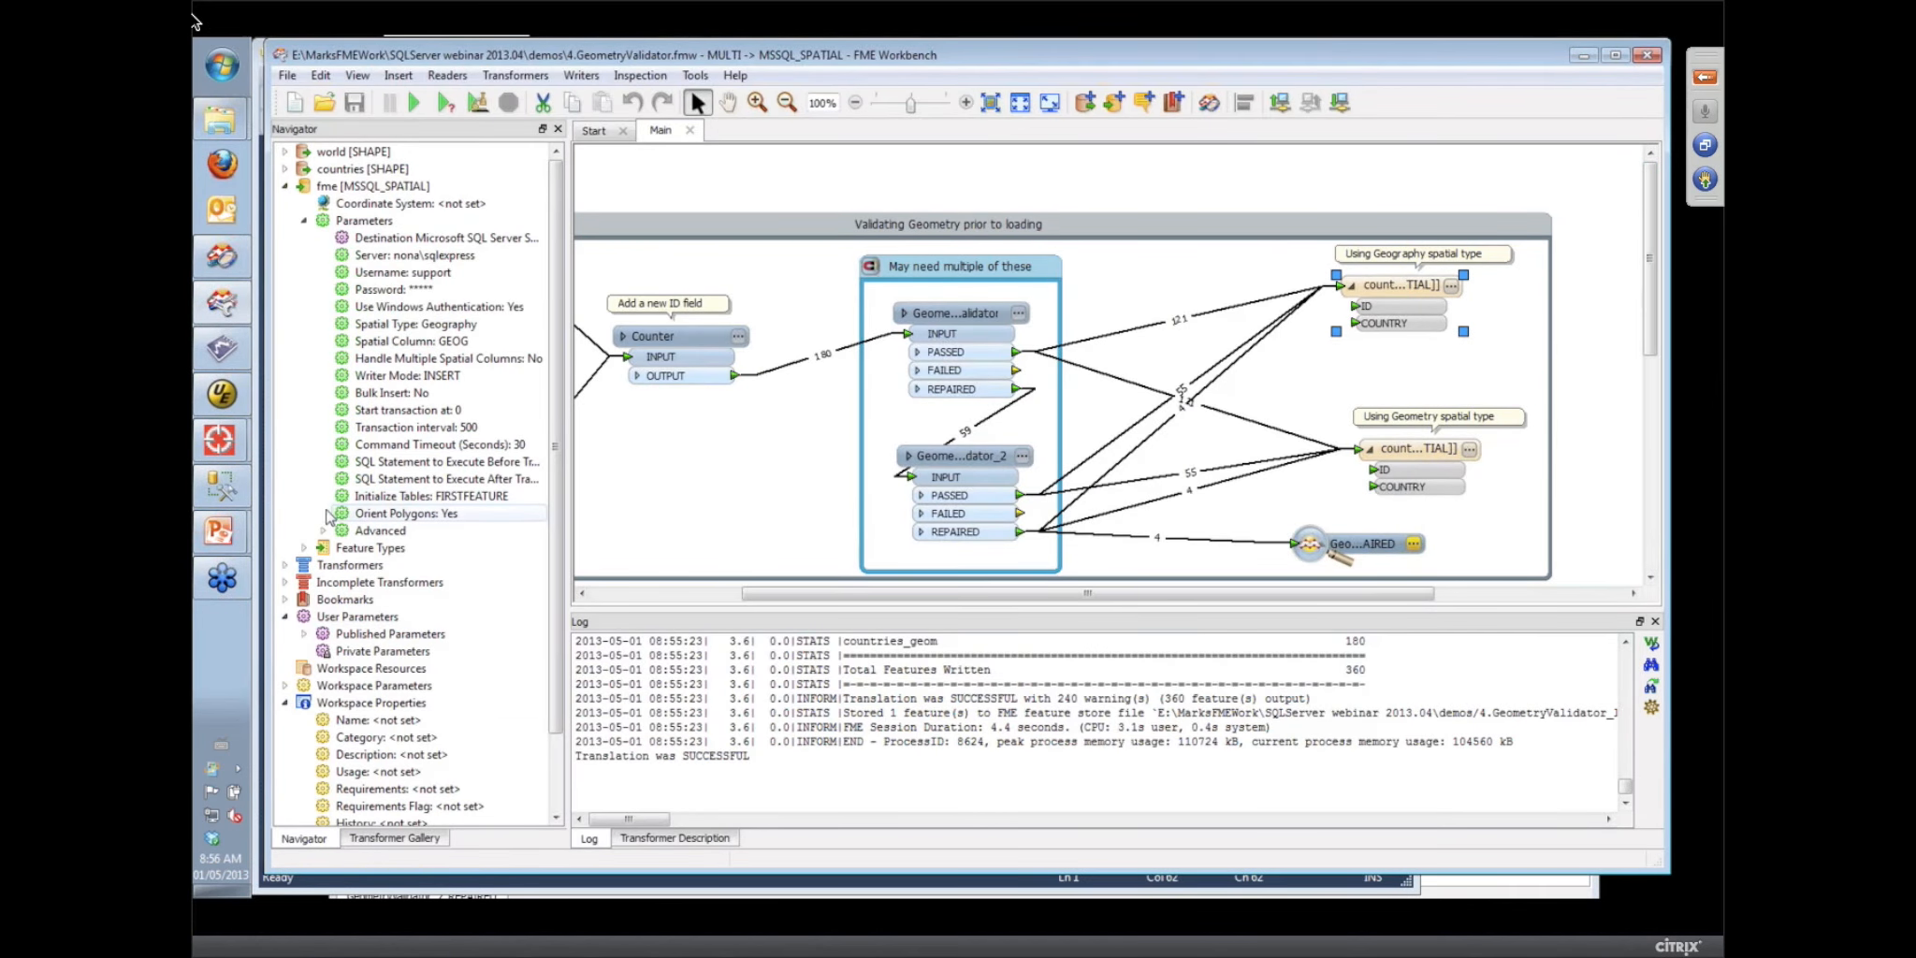
Uncomment the SQL delimiter and the countries and countries_geom MakeValid() updates in the writer's SQL Statement to Execute After Translation, and discard the edits
{"action": "right_click", "coordinate": [423, 480]}
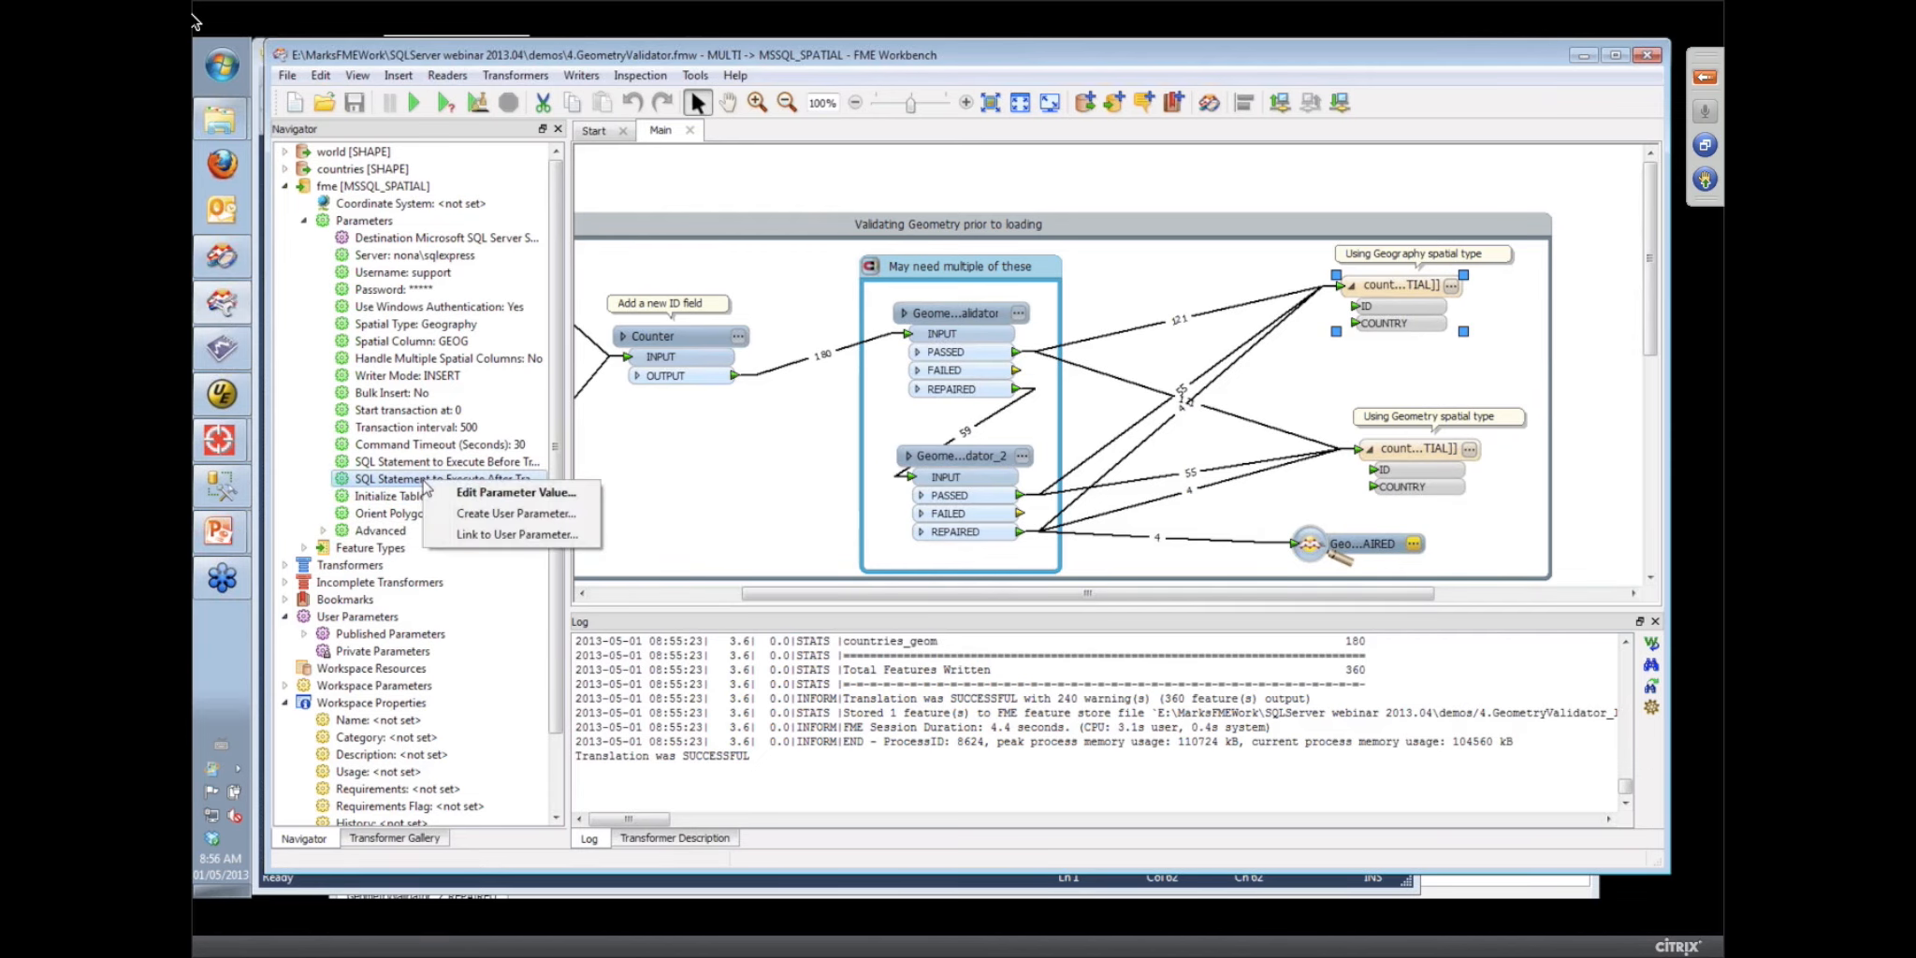
{"action": "left_click", "coordinate": [482, 494]}
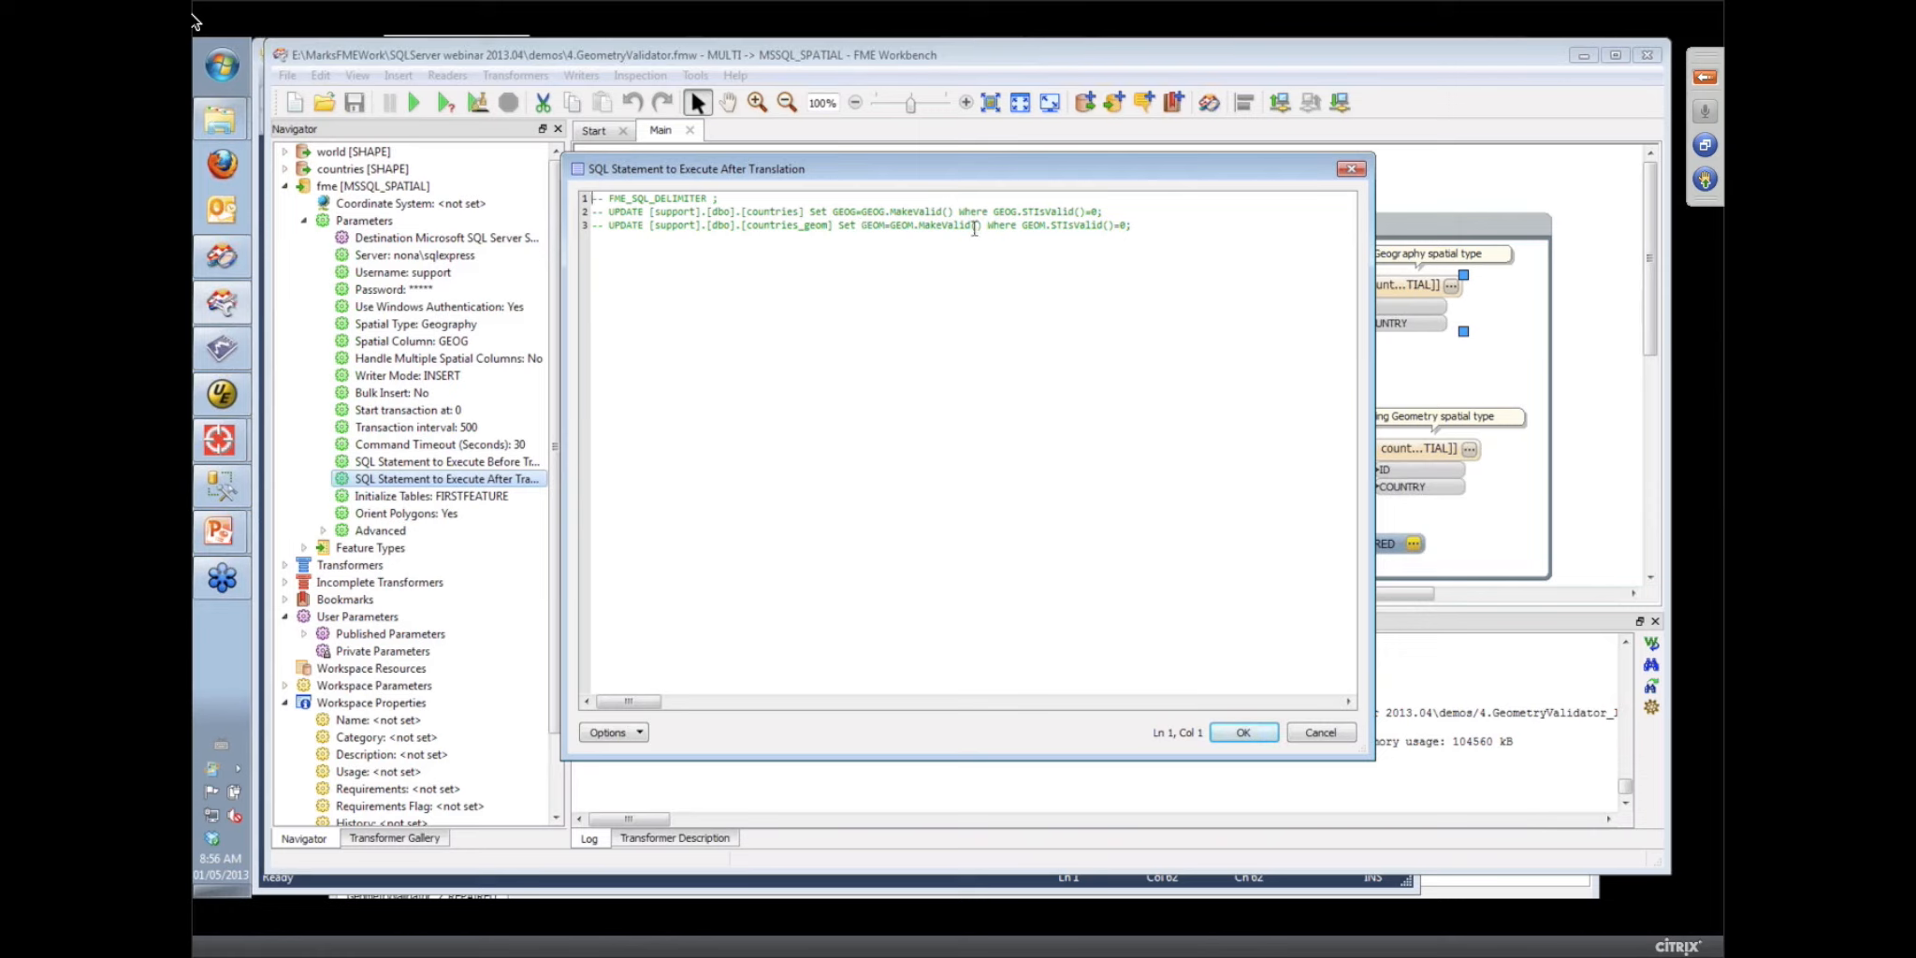
{"action": "left_click_drag", "start_coordinate": [610, 198], "coordinate": [591, 224]}
{"action": "key", "text": "Delete"}
{"action": "key", "text": "Delete"}
{"action": "key", "text": "Delete"}
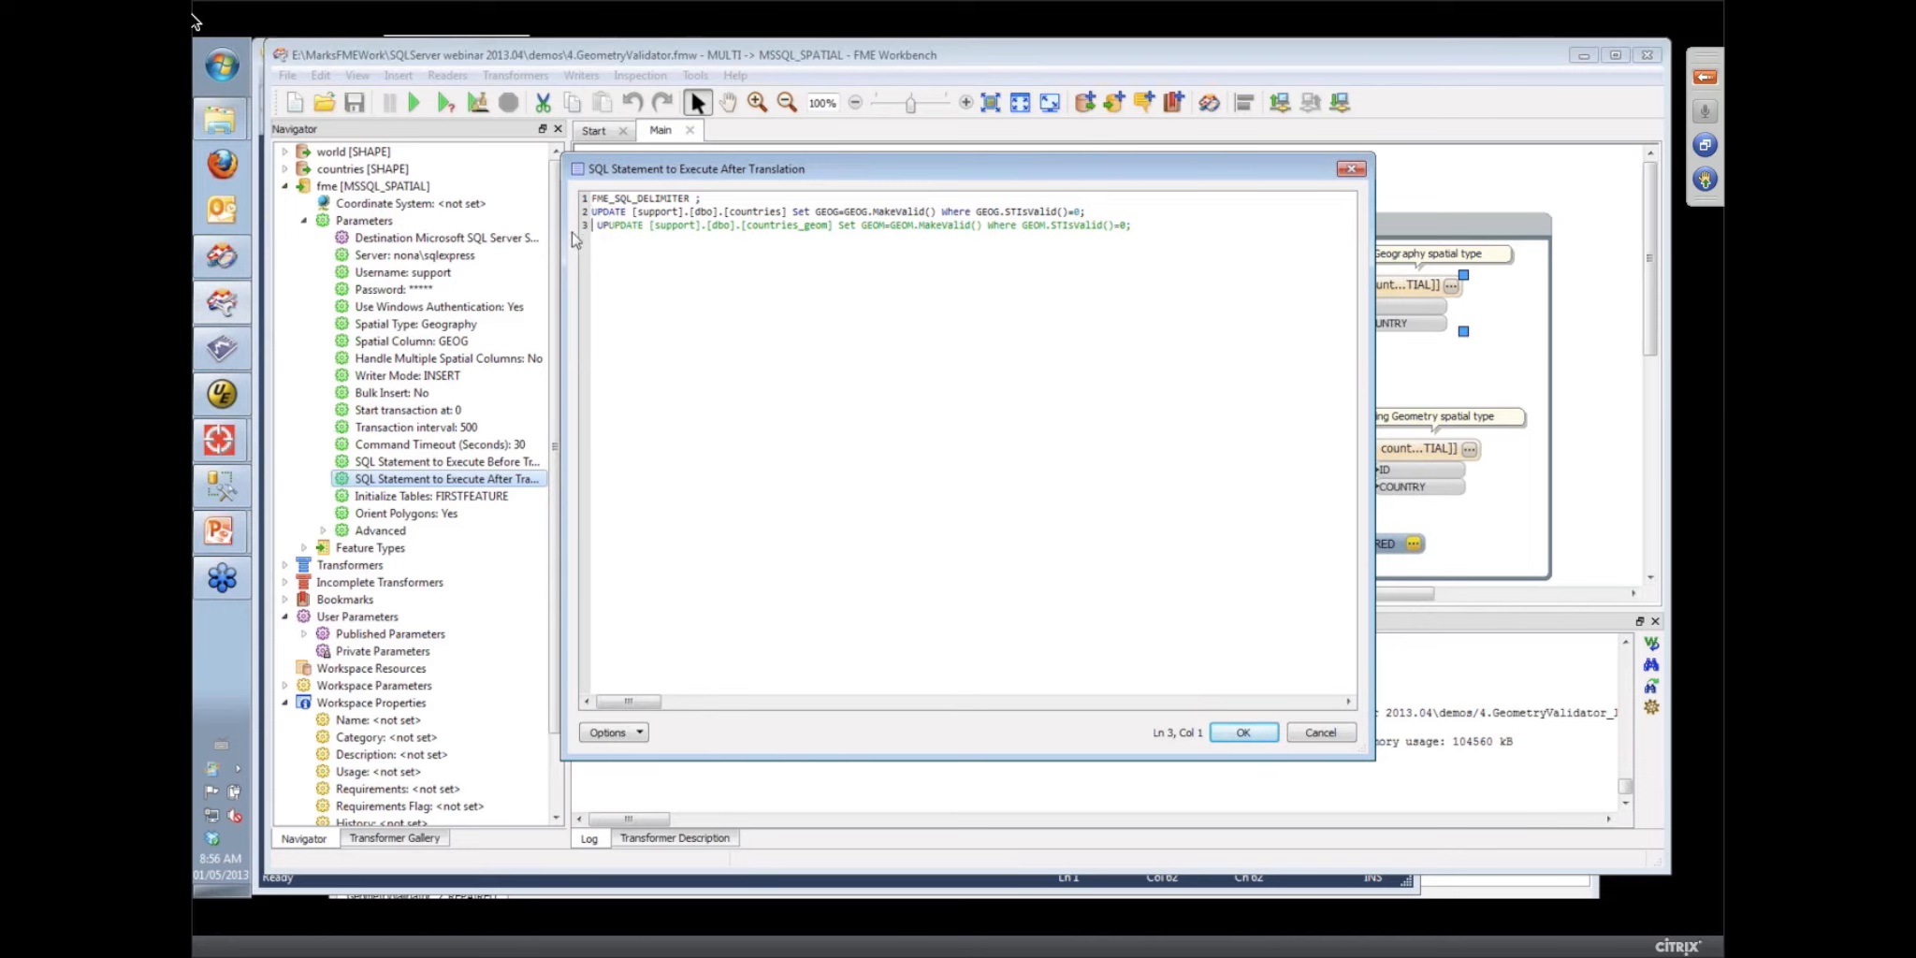
{"action": "key", "text": "Delete"}
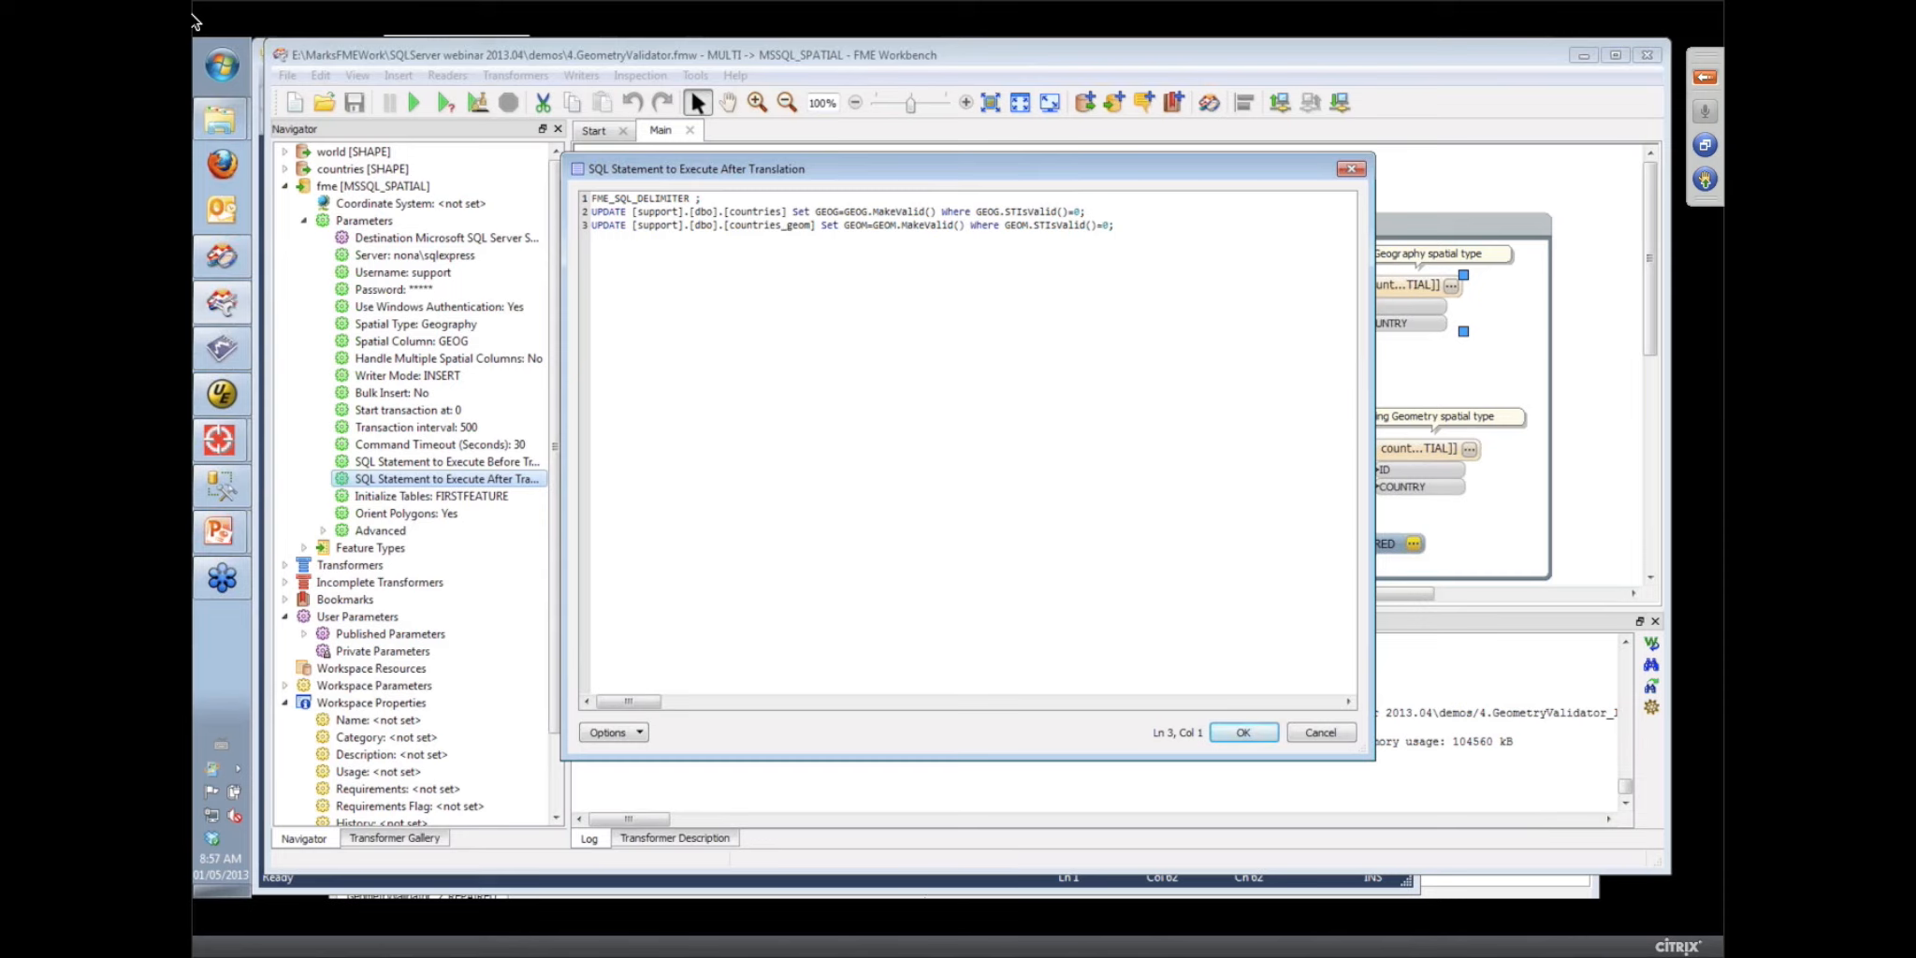
{"action": "left_click", "coordinate": [1321, 736]}
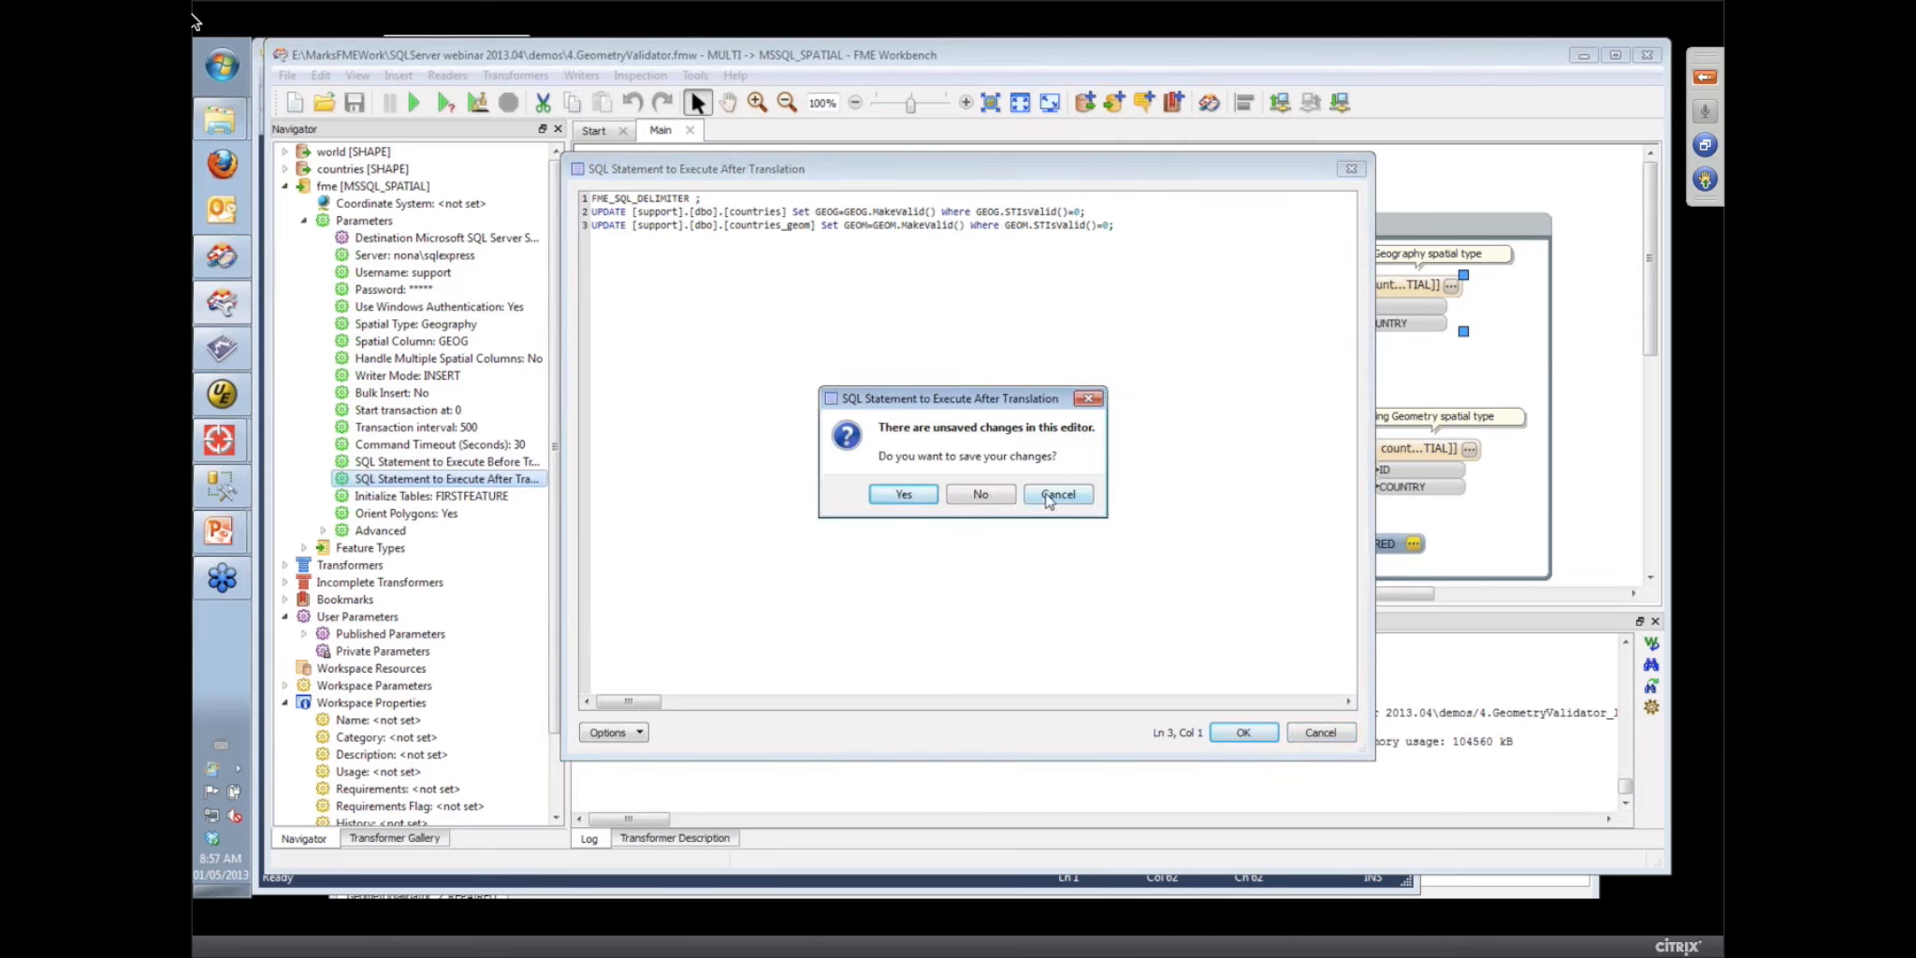
{"action": "left_click", "coordinate": [982, 496]}
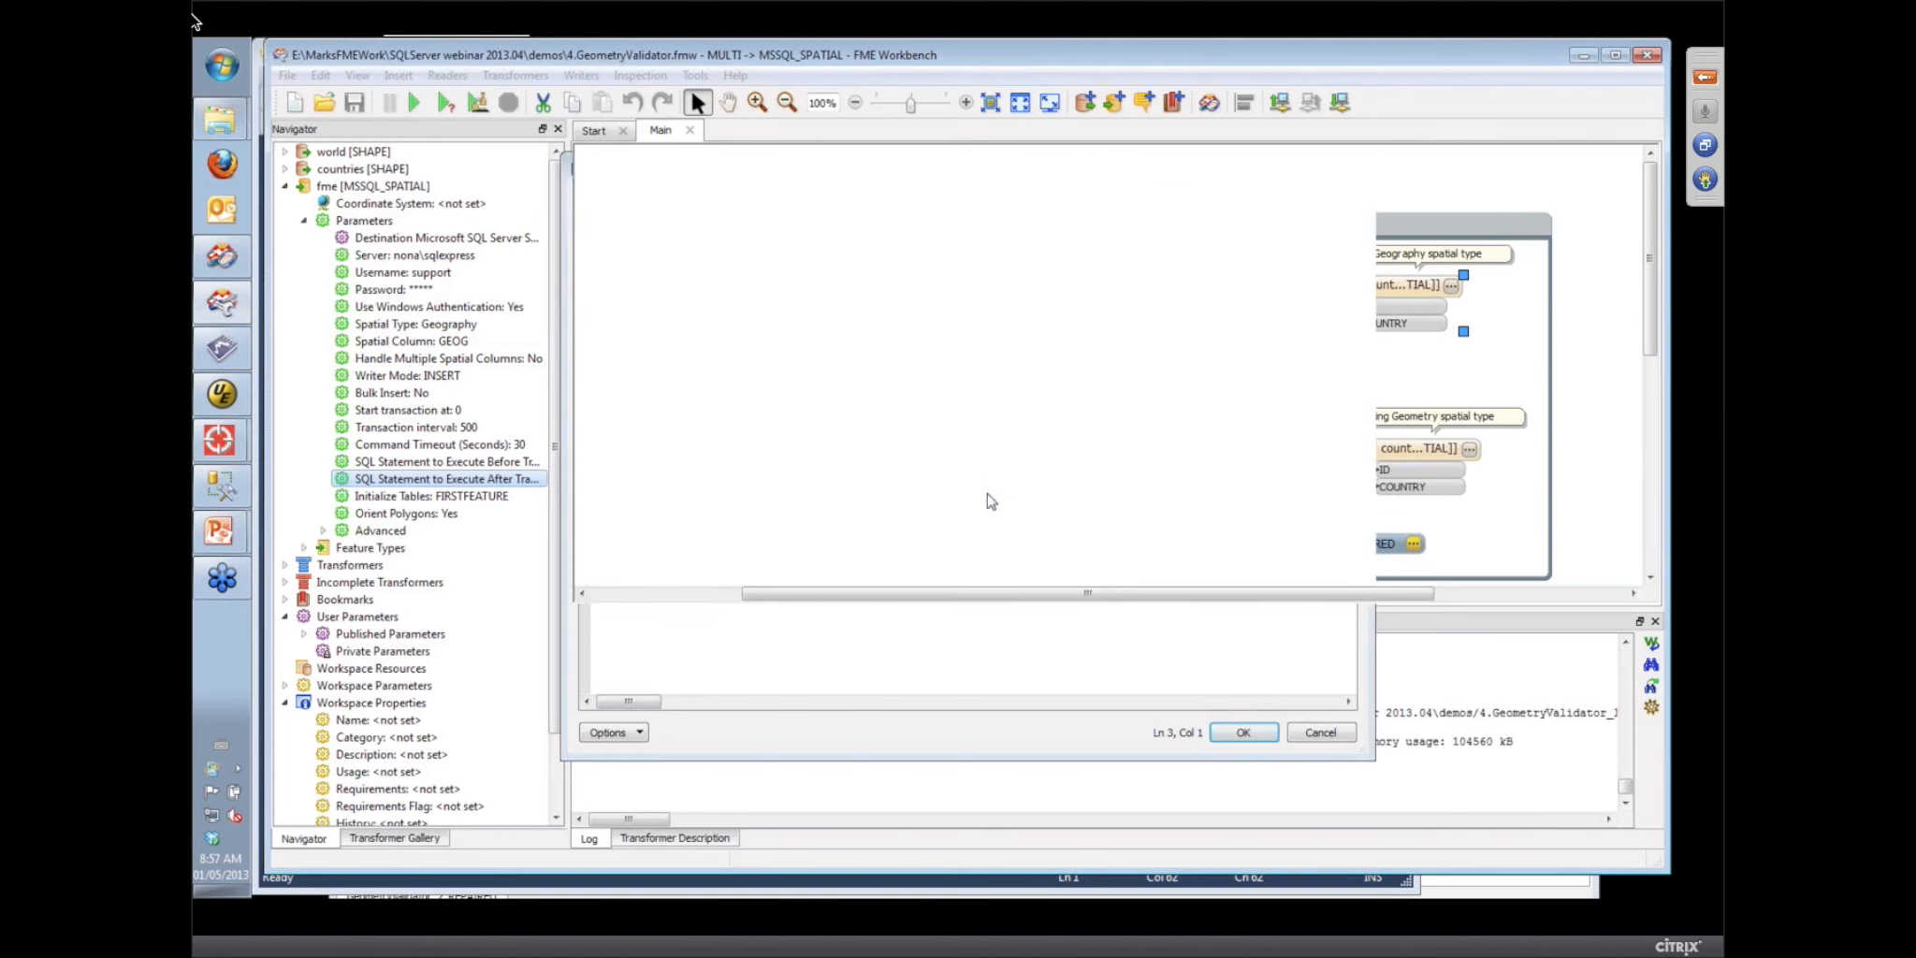
Set GeometryValidator_2's Set of Issues to Detect to OGC, and close the workspace
{"action": "left_click", "coordinate": [1023, 456]}
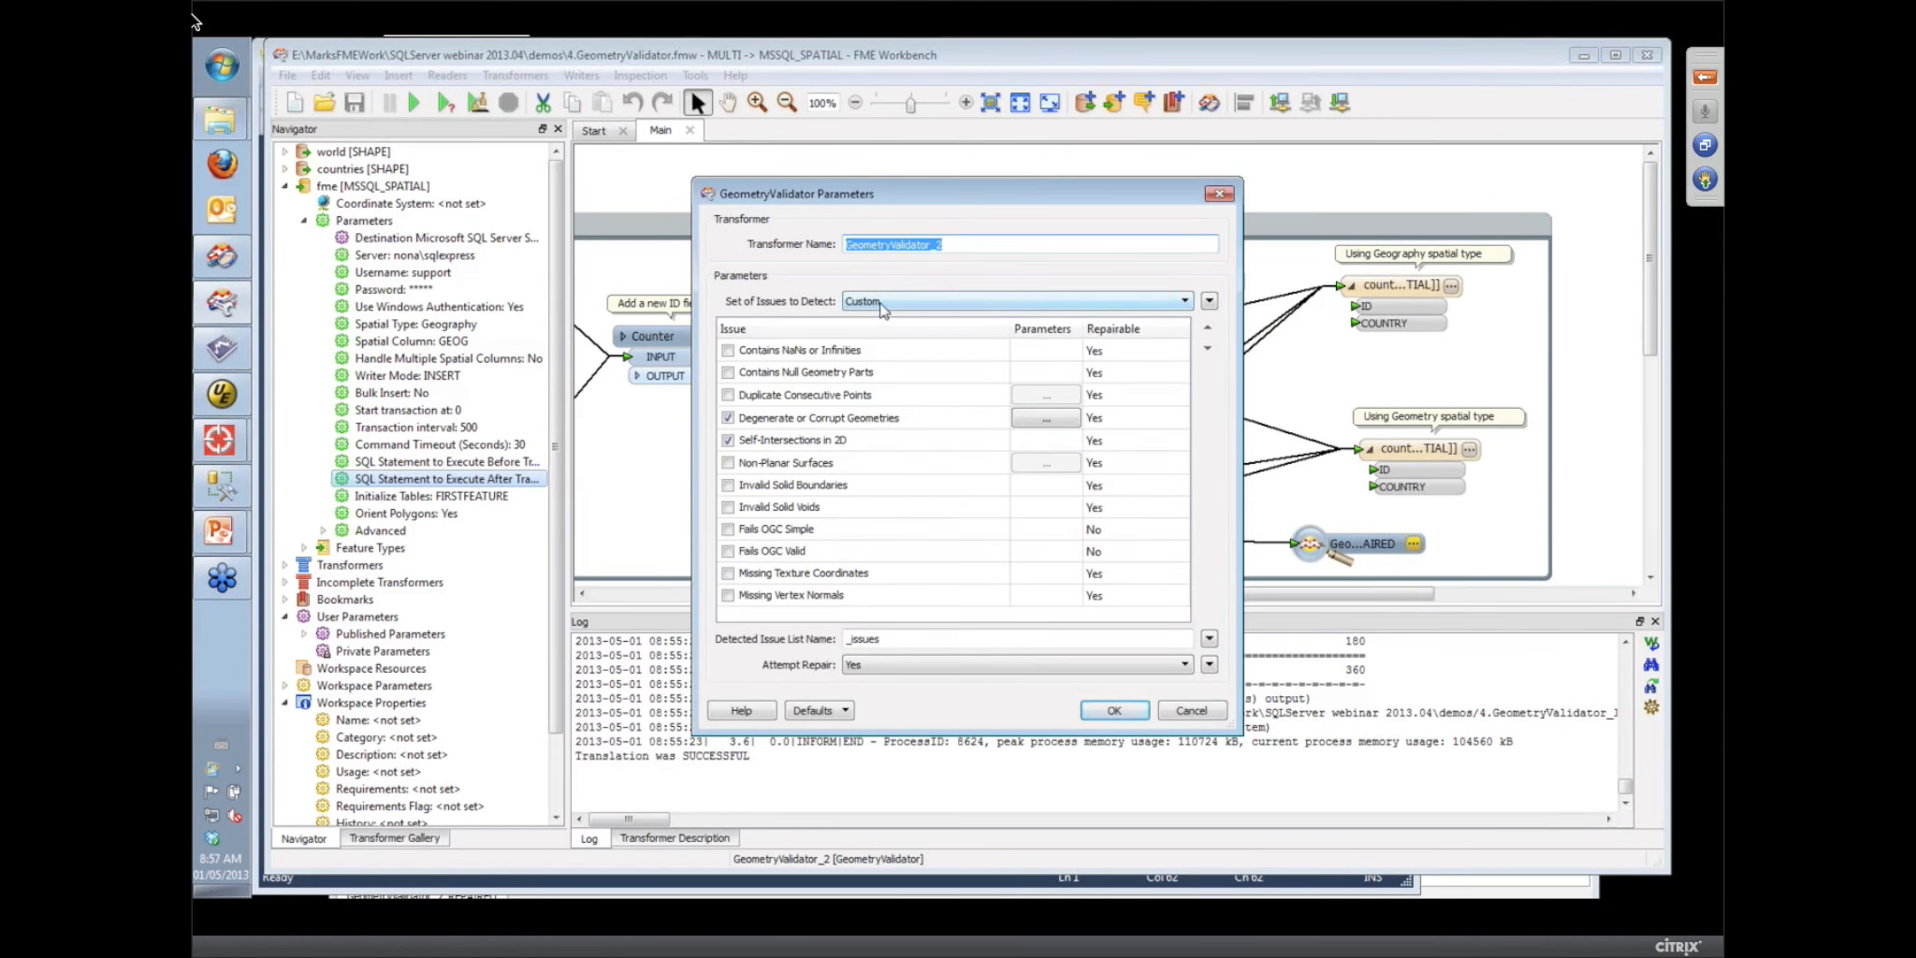
{"action": "left_click", "coordinate": [881, 303]}
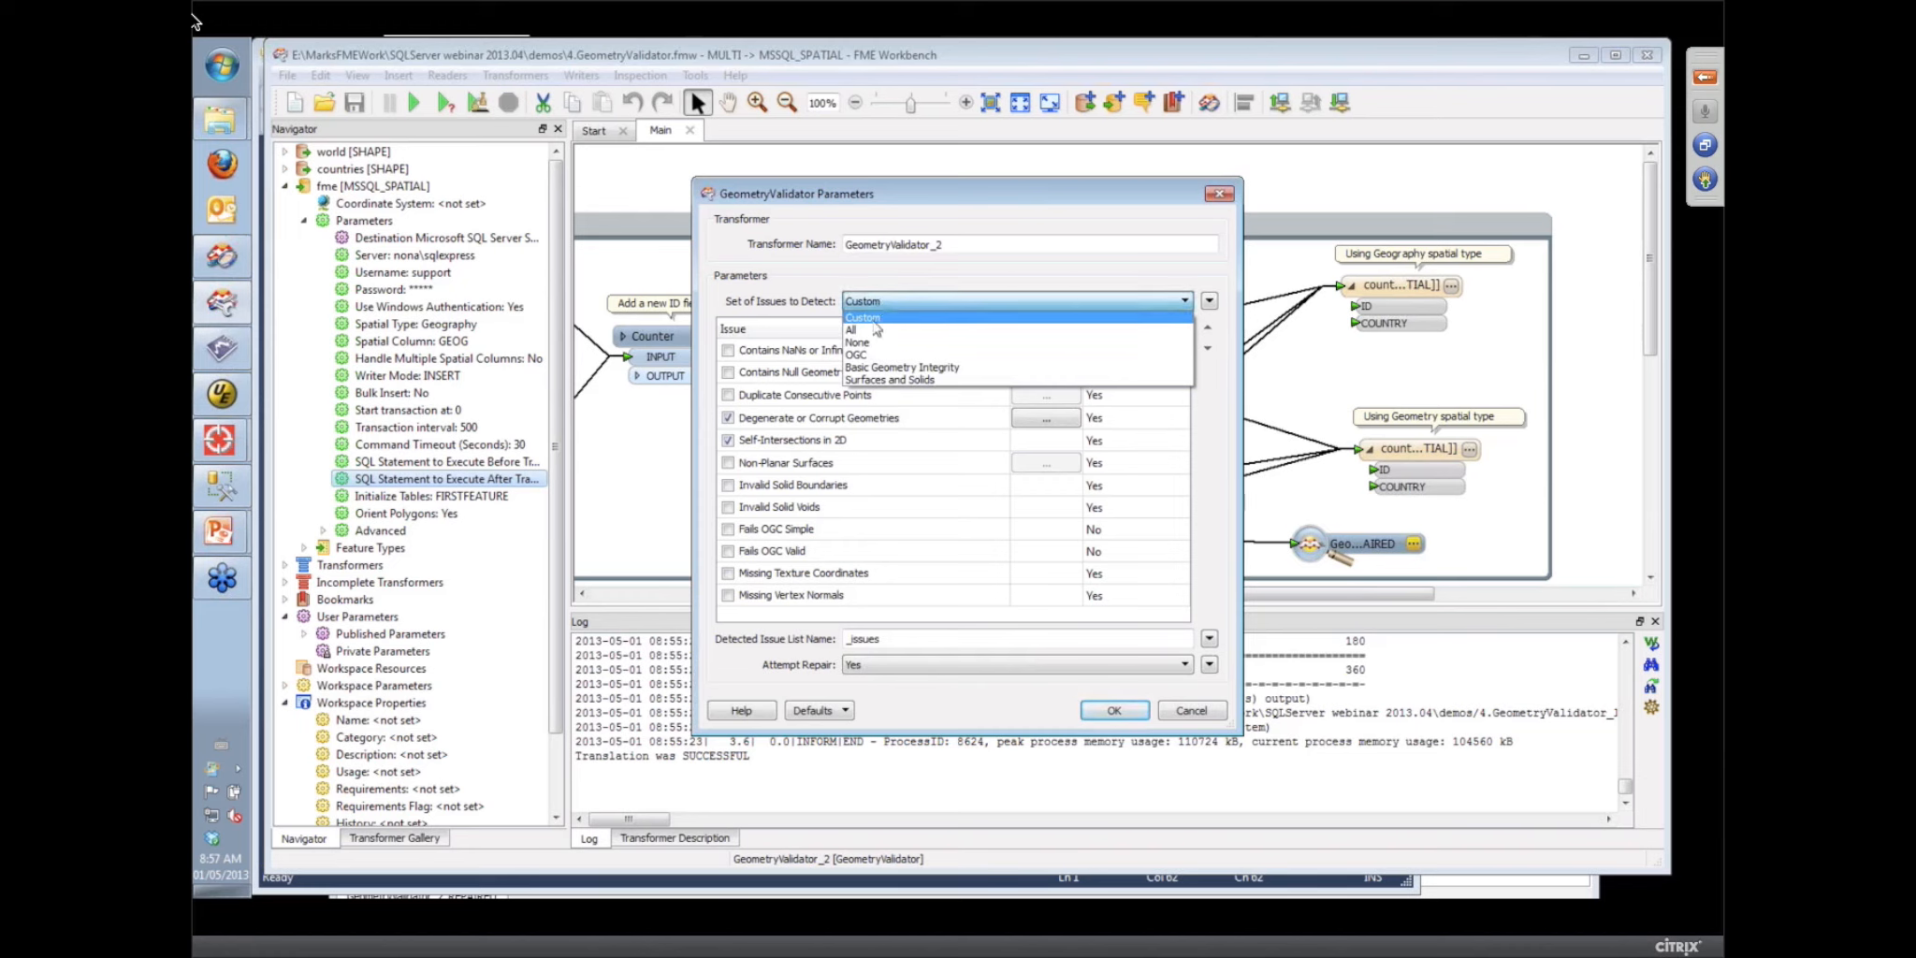
{"action": "left_click", "coordinate": [866, 329]}
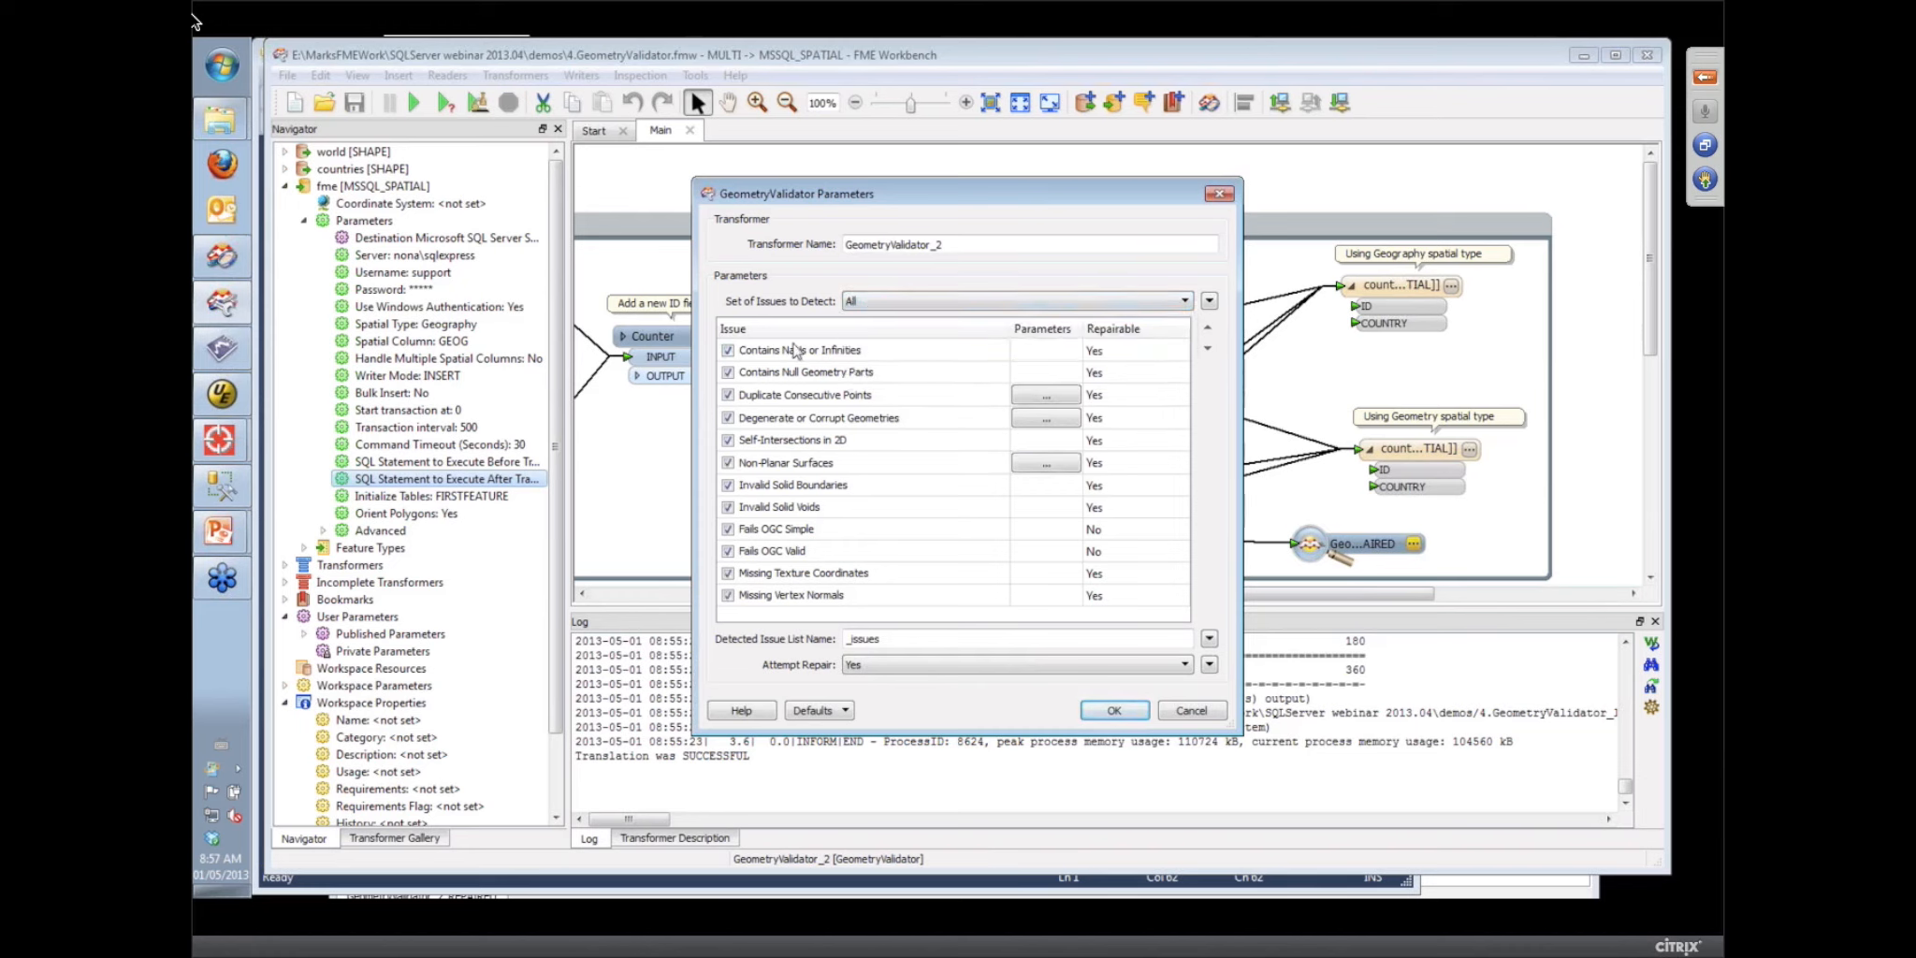
{"action": "left_click", "coordinate": [728, 395]}
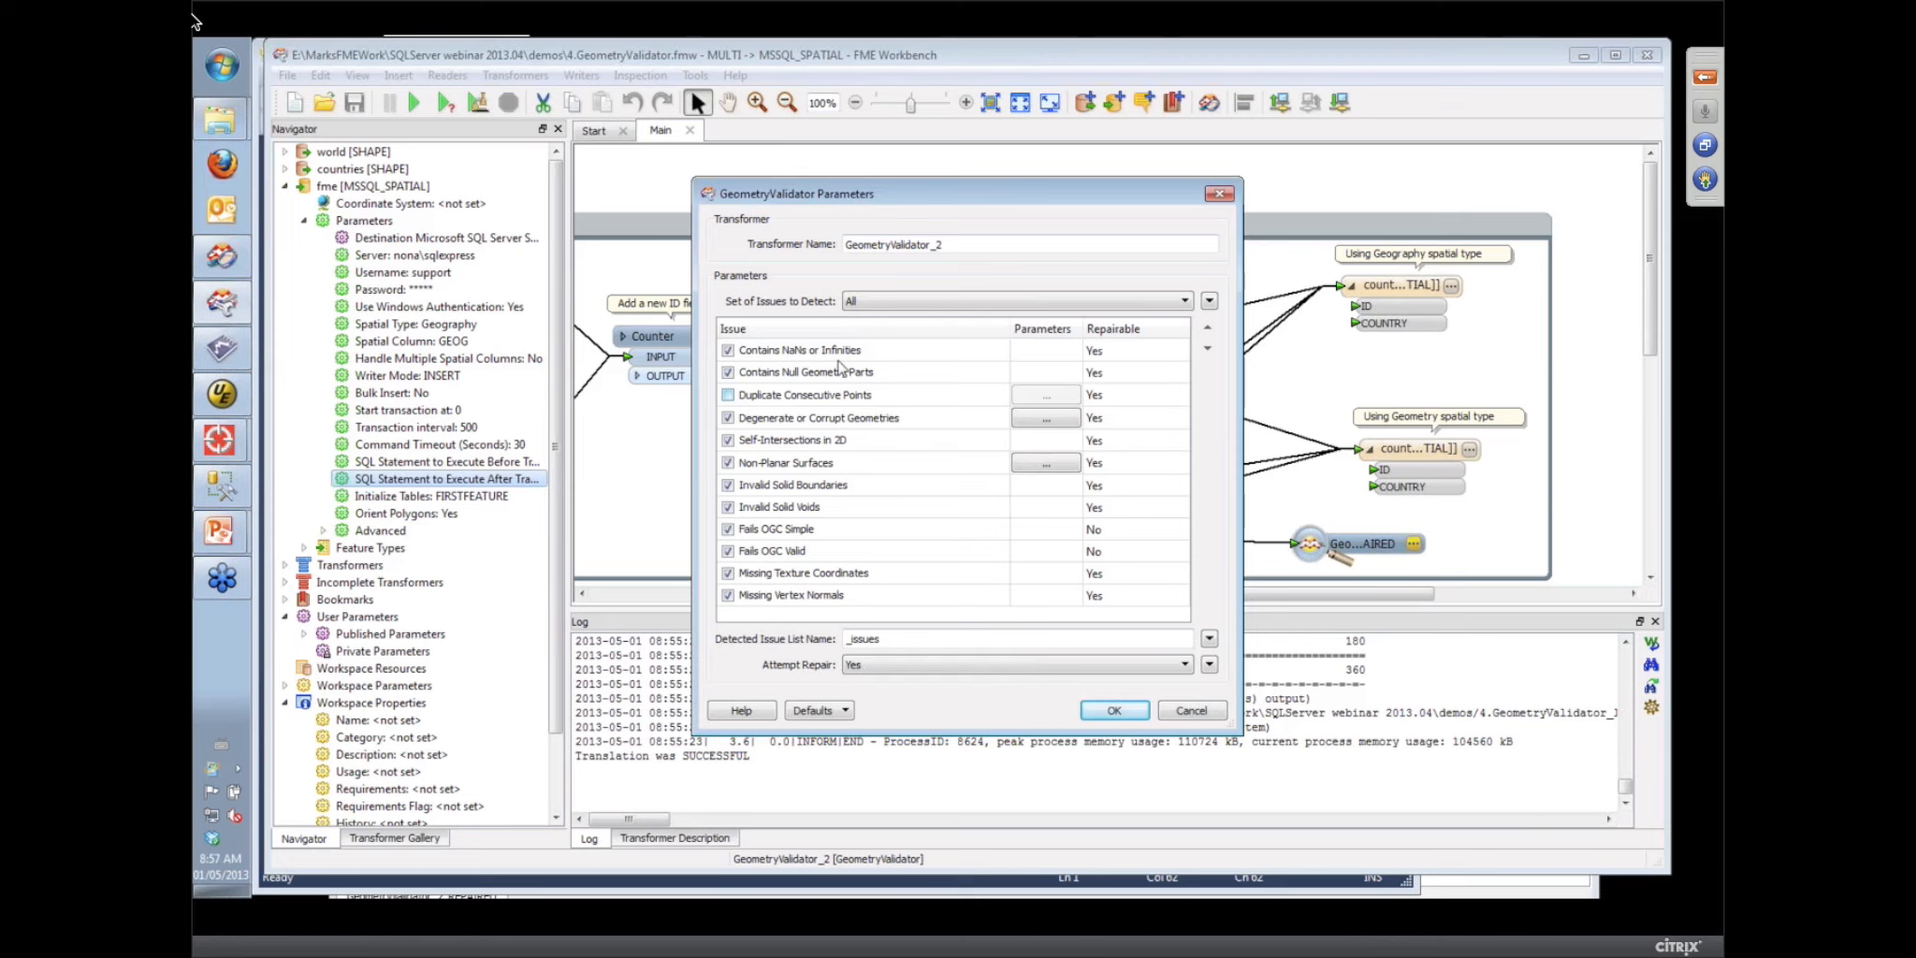
{"action": "left_click", "coordinate": [887, 307]}
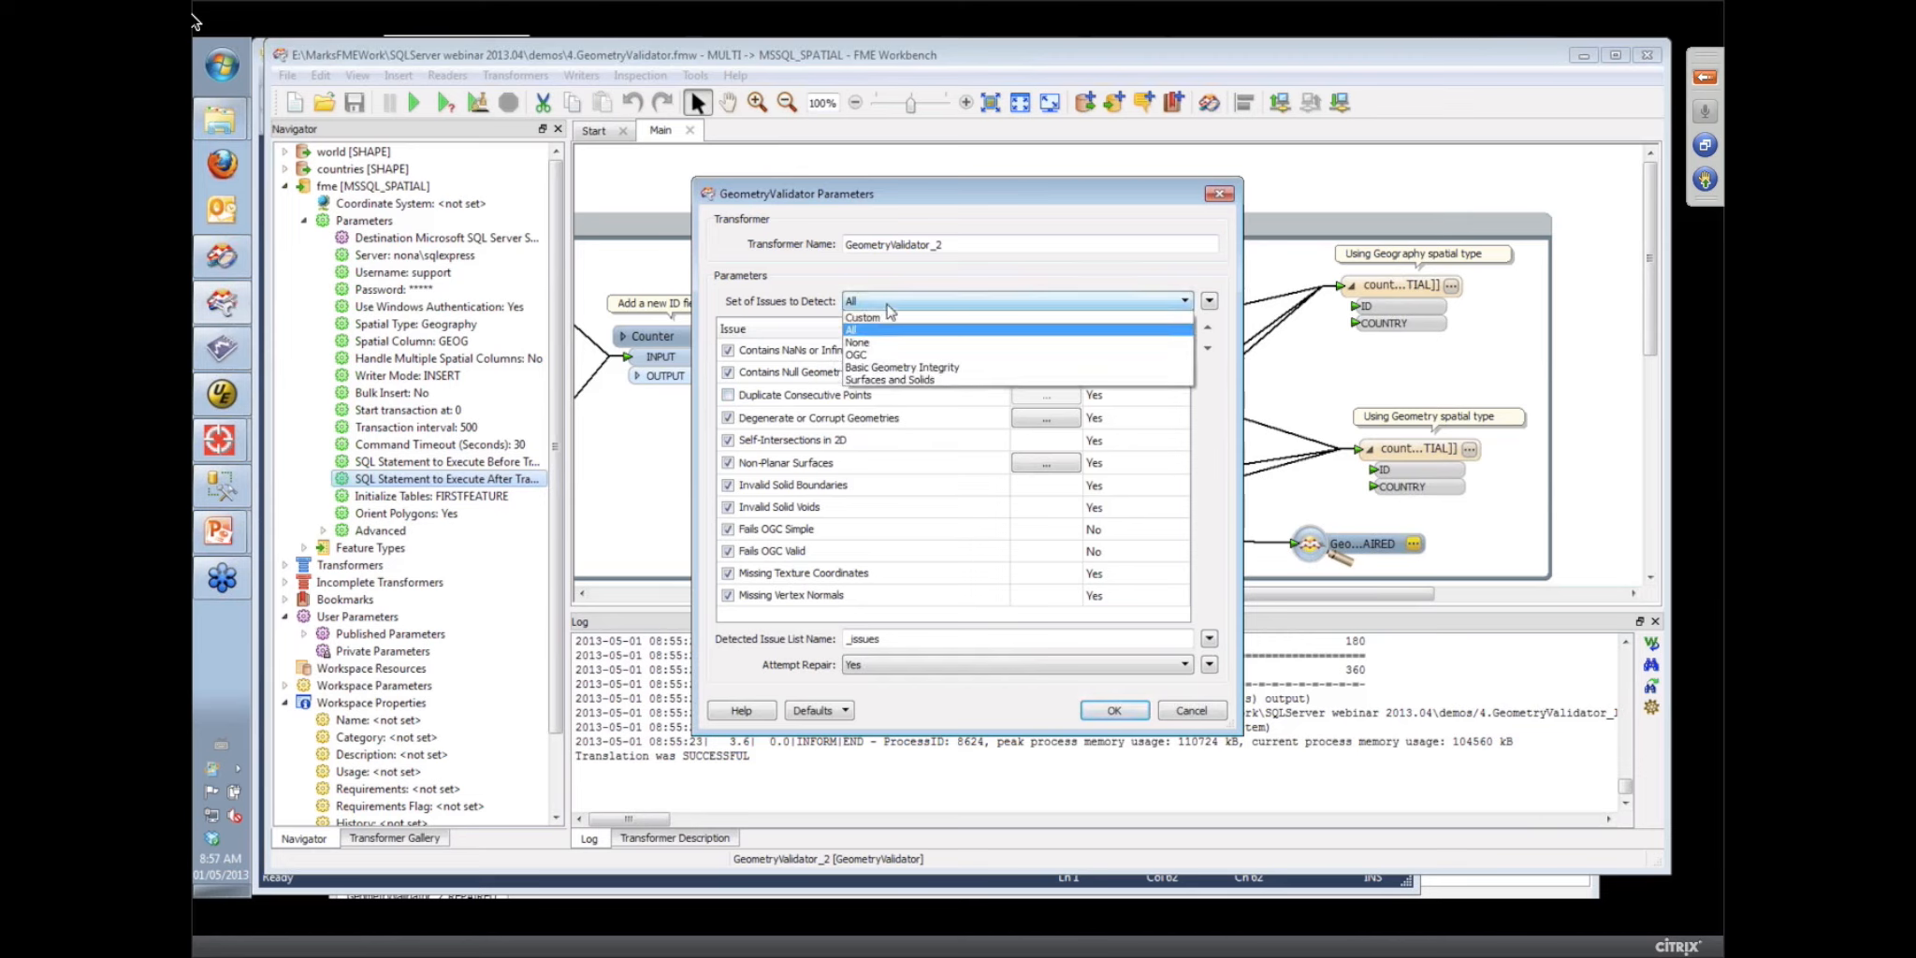
{"action": "left_click", "coordinate": [887, 355]}
{"action": "left_click", "coordinate": [1114, 710]}
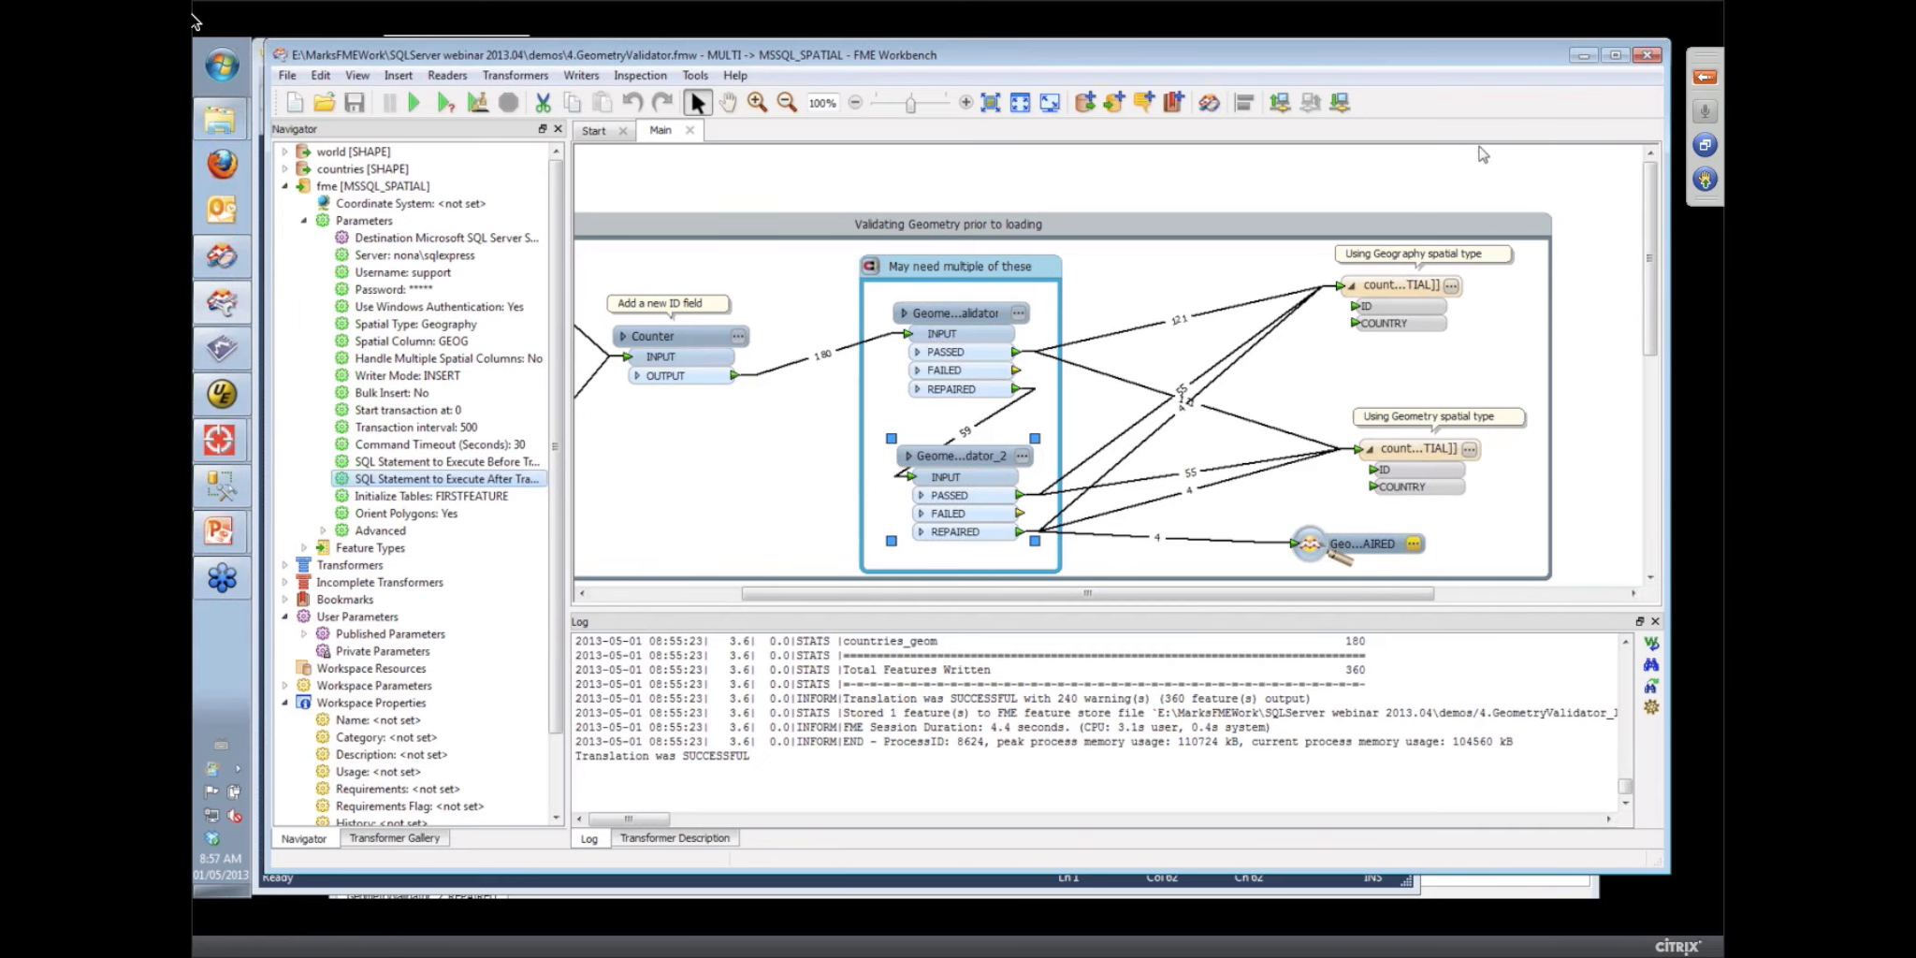
{"action": "left_click", "coordinate": [691, 131]}
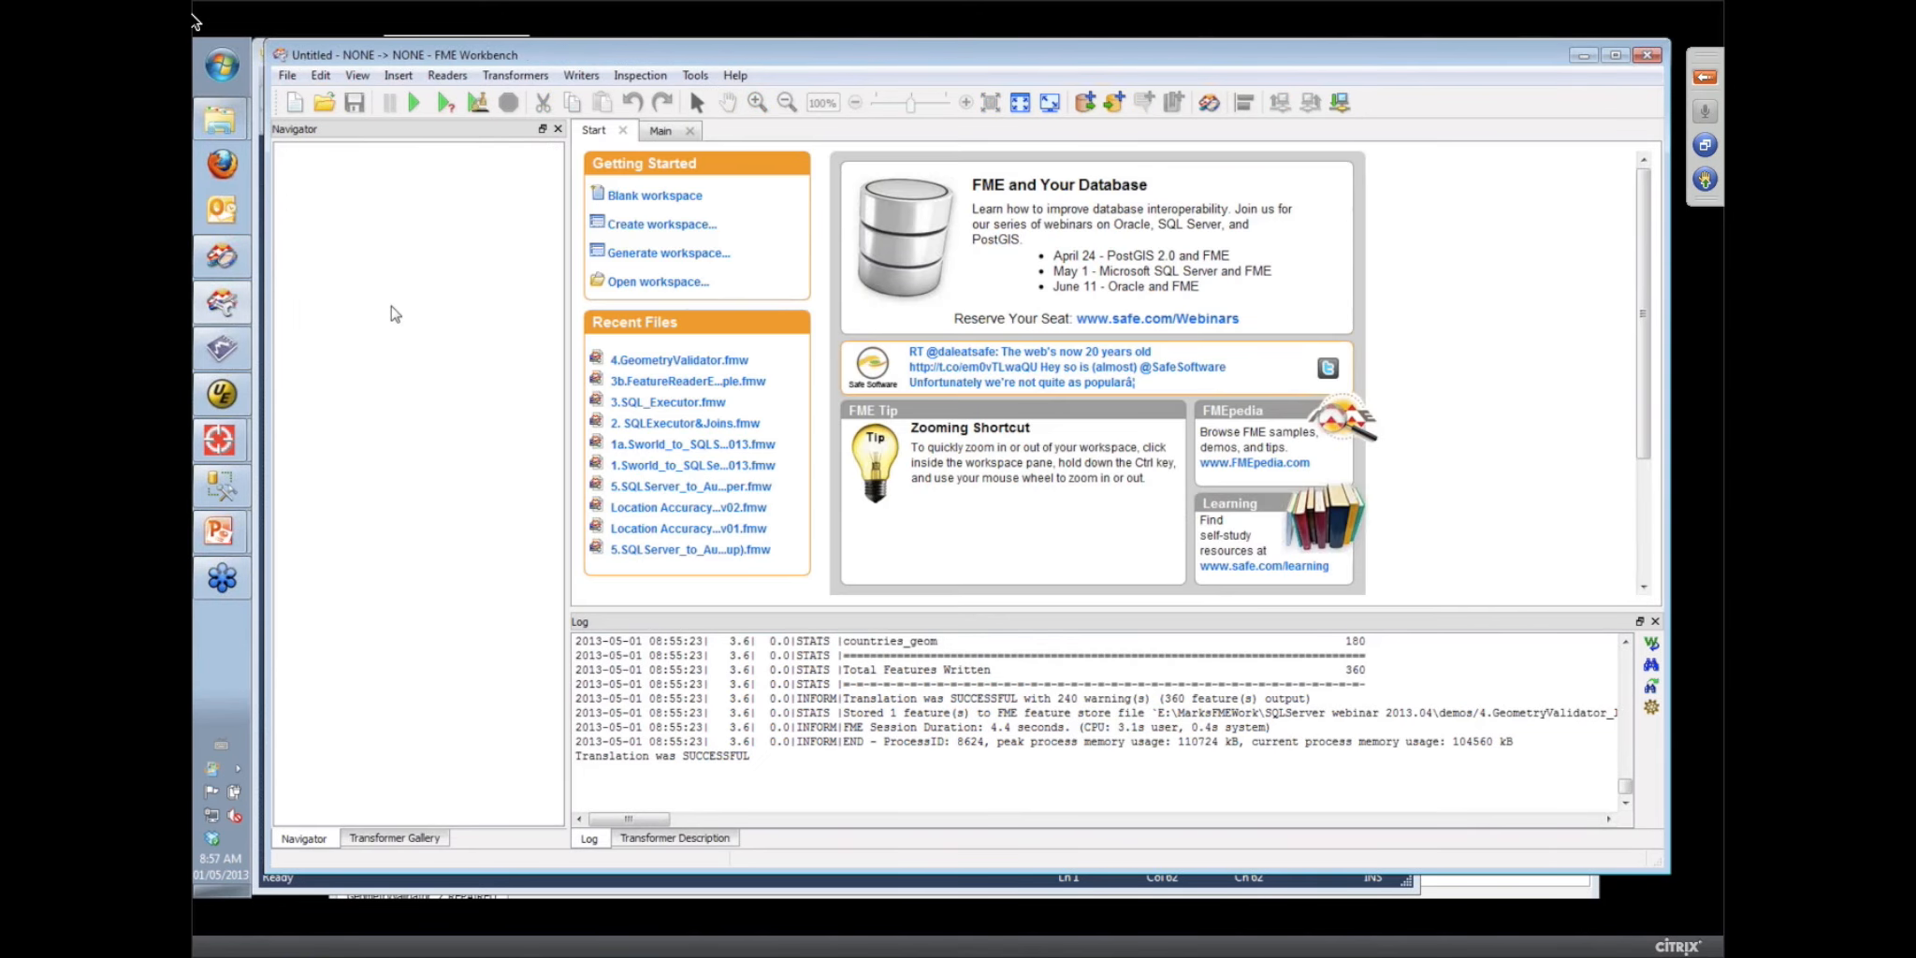